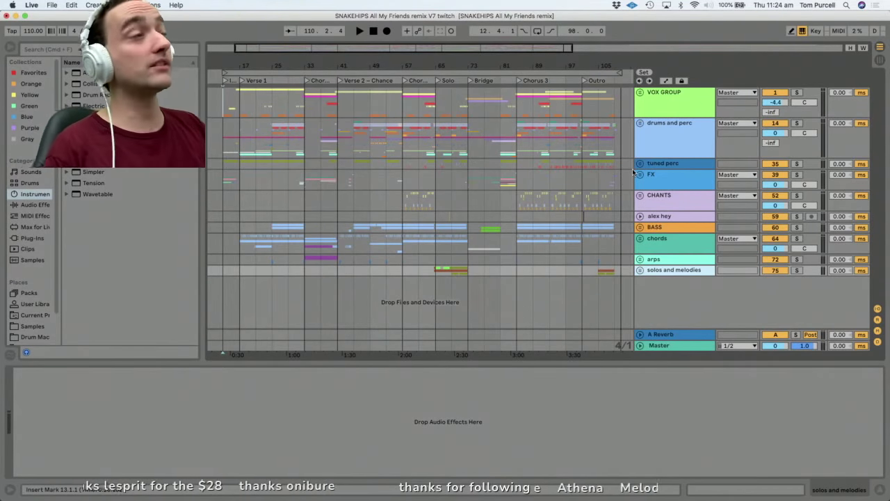
Look over the VOX GROUP, drums and perc, and FX groups by selecting each one in turn.
left_click(681, 112)
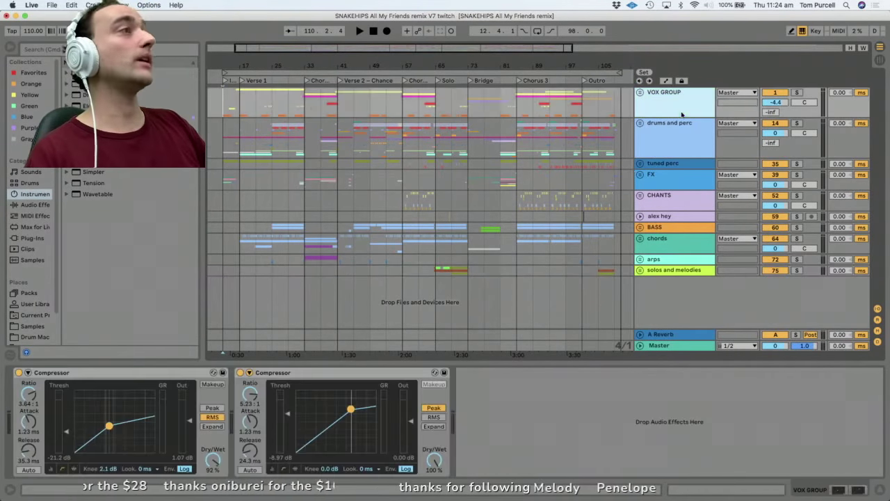
left_click(664, 135)
left_click(651, 102)
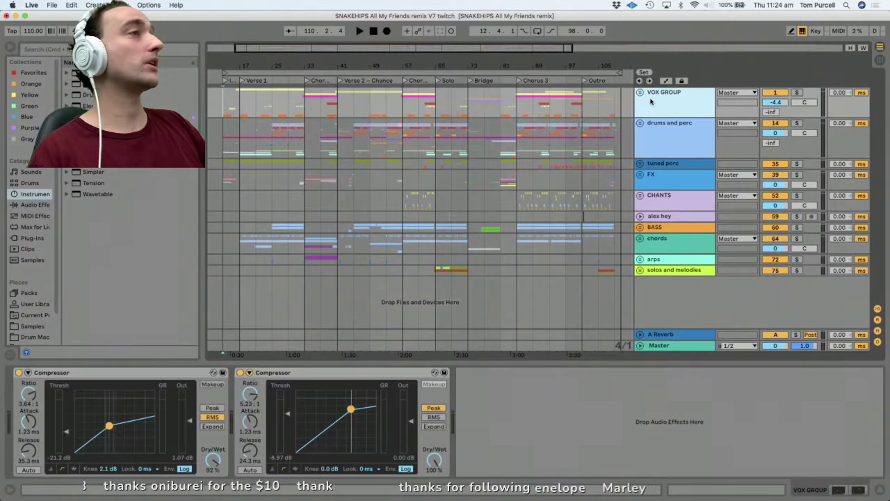
left_click(666, 132, "shift")
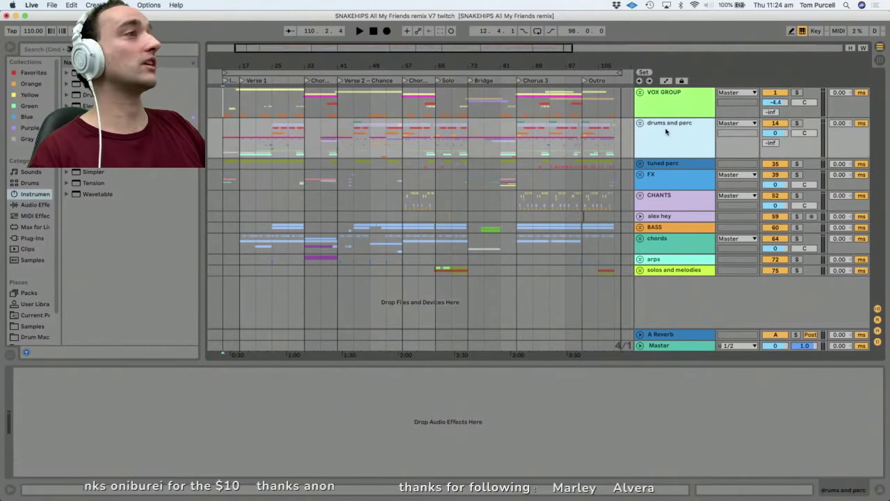
left_click(658, 181)
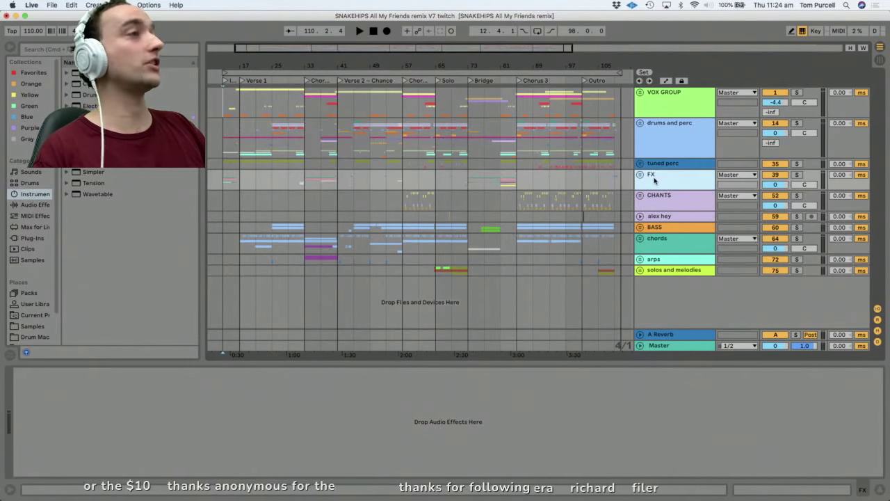
left_click(661, 126)
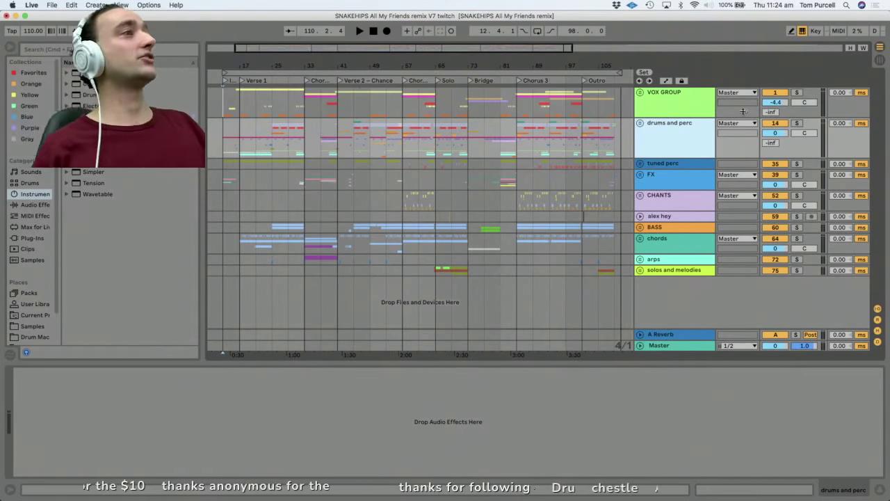
Inspect the tracks from CHANTS to BASS, including the device chain of the audio track between them.
left_click(654, 217)
left_click(673, 203)
left_click(673, 215)
left_click(673, 227)
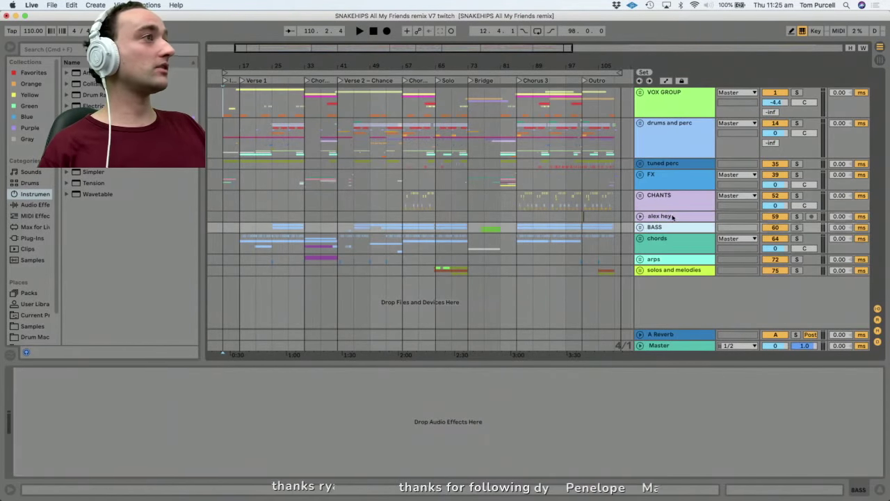
left_click(673, 217)
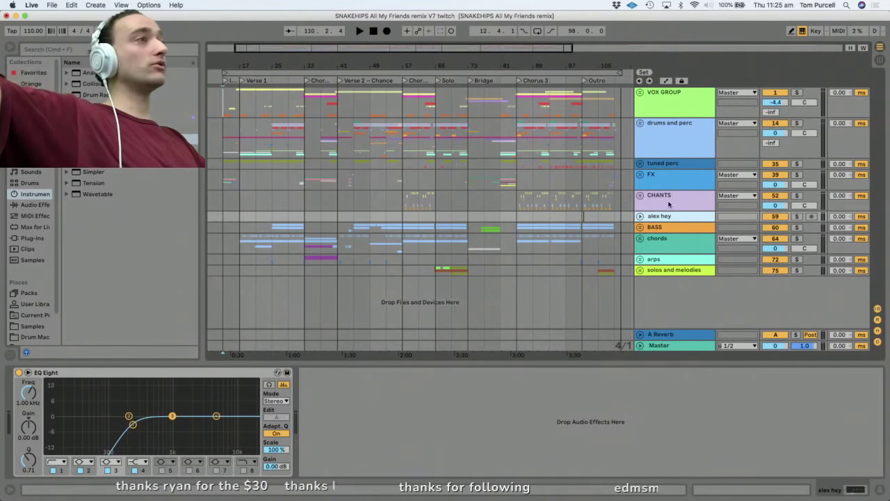
left_click(660, 199)
left_click(658, 215)
left_click(656, 206)
left_click(651, 215)
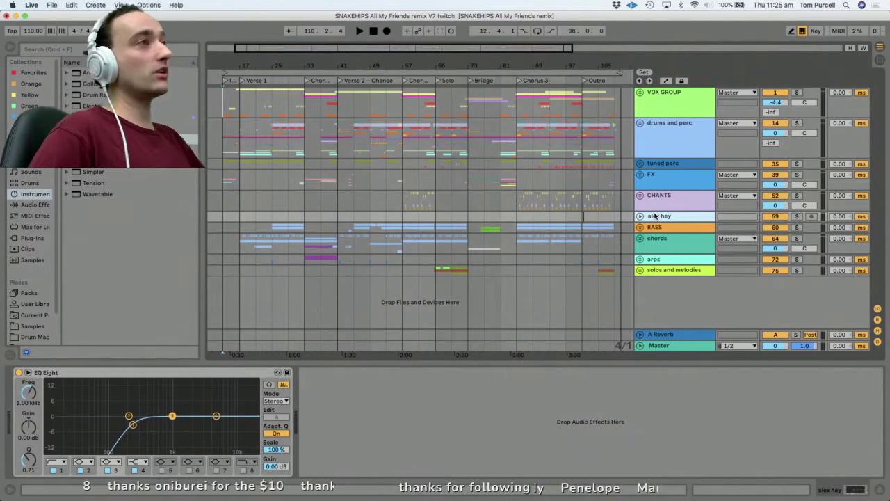
Unfold the drums and perc group, examine its tracks from fat snare to 34 YoungChop Snr7, and fold it again.
left_click(654, 126)
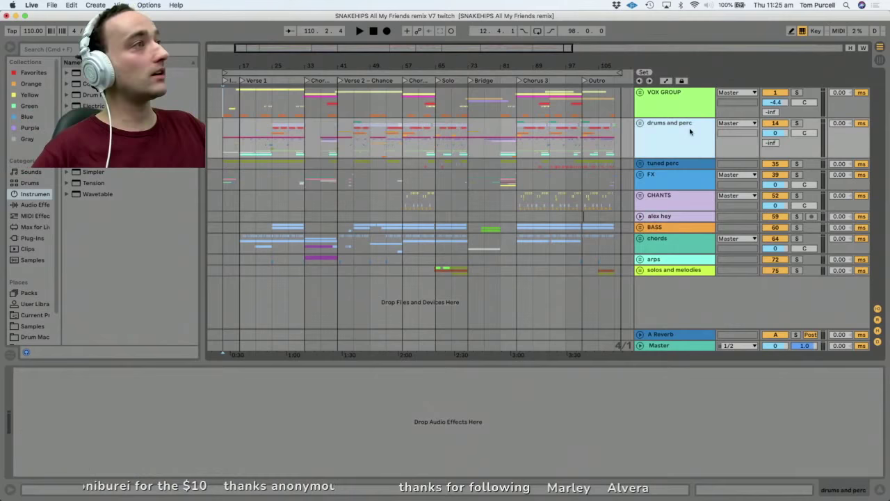
left_click(641, 123)
scroll(643, 125, "down", 5)
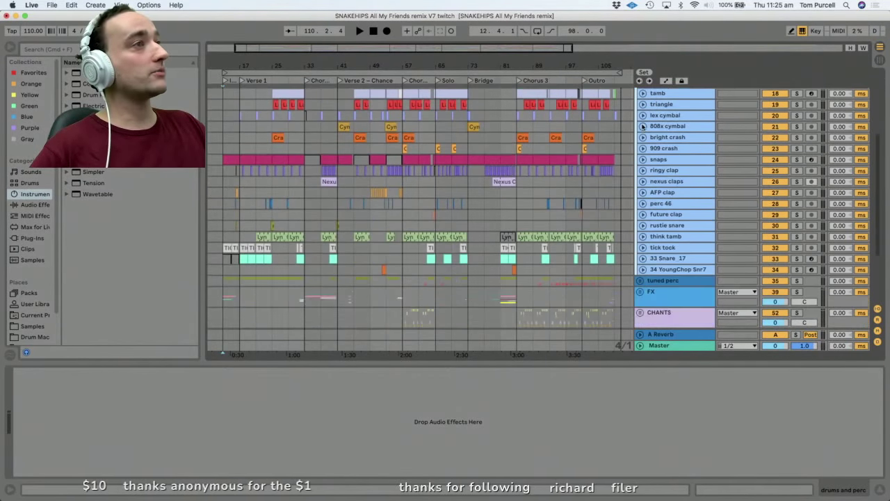
scroll(643, 126, "up", 5)
scroll(643, 126, "down", 3)
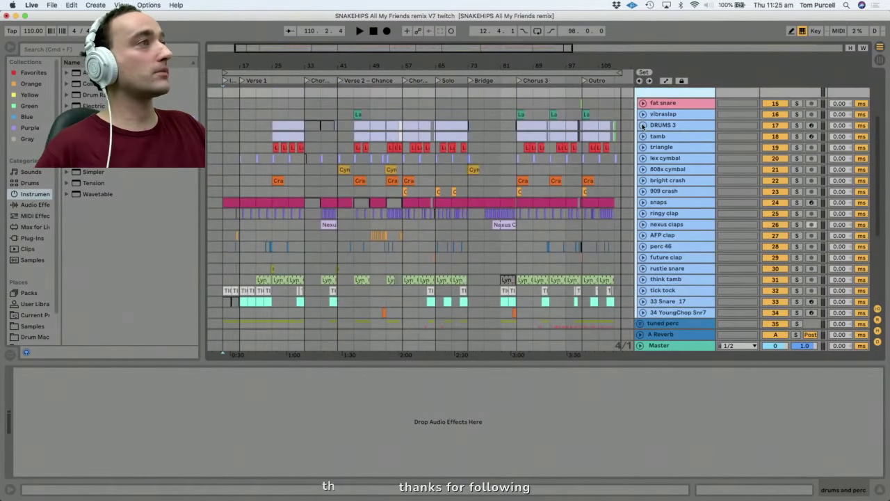
left_click(671, 114)
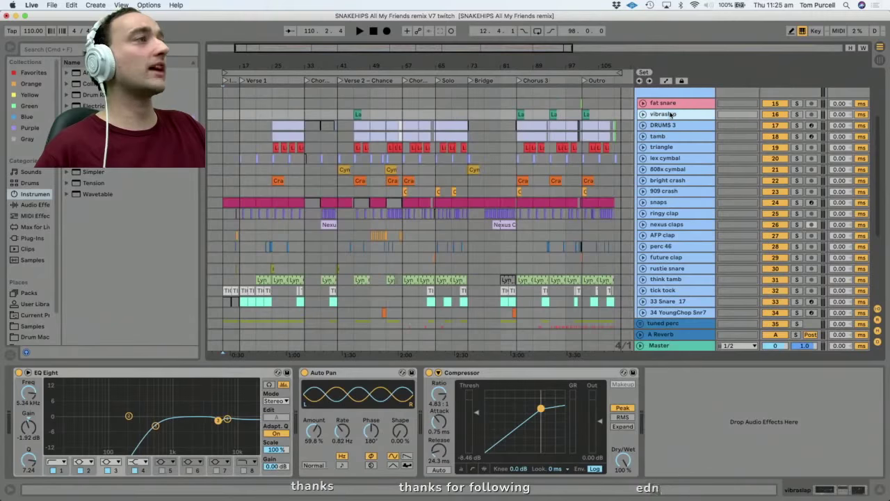
left_click(671, 313)
scroll(669, 268, "up", 3)
left_click(665, 158)
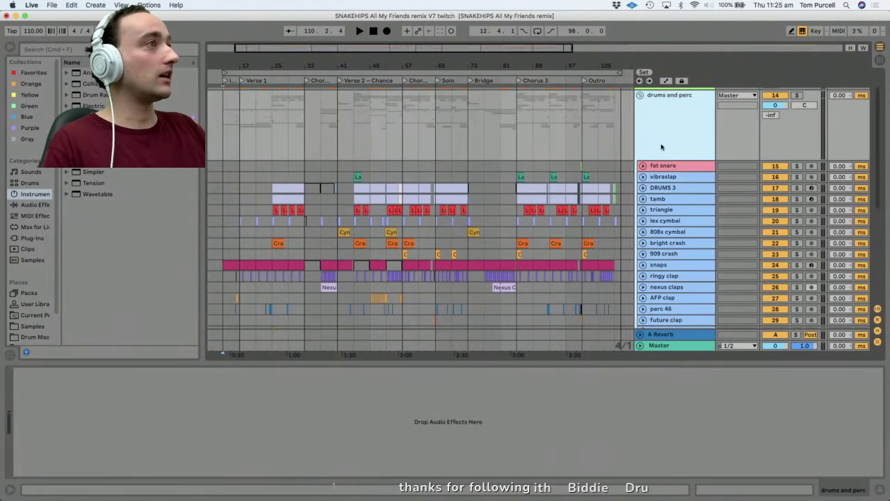
left_click(640, 95)
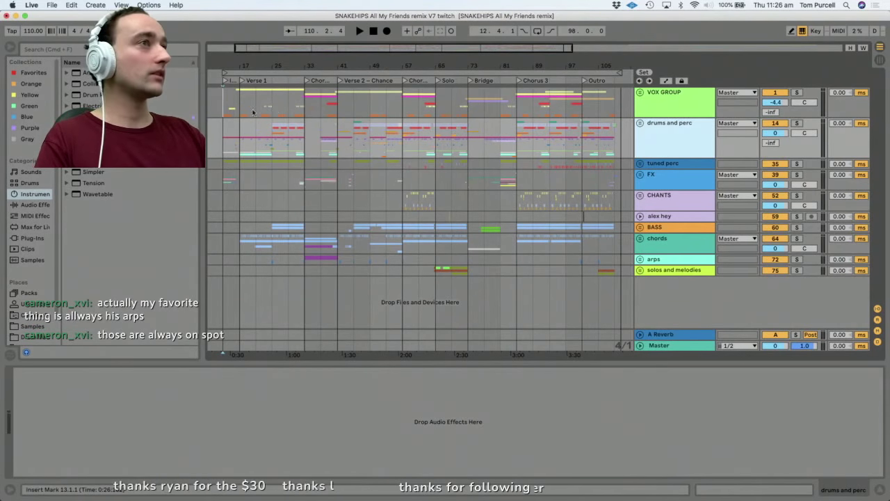
Place the insert marker at the start of Verse 1 and compare VOX GROUP with the drums and perc group.
left_click(223, 105)
left_click(241, 105)
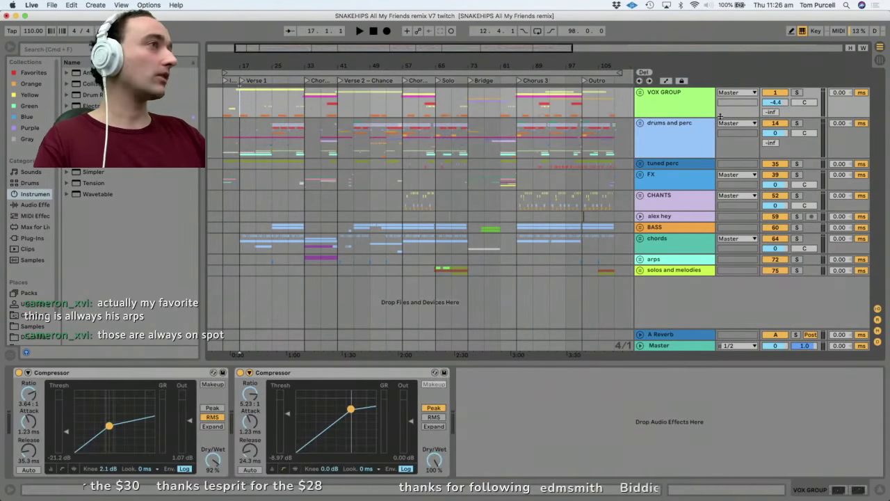
left_click(684, 138)
left_click(239, 100)
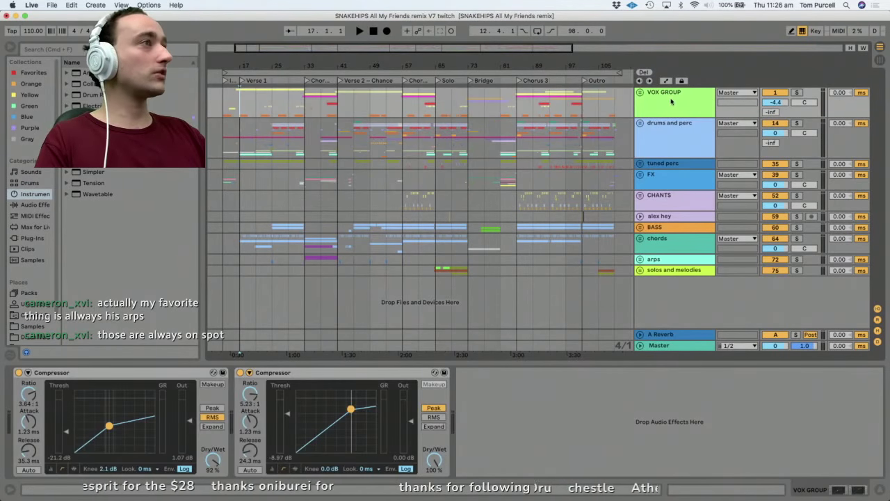
left_click(681, 132)
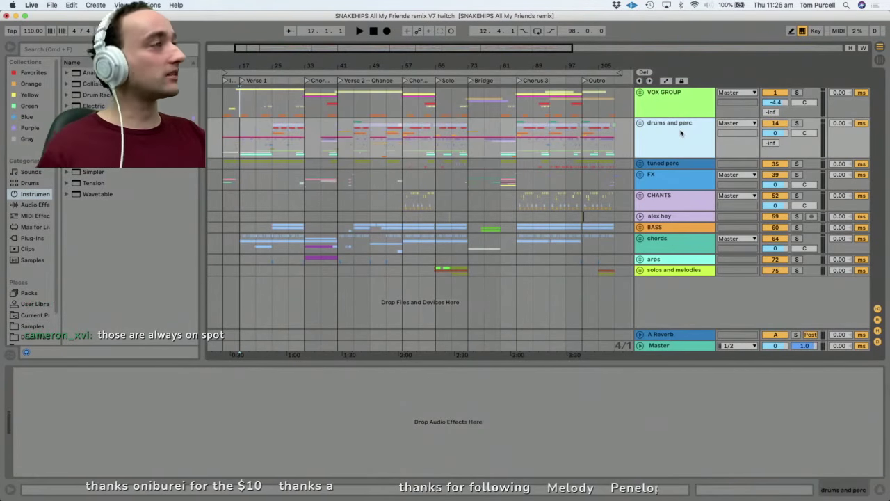
left_click(666, 104)
left_click(669, 132)
left_click(664, 112)
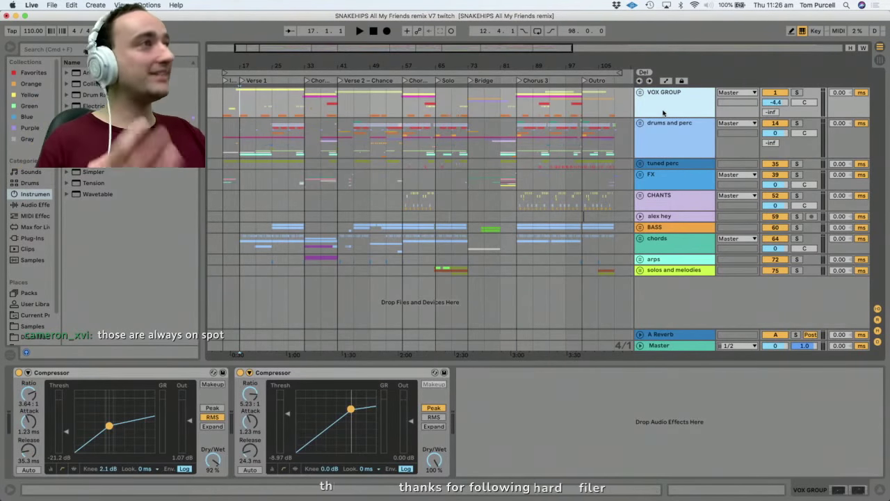
left_click(661, 110, "super")
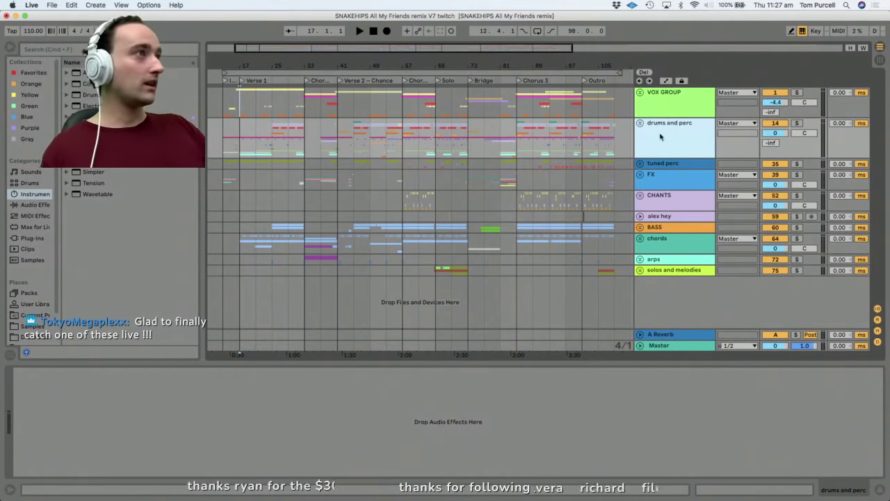
Unfold VOX GROUP and examine the device chains of its tracks from Tinashe Verse to Vox FX.
left_click(662, 111)
left_click(640, 93)
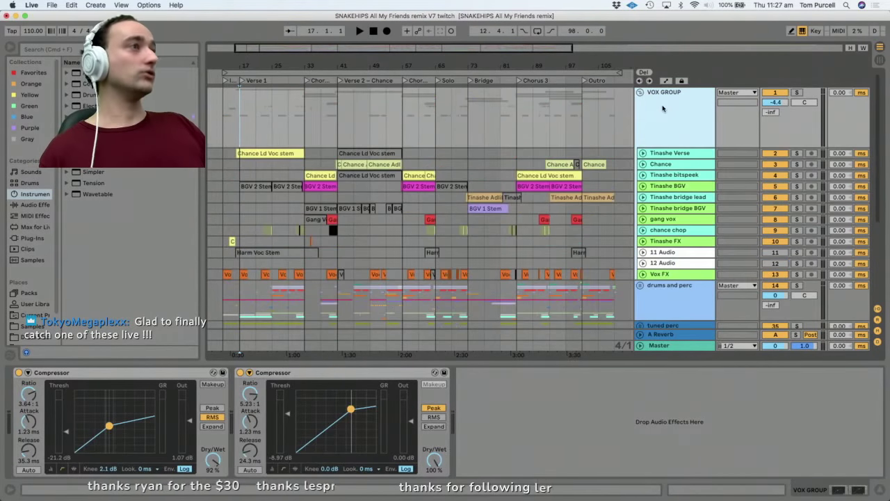
left_click(659, 164)
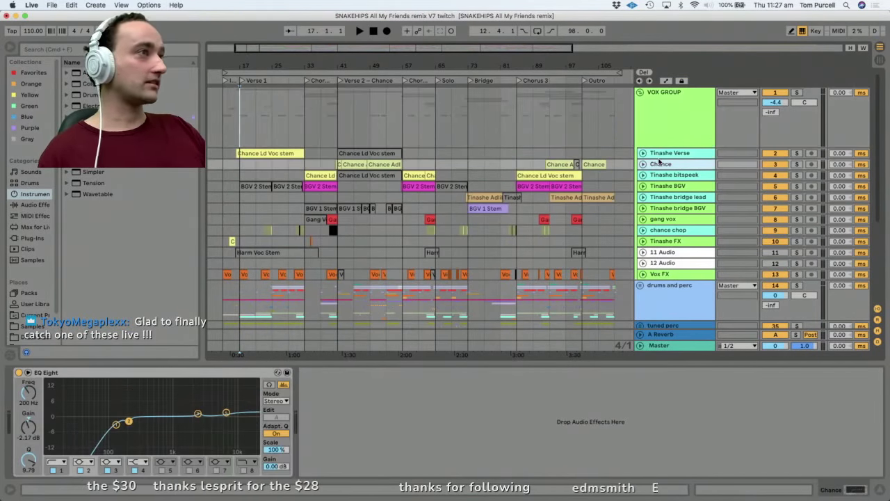
key("Up")
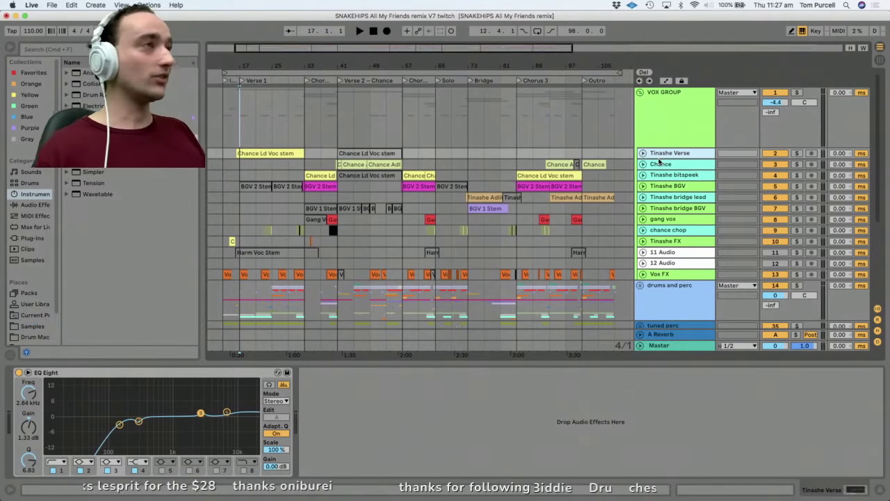
key("Down")
key("Down")
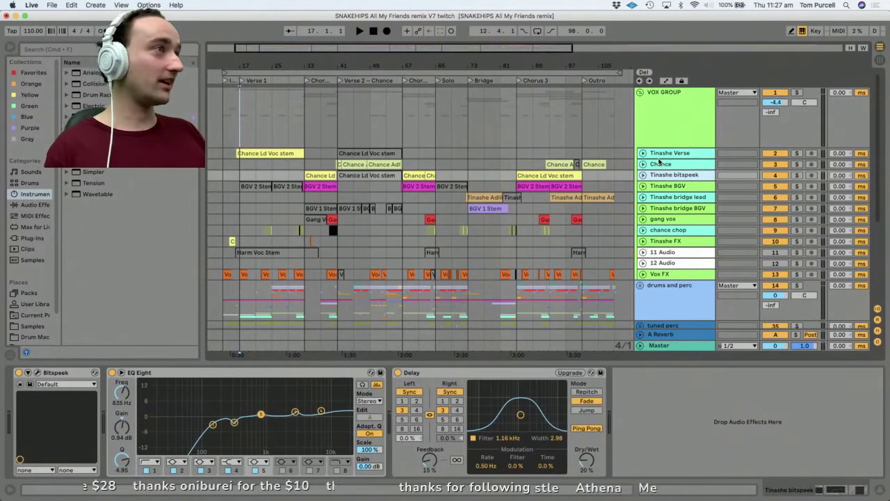
key("Down")
key("Down")
key("Down")
key("Down")
key("Down")
key("Down")
key("Down")
key("Down")
key("Down")
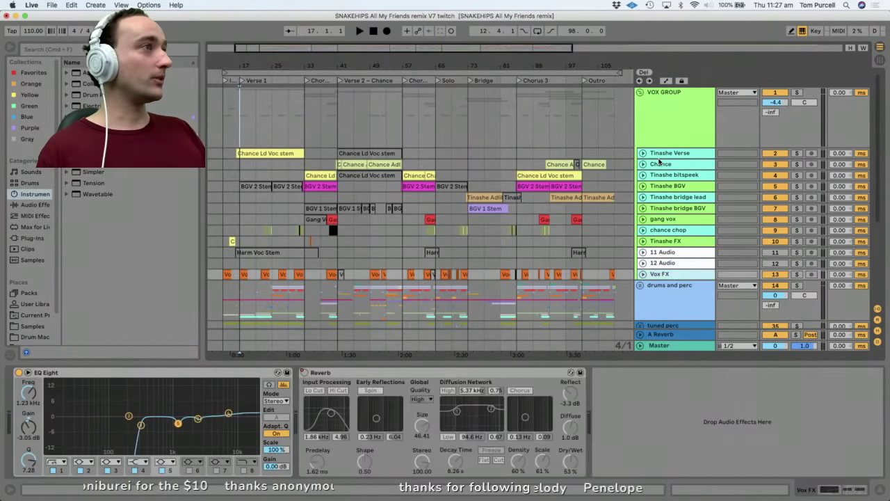
key("Up")
key("Up")
key("Up")
key("Up")
key("Up")
key("Up")
key("Up")
key("Up")
key("Up")
key("Up")
key("Up")
key("Up")
key("Down")
key("Down")
key("Down")
key("Down")
key("Down")
key("Down")
key("Down")
key("Down")
key("Down")
key("Down")
key("Down")
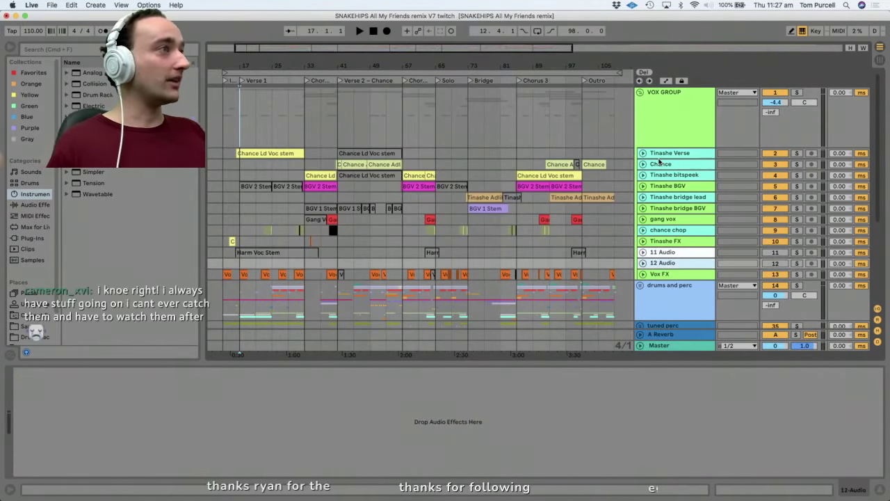
key("Down")
key("Up")
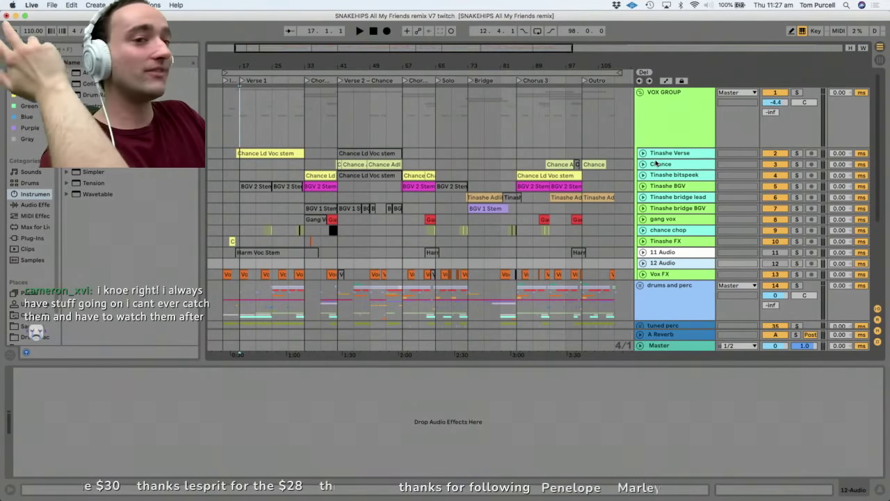
Inspect the VOX GROUP compressors and the Tinashe BGV effects, and fold the vocal group.
left_click(654, 104)
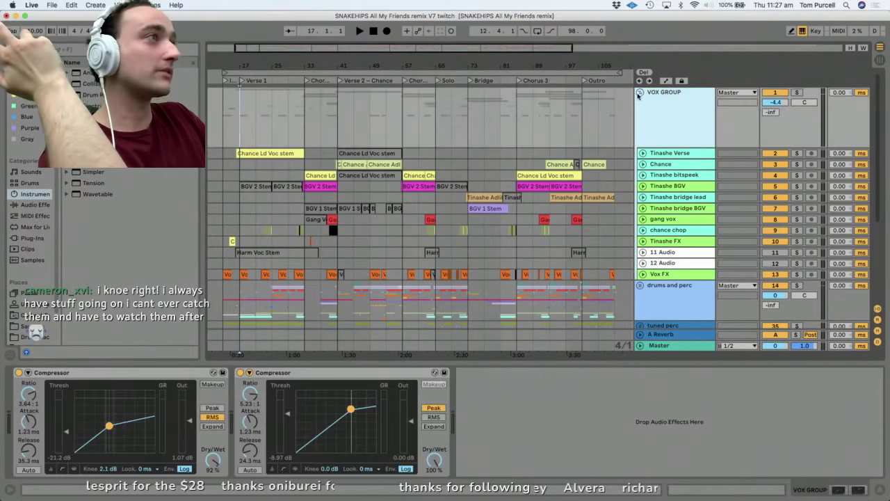
left_click(640, 94)
left_click(641, 93)
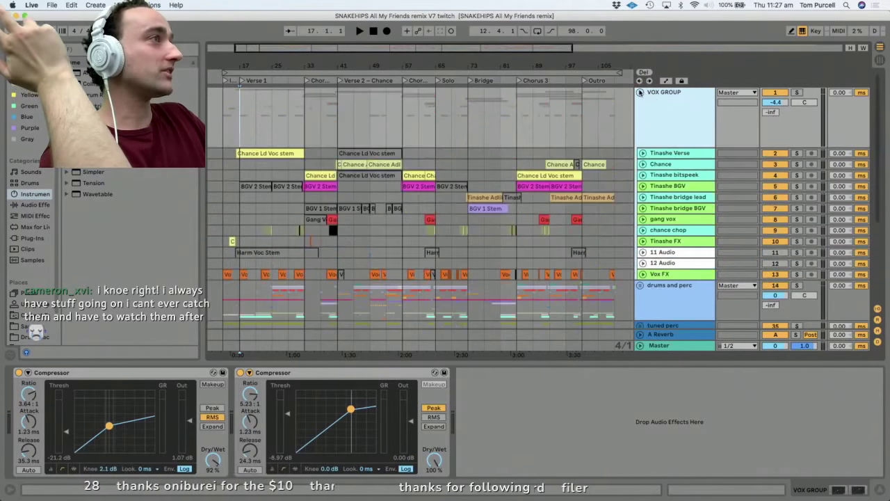
left_click(681, 187)
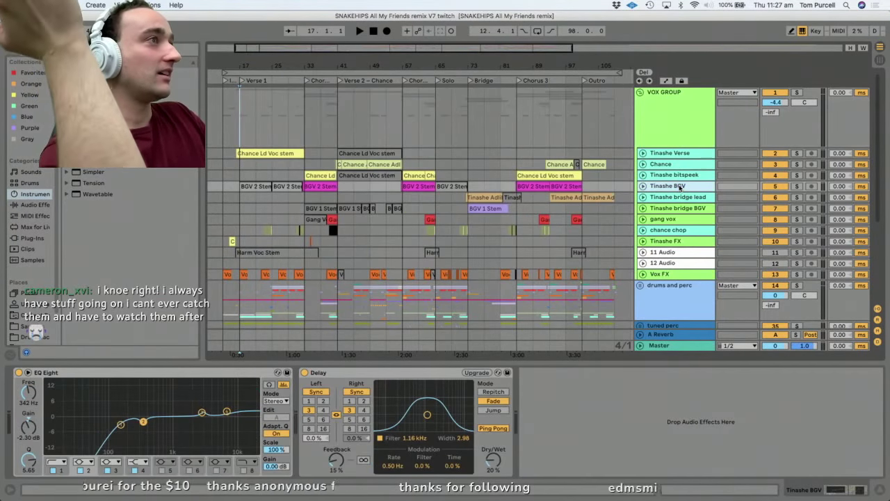
left_click(679, 118)
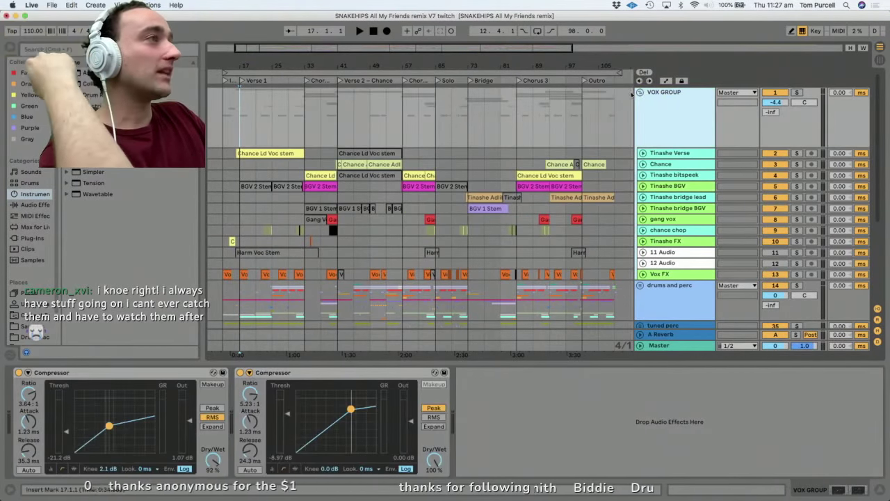
left_click(640, 93)
Look over the drums and perc, tuned perc, and FX groups in turn.
left_click(649, 133)
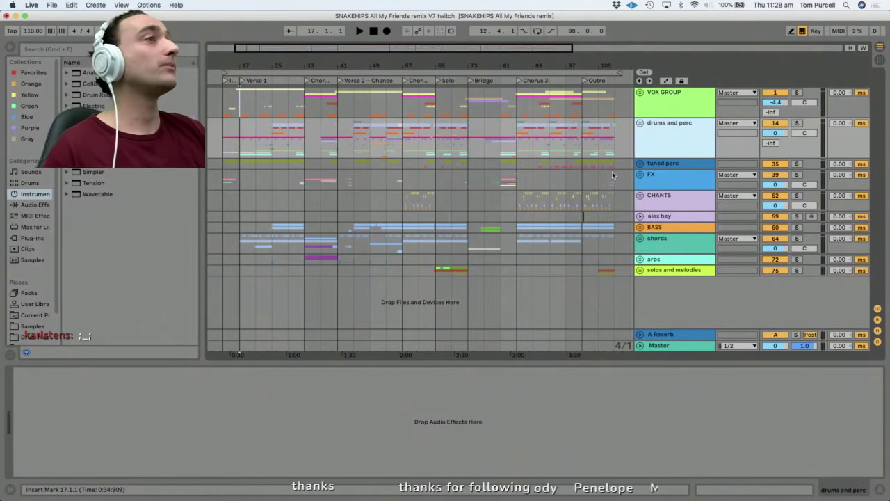
left_click(657, 127)
left_click(666, 166)
left_click(678, 180)
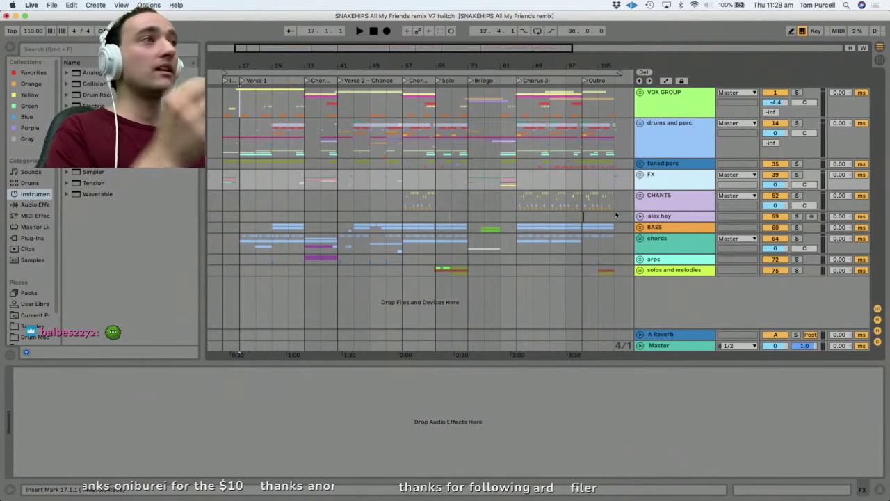
Solo VOX GROUP, unfold it, and play the Tinashe Verse vocal from the start of its Verse 1 clip.
left_click(726, 97)
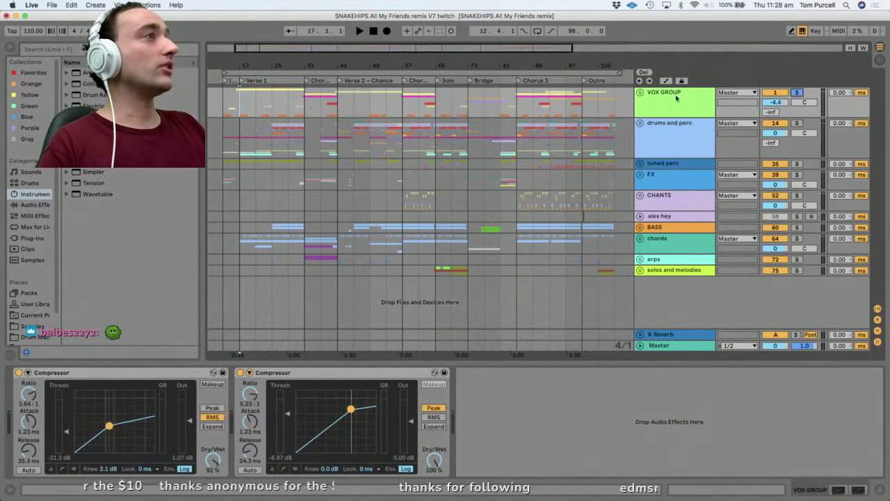
left_click(640, 92)
left_click(240, 152)
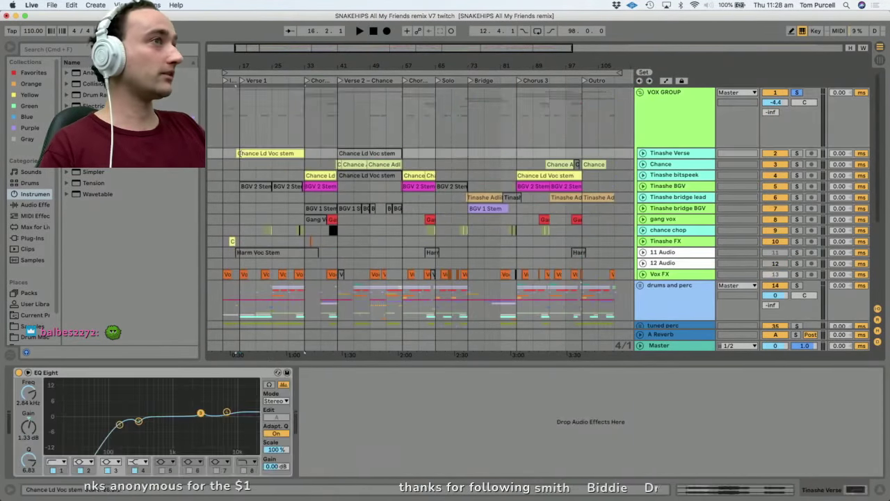
key("space")
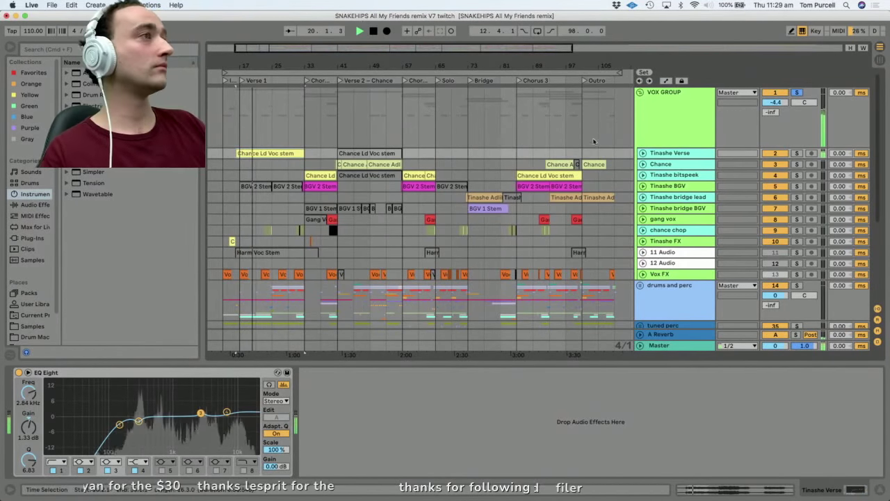
Unfold Tinashe Verse, inspect its EQ Eight and the VOX GROUP compressors during playback, stop playback and fold the track again.
left_click(642, 152)
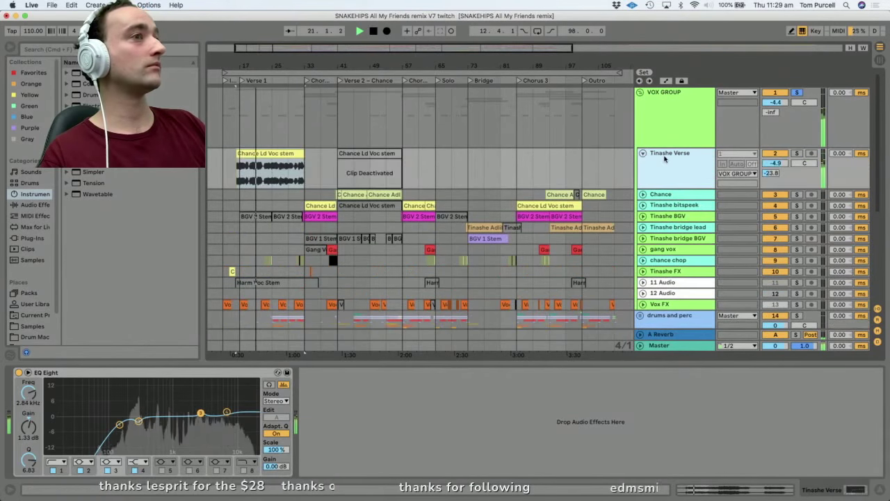
left_click(665, 139)
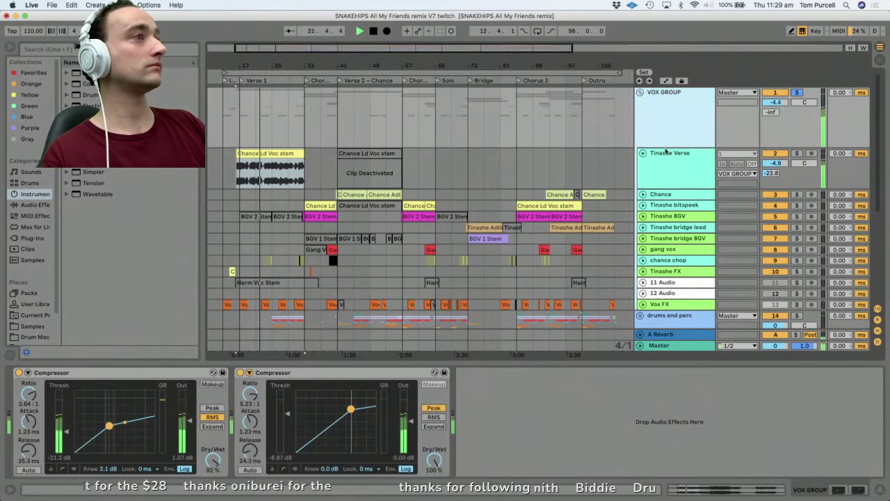
left_click(670, 175)
key("space")
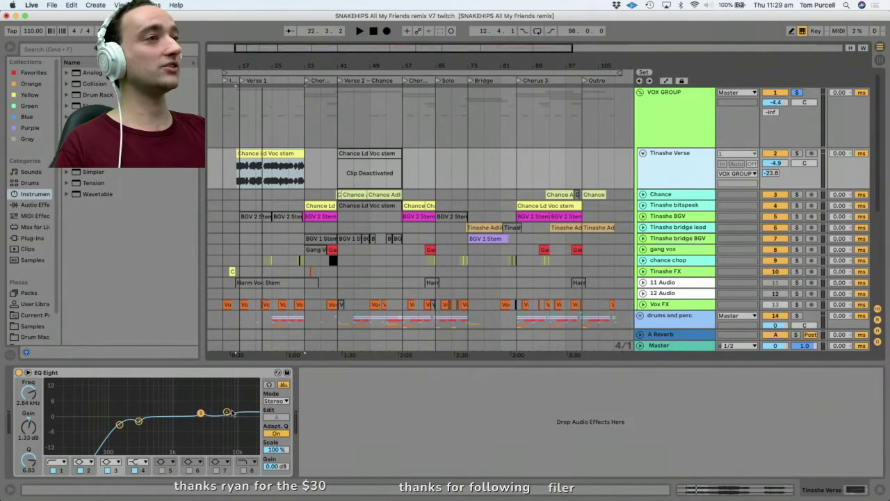
left_click(645, 133)
left_click(654, 185)
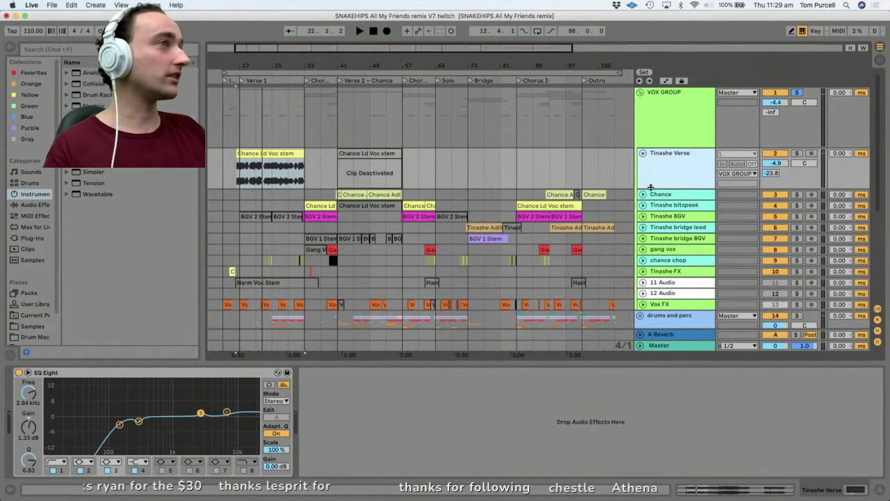
left_click(643, 152)
Show the Tinashe bitspeek effect chain, solo the track and play it from just before Chorus 1.
left_click(678, 174)
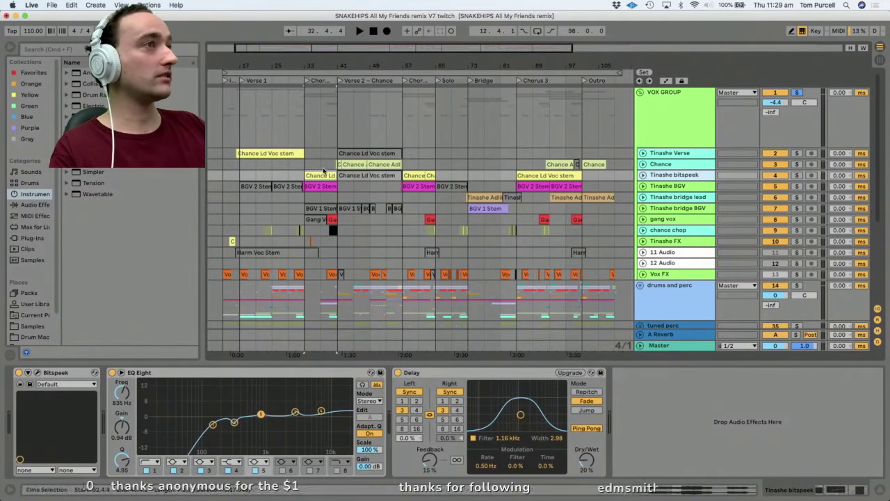
key("space")
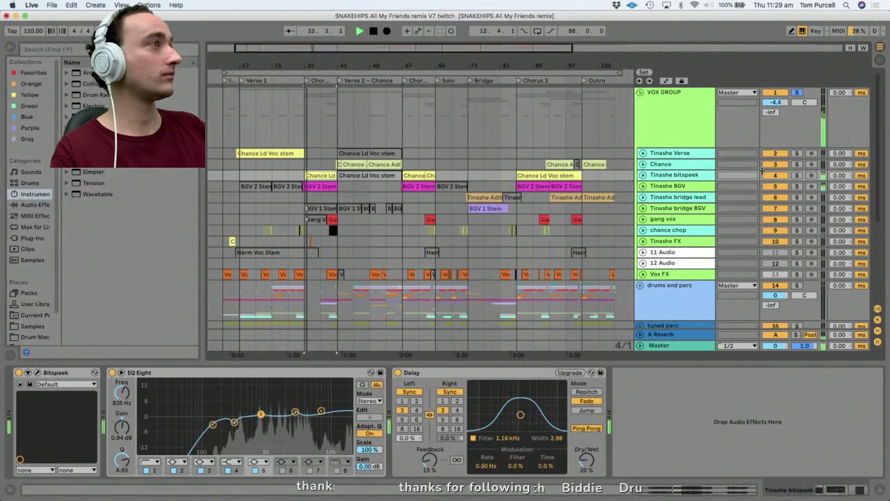
left_click(797, 175)
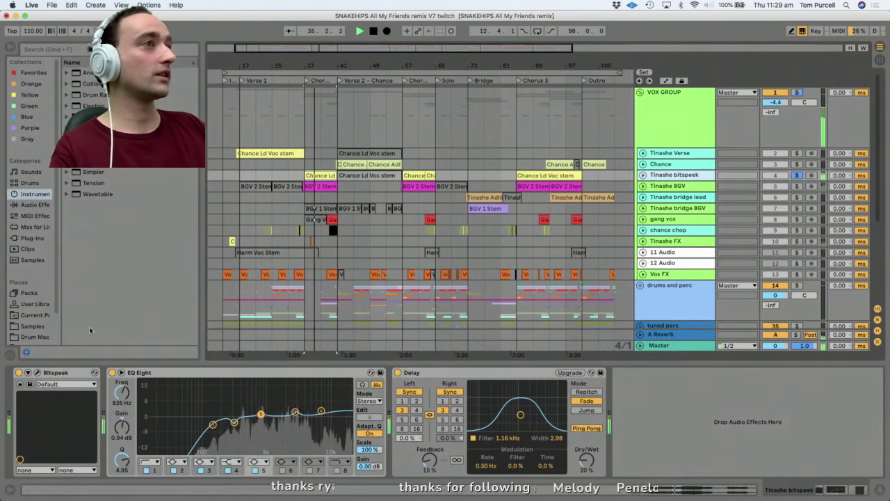
key("space")
Open the Bitspeek plug-in window on Tinashe bitspeek, move it aside and play the vocal with the effect active.
left_click(37, 372)
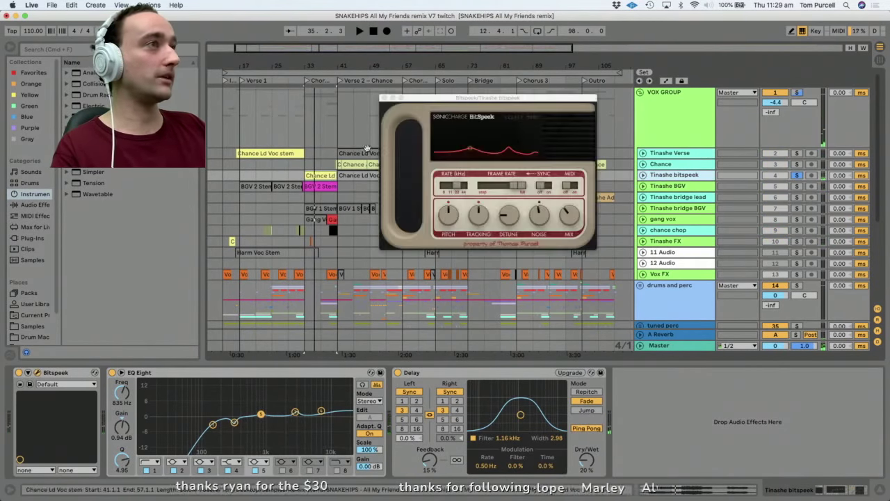
left_click_drag(471, 96, 523, 95)
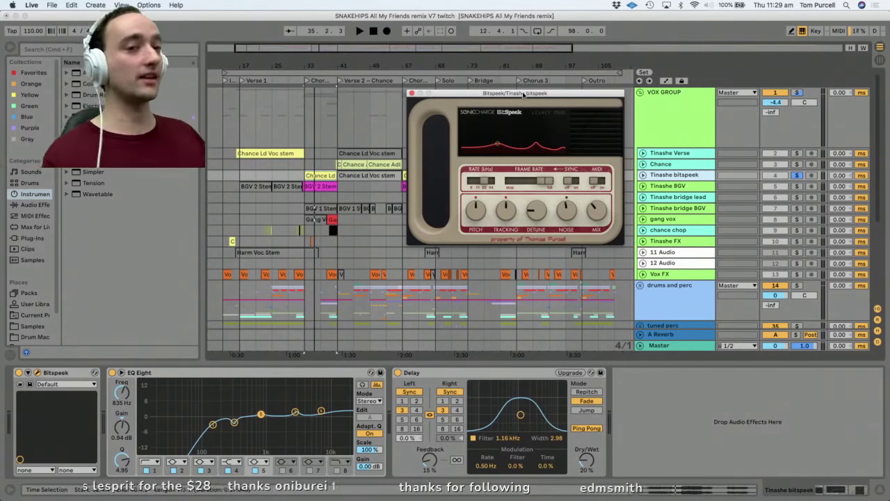
key("space")
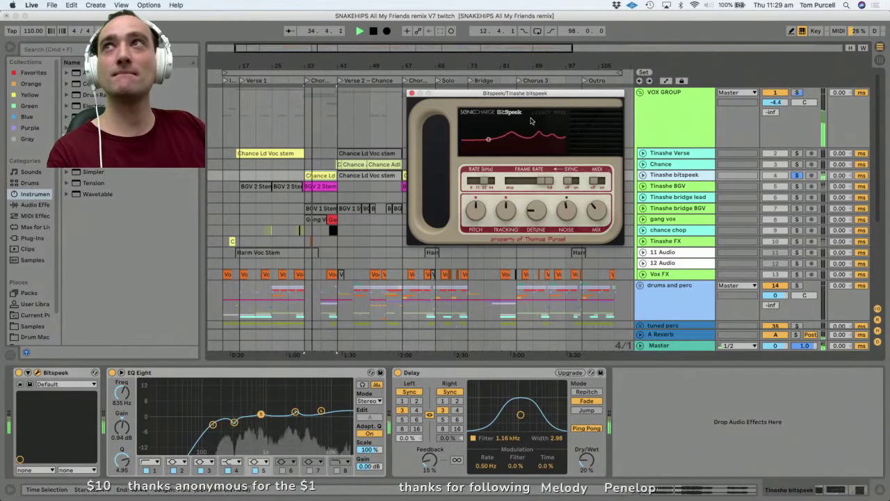
key("space")
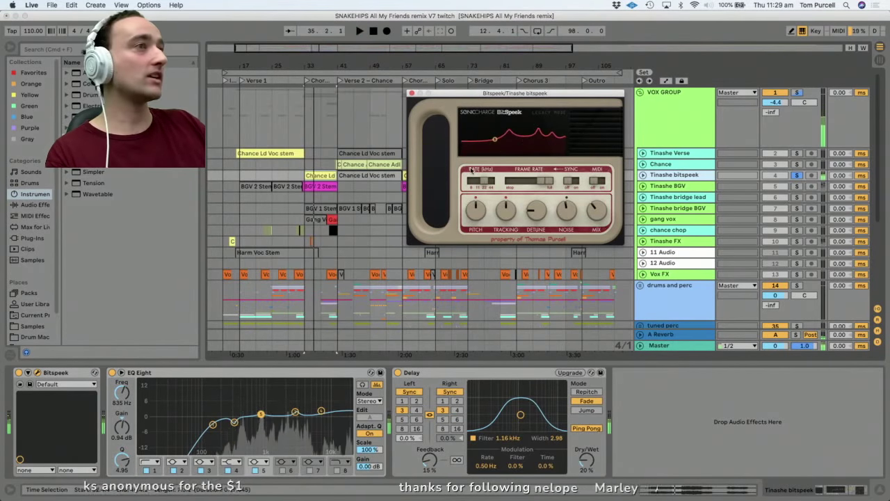
Compare the Chorus 1 vocal with Bitspeek bypassed and re-enabled, and examine the plug-in's Mix setting.
left_click(58, 372)
left_click(19, 373)
key("space")
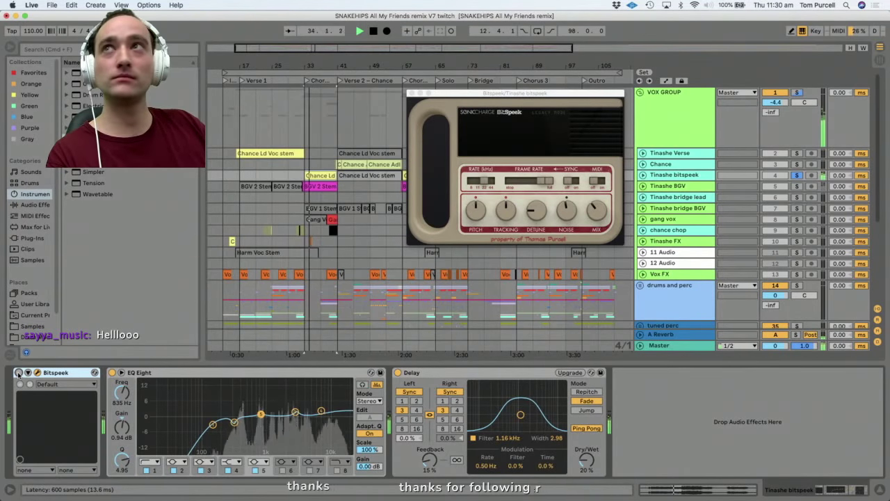
left_click(19, 373)
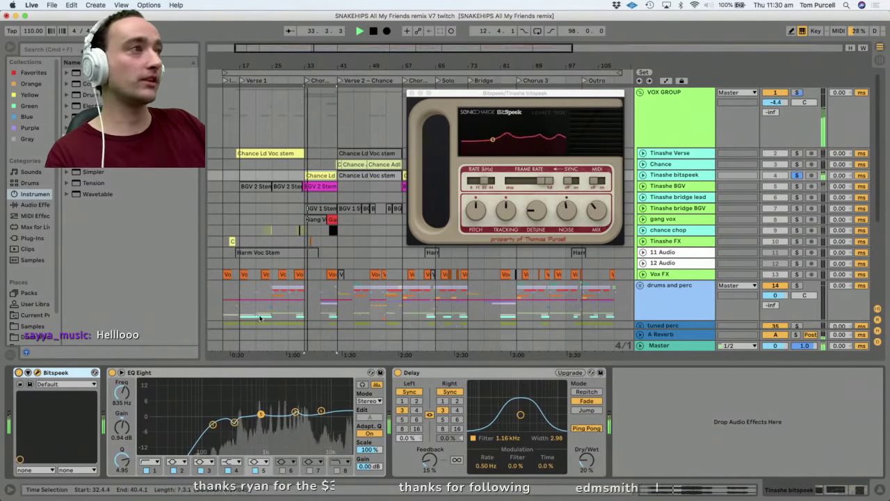
key("space")
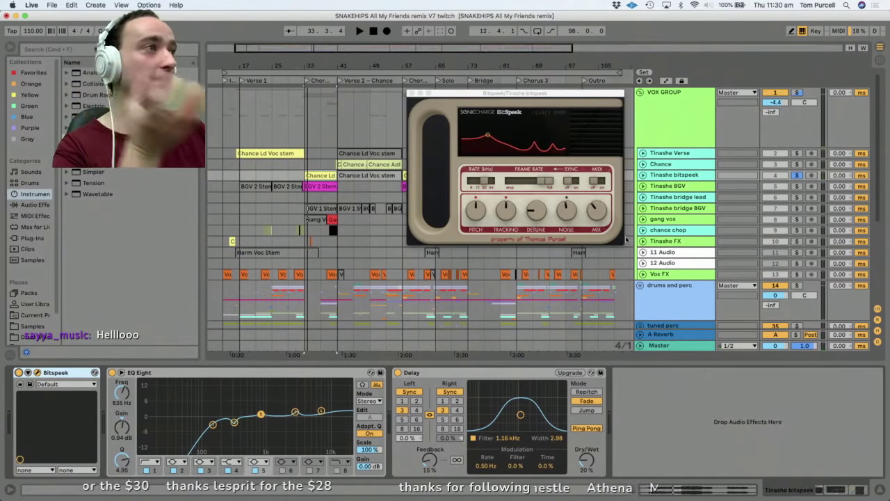
left_click(596, 211)
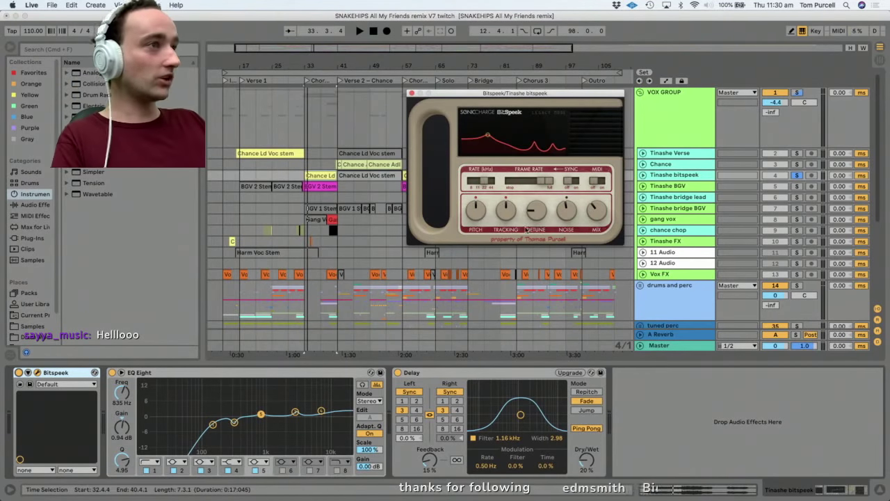
key("space")
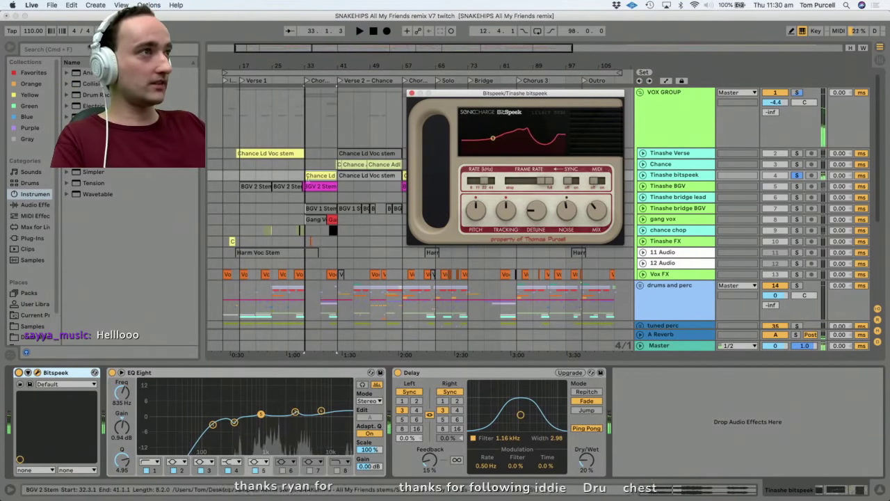
Solo Tinashe Verse and play its vocal from the start of the Verse 1 clip.
left_click(313, 186)
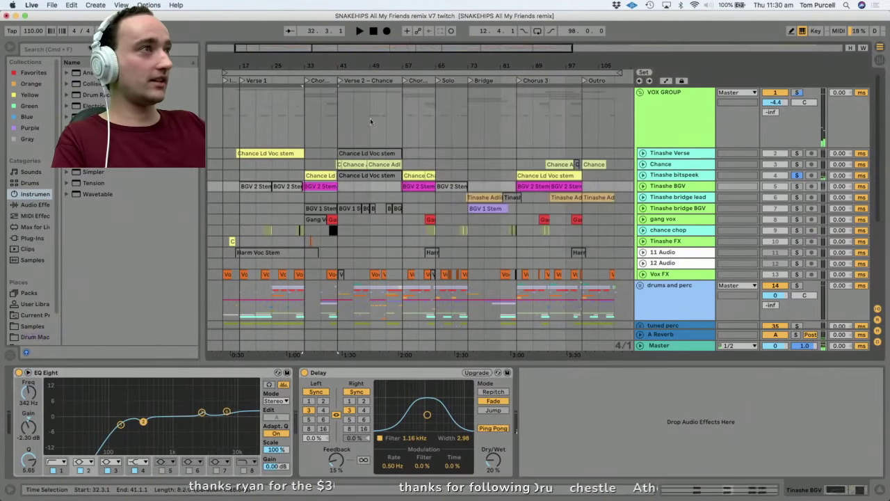
left_click(263, 153)
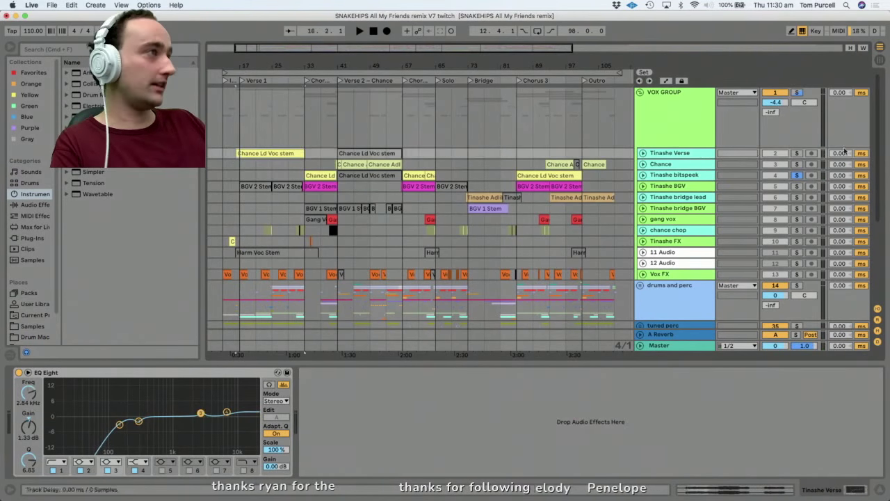
key("space")
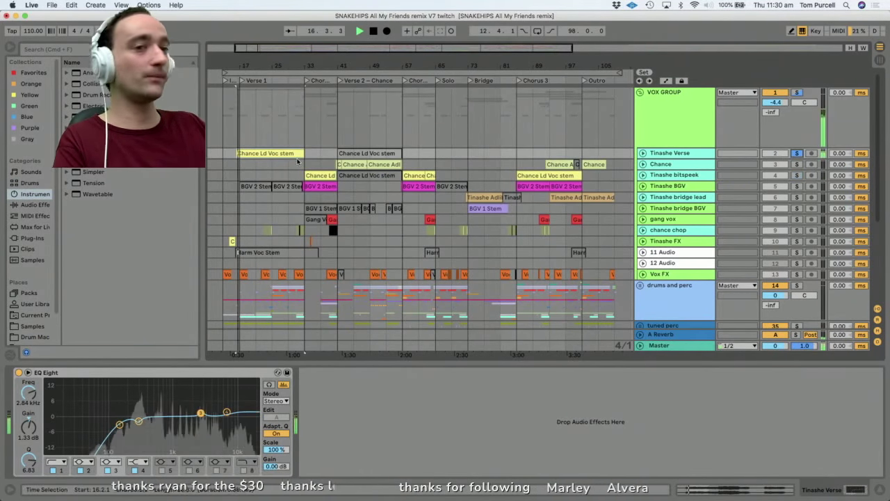
left_click(768, 195)
key("space")
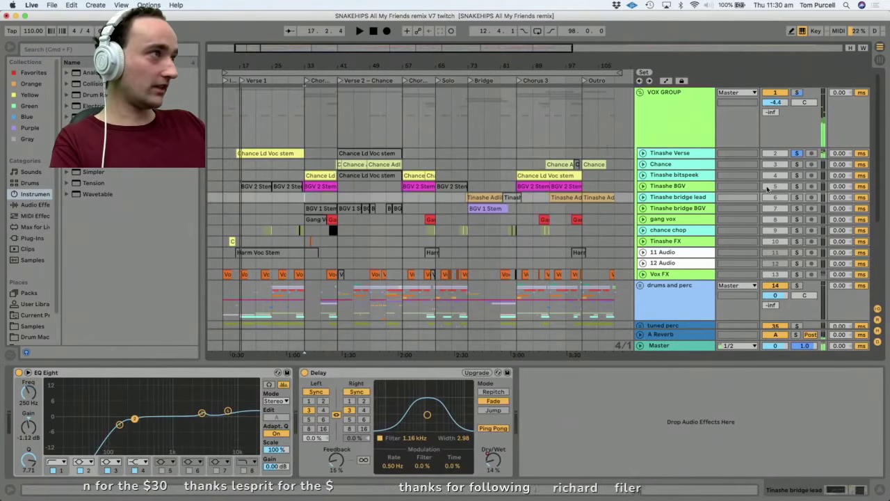
Unfold Tinashe BGV, solo it and play its BGV 2 Stem clip in Chorus 1.
left_click(643, 186)
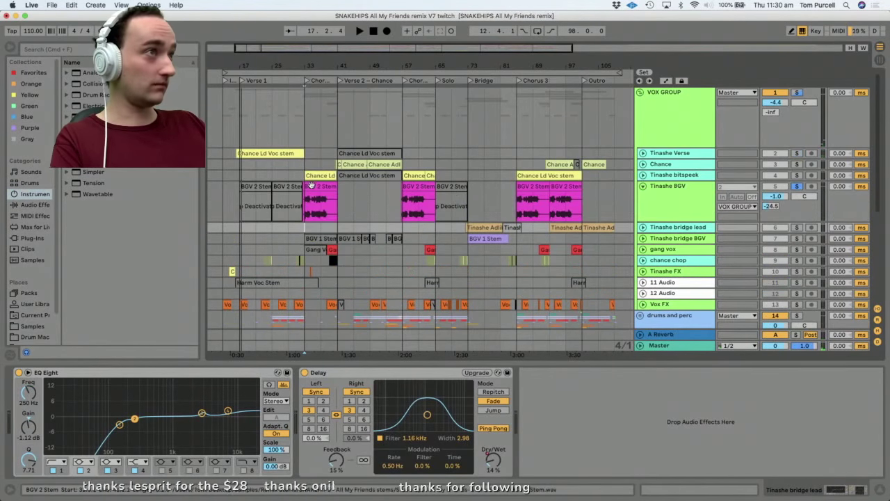
left_click(313, 183)
key("space")
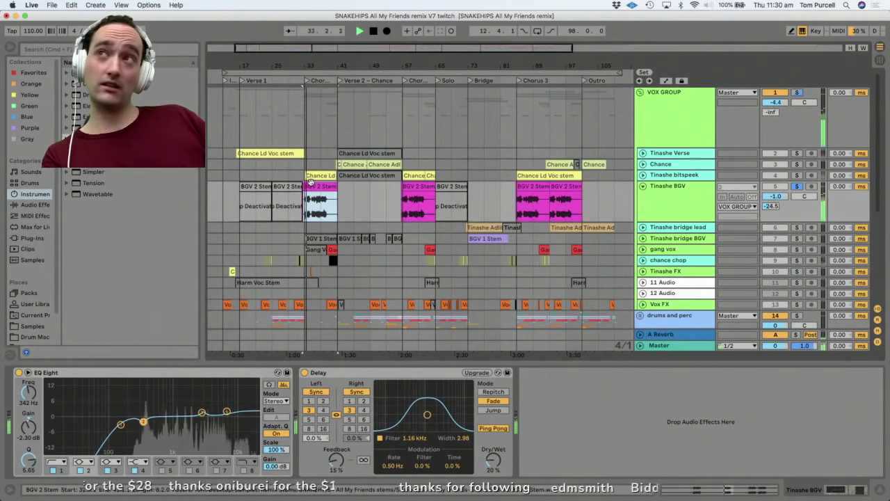
left_click(689, 189)
left_click(323, 186)
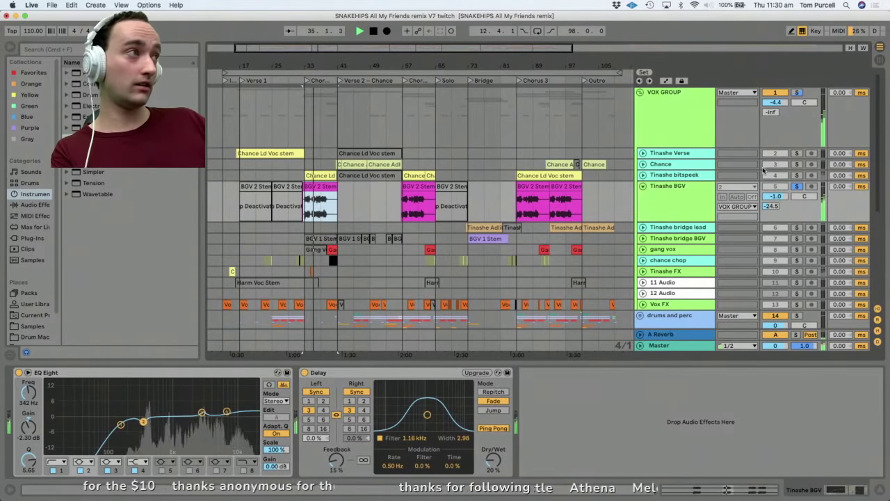
Add Tinashe bitspeek to the solo alongside Tinashe BGV and listen to both in Chorus 1.
left_click(797, 175, "super")
left_click(701, 192)
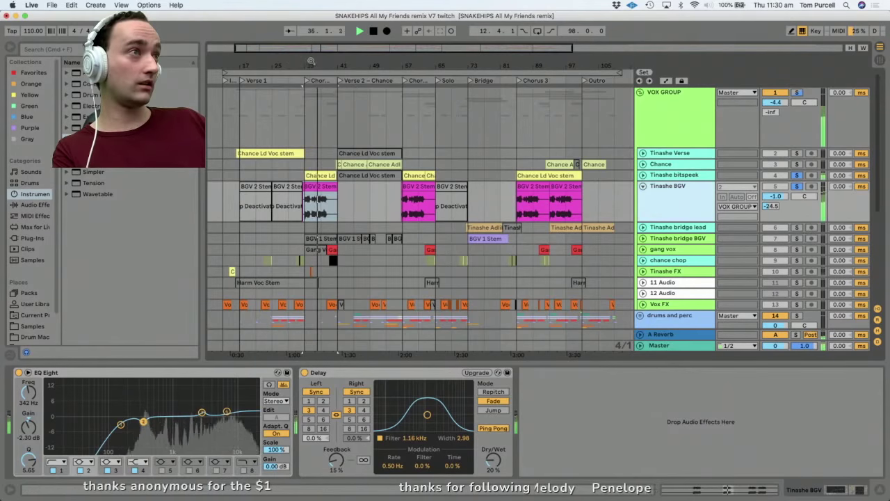
key("plus")
key("space")
Open the Chorus 1 BGV 2 Stem clip, play Tinashe BGV alone from bar 33, and show the clip's Transpose envelope.
double_click(351, 184)
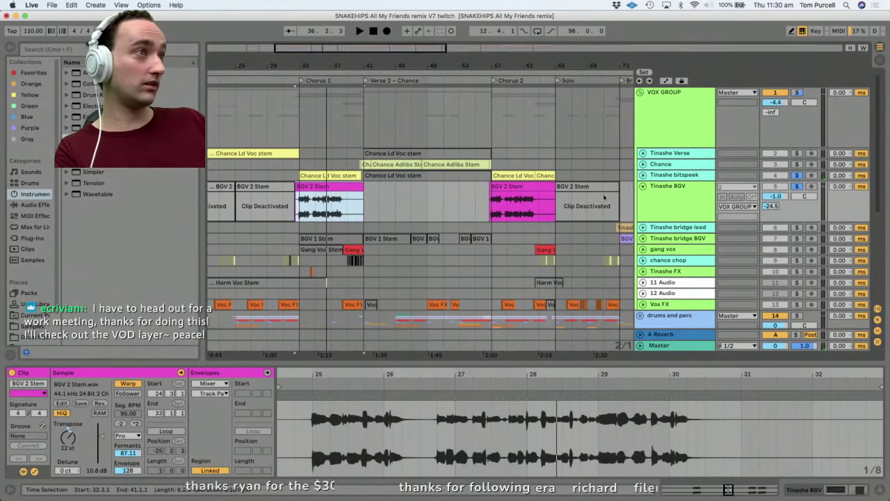
left_click(302, 208)
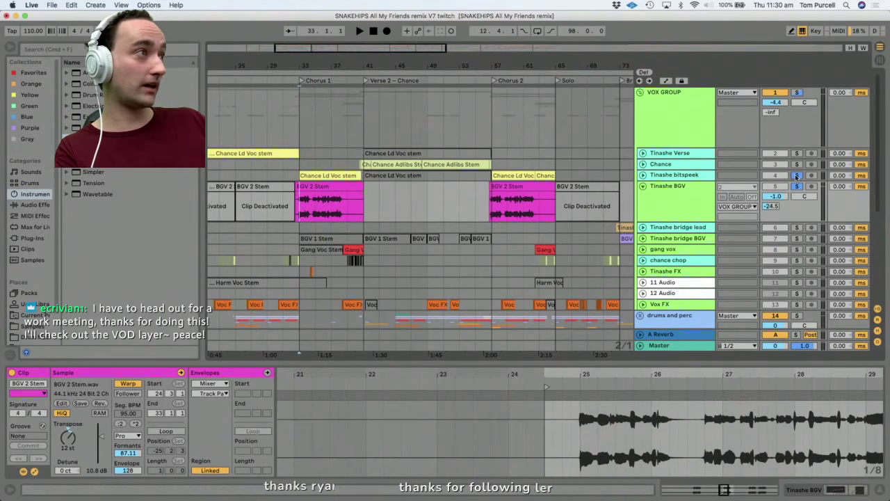
left_click(704, 201)
key("space")
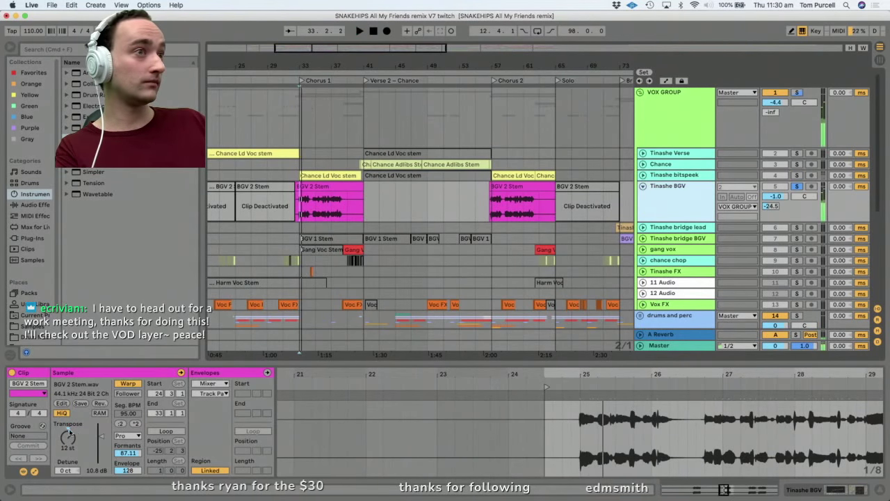
left_click(68, 437)
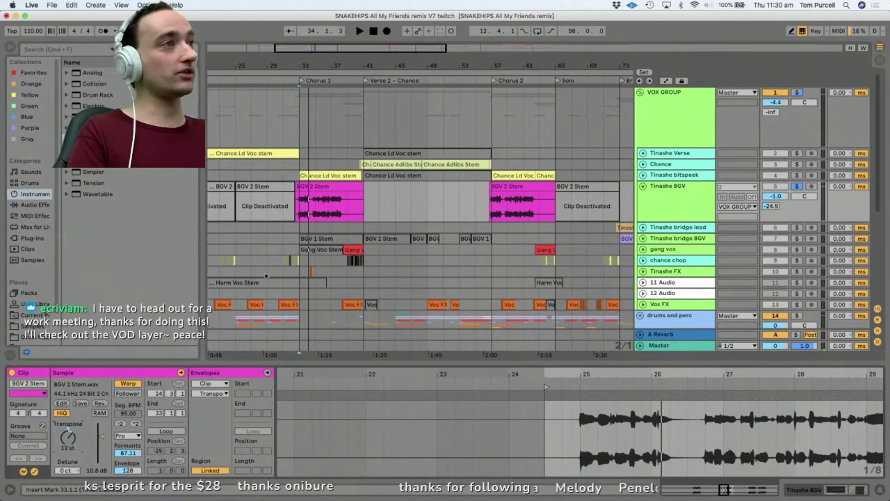
key("space")
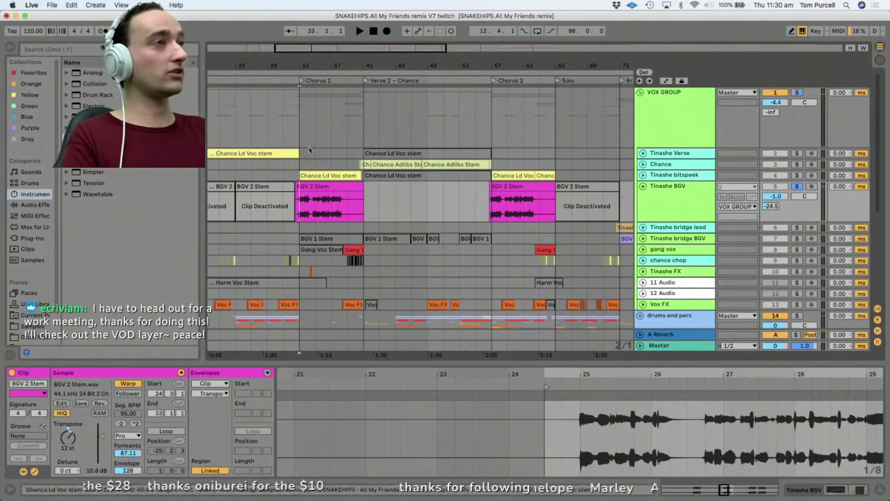
Solo Tinashe bitspeek together with Tinashe BGV and play both from the start of Chorus 1.
left_click(798, 176)
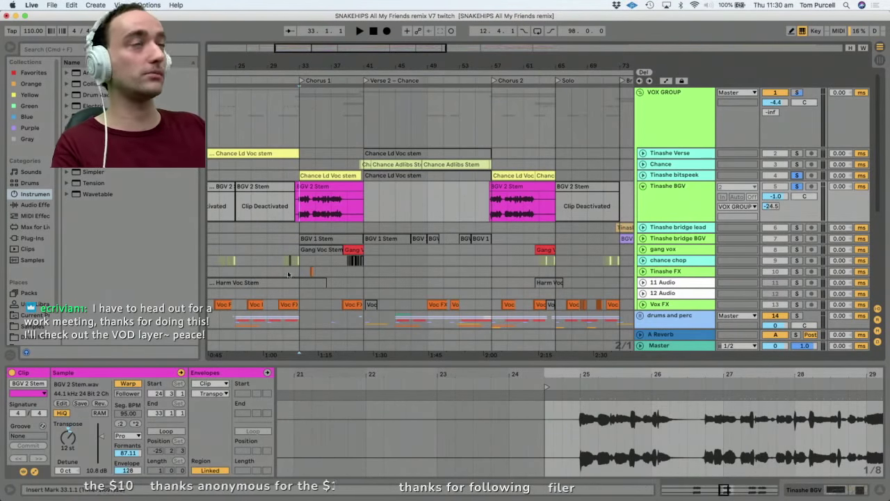
key("space")
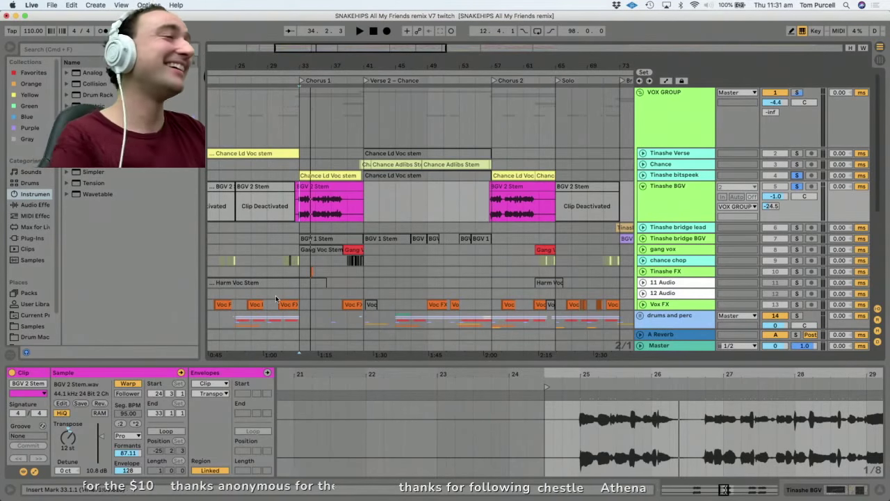
left_click(661, 203)
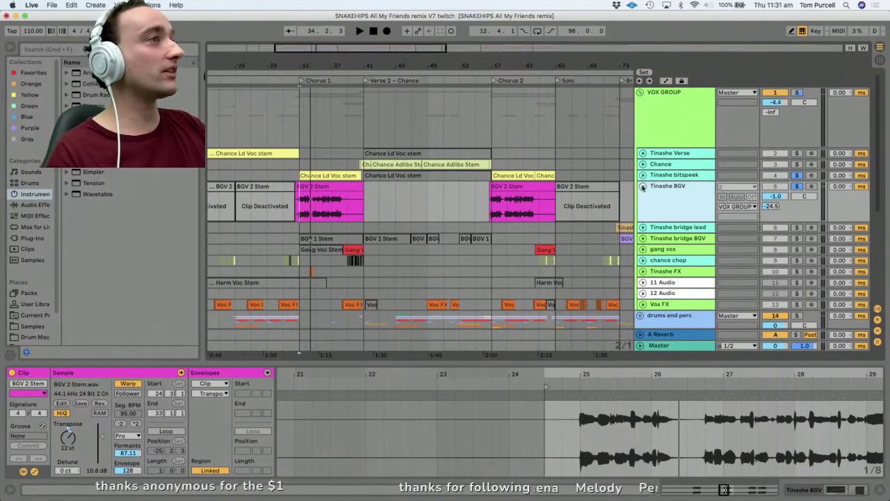
left_click(643, 187)
left_click(643, 187)
Unfold Tinashe bitspeek, open its Chorus 1 Chance Ld Voc stem clip and play it with Tinashe BGV.
left_click(644, 175)
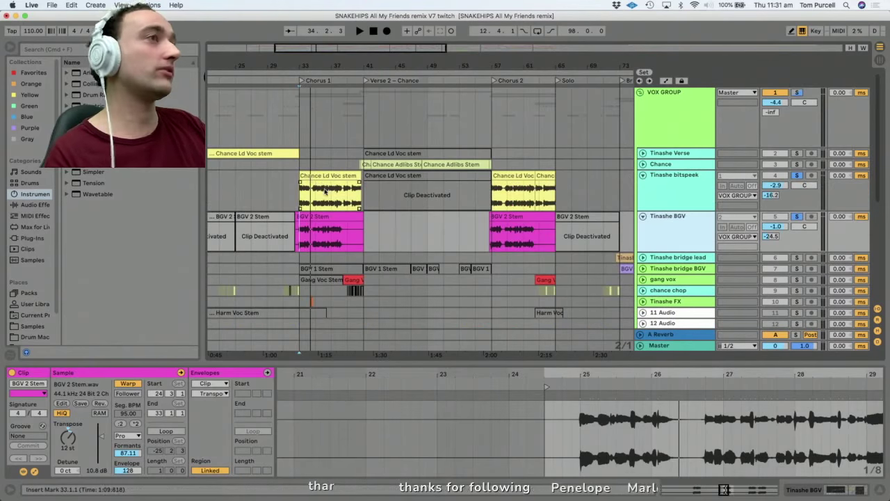
left_click(321, 198)
key("space")
left_click(666, 181)
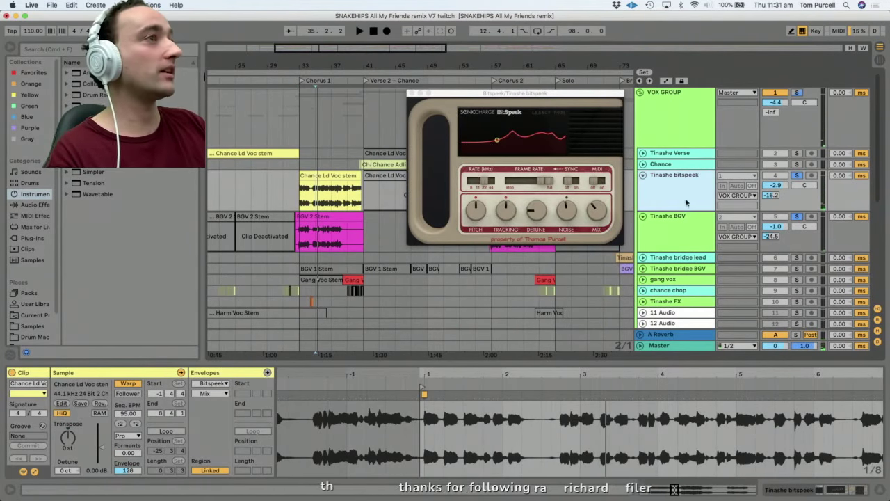
left_click(237, 243)
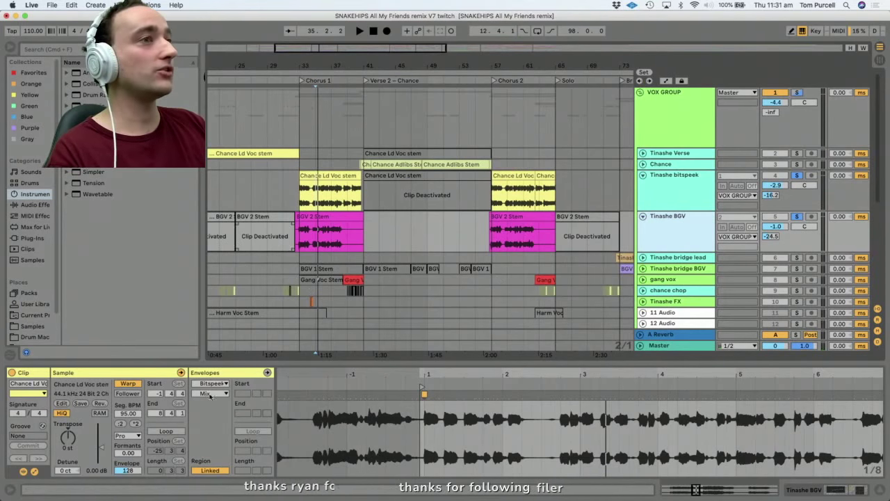
Play the Chorus 1 BGV 2 Stem clip with Tinashe bitspeek, lower its Formants to 0.00, and undo the change.
left_click(333, 217)
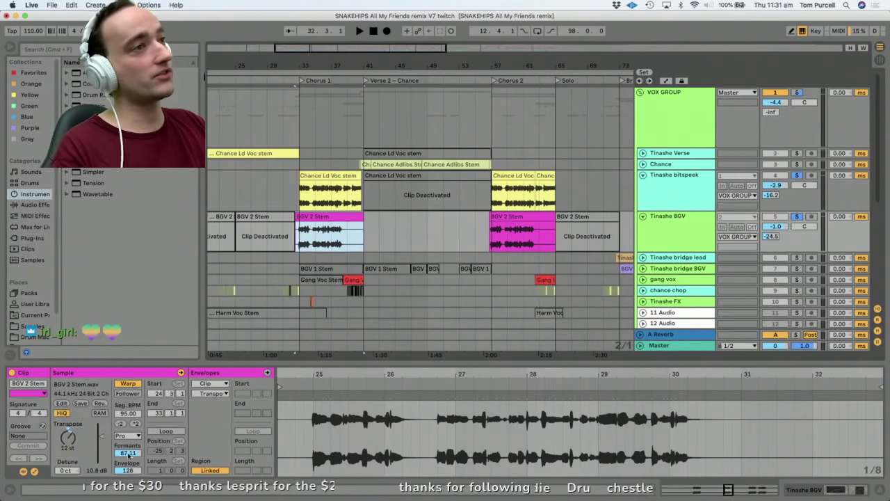
key("space")
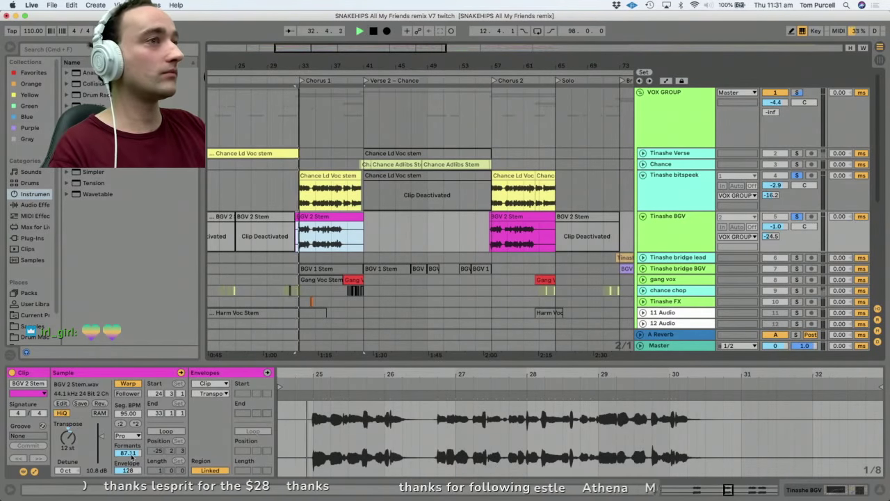
left_click_drag(131, 456, 132, 499)
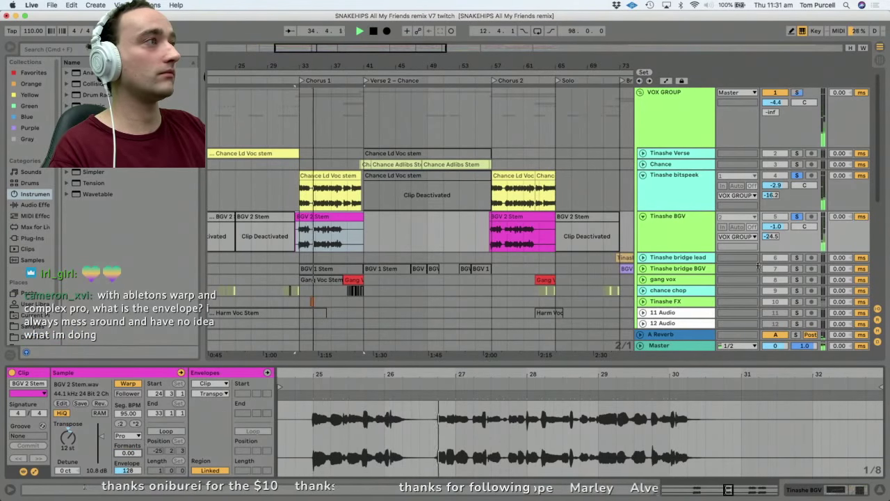
left_click(688, 229)
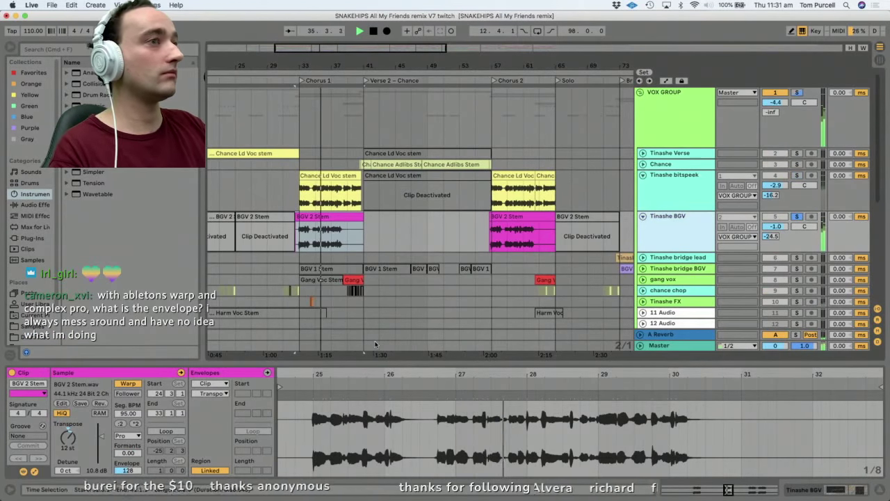
key("super+z")
key("space")
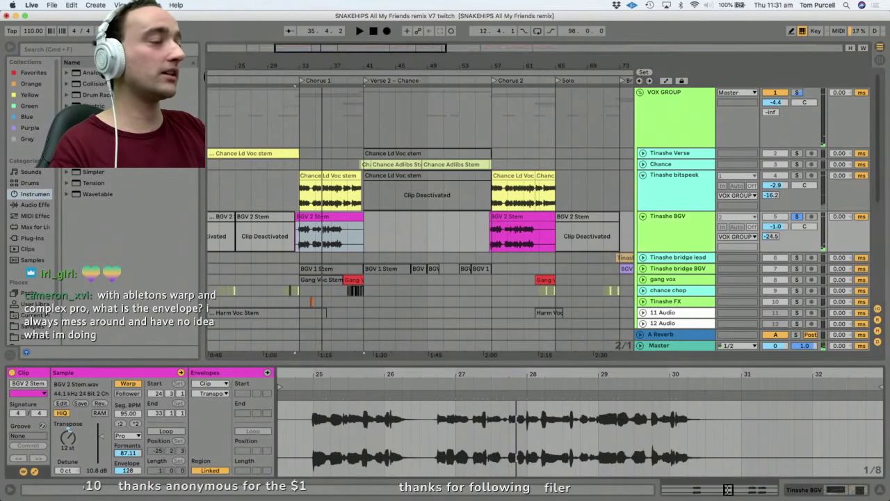
Play Tinashe BGV alone from Chorus 1 while lowering the BGV 2 Stem clip's Formants, and undo the change.
key("space")
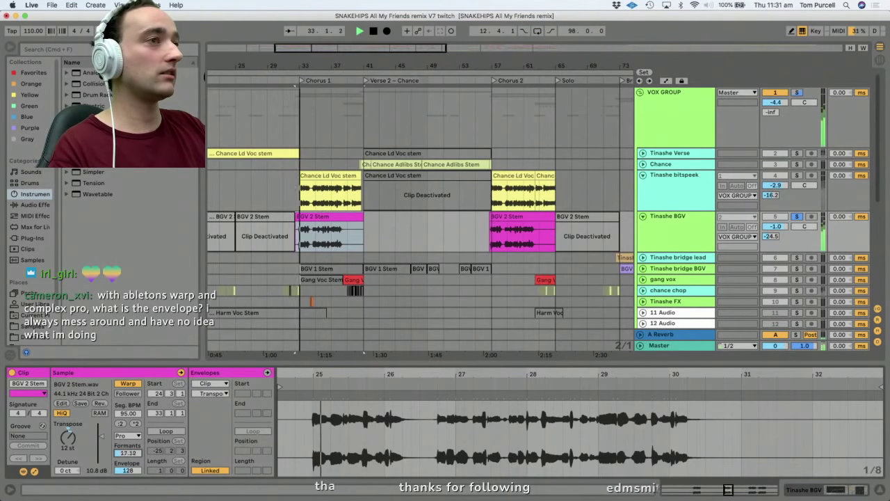
left_click_drag(127, 453, 127, 498)
key("super+z")
key("space")
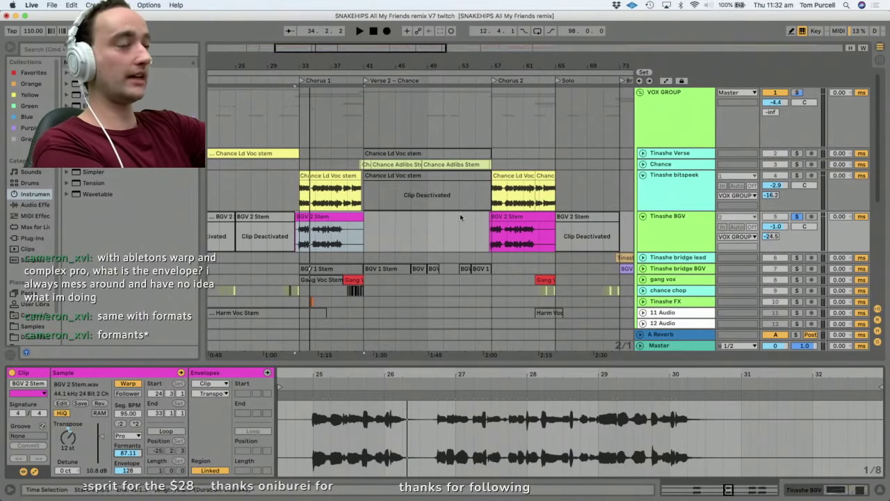
Solo only Tinashe bitspeek, play it from Chorus 1 with the Bitspeek plug-in open, and open its Chance Ld Voc stem clip.
left_click_drag(345, 66, 388, 62)
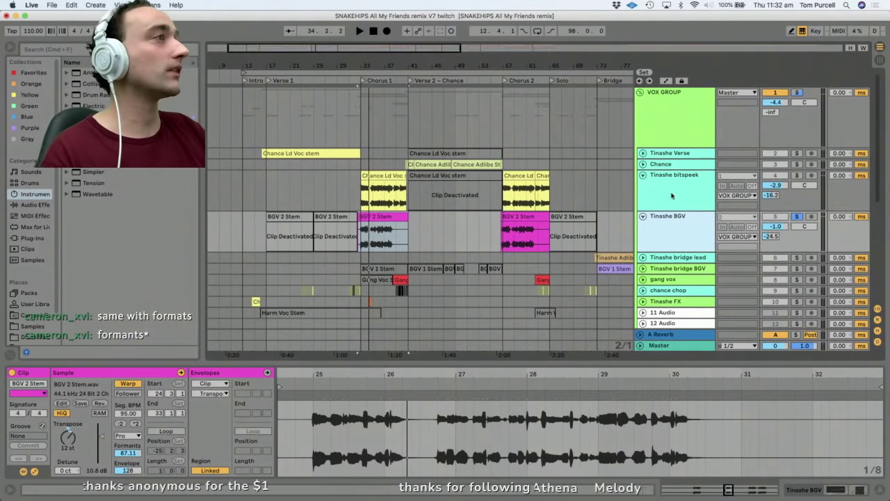
left_click(672, 197)
left_click(797, 175)
key("space")
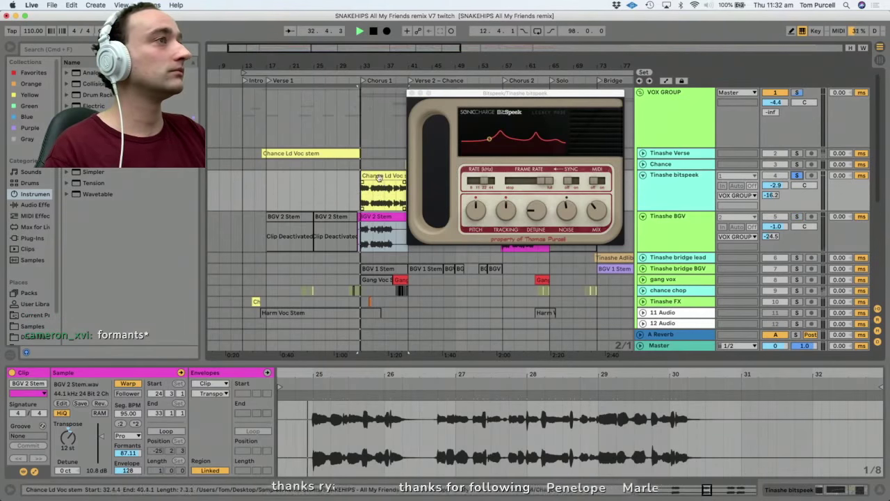
left_click(379, 177)
Turn the Bitspeek Mix fully wet while the vocal plays, restore it to its earlier setting, and stop playback.
left_click(598, 211)
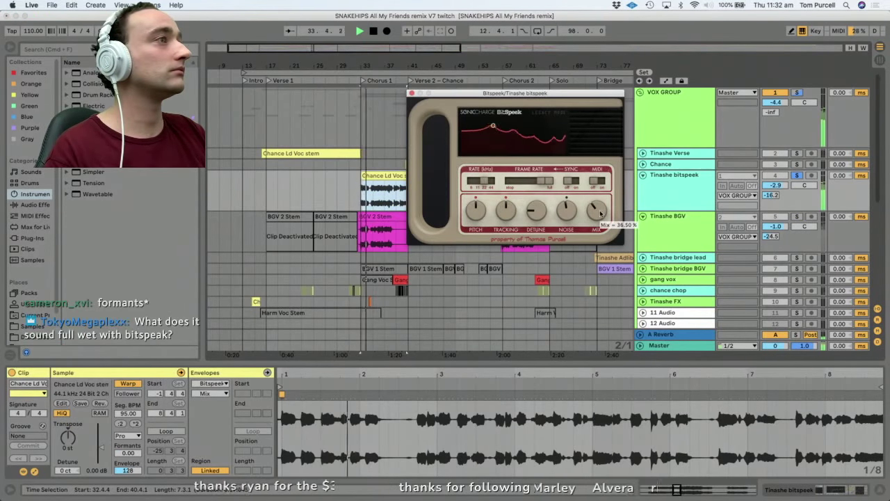
left_click_drag(600, 213, 593, 117)
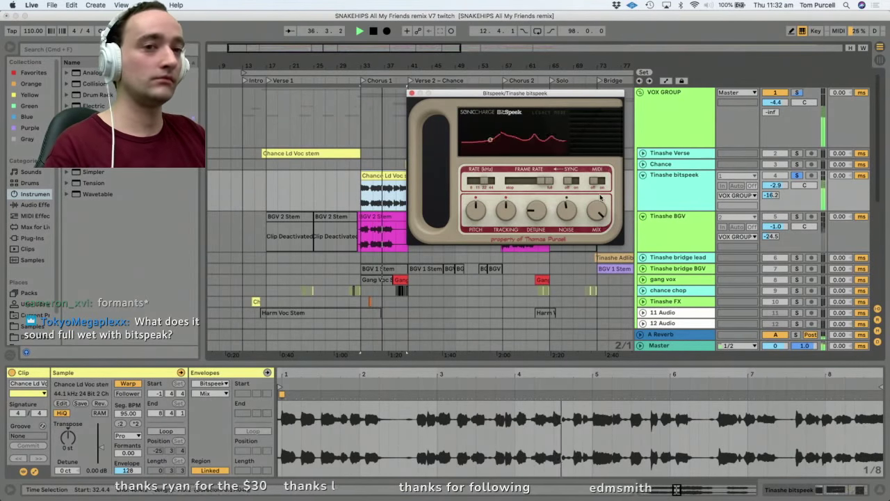
key("space")
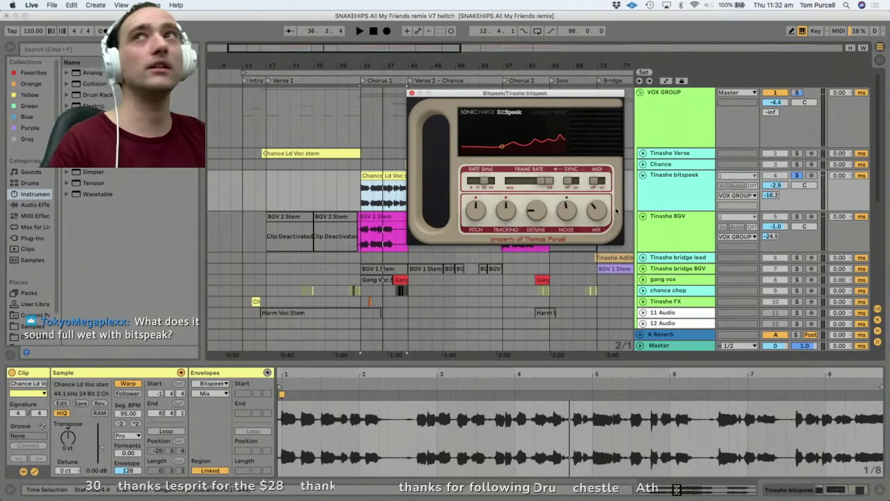
Go through Bitspeek's Detune, Pitch, Tracking and Noise controls, showing each one's envelope in the clip.
left_click(540, 212)
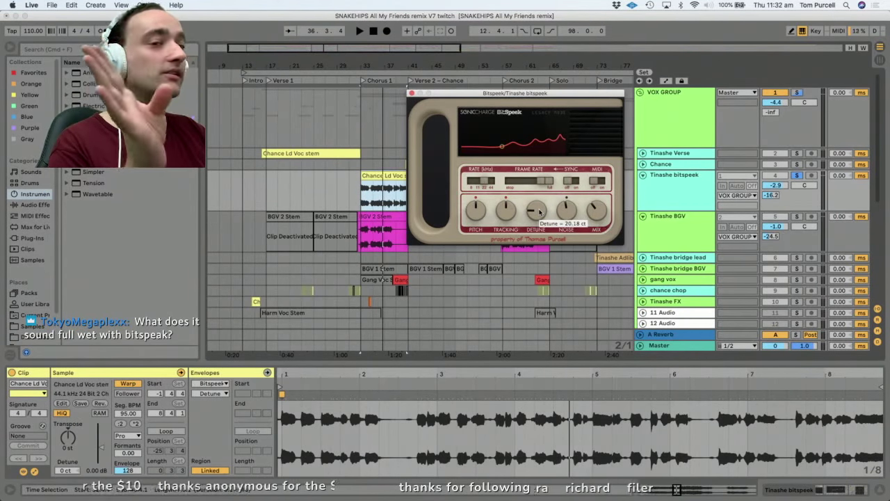
left_click(474, 212)
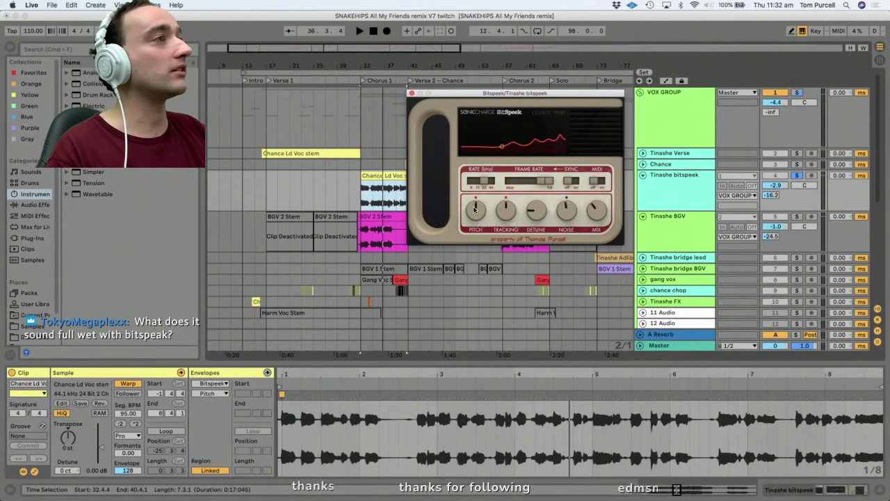
left_click(506, 211)
left_click(565, 214)
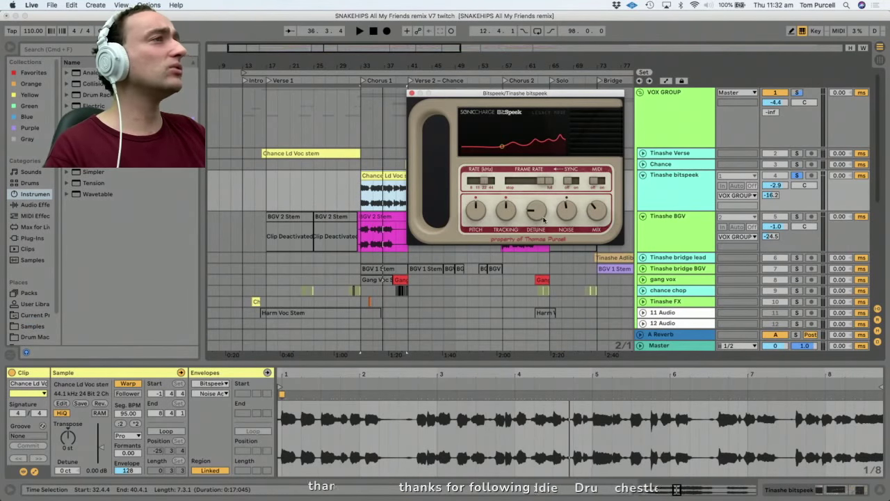
Show the Bitspeek Mix envelope, play the vocal again from Chorus 1, and close the plug-in window.
left_click(603, 212)
key("space")
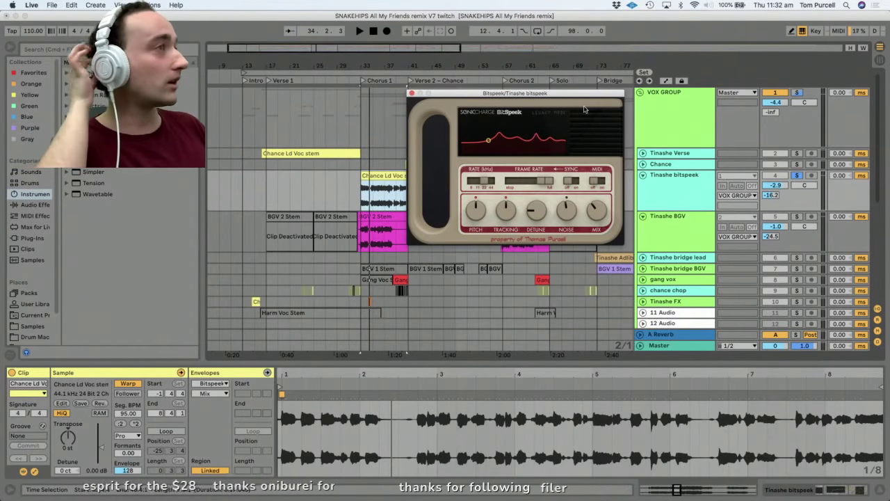
left_click_drag(530, 92, 534, 96)
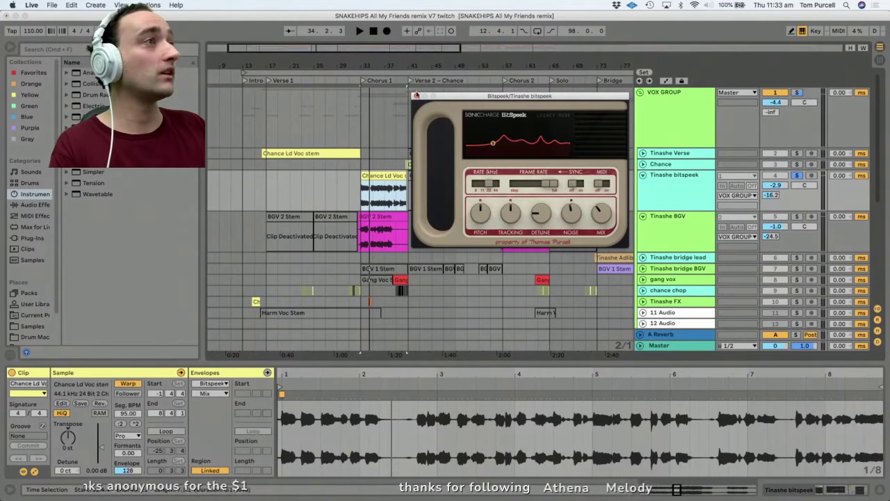
left_click(415, 96)
Unfold and solo the Chance track, and open its Chance Adlibs Stem clip in the second half of Verse 2.
left_click(420, 165)
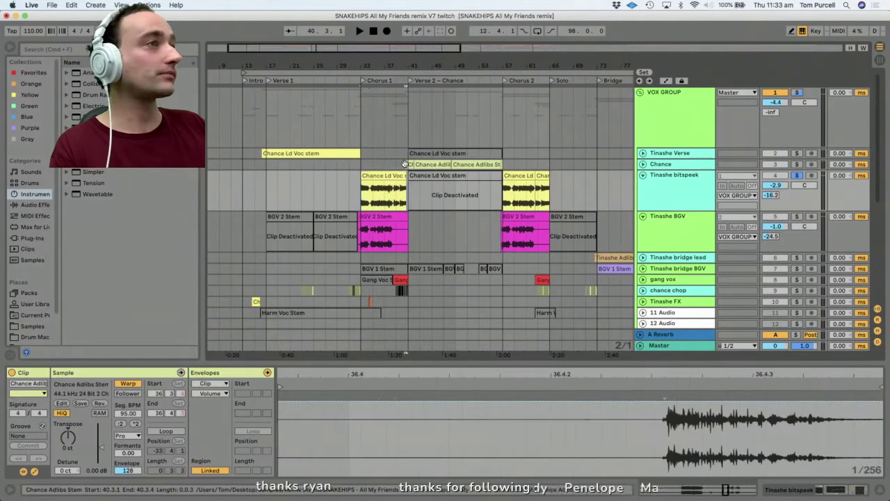
left_click(646, 164)
left_click_drag(403, 65, 415, 75)
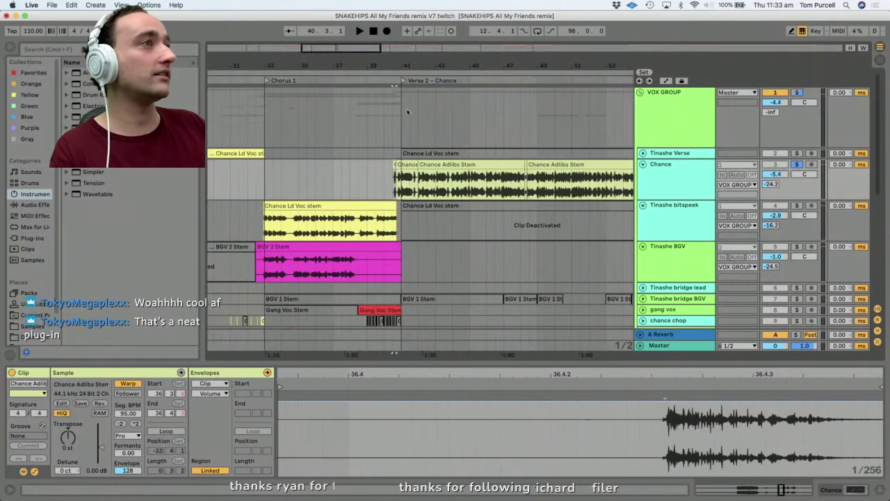
scroll(409, 67, "right", 4)
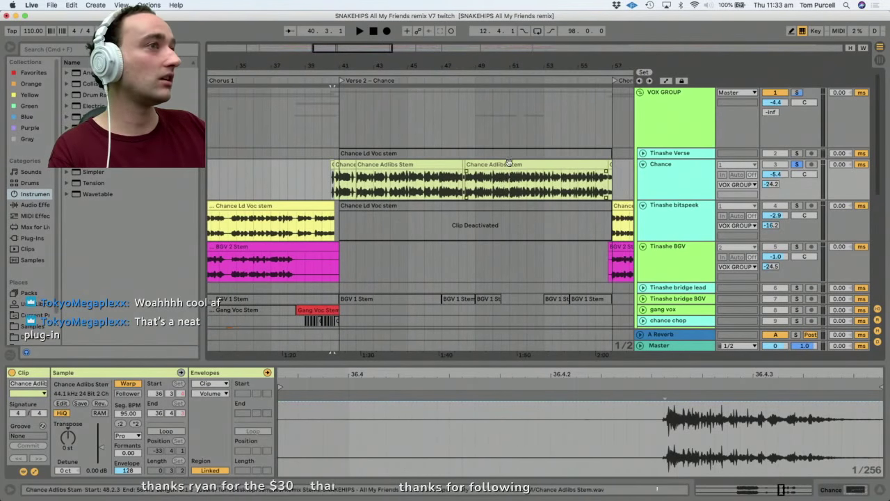
left_click(509, 164)
Look over the tracks below the vocals, and play the soloed Chance vocal from its first clip just before Verse 2.
scroll(490, 165, "down", 5)
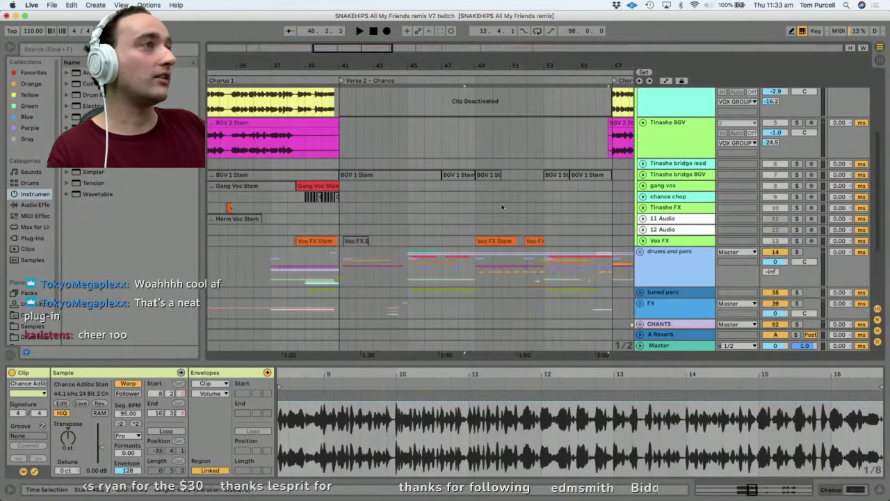
scroll(472, 168, "up", 2)
scroll(540, 207, "down", 5)
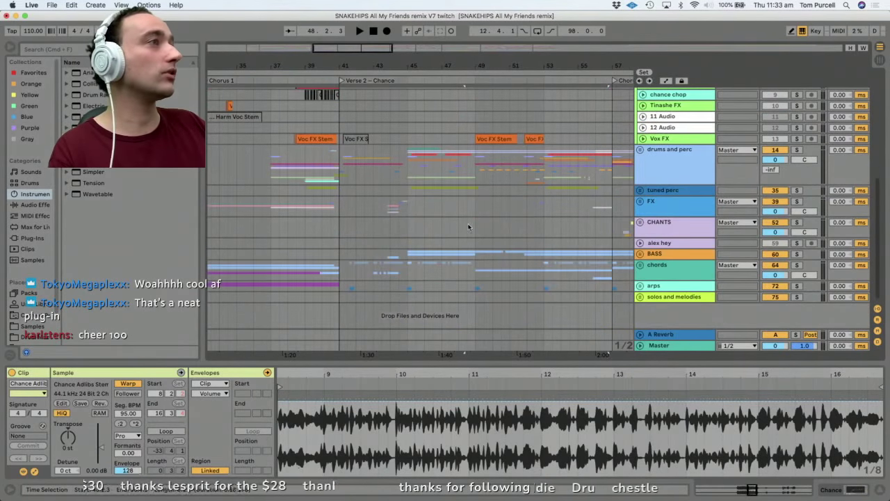
scroll(647, 156, "up", 8)
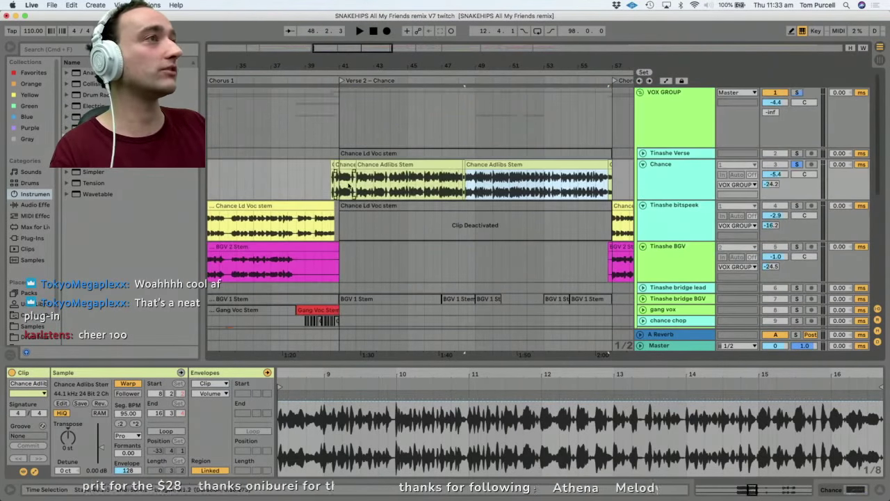
key("space")
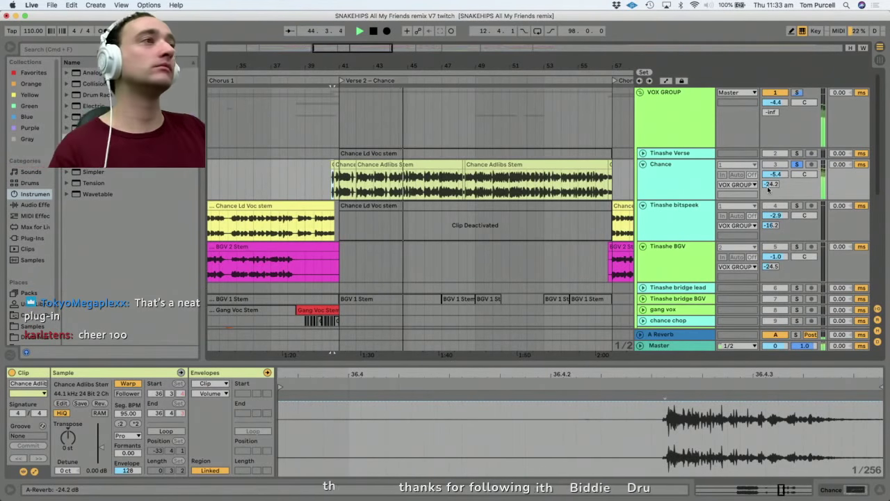
key("space")
Open the Chance Adlibs Stem clip that starts at bar 42 on the Chance track.
key("Down")
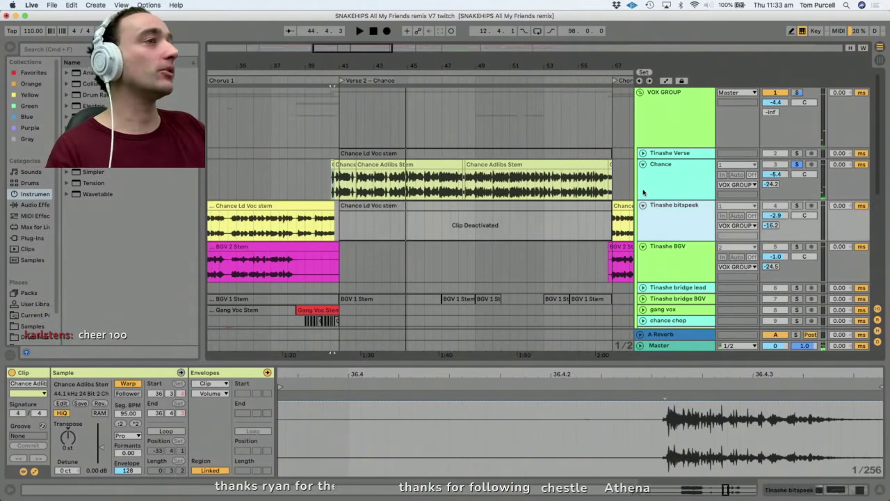
left_click(390, 163)
left_click(693, 185)
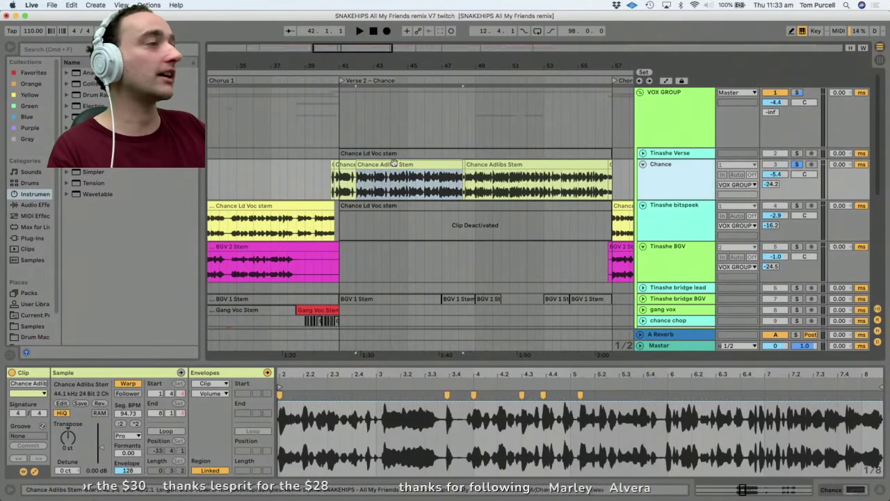
scroll(431, 234, "down", 5)
left_click(407, 229)
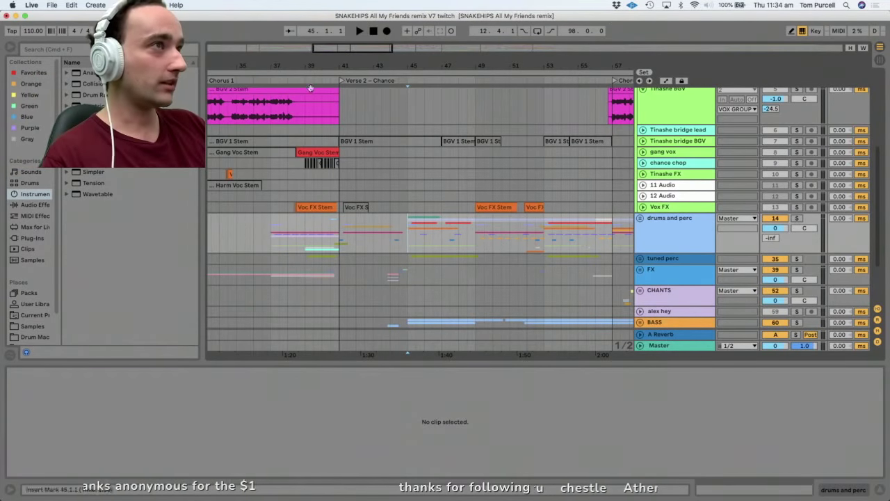
left_click(280, 99)
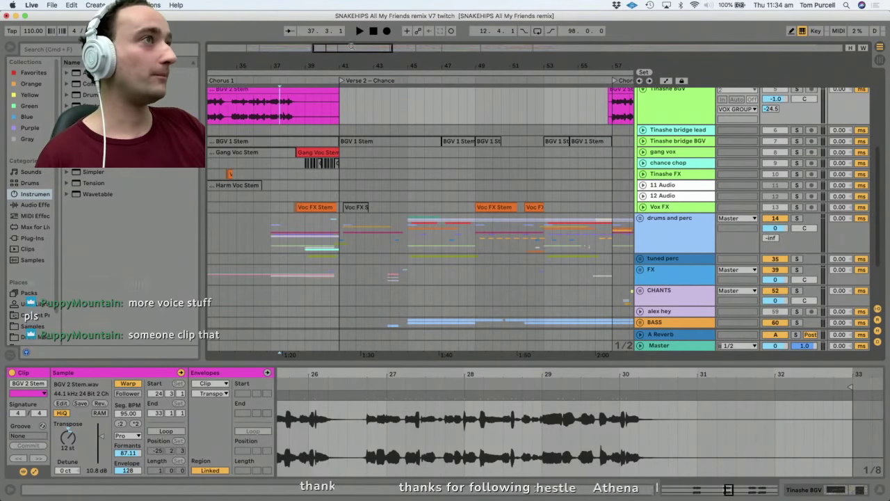
left_click_drag(334, 62, 335, 50)
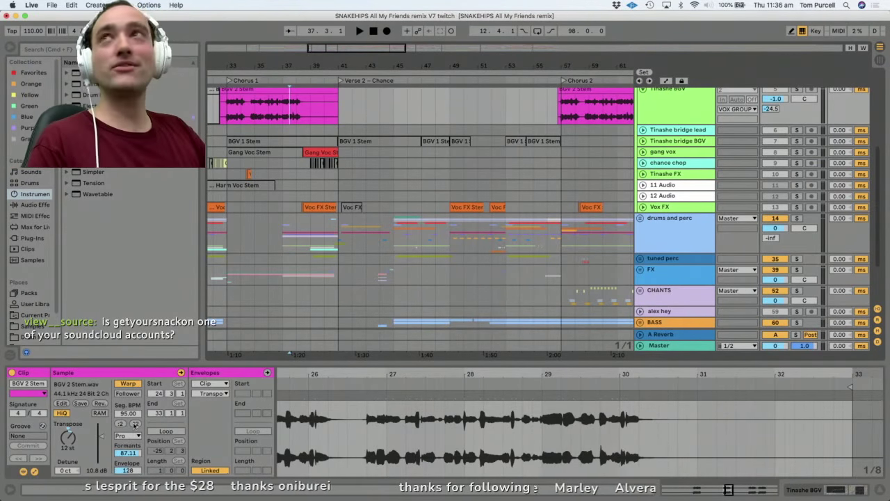
Solo drums and perc together with Chance, and play both from the first Chance clip just before Verse 2.
scroll(389, 209, "up", 5)
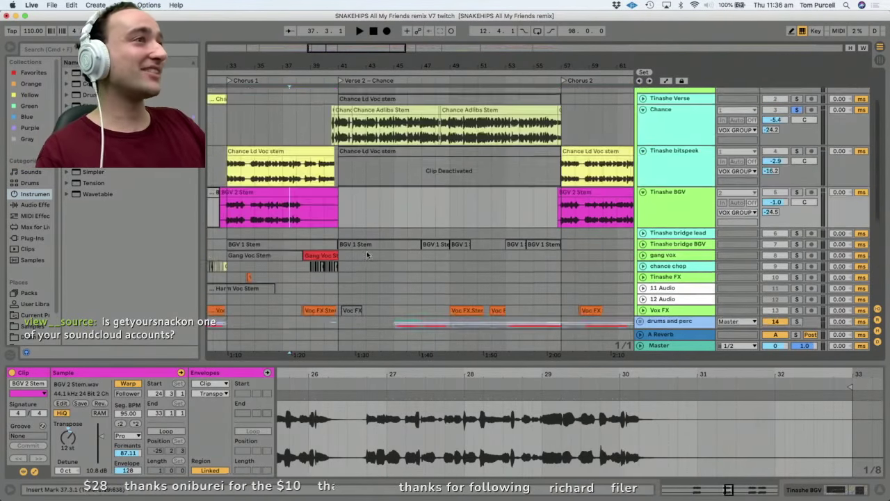
left_click(334, 172)
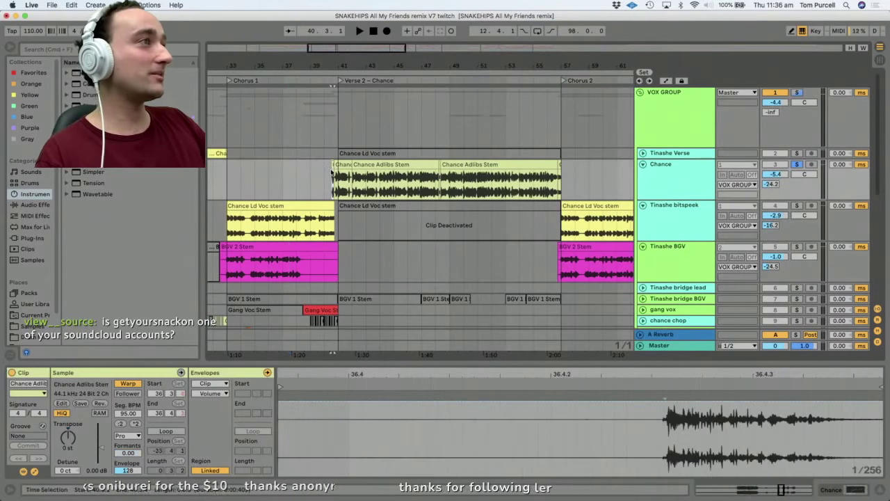
left_click(665, 179)
scroll(668, 209, "down", 5)
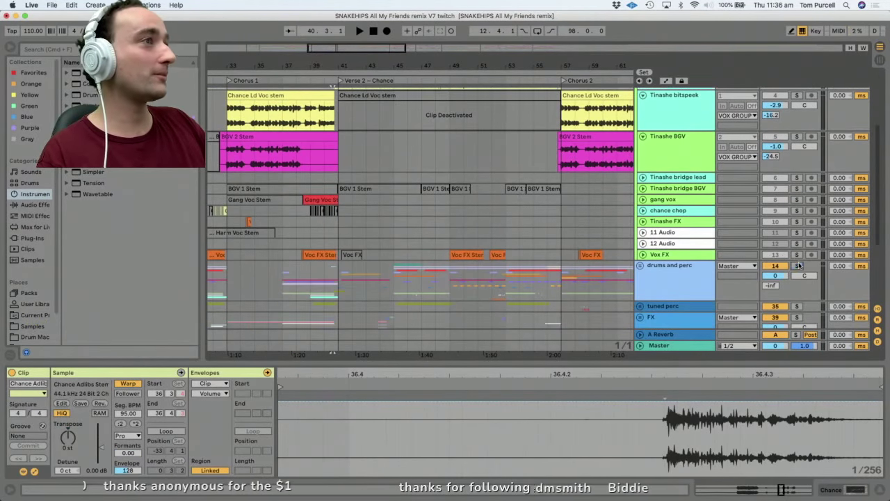
key("space")
scroll(600, 232, "up", 5)
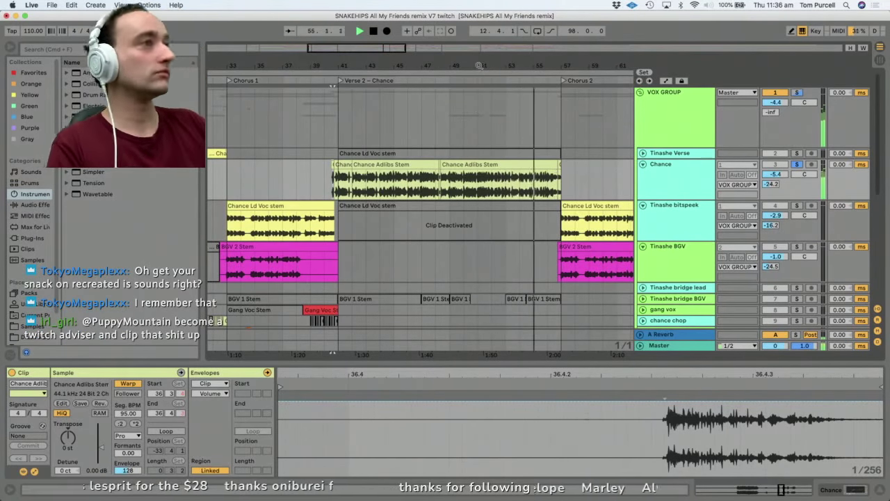
key("space")
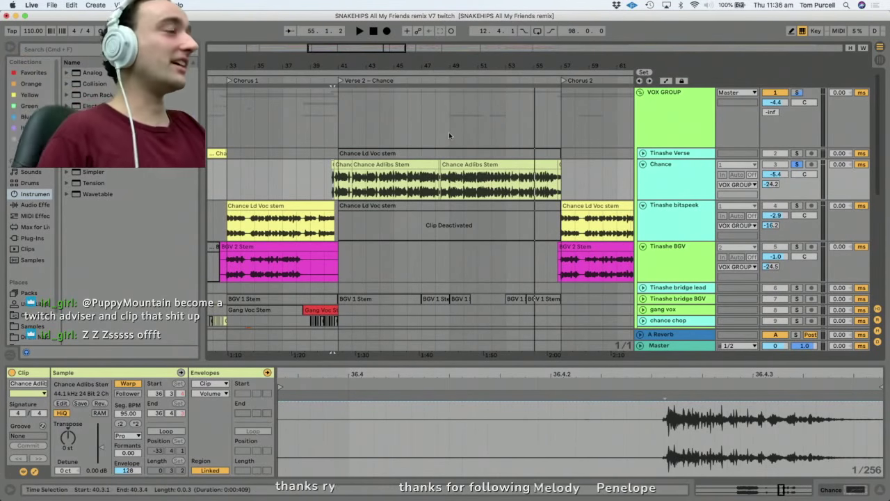
Play the soloed drums and perc group from bar 45 of Verse 2.
left_click(433, 177)
scroll(421, 182, "down", 5)
scroll(420, 183, "down", 2)
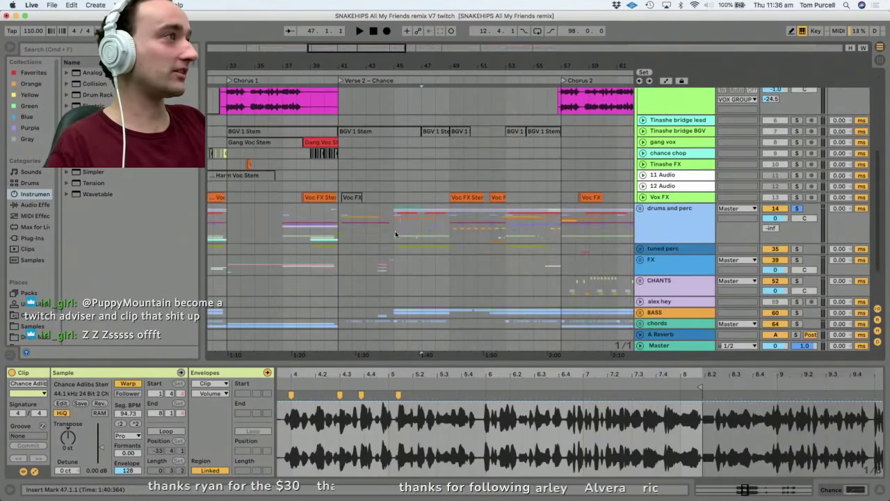
left_click(671, 212)
key("space")
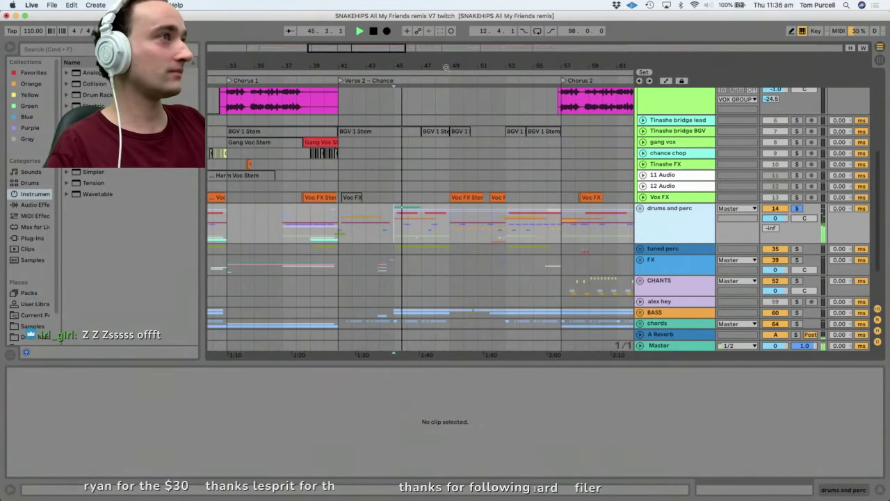
Play the soloed drums and perc group again, starting from bar 49.
scroll(466, 219, "up", 2)
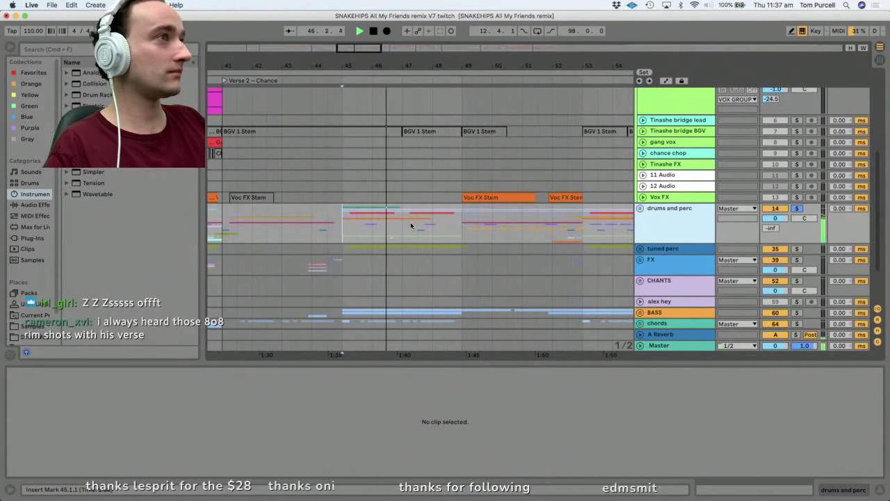
left_click(457, 222)
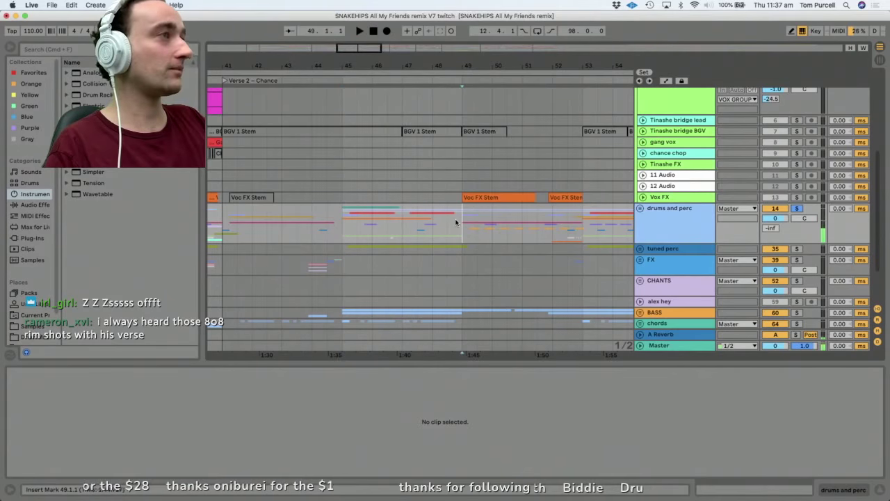
left_click(798, 208)
key("space")
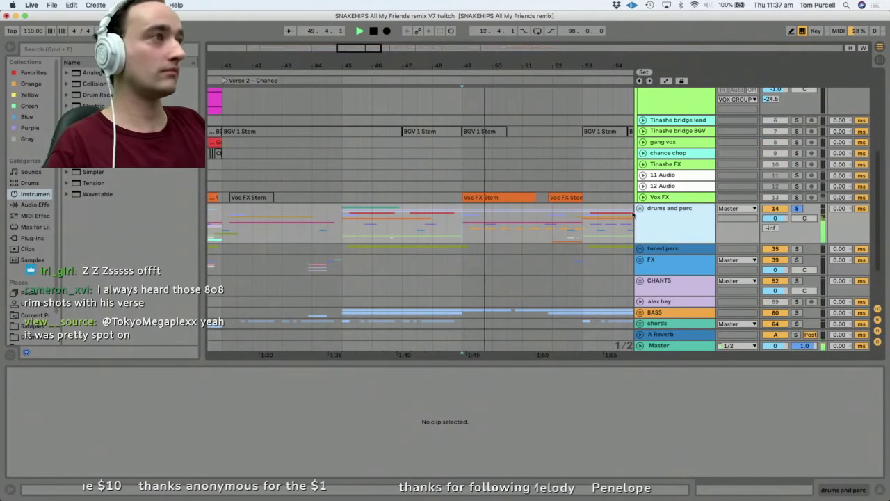
Unfold the drums and perc group and look over its individual tracks.
left_click(640, 208)
scroll(630, 205, "down", 5)
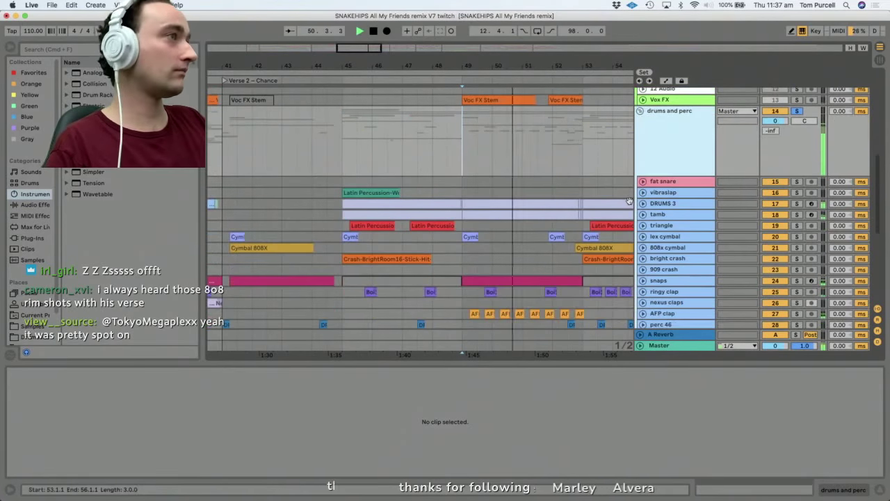
scroll(630, 202, "down", 8)
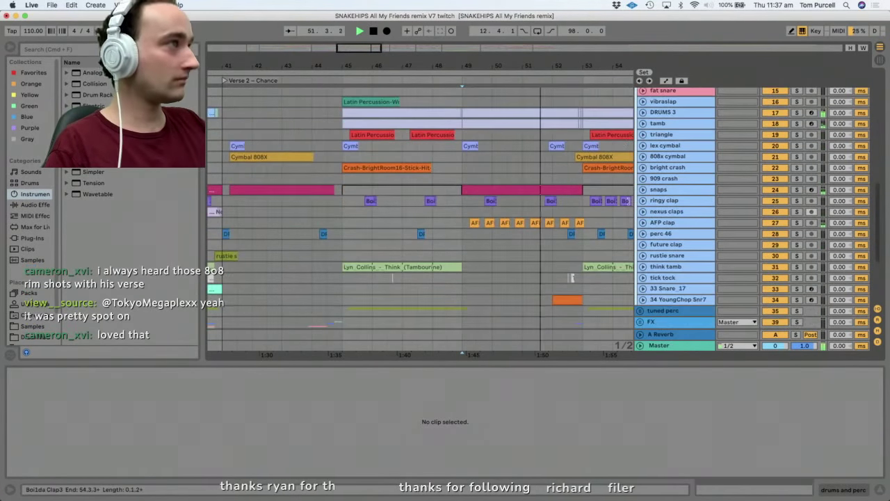
scroll(626, 201, "down", 2)
scroll(630, 202, "up", 6)
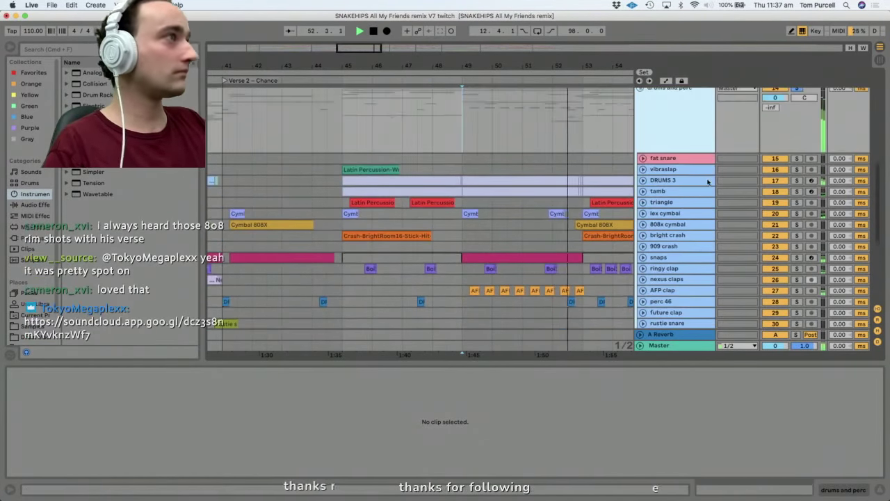
Solo and unfold the DRUMS 3 track, and play it from bar 49.
key("s")
key("space")
key("space")
left_click(644, 180)
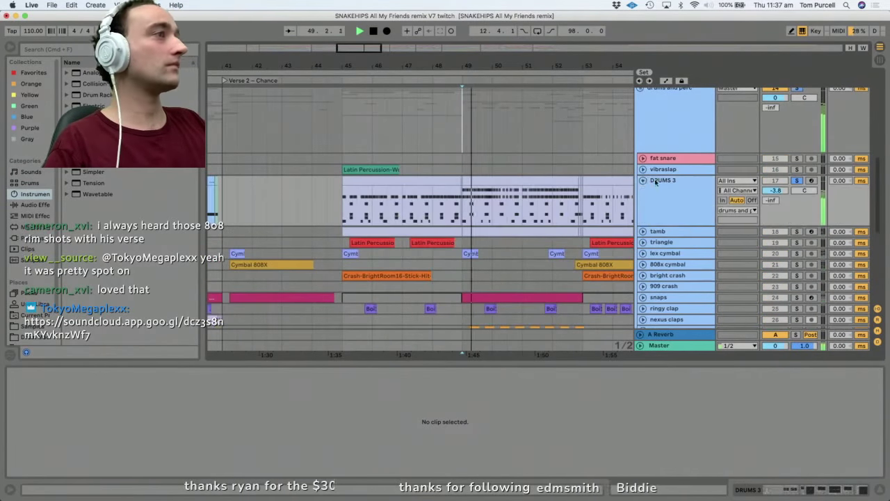
Stop playback, open the DRUMS 3 track's devices and look through the chains in its Drum Rack.
key("space")
left_click(670, 206)
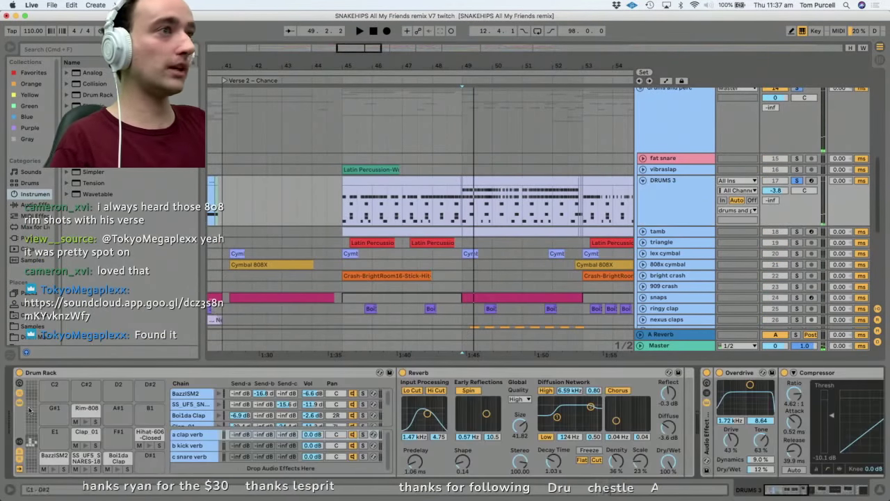
scroll(198, 409, "down", 2)
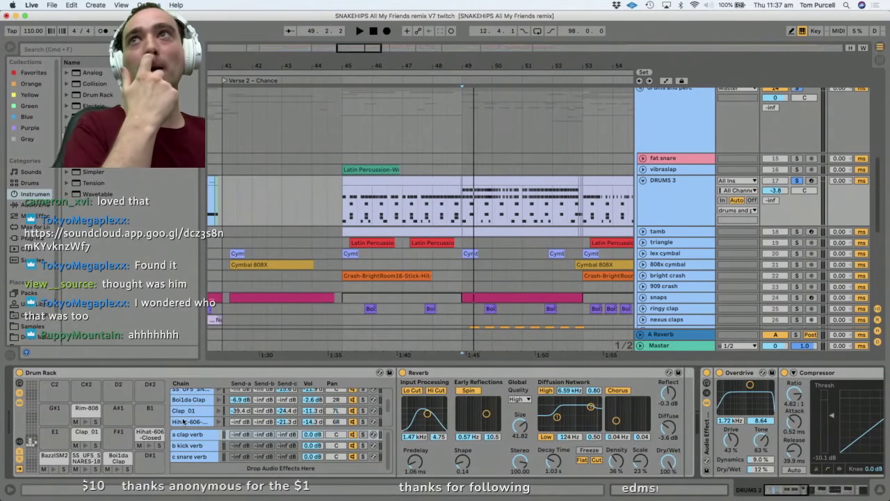
Solo the Chance track and play it from bar 49, and switch the solo to DRUMS 3 to compare the rhythms.
scroll(505, 201, "up", 5)
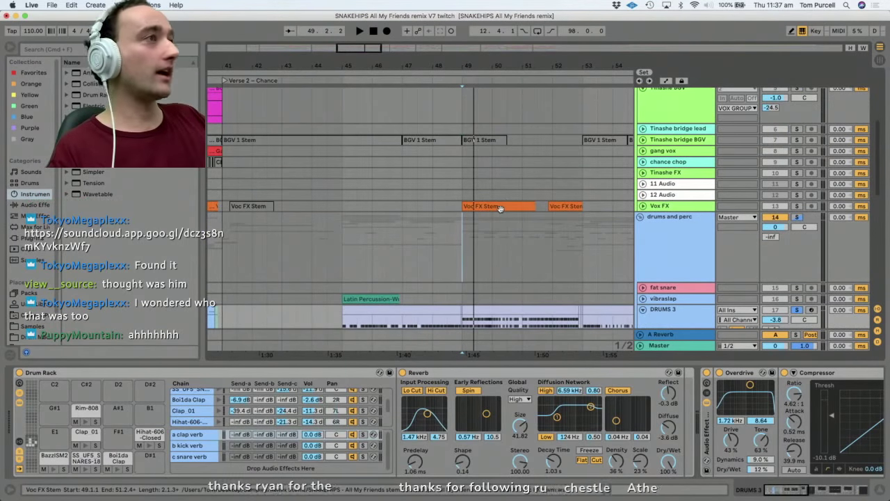
scroll(499, 209, "up", 6)
left_click(797, 164)
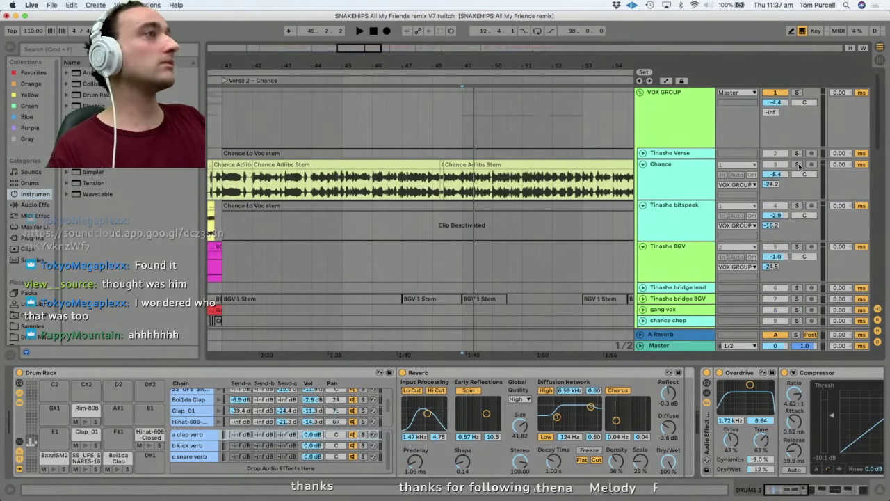
key("space")
scroll(515, 188, "down", 8)
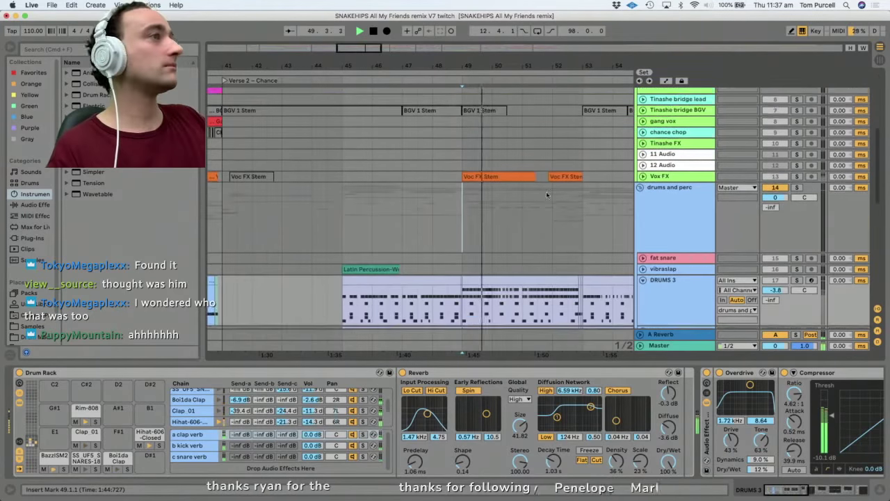
left_click(798, 238)
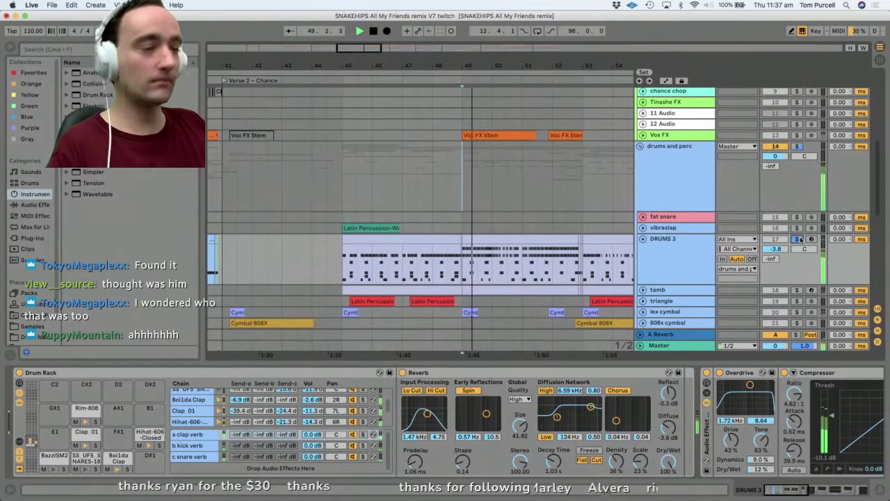
Select the drums and perc group and replay the soloed DRUMS 3 track briefly from about bar 47.
left_click(671, 176)
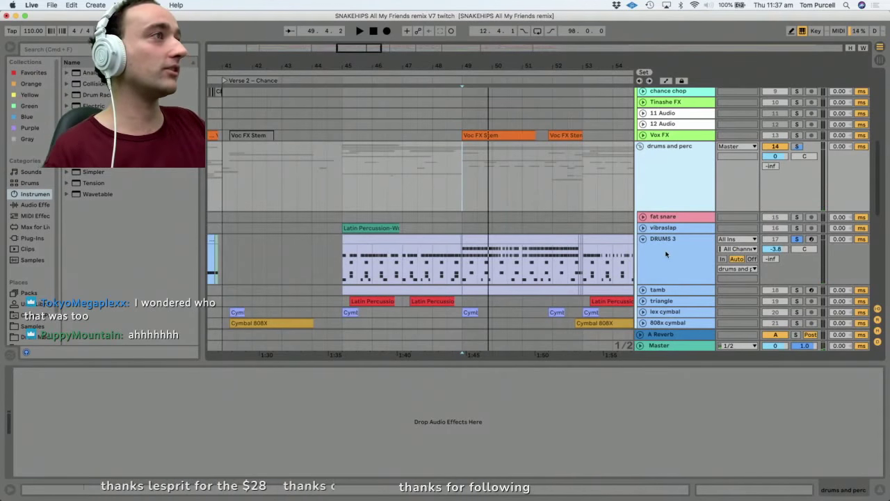
left_click(665, 254)
left_click(661, 176)
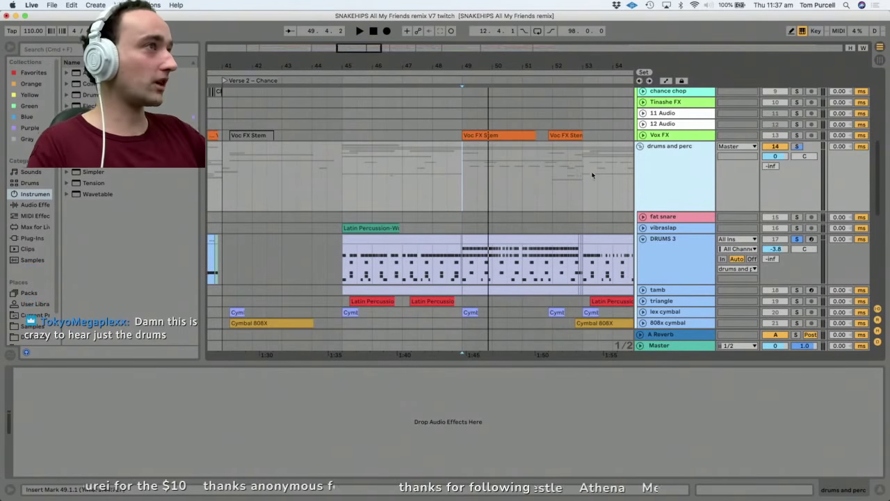
left_click(417, 186)
scroll(547, 185, "up", 2)
key("space")
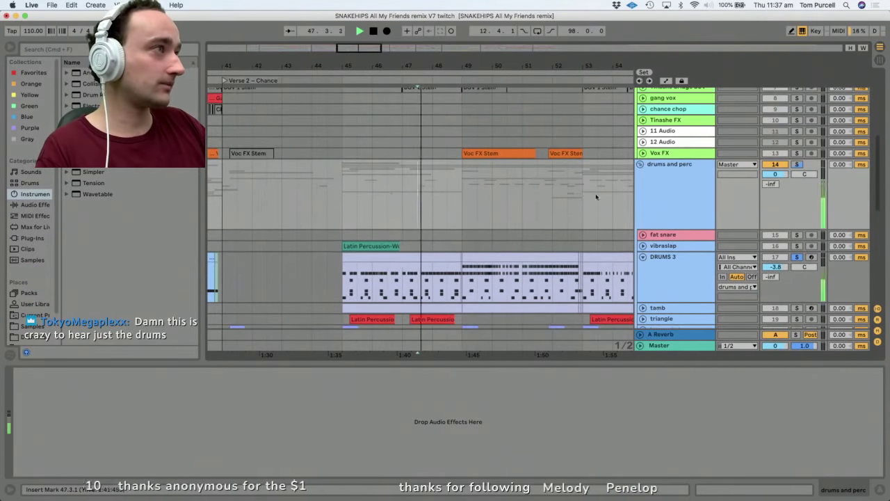
scroll(368, 187, "up", 4)
key("space")
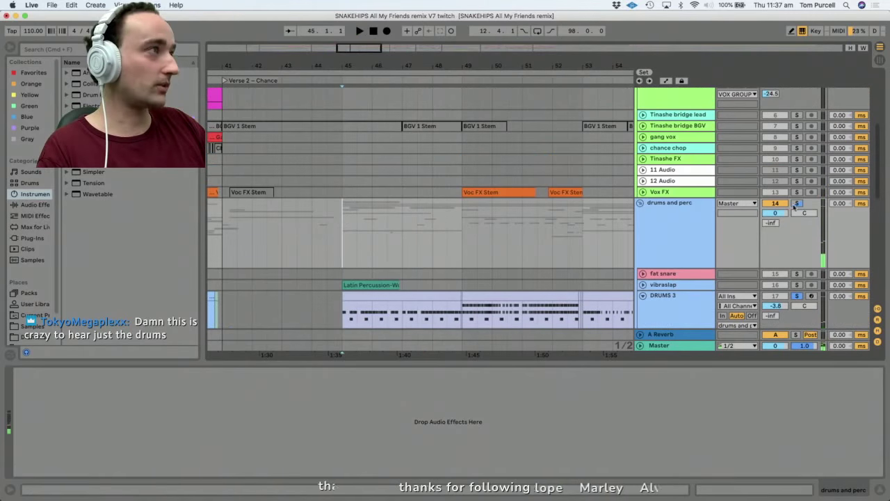
Play the full mix from bar 45 without any solo, solo DRUMS 3 during playback, and select its bar 49.
left_click(342, 215)
left_click(798, 203)
key("space")
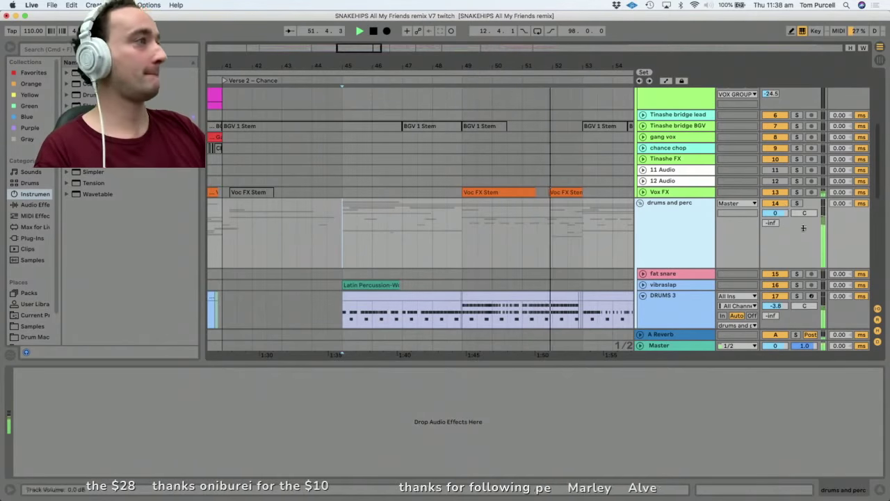
left_click(797, 296)
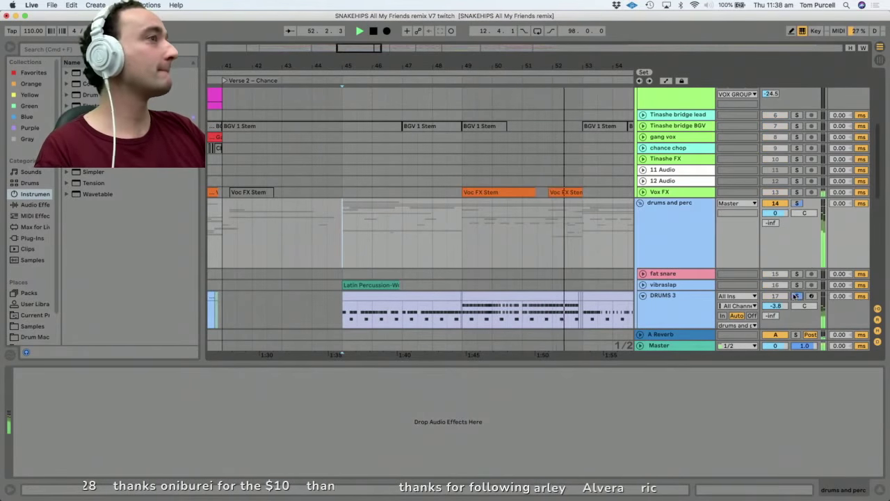
left_click(460, 315)
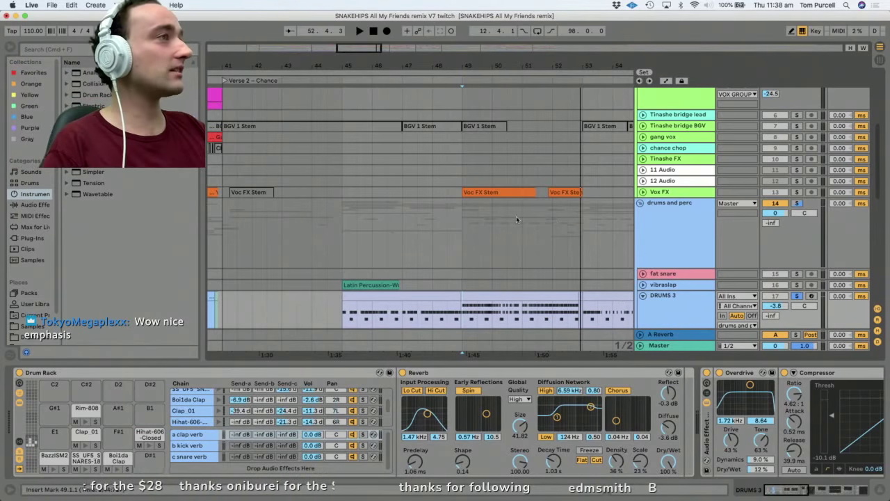
Play the soloed Chance vocal from bar 52 and turn its solo off to hear it in the full mix.
scroll(560, 207, "up", 5)
left_click(461, 168)
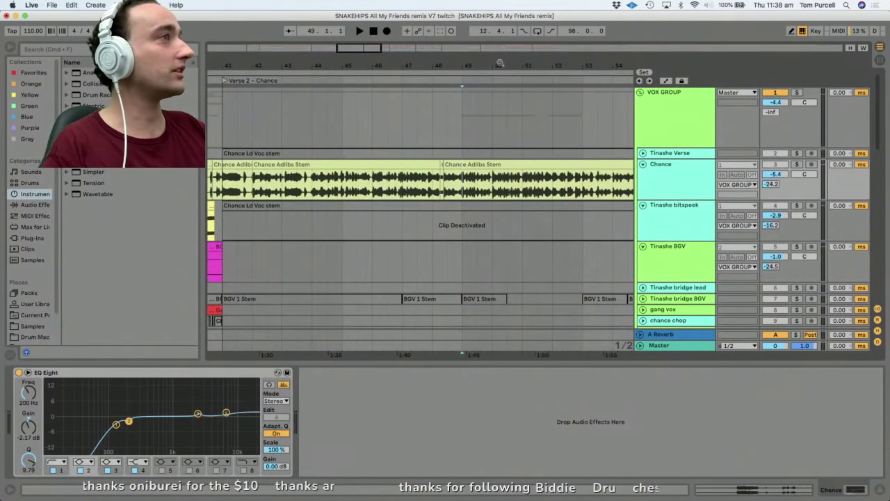
left_click_drag(499, 63, 471, 65)
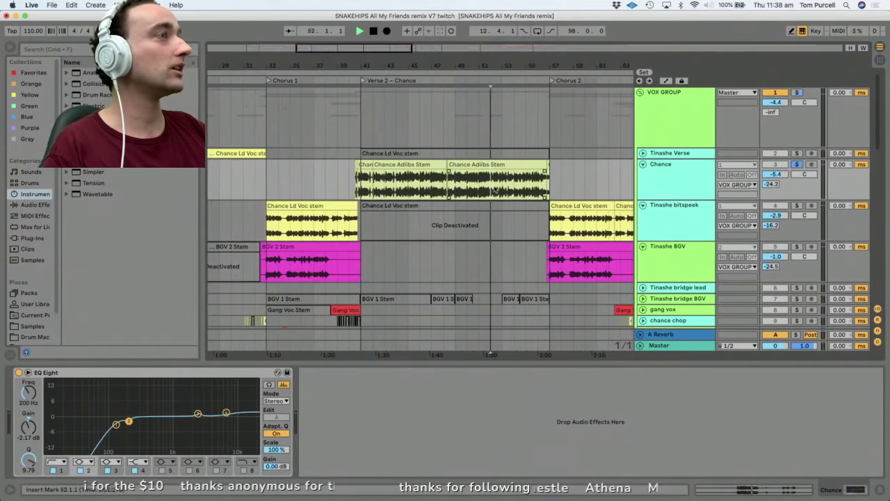
key("space")
left_click(797, 164)
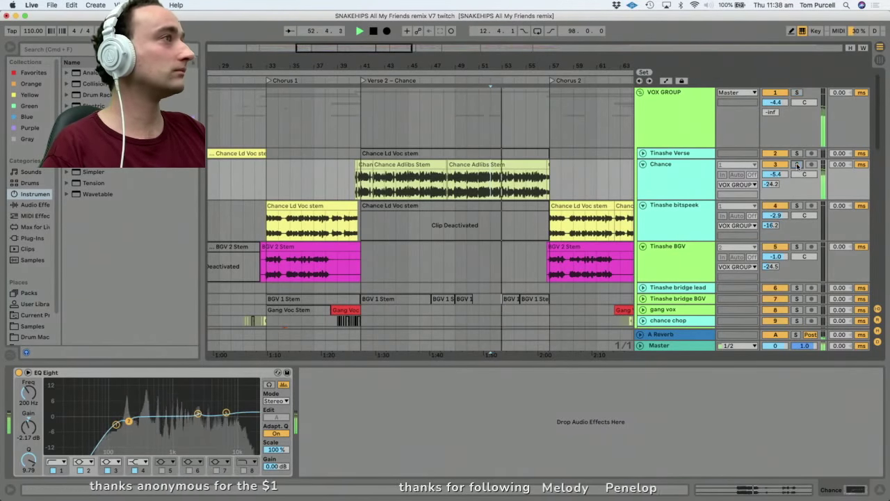
Open the Tinashe bitspeek track's devices and look over the drum tracks around Verse 2 and Chorus 2.
left_click(664, 209)
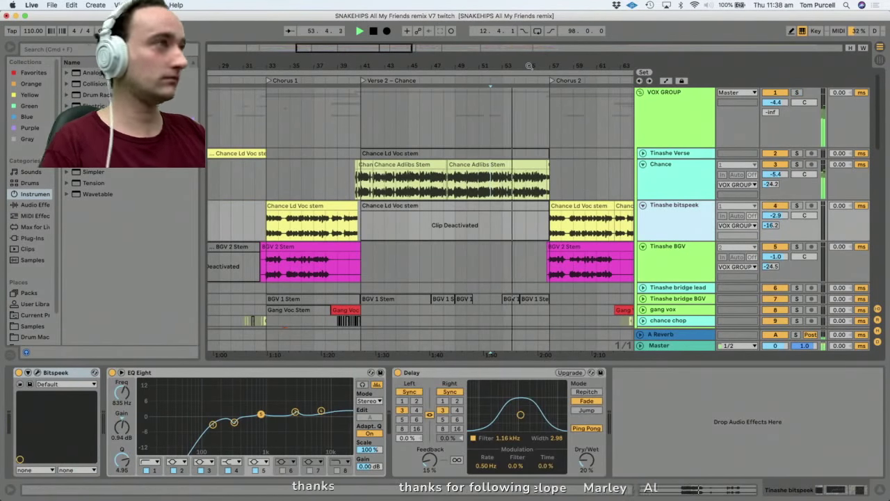
scroll(524, 134, "down", 10)
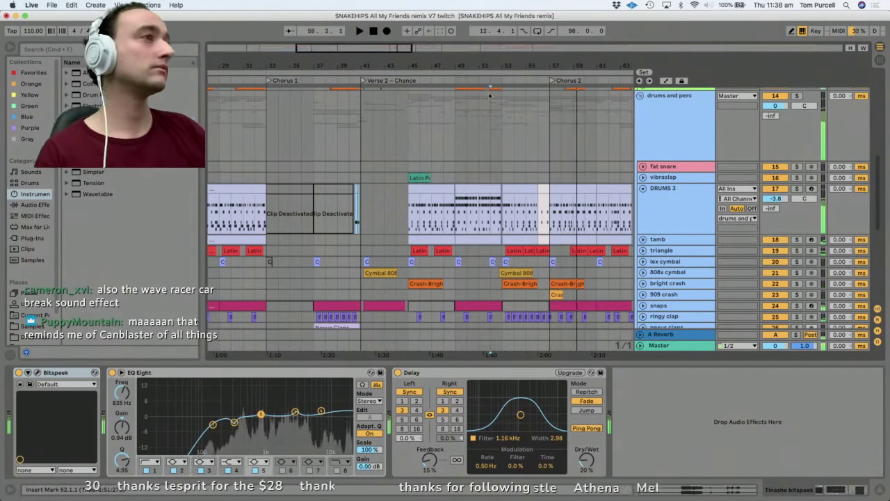
scroll(513, 282, "down", 5)
scroll(429, 234, "up", 5)
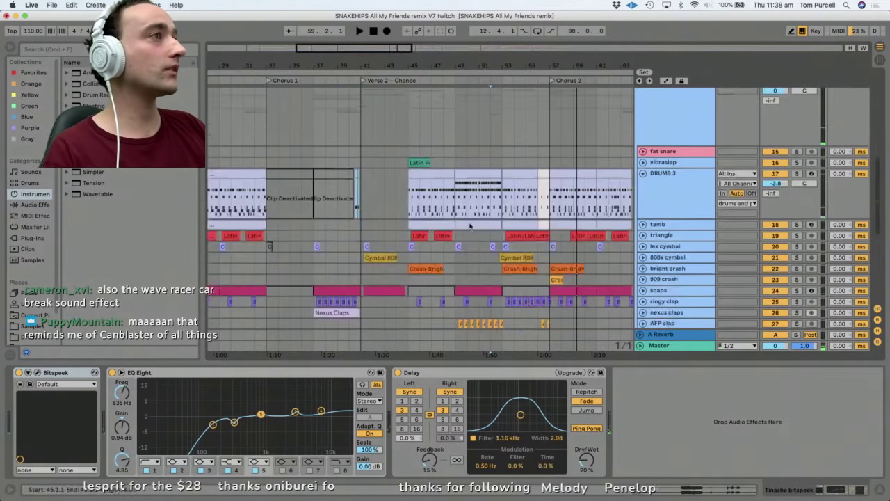
Look over the arrangement's clips, selecting the first Tinashe bitspeek clip of Chorus 2 and the deactivated BGV 2 Stem clip in the Solo section.
left_click(506, 207)
left_click(475, 195)
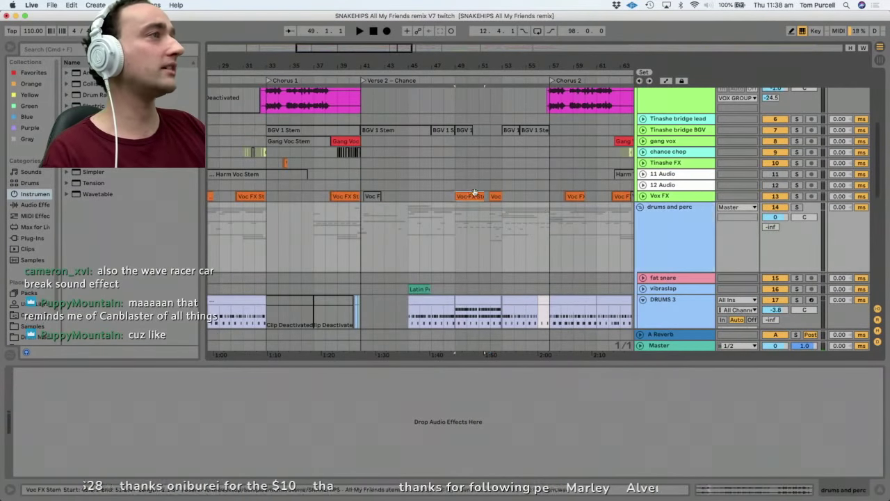
left_click(688, 205)
left_click_drag(509, 69, 508, 62)
scroll(543, 149, "up", 4)
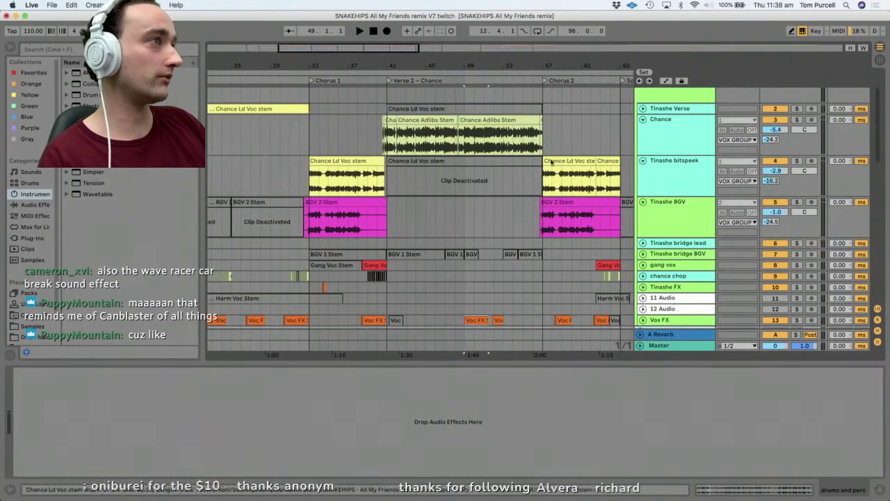
left_click(562, 157)
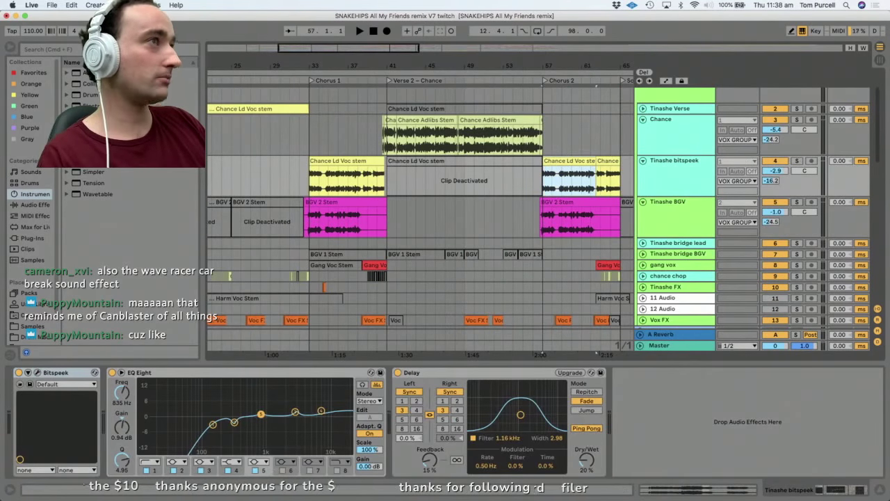
scroll(599, 104, "down", 5)
left_click_drag(579, 64, 448, 56)
left_click(479, 203)
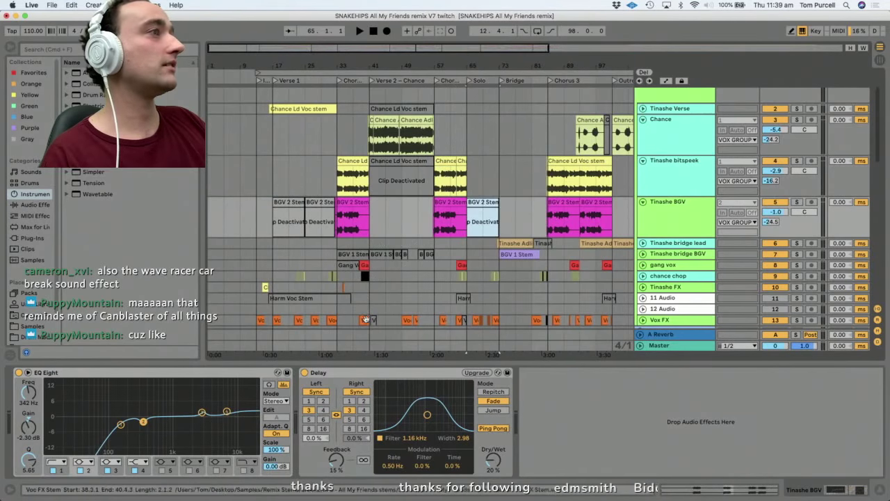
Play the Voc FX Stem clip near the end of Chorus 1, and solo and unfold the Vox FX track.
left_click(366, 320)
key("space")
left_click(797, 320)
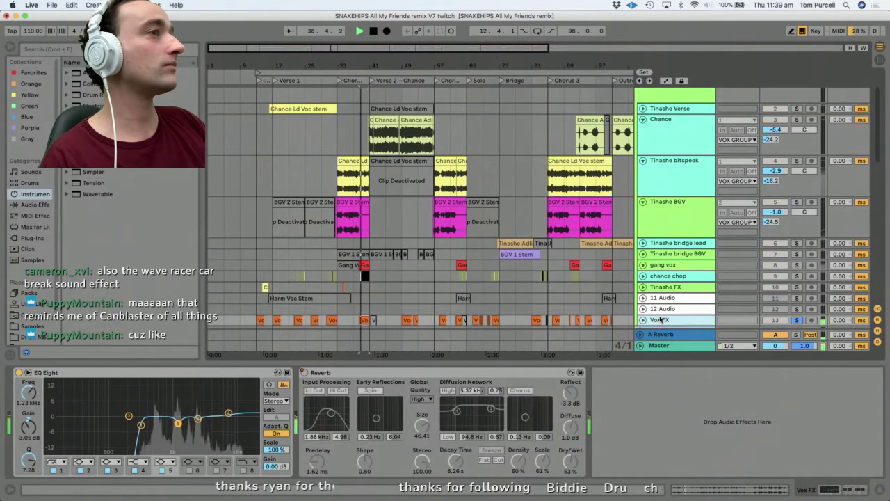
scroll(660, 305, "down", 3)
left_click(644, 231)
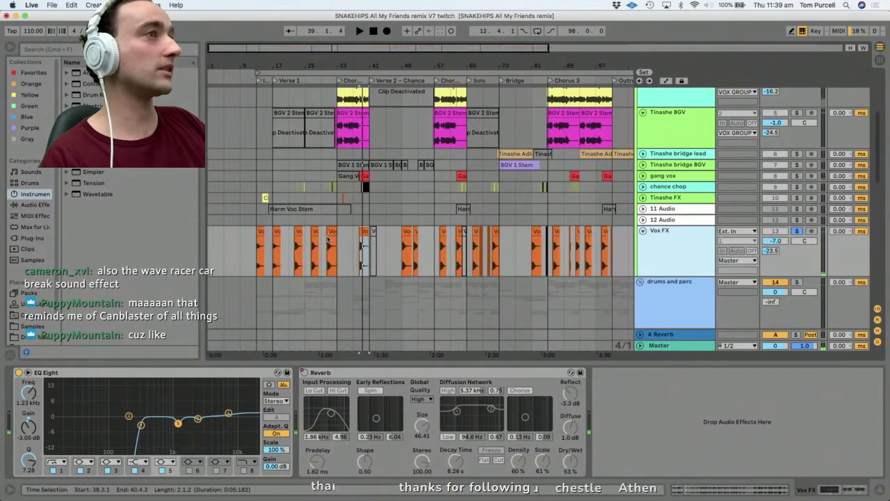
Play the soloed Voc FX Stem clip just before Chorus 1.
left_click(330, 231)
left_click_drag(327, 65, 346, 119)
key("space")
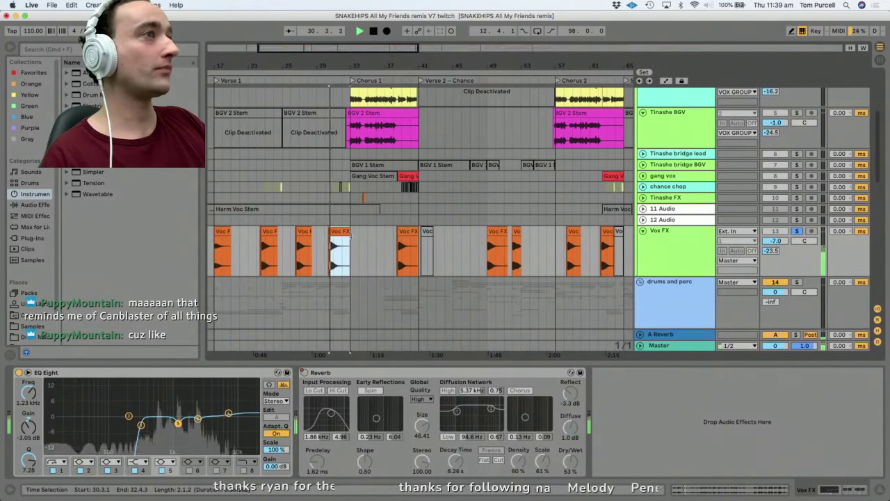
Open the Voc FX Stem clip just before Chorus 1, and play the soloed Voc FX Stem clip at bar 22 of Verse 1.
double_click(340, 231)
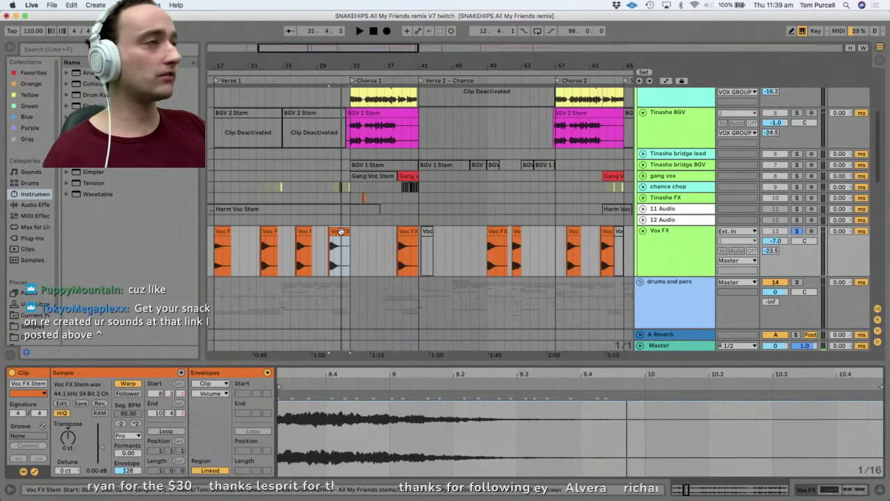
key("minus")
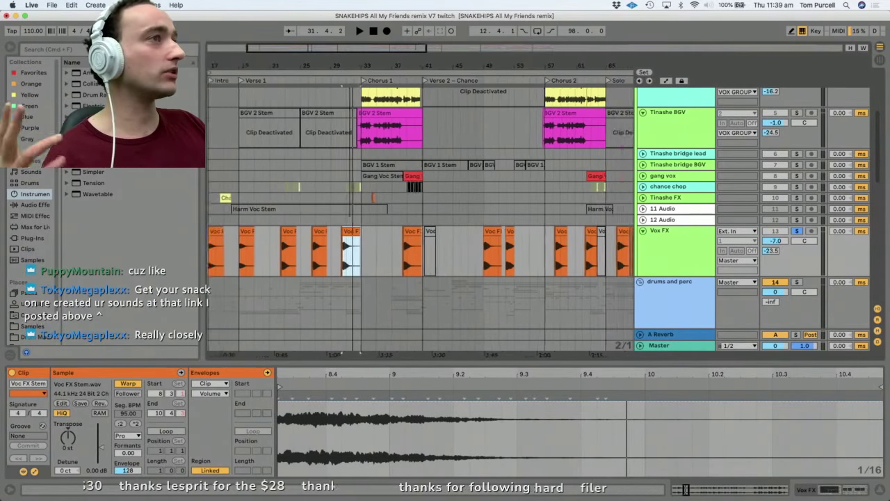
left_click(344, 233)
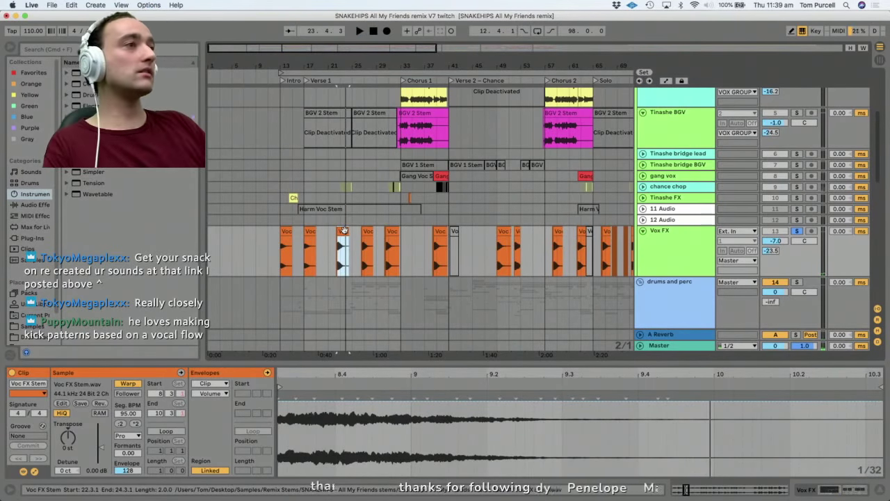
left_click(345, 438)
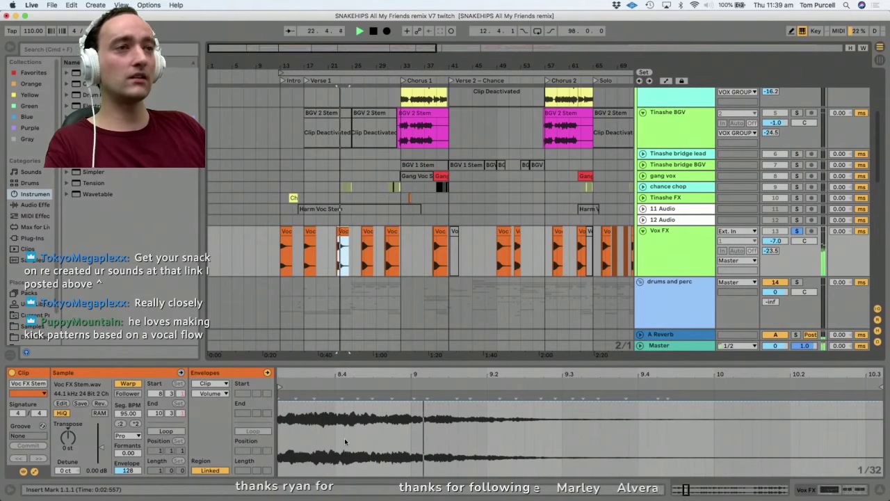
Audition the soloed Voc FX Stem clips at the Intro and at the start of Verse 1.
left_click(284, 232)
key("space")
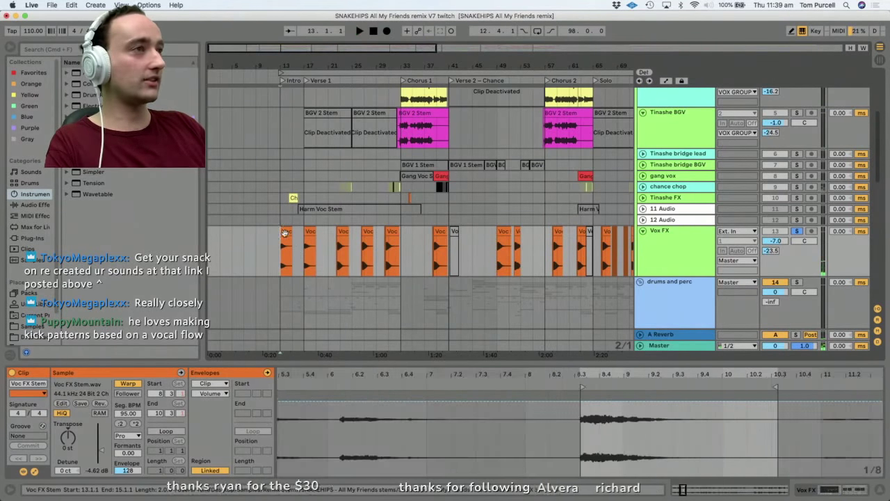
key("space")
left_click(311, 243)
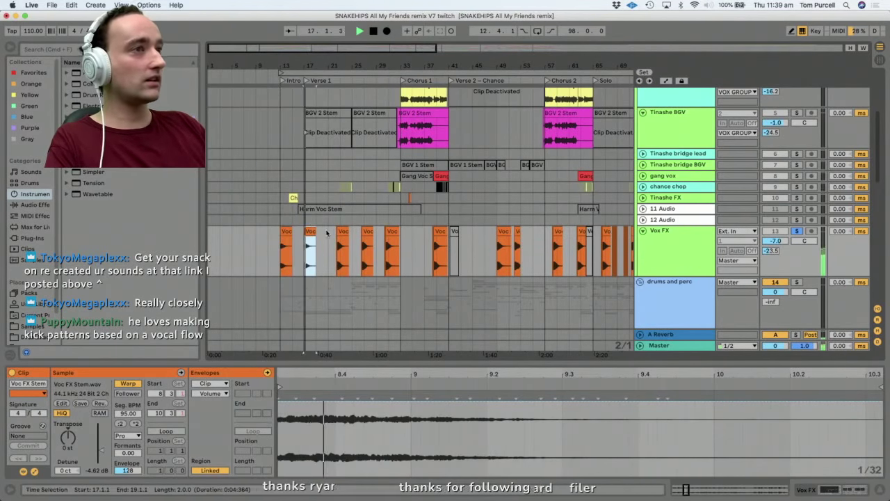
Unsolo the Vox FX track and audition its clips around bar 27 of Verse 1 and at bar 49 in the full mix.
scroll(670, 244, "down", 8)
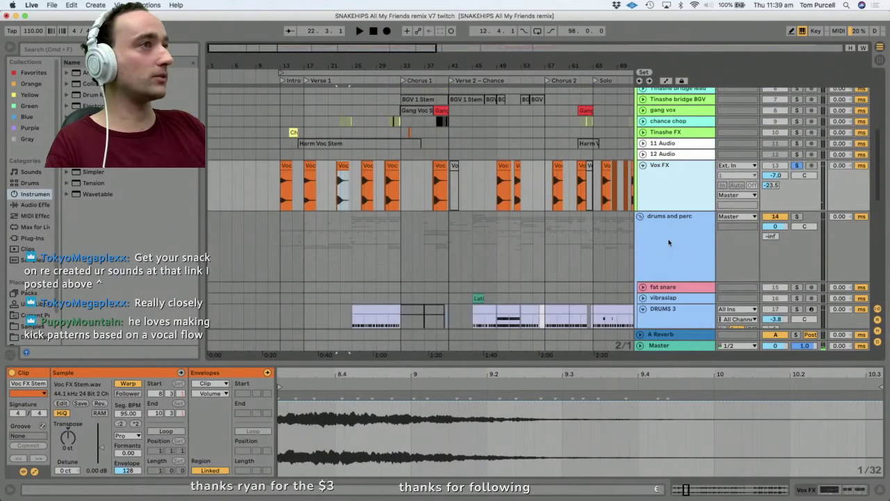
scroll(670, 249, "down", 8)
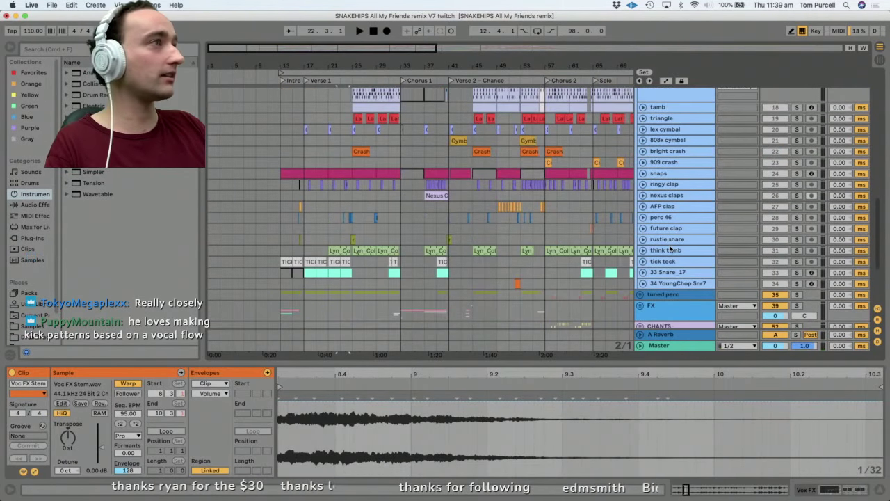
scroll(679, 244, "up", 10)
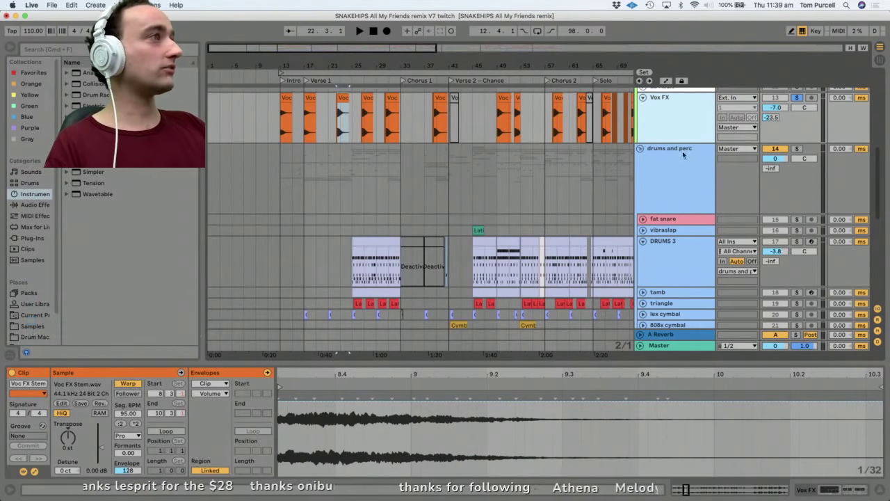
left_click(800, 98)
key("space")
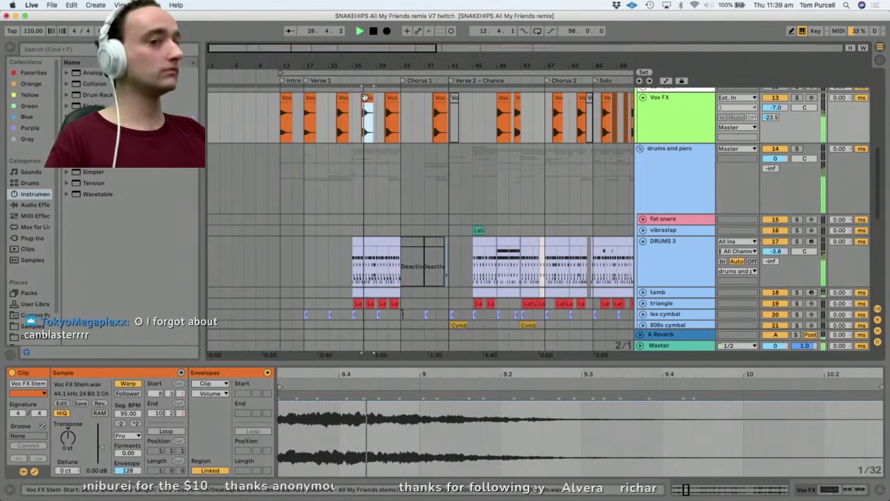
key("space")
left_click(507, 97)
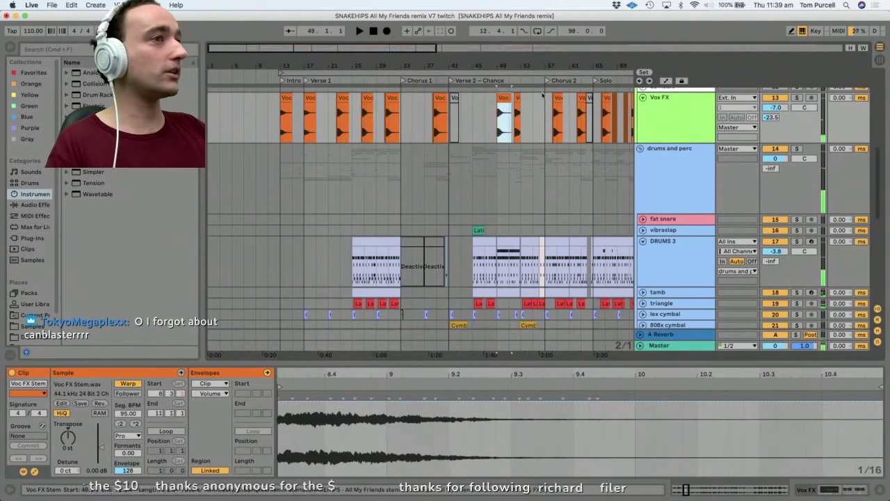
Solo Vox FX again and play the short Voc FX Stem clip around bar 52 of Verse 2.
left_click(516, 97)
left_click(797, 98)
key("space")
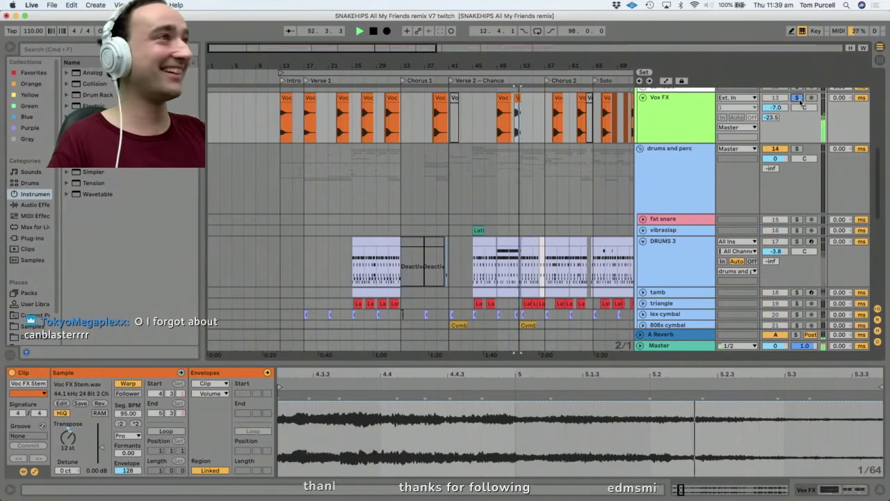
Audition the Voc FX Stem clips near the end of Chorus 1 and early in Chorus 2, and fold the Vox FX track.
left_click(442, 96)
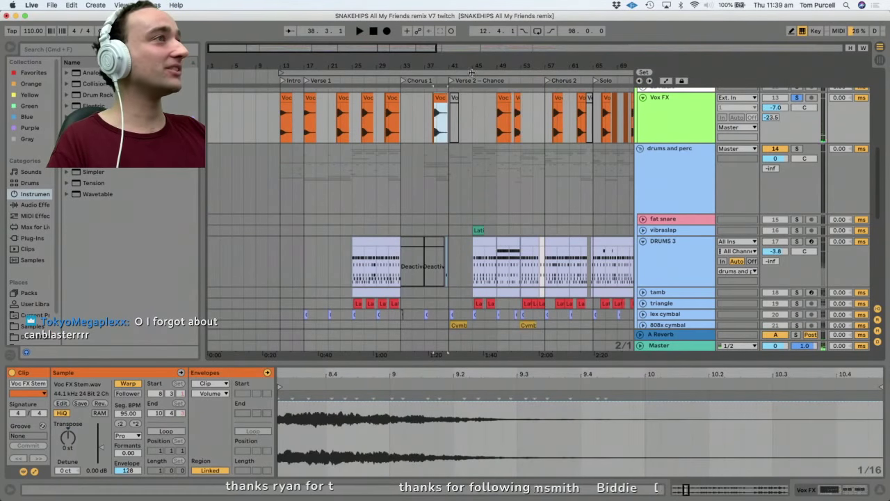
key("space")
scroll(501, 106, "down", 2)
key("space")
left_click(494, 98)
scroll(495, 97, "up", 3)
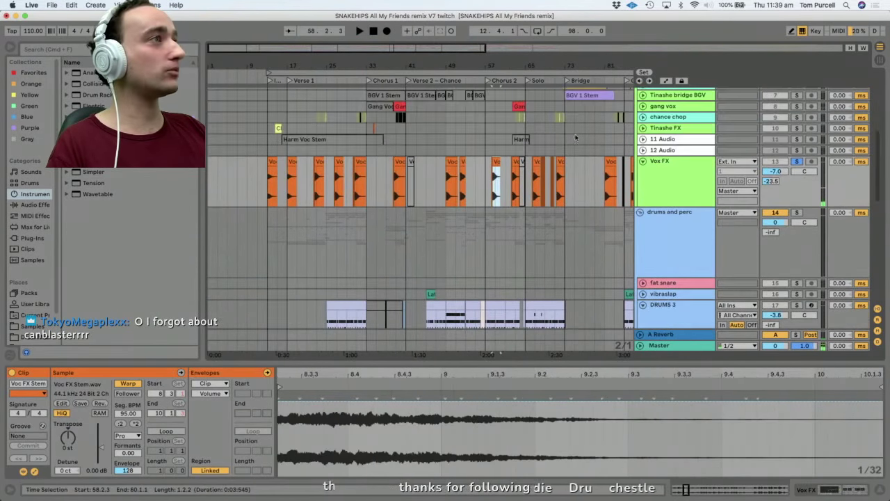
left_click(644, 162)
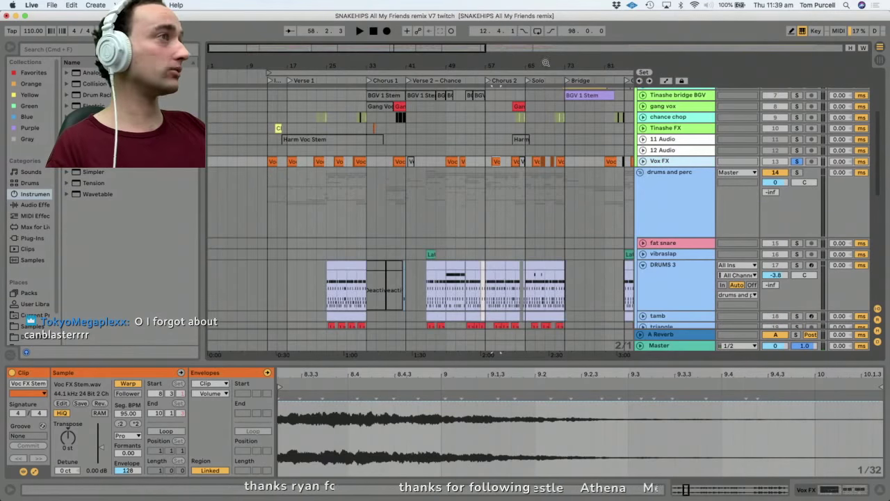
Solo and unfold the gang vox track and play its Gang Voc Stem clip at the end of Chorus 2.
left_click_drag(547, 63, 418, 97)
left_click(415, 106)
scroll(690, 197, "up", 3)
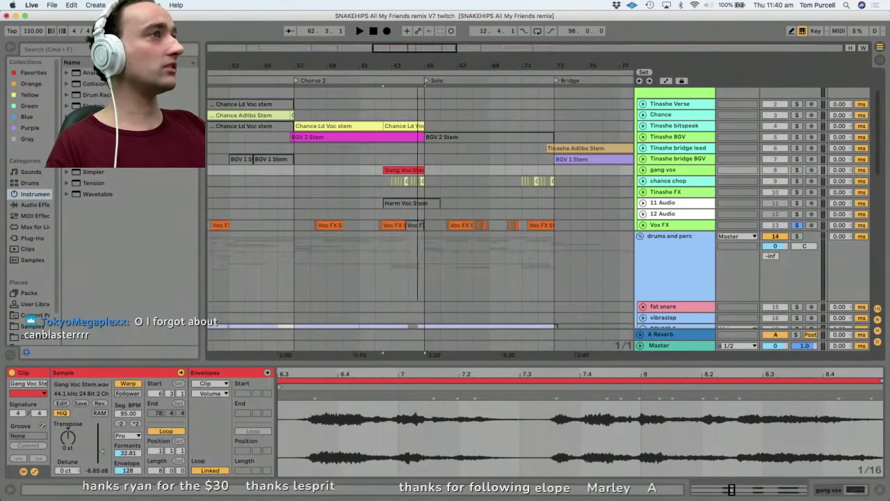
key("space")
left_click(665, 170)
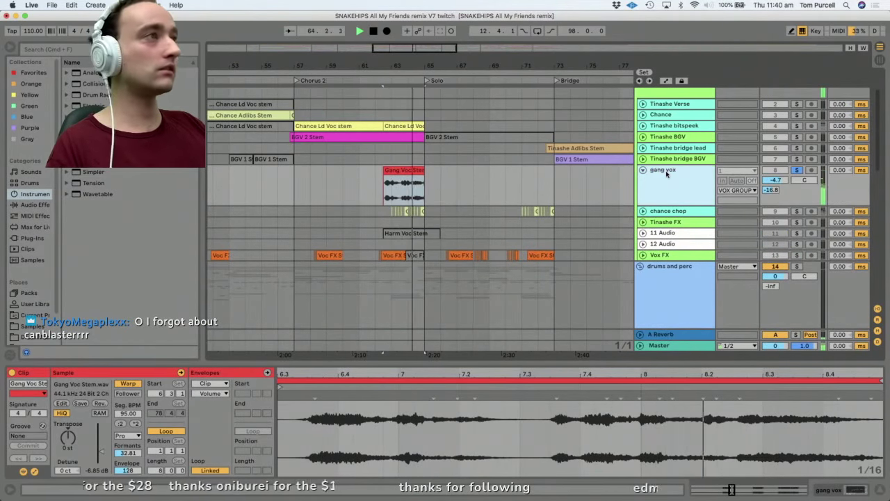
key("space")
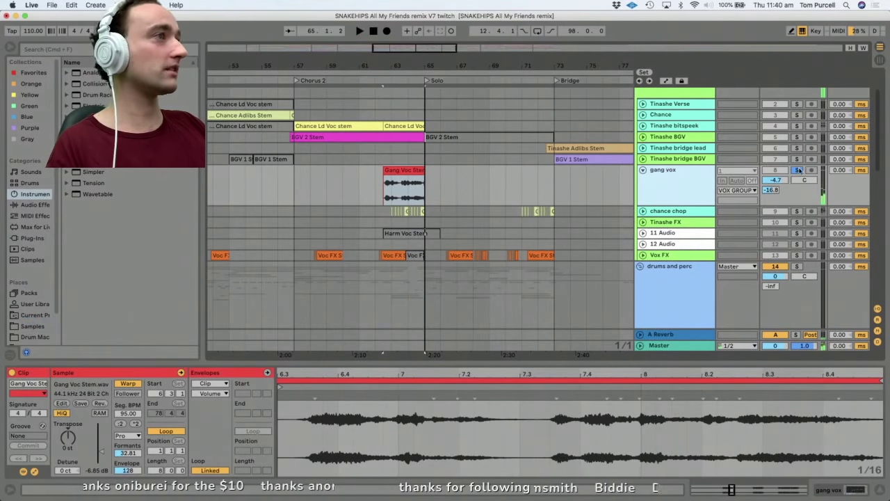
Unsolo gang vox and play the end of Chorus 2 to hear the Gang Voc Stem clip in the full mix.
left_click(798, 170)
left_click(704, 167)
key("space")
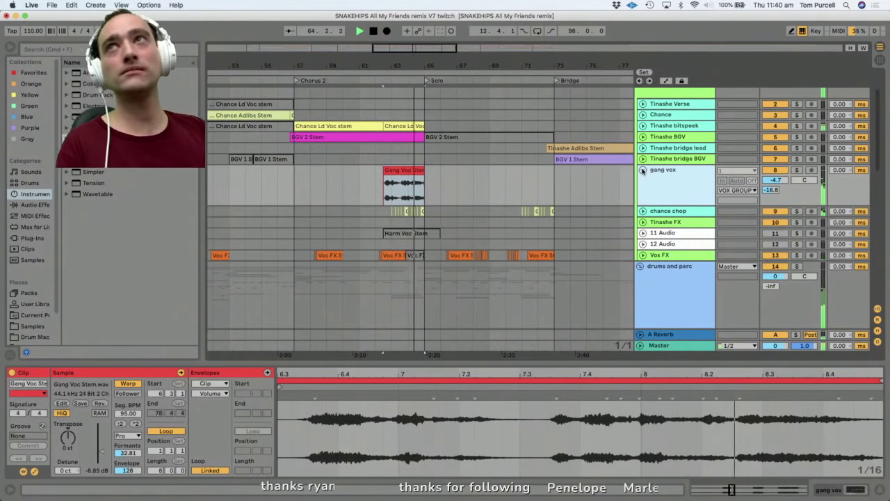
key("space")
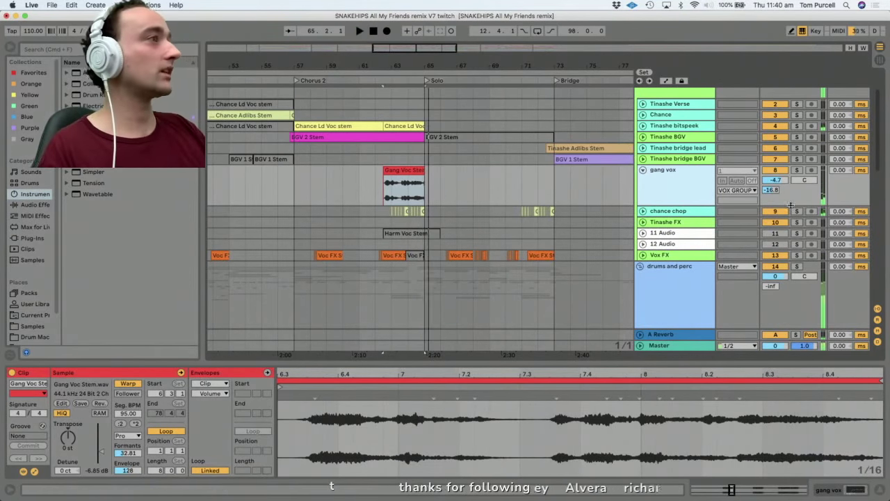
Solo and unfold the chance chop track, play its first chop at bar 63, and inspect the surrounding Chance Adlibs Stem waveform.
left_click(797, 211)
left_click(400, 211)
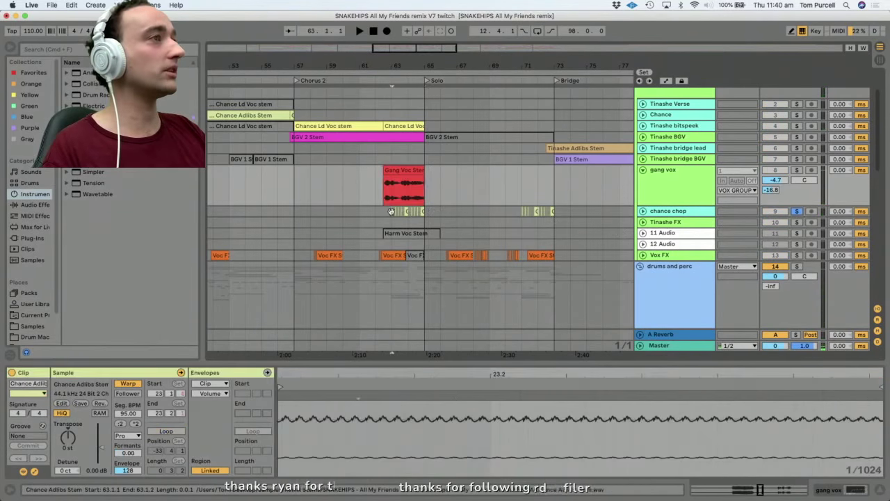
key("space")
left_click(643, 211)
left_click_drag(553, 375, 553, 320)
key("space")
left_click_drag(499, 379, 499, 394)
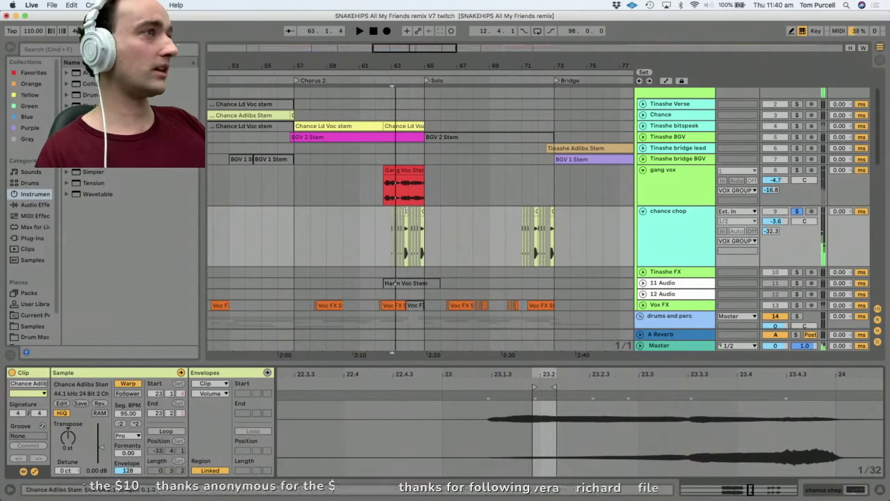
Play the soloed chance chop clips from bar 63.4 up to the Solo section and examine the chops close up.
left_click(406, 210)
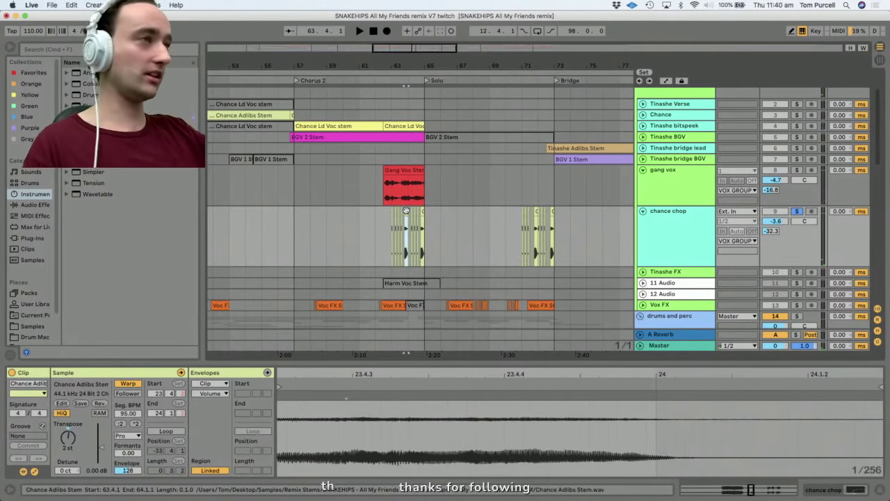
key("space")
left_click_drag(418, 65, 417, 119)
key("space")
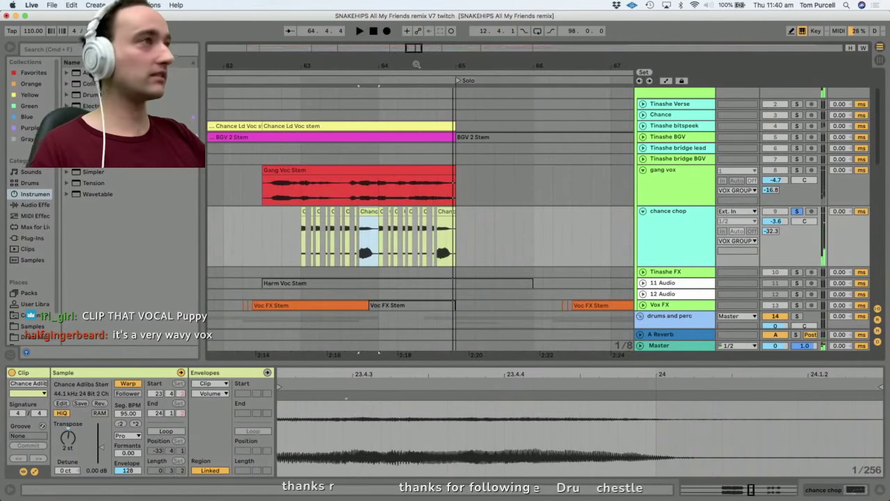
Solo the chance chop track together with the chords group and play the chops from bar 63 to the Solo section.
left_click(797, 211)
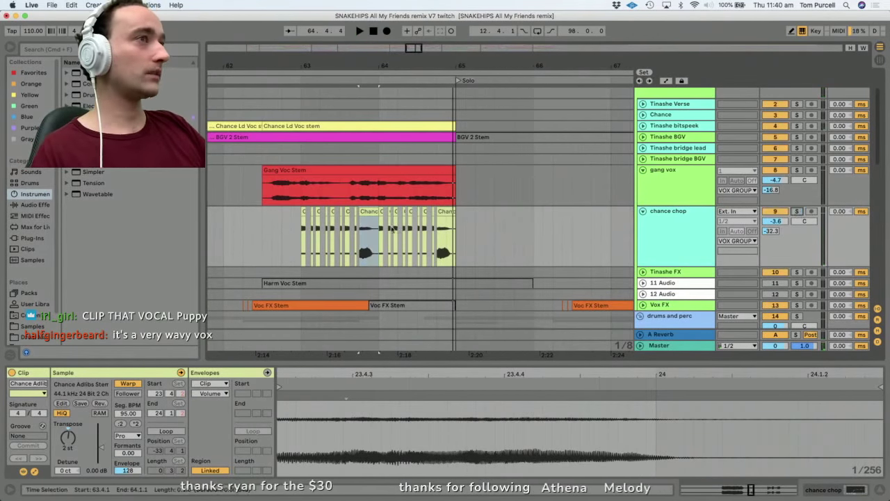
left_click(303, 212)
left_click(799, 211)
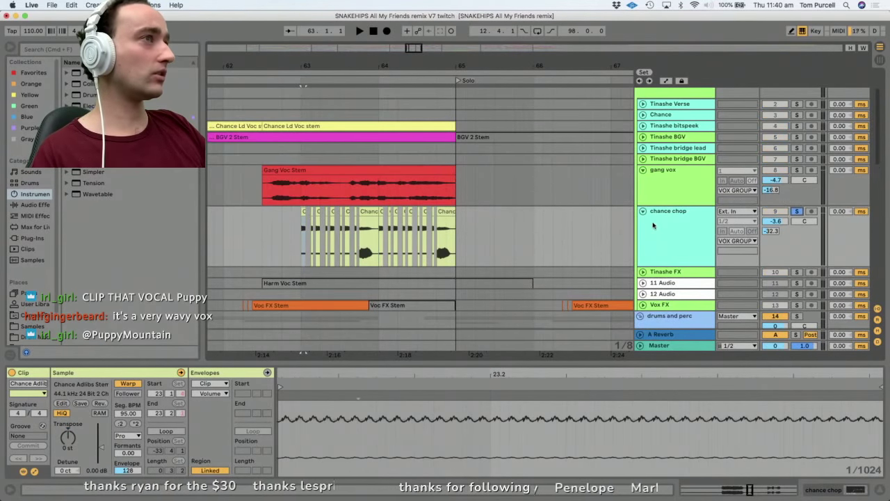
scroll(653, 225, "down", 10)
scroll(653, 224, "down", 4)
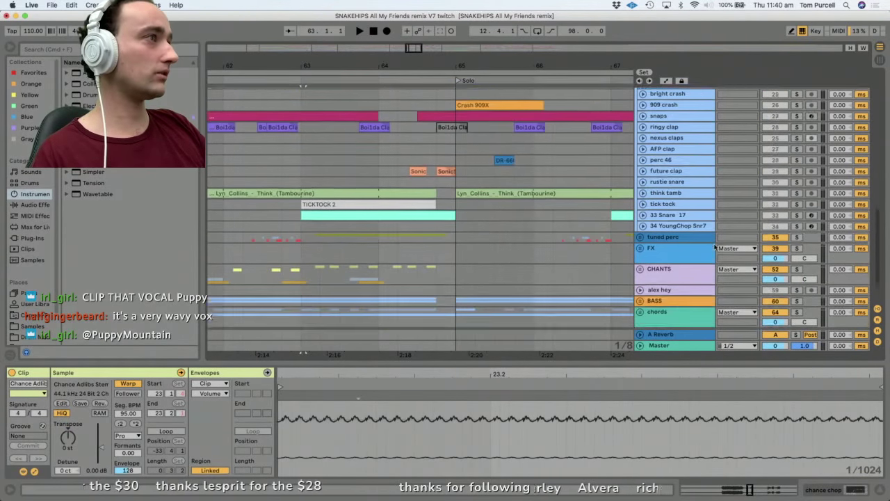
key("space")
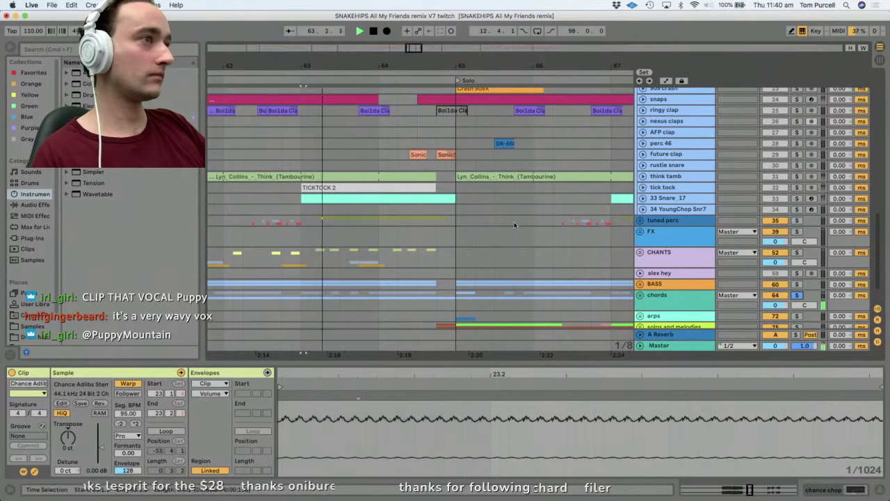
scroll(482, 190, "up", 10)
scroll(482, 191, "up", 10)
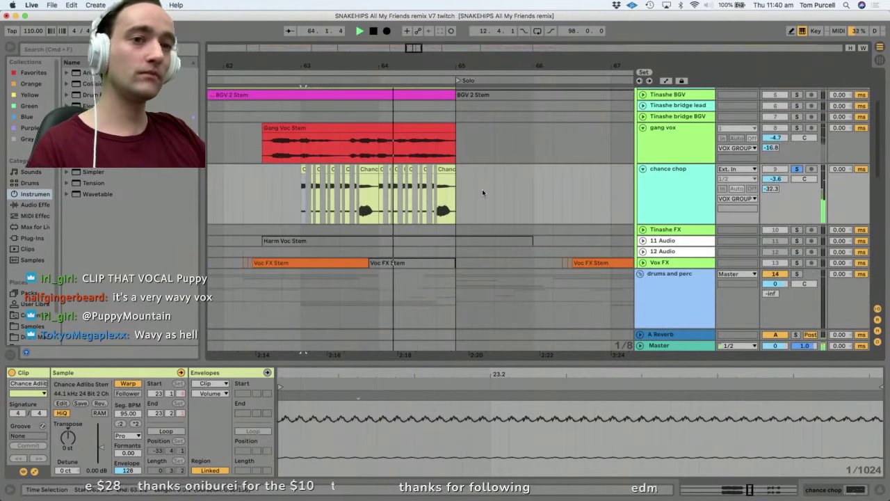
key("space")
Solo the Tinashe bridge lead track and play its Tinashe Adlibs Stem clip leading into the Bridge.
left_click_drag(465, 71, 465, 62)
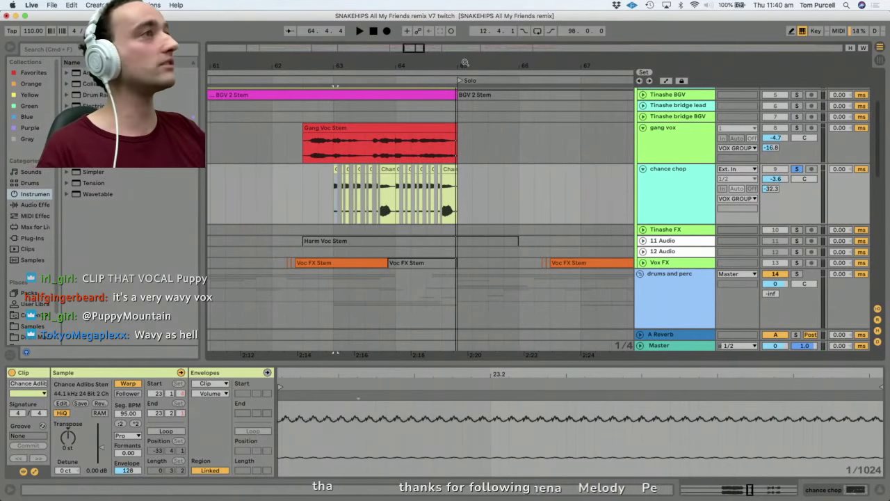
left_click_drag(465, 62, 465, 59)
scroll(452, 118, "up", 4)
left_click_drag(382, 70, 382, 60)
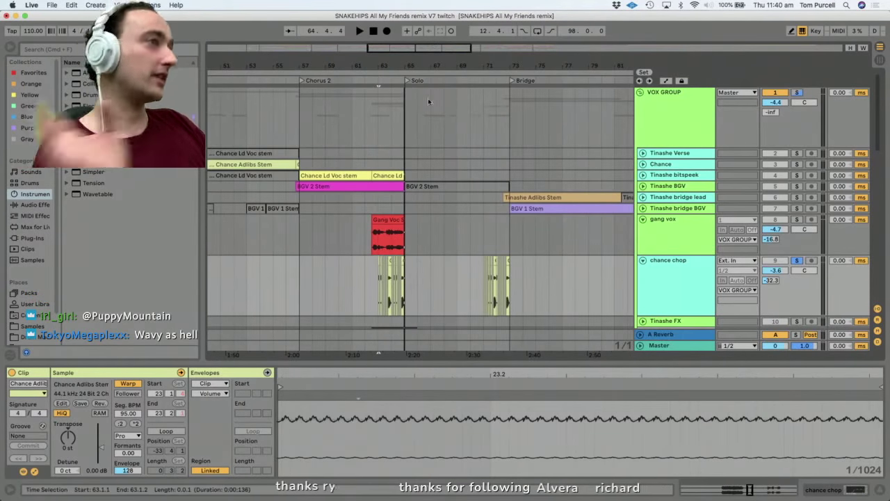
left_click(530, 197)
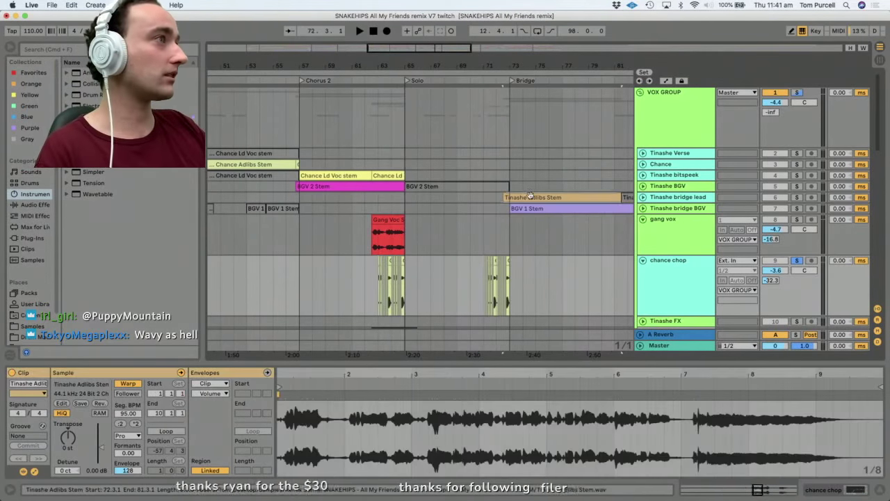
left_click(798, 199)
key("space")
key("space")
left_click_drag(546, 67, 492, 65)
Unfold and solo the Tinashe bridge BGV track during Bridge playback to hear its BGV 1 Stem clip, and stop playback.
left_click(643, 208)
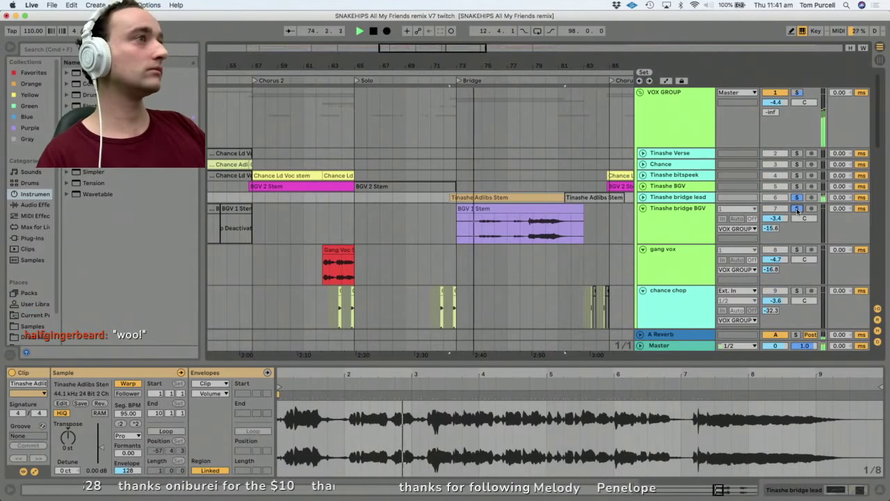
left_click(796, 208)
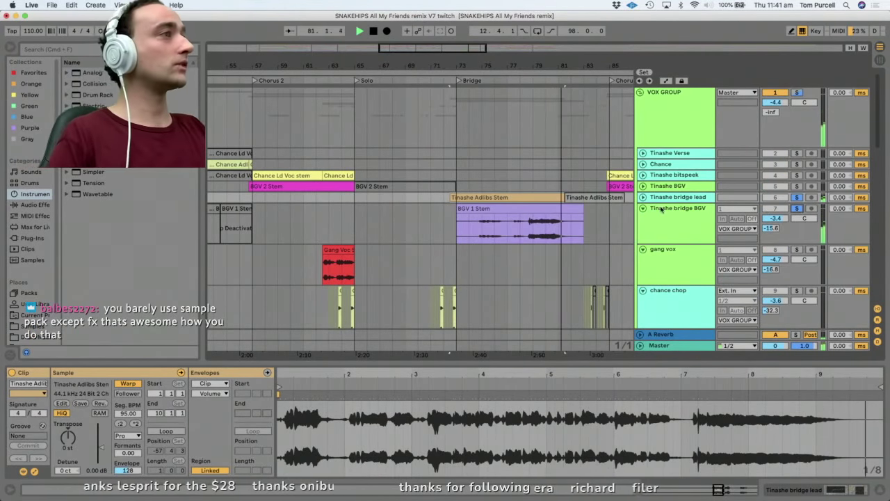
key("space")
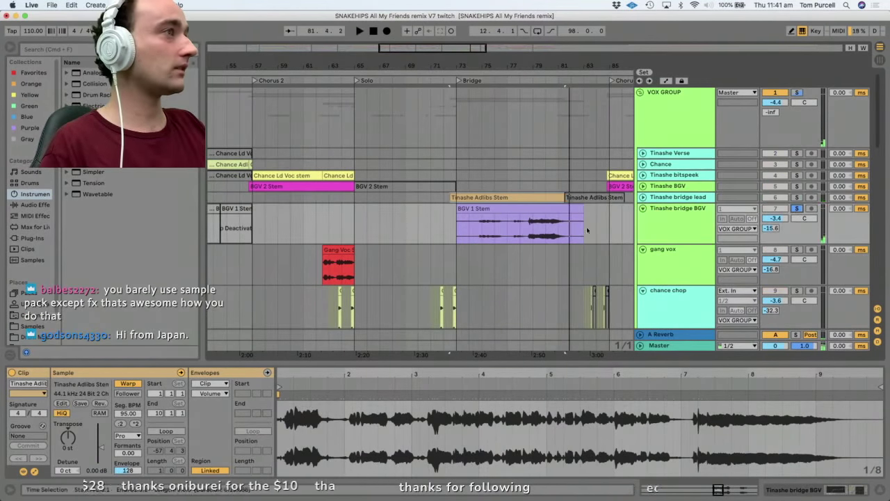
Play the soloed Tinashe bridge BGV clip from bar 79 and unfold the Tinashe bridge lead track to show its waveform.
left_click(533, 235)
key("space")
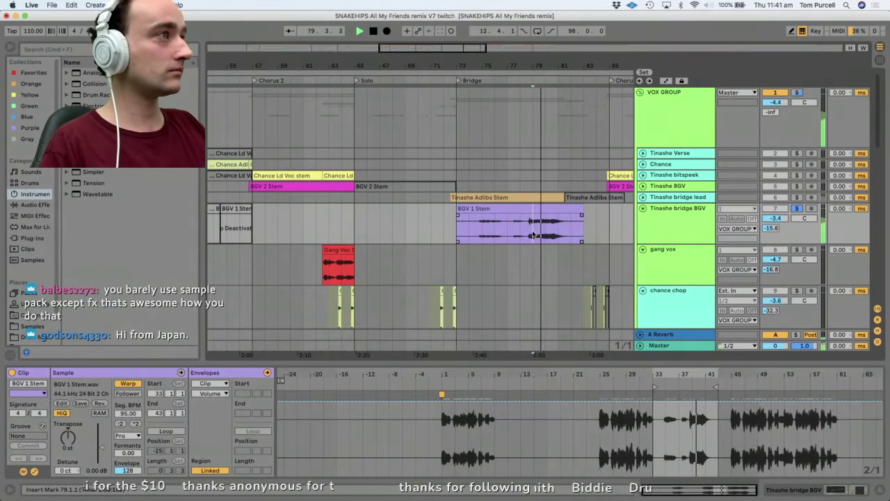
left_click(643, 197)
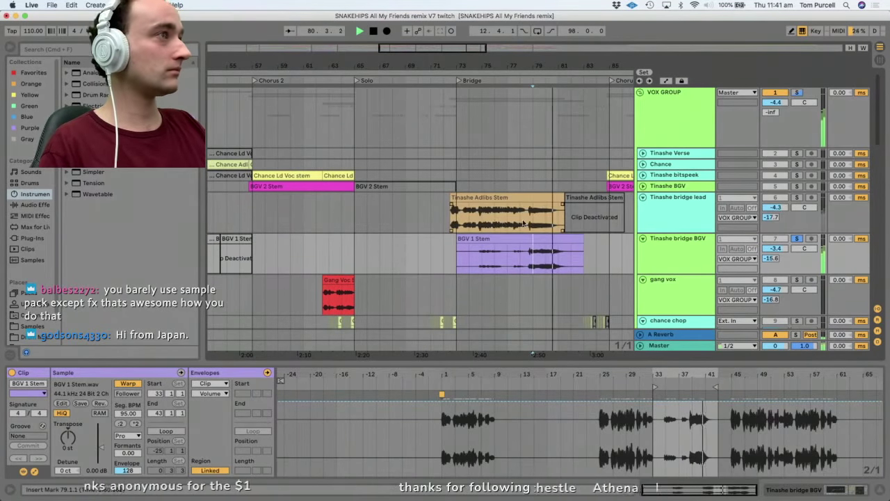
left_click(495, 217)
key("space")
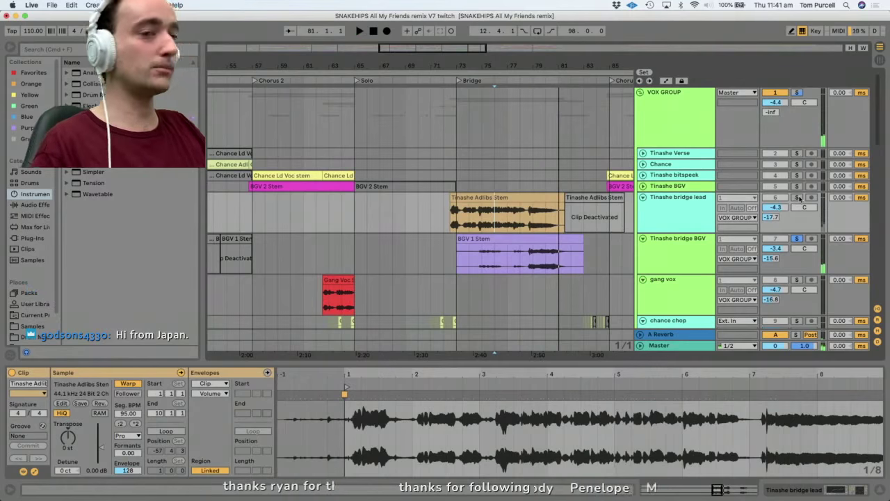
Solo the Tinashe bridge lead track and play its Tinashe Adlibs Stem clip from bar 76.
left_click(798, 198)
key("space")
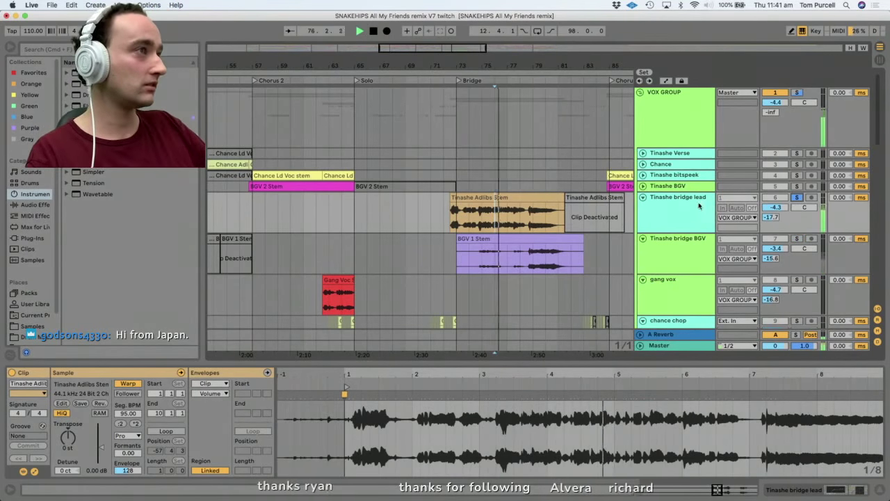
left_click(683, 204)
scroll(497, 301, "down", 10)
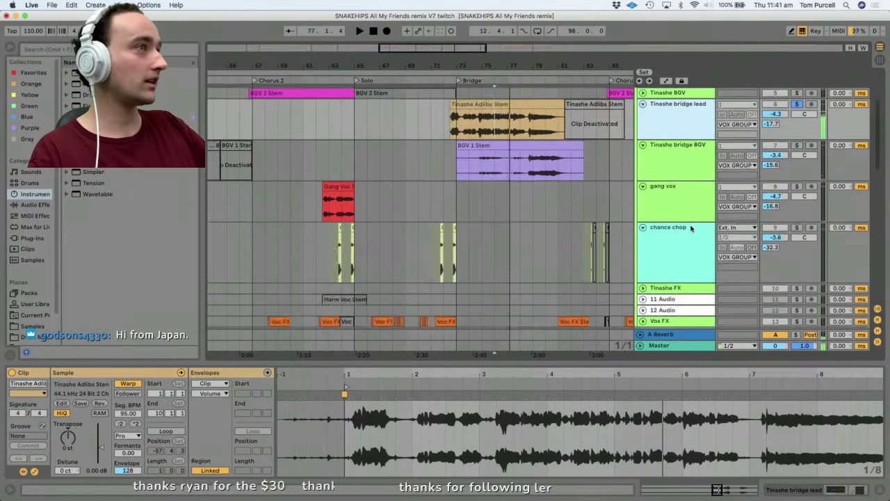
Solo the Tinashe bridge lead and bridge BGV tracks together and play them from the start of the Bridge at bar 73.
left_click(460, 273)
scroll(461, 273, "down", 10)
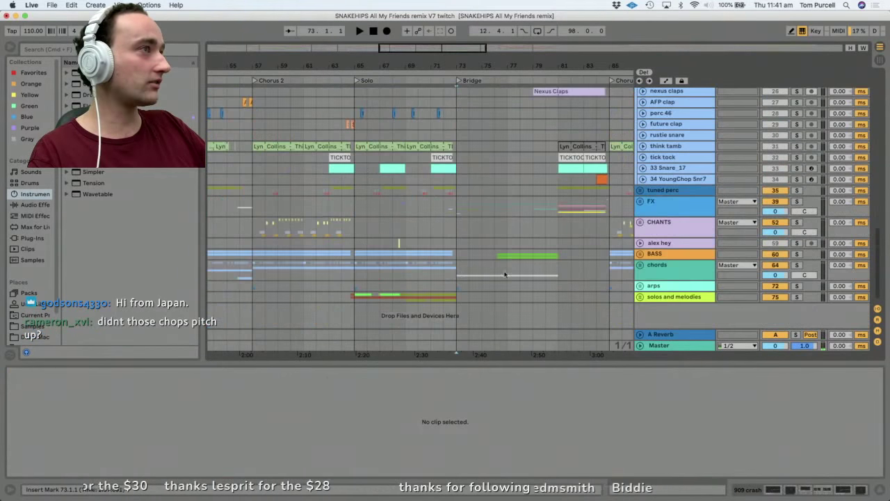
key("space")
scroll(720, 262, "up", 15)
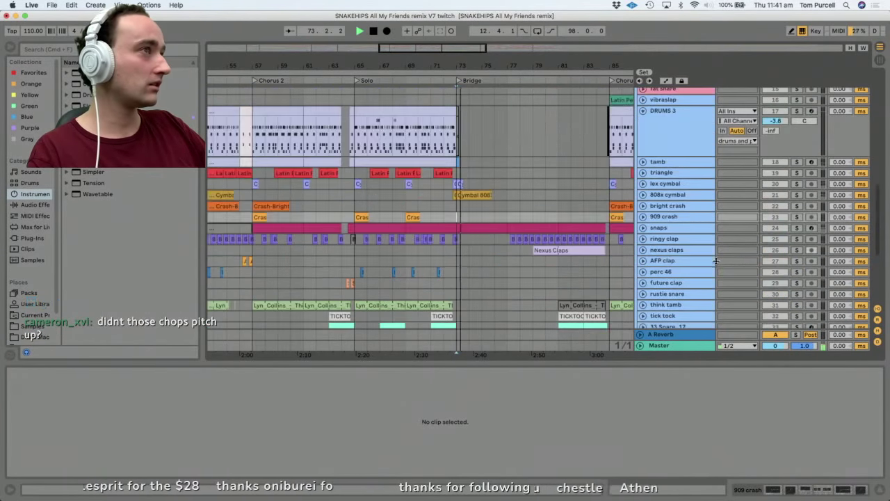
left_click(798, 134)
left_click(797, 175)
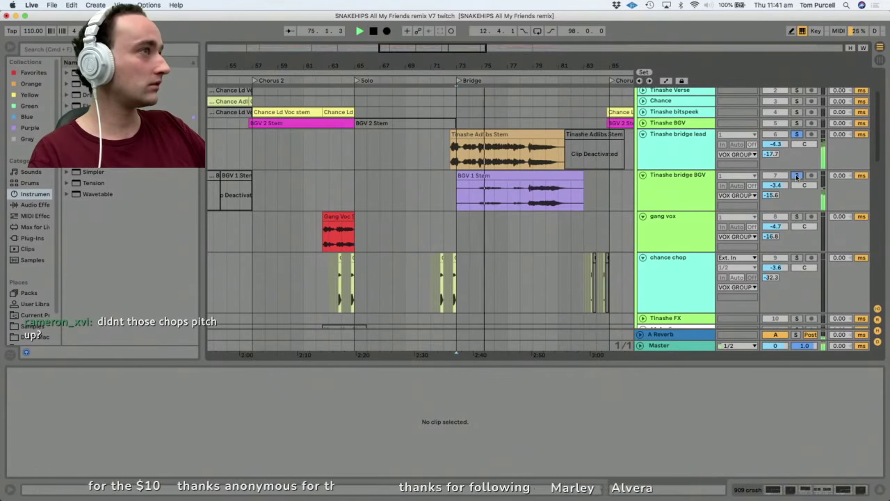
left_click_drag(551, 61, 522, 63)
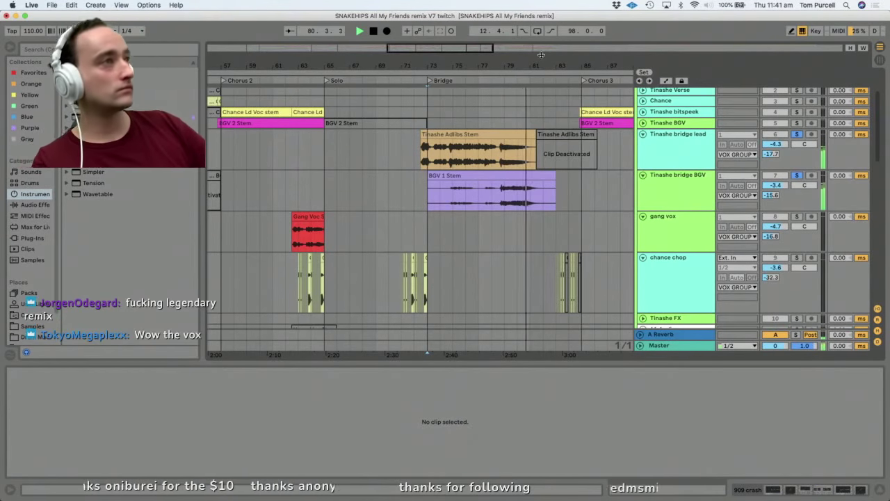
key("space")
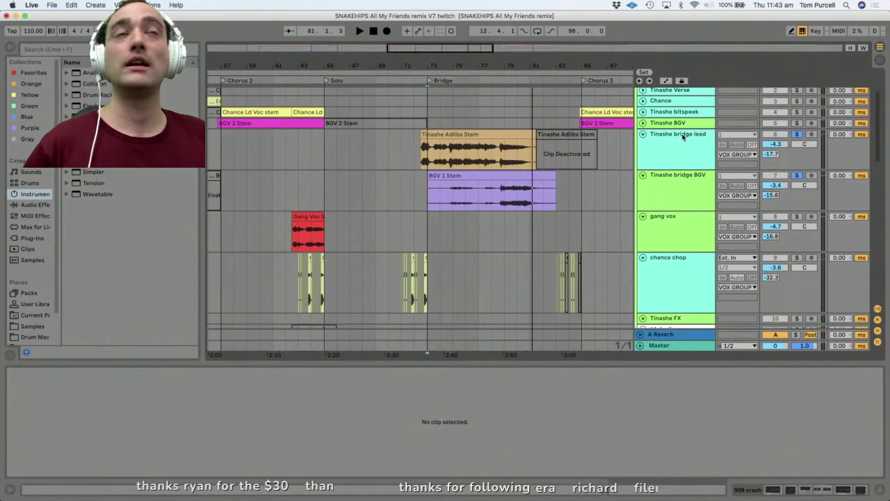
Solo the FX group, play it from bar 56 just before Chorus 2, and look through the tracks around that transition.
mouse_move(428, 63)
left_mouse_down()
mouse_move(428, 42)
mouse_move(428, 60)
left_mouse_up()
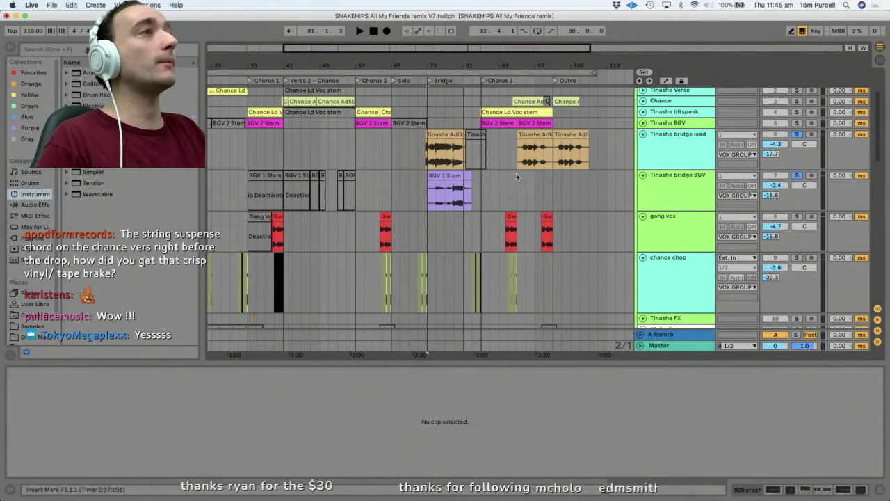
left_click(339, 134)
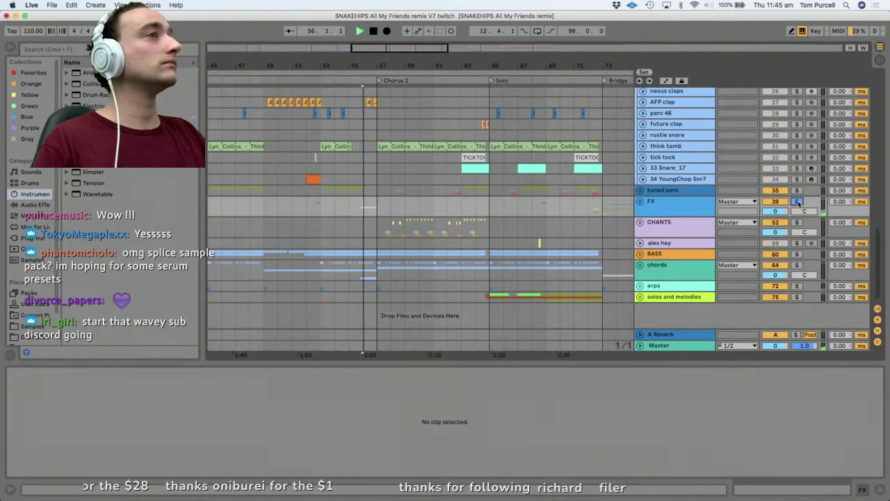
key("space")
scroll(526, 161, "up", 4)
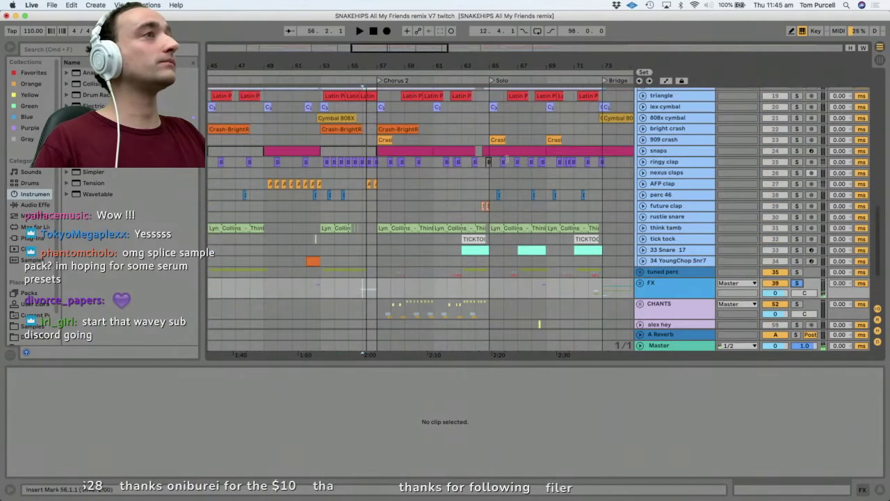
left_click_drag(361, 67, 362, 71)
scroll(362, 139, "up", 10)
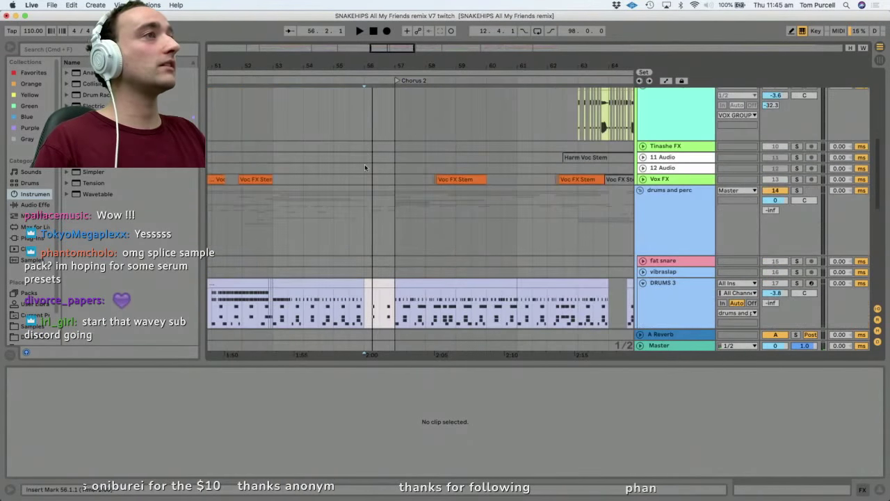
scroll(361, 153, "down", 10)
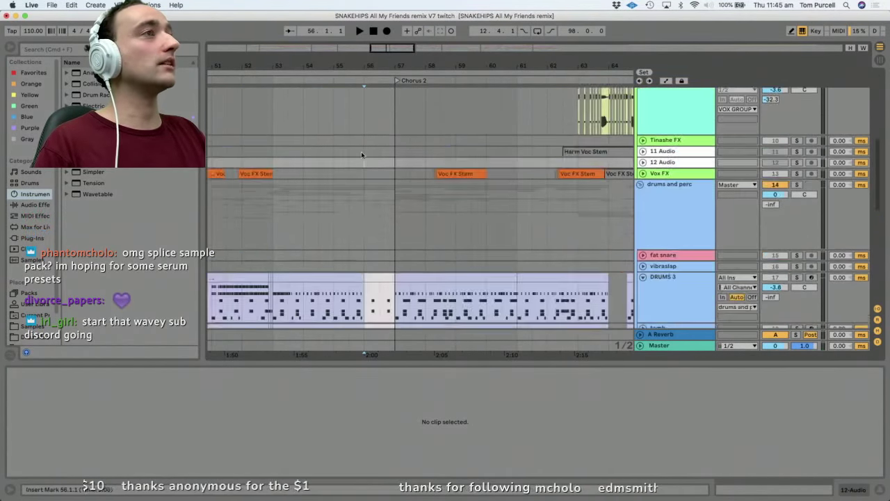
scroll(366, 139, "down", 4)
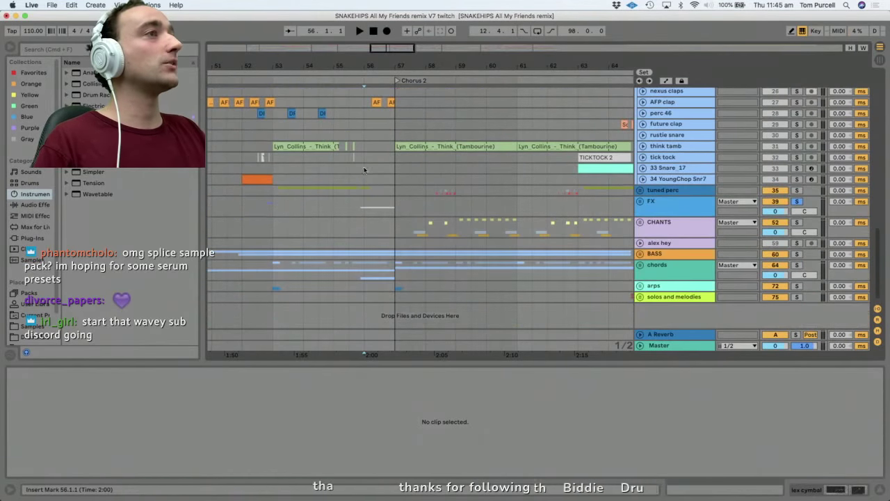
Solo the chords group and play it from bar 56 into Chorus 2.
left_click(798, 266)
key("space")
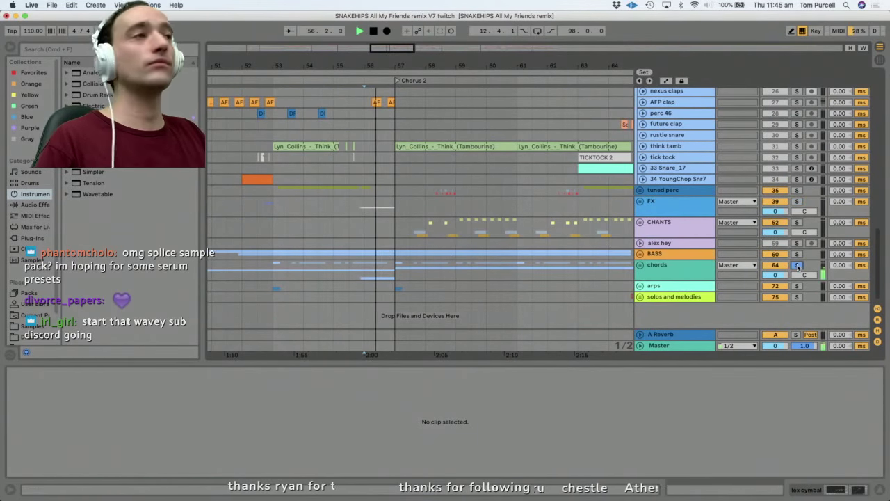
left_click(270, 280)
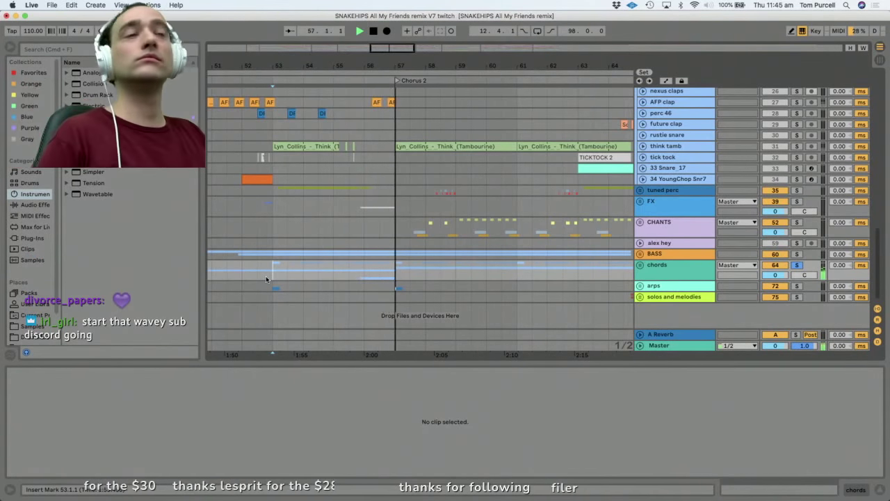
left_click(366, 271)
key("space")
Unfold the chords group, solo its organ track and play the organ clips from bars 54 and 55.
left_click(640, 265)
scroll(245, 247, "down", 3)
left_click(374, 252)
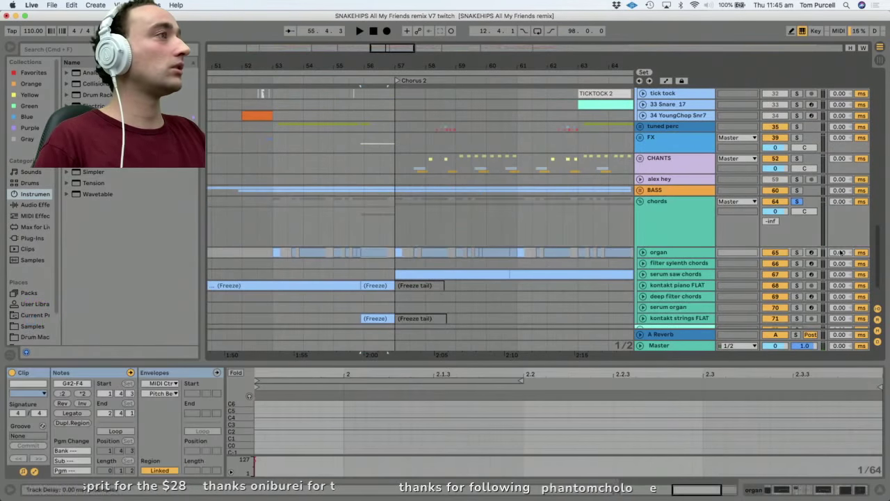
left_click(812, 251)
left_click(798, 251)
key("space")
left_click(308, 238)
scroll(413, 229, "down", 3)
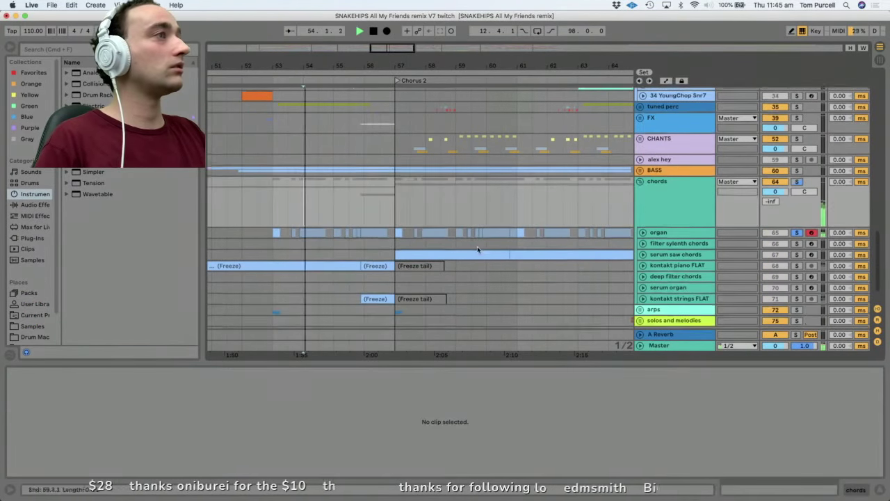
key("space")
key("space")
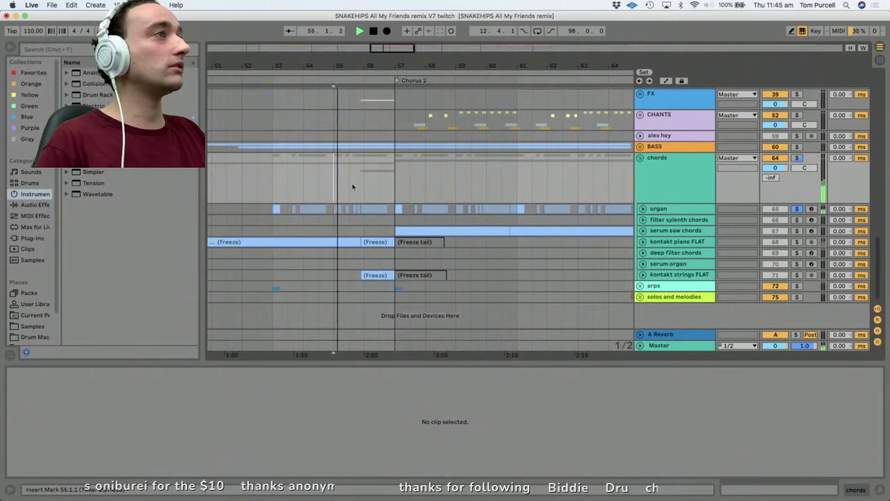
key("Down")
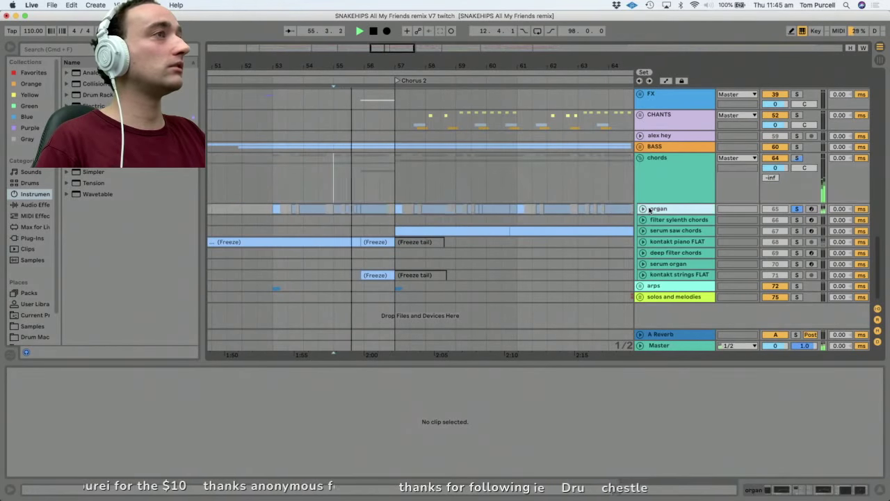
Solo the kontakt piano FLAT track and play its last frozen clip before Chorus 2.
left_click(798, 241)
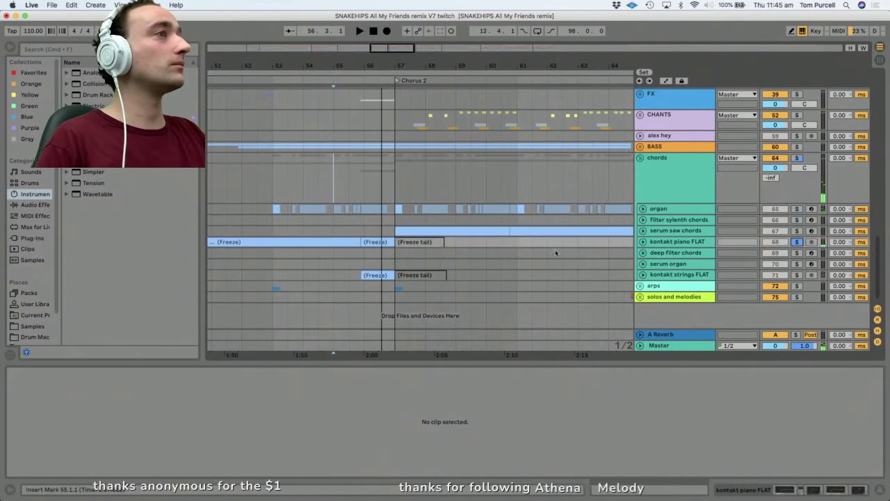
left_click(368, 241)
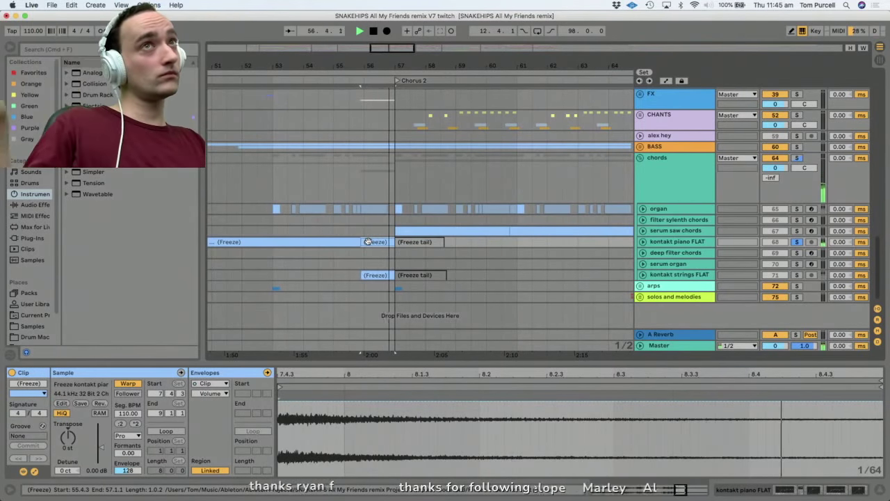
key("space")
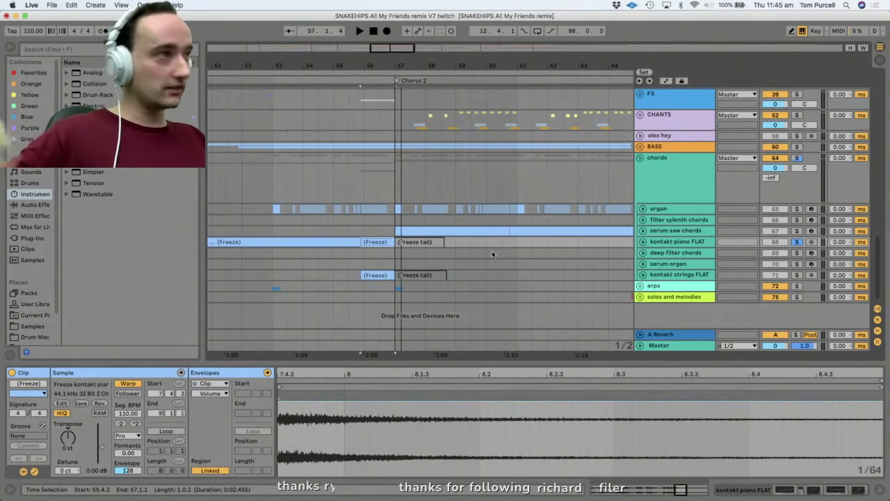
Unfold the kontakt piano FLAT track and examine the waveform of its last frozen clip before Chorus 2.
left_click(691, 275)
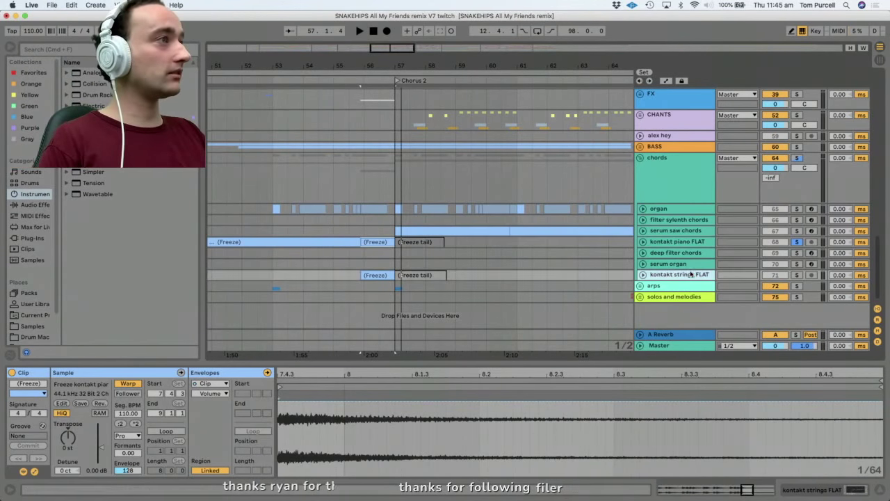
left_click(642, 240)
left_click(380, 243)
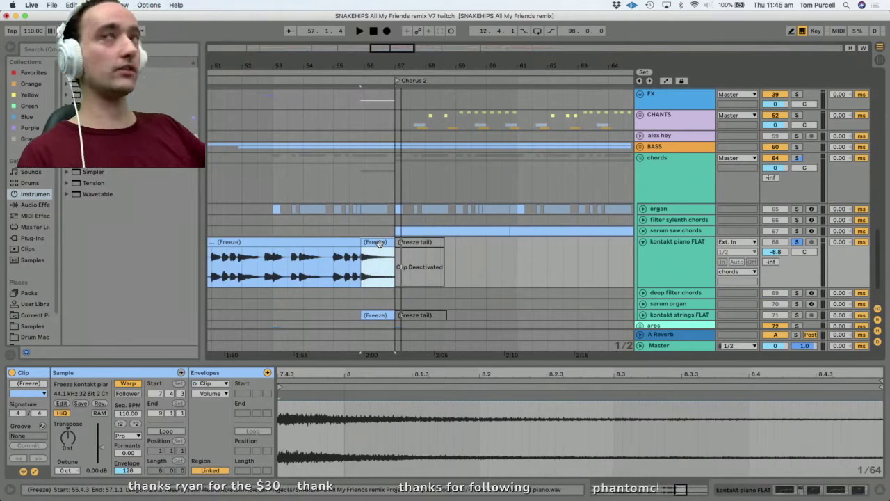
scroll(543, 258, "down", 2)
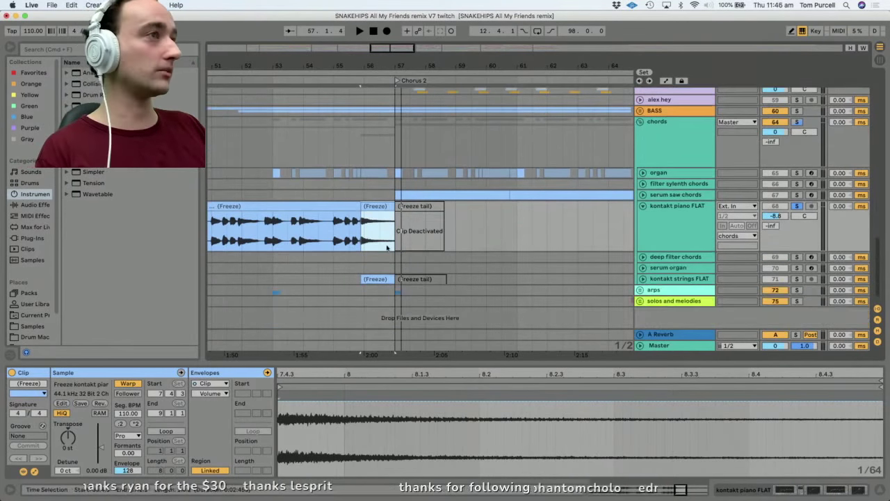
Solo and unfold the kontakt strings FLAT track, and play its frozen clip leading into Chorus 2.
left_click(798, 279)
left_click(642, 278)
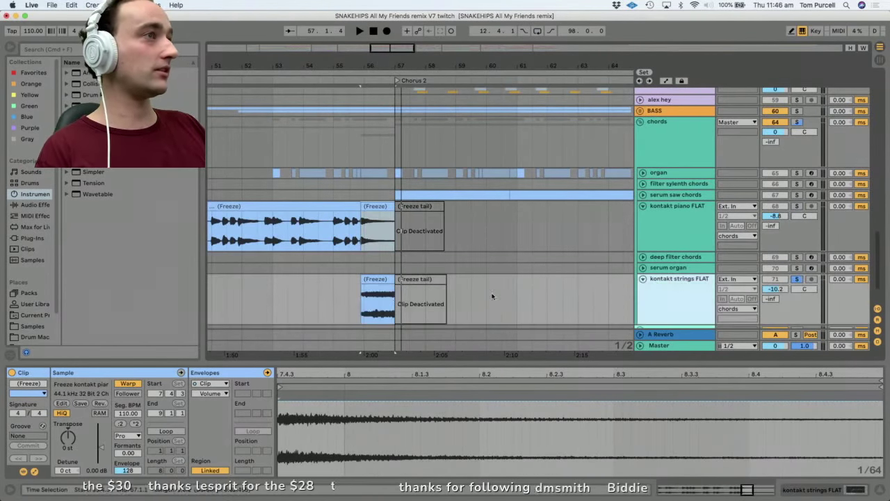
left_click(369, 278)
key("space")
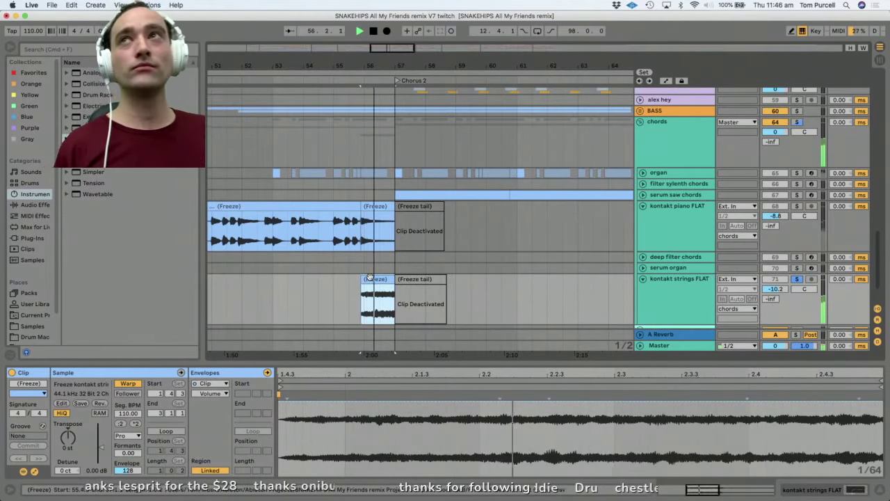
key("space")
Unsolo the kontakt strings FLAT track and play the chord tracks together from bar 55.3 into Chorus 2.
left_click(665, 278)
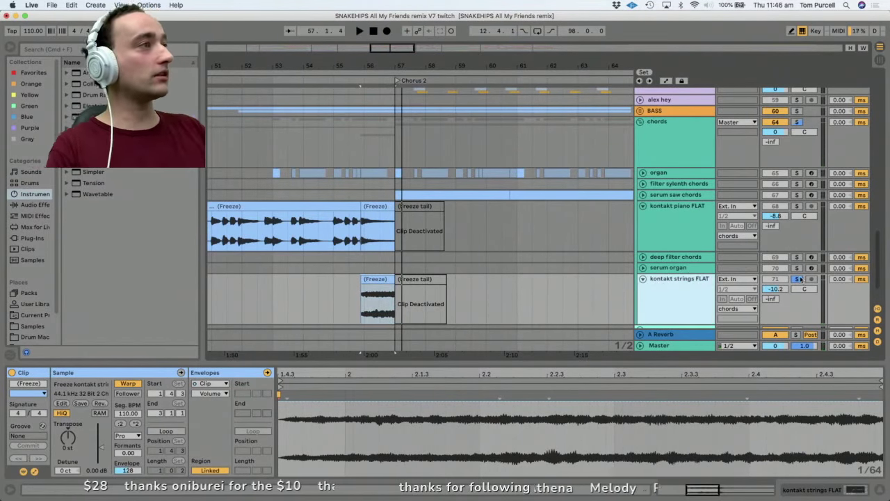
scroll(343, 244, "down", 3)
left_click(341, 259)
key("space")
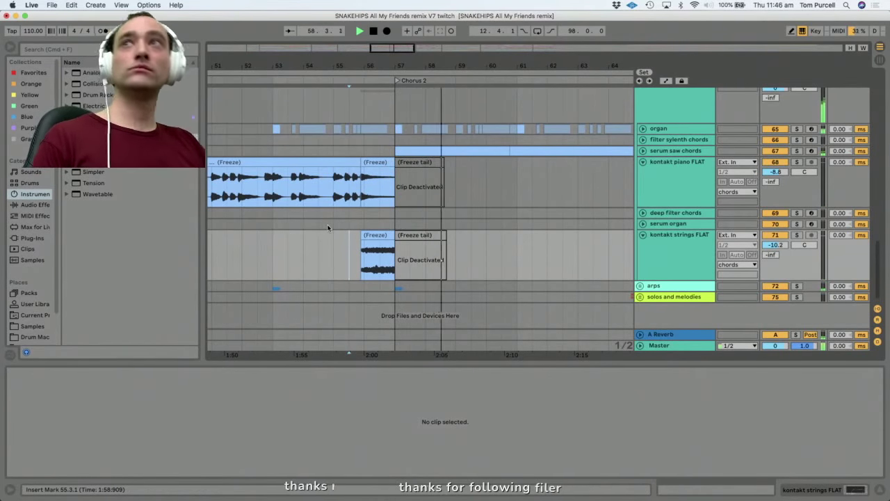
key("space")
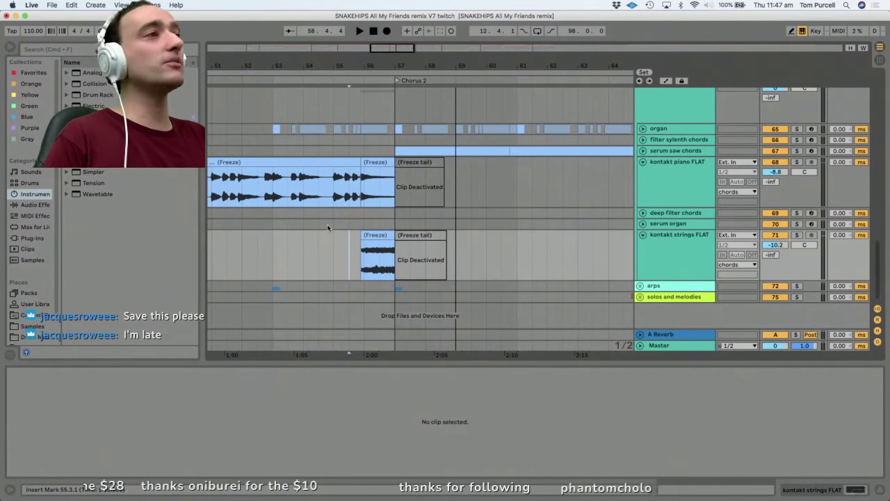
Switch to the StreamElements page and look through the bot's modules and default chat commands.
left_click(328, 480)
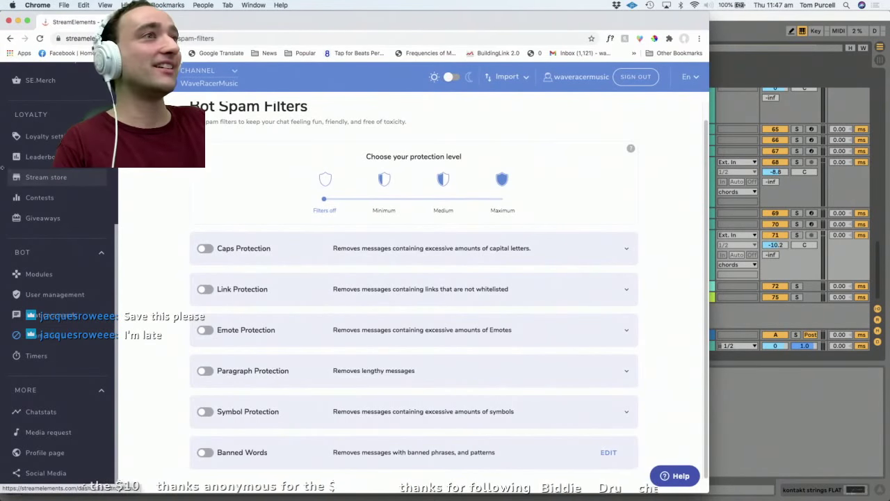
left_click(42, 276)
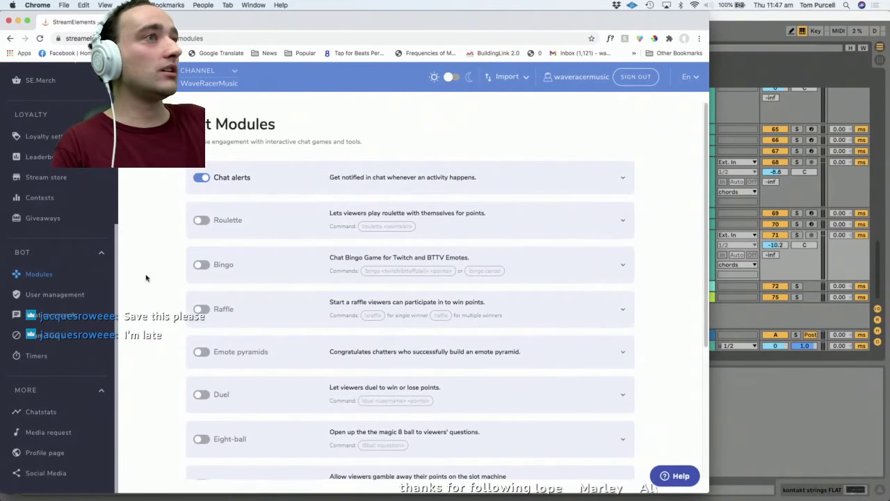
left_click(67, 316)
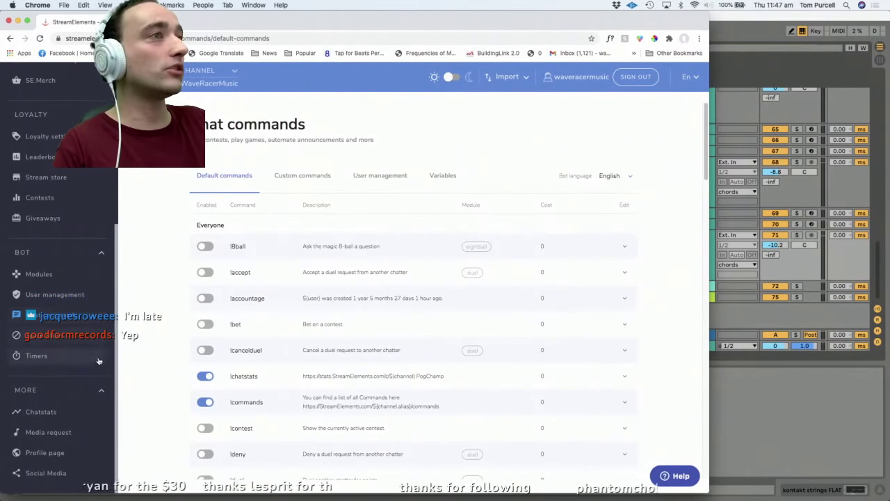
scroll(157, 351, "down", 5)
scroll(157, 351, "up", 5)
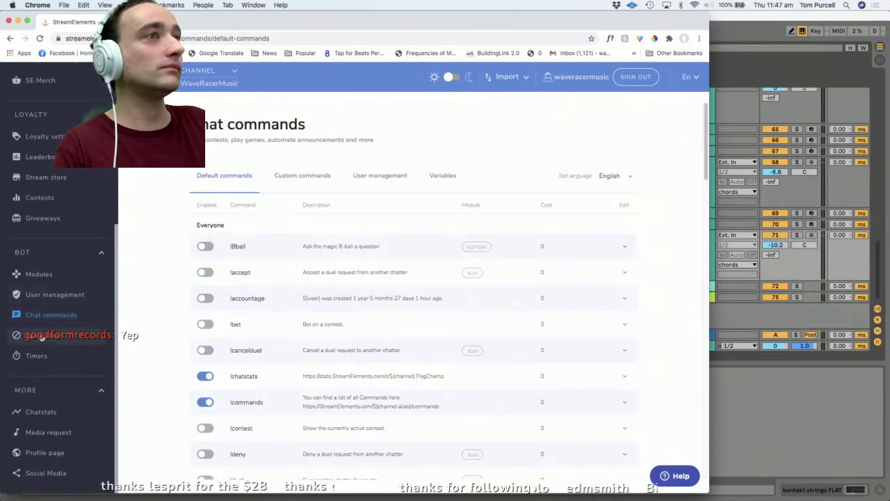
scroll(38, 190, "up", 5)
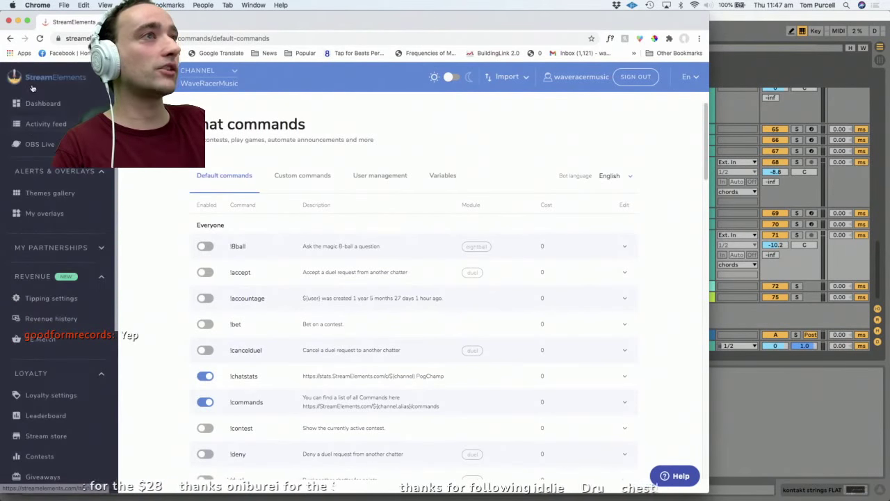
Unmute the chat bot from the StreamElements dashboard and switch back to Ableton Live.
left_click(42, 103)
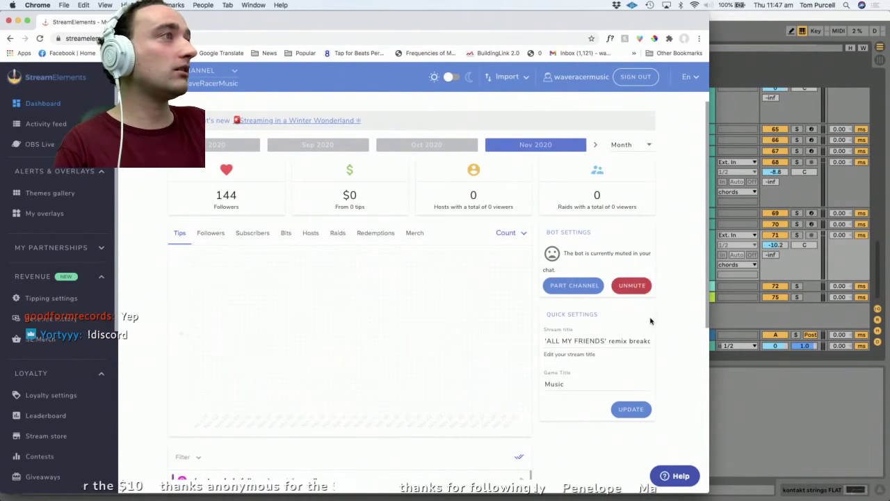
left_click(633, 292)
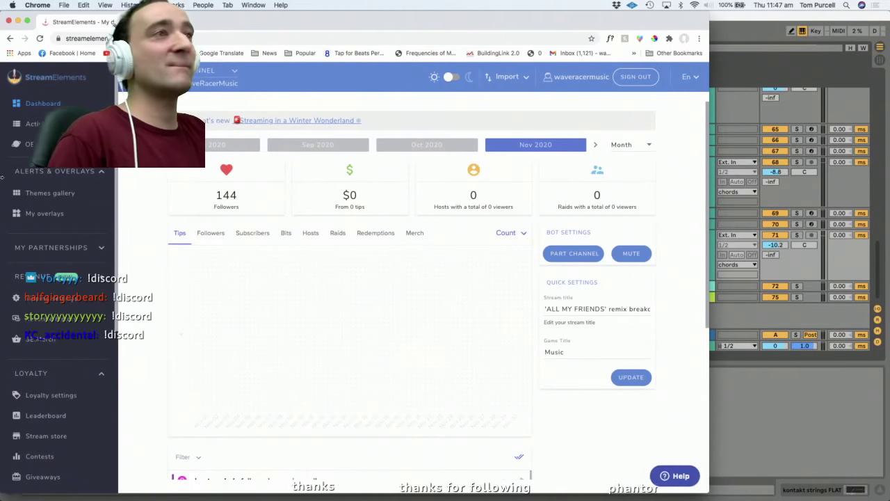
left_click(819, 437)
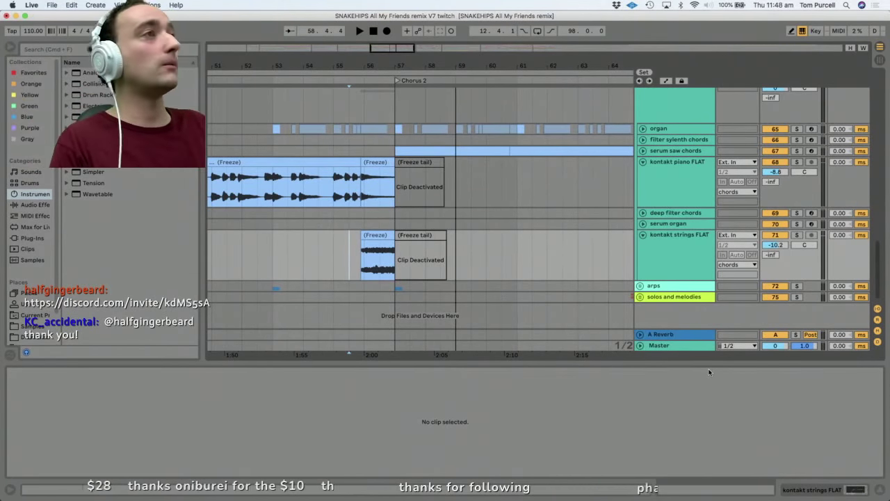
Fold up the kontakt piano FLAT and kontakt strings FLAT tracks.
left_click_drag(396, 65, 395, 30)
left_click(339, 233)
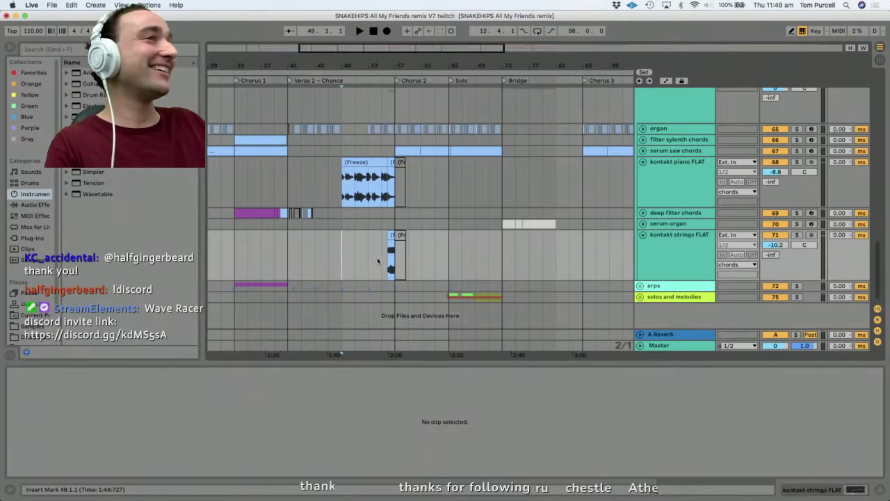
left_click(692, 174)
left_click(644, 163)
Fold the drums and perc group and all other track groups for an overview of the whole arrangement.
scroll(321, 130, "up", 6)
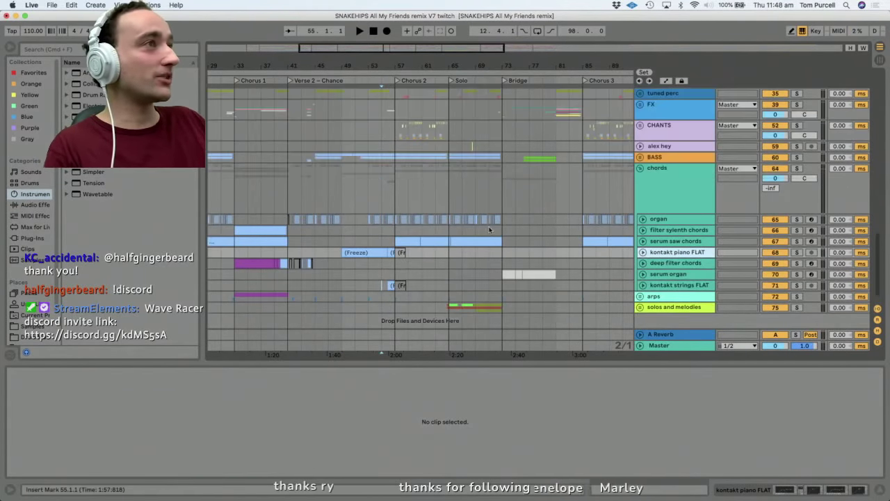
scroll(654, 216, "up", 10)
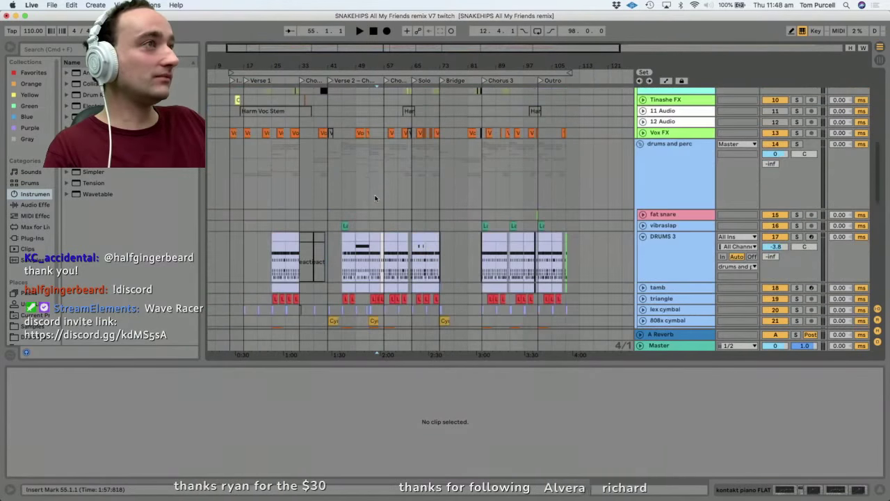
left_click(654, 217)
left_click(641, 206, "alt")
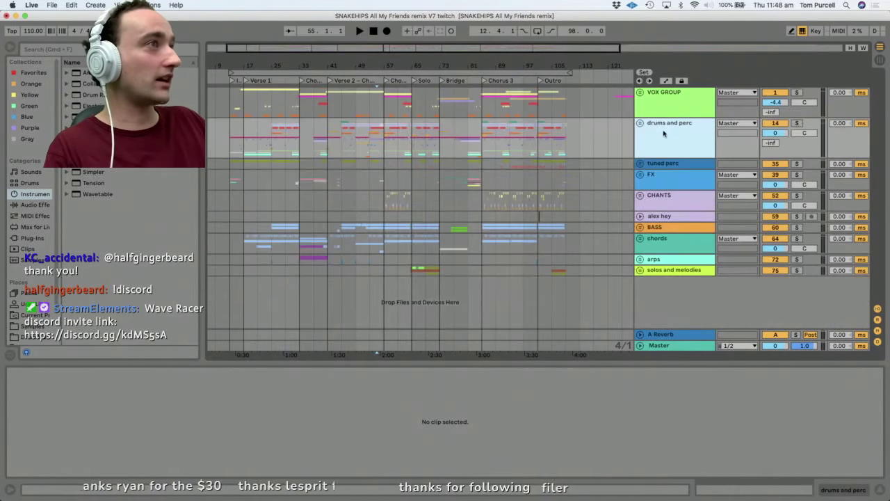
Play the full arrangement from bar 49 in Verse 2 into Chorus 2.
left_click(368, 139)
left_click(361, 148)
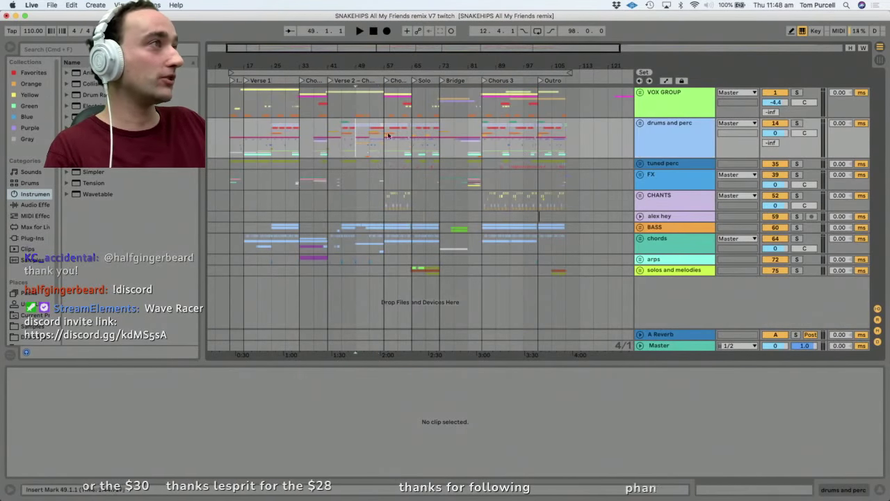
left_click(659, 128)
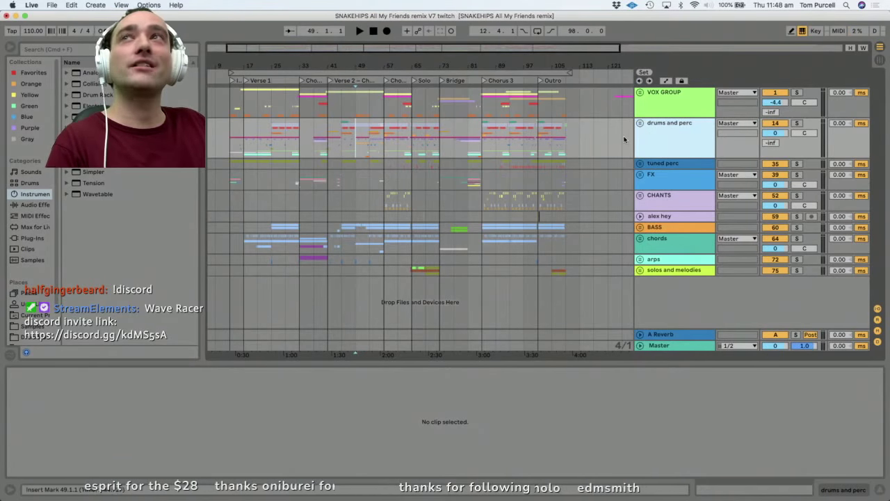
key("space")
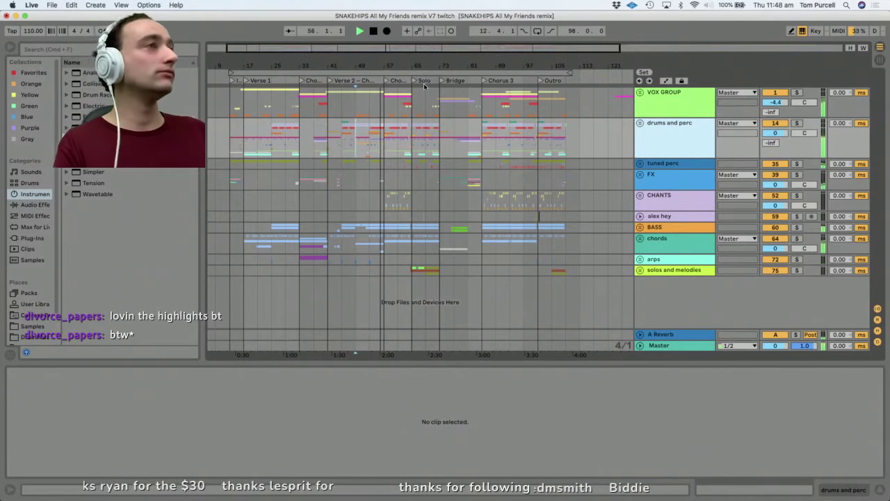
Stop playback and unfold the VOX GROUP to show its vocal tracks across all the song sections.
left_click(681, 91)
left_click(640, 92)
left_click_drag(357, 71, 400, 113)
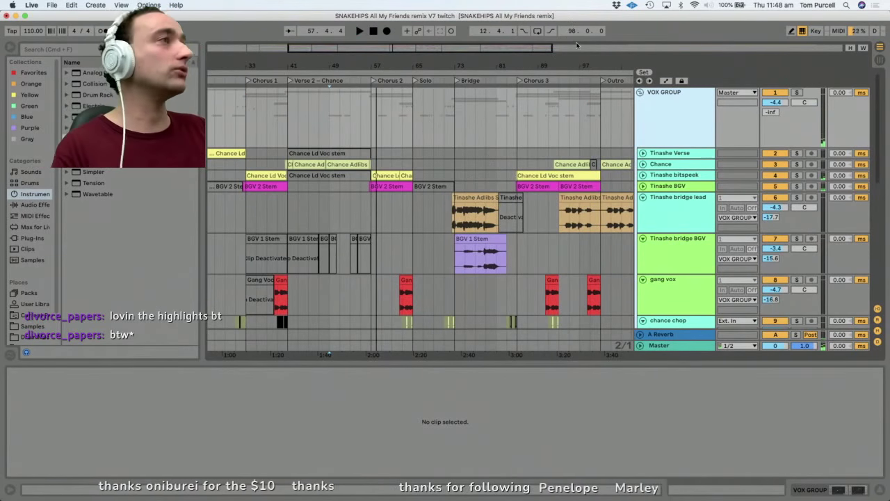
left_click_drag(581, 61, 546, 60)
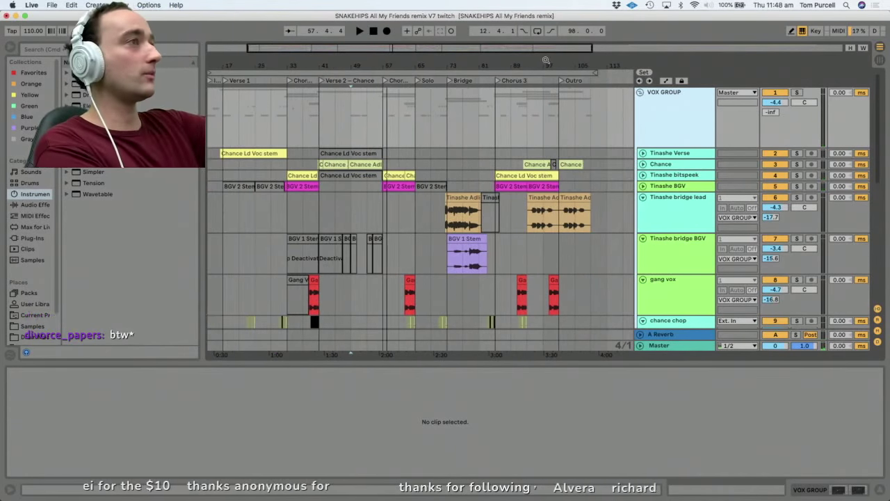
Solo and unfold the Tinashe BGV track, and play its BGV 2 Stem clip at the start of Chorus 3.
left_click(514, 186)
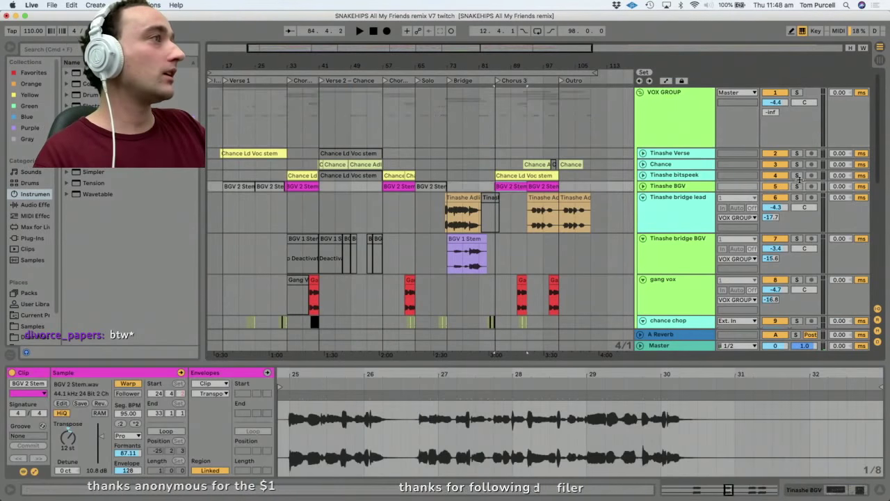
left_click(798, 187)
key("space")
left_click(643, 187)
key("space")
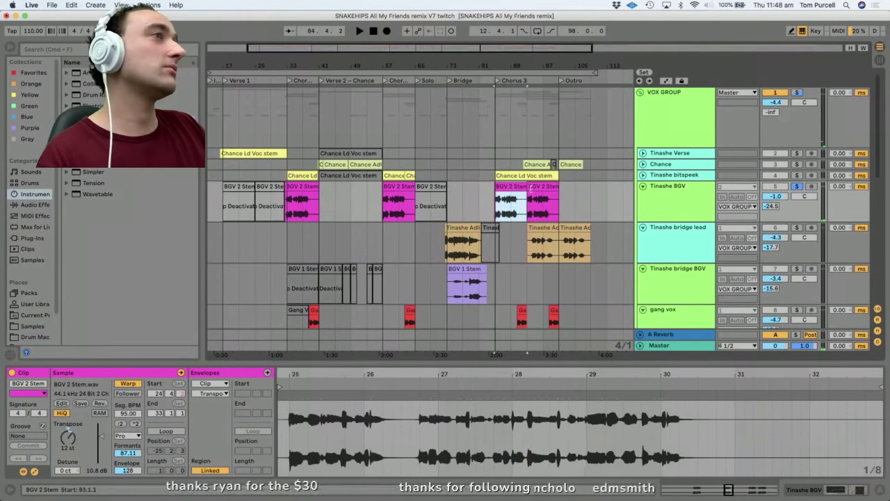
Inspect the Tinashe Adlibs Stem and Chance Adlibs Stem clips in Chorus 3 and unfold the Chance track.
left_click(532, 177)
left_click(540, 241)
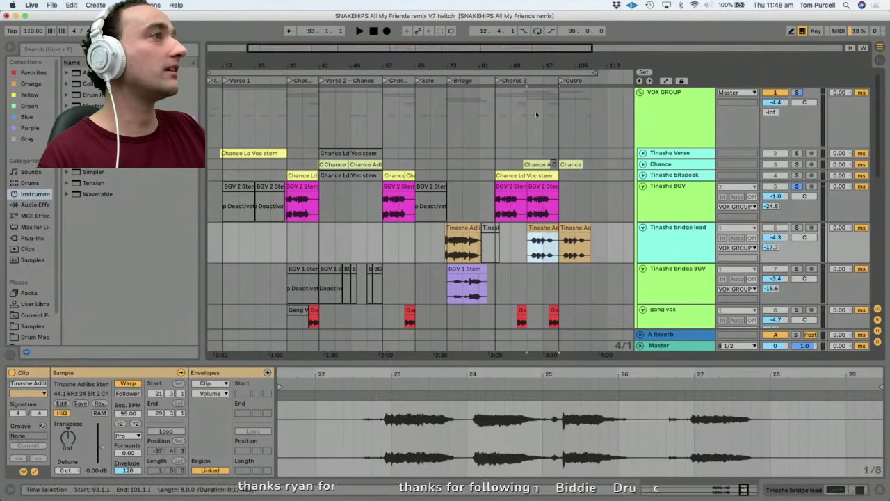
left_click_drag(547, 57, 552, 122)
left_click(463, 164)
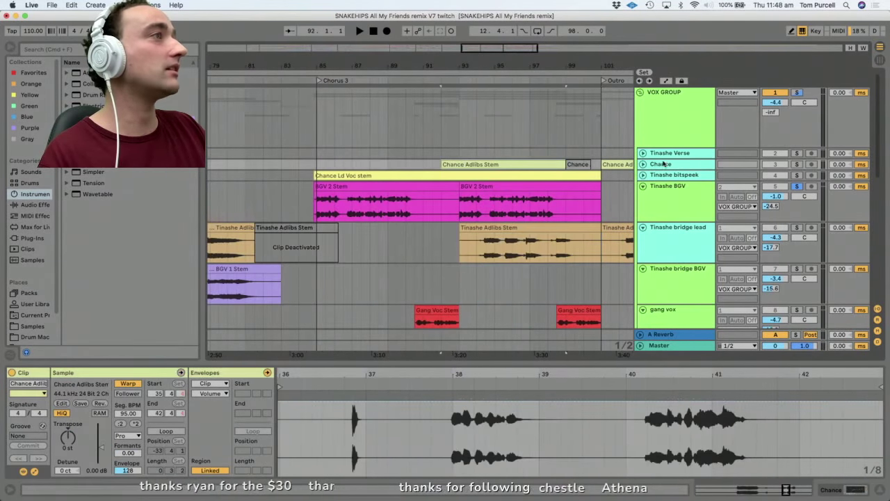
left_click(643, 165)
left_click(665, 164)
Solo the Chance track and play its Chance Adlibs Stem clip in Chorus 3.
left_click(798, 164)
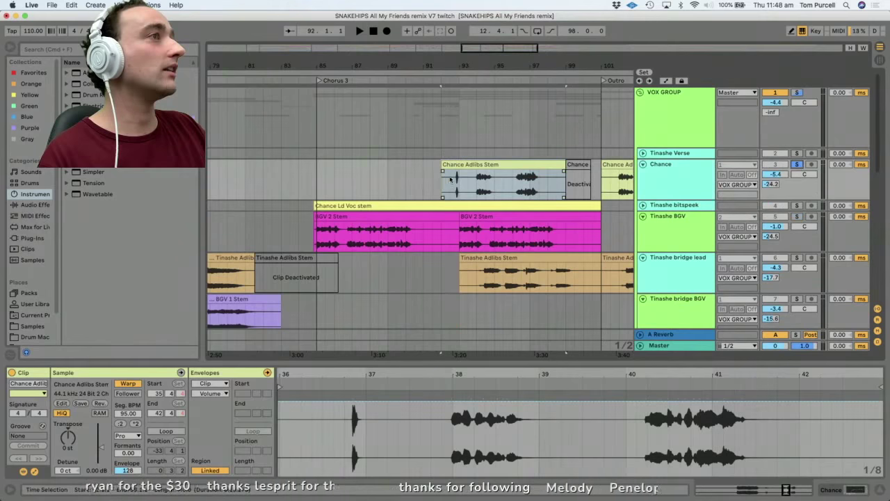
left_click(451, 179)
key("space")
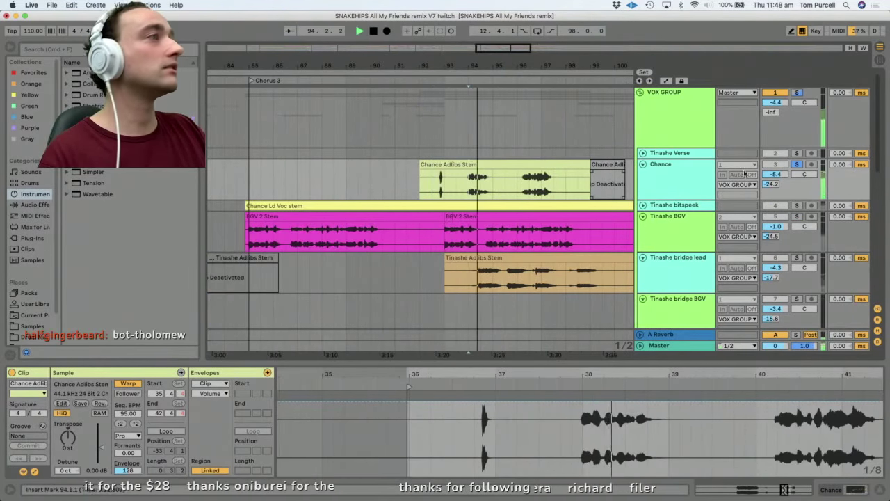
key("space")
Unsolo the Chance track and play the full mix from bar 94 in Chorus 3.
left_click(798, 164)
key("space")
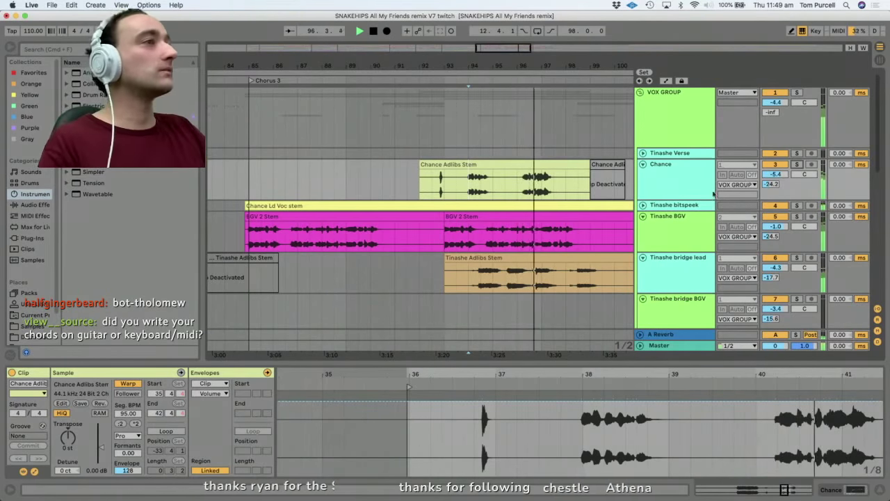
key("space")
Solo the Tinashe bridge lead track and play its adlibs from bar 94.3 in Chorus 3 and from bar 102 in the Outro.
left_click(478, 278)
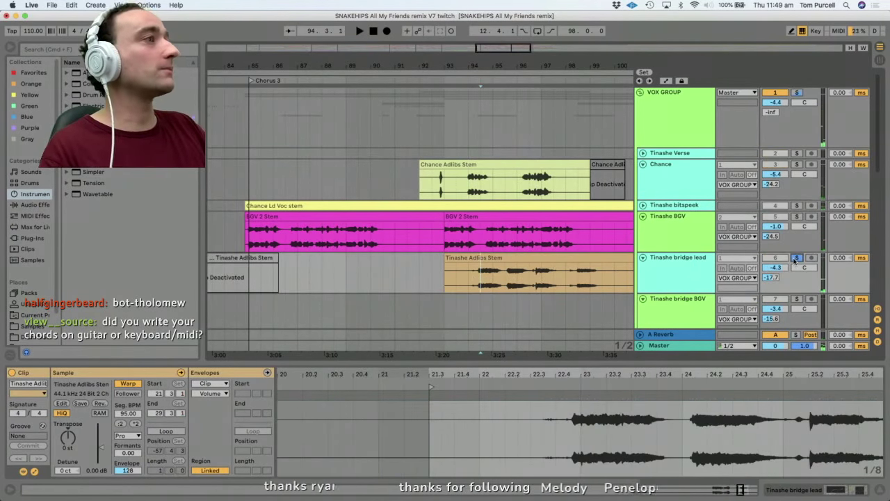
key("space")
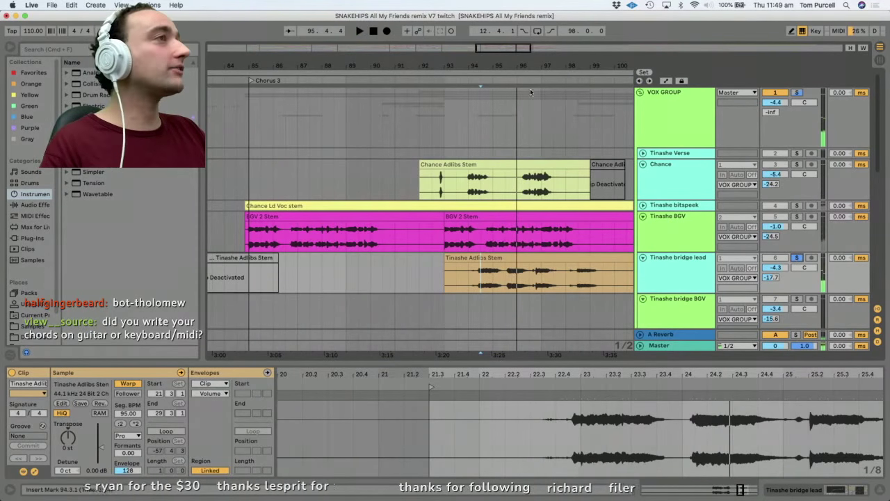
left_click_drag(546, 62, 453, 28)
left_click(496, 277)
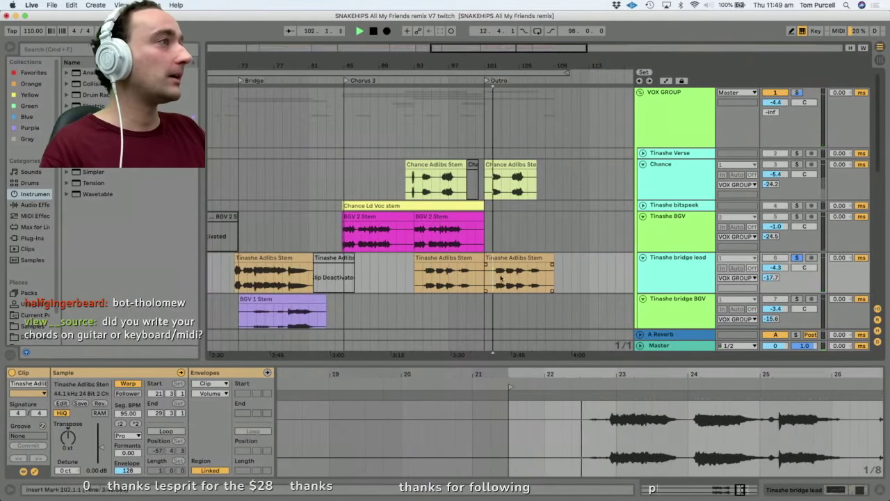
key("space")
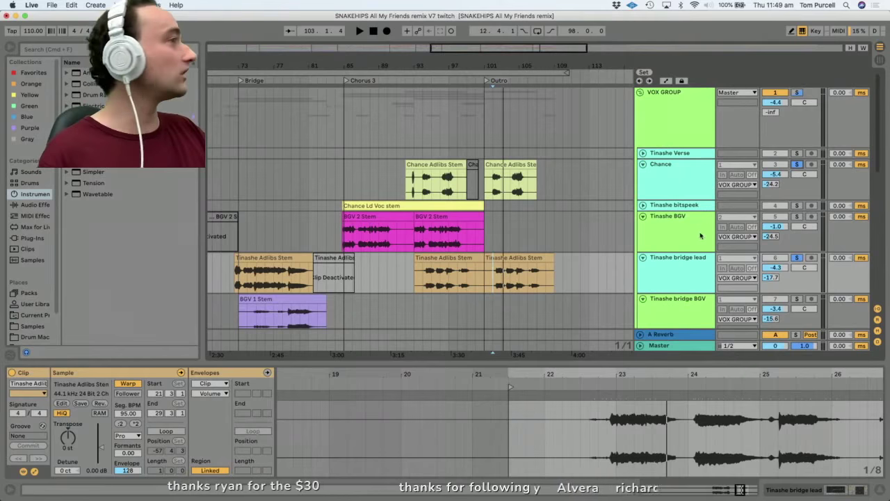
Fold all the vocal tracks in the VOX GROUP and select the gang vox clip just before the Outro.
left_click(684, 272)
left_click(642, 259, "alt")
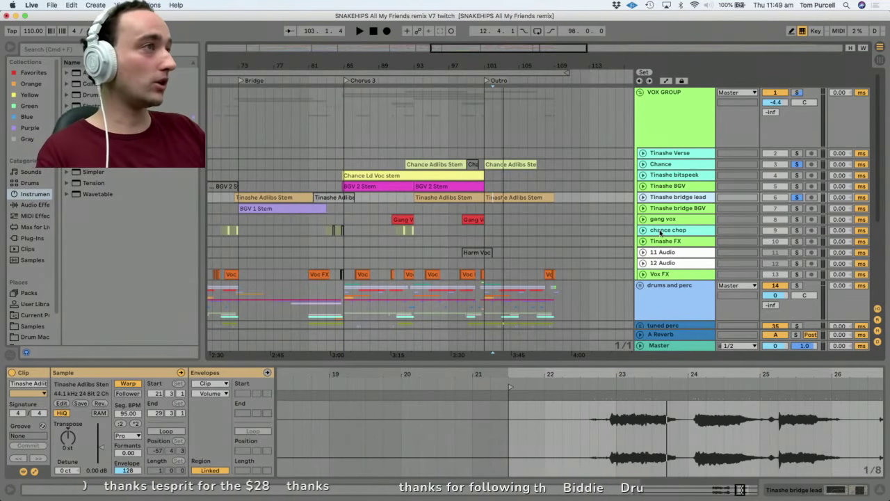
left_click(476, 218)
Unfold the chance chop track with the whole song from Verse 1 to the Outro in view.
scroll(476, 218, "down", 3)
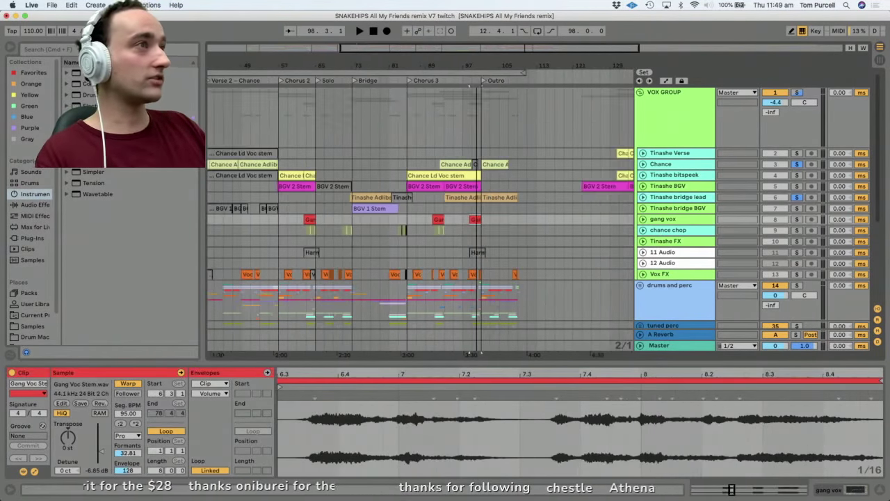
scroll(476, 219, "left", 5)
scroll(476, 218, "right", 2)
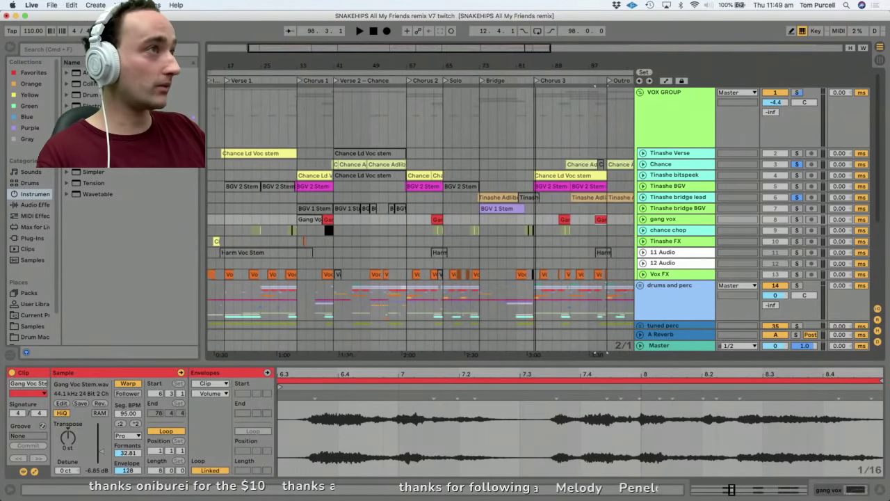
scroll(477, 218, "left", 1)
scroll(583, 353, "left", 3)
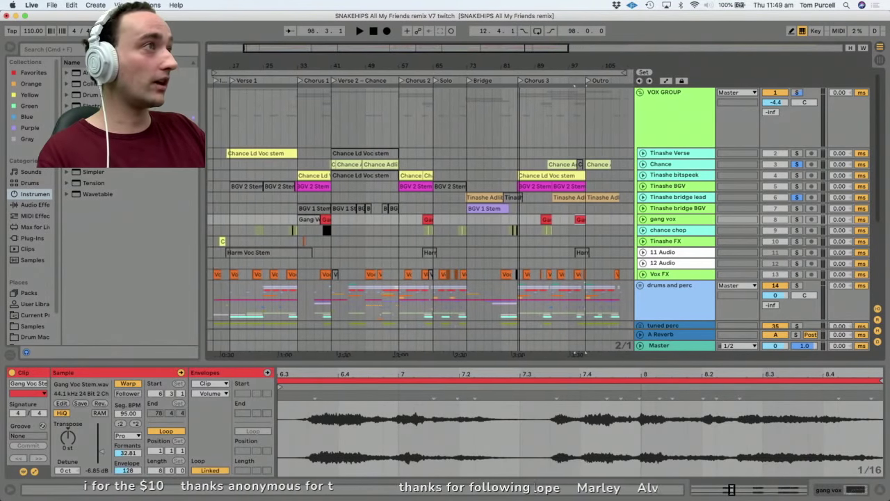
scroll(421, 215, "down", 1)
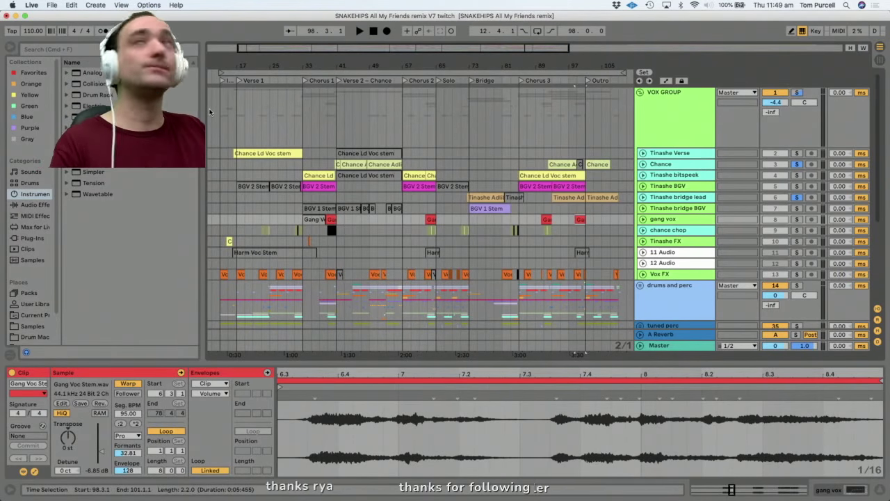
scroll(664, 216, "down", 1)
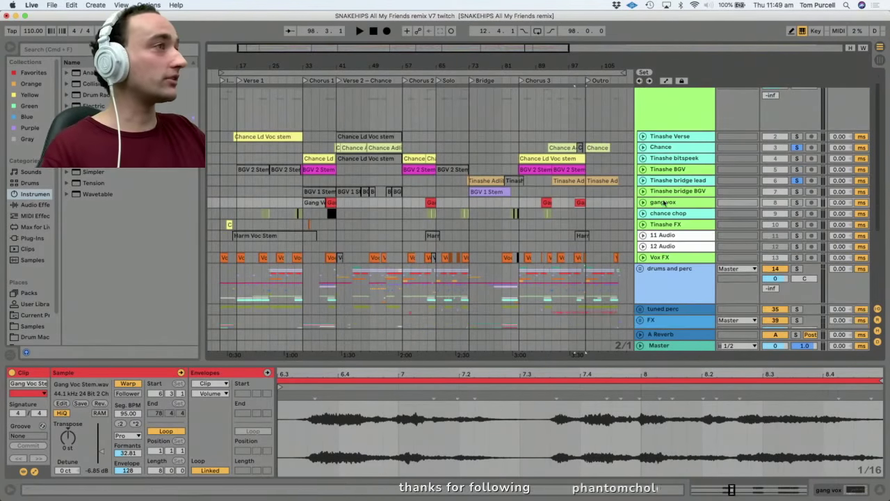
left_click(642, 213)
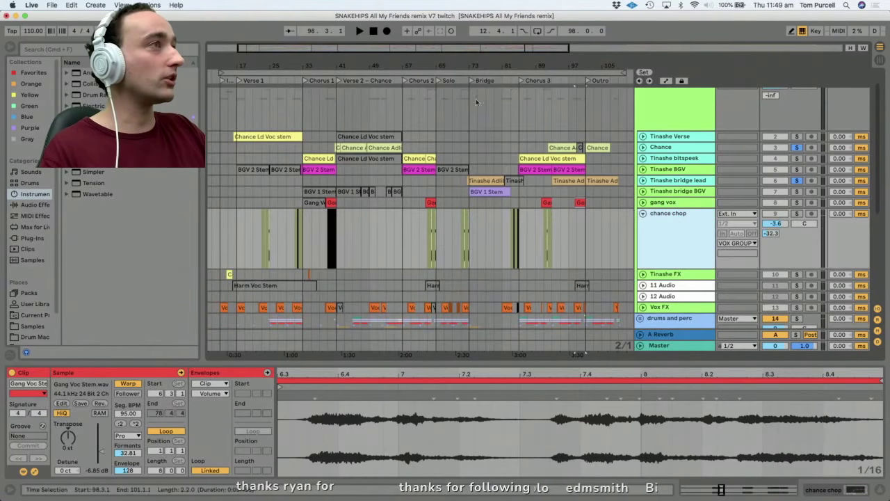
Play the vocal chops from bar 91 in Chorus 3 with the chance chop track soloed, switching the solo to Vox FX.
left_click_drag(554, 68, 533, 167)
left_click(531, 229)
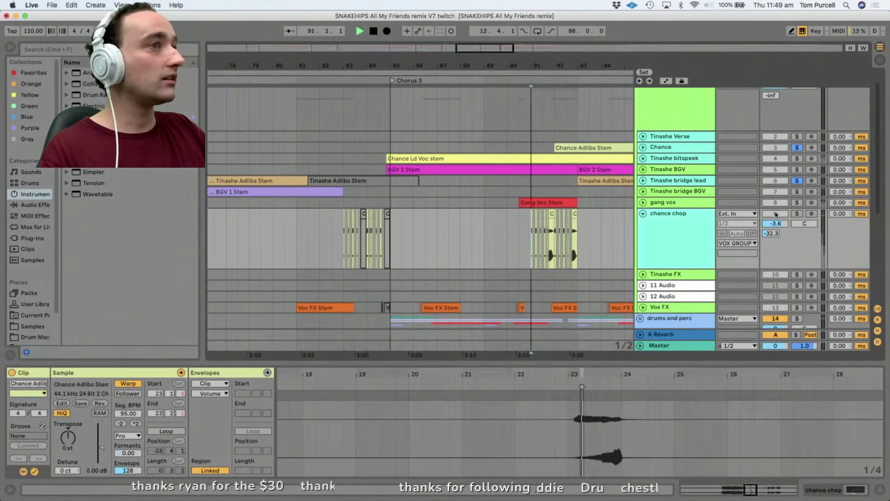
key("space")
left_click(797, 213)
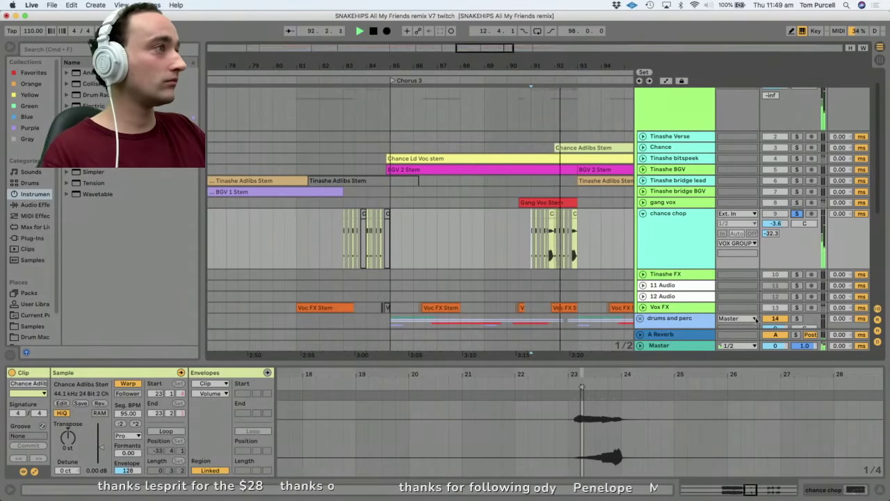
left_click(797, 307)
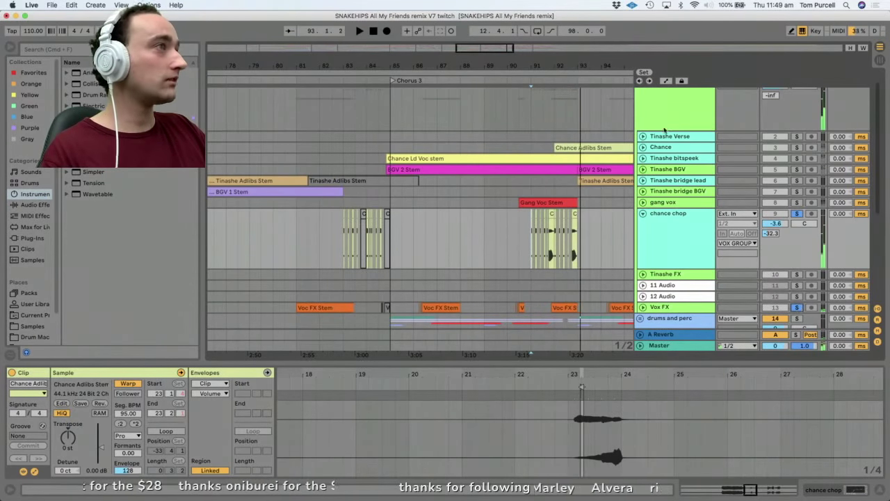
Fold and unsolo the chance chop track, and unfold the drums and perc group.
double_click(672, 216)
left_click(798, 214)
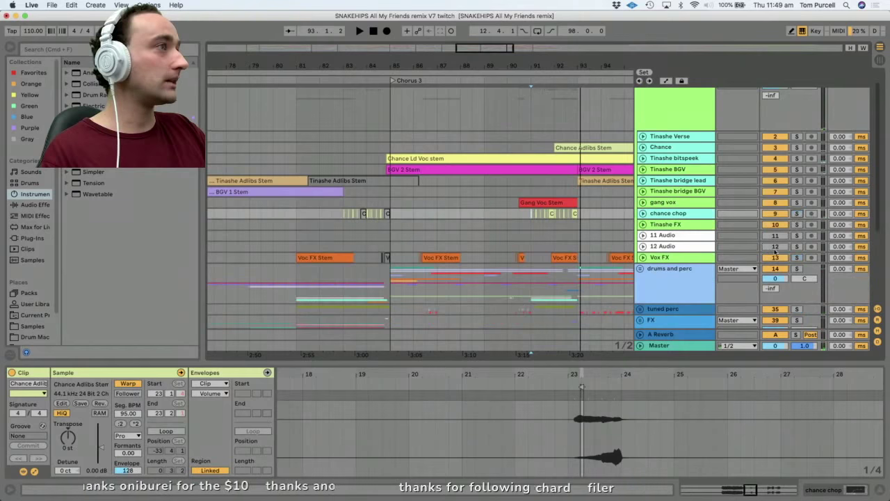
scroll(654, 240, "down", 2)
left_click(664, 249)
left_click(641, 240)
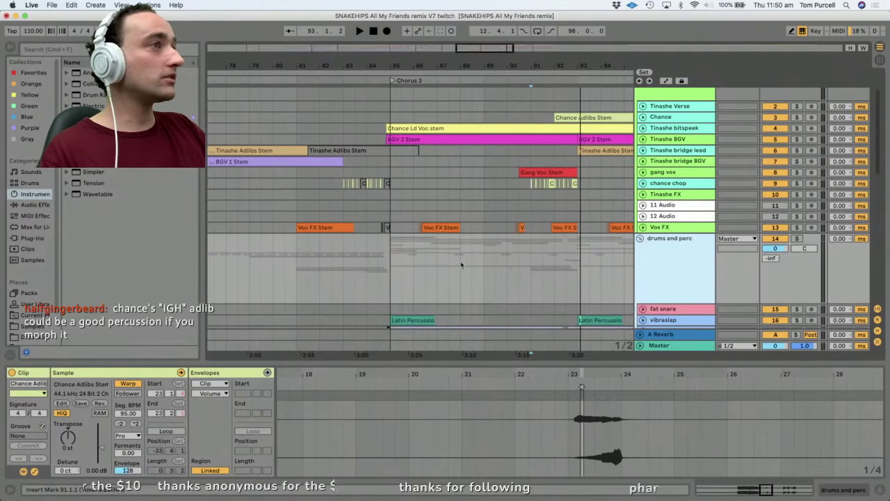
Solo the drums and perc group and play it from the start of Chorus 3 at bar 85.
left_click(397, 243)
left_click(797, 239)
key("space")
scroll(695, 209, "up", 2)
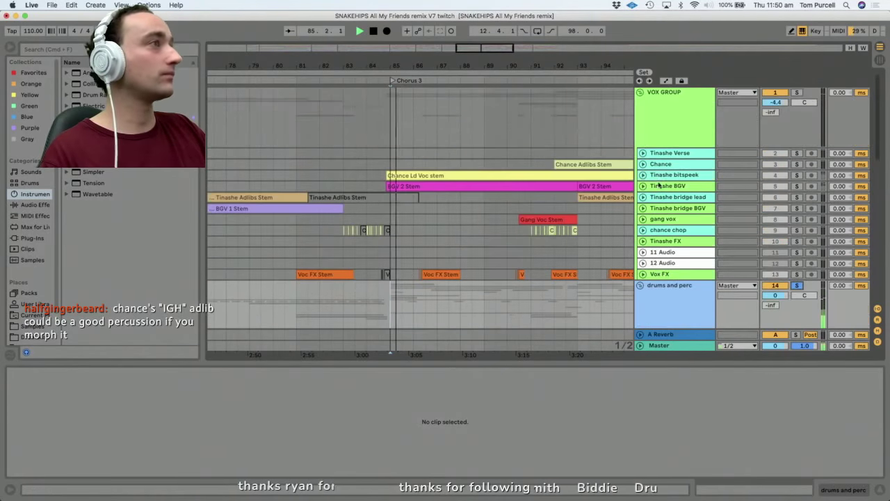
Fold the VOX GROUP and the DRUMS 3 track so the percussion tracks fit in view.
left_click(641, 93)
left_click(641, 93)
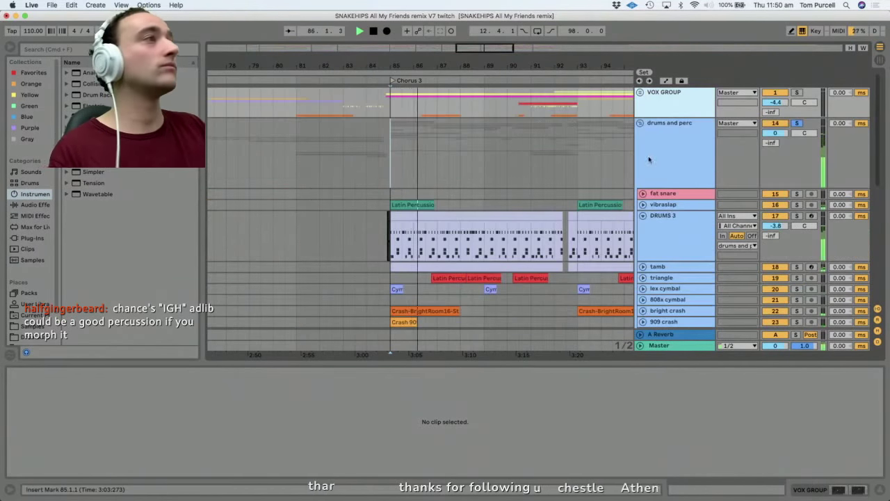
left_click(643, 216)
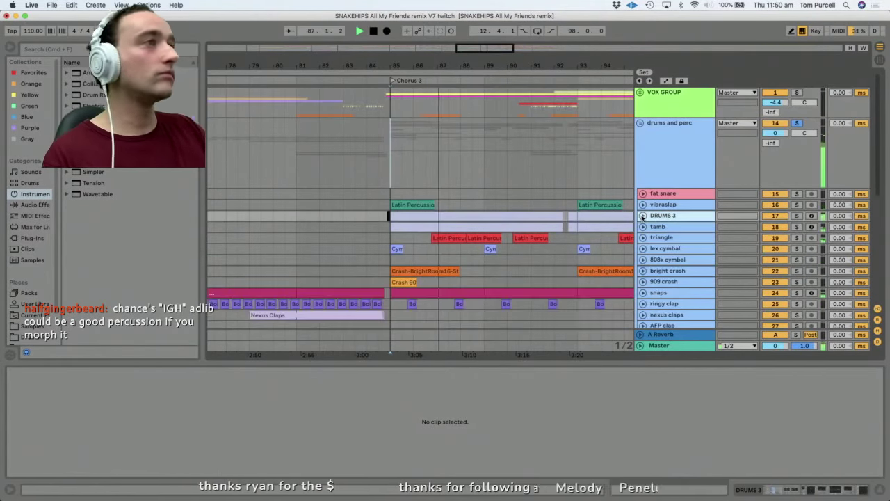
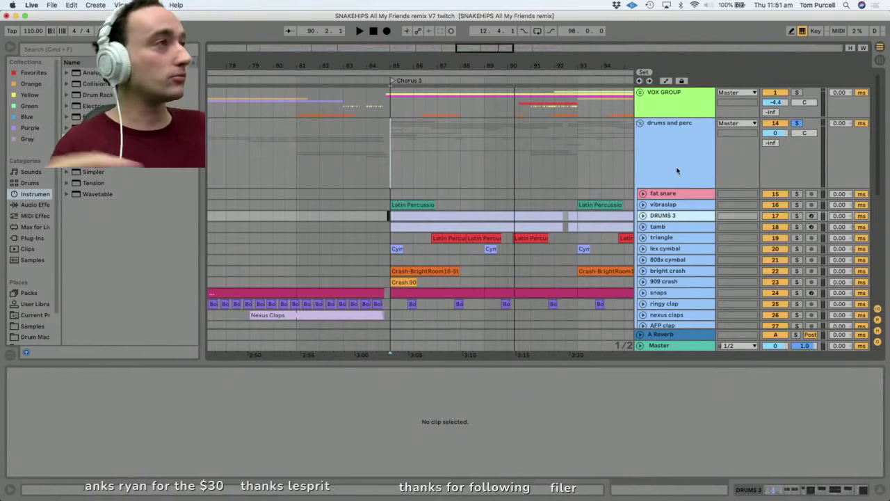
Step through the tracks of the drums and perc group from vibraslap down to AFP clap.
left_click(677, 204)
key("Down")
key("Down")
key("Down")
key("Down")
key("Down")
key("Down")
key("Down")
key("Down")
key("Down")
key("Down")
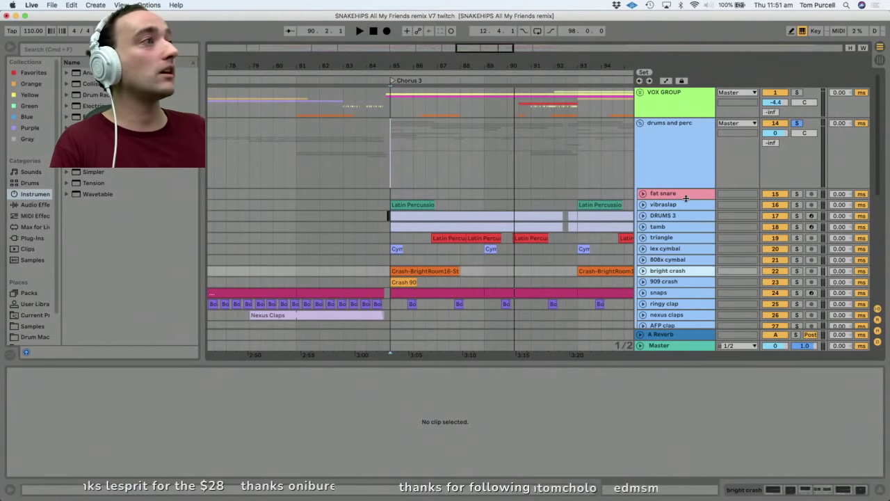
key("Down")
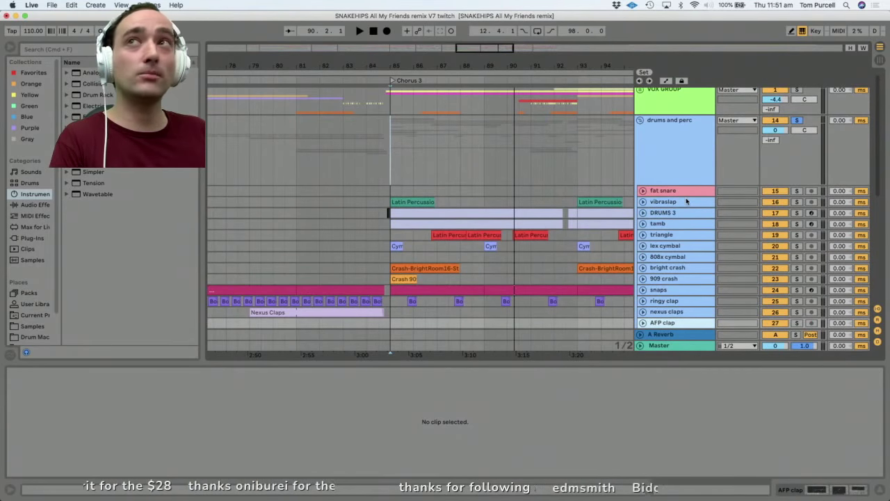
scroll(687, 201, "down", 1)
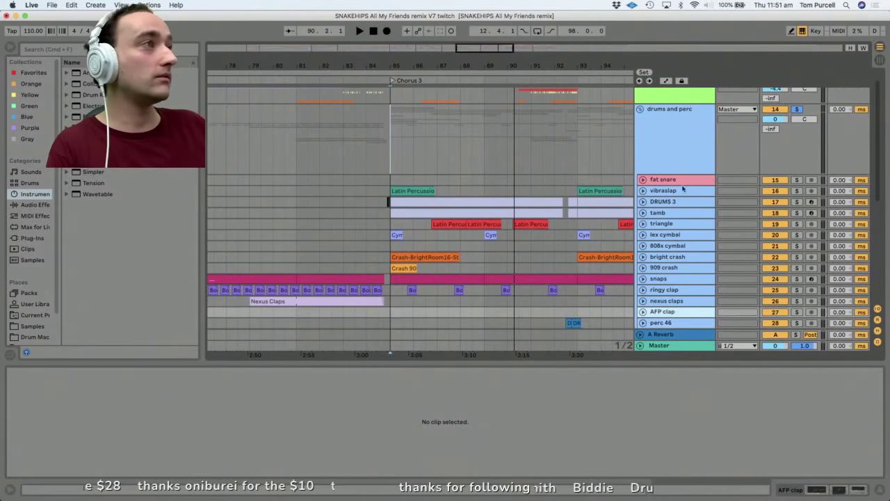
Fold the drums and perc group and play its soloed mix again from bar 85 in Chorus 3.
left_click(672, 137)
left_click(642, 110)
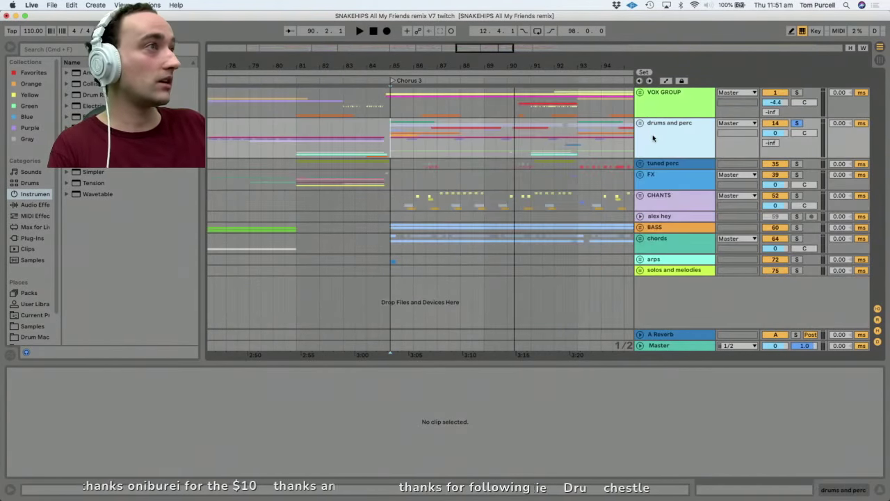
left_click_drag(438, 68, 438, 48)
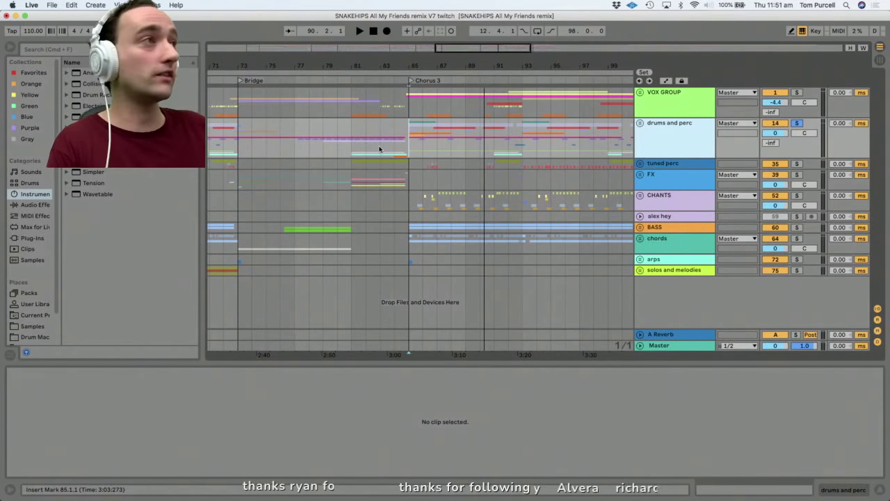
left_click(399, 139)
left_click(411, 137)
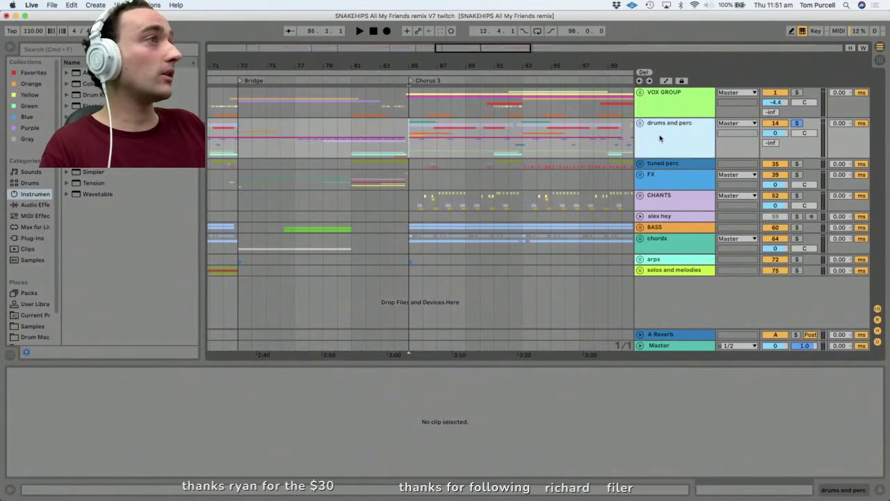
key("space")
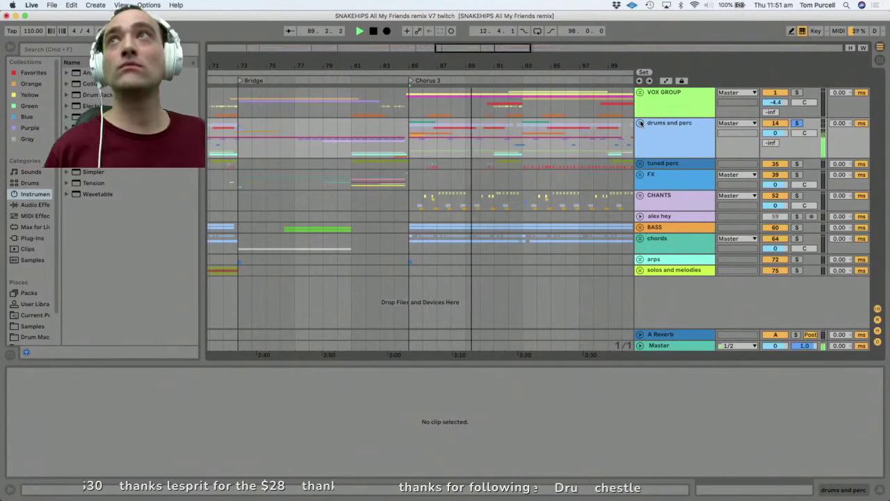
key("space")
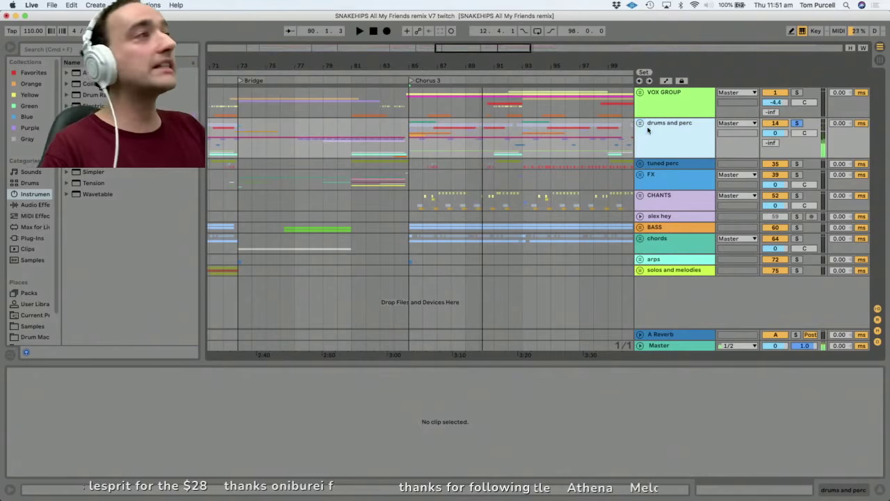
Unfold the drums and perc group and select the first DRUMS 3 clip in Chorus 3.
left_click(641, 124)
left_click_drag(576, 75, 487, 76)
left_click(345, 215)
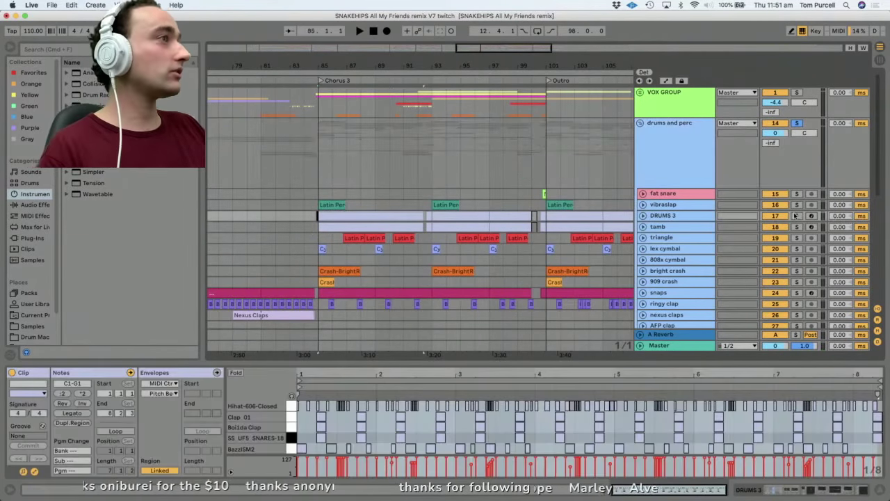
Move the DRUMS 3 track above fat snare as the first track in the drums and perc group and unfold it.
left_click(668, 193)
left_click(666, 204)
left_click(700, 216)
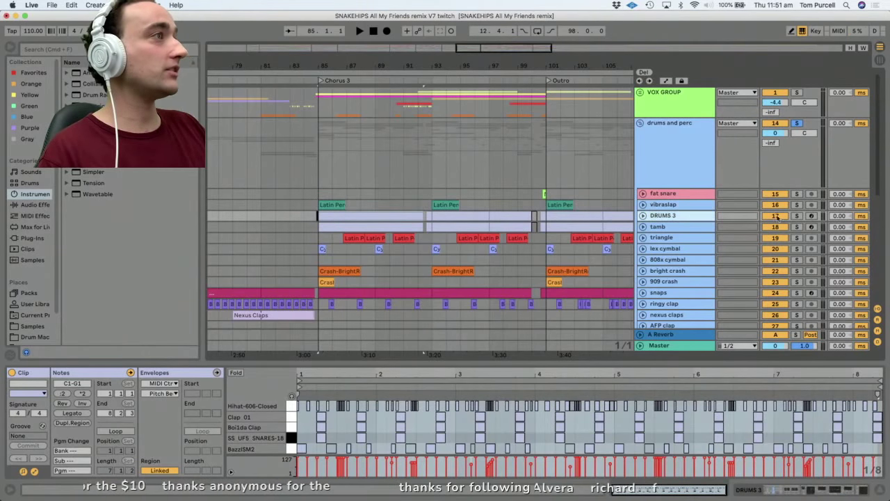
left_click_drag(674, 217, 647, 196)
left_click(643, 193)
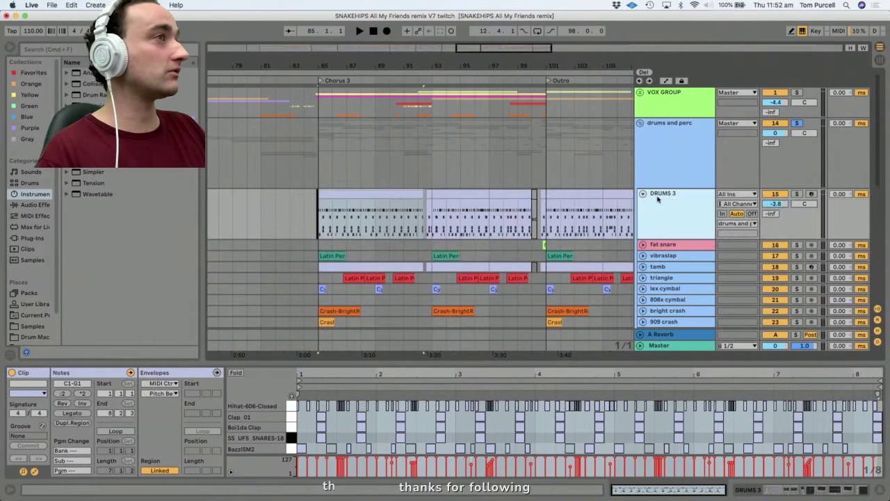
Solo the DRUMS 3 track and play its first Chorus 3 clip from bar 85.
left_click(344, 190)
left_click(650, 208)
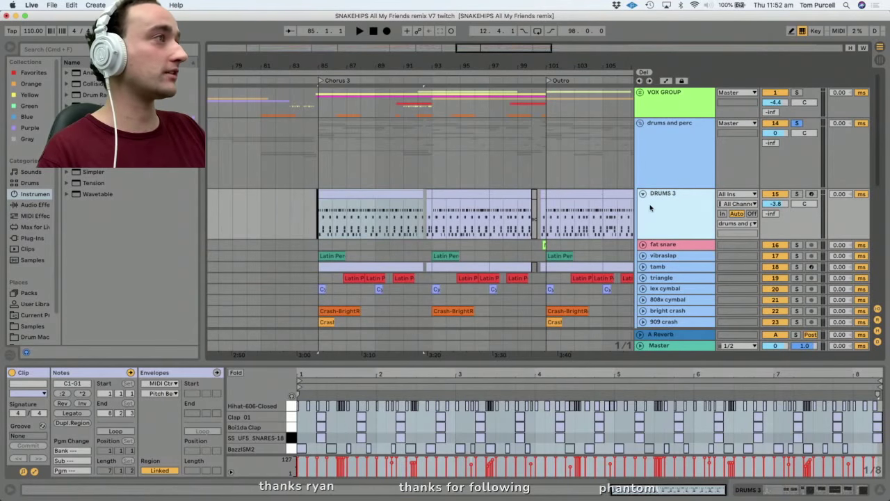
left_click(798, 194)
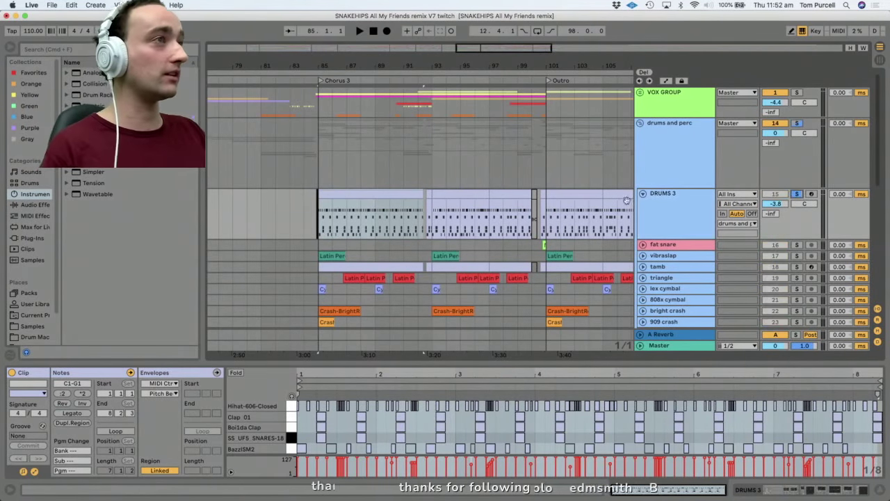
left_click(351, 190)
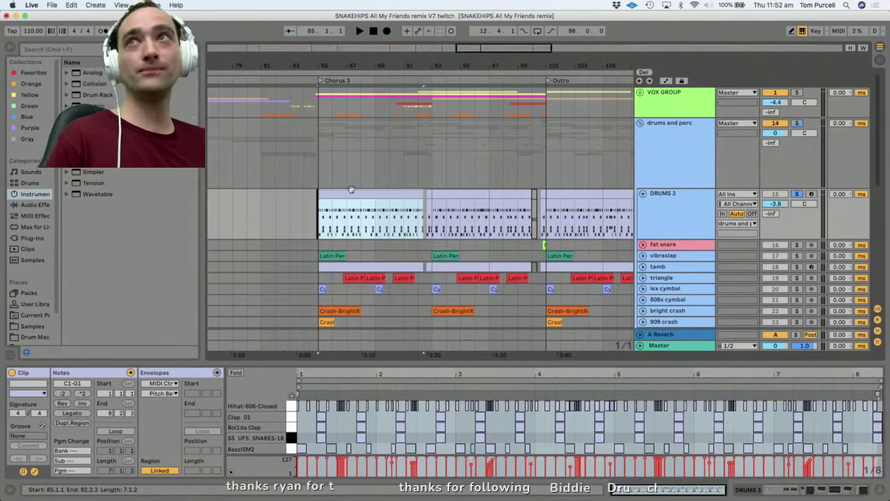
key("space")
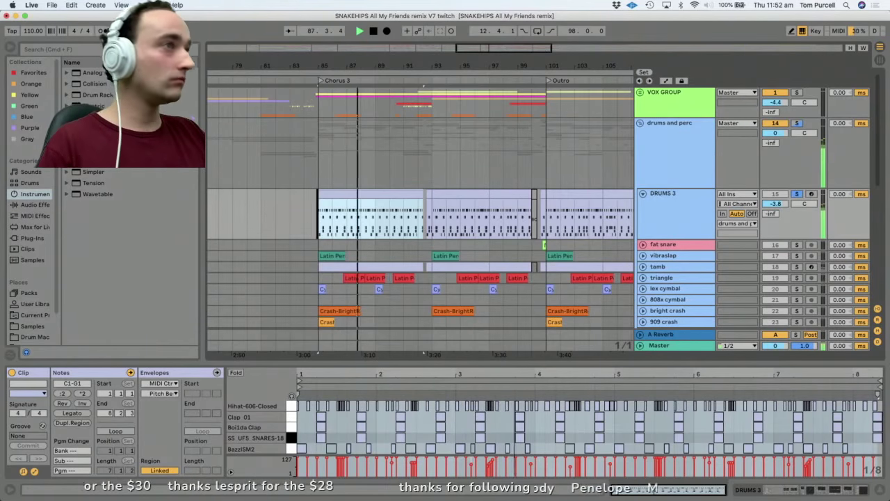
key("z")
Show the Drum Rack devices of the DRUMS 3 track and preview the BazzISM2 kick pad.
left_click(683, 200)
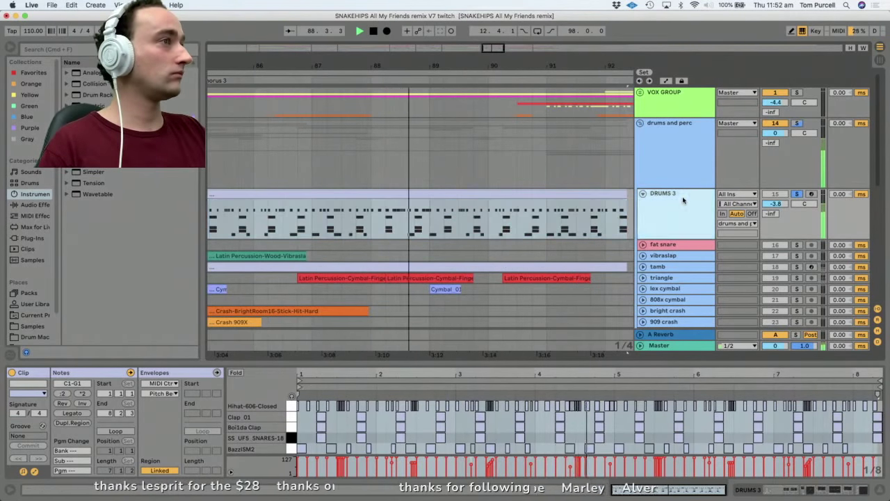
left_click(683, 200)
left_click(52, 460)
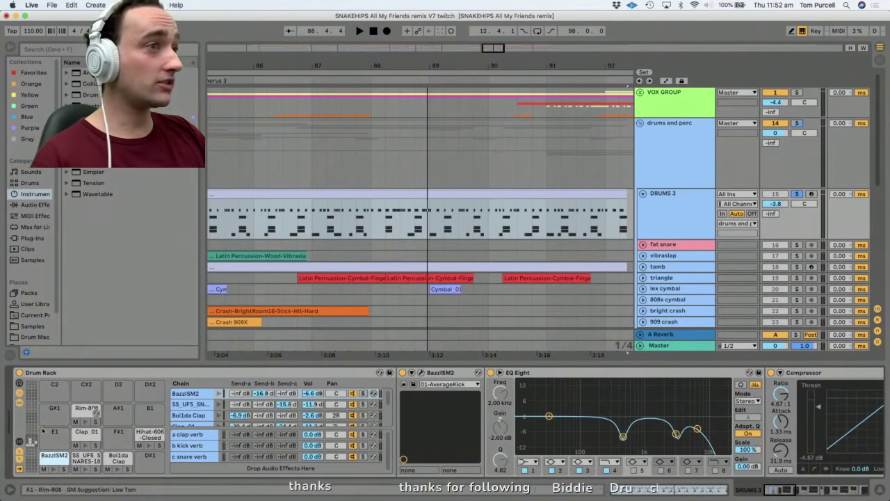
left_click(52, 471)
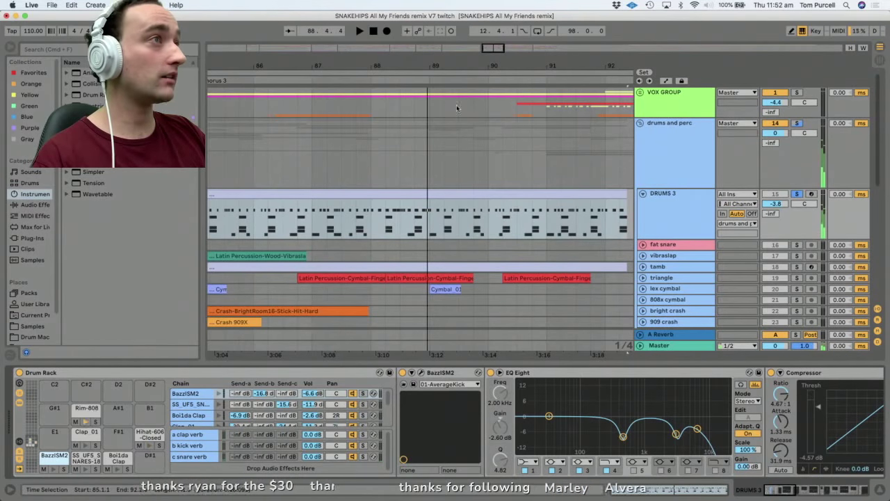
Play the soloed DRUMS 3 beat from bar 85 and view the rack's chain list down to Rim-808.
left_click_drag(433, 65, 433, 38)
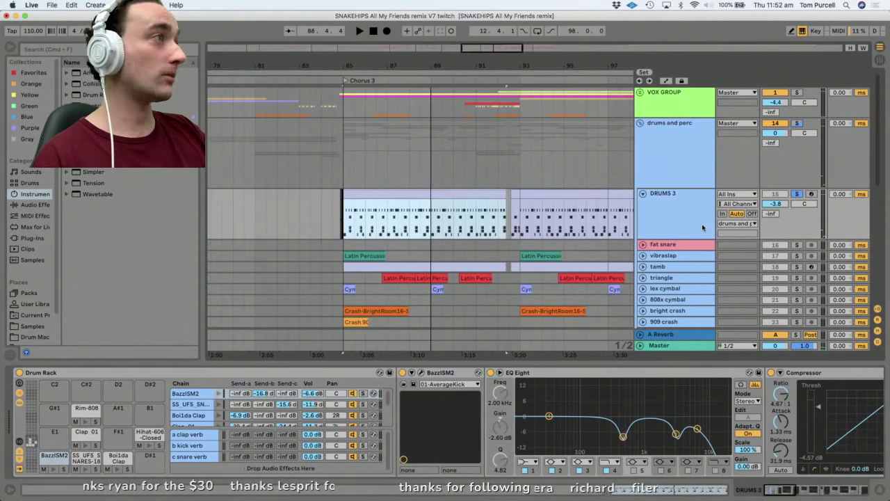
key("space")
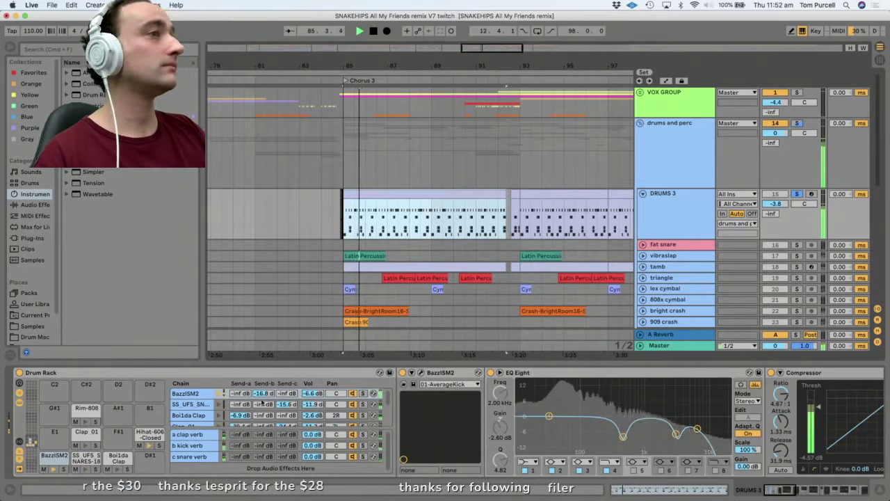
scroll(198, 415, "down", 3)
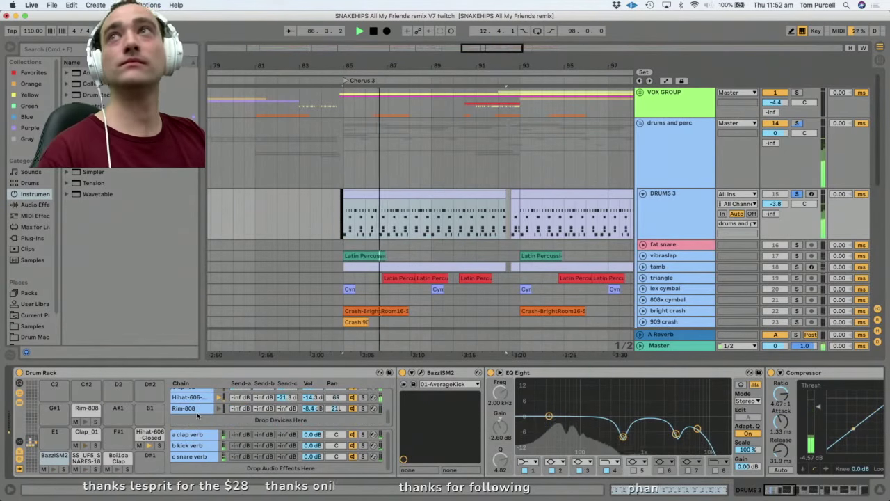
key("space")
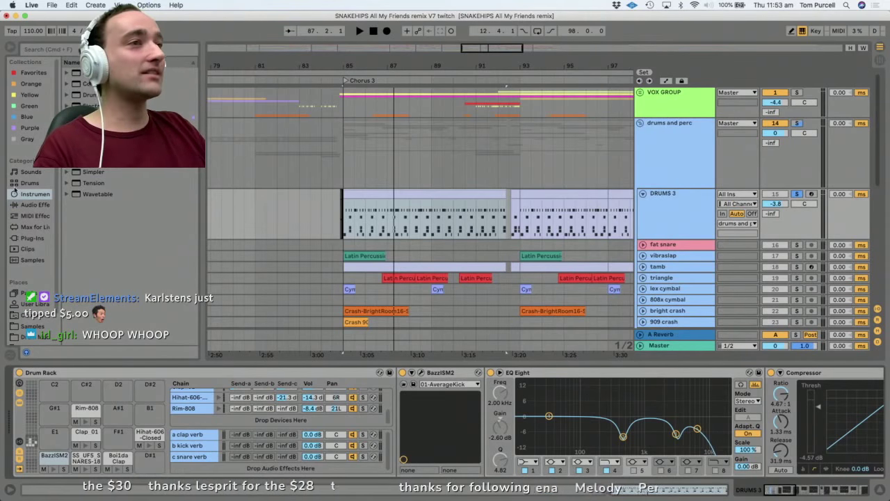
Preview the BazzISM2 kick pad again, then open the BazzISM2 plug-in window and place it over the Chorus 3 arrangement.
left_click(51, 470)
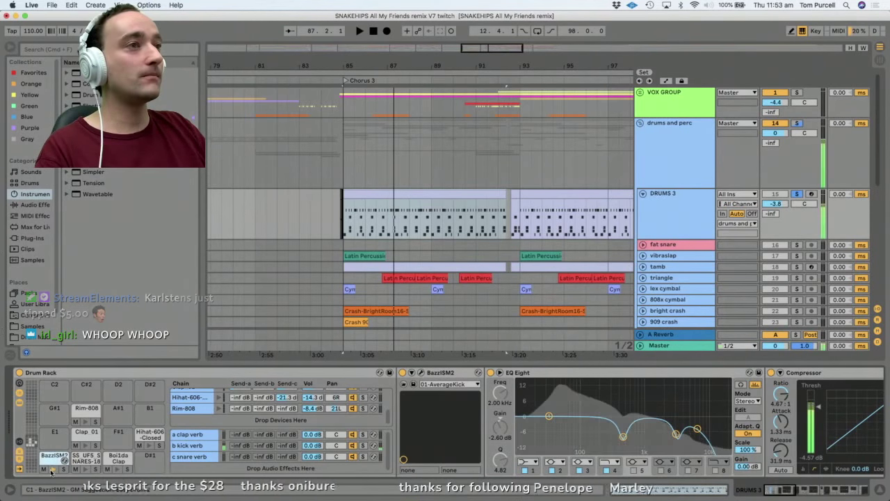
left_click(441, 376)
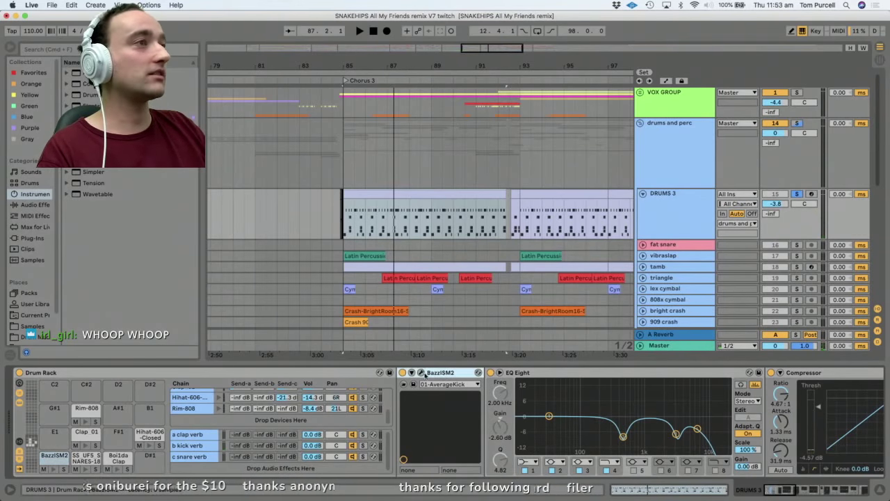
left_click(421, 374)
left_click_drag(452, 185, 498, 117)
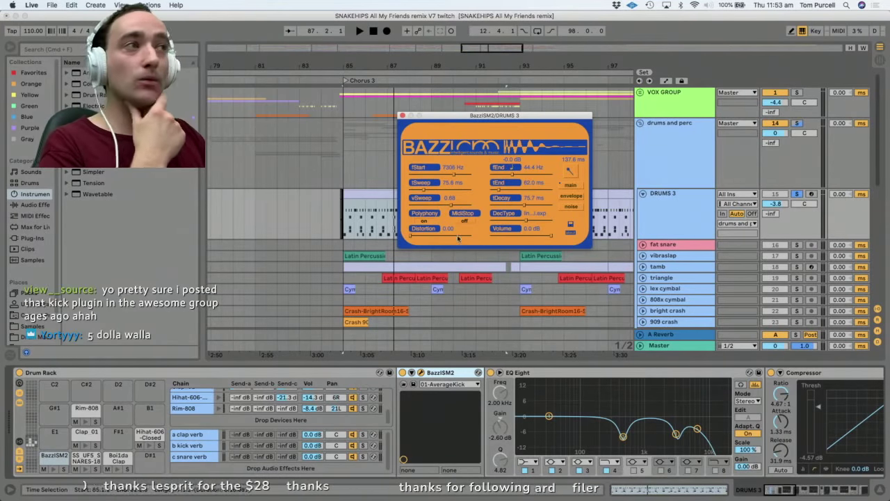
scroll(759, 256, "down", 5)
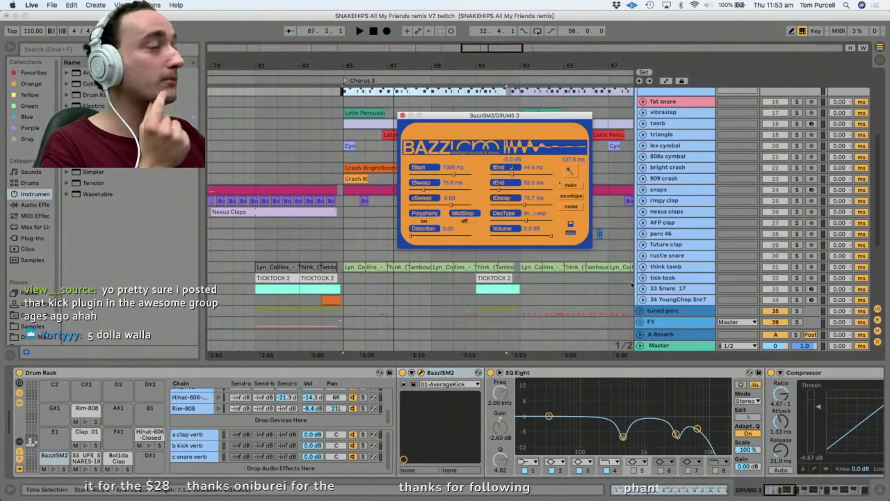
Move the BazzISM2 window over the Chorus 3 clips and briefly play the soloed DRUMS 3 beat from bar 85.
scroll(632, 285, "down", 4)
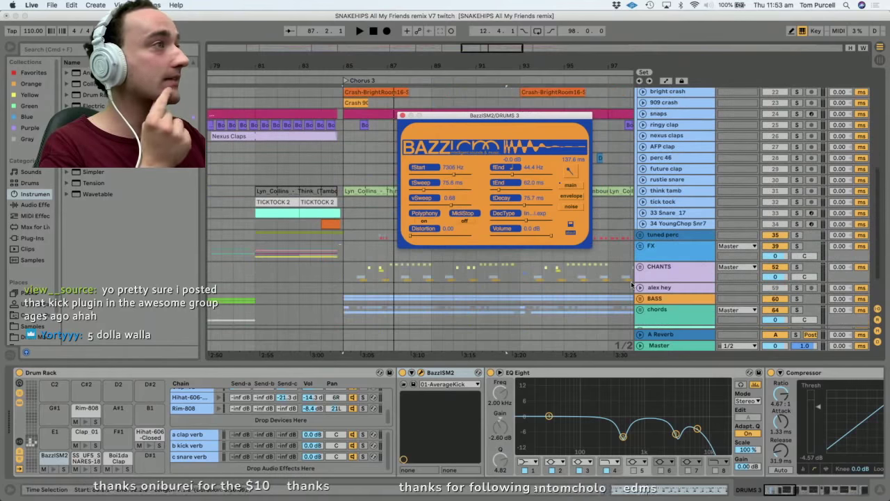
scroll(631, 286, "down", 2)
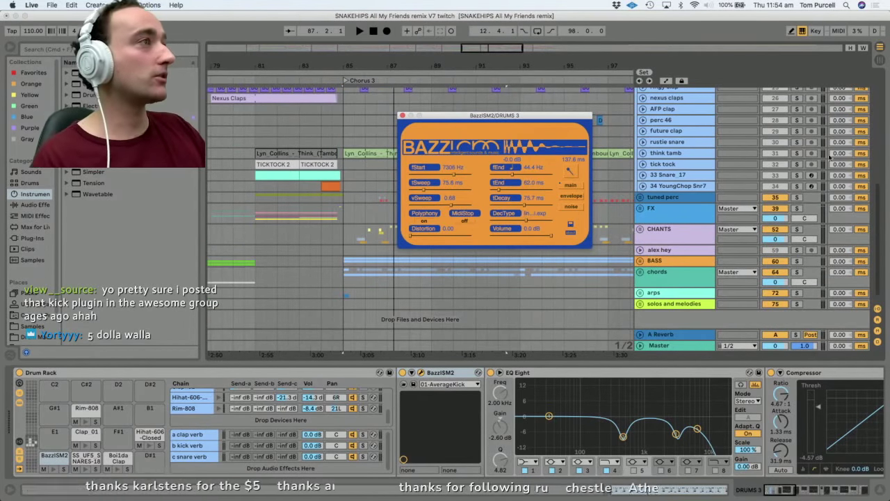
left_click_drag(480, 118, 445, 112)
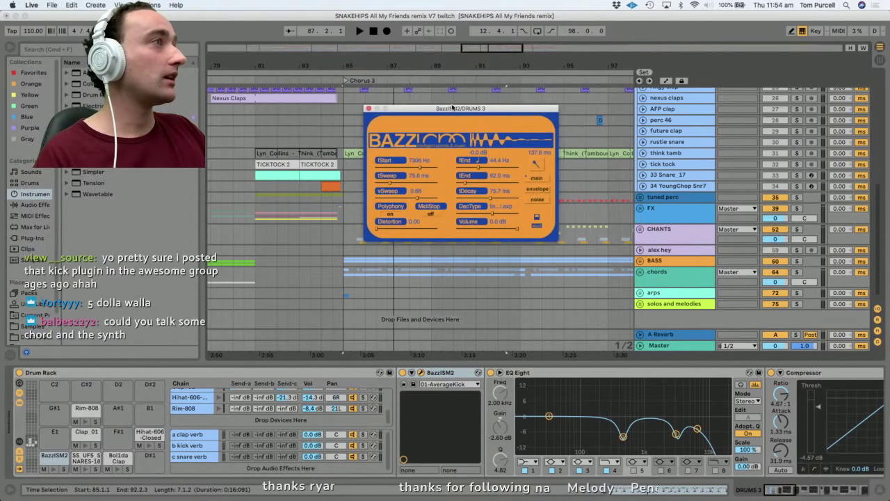
scroll(731, 147, "up", 6)
left_click(689, 139)
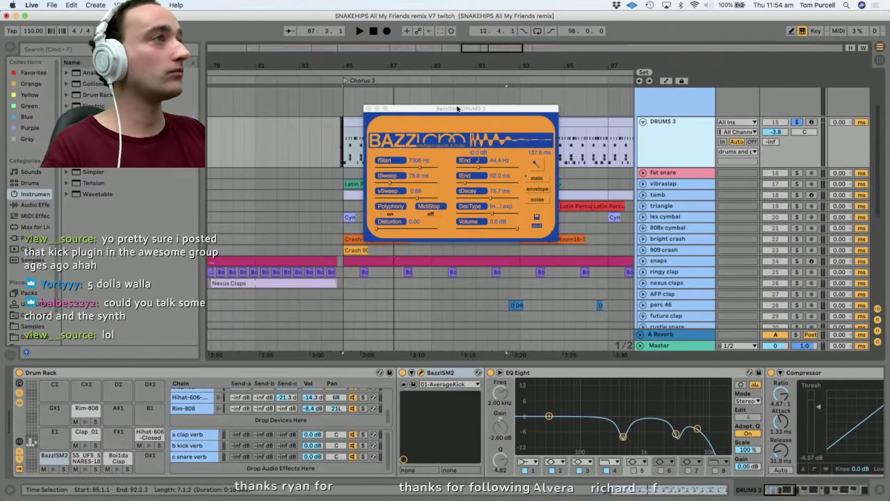
key("space")
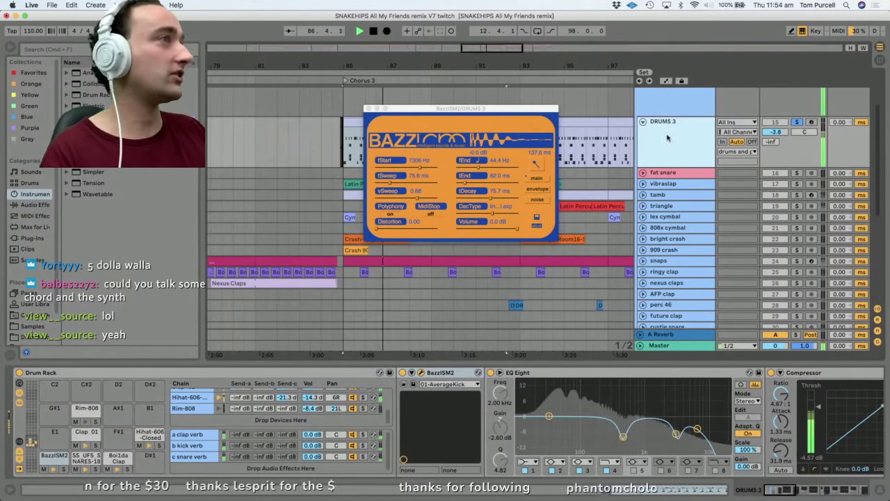
key("space")
left_click(376, 133)
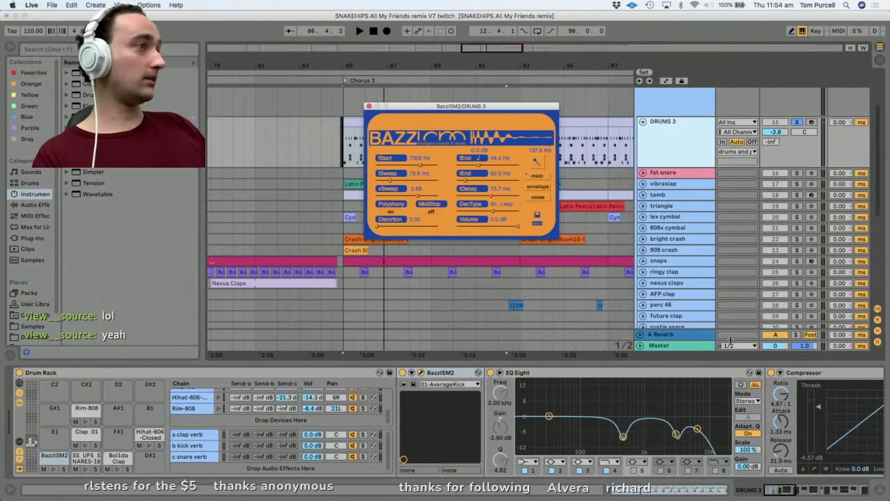
Collapse the kick chain's BazzISM2, first EQ Eight, Compressor, Saturator and last EQ Eight devices, keeping the Drum Rack in view.
left_click(715, 437)
mouse_move(787, 491)
left_mouse_down()
mouse_move(808, 491)
mouse_move(772, 491)
left_mouse_up()
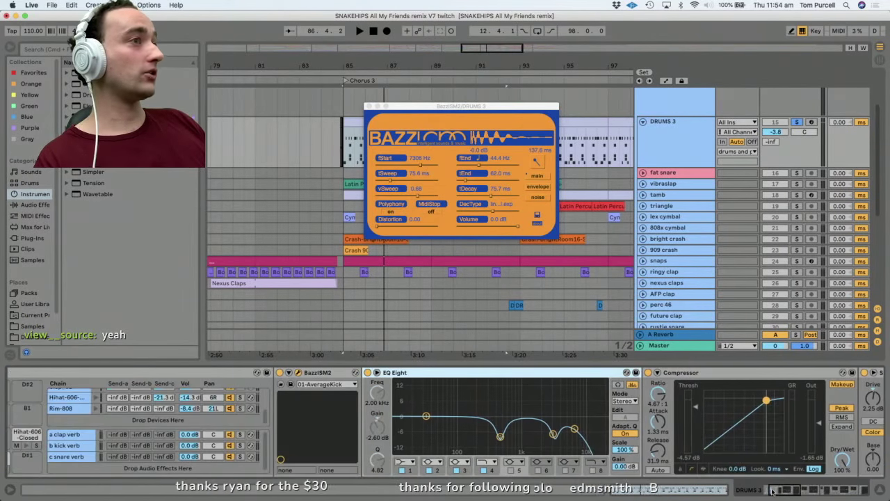
double_click(321, 374)
double_click(348, 374)
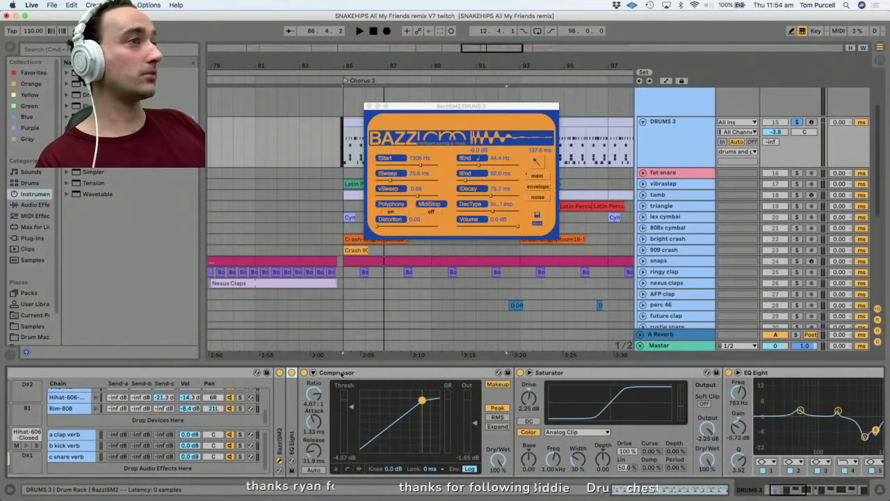
double_click(341, 374)
double_click(367, 374)
double_click(364, 373)
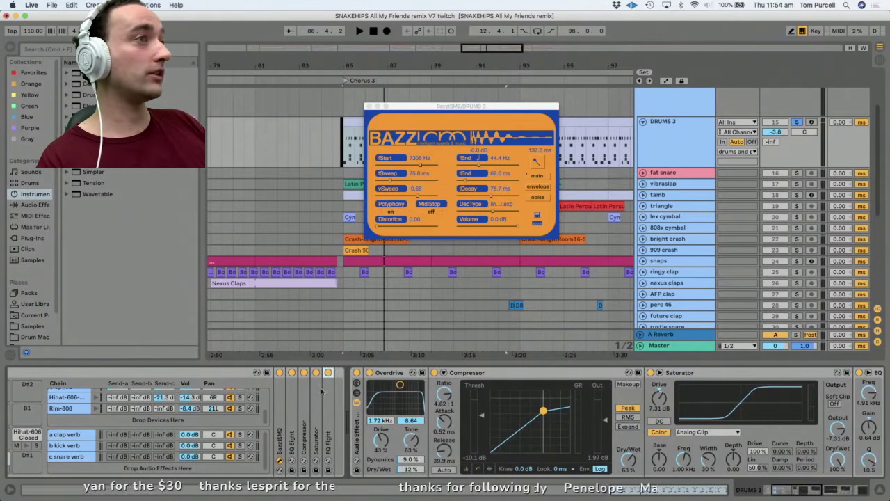
left_click_drag(792, 489, 779, 492)
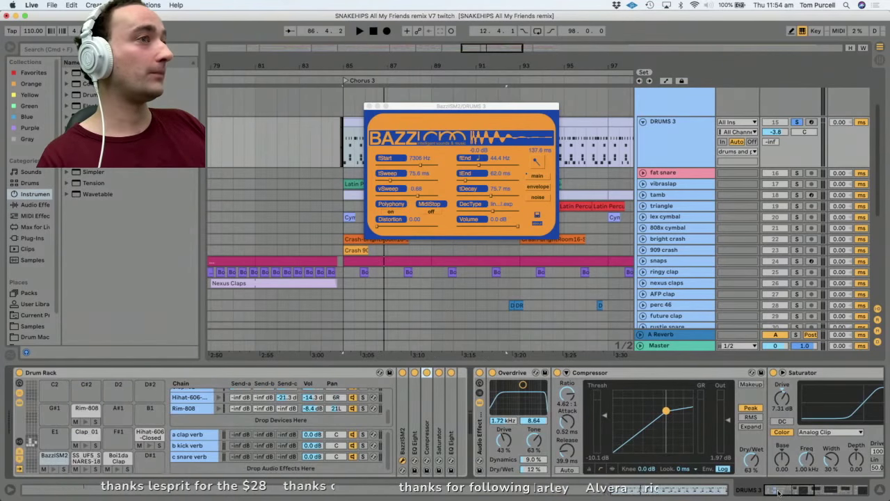
Switch between the SS_UF5_SNARES-18 and BazzISM2 pads to compare the device chains, ending on the snare.
left_click(82, 460)
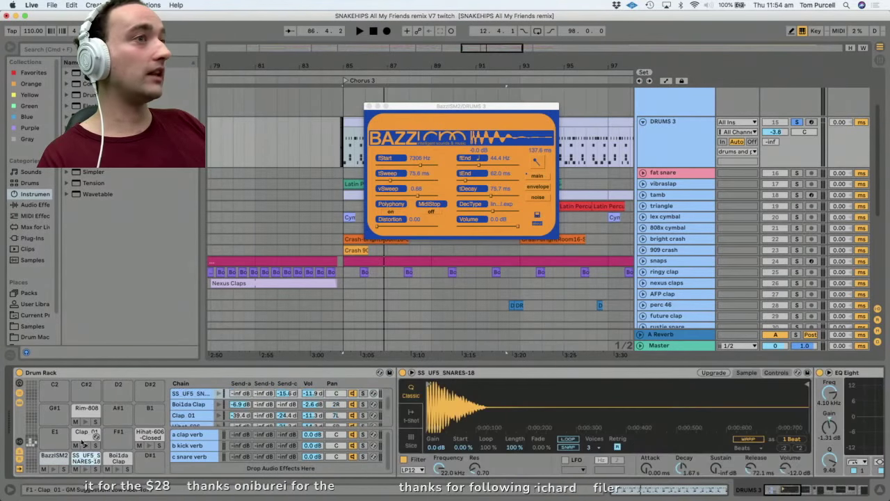
left_click(82, 443)
left_click(59, 461)
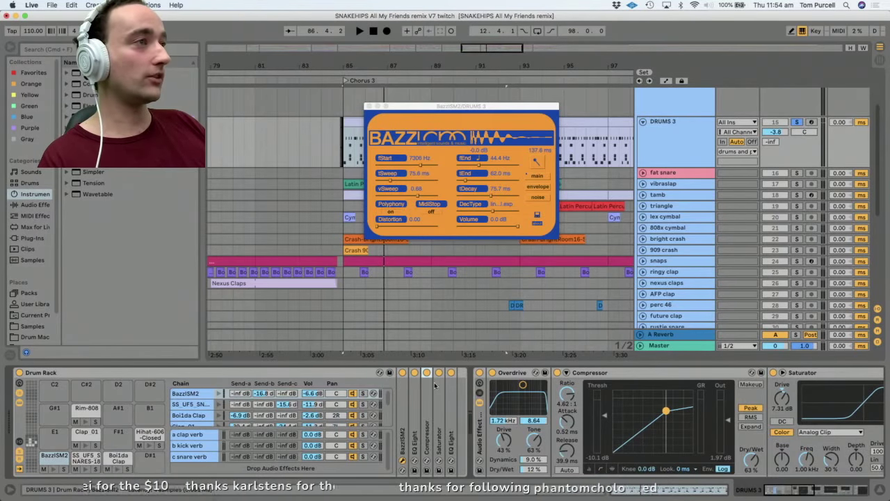
left_click(85, 461)
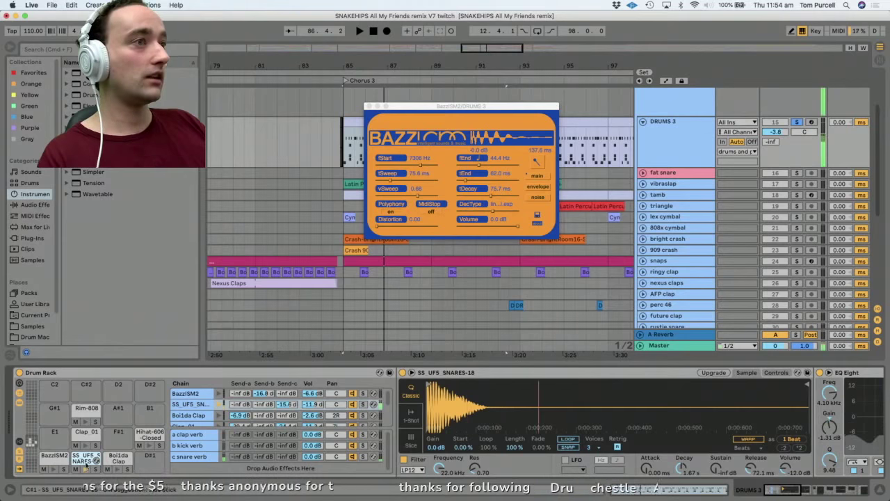
Collapse the SS_UF5_SNARES-18 Simpler to reveal the snare's EQ Eight and preview the snare pad through it.
left_click(448, 374)
double_click(448, 374)
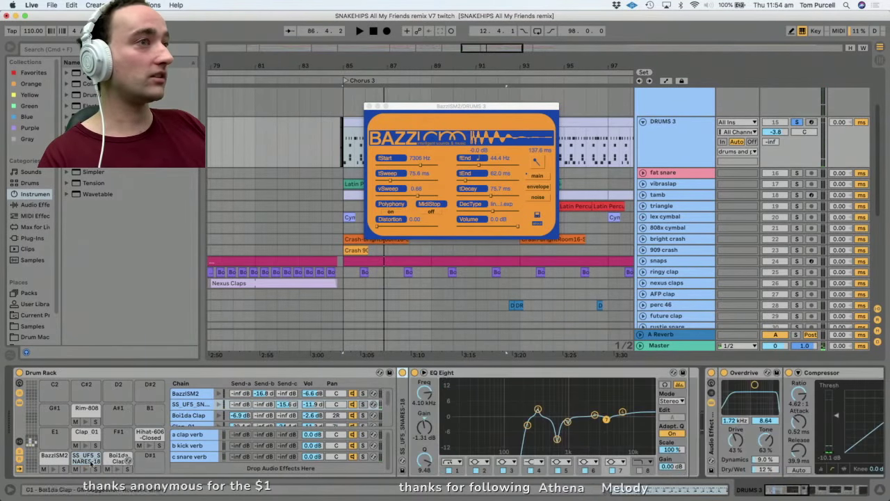
left_click(85, 469)
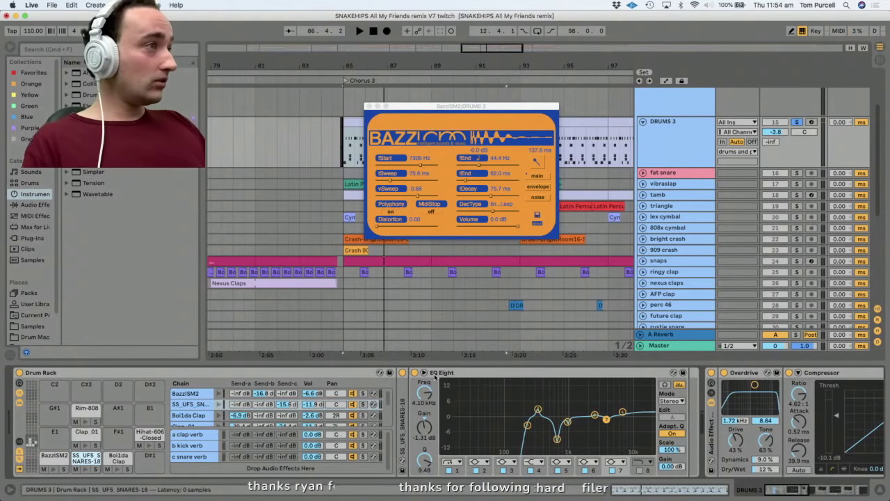
left_click(85, 470)
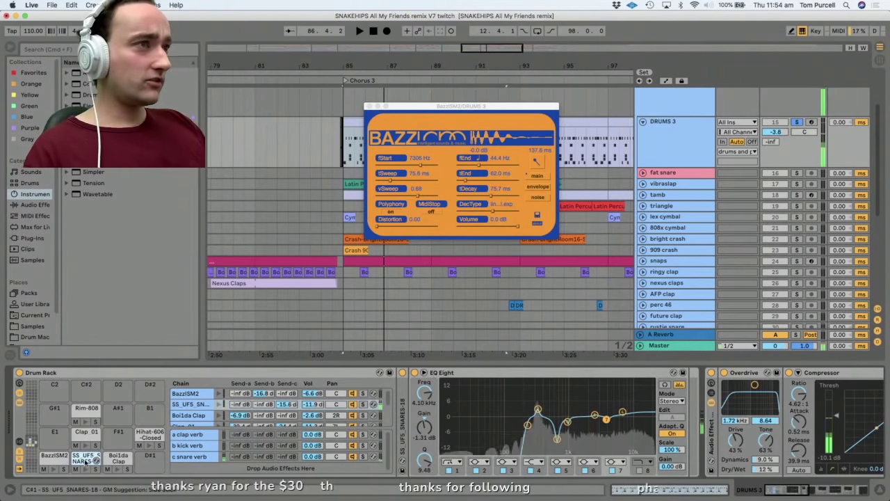
double_click(83, 459)
left_click(87, 461)
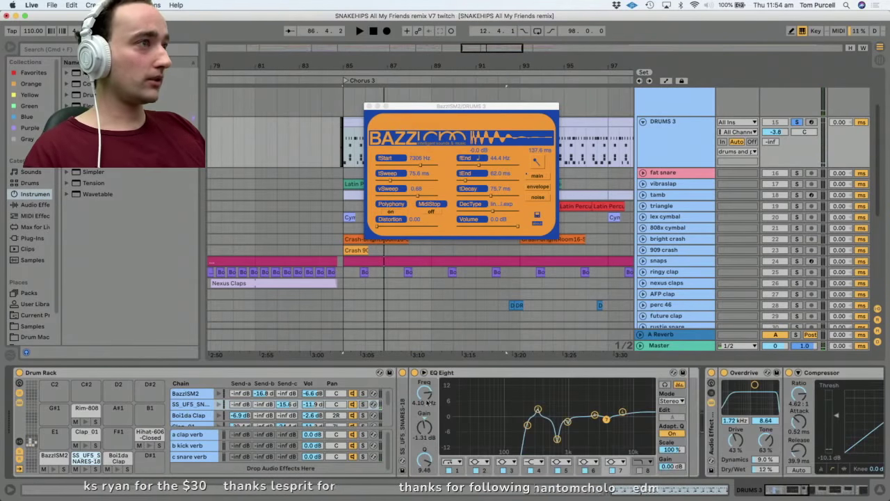
Examine the snare's attack by zooming into and back out of the expanded Simpler's waveform.
left_click_drag(460, 390, 460, 428)
scroll(619, 407, "down", 6)
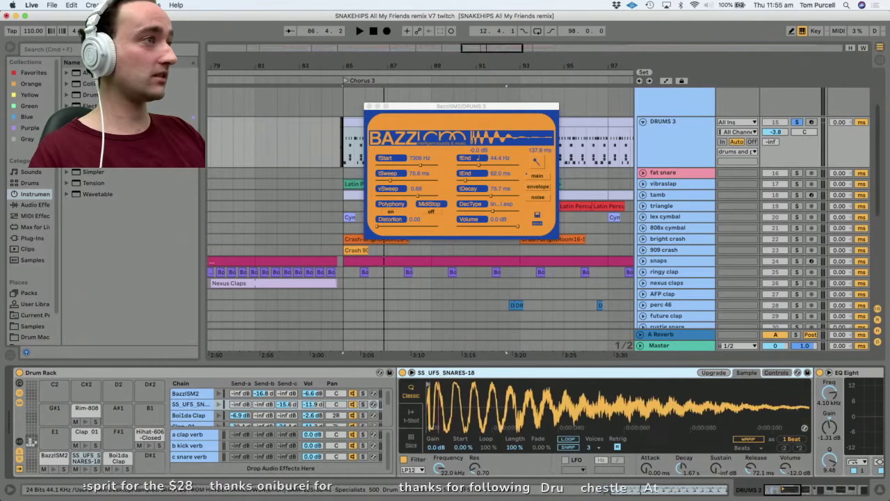
scroll(619, 407, "up", 5)
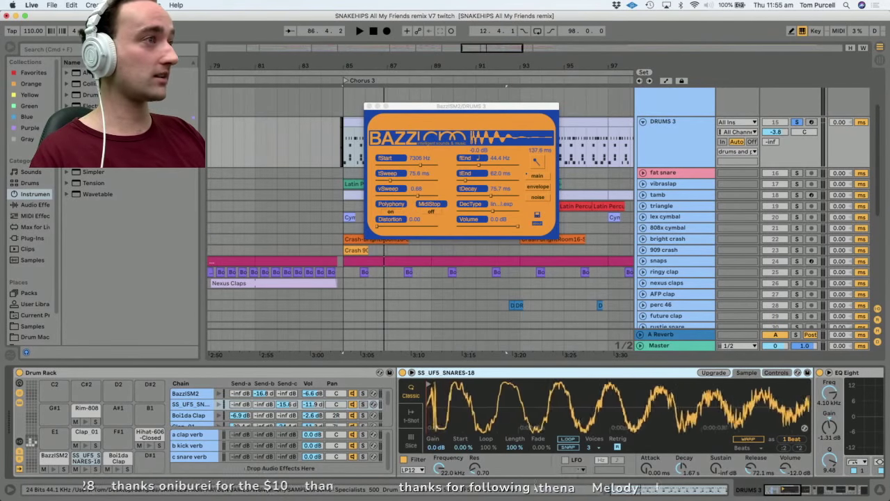
scroll(619, 407, "down", 6)
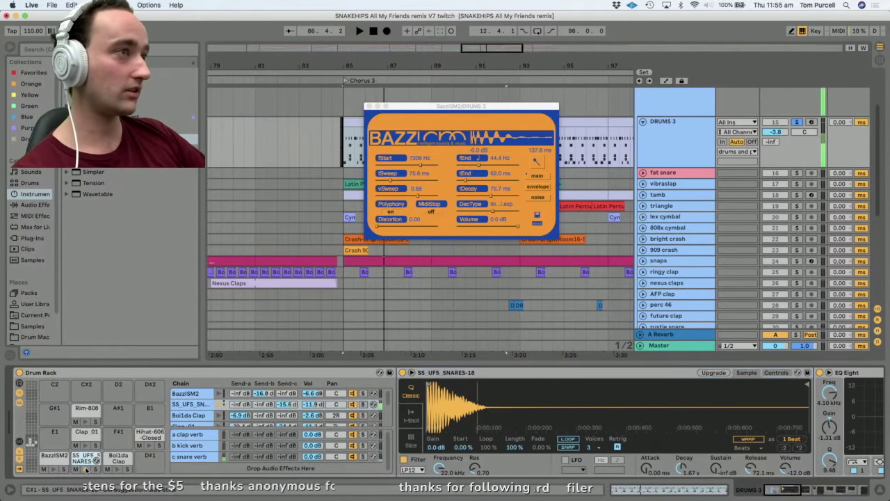
Collapse the snare's Simpler again, leaving its EQ Eight unfolded.
double_click(452, 373)
double_click(460, 373)
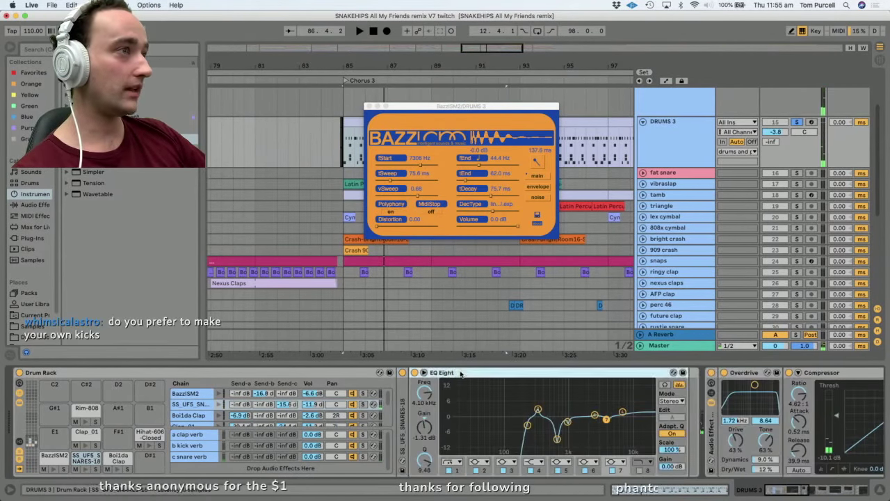
double_click(413, 394)
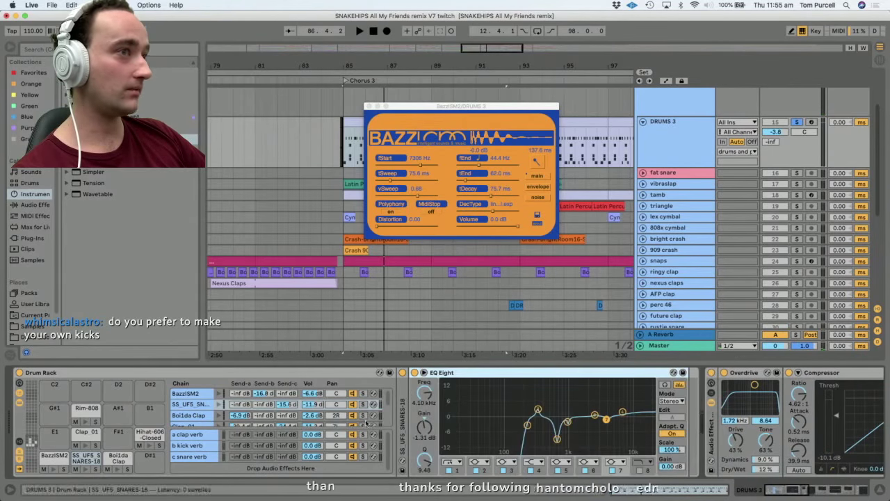
Select the BazzISM2 kick pad in the Drum Rack and preview the kick twice.
left_click(52, 467)
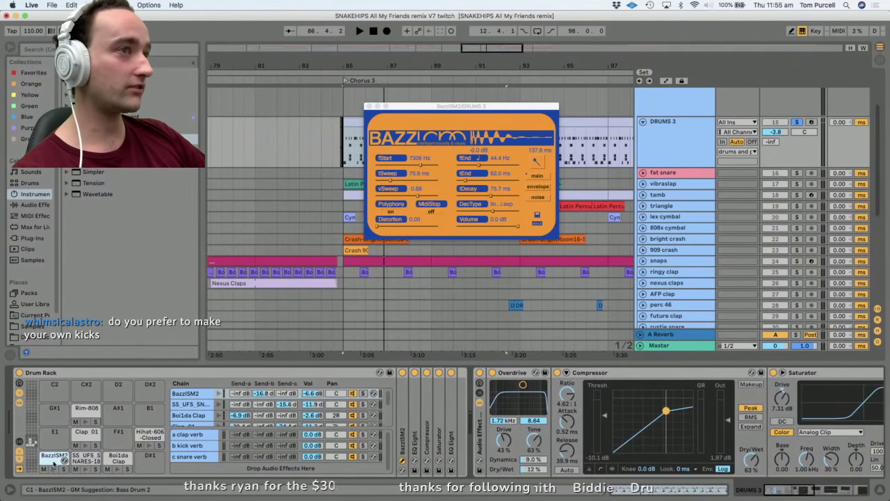
left_click(54, 470)
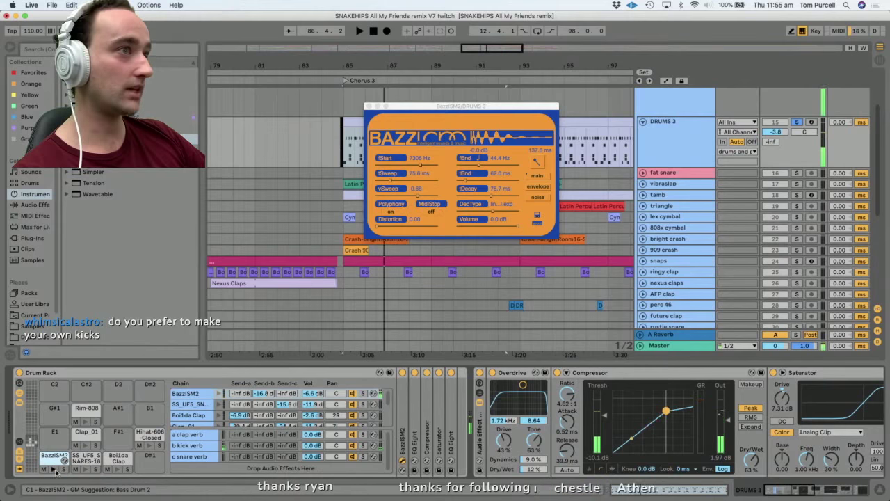
left_click(53, 471)
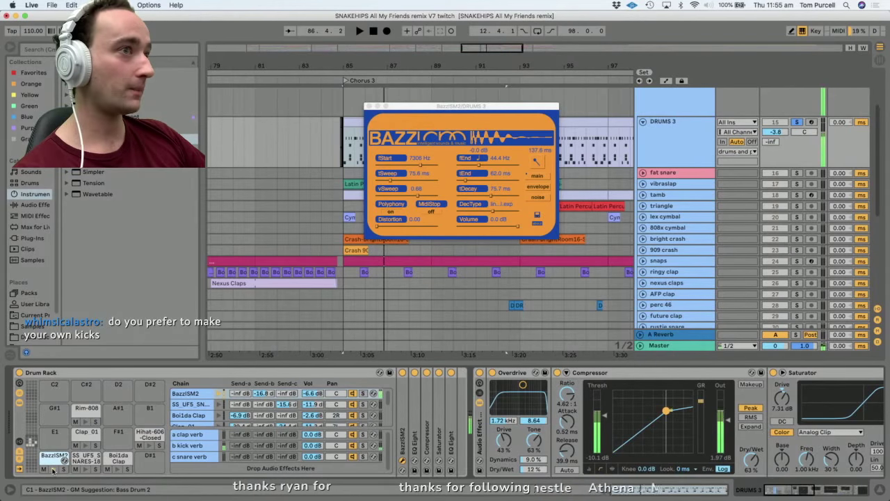
Unfold and refold the kick chain's EQ Eight, Compressor, Saturator and final EQ Eight one after another to examine each setting.
double_click(417, 386)
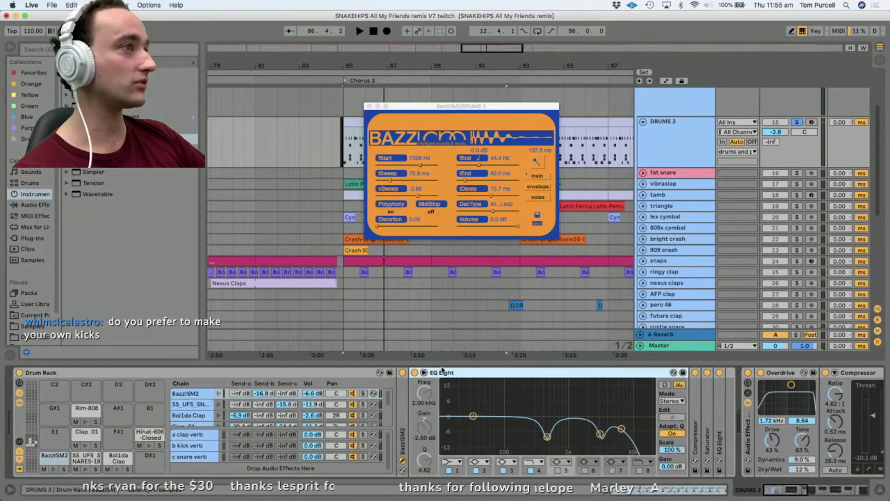
double_click(445, 372)
left_click(424, 388)
left_click(424, 387)
double_click(453, 372)
double_click(440, 388)
double_click(467, 376)
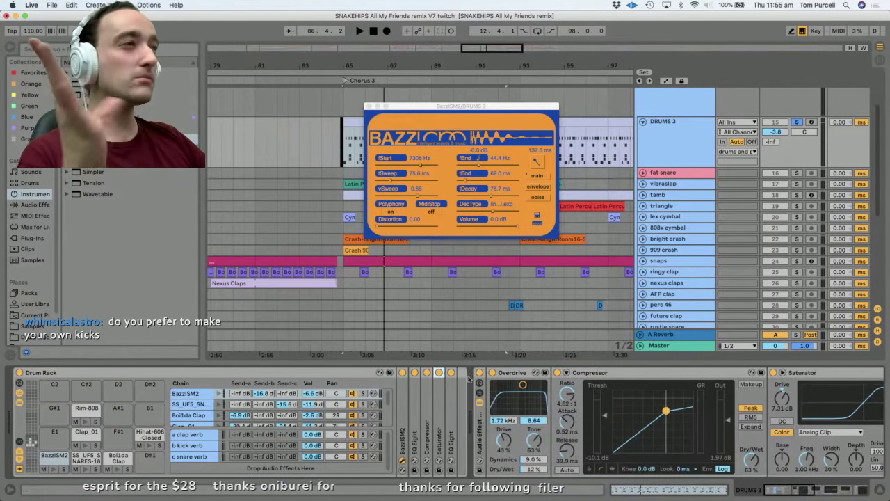
double_click(451, 388)
double_click(473, 375)
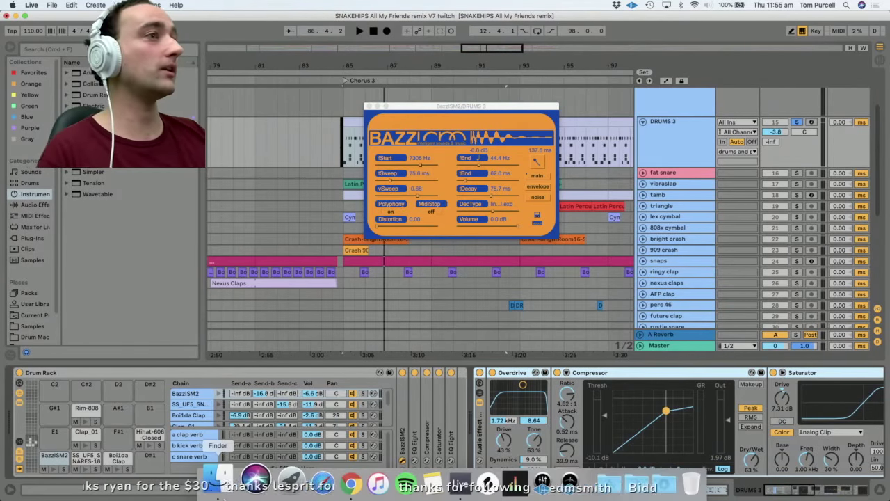
Preview the BazzISM2 kick pad again, then bring its plug-in window forward and nudge it slightly upward.
left_click(54, 469)
left_click(54, 470)
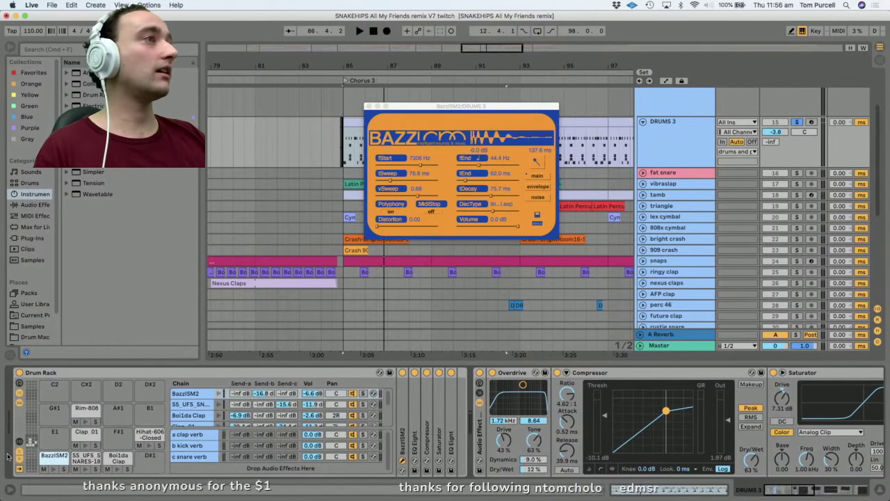
left_click(556, 236)
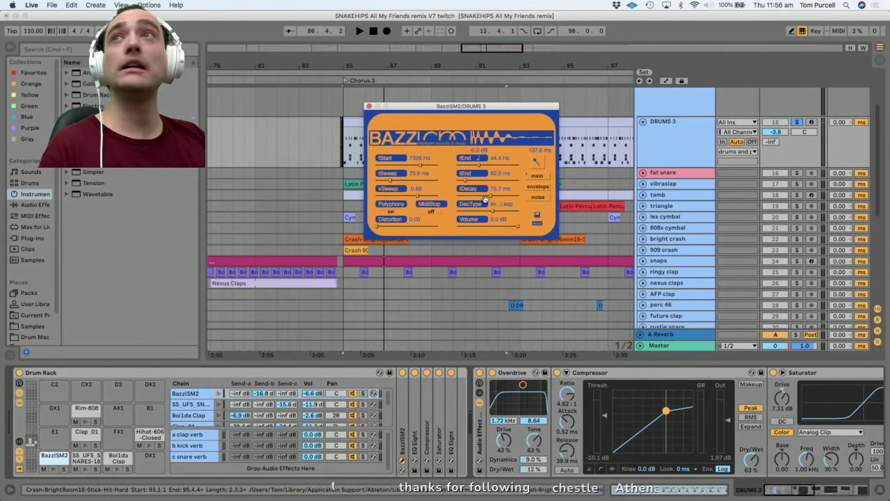
left_click_drag(466, 108, 466, 101)
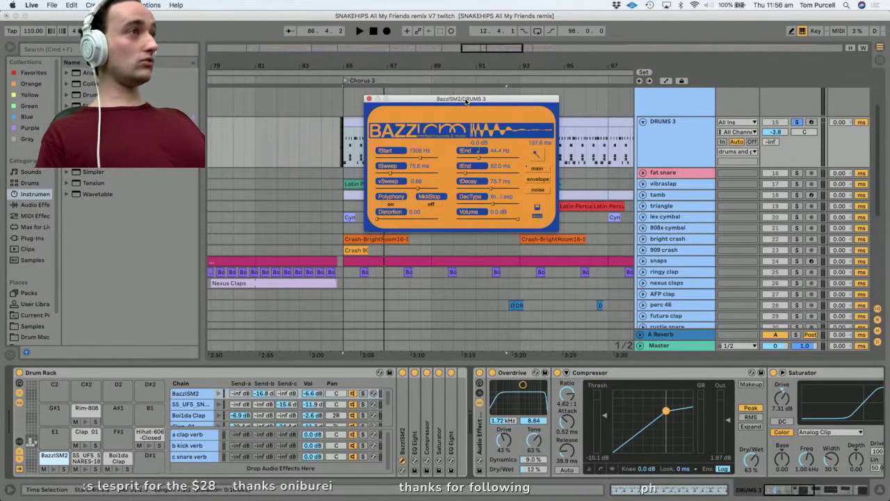
left_click_drag(465, 100, 463, 102)
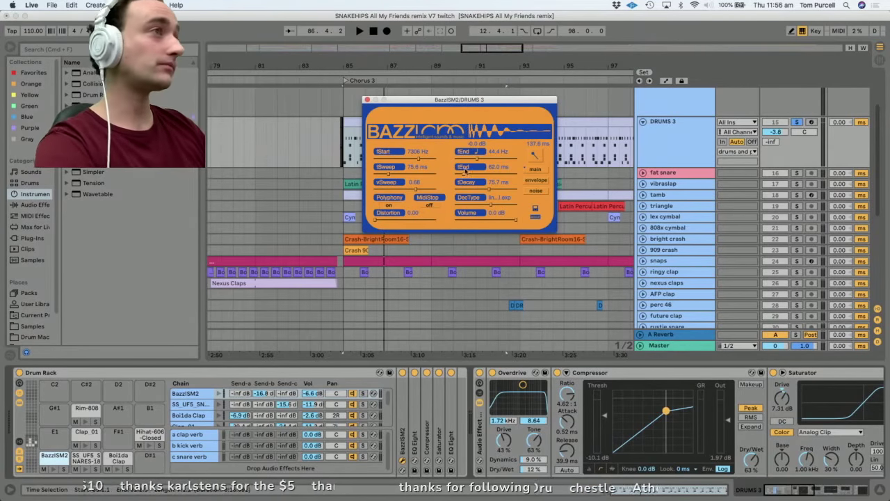
Play DRUMS 3 briefly from bar 90 and view the Drum Rack's return chains down to c snare verb.
left_click(459, 98)
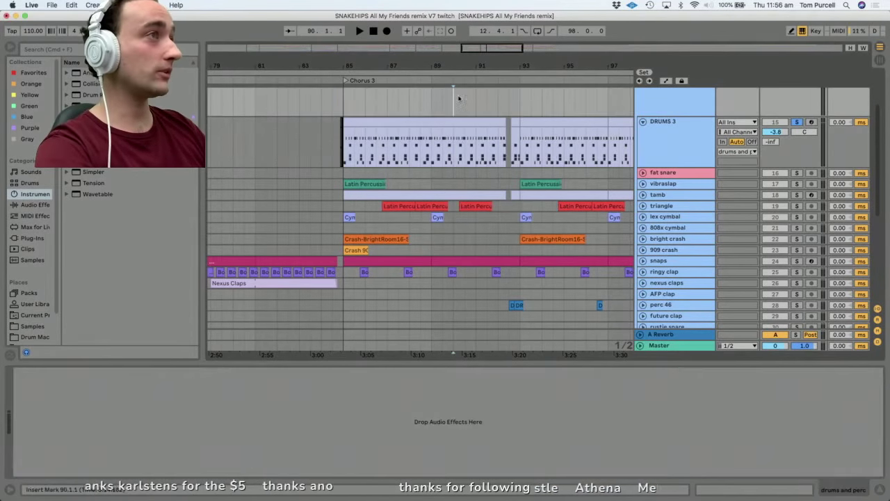
left_click(571, 167)
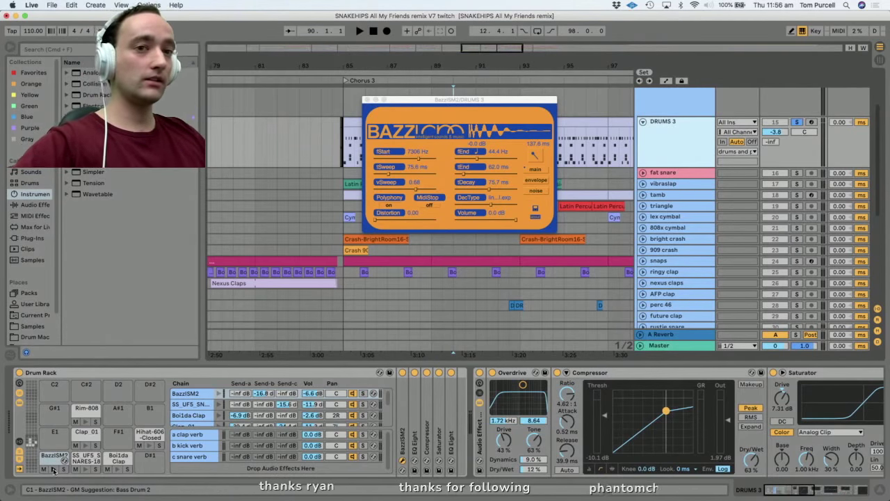
key("space")
left_click(198, 436)
left_click(197, 446)
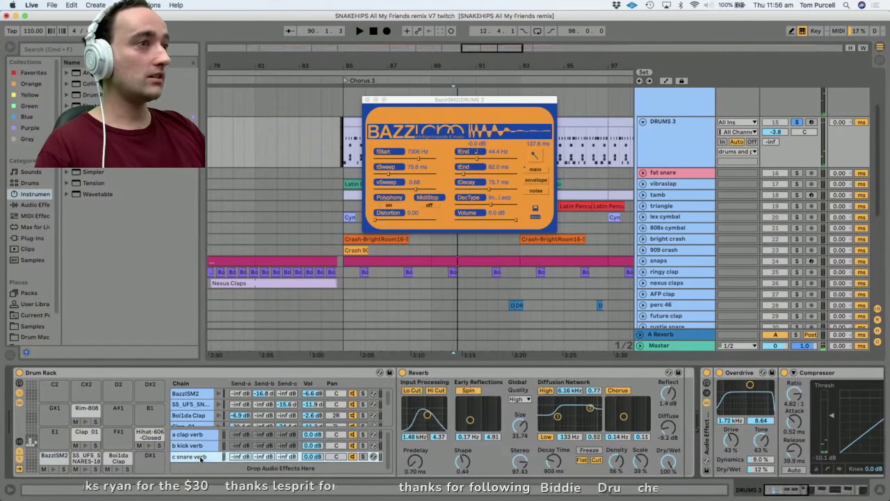
Cycle through the Drum Rack's c snare verb, b kick verb and a clap verb return chains to compare their Reverb settings.
left_click(198, 457)
key("Up")
key("Up")
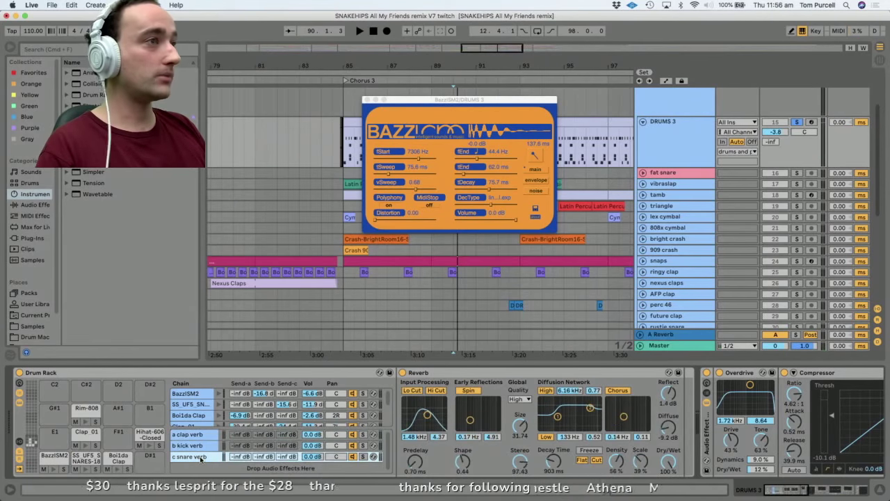
key("Up")
key("Up")
key("Down")
key("Down")
key("Up")
key("Up")
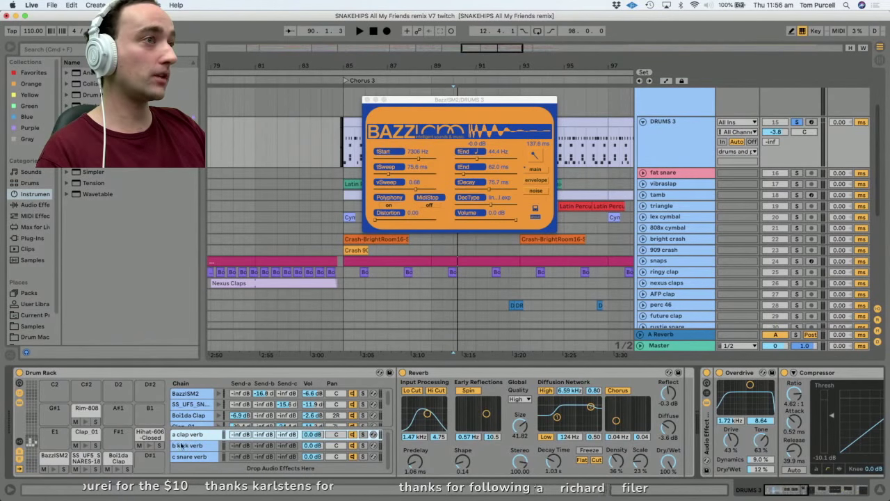
Compare the kick, snare and clap reverb returns again, then review the drum chains' send levels down to Rim-808.
left_click(182, 446)
left_click(187, 456)
left_click(193, 445)
left_click(193, 434)
left_click(193, 445)
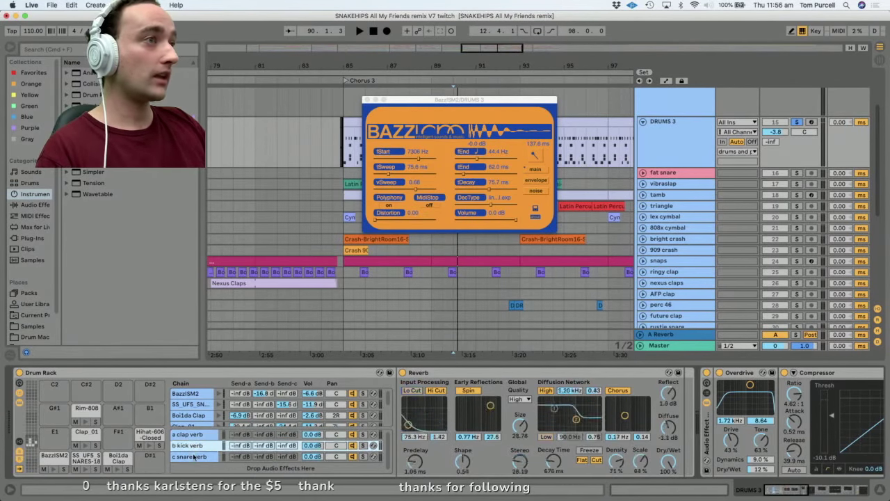
key("Down")
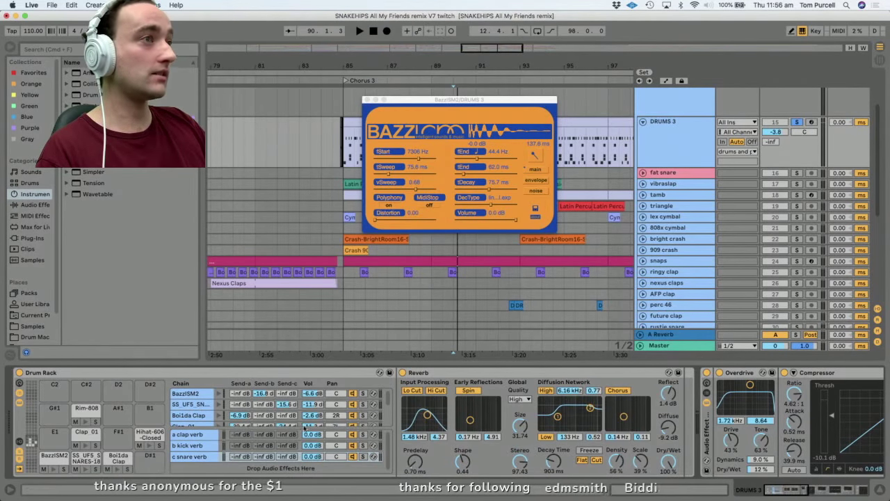
scroll(388, 401, "down", 2)
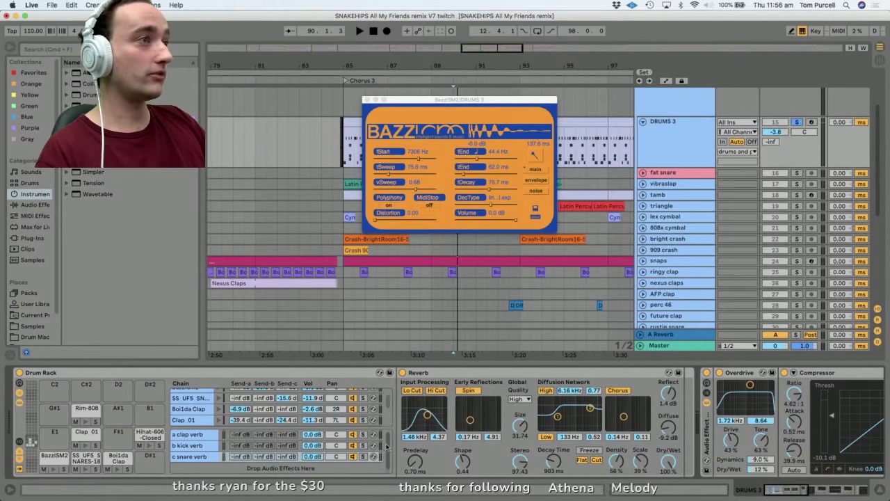
scroll(389, 407, "down", 2)
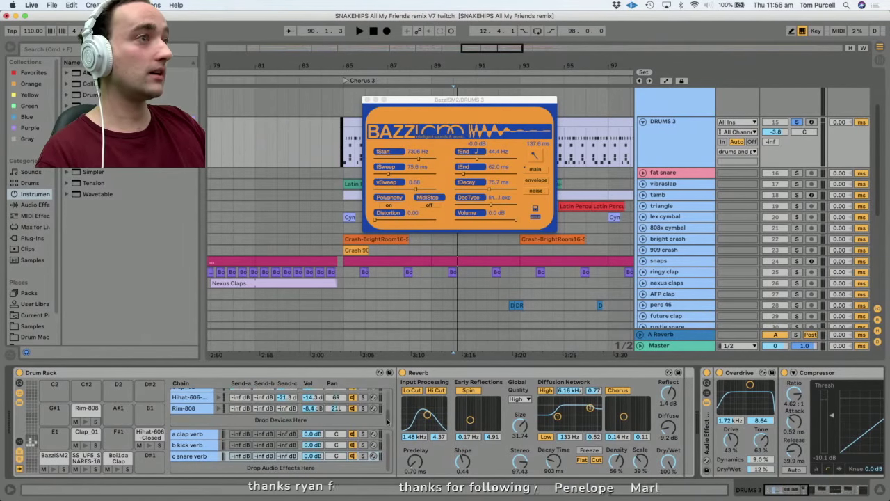
scroll(388, 407, "up", 4)
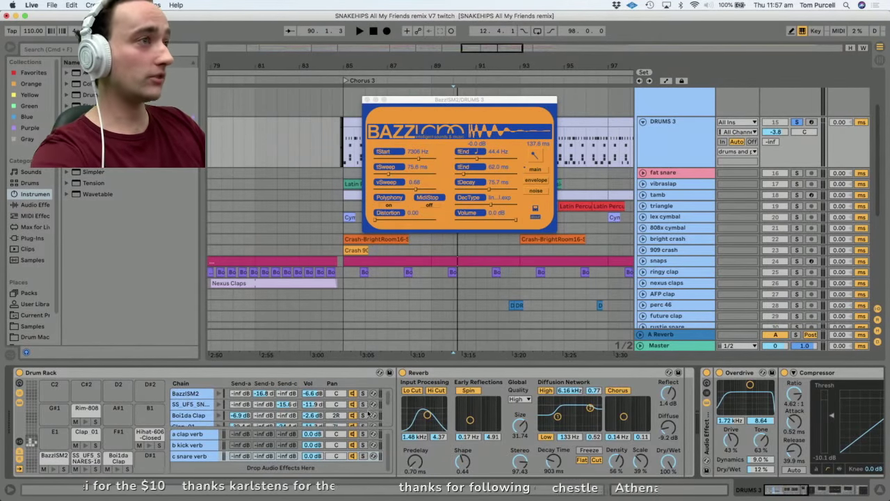
Recheck the Reverb settings on the b kick verb, a clap verb and c snare verb returns, ending on a clap verb.
left_click(199, 445)
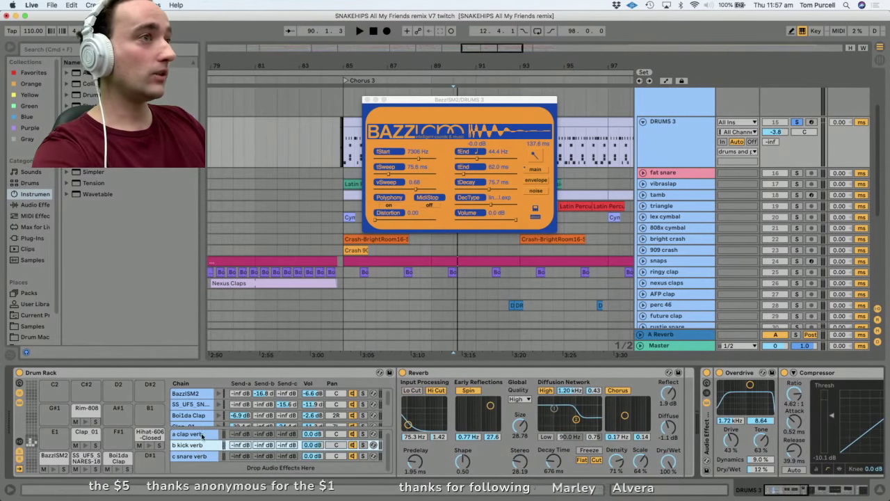
left_click(200, 434)
left_click(200, 445)
left_click(200, 455)
left_click(198, 445)
left_click(196, 435)
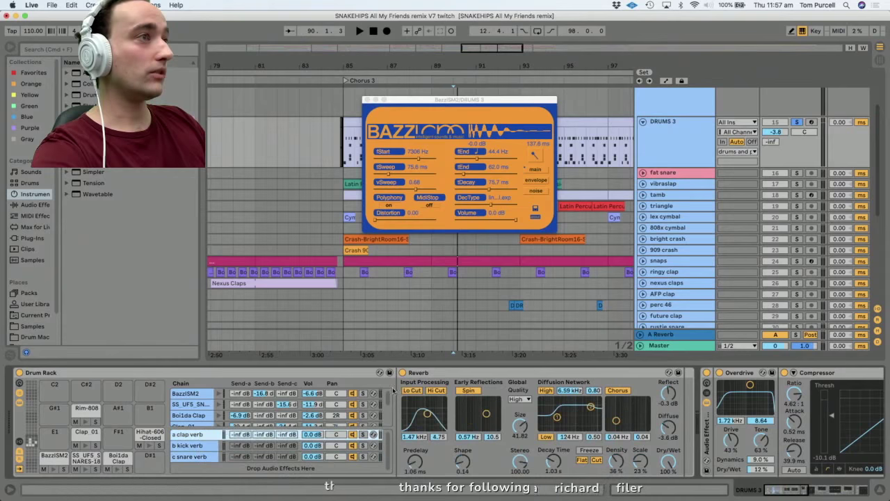
Look through the send, volume and pan values of all drum chains from BazzISM2 down to Rim-808.
left_click_drag(388, 395, 389, 406)
scroll(388, 411, "down", 2)
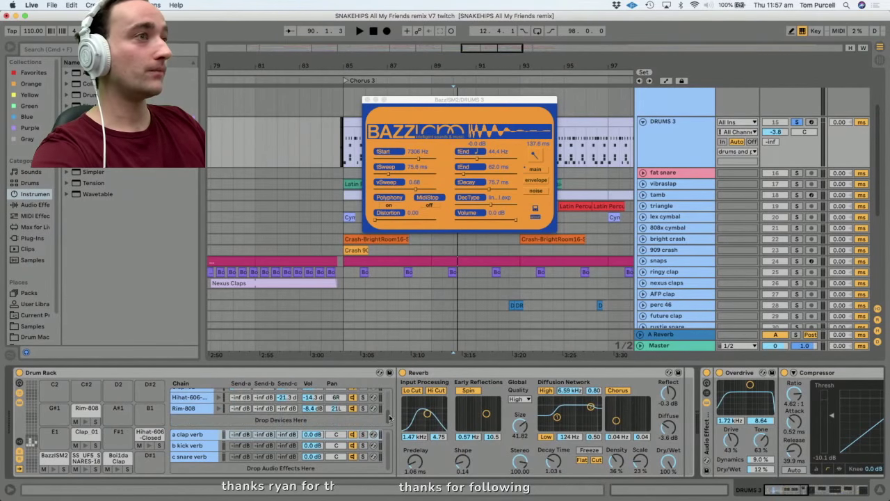
scroll(390, 414, "up", 5)
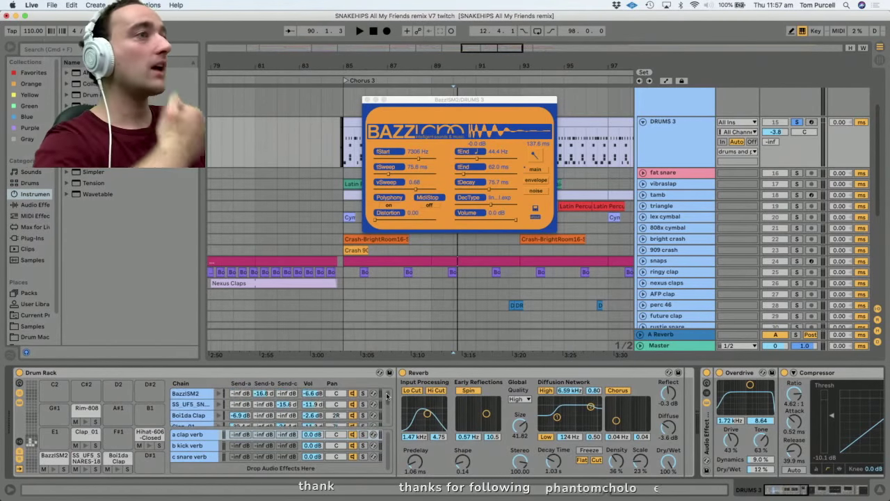
scroll(334, 403, "down", 4)
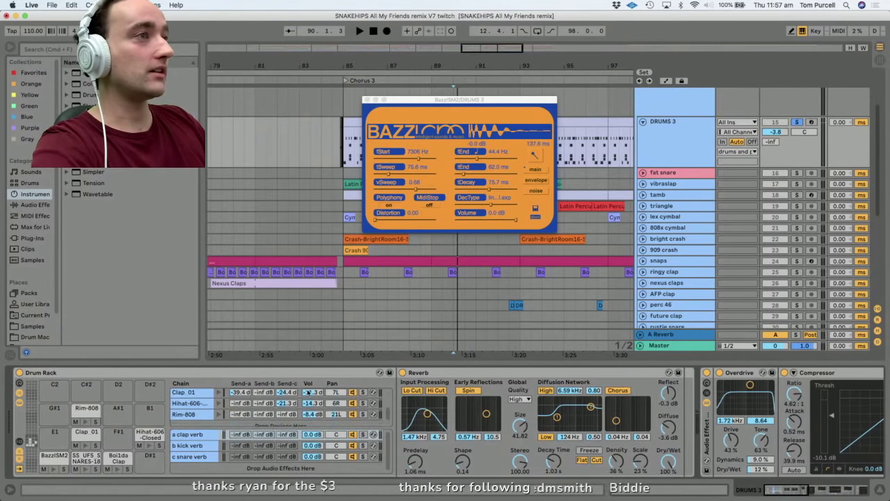
scroll(388, 404, "up", 4)
mouse_move(388, 402)
left_mouse_down()
mouse_move(388, 417)
mouse_move(389, 395)
left_mouse_up()
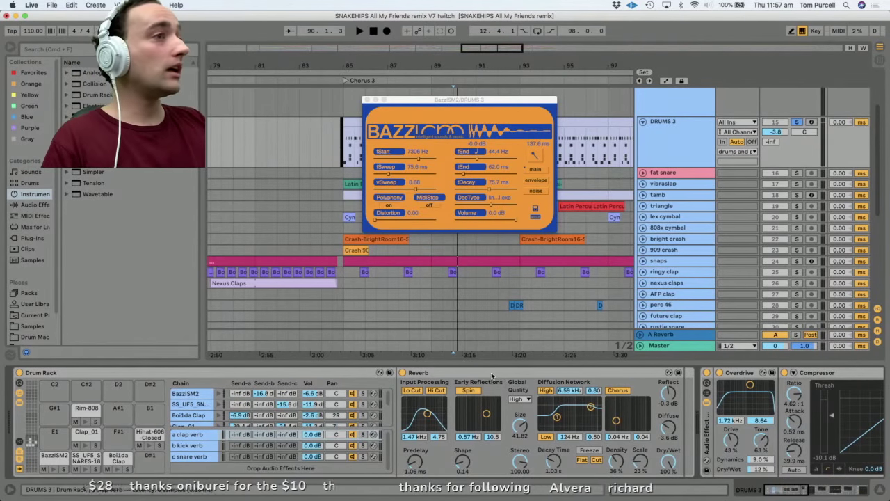
Display the a clap verb return chain and fold its Reverb device.
left_click(195, 447)
left_click(192, 434)
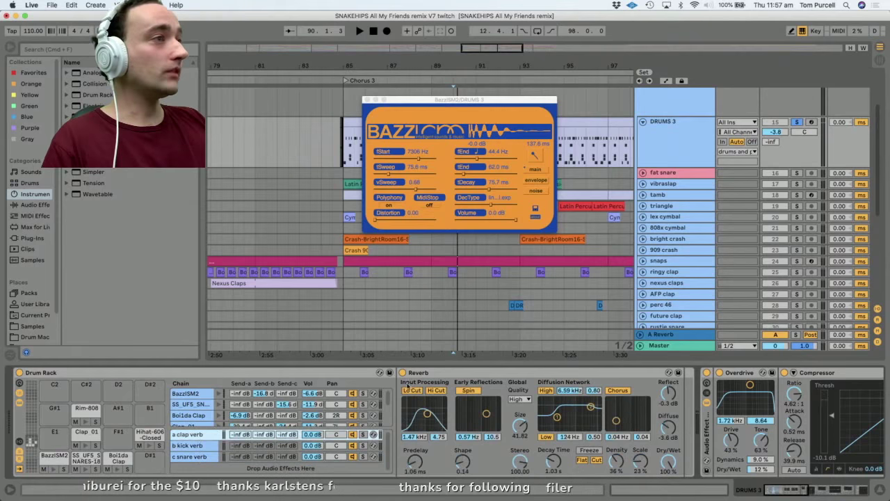
double_click(431, 374)
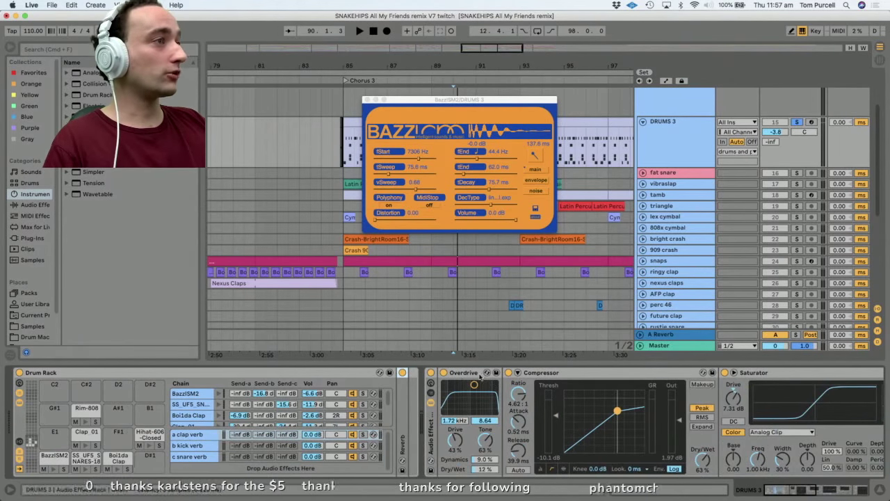
Examine the Overdrive, Compressor, Saturators and EQ Eight inside the Audio Effect Rack that follows the Drum Rack.
left_click(431, 425)
mouse_move(800, 492)
left_mouse_down()
mouse_move(863, 490)
mouse_move(807, 492)
left_mouse_up()
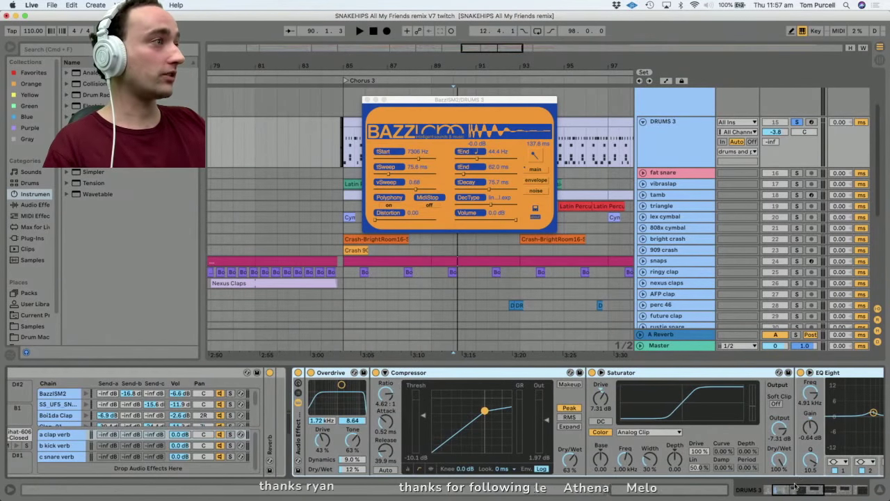
left_click_drag(797, 491, 824, 491)
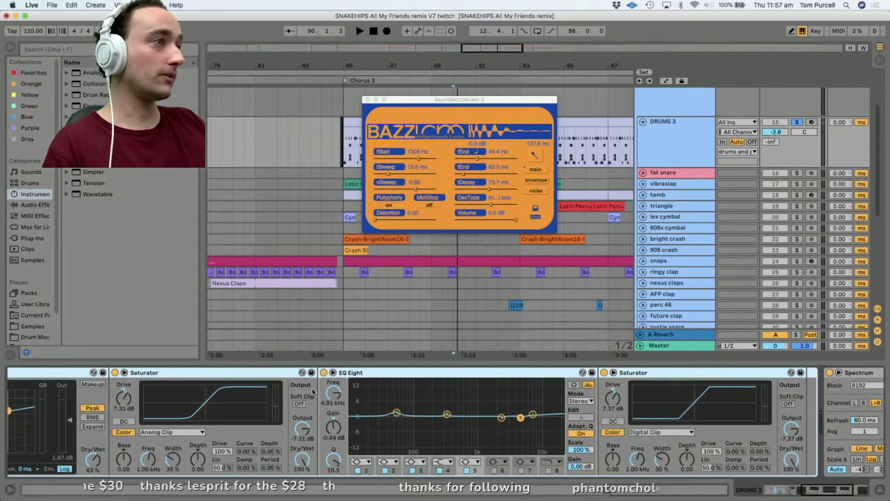
left_click(686, 381)
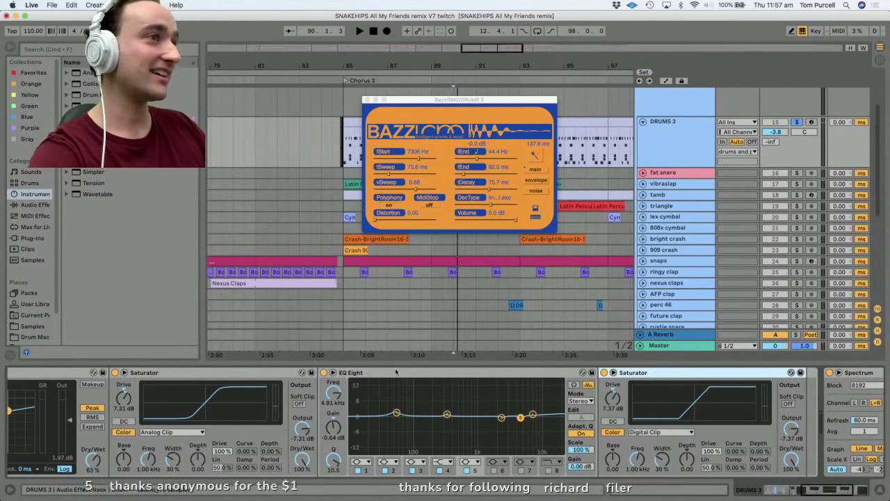
Fold both Saturators, the EQ Eight, the Compressor and the Overdrive in the Audio Effect Rack.
left_click(212, 373)
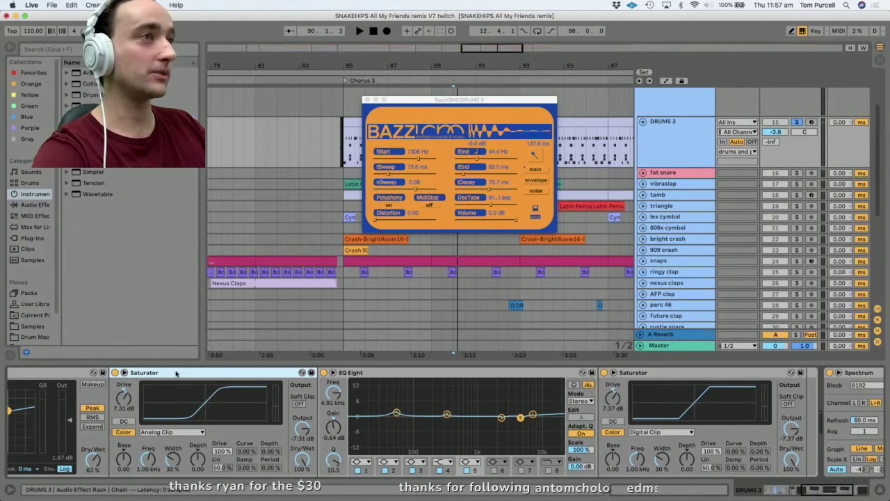
key("Delete")
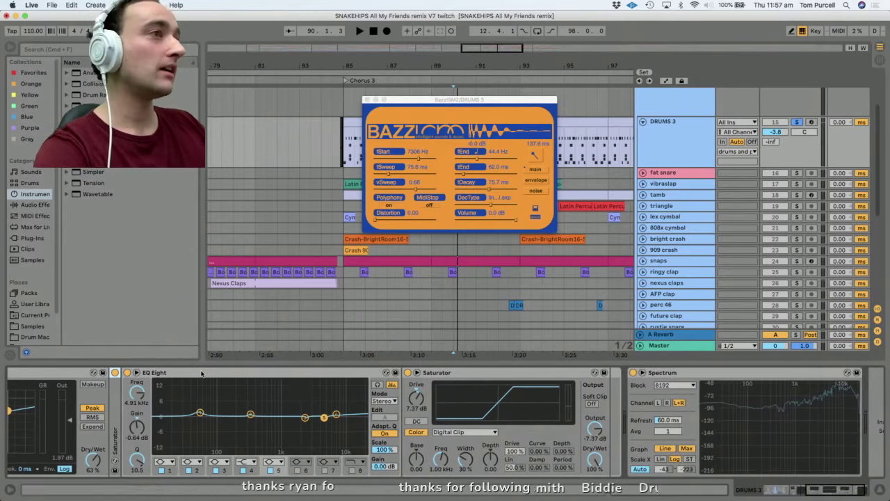
double_click(188, 374)
scroll(521, 416, "left", 5)
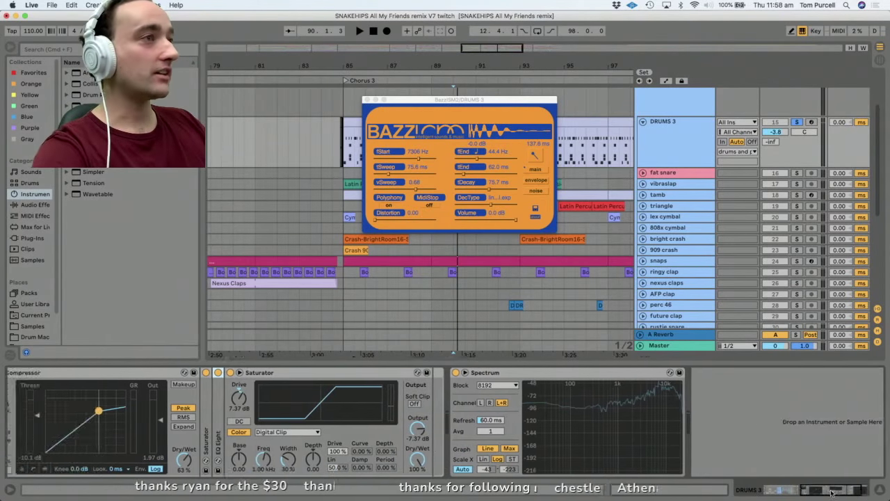
double_click(472, 372)
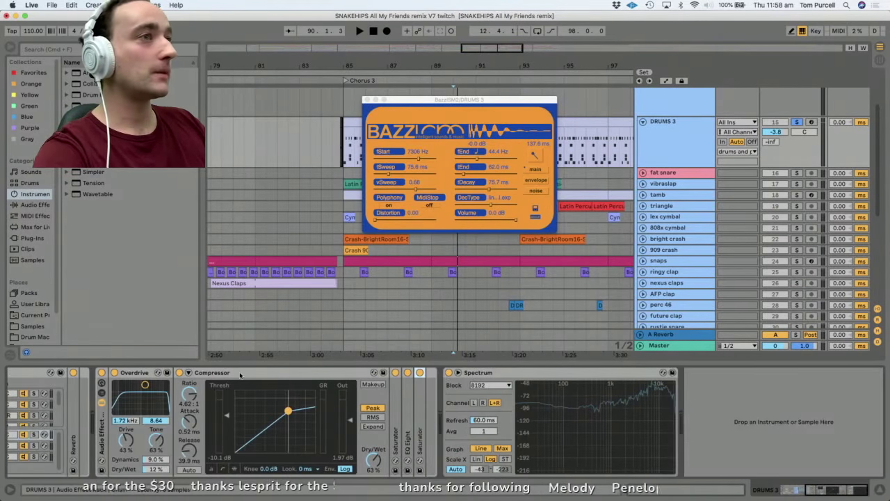
double_click(240, 374)
double_click(135, 373)
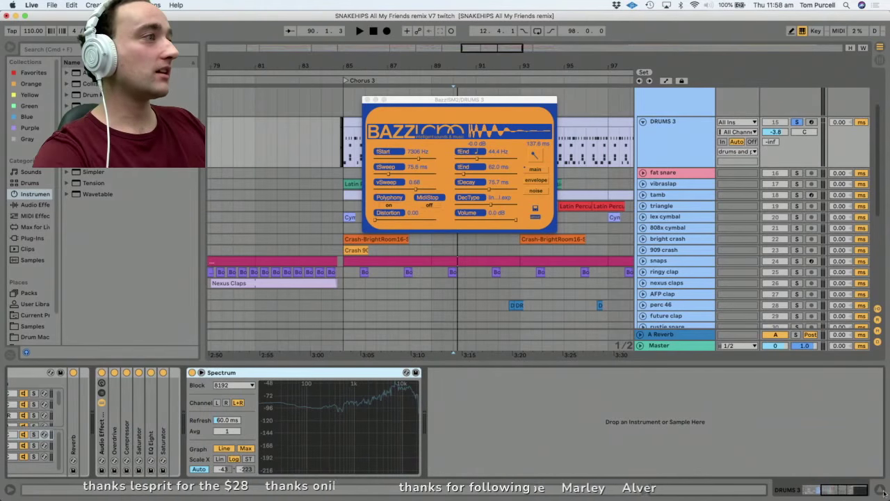
Select and compare the Boi1da Clap, Clap_01 and SS_UFS_SNARES-18 pads in the Drum Rack.
scroll(114, 449, "left", 5)
left_click(114, 458)
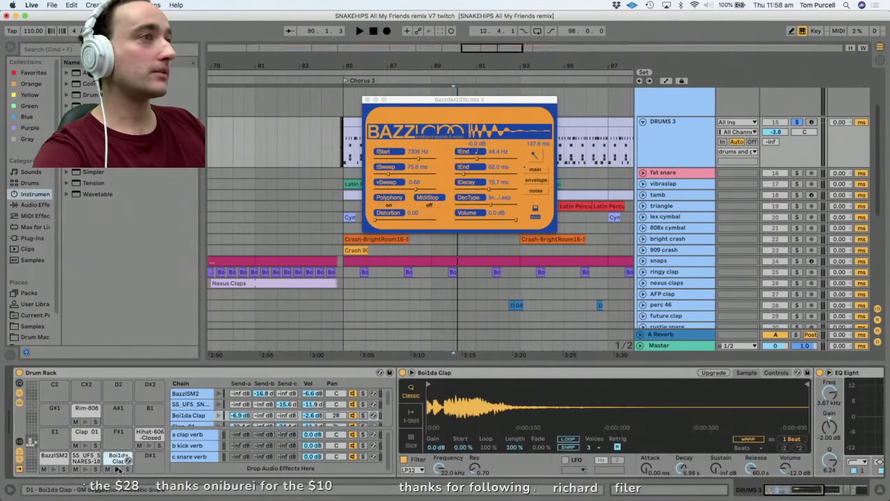
left_click(87, 437)
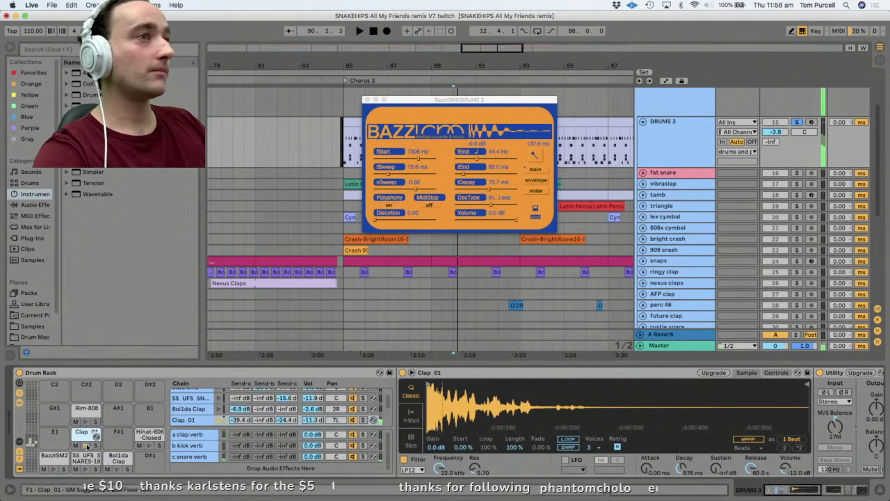
left_click(118, 457)
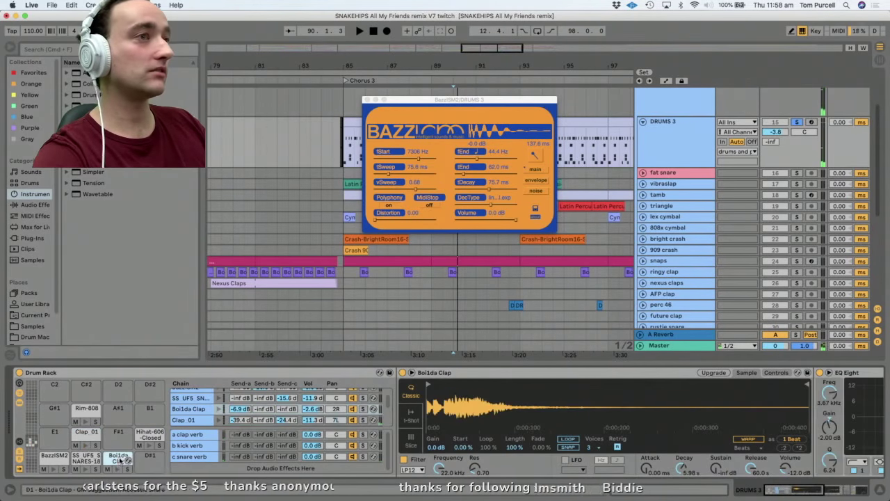
left_click(87, 457)
left_click(86, 435)
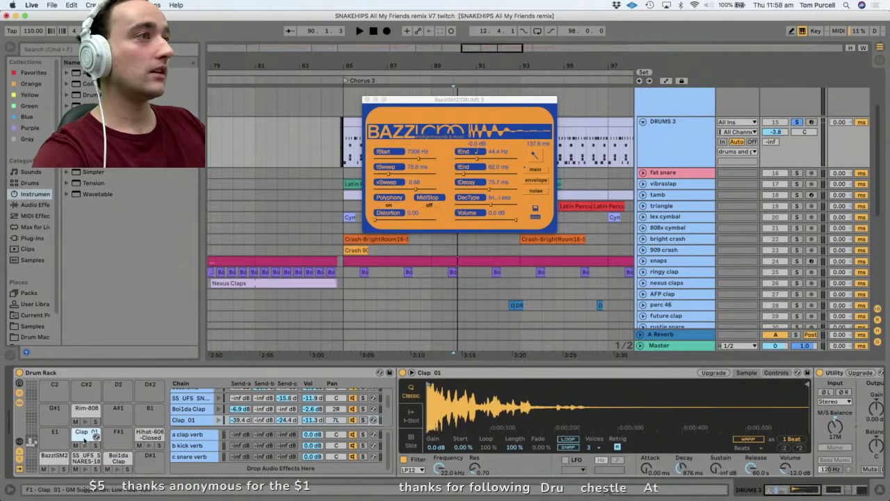
Select the Hihat-606-Closed pad and preview the closed hi-hat several times.
left_click_drag(825, 496, 773, 489)
left_click(143, 435)
left_click(151, 446)
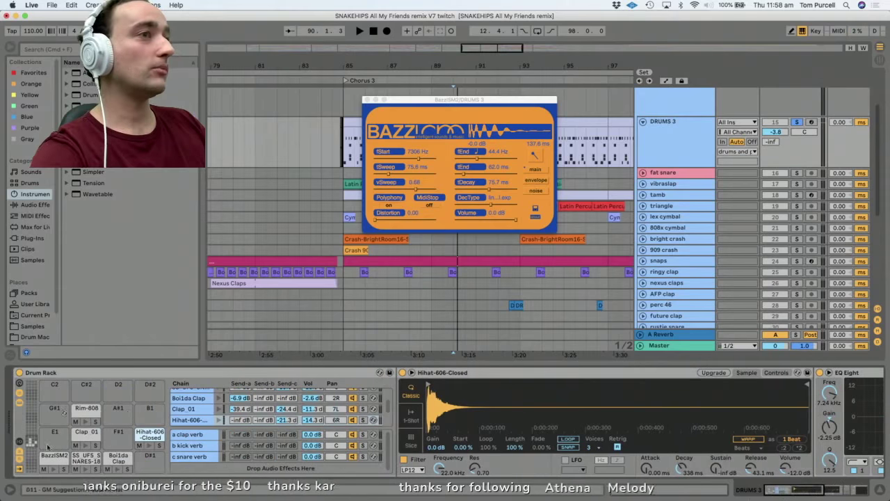
left_click(148, 446)
left_click(149, 447)
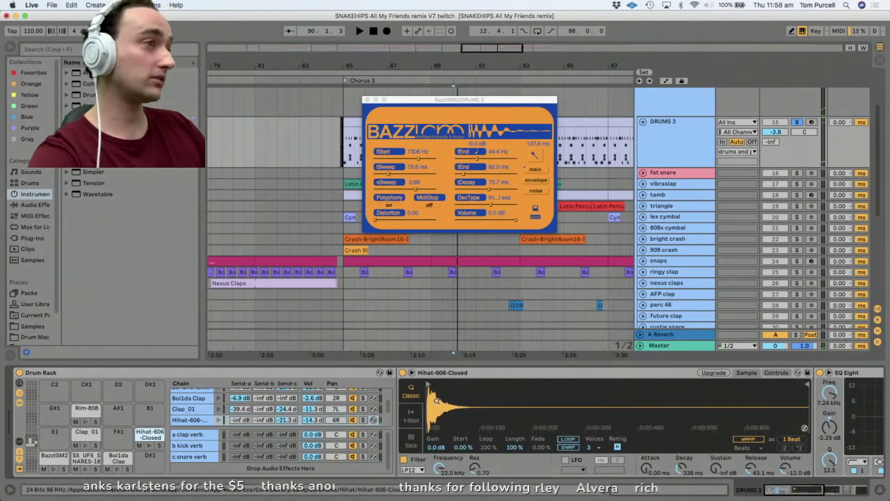
left_click(150, 446)
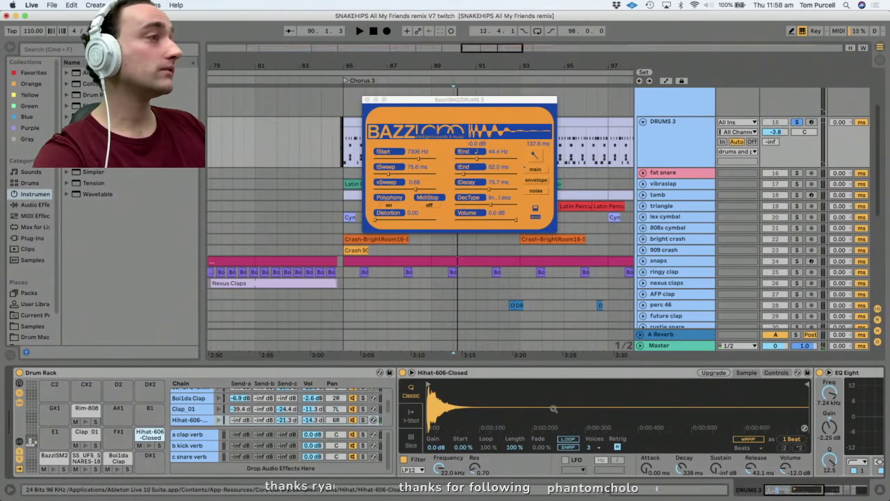
Select the Rim-808 pad in the Drum Rack and preview the rim sound.
left_click_drag(828, 491, 769, 492)
left_click(75, 413)
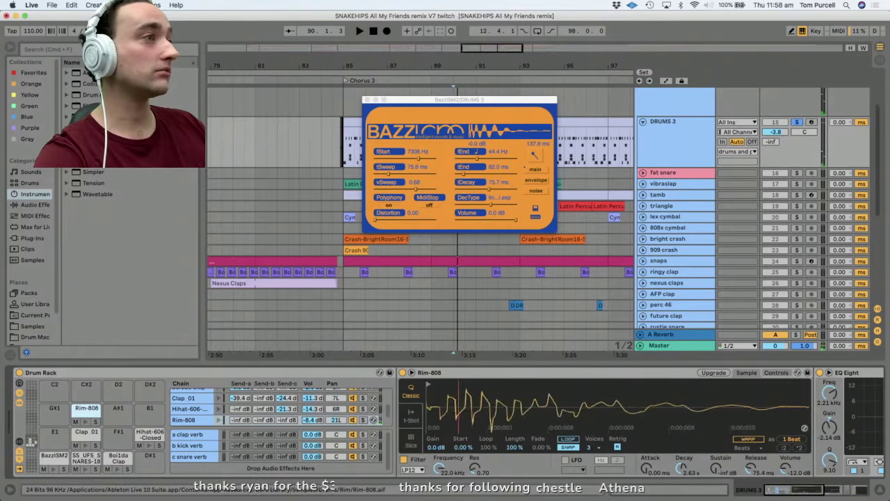
left_click(86, 421)
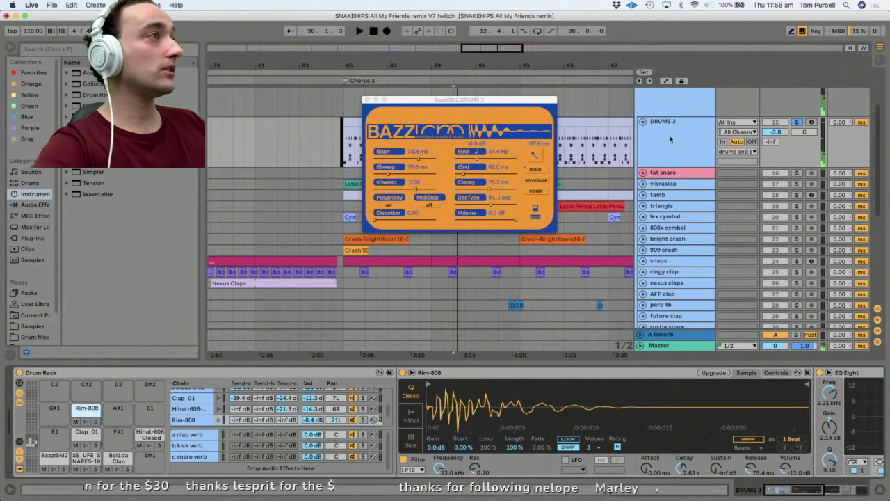
Play the soloed DRUMS 3 track from bar 90, close the BazzISM2 plug-in window and stop playback.
key("space")
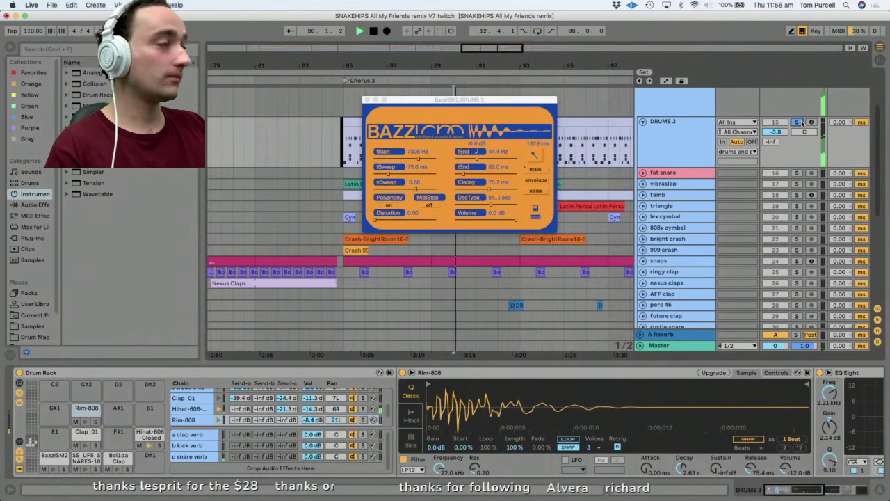
left_click(366, 100)
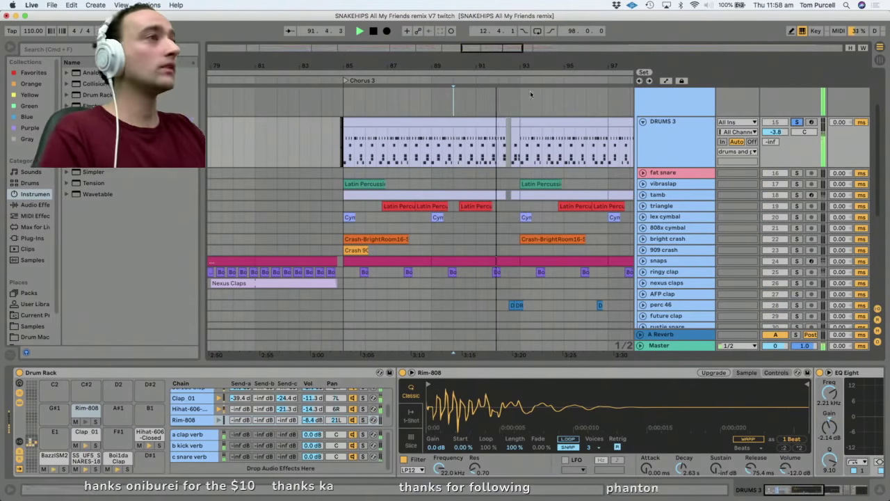
key("space")
Solo the whole drums and perc group in place of DRUMS 3 and start playback.
left_click(692, 174)
scroll(688, 188, "down", 3)
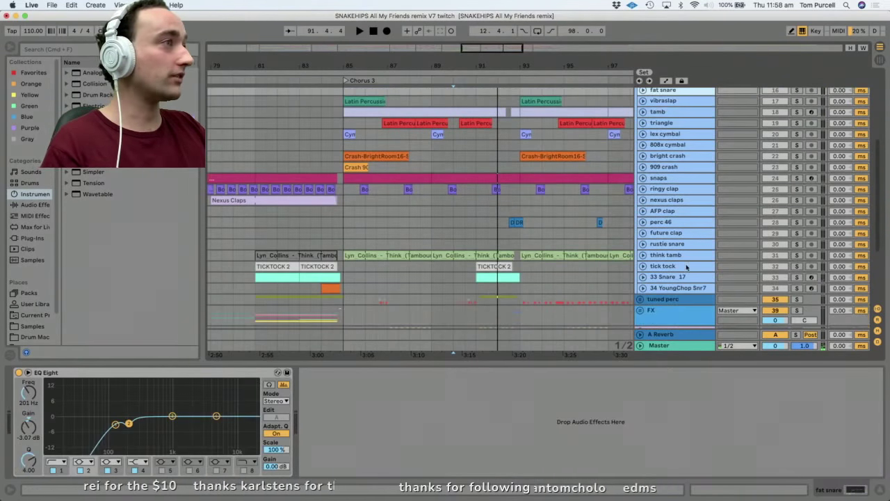
scroll(687, 275, "up", 4)
left_click(683, 142)
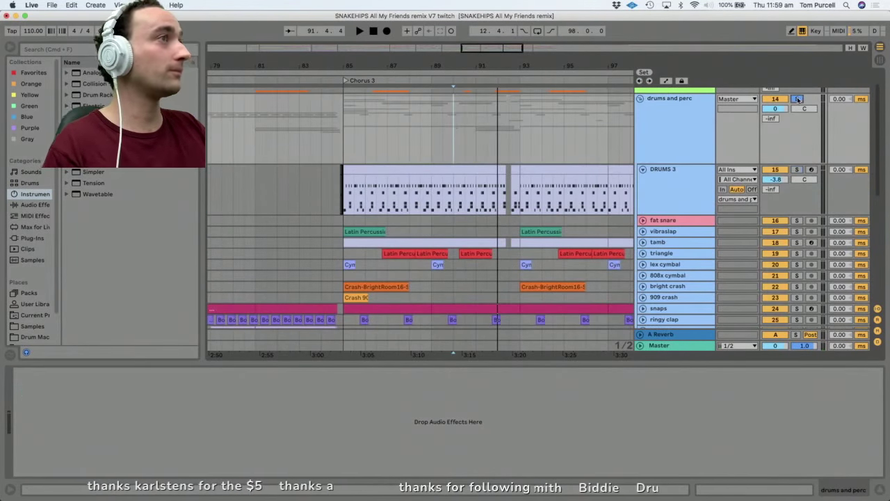
key("space")
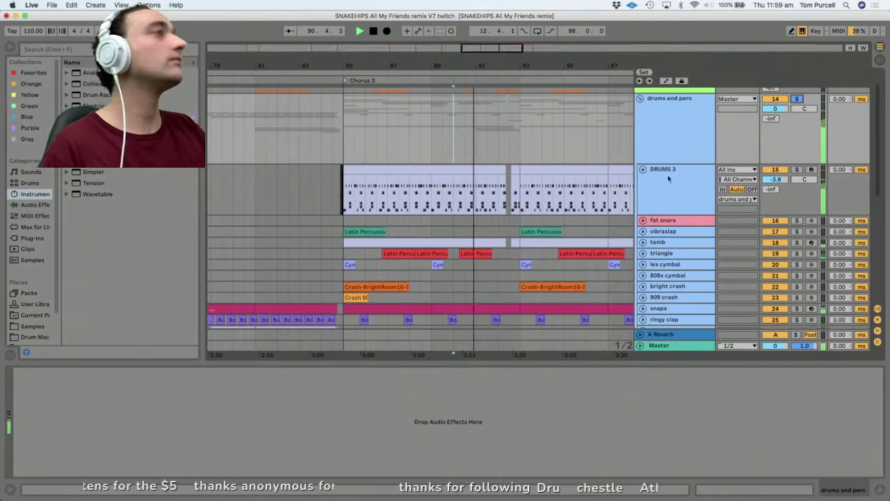
Fold the DRUMS 3 track, place the insert marker at bar 85 where Chorus 3 starts, and stop playback.
left_click(646, 171)
left_click(644, 170)
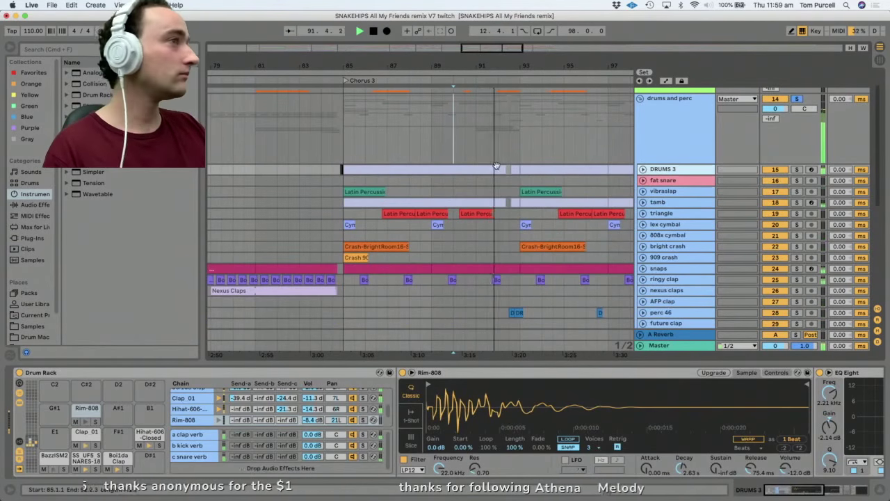
left_click(341, 130)
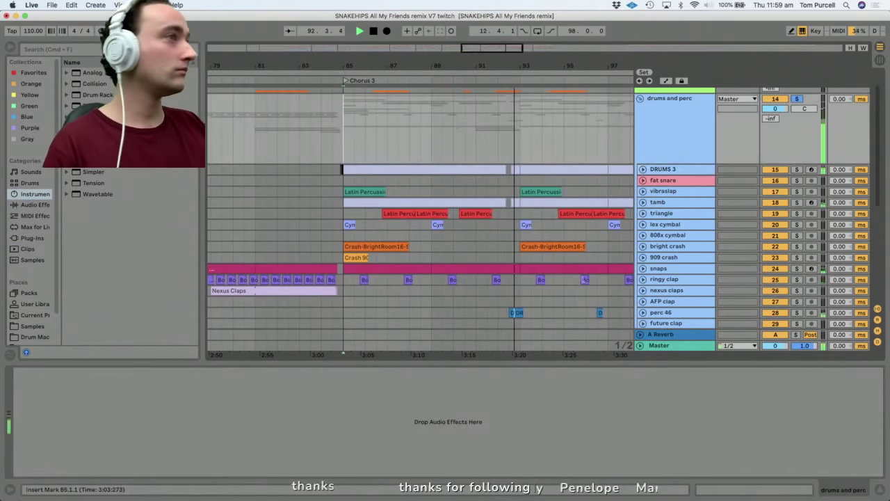
left_click(664, 169)
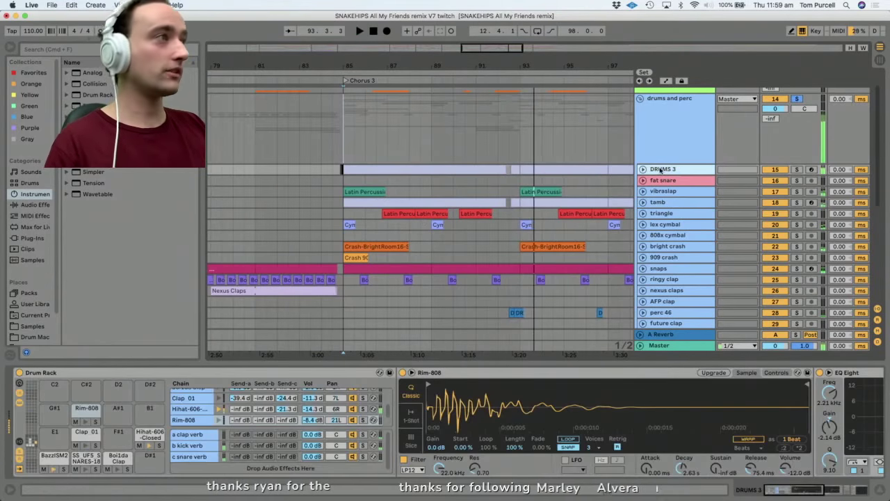
Review the effect chains of the fat snare, vibraslap, tamb, triangle and lex cymbal tracks one after another.
left_click(666, 180)
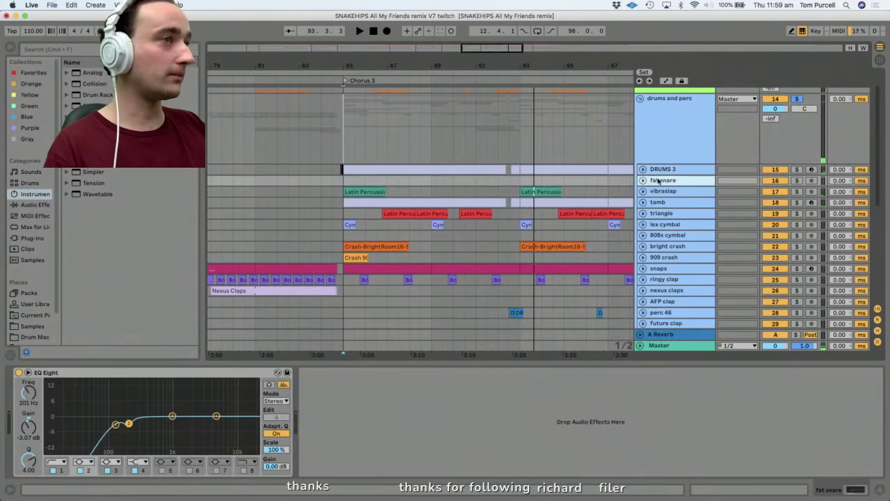
left_click(353, 192)
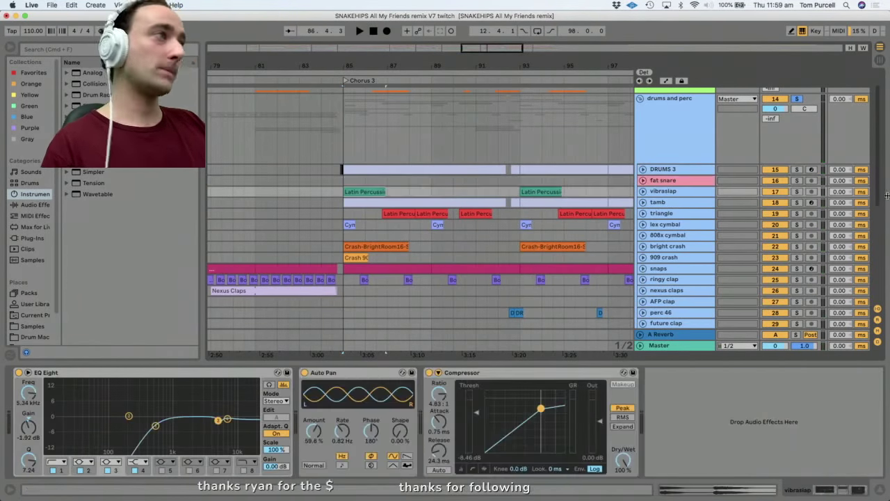
left_click(703, 195)
left_click(701, 203)
left_click(701, 213)
left_click(701, 223)
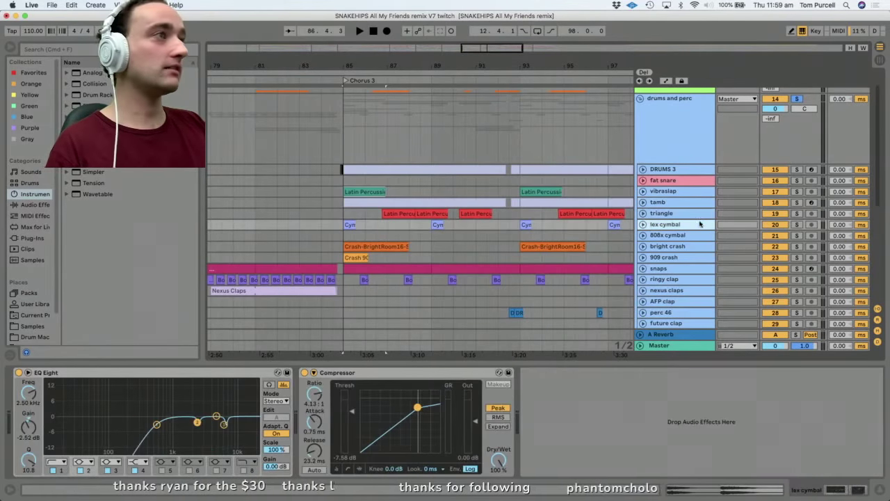
Compare the device chains of the 808x cymbal, lex cymbal, bright crash and 909 crash tracks.
left_click(668, 235)
left_click(678, 225)
left_click(679, 236)
left_click(680, 246)
key("Down")
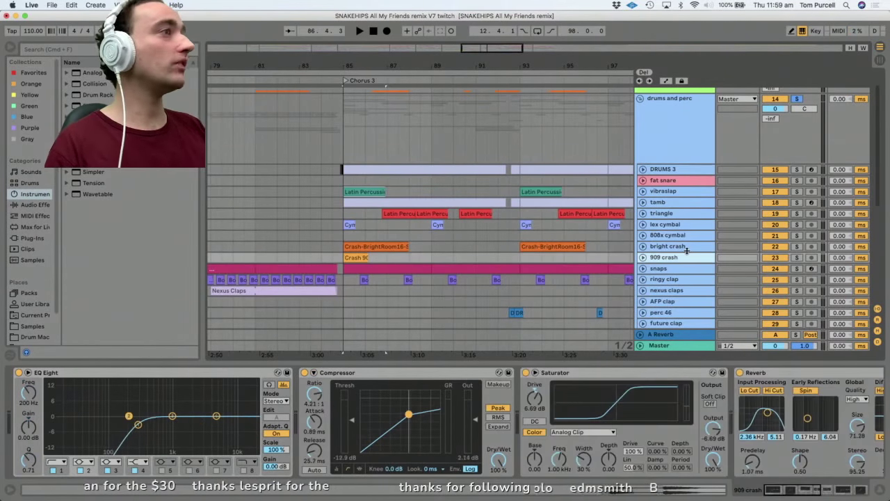
Step through the snaps, ringy clap, nexus claps and AFP clap tracks to inspect their effects.
key("Down")
key("Down")
key("Down")
key("Down")
key("Down")
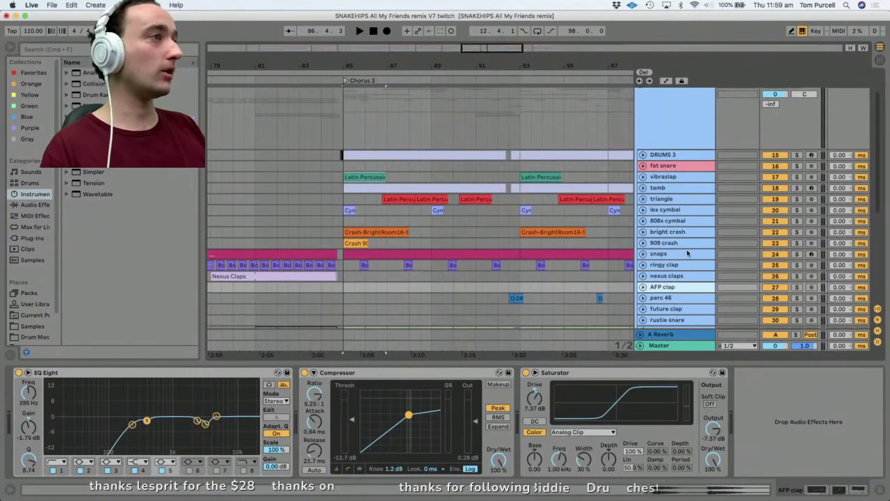
Continue inspecting device chains from the perc 46 track through future clap, rustie snare and think tamb to tick tock.
key("Down")
key("Down")
key("Down")
key("Down")
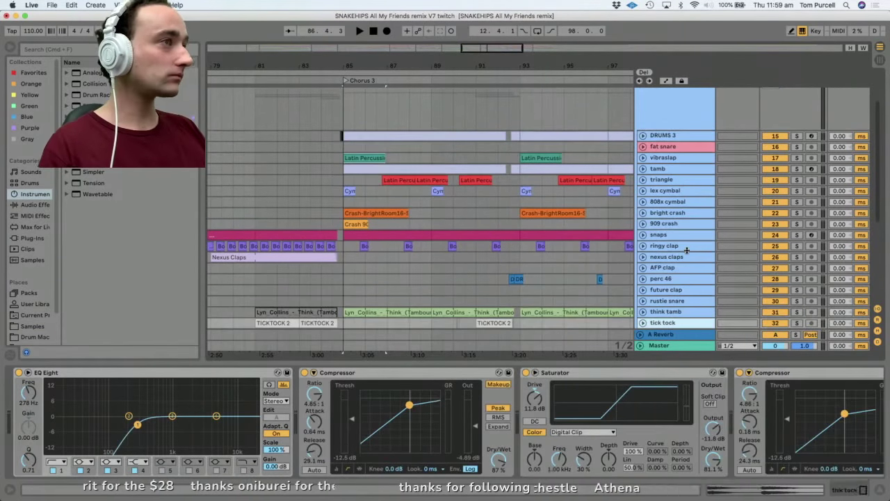
scroll(684, 249, "down", 1)
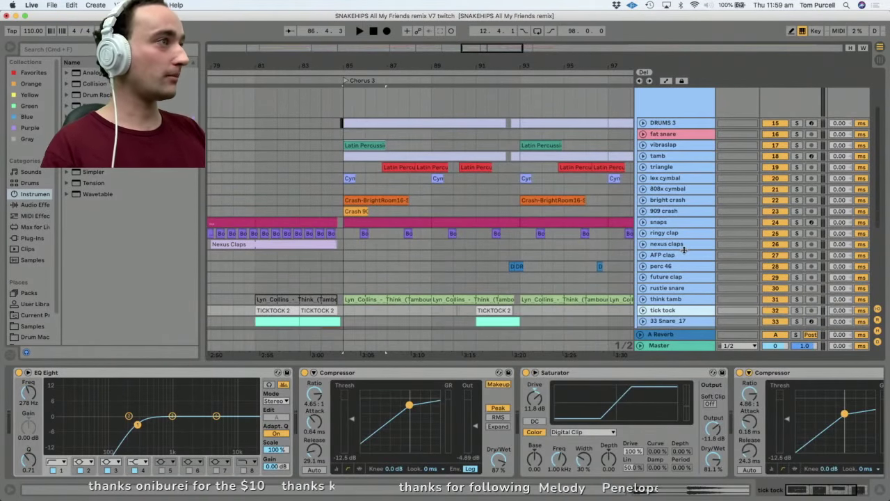
Solo the think tamb track, play it from Chorus 3 and expand its lane.
key("Up")
left_click(796, 300)
key("space")
left_click(643, 299)
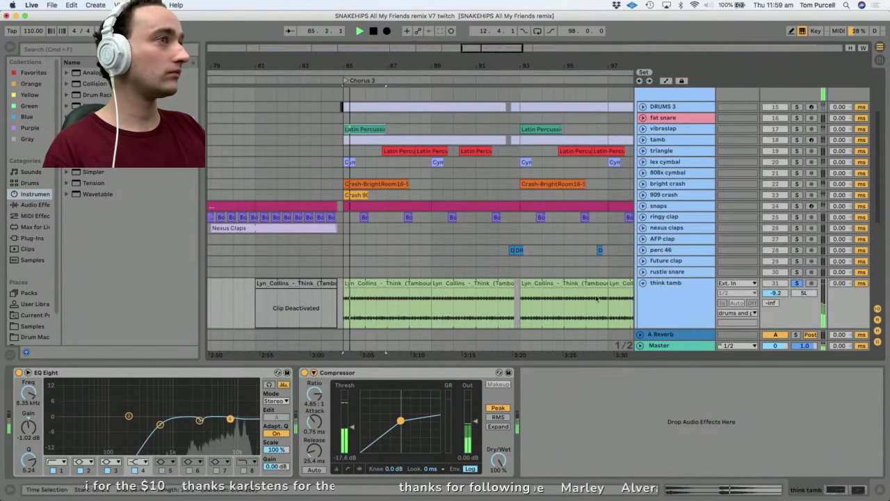
left_click_drag(367, 66, 413, 64)
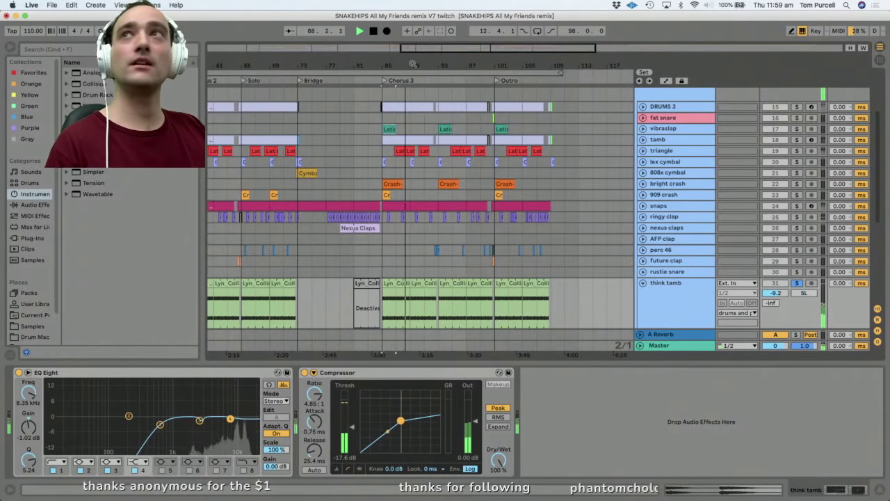
Stop playback, solo the DRUMS 3 track and audition it from Chorus 3.
left_click(390, 129)
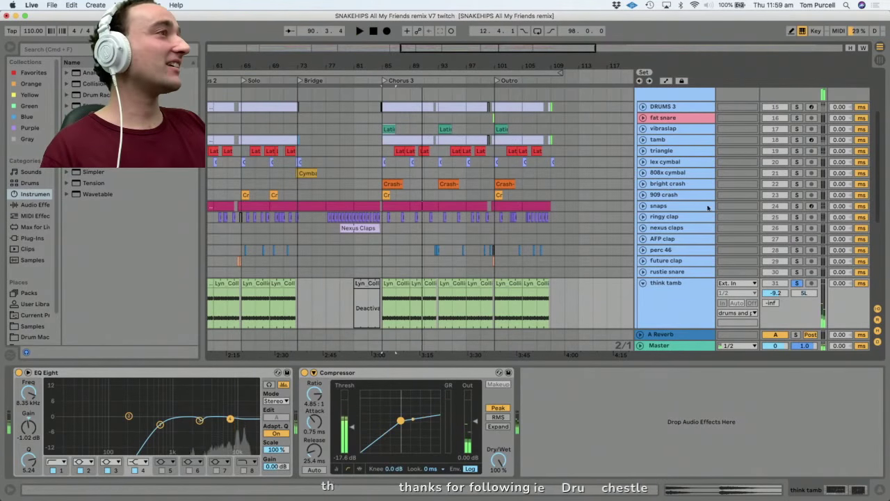
scroll(729, 144, "up", 2)
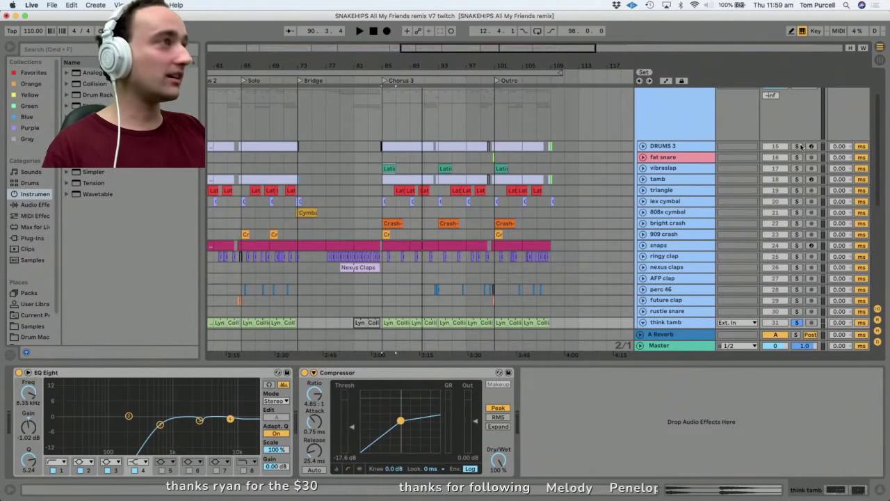
left_click(801, 146)
key("space")
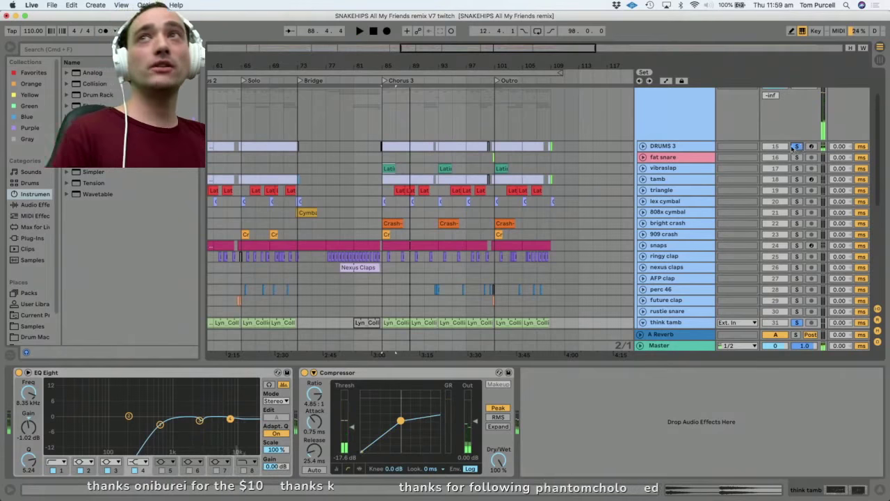
Solo the tick tock track, expand its lane and play from the TICKTOCK 2 clip at bar 91.
left_click(642, 322)
scroll(702, 254, "down", 3)
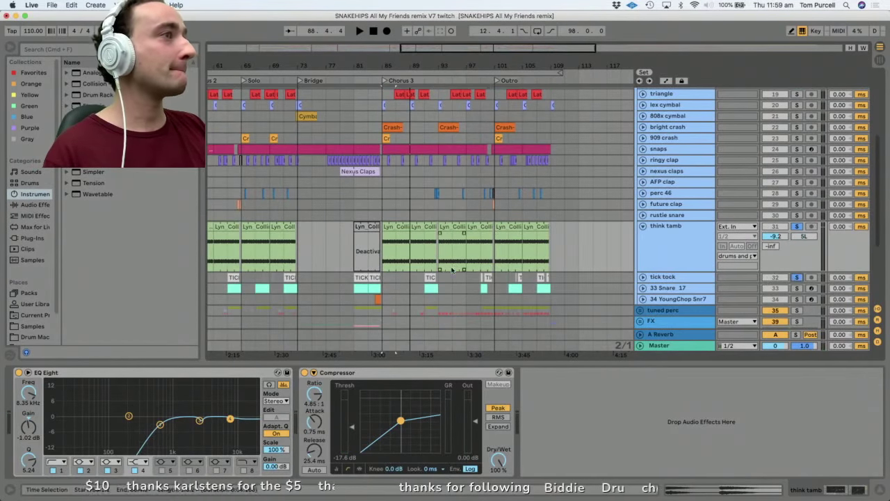
left_click(433, 277)
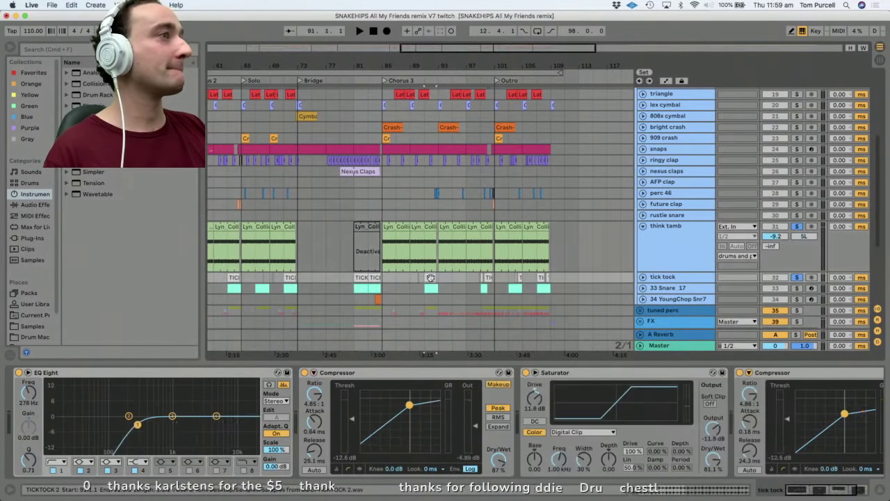
left_click(798, 277)
left_click(647, 277)
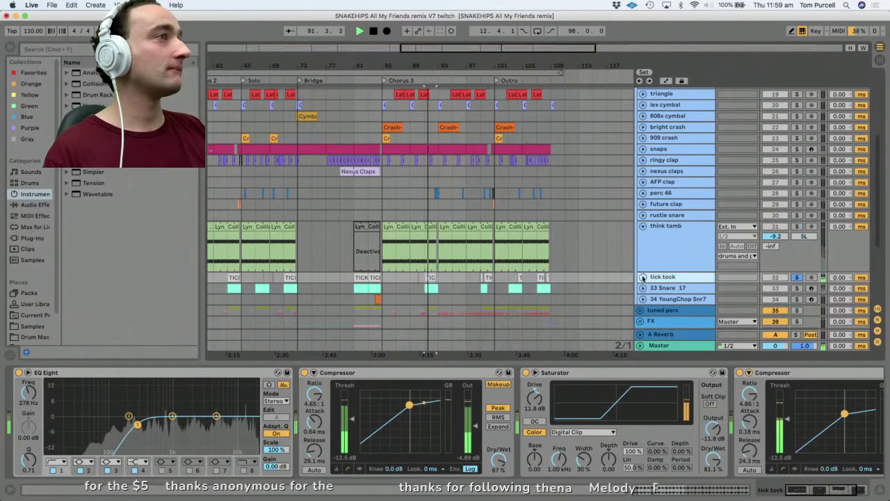
left_click(643, 277)
Listen to the TICKTOCK 2 clip up to bar 93, stop playback and select the clip.
key("plus")
key("plus")
key("plus")
left_click(486, 320)
key("space")
left_click(398, 277)
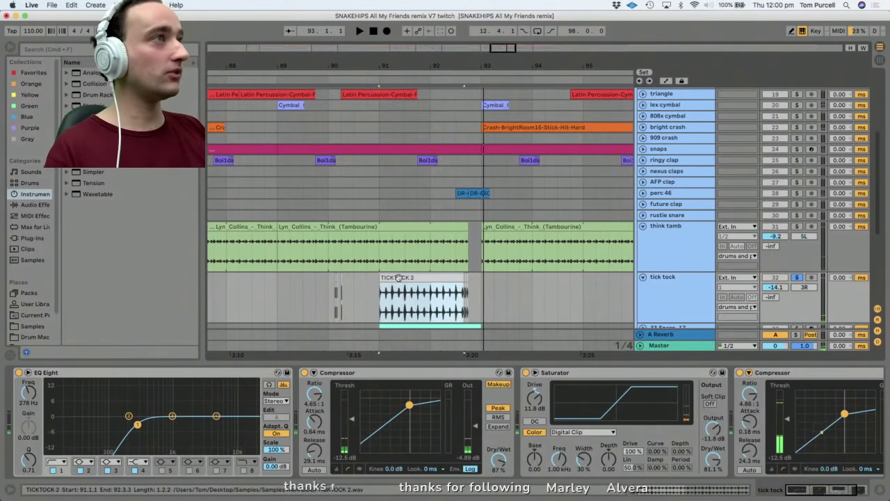
Audition the short tick tock hits at bar 90 and the following TICKTOCK 2 clip up close.
mouse_move(430, 63)
left_mouse_down()
mouse_move(416, 68)
mouse_move(535, 62)
left_mouse_up()
left_click(364, 298)
key("space")
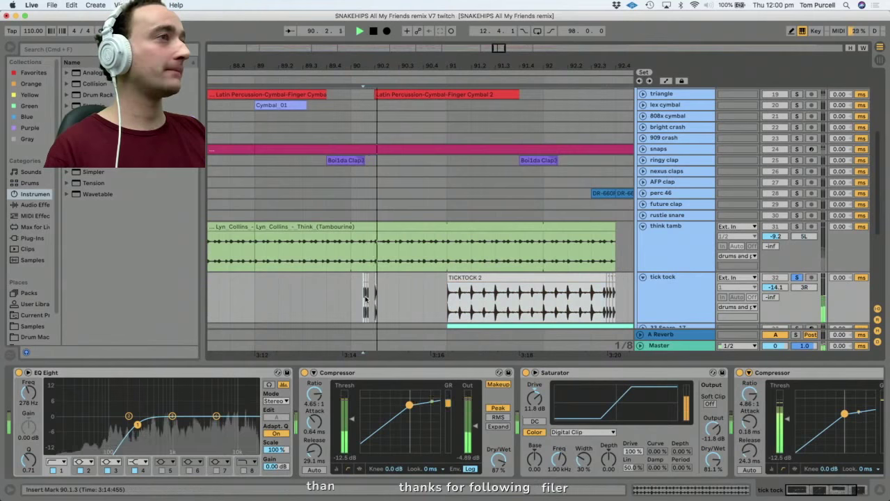
left_click(469, 278)
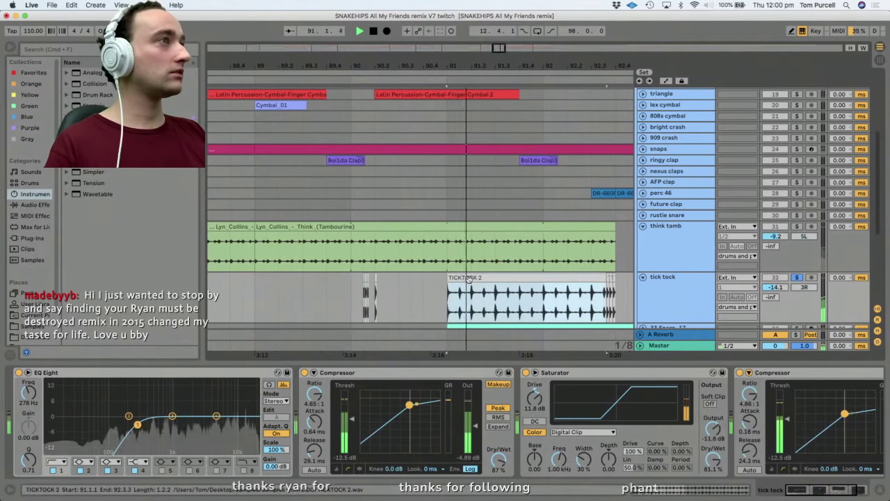
left_click_drag(545, 66, 545, 92)
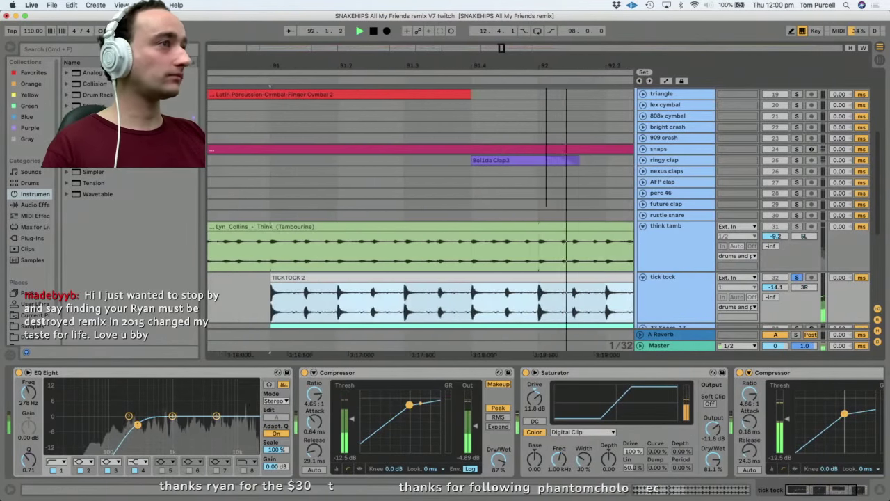
key("minus")
key("minus")
key("space")
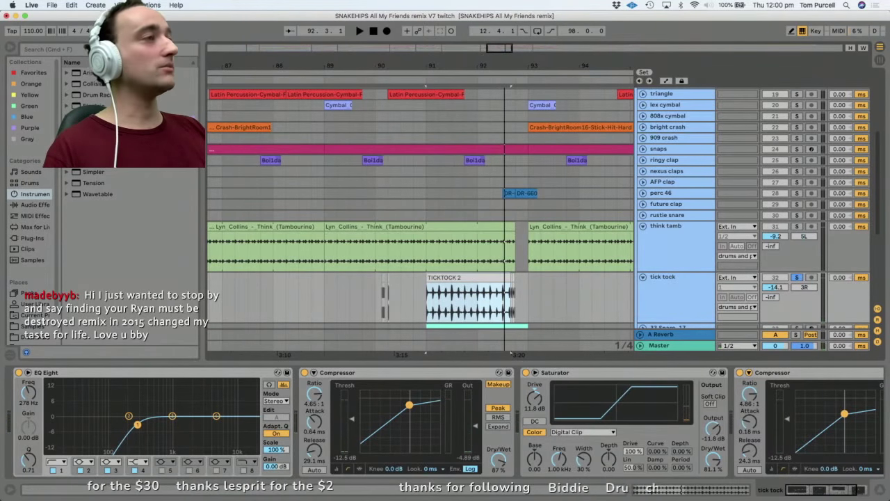
Open the TICKTOCK 2 clip's sample details, examine its full waveform and replay it from bar 91.
left_click_drag(482, 64, 473, 93)
left_click_drag(454, 64, 426, 159)
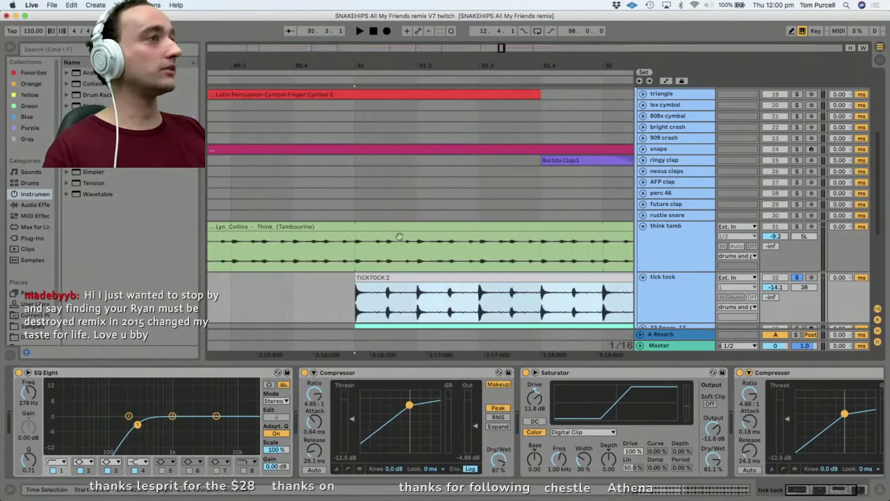
double_click(396, 277)
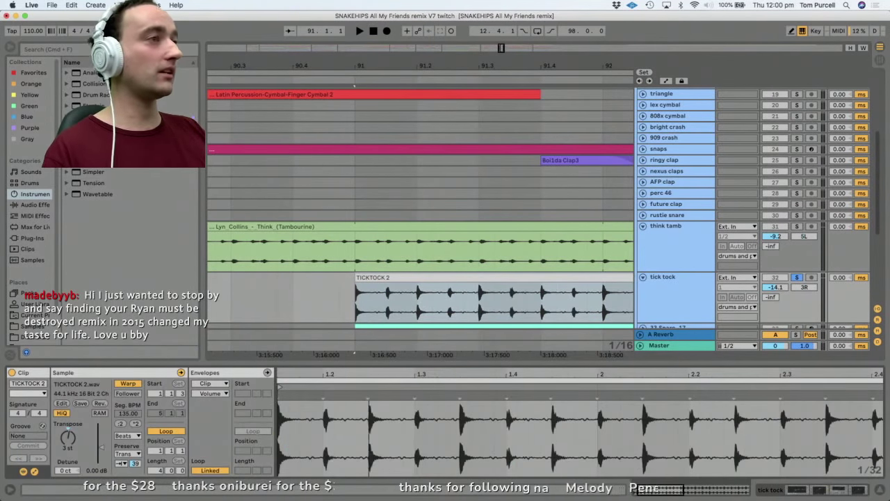
left_click_drag(369, 375, 354, 242)
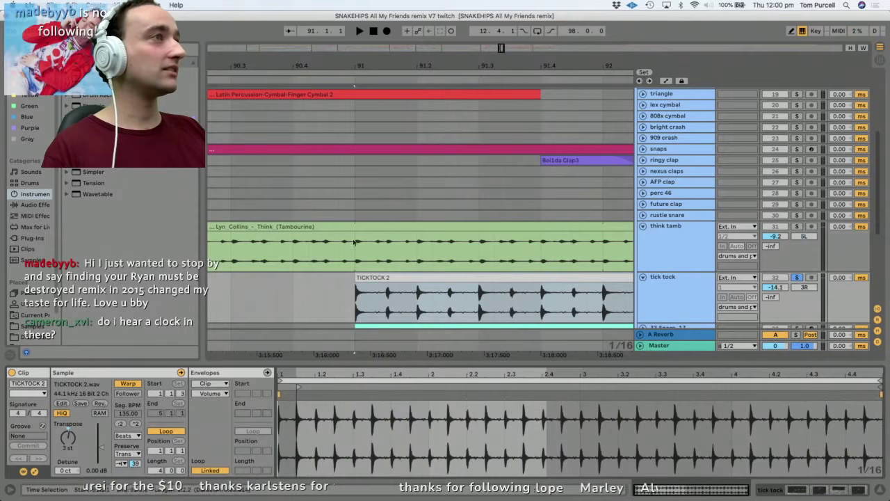
key("space")
key("minus")
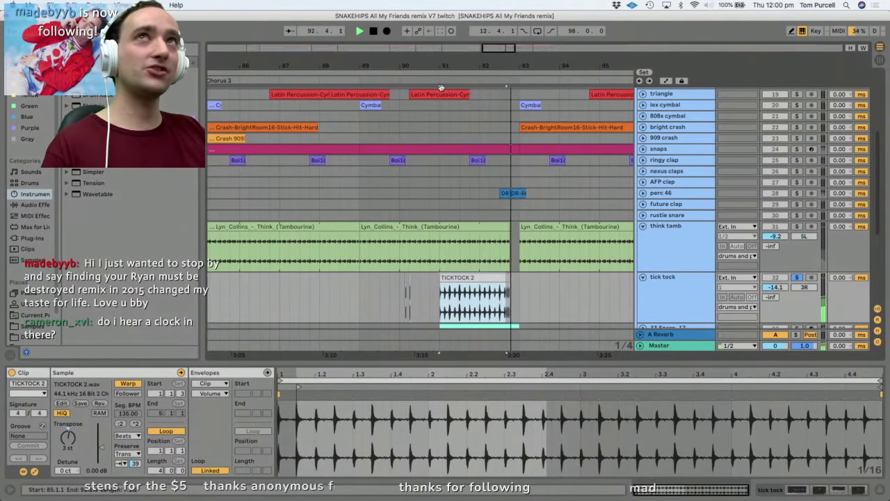
key("space")
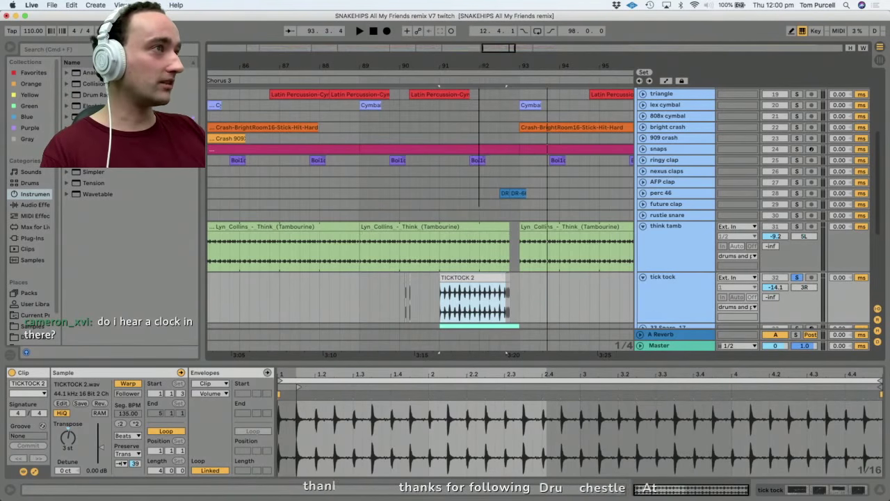
Add think tamb to the solo so it plays together with the TICKTOCK 2 clip from bar 91.
left_click_drag(479, 66, 479, 139)
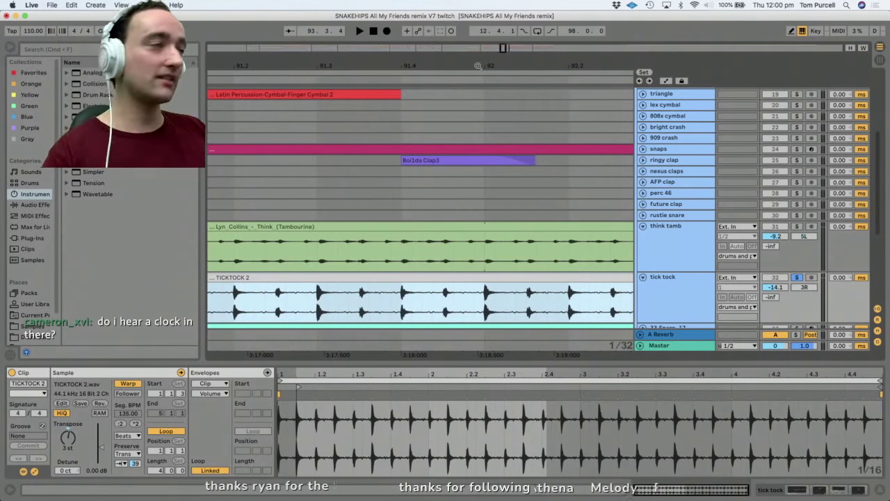
left_click_drag(475, 63, 476, 35)
key("space")
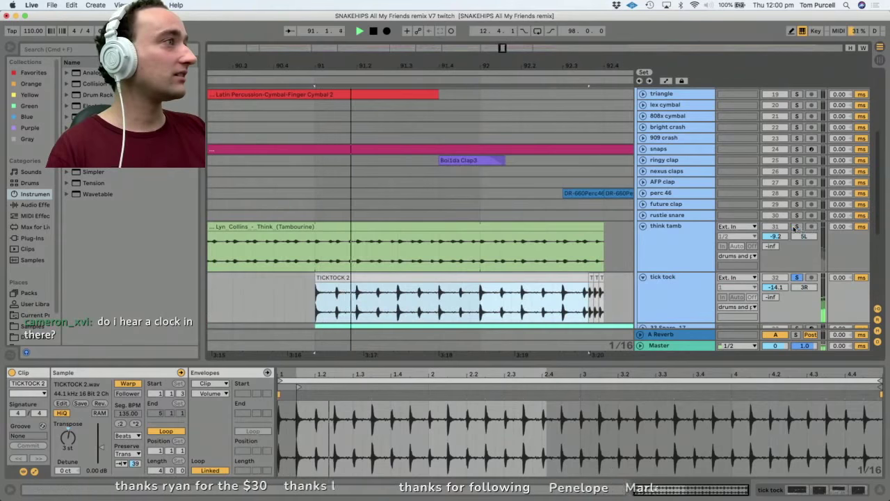
left_click(796, 227, "super")
key("space")
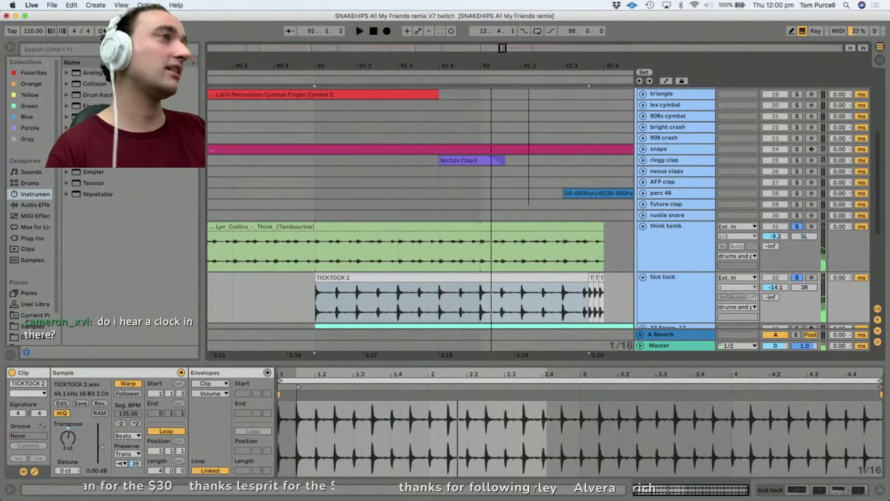
left_click_drag(529, 65, 529, 35)
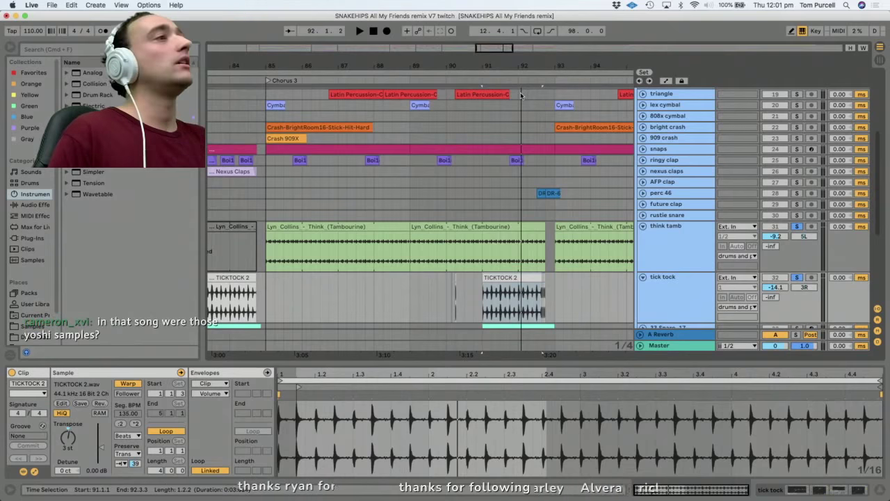
Replay the soloed think tamb and tick tock tracks from bar 91 and open the triangle clip's details.
key("space")
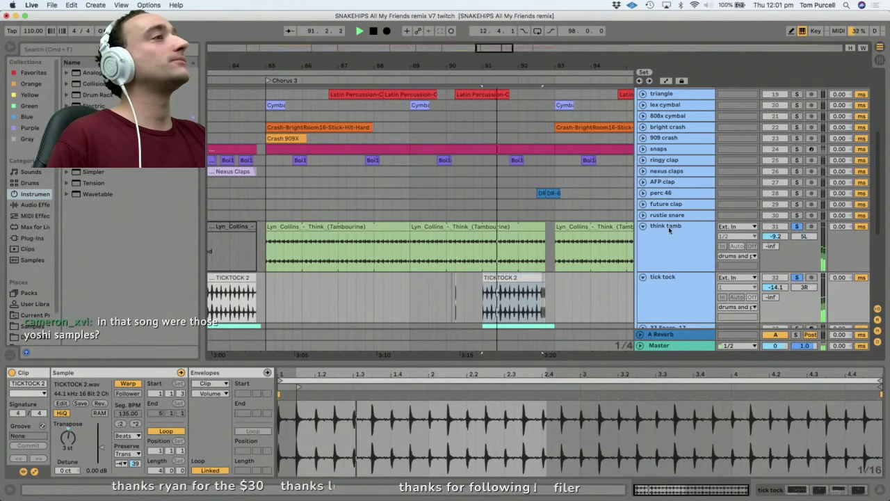
scroll(655, 234, "up", 1)
left_click(479, 109)
scroll(480, 143, "down", 5)
key("space")
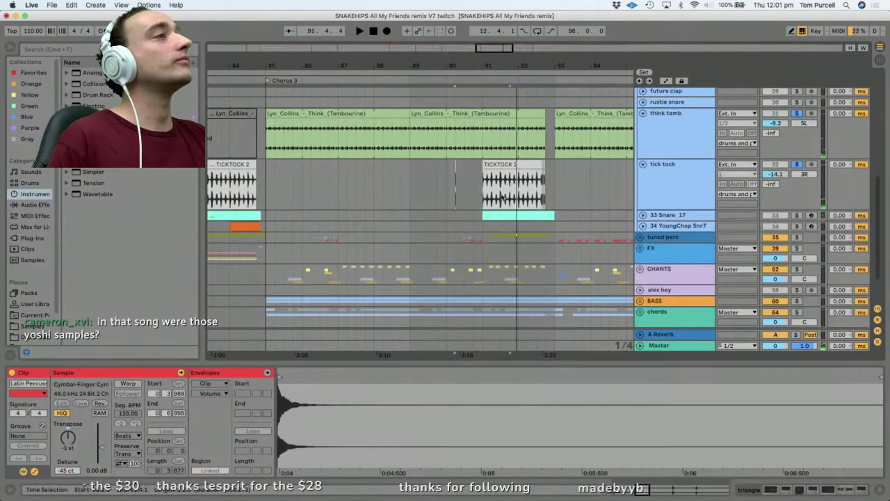
Open the 33 Snare_17 clip at bar 91, solo and play its track, and expand the lane.
left_click(515, 213)
key("space")
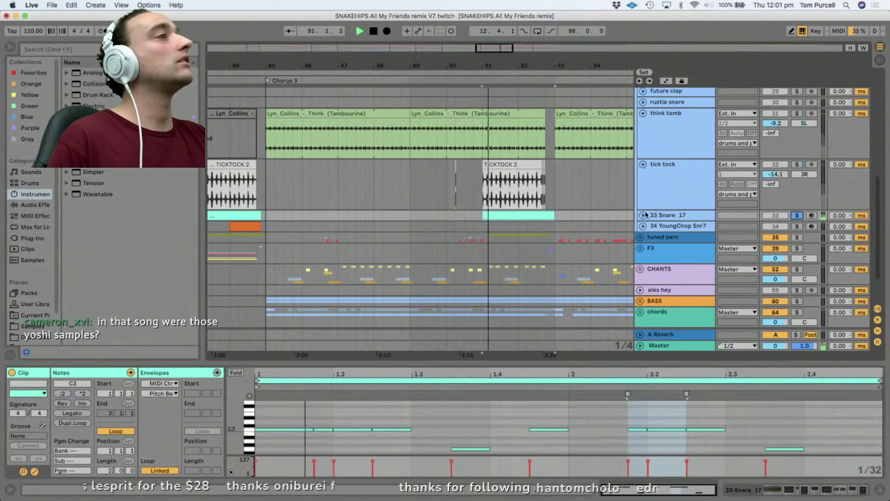
left_click(641, 215)
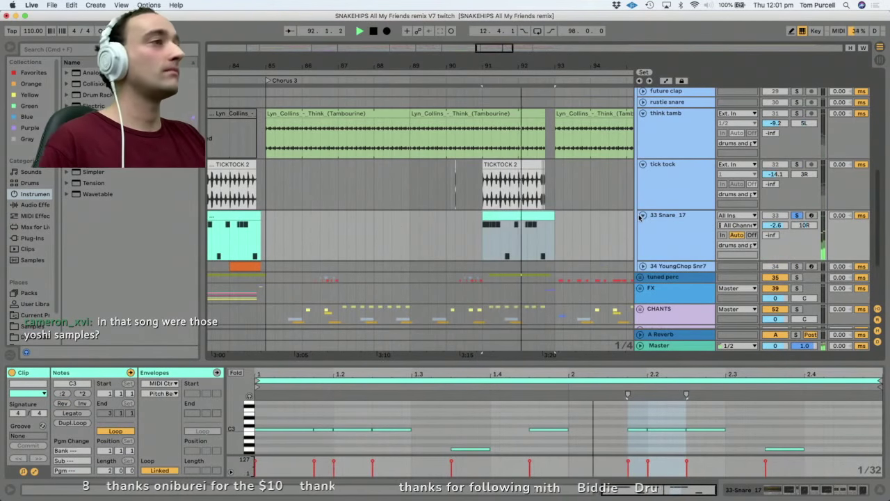
key("space")
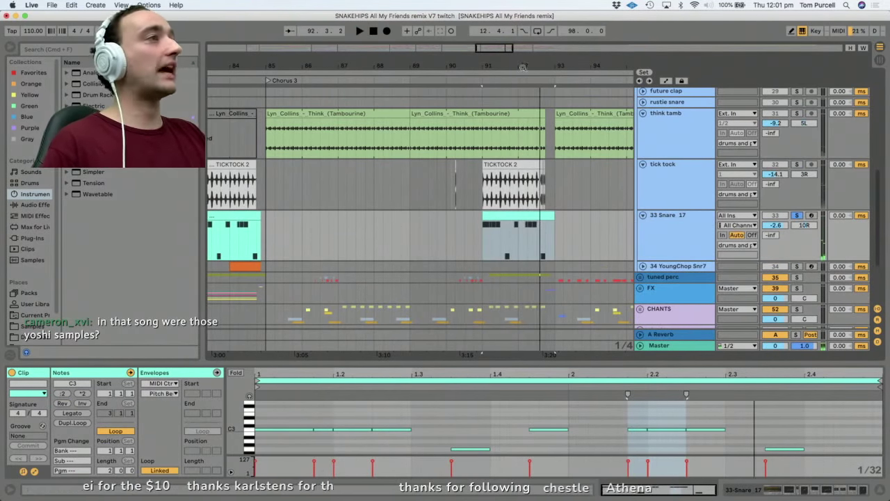
Replay the 33 Snare_17 clip from bar 91 while examining its note pattern up close.
left_click_drag(523, 67, 522, 197)
left_click(352, 215)
key("space")
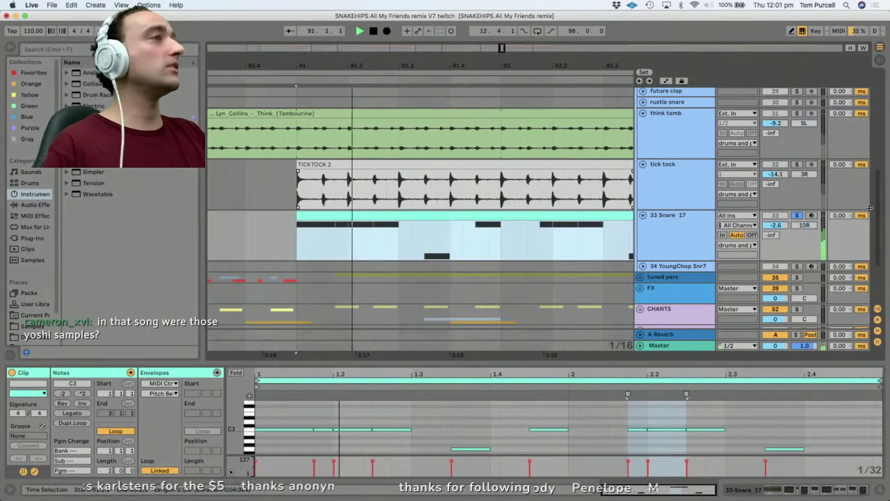
scroll(615, 254, "down", 1)
left_click_drag(513, 65, 513, 21)
key("space")
scroll(653, 249, "up", 4)
scroll(652, 253, "down", 3)
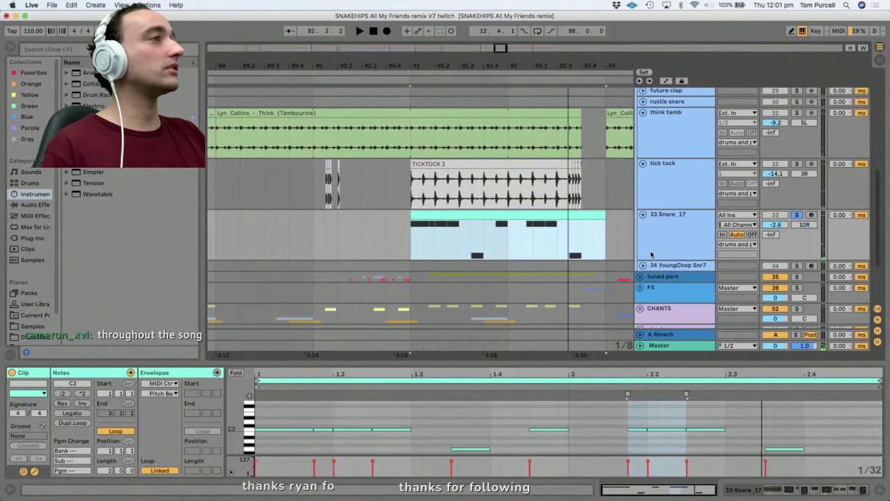
Solo the snaps track, expand its lane and play it from bar 91.
left_click(658, 277)
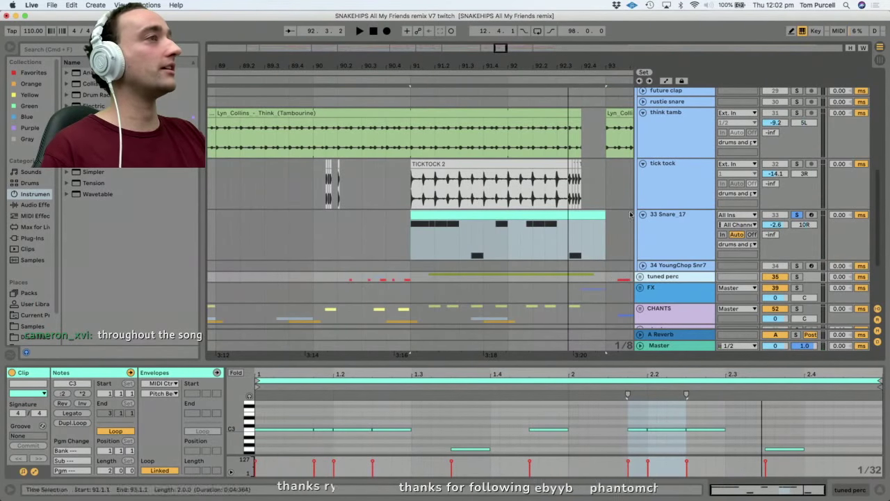
scroll(613, 194, "up", 6)
scroll(522, 100, "down", 3)
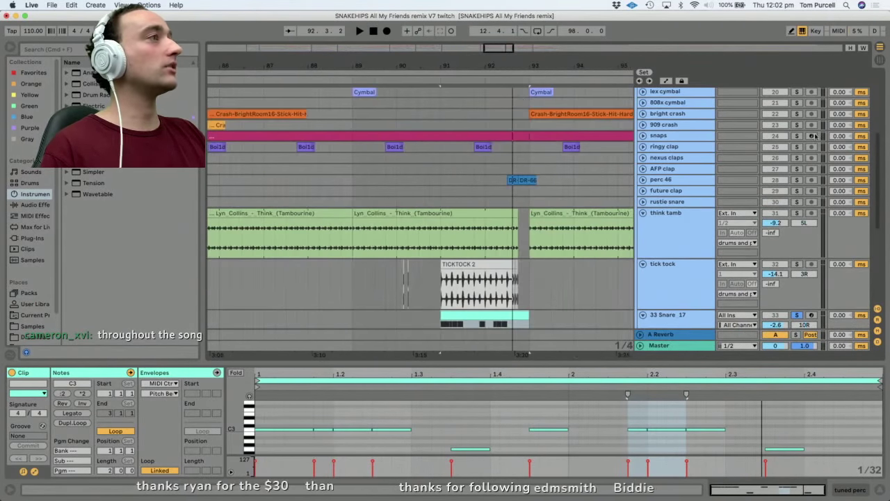
left_click(661, 137)
left_click(642, 136)
key("space")
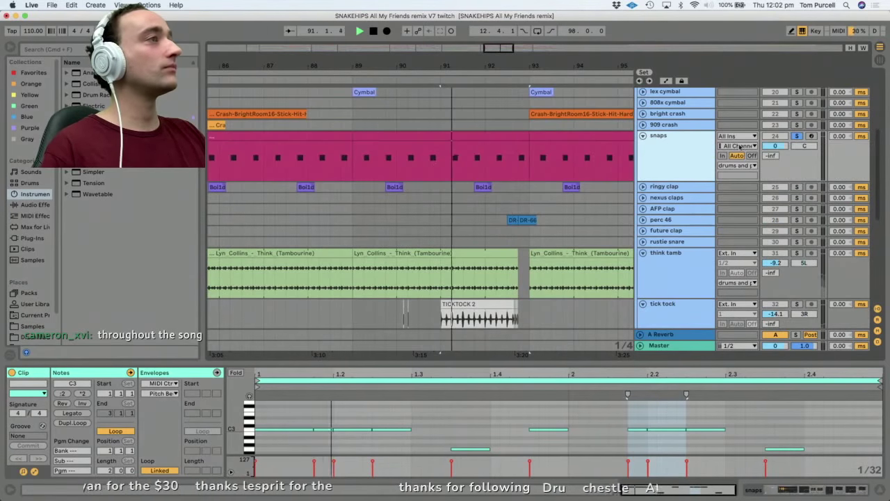
Show the snaps track's device chain and look through its effects from the Drum Rack onward during playback.
left_click(657, 144)
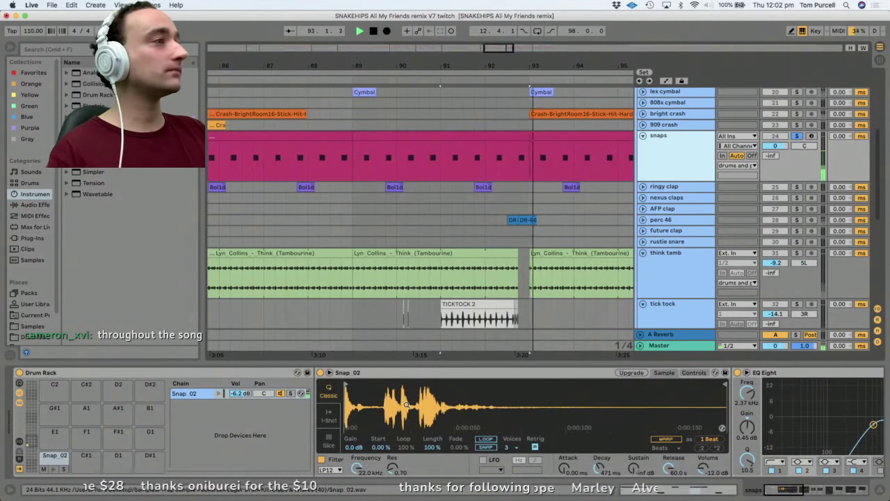
left_click_drag(773, 489, 835, 479)
left_click(693, 153)
key("space")
Solo the tamb track, play it from bar 91 and expand its lane to see the note pattern.
scroll(693, 152, "up", 3)
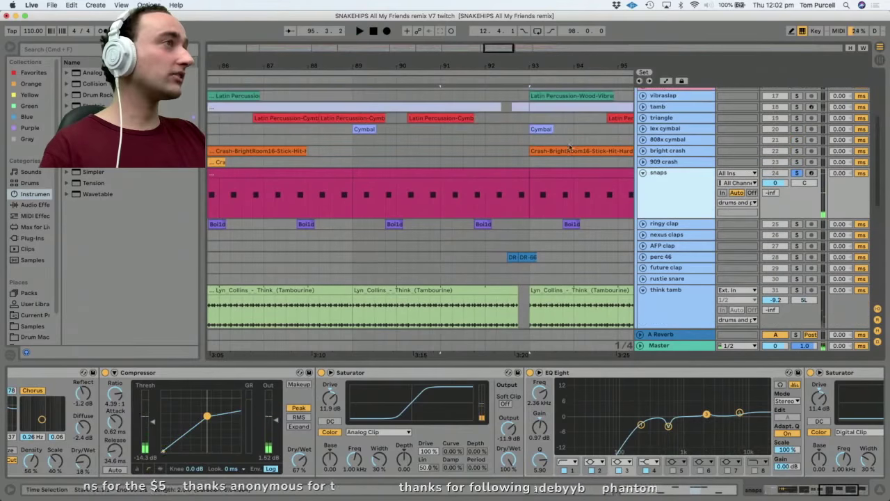
left_click(658, 106)
scroll(657, 153, "up", 3)
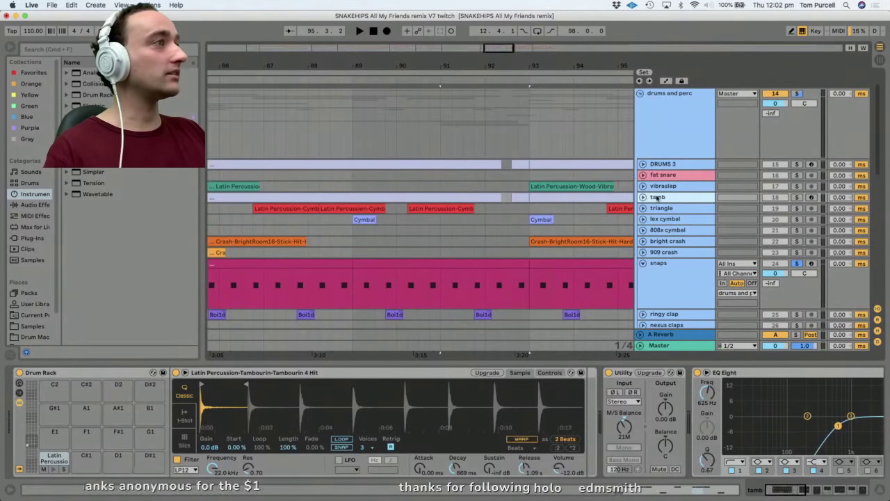
left_click(798, 197)
key("space")
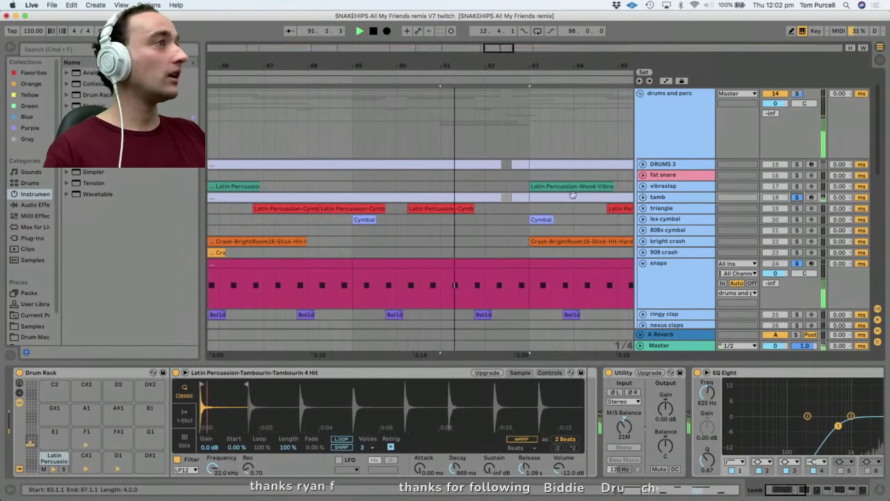
left_click(643, 196)
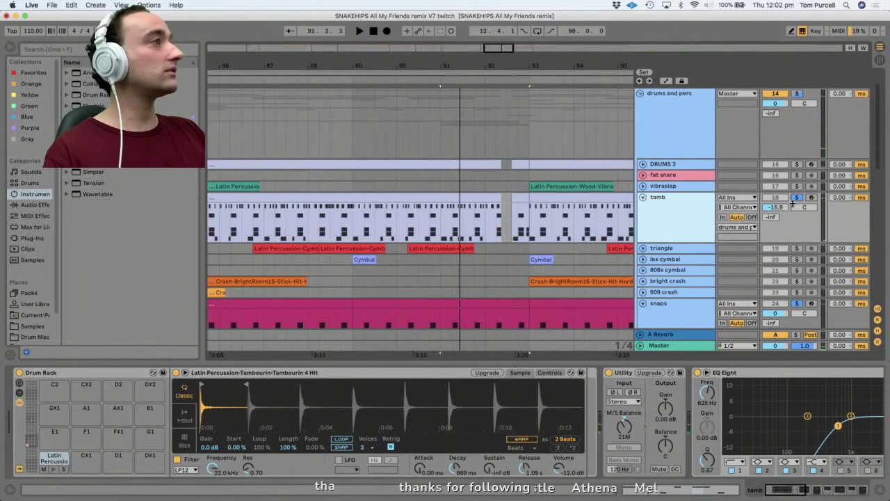
key("space")
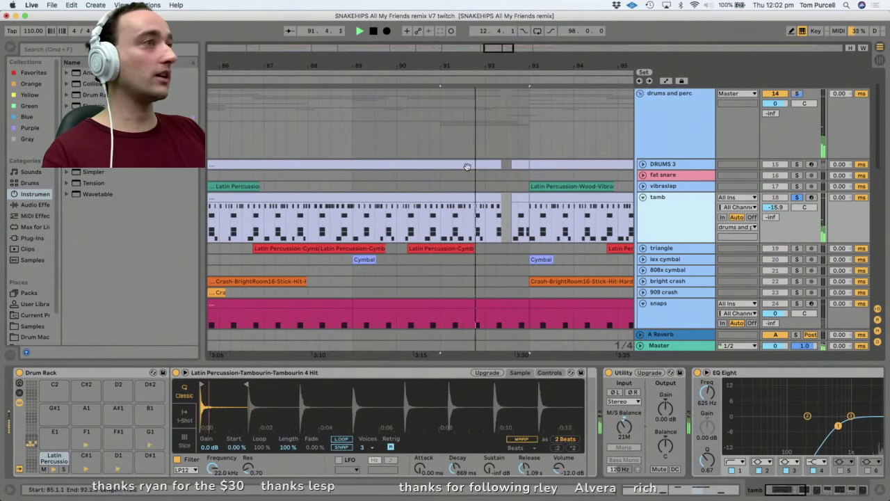
key("space")
Expand the DRUMS 3 lane and compare its clips with tamb's across the whole arrangement from bar 17.
left_click(643, 164)
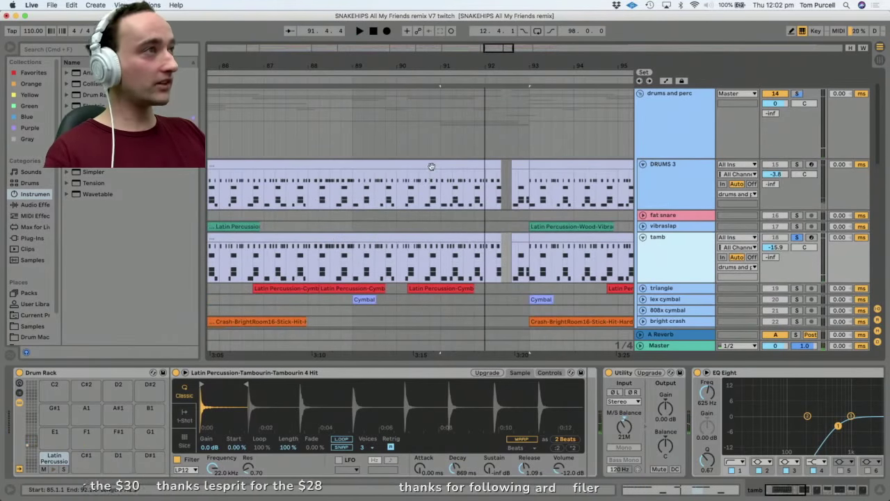
left_click(663, 163)
key("minus")
key("minus")
key("minus")
key("minus")
key("minus")
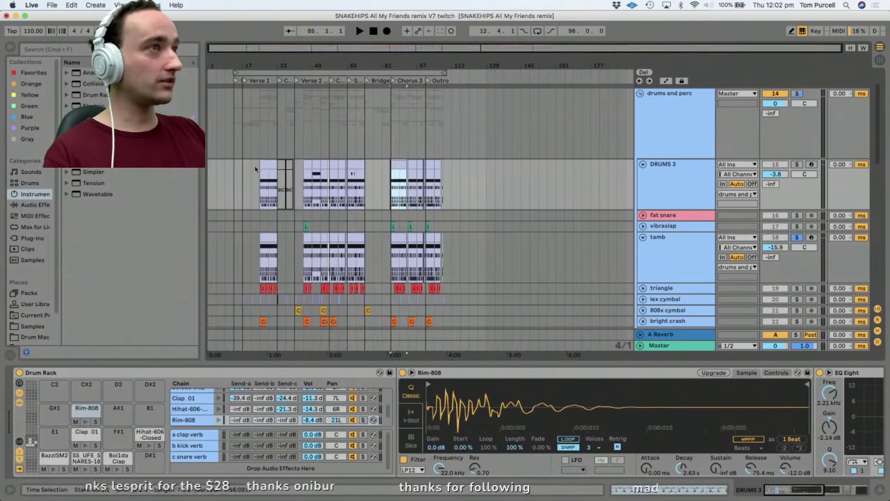
left_click_drag(244, 166, 461, 173)
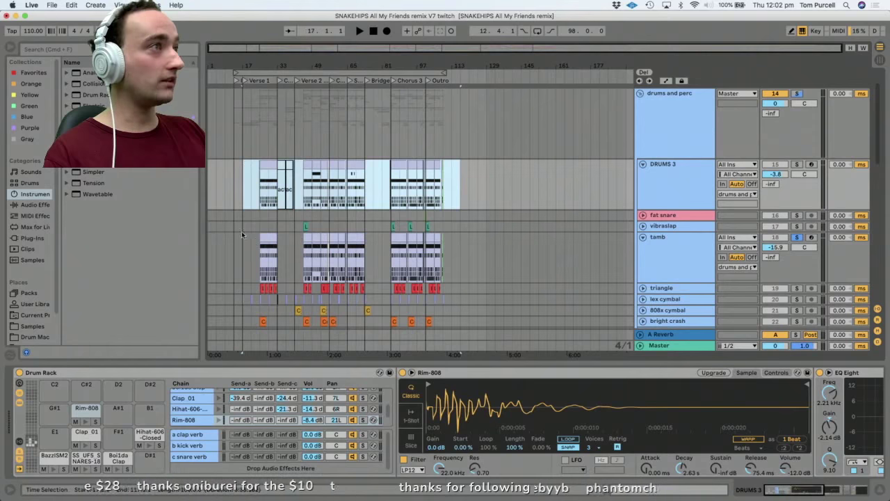
left_click_drag(243, 240, 487, 250)
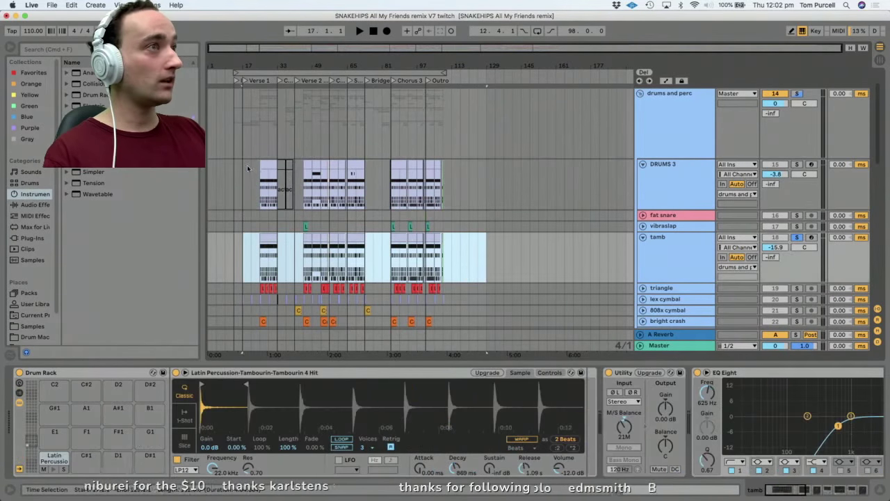
left_click_drag(243, 161, 496, 182)
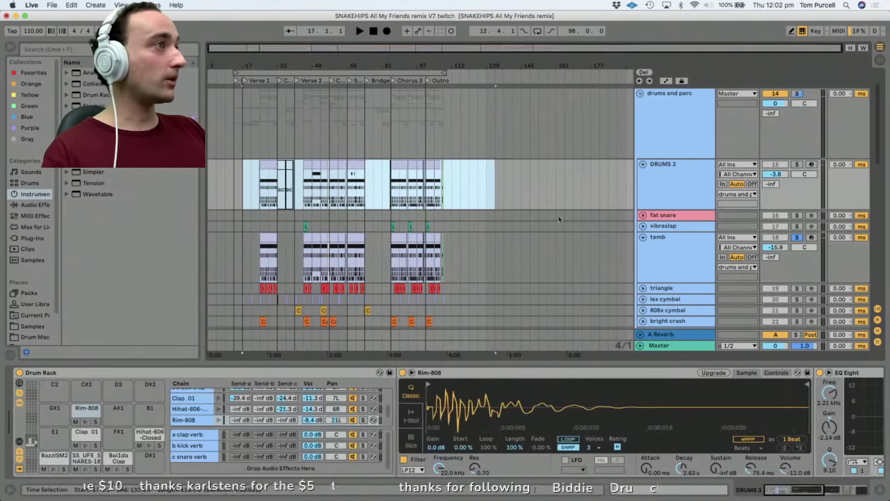
Audition the tambourine pad in tamb's Drum Rack, examine its sample waveform up close, and look through the track's effects.
left_click(684, 248)
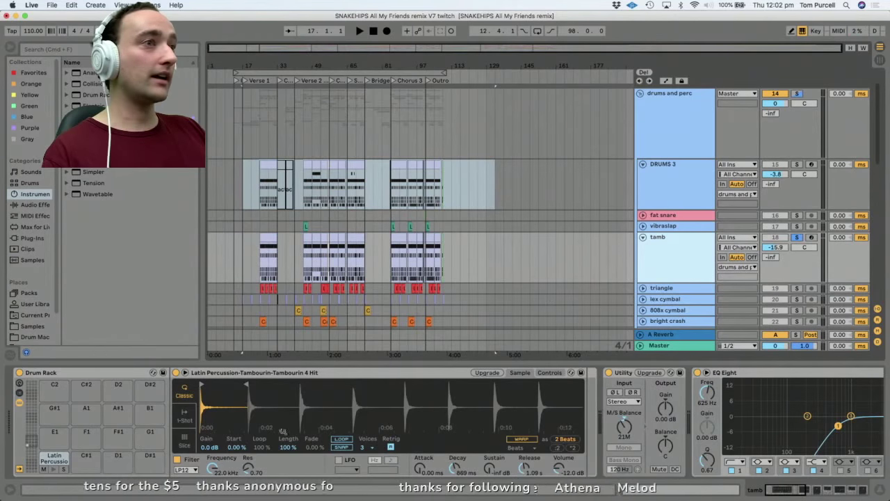
left_click(54, 458)
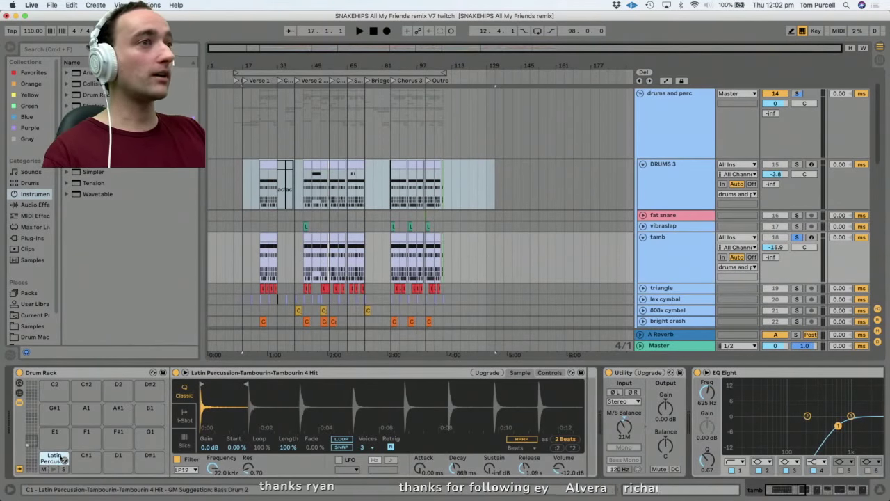
left_click(53, 470)
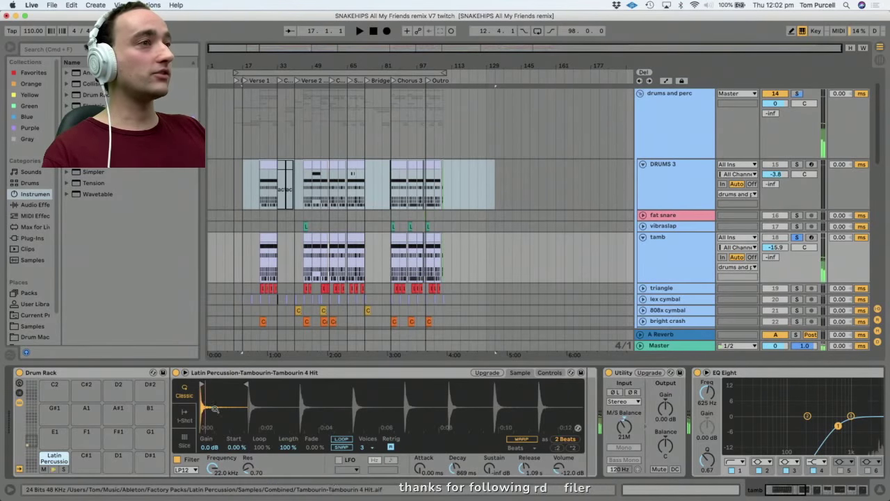
left_click_drag(203, 407, 203, 438)
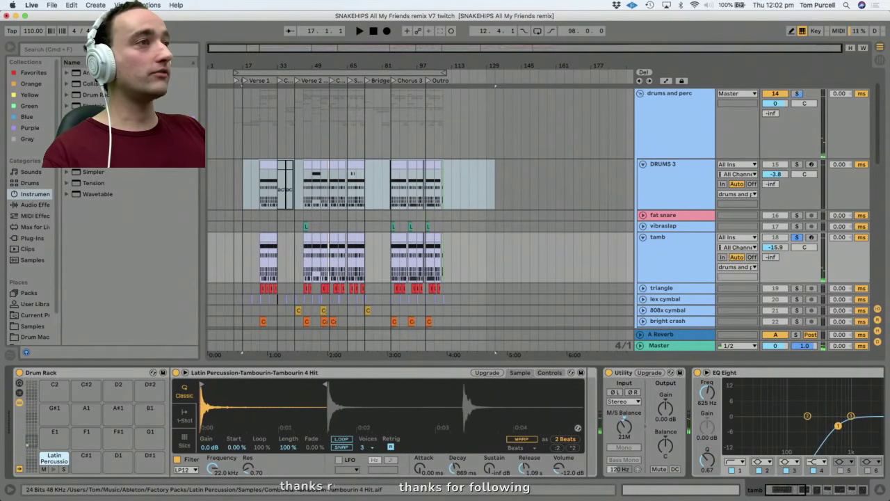
left_click(55, 470)
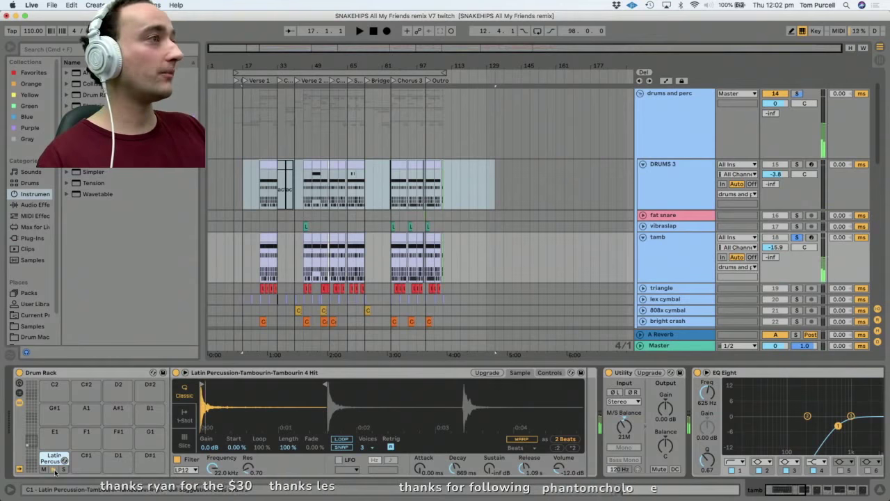
left_click_drag(783, 494, 832, 480)
left_click(671, 244)
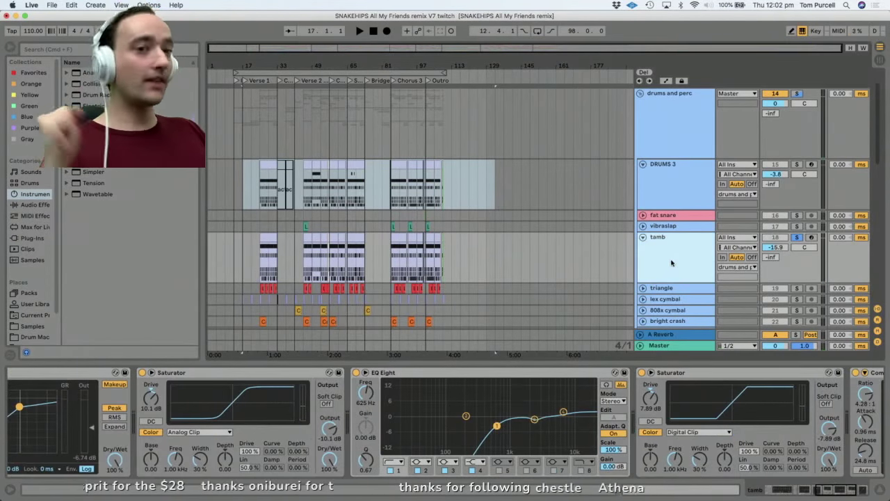
Solo the DRUMS 3 track and play its Verse 1 clip from bar 25.
left_click(665, 179)
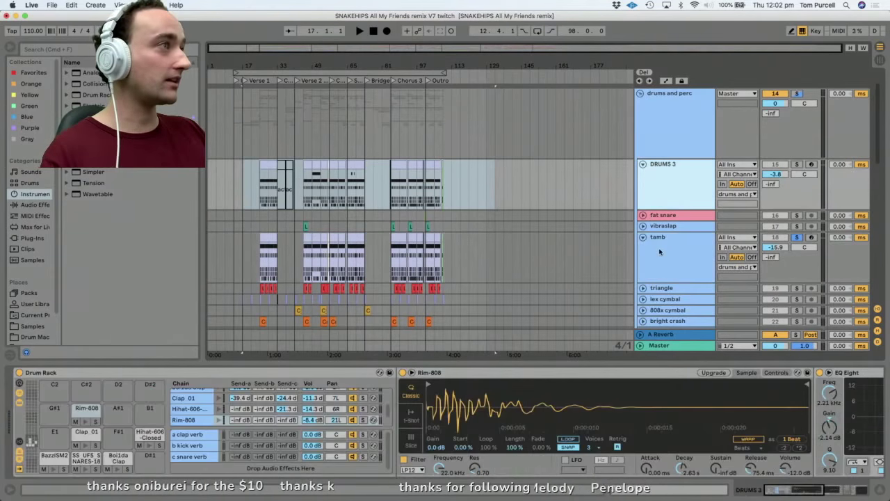
left_click(798, 164)
key("space")
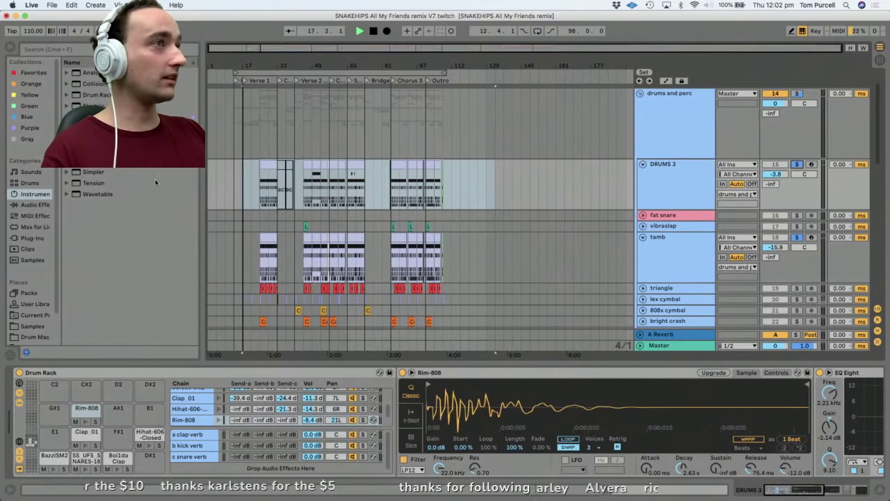
left_click_drag(270, 71, 270, 203)
key("space")
key("space")
left_click(250, 194)
key("space")
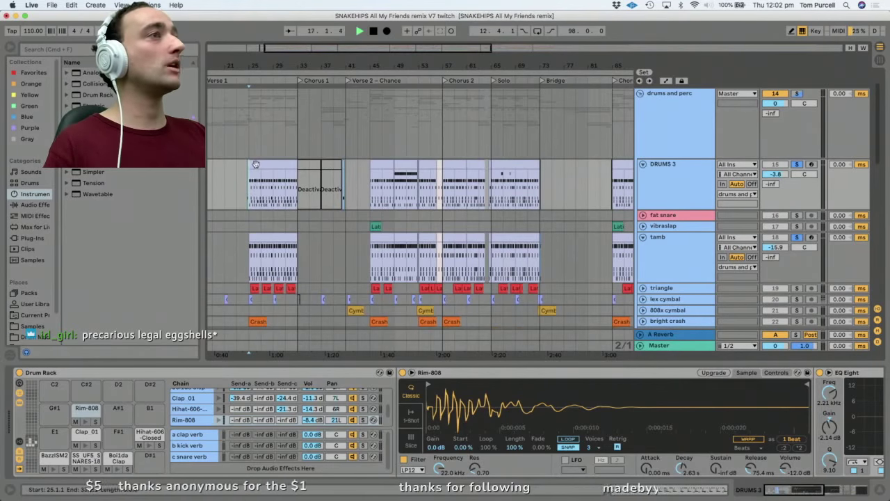
left_click(255, 164)
key("space")
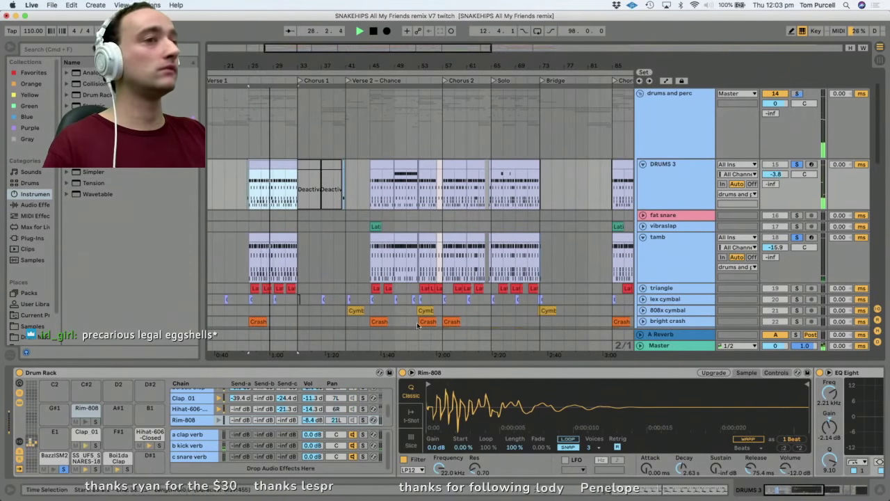
key("space")
Look through the device chains of the DRUMS 3, fat snare, vibraslap and tamb tracks.
left_click(671, 192)
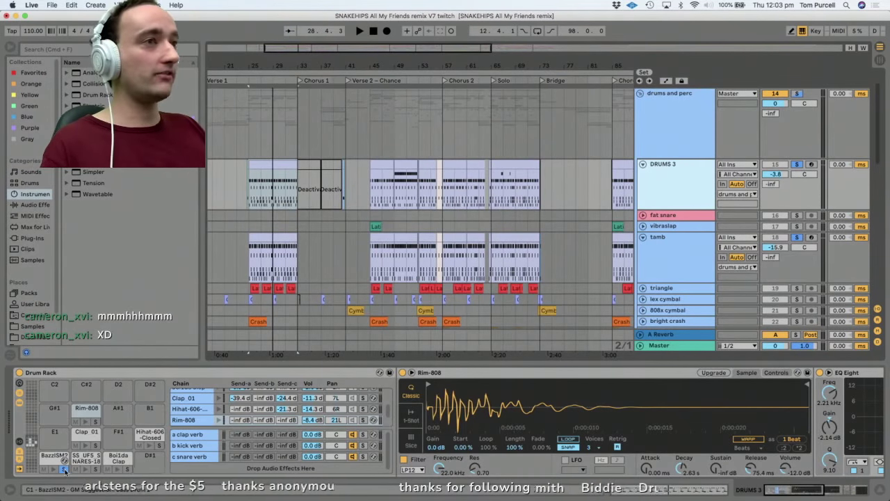
left_click(665, 216)
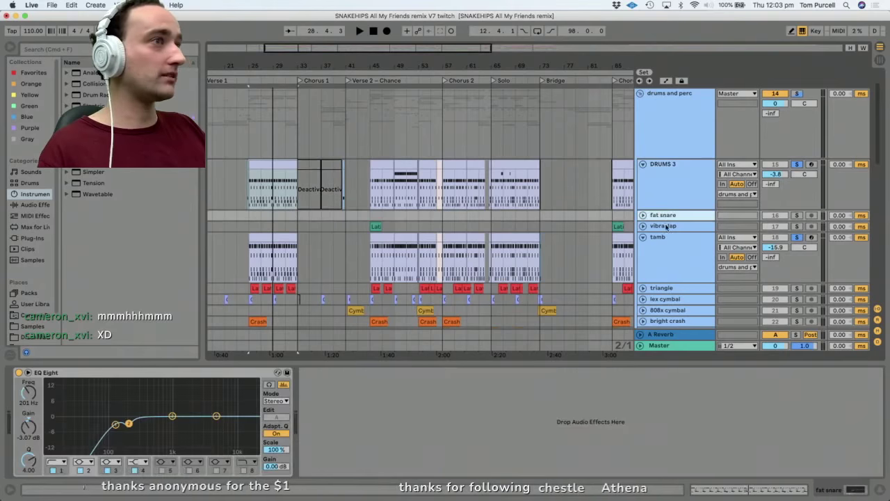
left_click(666, 227)
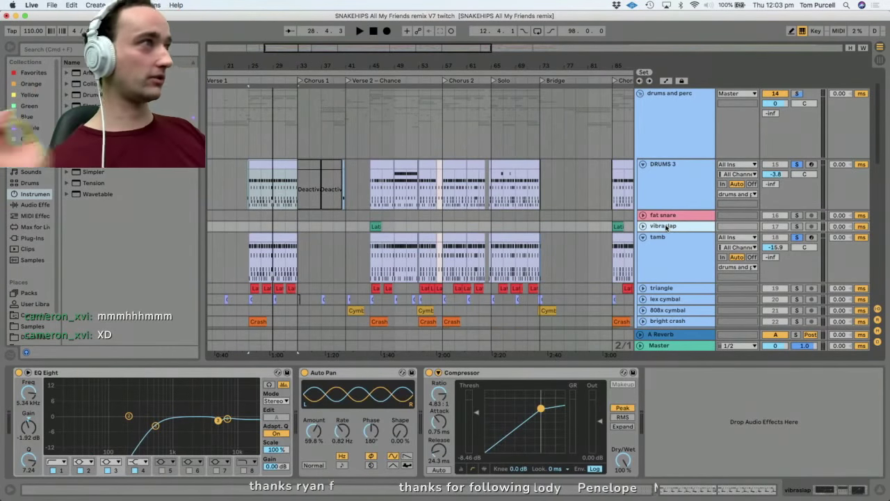
left_click(674, 250)
left_click(651, 227)
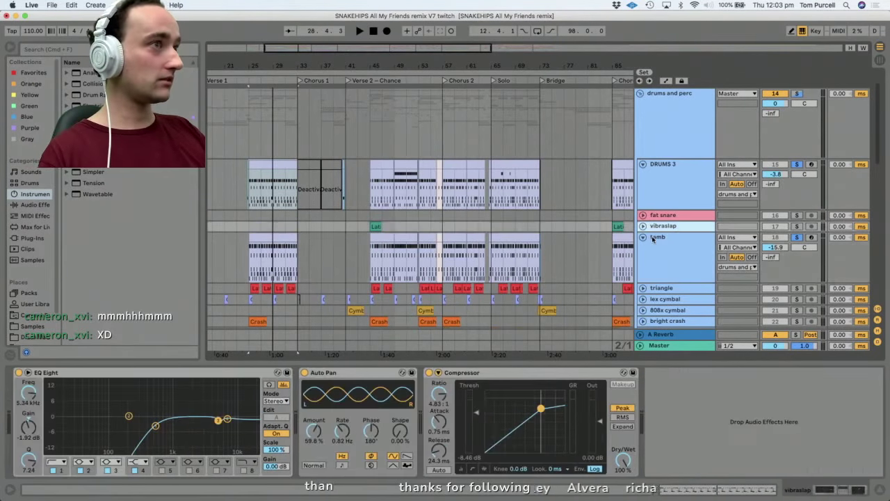
left_click(653, 238)
left_click_drag(828, 489, 764, 489)
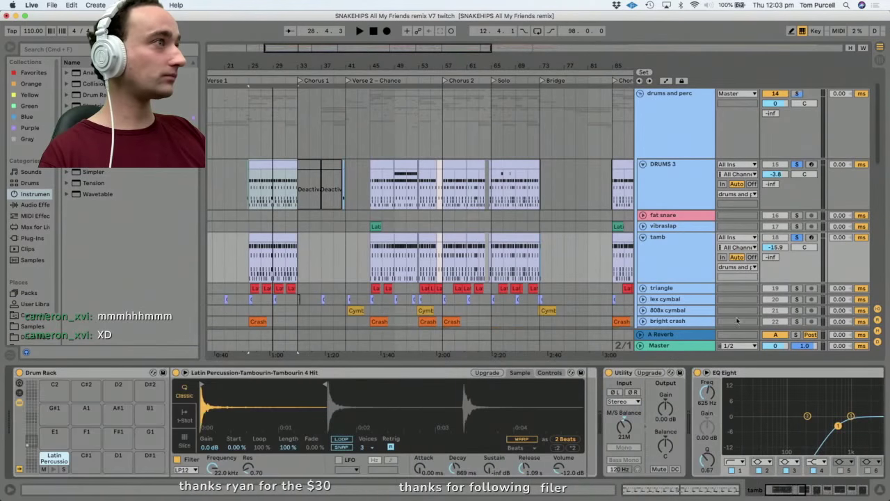
left_click(693, 241)
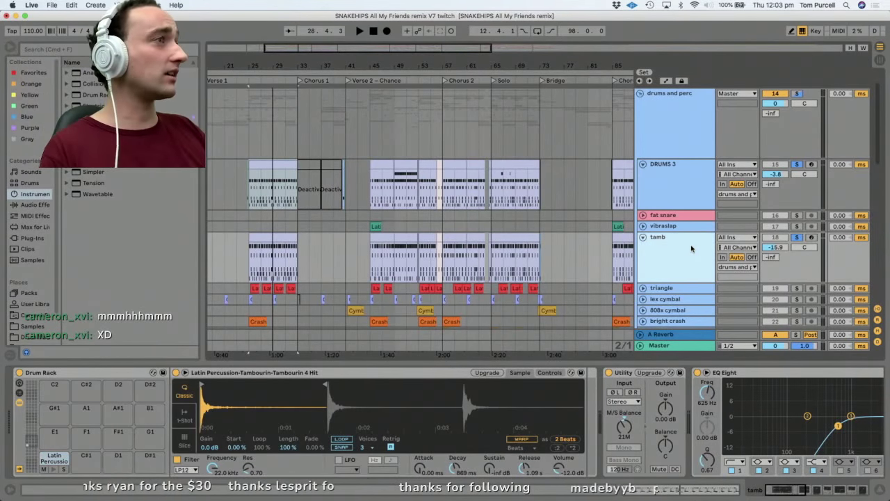
Clear the solos and play the full drum group from bar 25 while checking the DRUMS 3 and tamb tracks.
left_click(798, 237)
key("space")
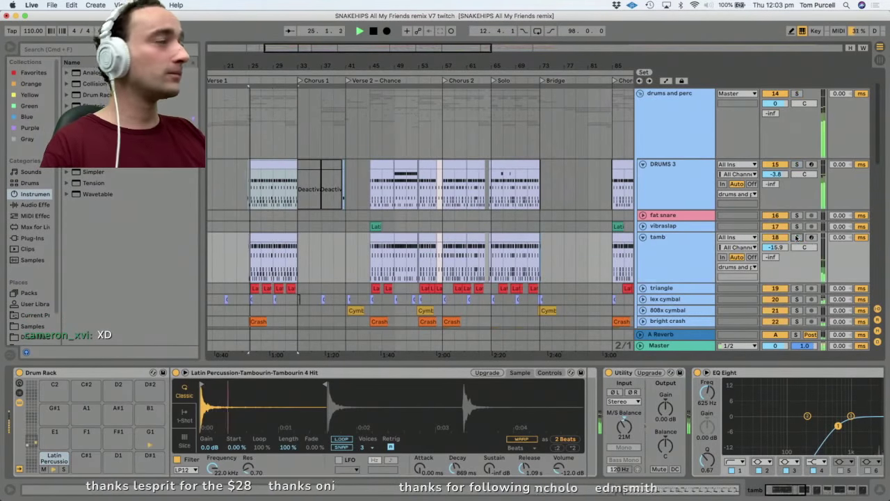
left_click(688, 175)
left_click(694, 247)
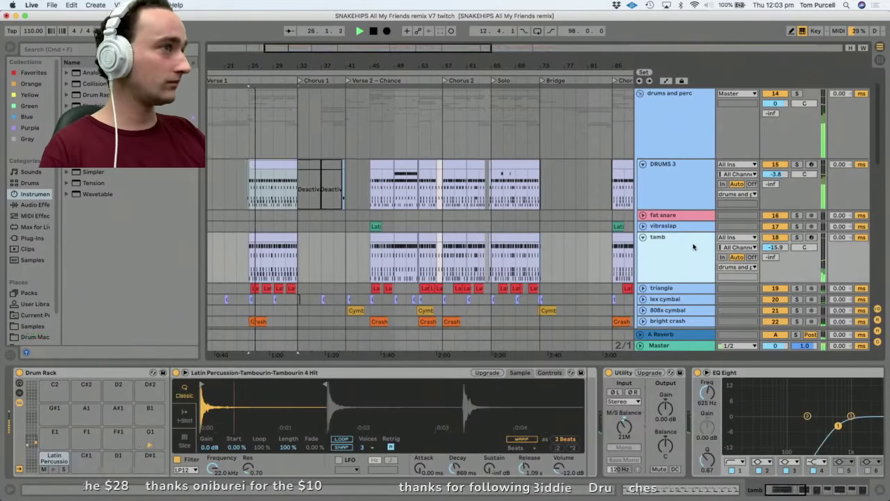
scroll(689, 244, "down", 3)
scroll(658, 239, "down", 1)
key("space")
Solo the triangle track, expand its lane and play its first Verse 1 clip up close.
left_click(798, 232)
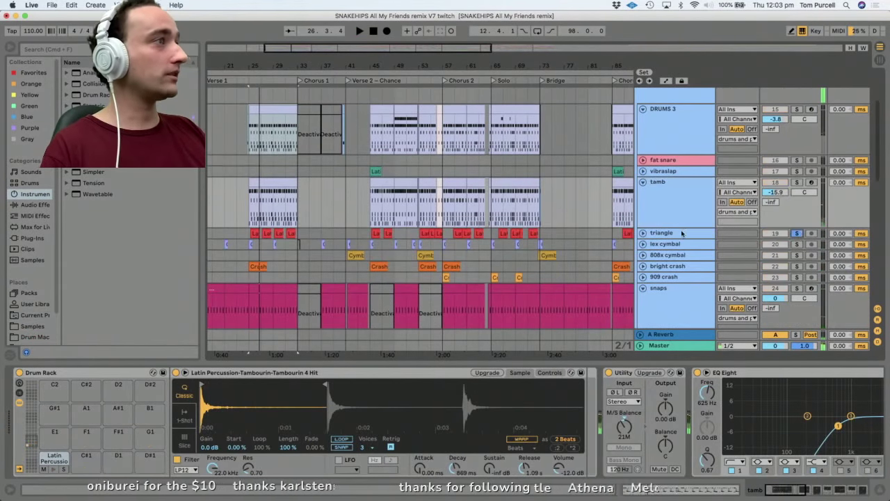
left_click(682, 233)
left_click(643, 233)
left_click(255, 80)
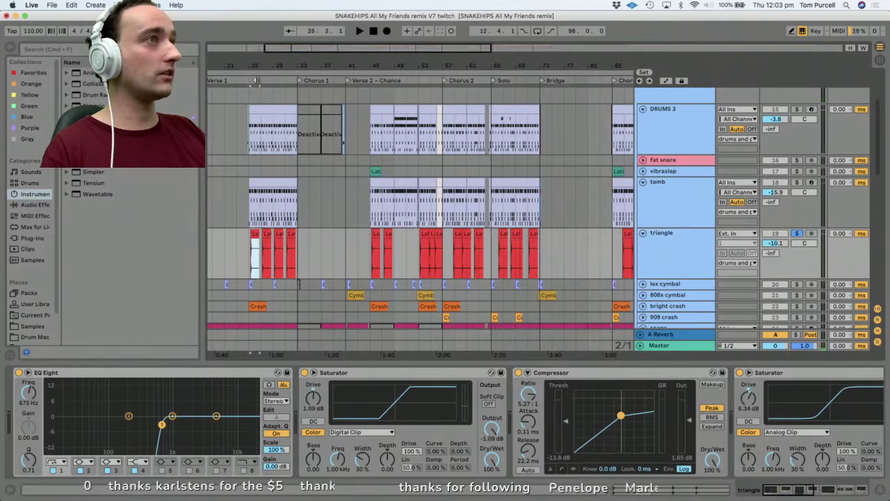
key("space")
left_click_drag(253, 67, 461, 243)
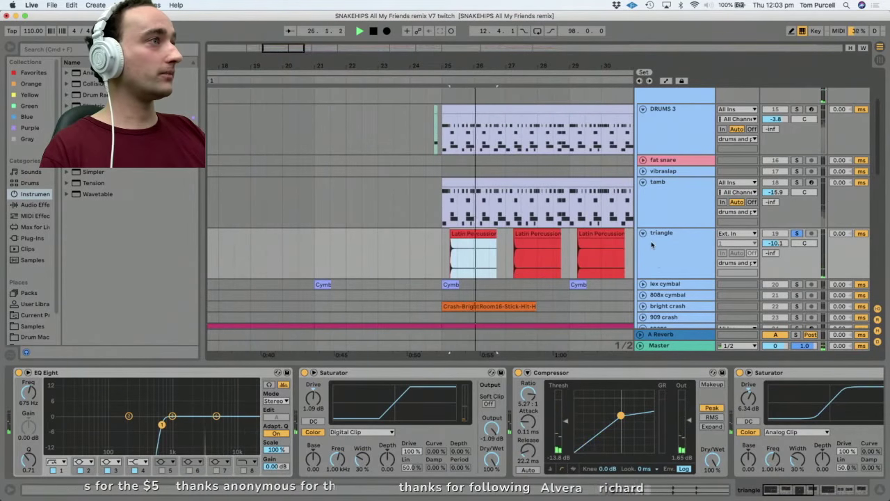
Examine the triangle track's effects chain through to the Reverb and final Saturator during playback of its Verse 1 clips.
left_click(814, 489)
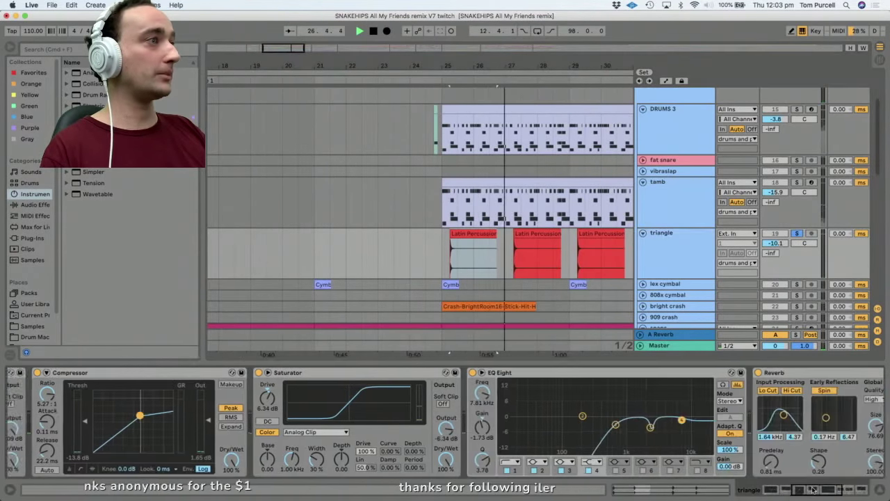
left_click_drag(814, 490, 846, 493)
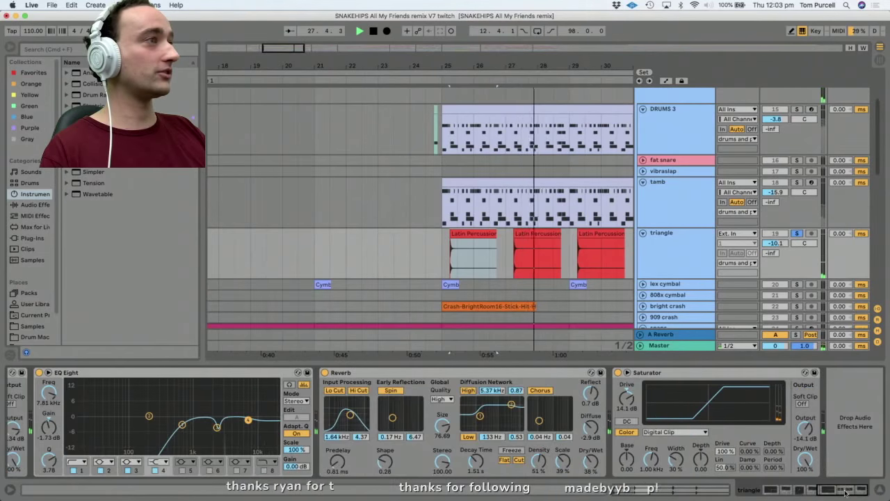
left_click_drag(449, 64, 450, 229)
key("minus")
key("minus")
key("minus")
key("minus")
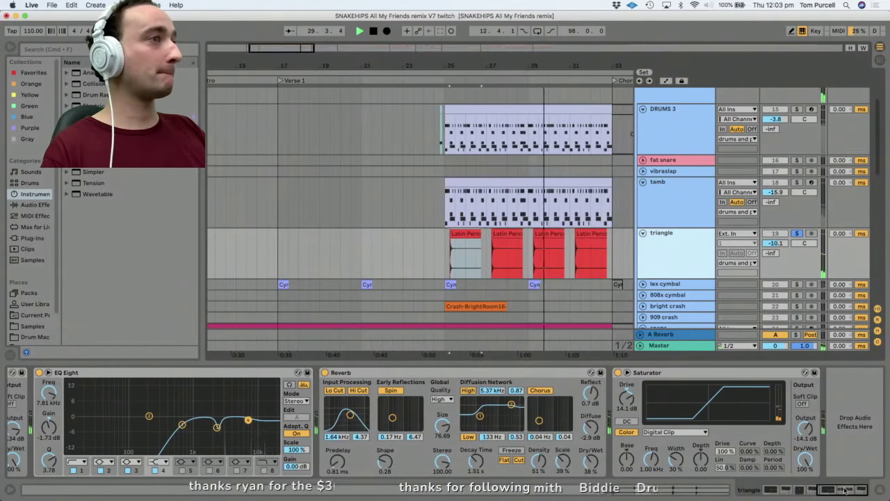
left_click_drag(845, 490, 788, 491)
key("space")
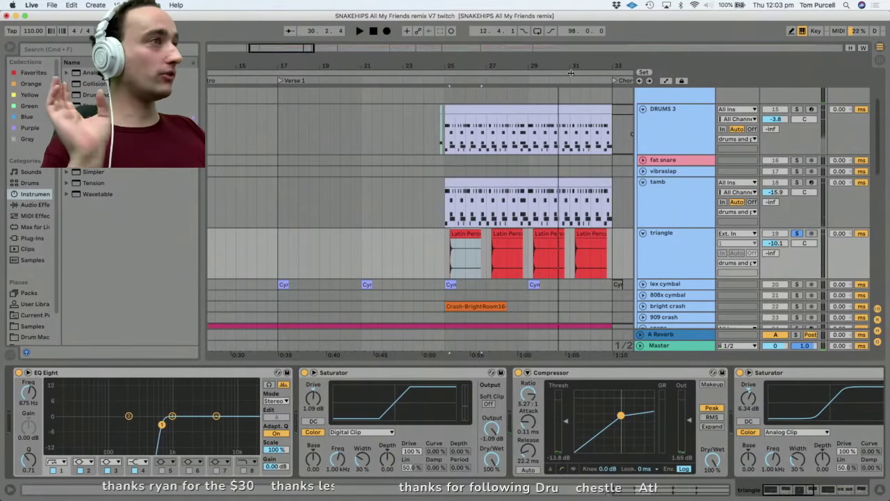
Inspect the sample settings of the triangle track's Verse 1 clips and play the last one before Chorus 1.
double_click(508, 258)
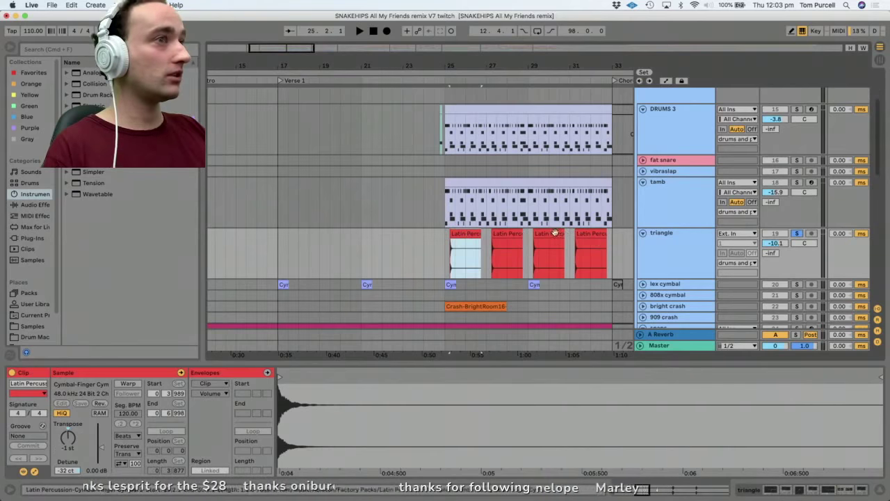
left_click(540, 258)
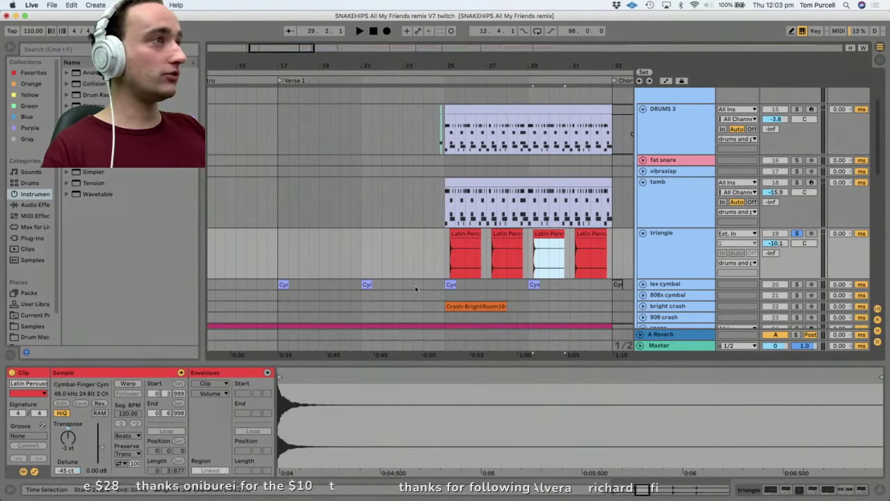
left_click(511, 236)
left_click_drag(525, 66, 515, 35)
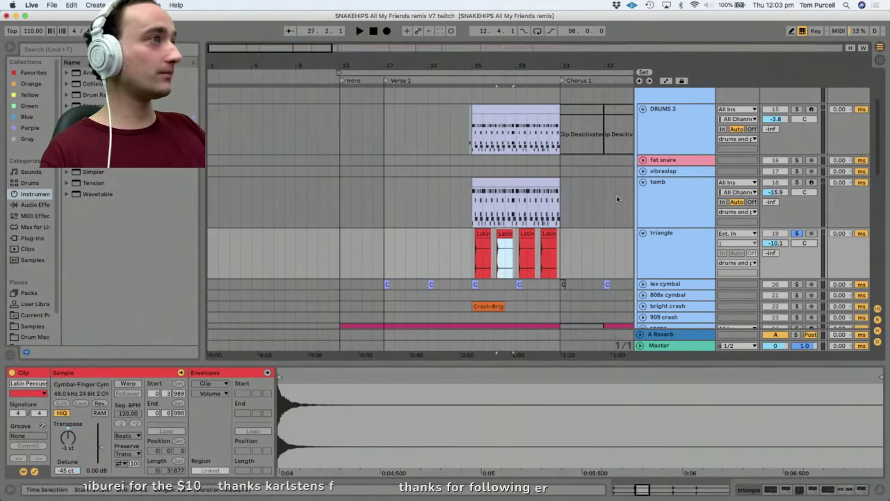
key("space")
left_click_drag(546, 66, 335, 57)
key("space")
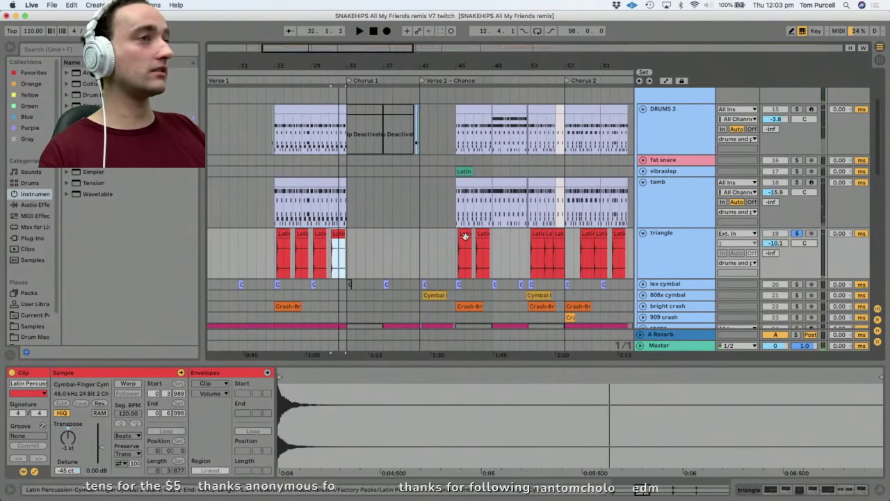
Play the triangle track's first two Verse 2 clips in solo, and clear the solo to hear them with the other drums.
left_click(466, 238)
left_click_drag(468, 66, 468, 104)
key("space")
left_click(522, 234)
key("space")
key("space")
left_click_drag(522, 46, 522, 14)
left_click(797, 233)
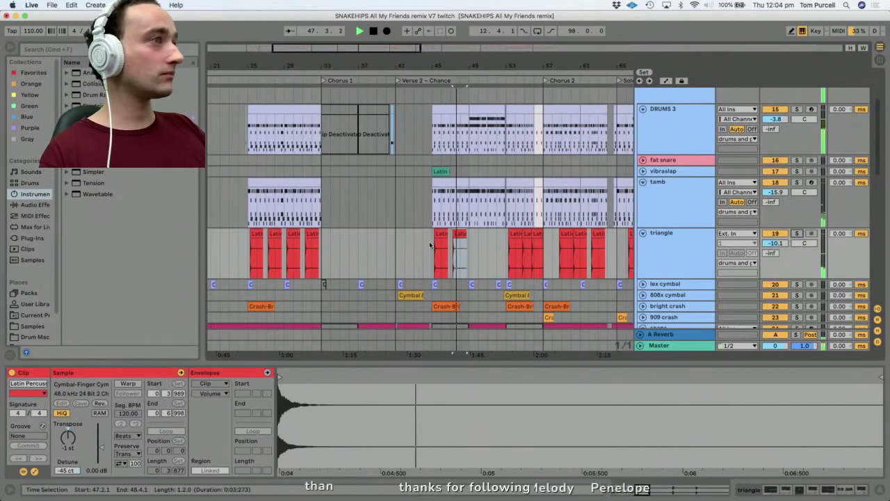
Solo the lex cymbal track, play its clip at bar 45 and expand its lane.
left_click(436, 284)
left_click(797, 283)
key("space")
key("space")
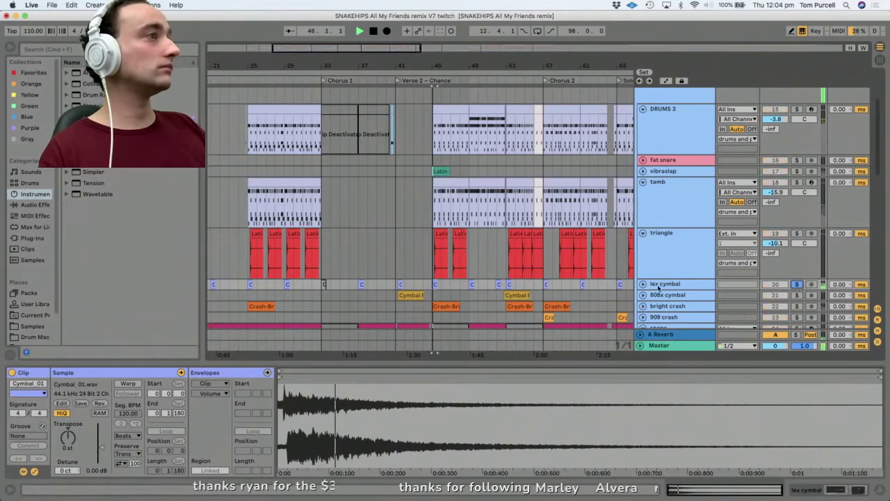
left_click(643, 284)
key("space")
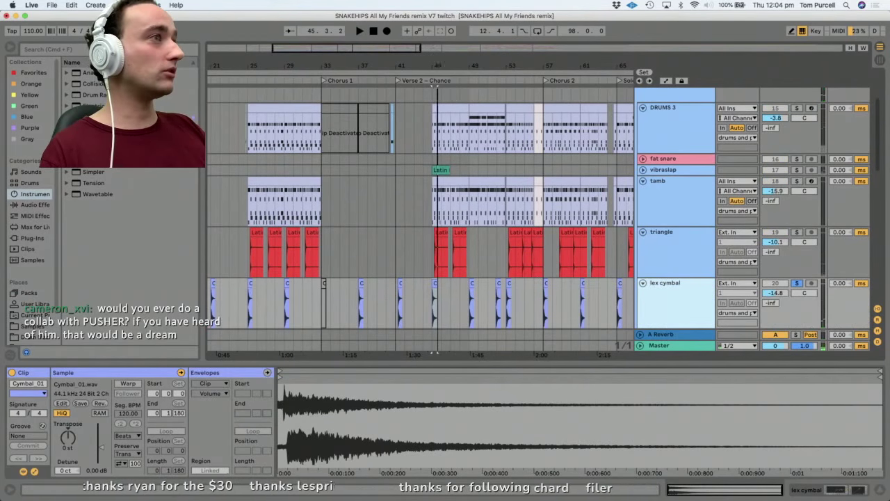
Solo and play the bright crash clip at bar 45, and examine the track's effects chain through to the final Compressor.
left_click_drag(438, 65, 439, 167)
scroll(445, 170, "down", 3)
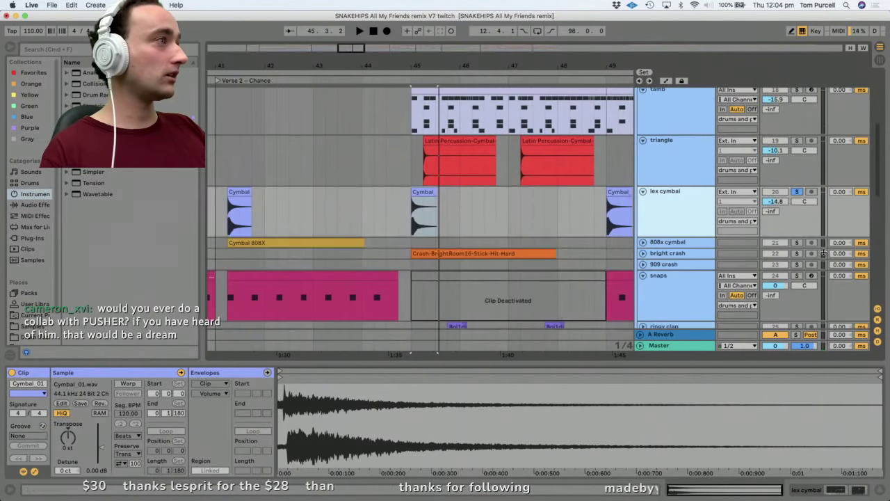
left_click(797, 253)
key("space")
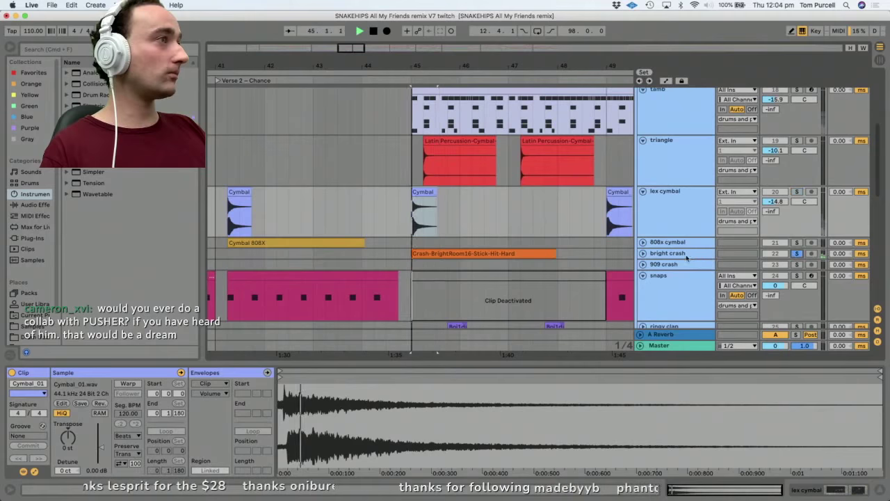
left_click(643, 253)
scroll(560, 253, "down", 3)
double_click(680, 255)
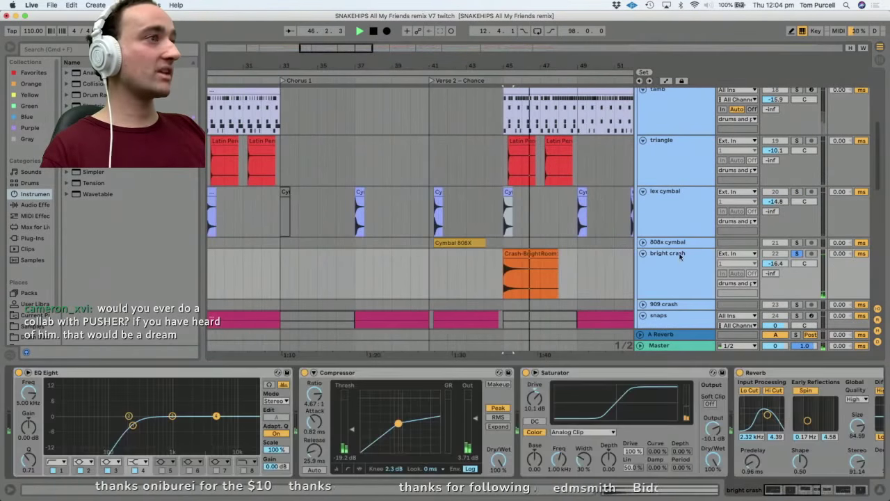
scroll(814, 492, "right", 5)
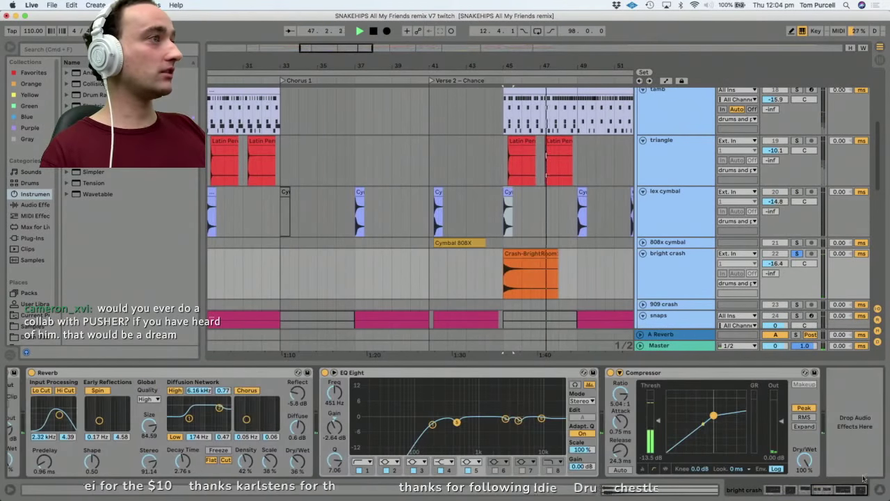
Solo the 808x cymbal track, play its clip just before bar 53 and inspect the sample waveform.
left_click(643, 315)
key("minus")
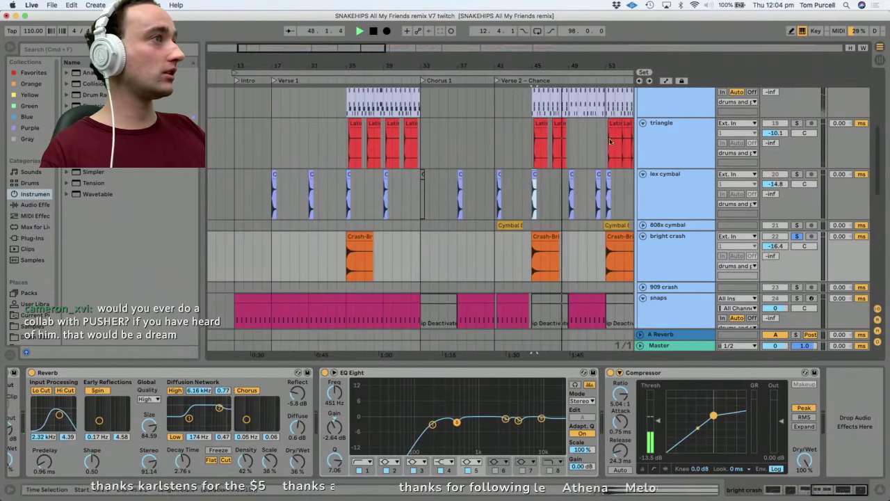
left_click(672, 227)
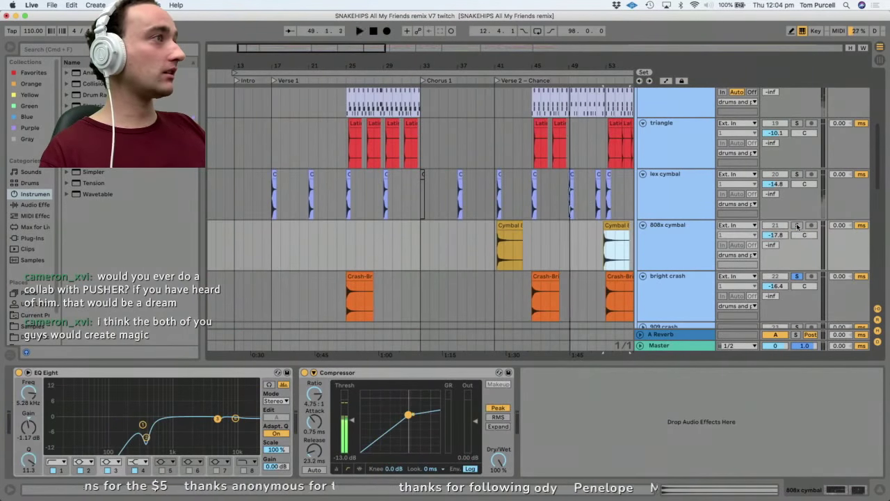
key("plus")
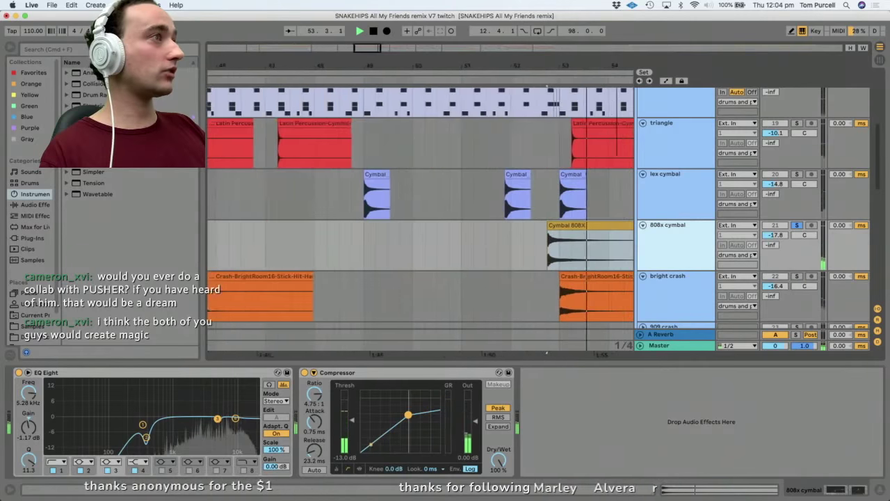
left_click(503, 240)
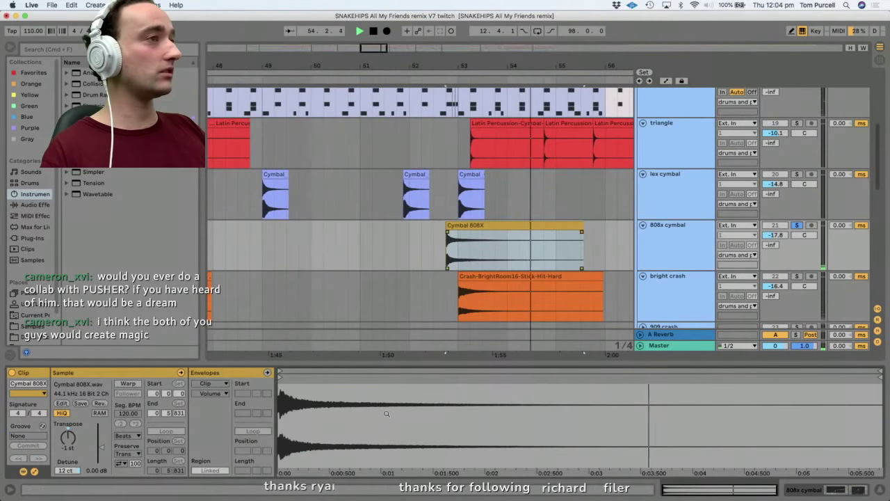
mouse_move(293, 397)
left_mouse_down()
mouse_move(293, 459)
mouse_move(293, 397)
left_mouse_up()
key("space")
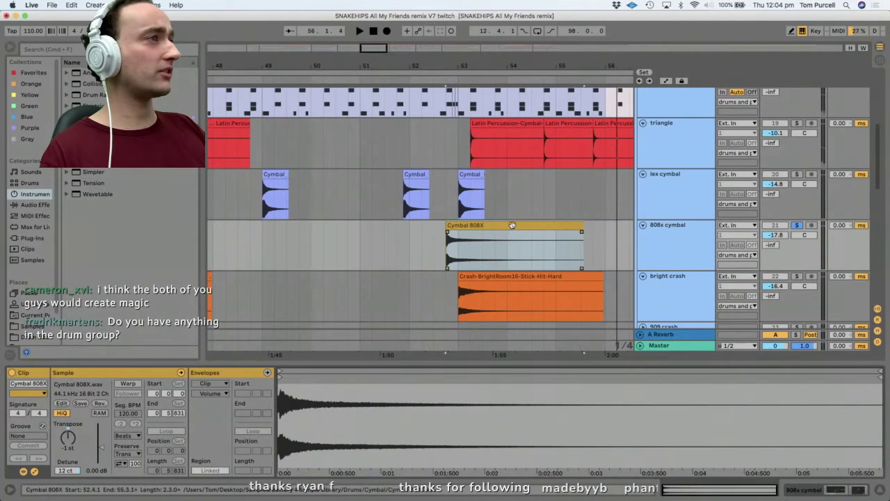
Replay the soloed 808x cymbal clip before bar 53 while viewing it within the wider Verse 2 arrangement.
left_click(510, 225)
left_click(683, 225)
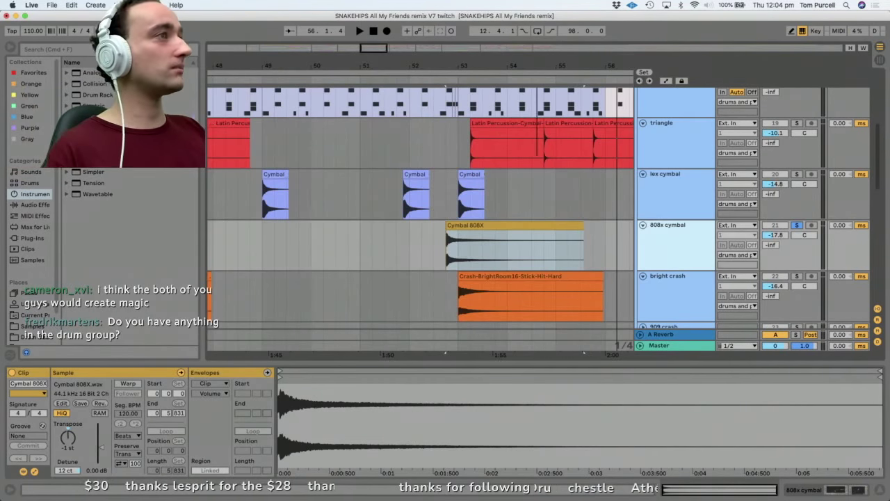
key("minus")
left_click(473, 235)
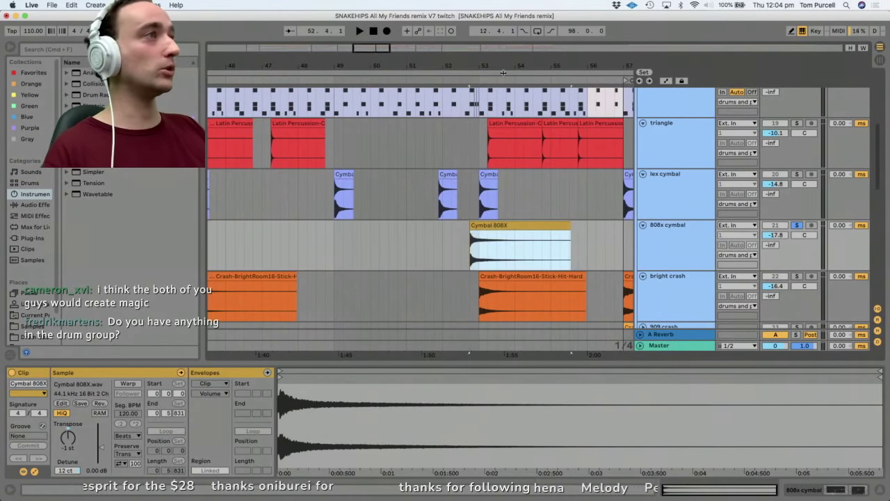
key("minus")
key("space")
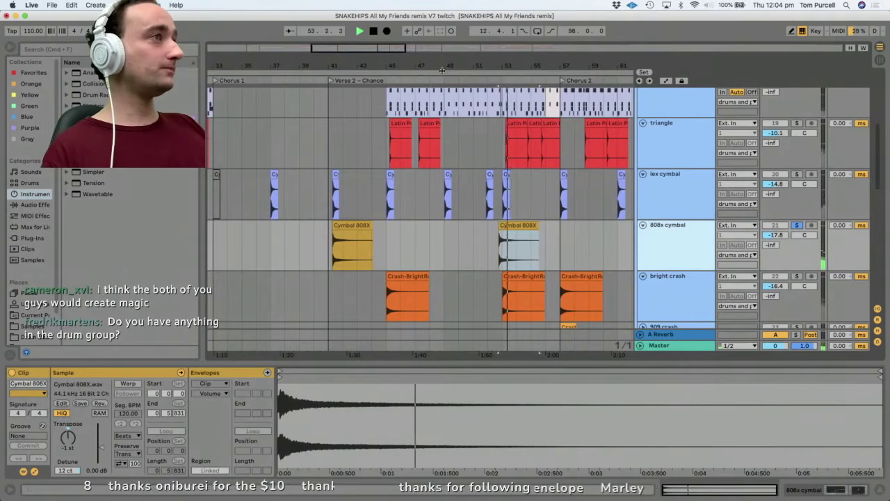
key("minus")
Solo the 909 crash track, expand its lane and play its clip at the start of Chorus 2.
scroll(473, 179, "down", 3)
left_click(512, 262)
key("space")
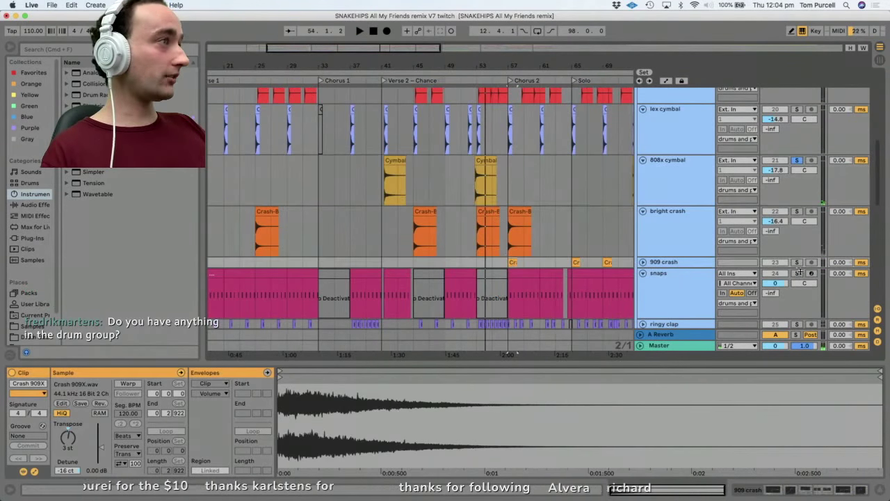
key("space")
left_click(642, 261)
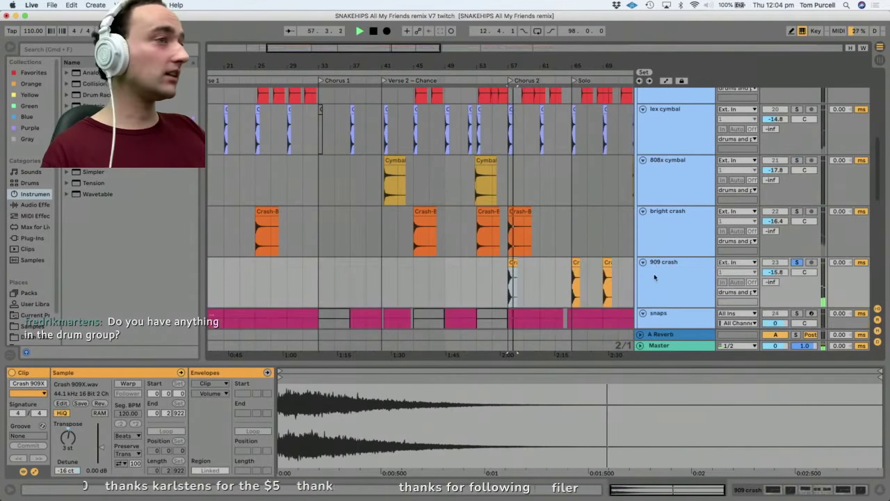
left_click_drag(513, 66, 513, 125)
key("space")
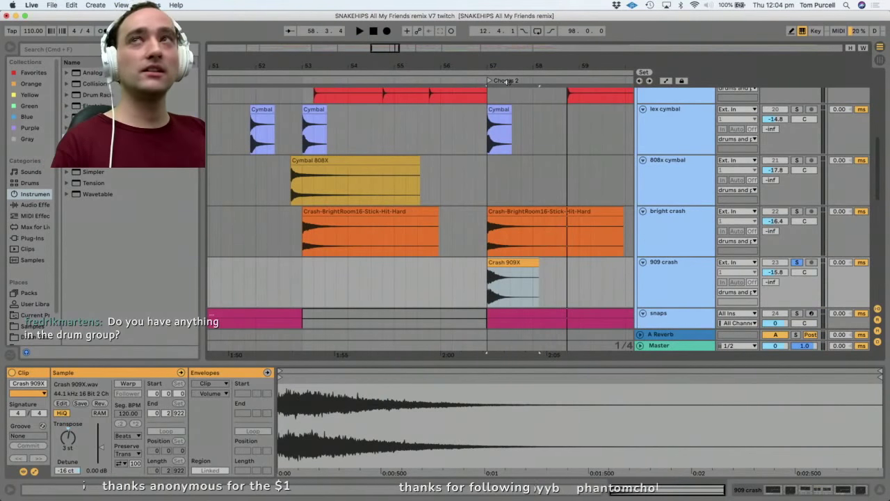
Examine the Chorus 2 Crash 909X clip up close and the track's EQ Eight, Compressor and Saturator during soloed playback.
left_click_drag(519, 63, 556, 84)
left_click(449, 263)
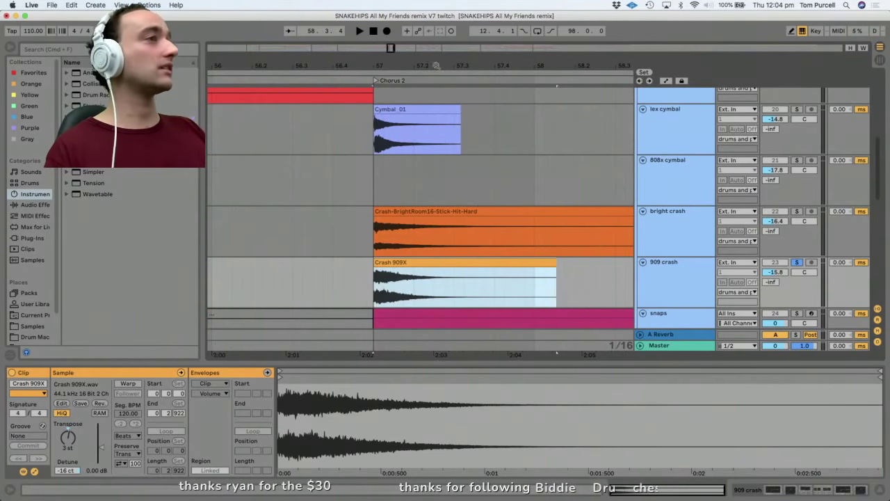
left_click_drag(436, 65, 436, 57)
left_click(667, 275)
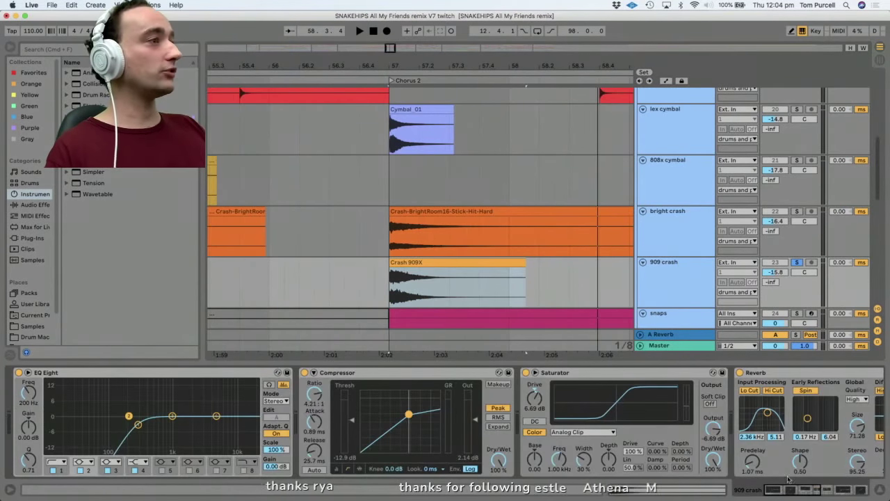
mouse_move(796, 492)
left_mouse_down()
mouse_move(843, 492)
mouse_move(793, 493)
left_mouse_up()
key("space")
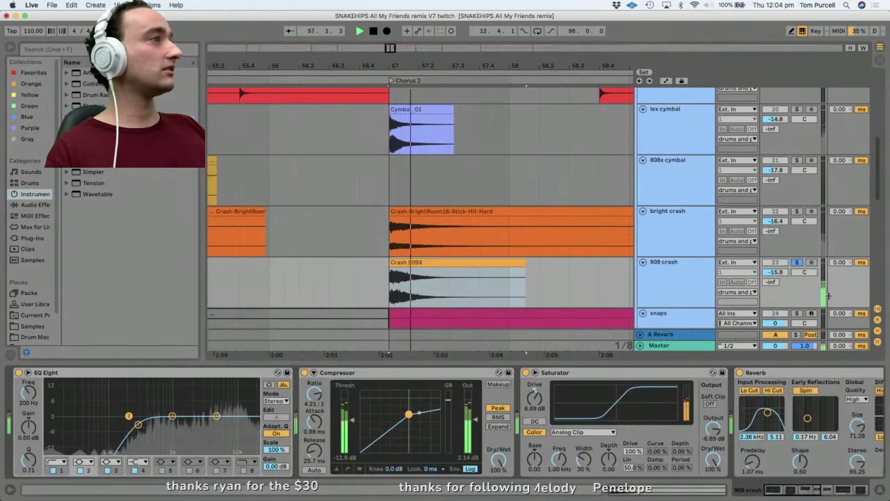
key("space")
Clear the 909 crash solo and play the opening of Chorus 2 with all the drums.
left_click(797, 262)
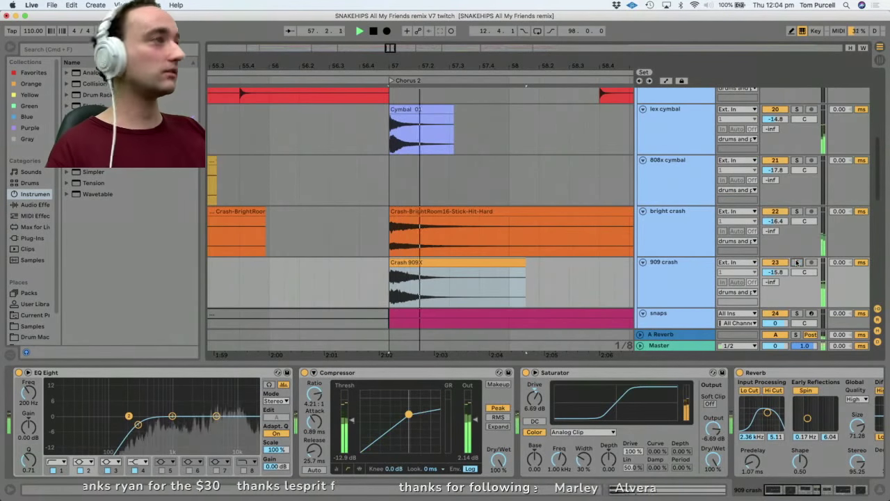
left_click(670, 272)
key("minus")
key("minus")
key("minus")
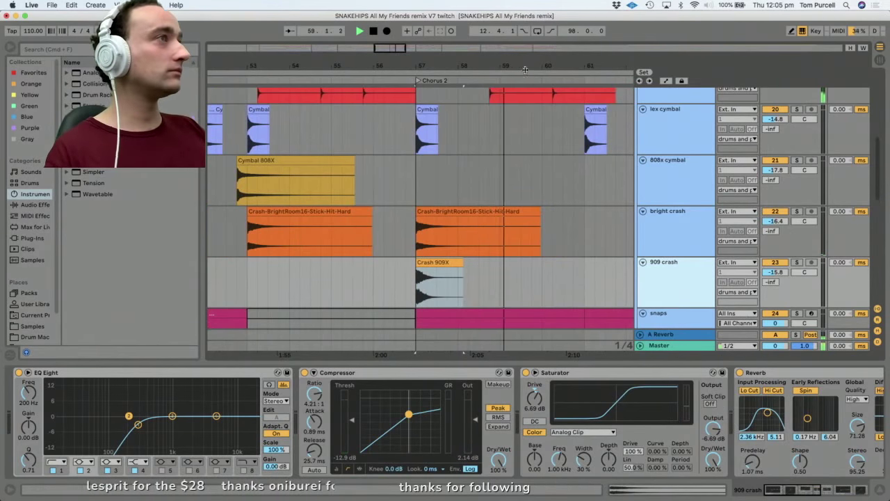
key("minus")
left_click(397, 262)
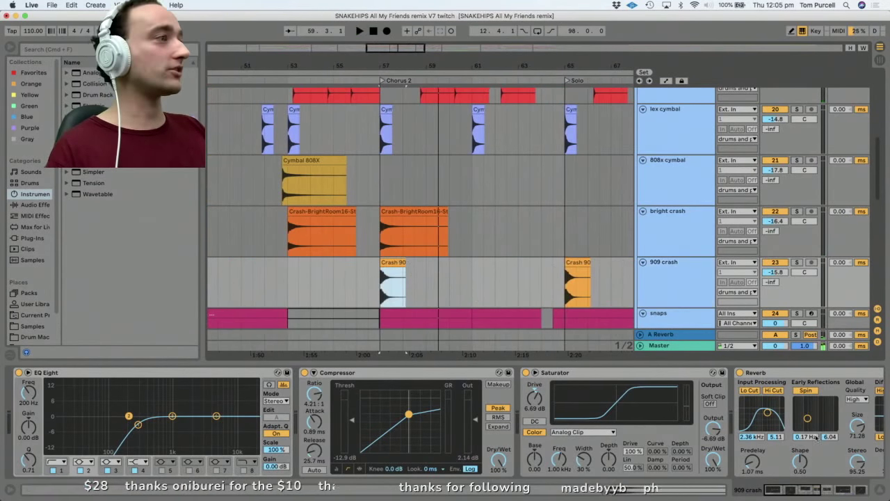
Check the 909 crash track's Reverb, second EQ Eight and last Compressor, and play the clip in solo again.
left_click_drag(399, 77, 398, 193)
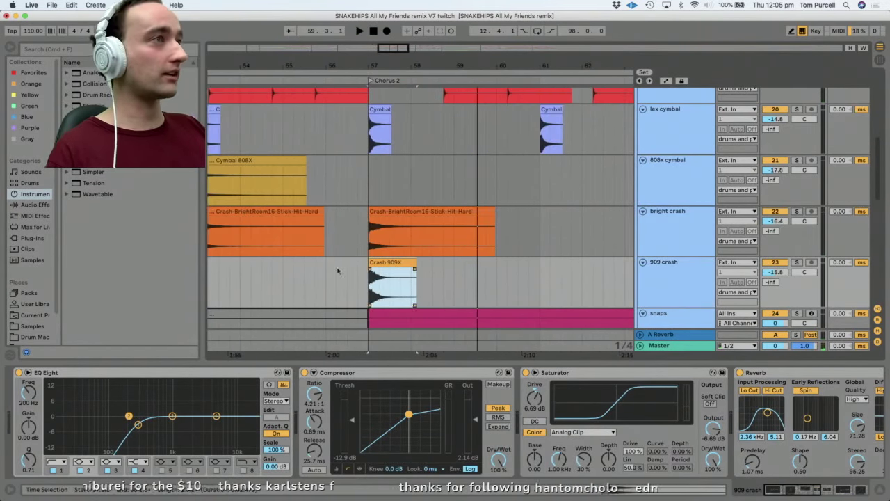
left_click_drag(793, 492, 818, 487)
left_click(691, 286)
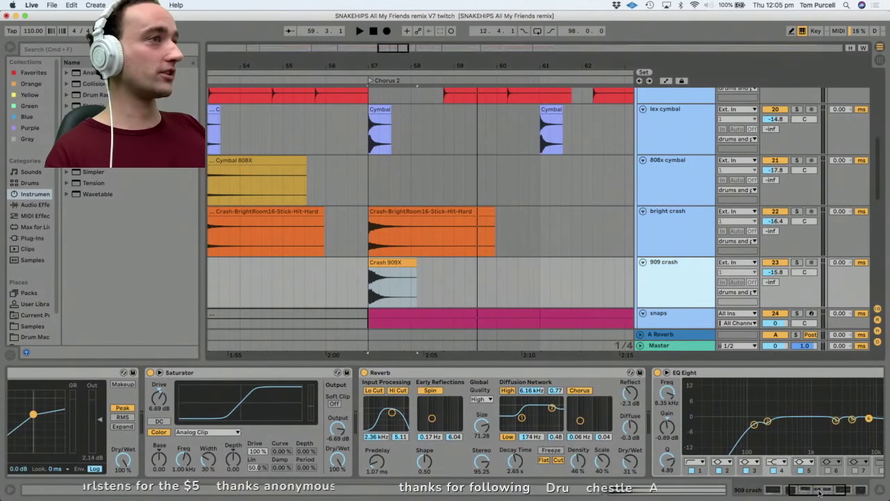
scroll(820, 491, "right", 5)
left_click(797, 262)
key("space")
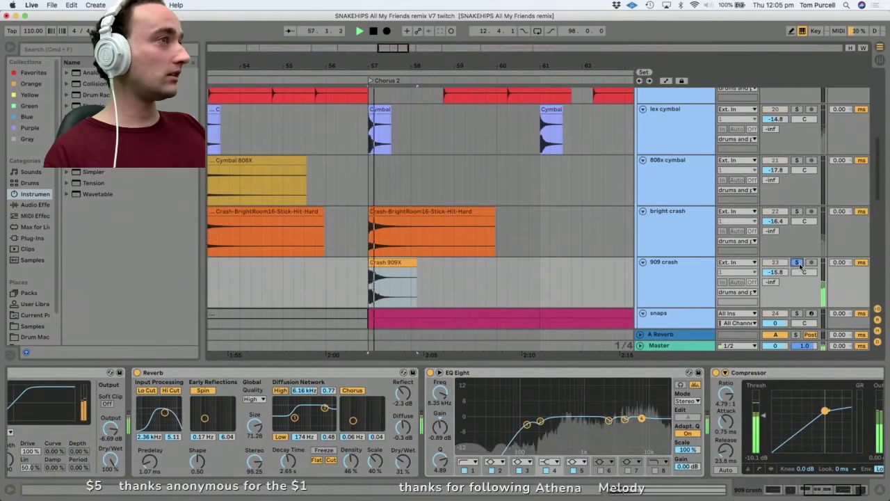
key("space")
Look over the snaps track in Chorus 2, and solo, play and expand the ringy clap track from bar 57.
scroll(799, 266, "down", 3)
left_click(422, 252)
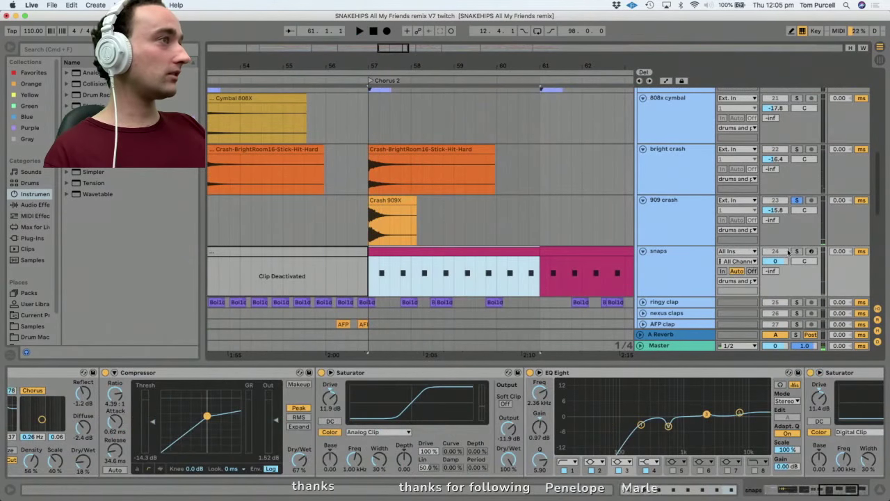
scroll(630, 258, "down", 3)
left_click(404, 240)
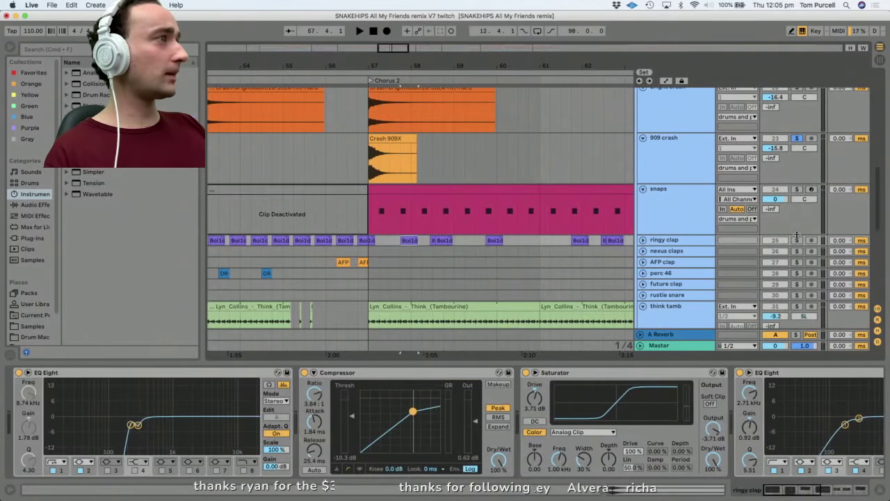
key("space")
left_click(642, 240)
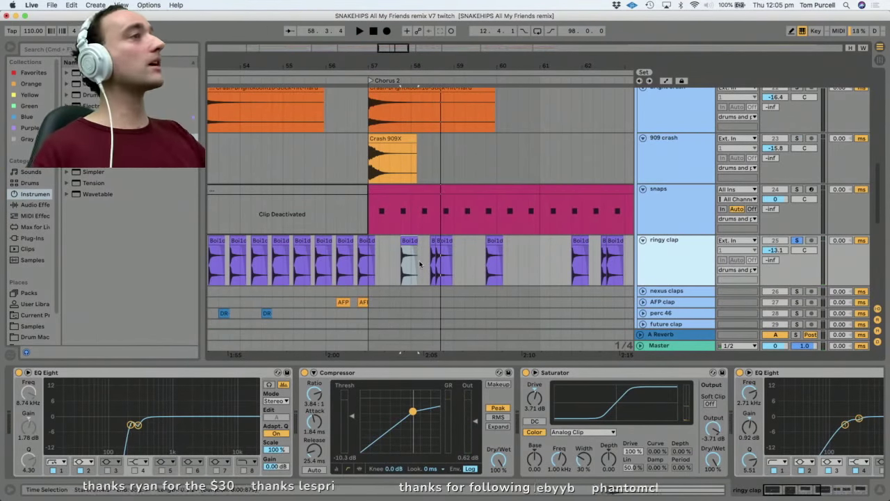
Play the soloed ringy clap clips in Chorus 2 up close and open the first Boi1da Clap3 clip's sample settings.
key("space")
left_click_drag(410, 65, 410, 99)
key("space")
left_click(411, 240)
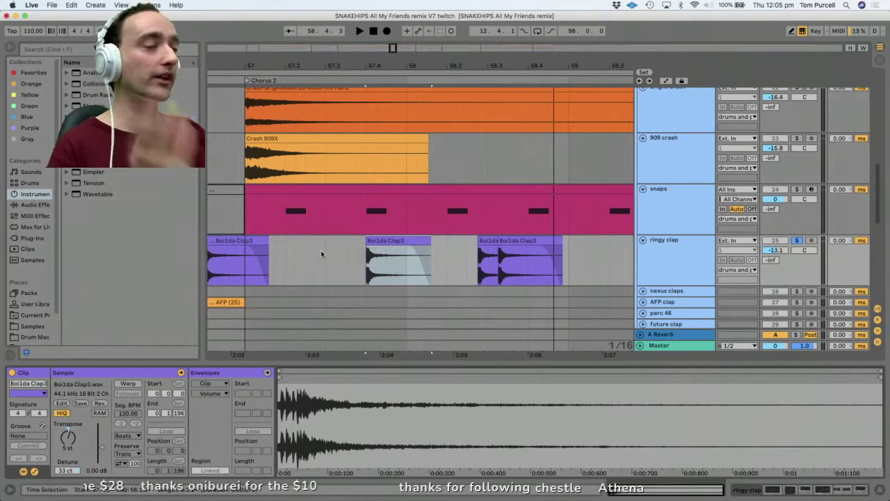
Play the soloed ringy clap clip at bar 56.2, just before Chorus 2, and select its track.
left_click_drag(422, 65, 498, 34)
left_click(350, 240)
key("space")
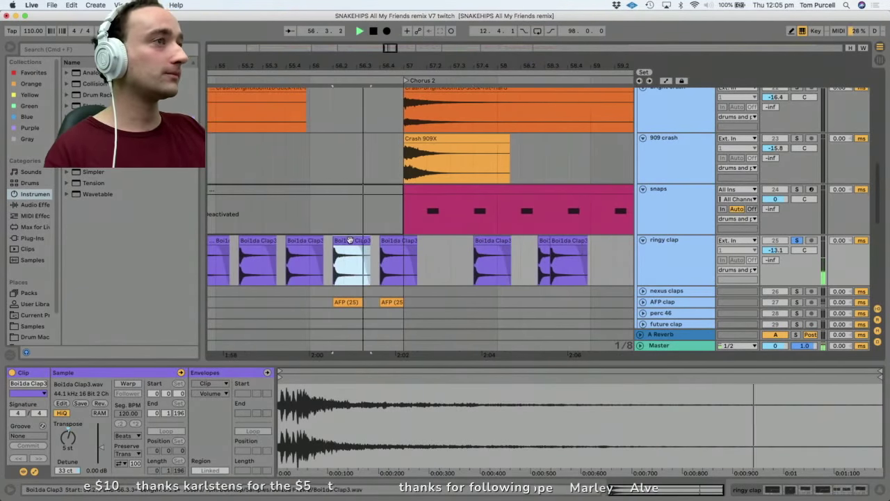
left_click(658, 245)
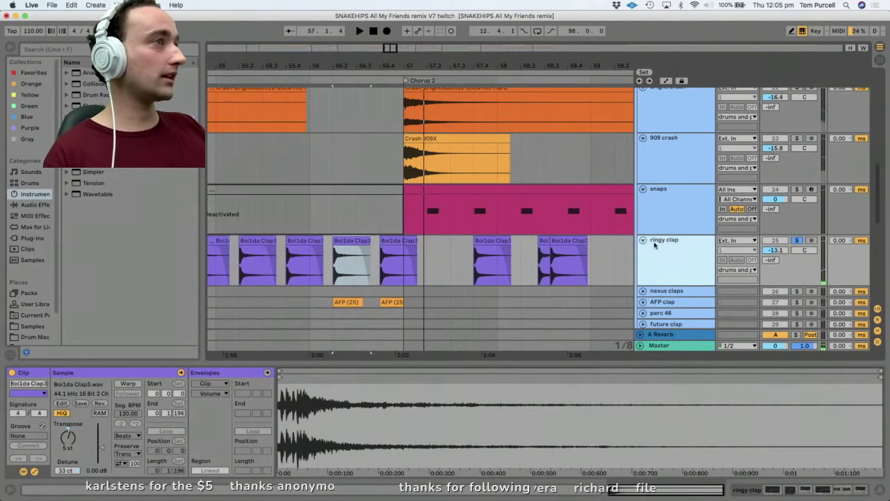
Open the sample settings of the AFP (25) clip at bar 56.2 and expand the AFP clap track.
left_click(349, 303)
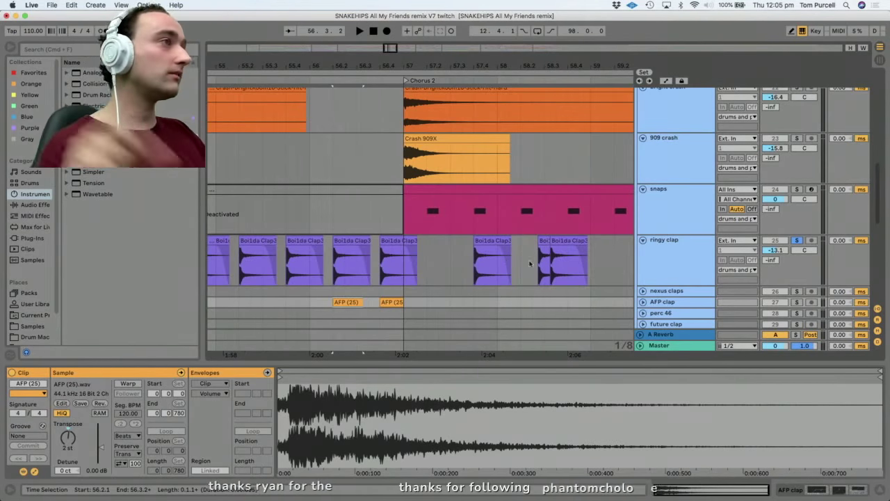
left_click(651, 303)
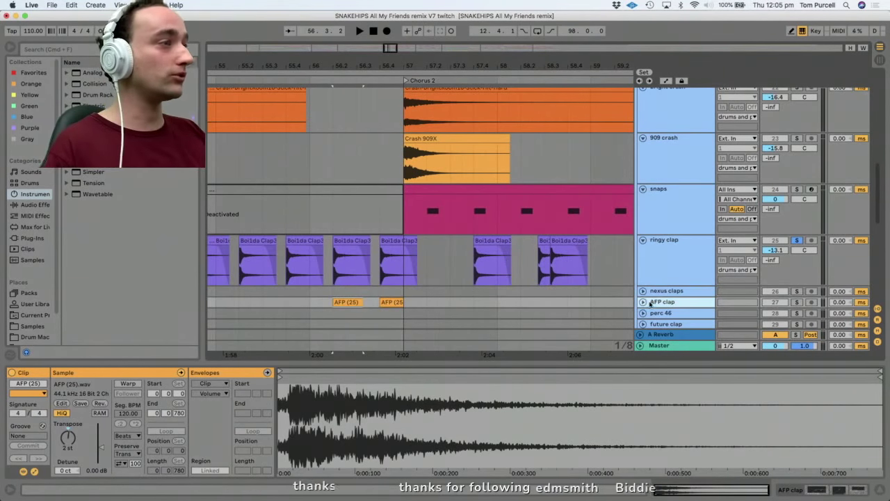
left_click(642, 302)
left_click(339, 283)
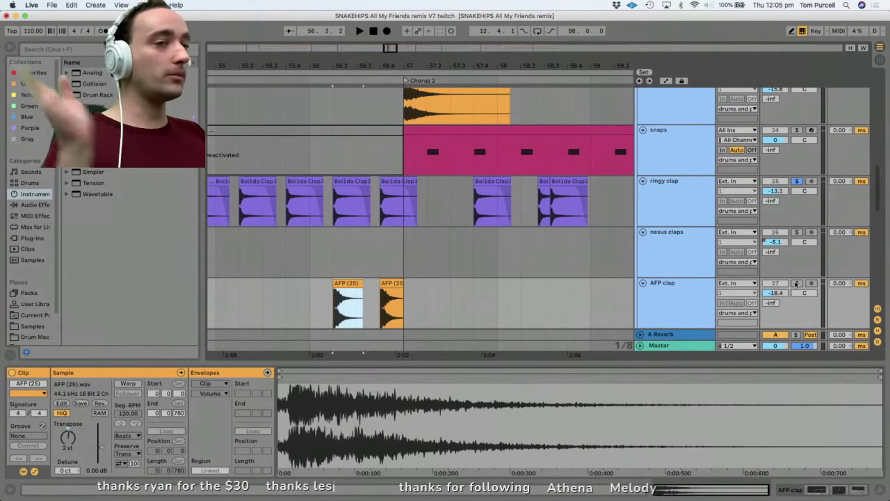
left_click(667, 284)
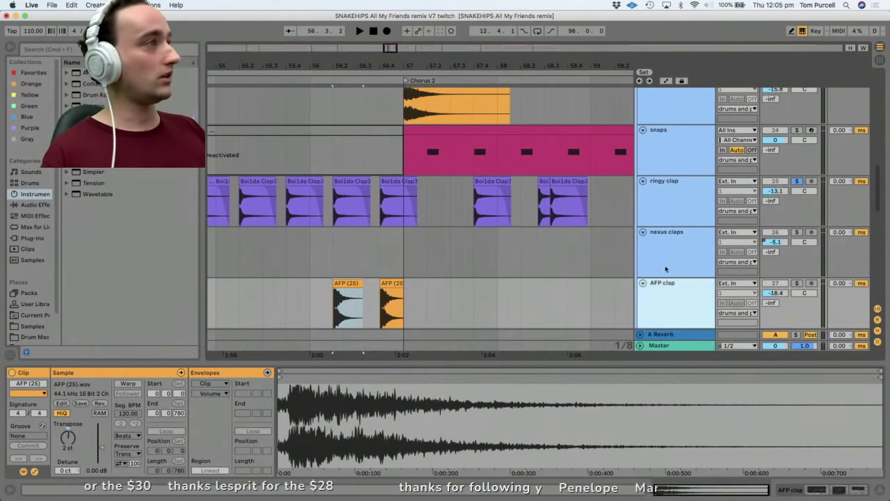
left_click(666, 264)
left_click(670, 287)
left_click(345, 282)
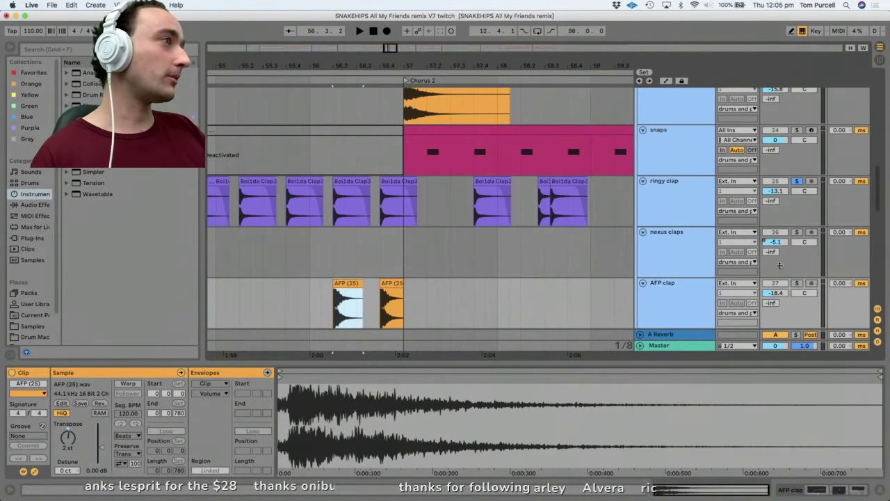
Solo the AFP clap track and play its AFP (25) clip at bar 56.2 up close.
left_click(797, 283)
key("space")
left_click(643, 284)
key("space")
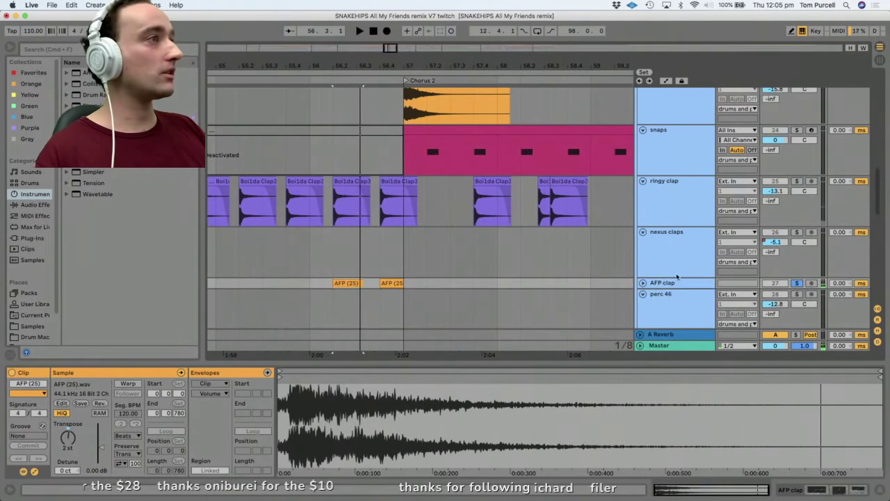
key("Right")
left_click_drag(400, 65, 616, 132)
scroll(455, 139, "down", 3)
key("space")
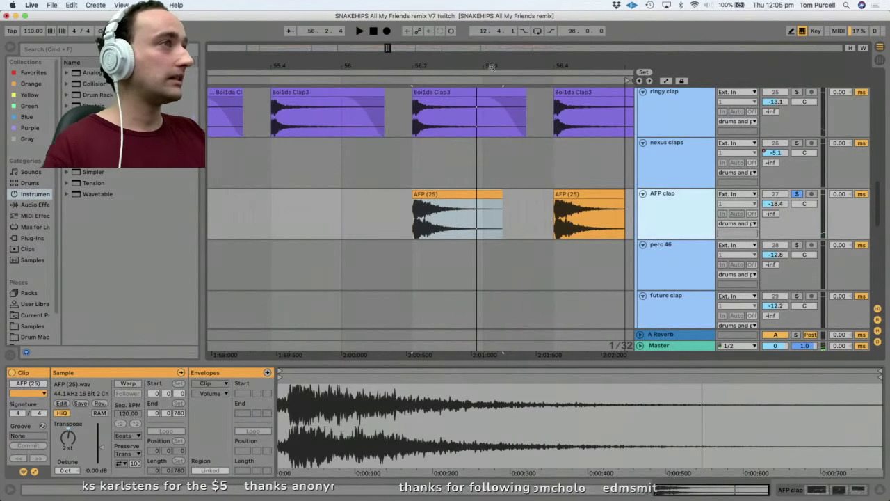
Solo the perc 46 track and play its DR-660Perc46 clip at bar 54.3 up close.
left_click_drag(492, 67, 491, 69)
left_click(416, 245)
key("space")
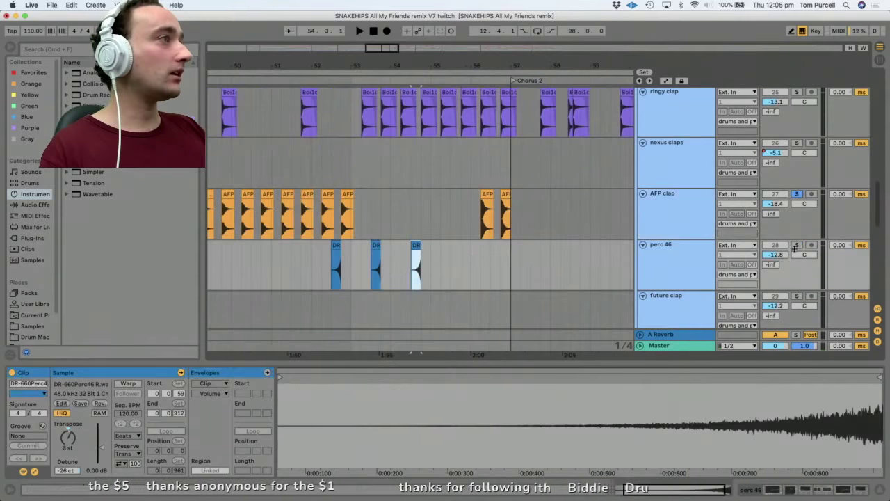
left_click(679, 269)
key("space")
mouse_move(421, 68)
left_mouse_down()
mouse_move(421, 91)
mouse_move(418, 63)
left_mouse_up()
left_click(400, 254)
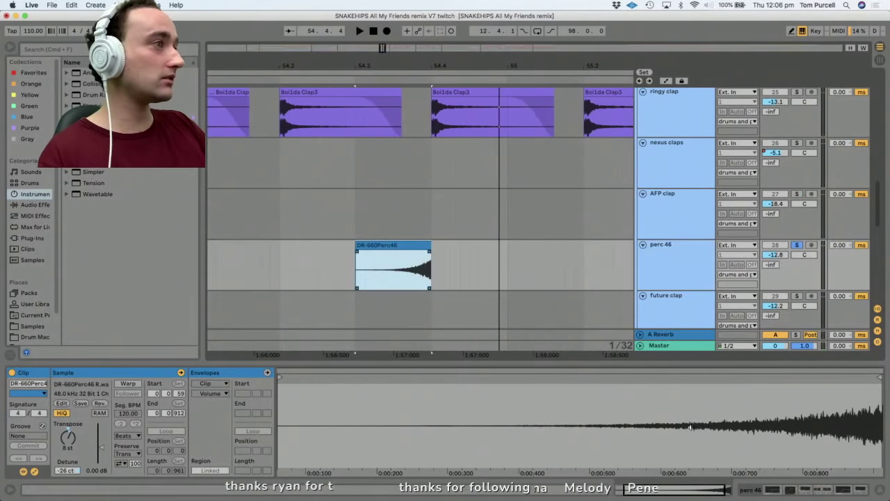
Check the start of the DR-660Perc46 sample's waveform and play the soloed clip again.
left_click_drag(713, 490, 717, 490)
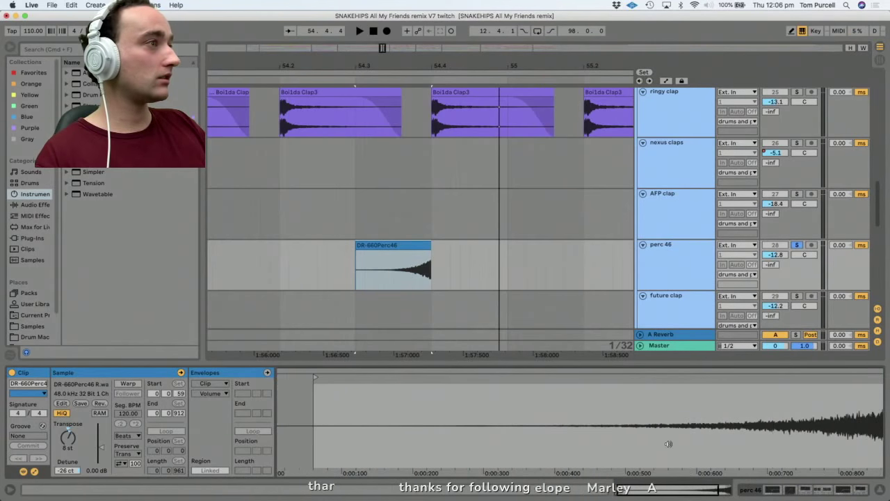
left_click(394, 246)
left_click(395, 246)
key("space")
key("space")
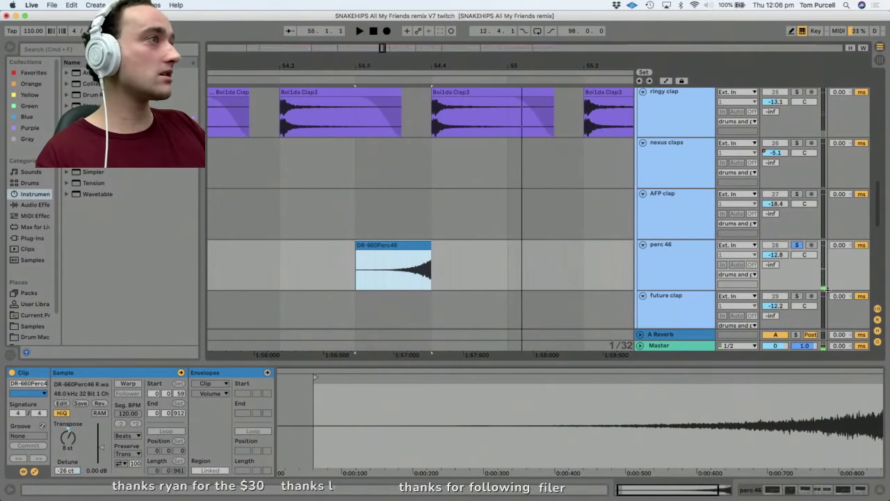
Find the future clap clips just before the Solo section and play them in solo up close.
scroll(831, 287, "down", 3)
left_click(657, 263)
left_click_drag(531, 62, 531, 24)
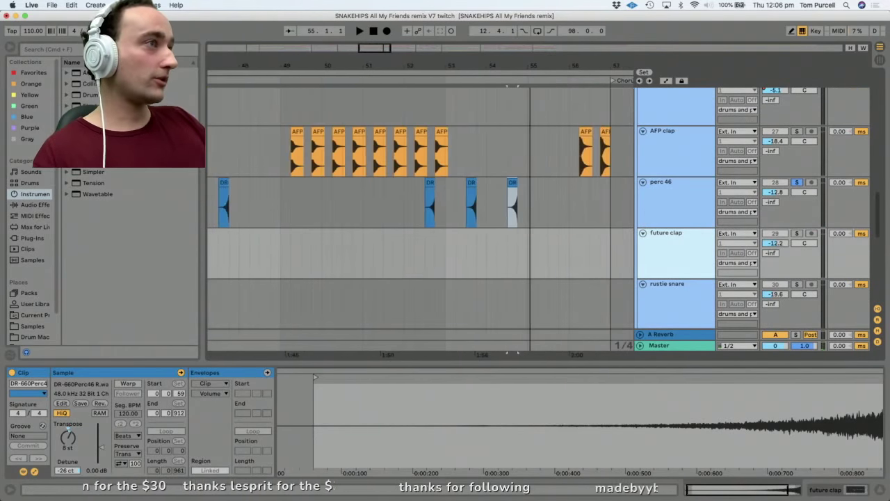
key("minus")
key("minus")
key("minus")
key("minus")
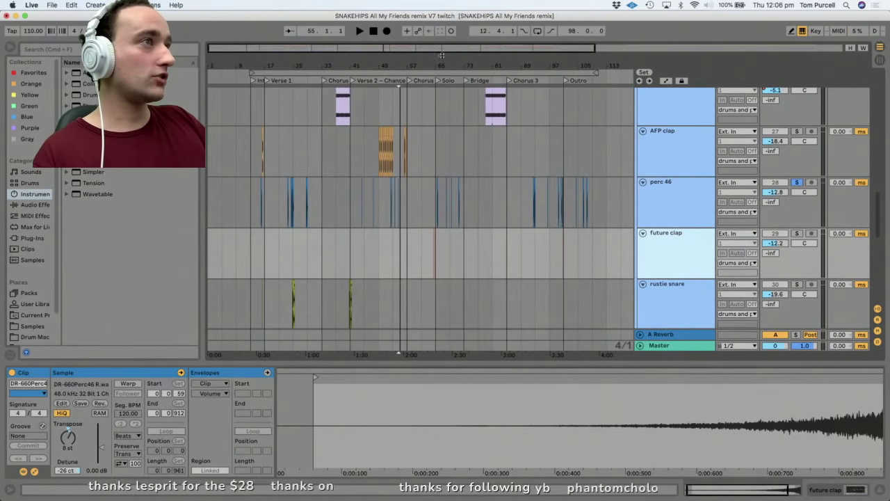
left_click_drag(441, 55, 439, 142)
left_click(420, 233)
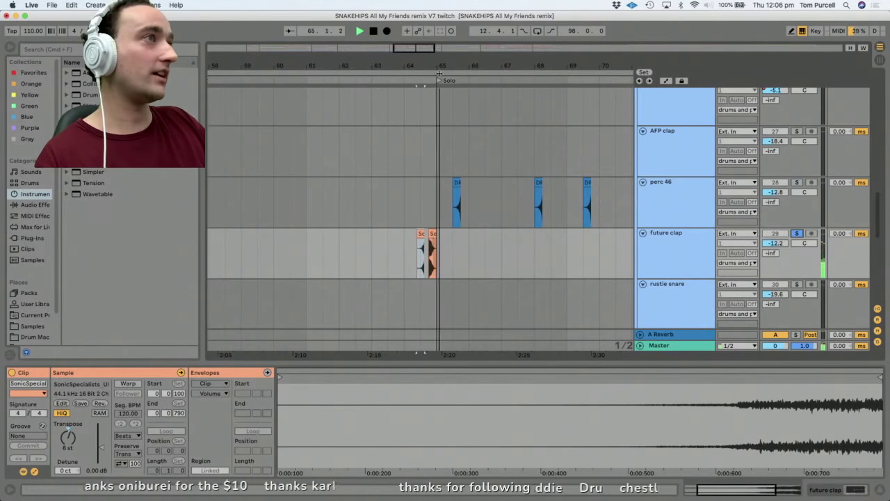
key("space")
left_click_drag(429, 65, 359, 175)
left_click(325, 230)
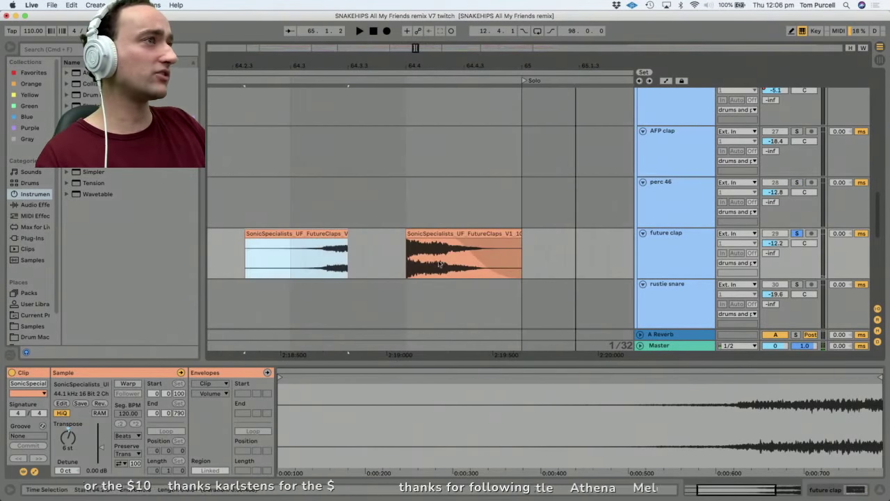
Replay the soloed future clap clips from bar 64, comparing the reversed one with the one at bar 64.4.
left_click_drag(341, 64, 453, 65)
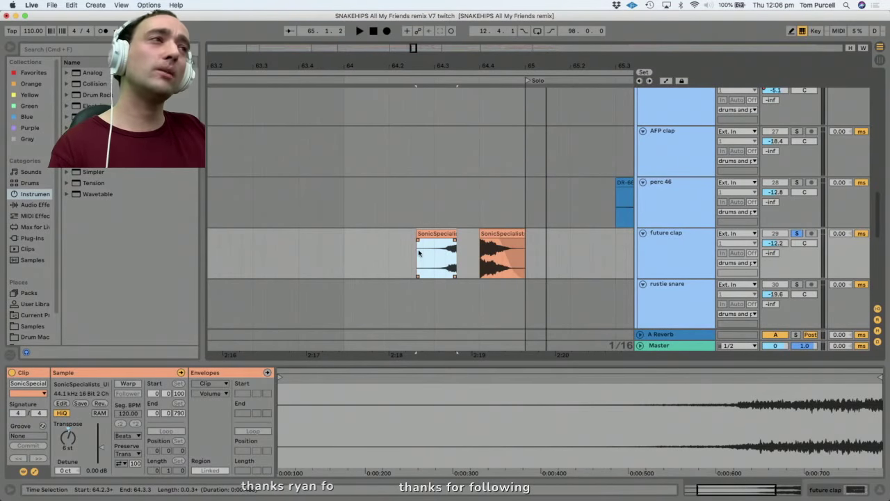
left_click(345, 245)
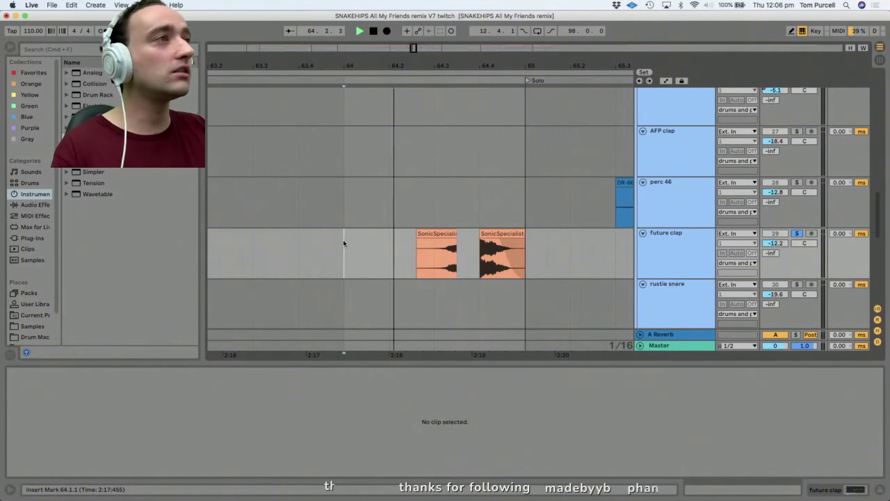
left_click(490, 238)
key("space")
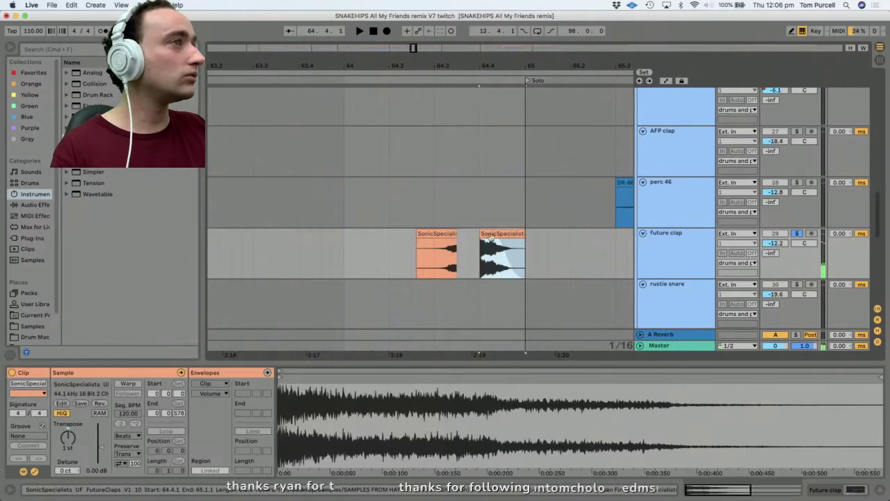
left_click(440, 233)
key("space")
left_click(507, 232)
key("space")
key("space")
key("space")
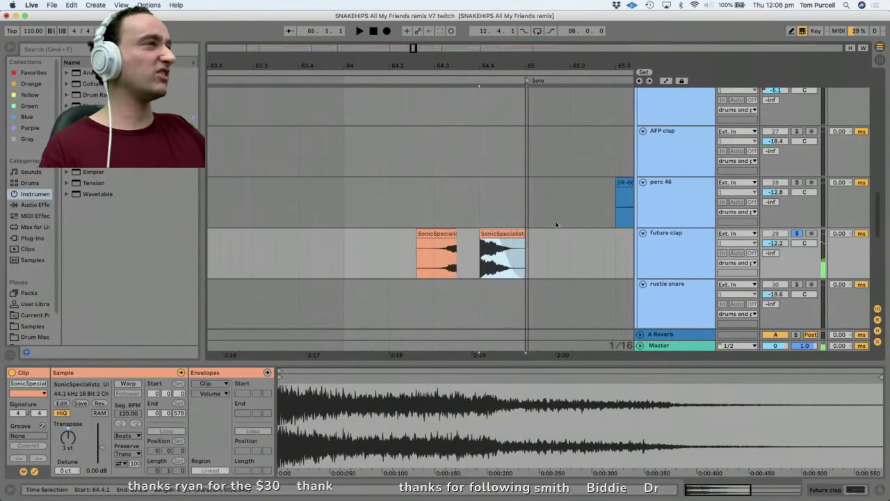
Collapse the future clap track, and solo and play DRUMS 3 around the start of the Solo section.
left_click(672, 244)
left_click(643, 233)
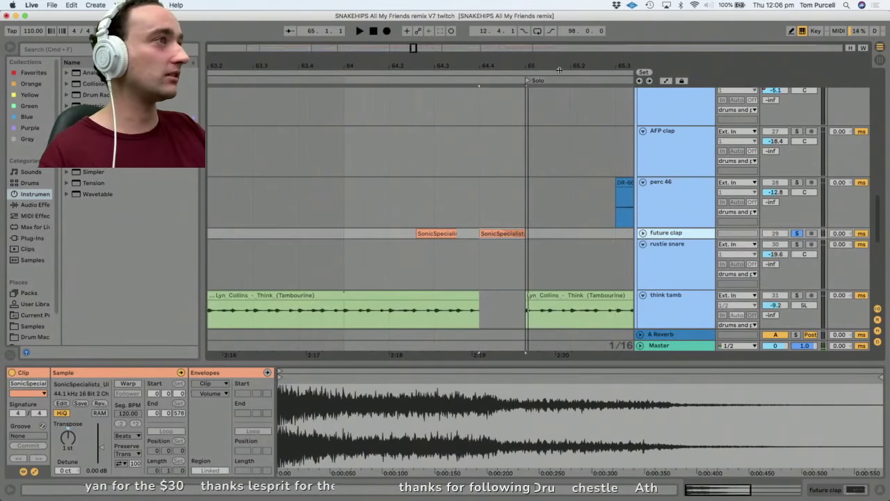
left_click_drag(559, 70, 559, 42)
scroll(799, 228, "up", 15)
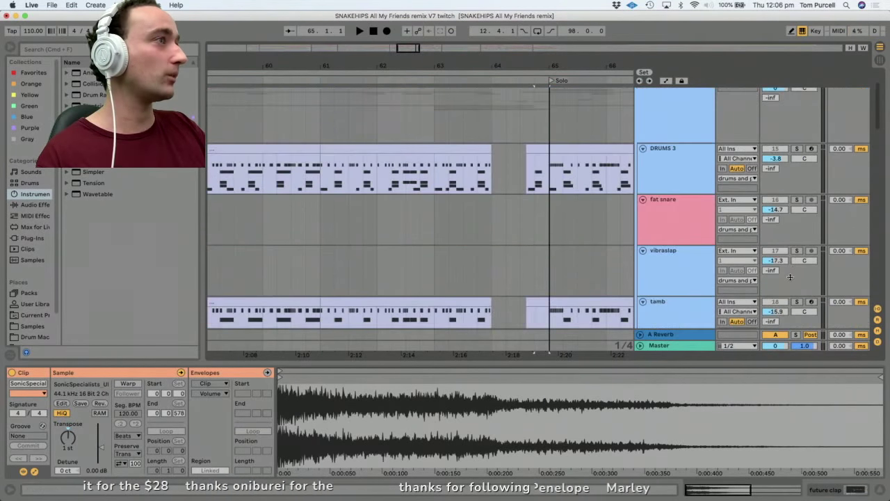
left_click(797, 149)
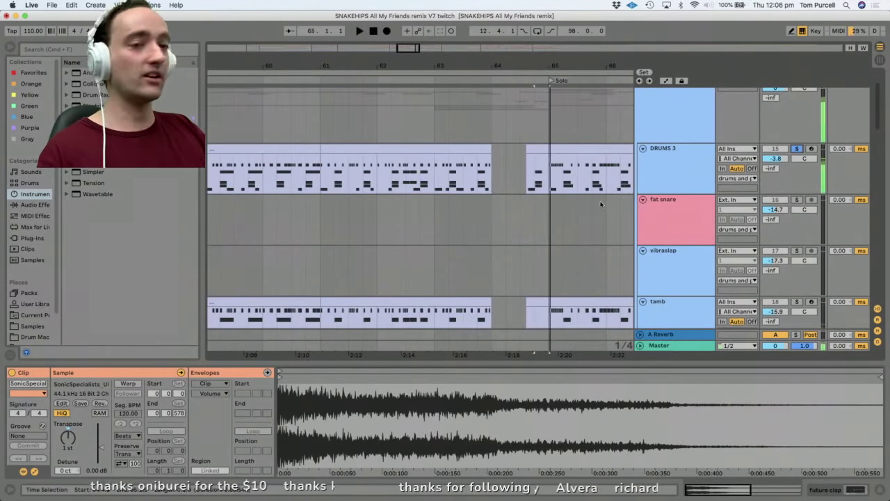
scroll(590, 205, "down", 15)
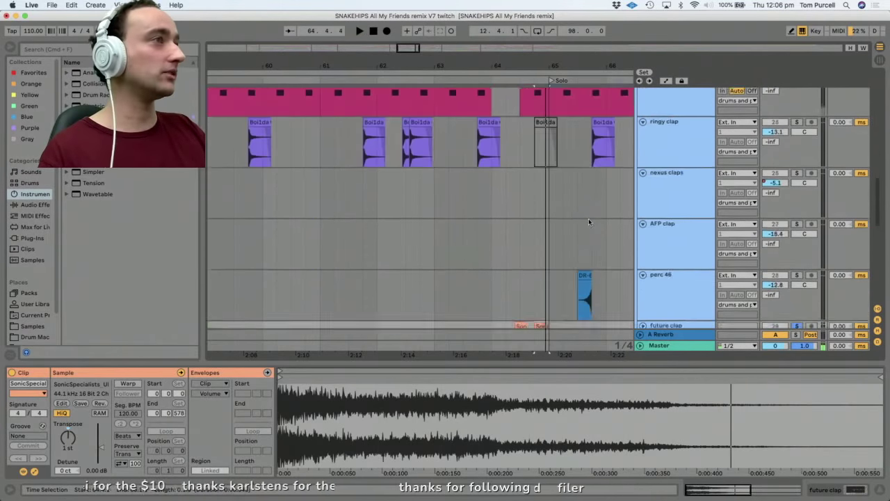
Solo the rustie snare track and play its rustie snare2 clip just before Verse 2.
left_click_drag(606, 69, 476, 17)
left_click(691, 156)
left_click(294, 139)
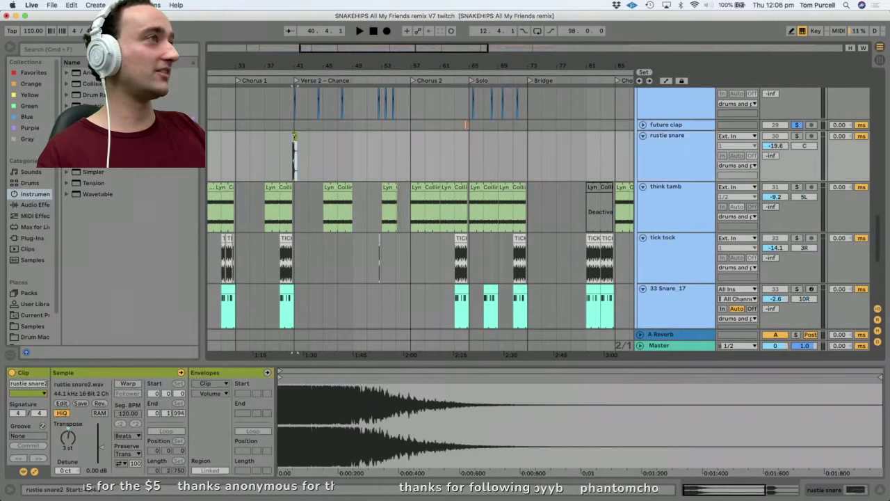
left_click_drag(293, 65, 315, 139)
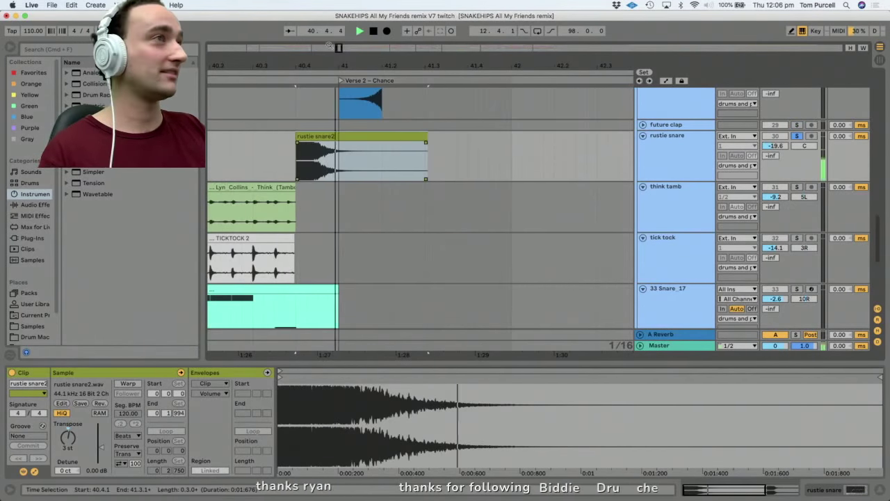
key("space")
key("space")
left_click_drag(324, 71, 467, 28)
key("space")
key("space")
key("space")
Play the soloed rustie snare2 clip just before bar 25 in Verse 1.
left_click_drag(362, 64, 380, 96)
left_click(394, 136)
key("space")
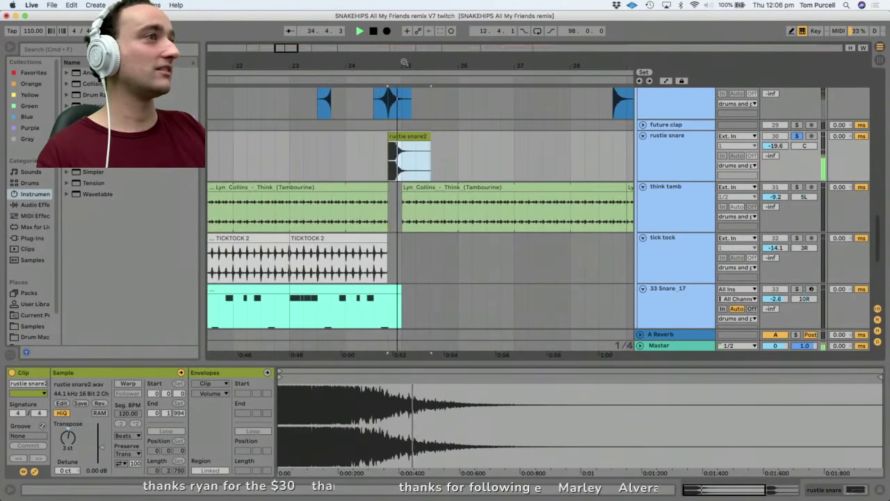
left_click_drag(410, 70, 409, 98)
key("space")
Play the soloed rustie snare clip near the end of the Intro.
left_click_drag(404, 64, 549, 22)
left_click_drag(553, 66, 575, 41)
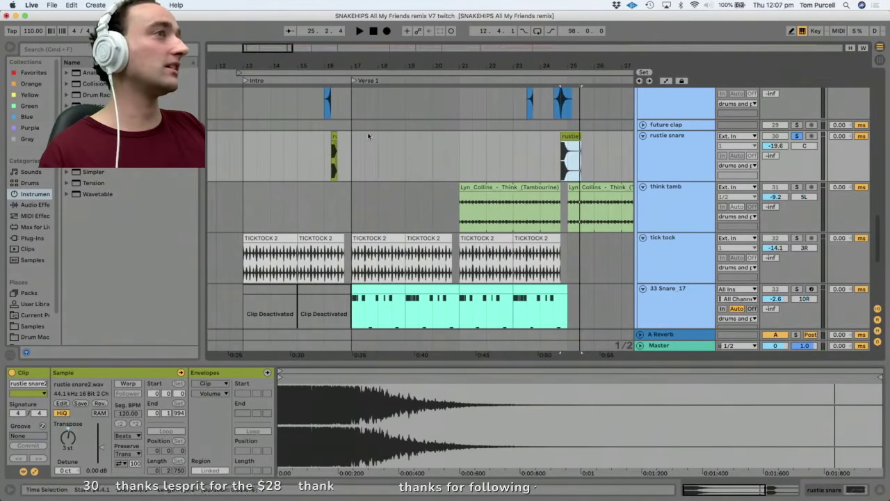
left_click(334, 136)
key("space")
key("space")
Play the think tamb and tick tock tracks from bar 21, each in solo.
left_click(649, 189)
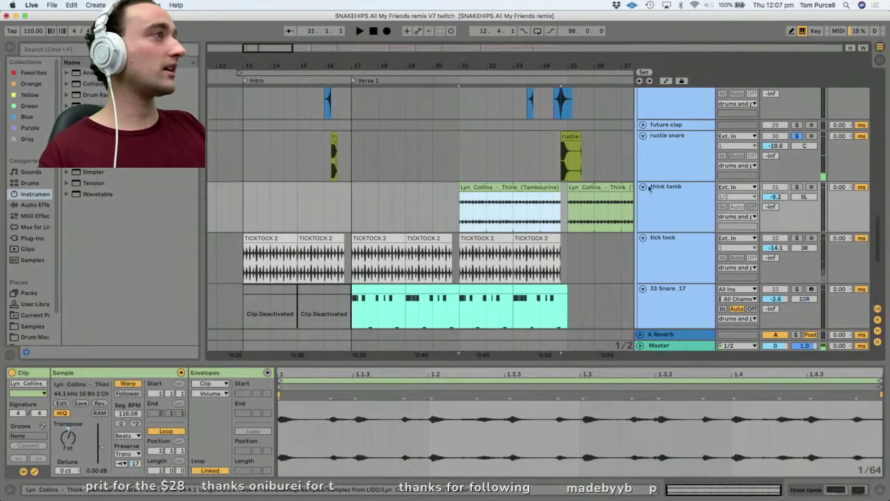
left_click(798, 186)
key("space")
left_click(662, 253)
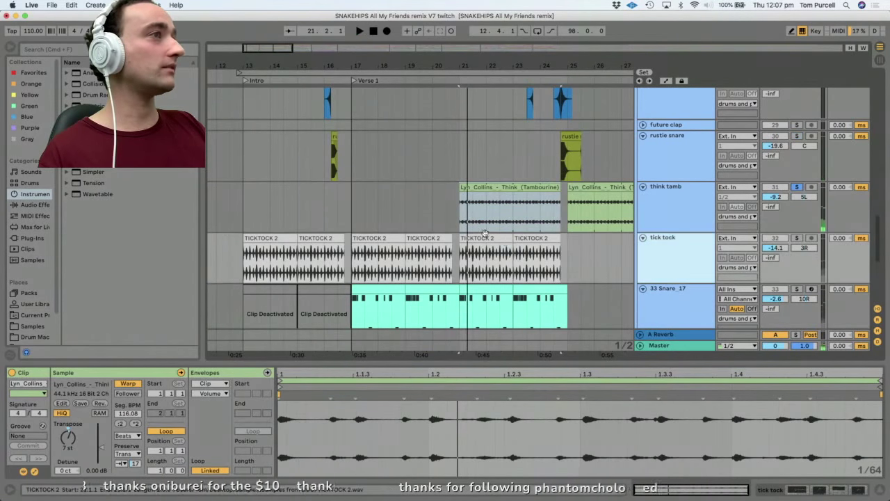
left_click(797, 238)
key("space")
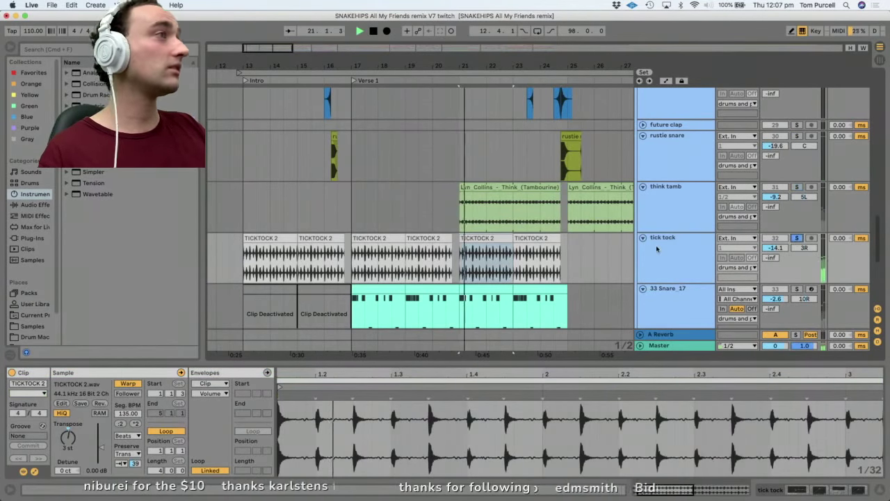
Solo think tamb, tick tock and 33 Snare_17 together, play from bar 21 and show 33 Snare_17's devices.
left_click(689, 215)
left_click(798, 187, "super")
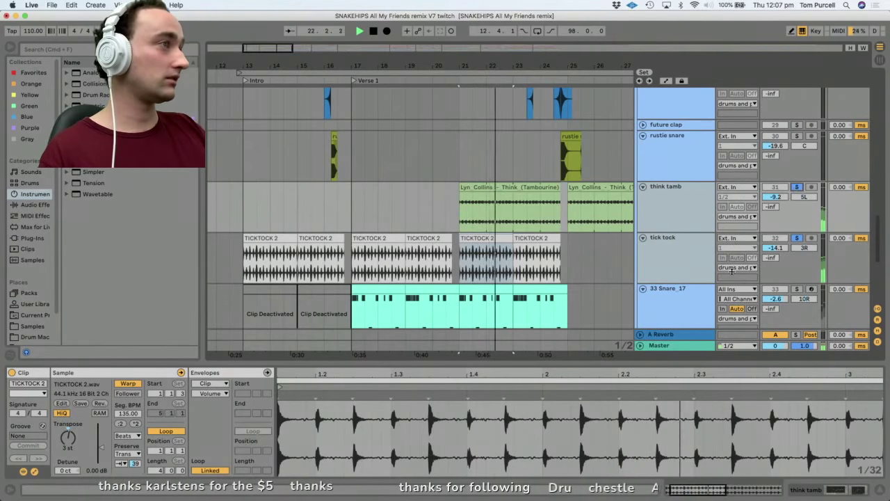
scroll(793, 255, "down", 2)
key("space")
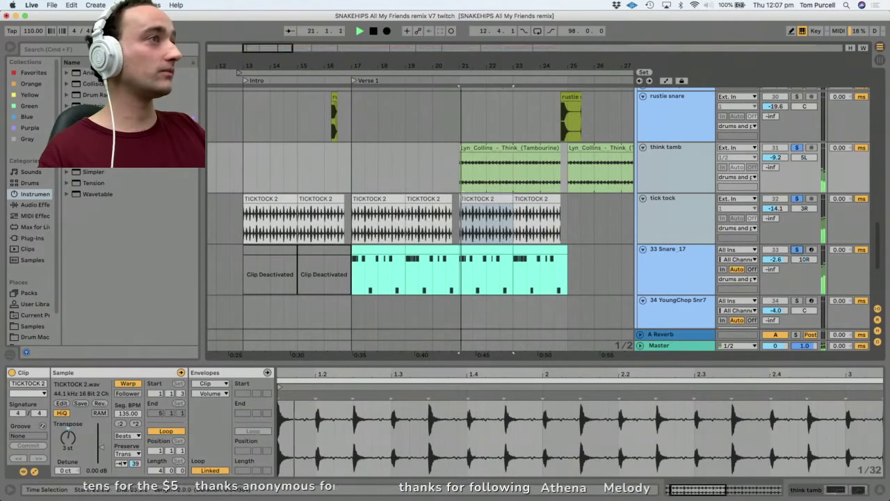
left_click(681, 258)
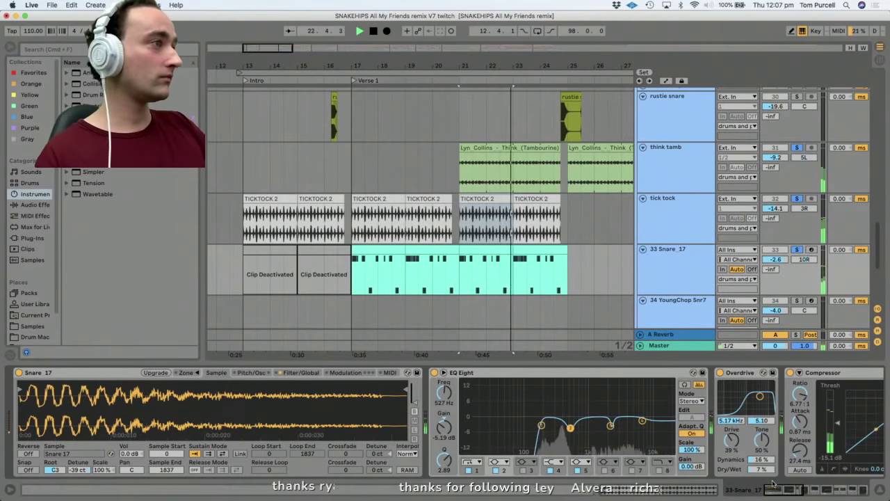
Look through 33 Snare_17's device chain up to the Compressor while it plays, and stop playback.
left_click(810, 491)
left_click_drag(811, 491, 780, 493)
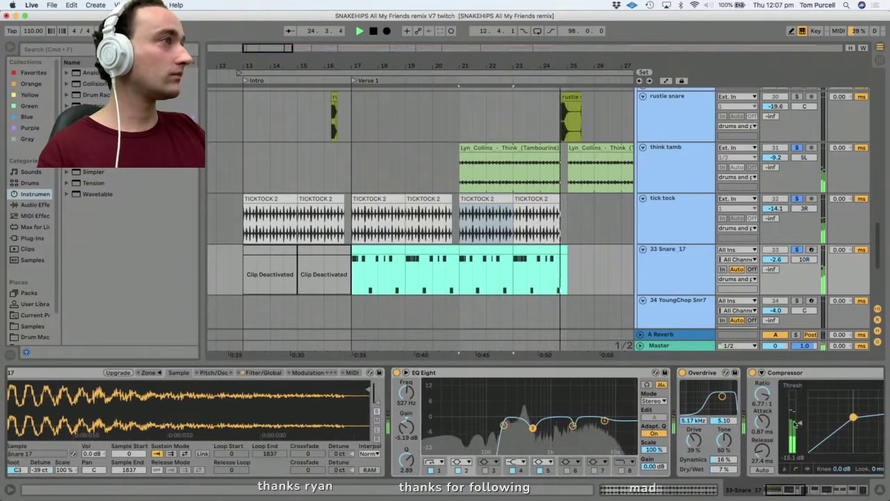
key("space")
left_click(690, 268)
left_click_drag(535, 67, 535, 36)
left_click_drag(796, 491, 816, 492)
Show the devices of the tick tock track and of the 34 YoungChop Snr7 track.
left_click(687, 229)
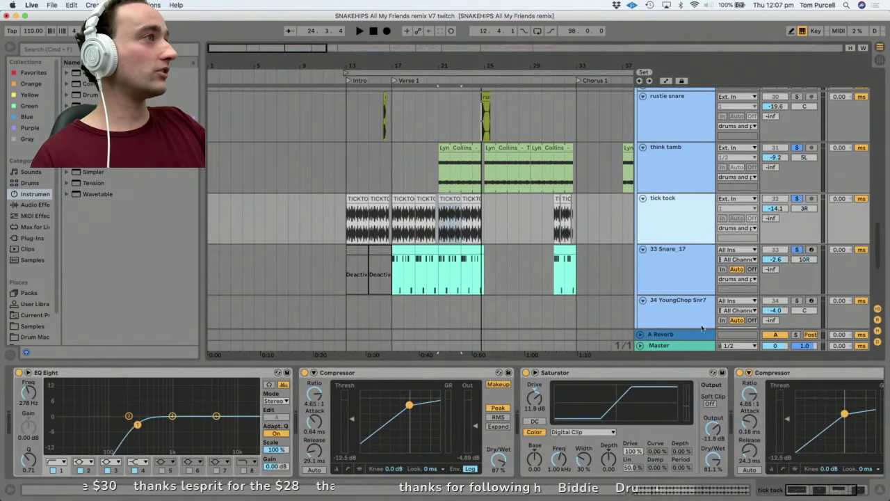
left_click(677, 210)
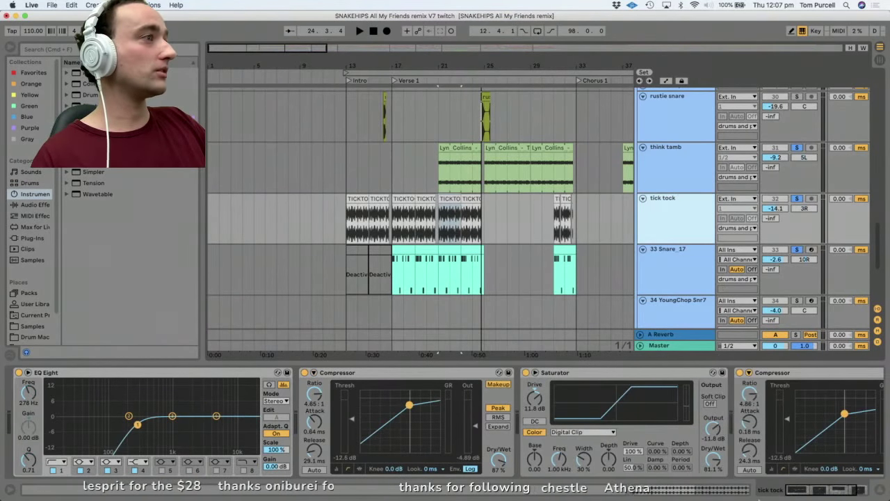
scroll(651, 271, "down", 3)
left_click(651, 270)
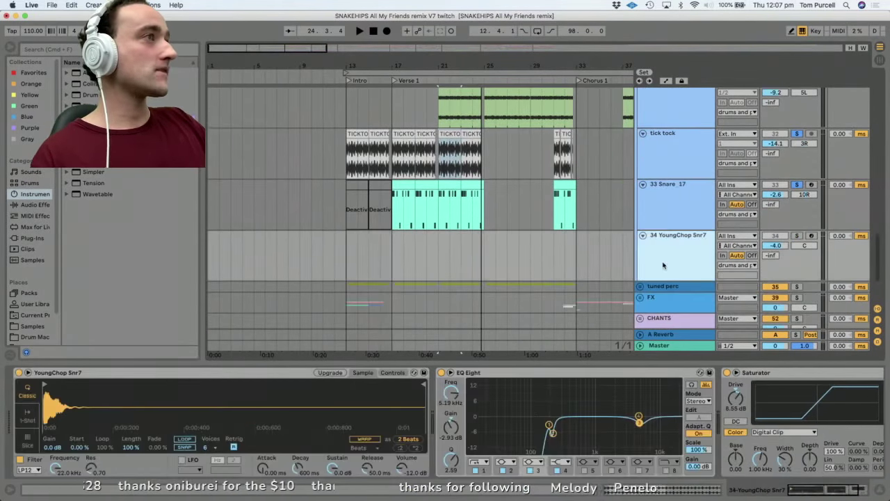
Play the 34 YoungChop Snr7 clip at bar 52 before Chorus 2 with its track soloed.
left_click_drag(564, 65, 261, 66)
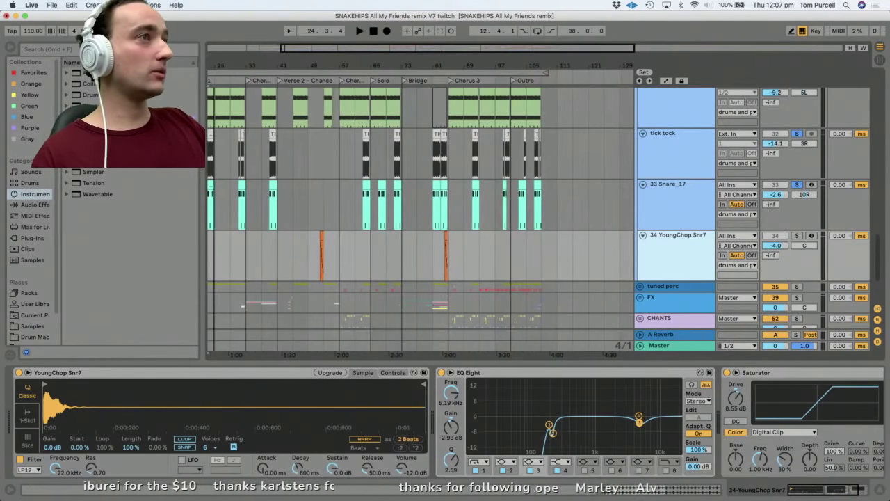
left_click_drag(319, 68, 341, 244)
left_click(343, 235)
key("space")
left_click(797, 236)
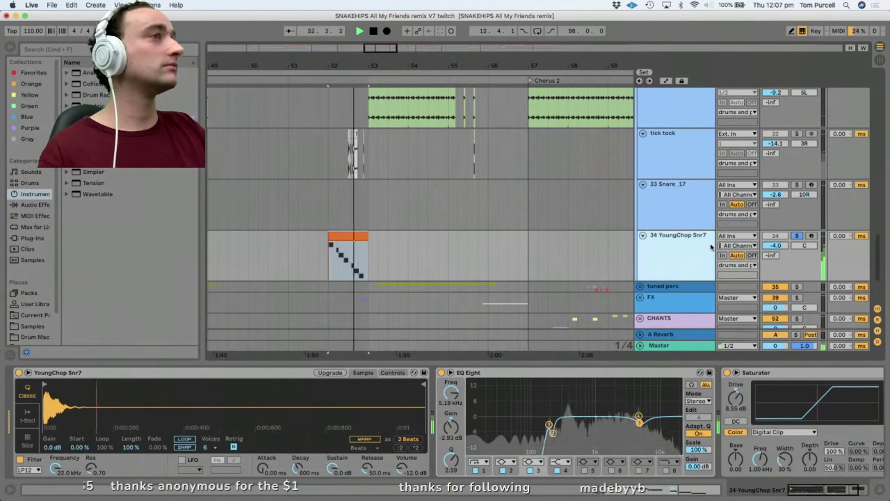
key("space")
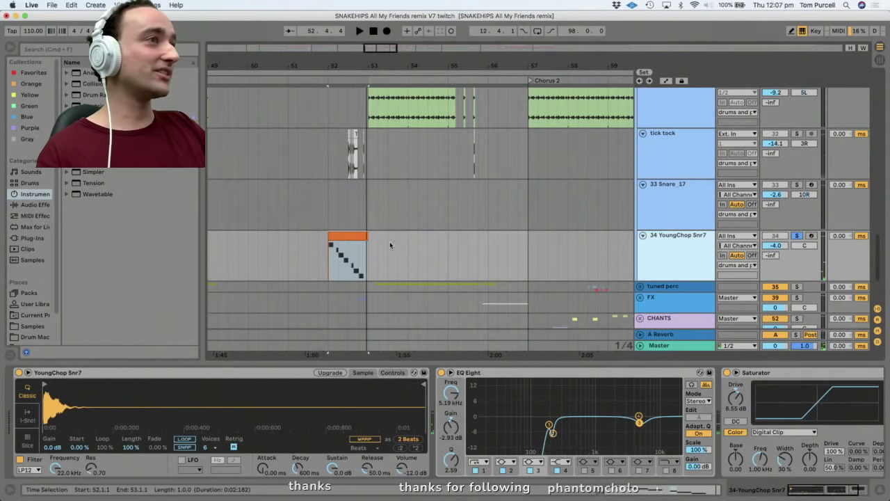
Open the YoungChop Snr7 clip at bar 52 and examine its Mixer track panning envelope.
double_click(337, 245)
left_click(167, 383)
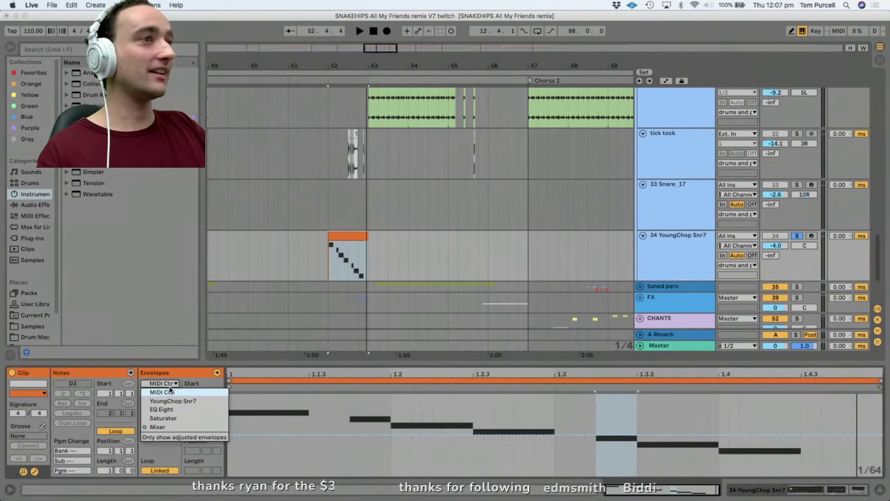
left_click(163, 392)
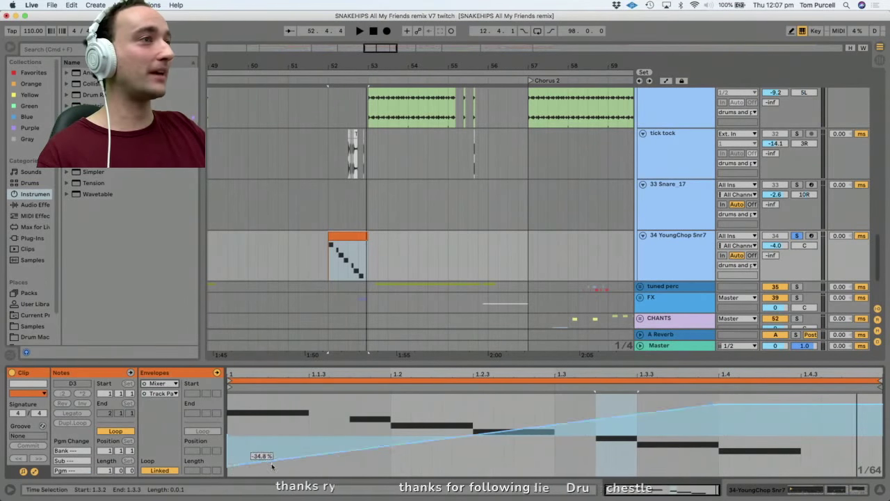
mouse_move(240, 472)
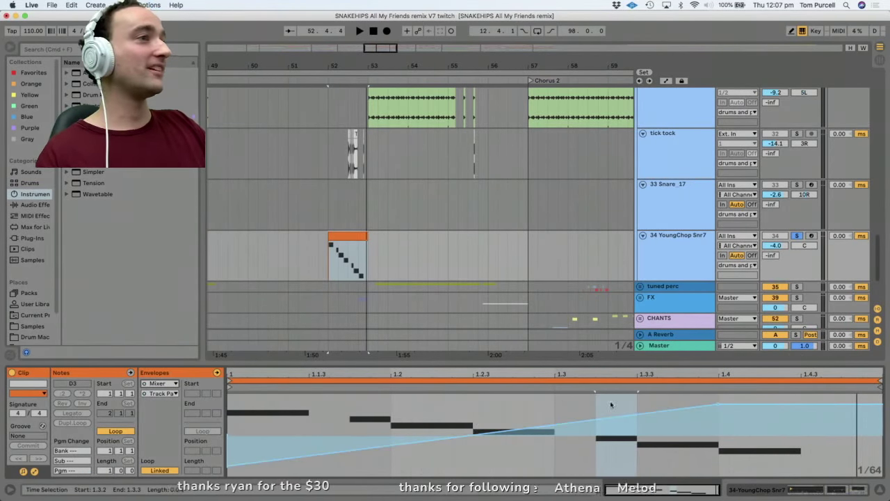
Play the soloed YoungChop Snr7 clip just before Chorus 3 and take the track out of solo during playback.
left_click_drag(371, 50, 459, 73)
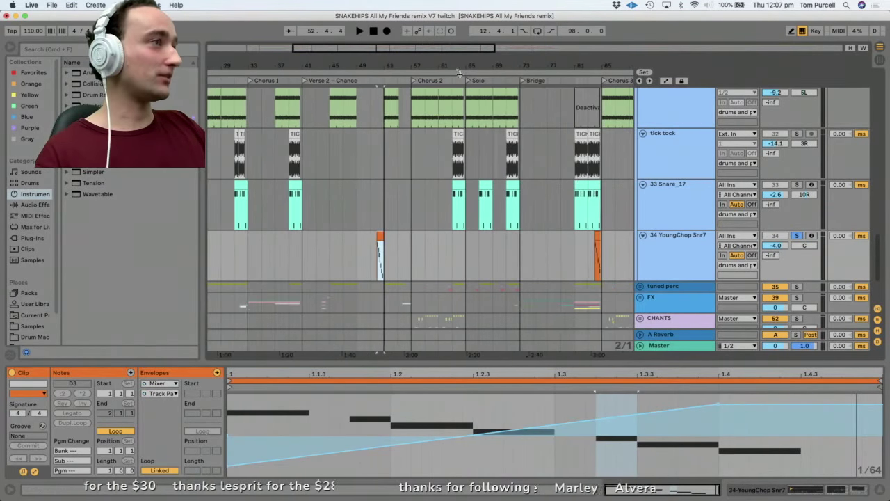
left_click(598, 236)
key("space")
left_click(684, 249)
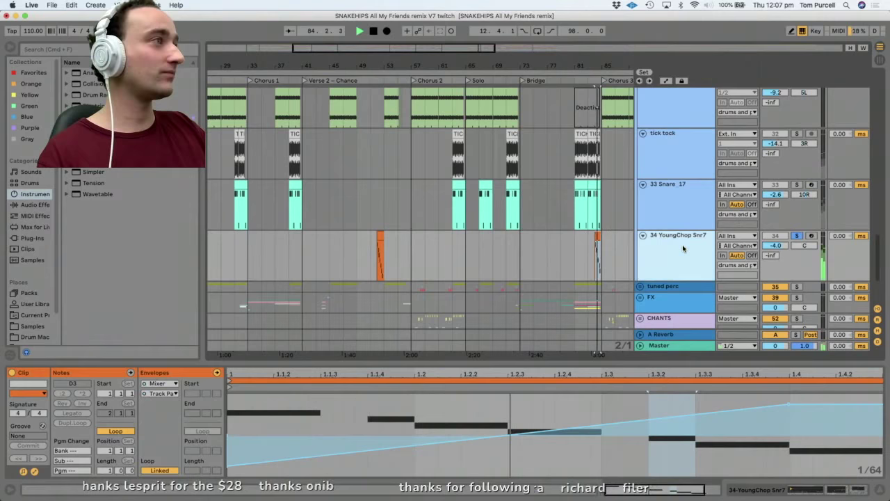
left_click(798, 236)
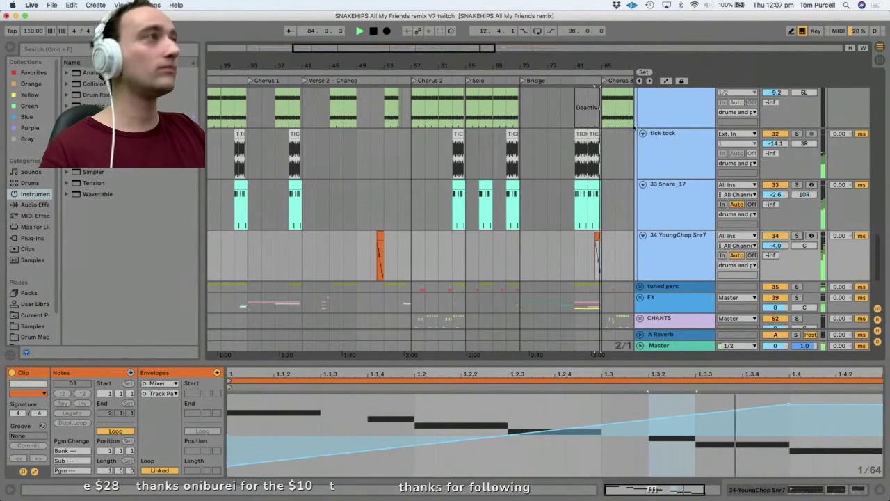
Fold all the individual drum tracks, stop playback and expand the tuned perc group.
left_click_drag(574, 66, 574, 28)
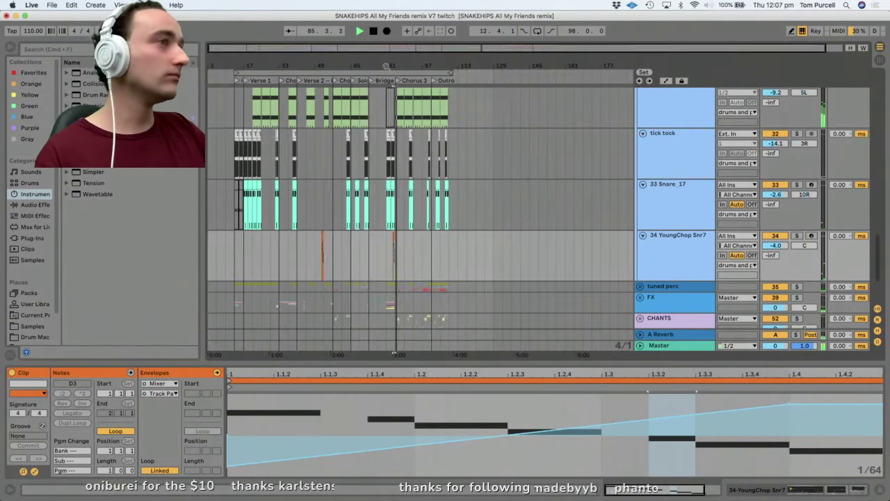
left_click(654, 261)
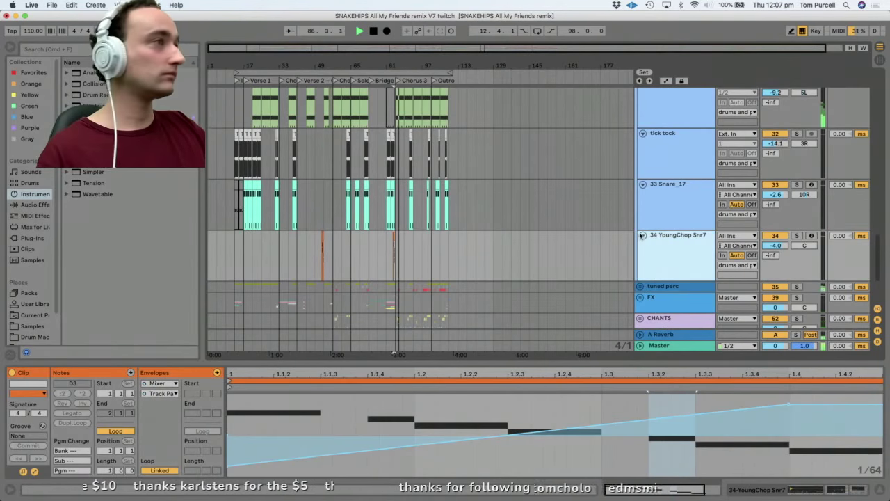
left_click(642, 235, "alt")
key("space")
left_click(641, 247)
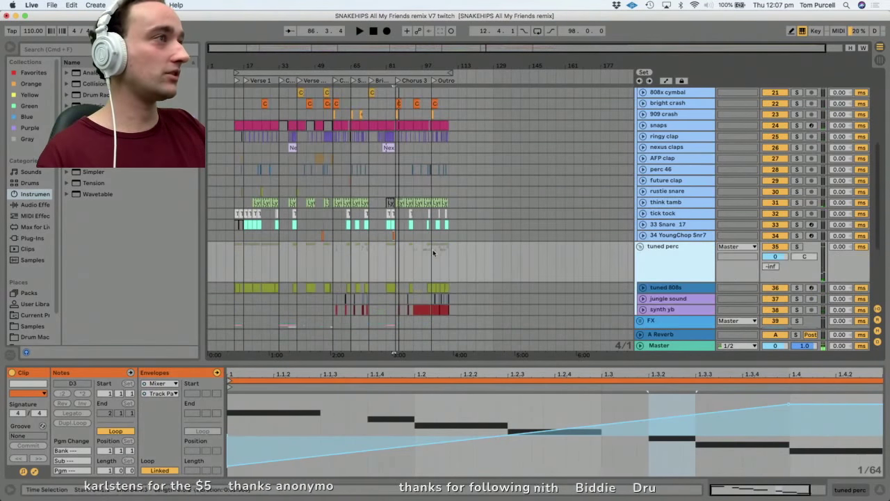
left_click(431, 252)
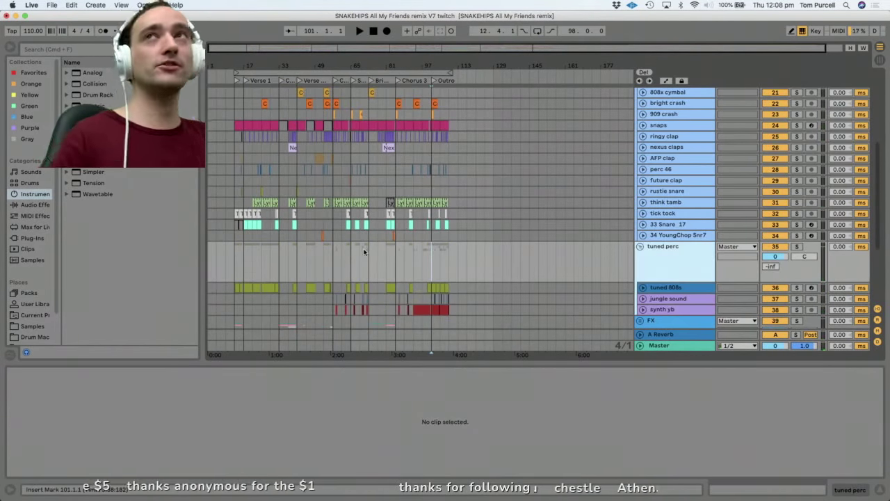
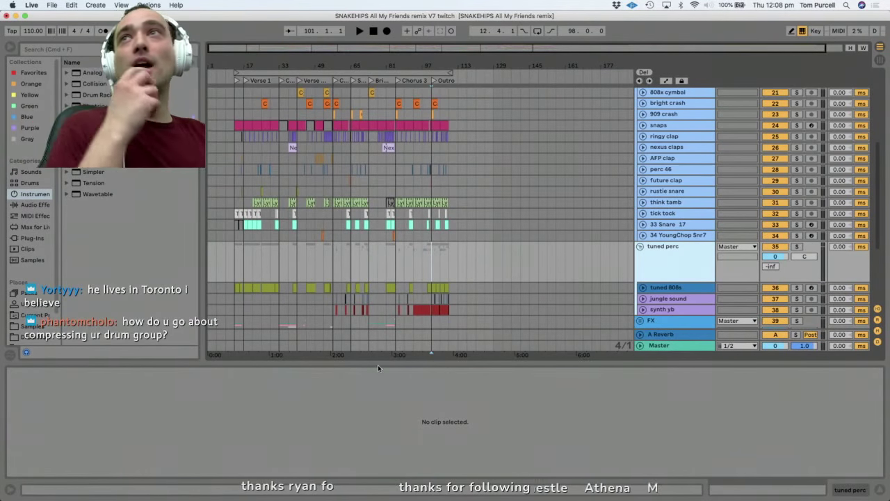
Show the DRUMS 3 track's devices from within the drums and perc group and fold its Drum Rack.
scroll(417, 209, "up", 6)
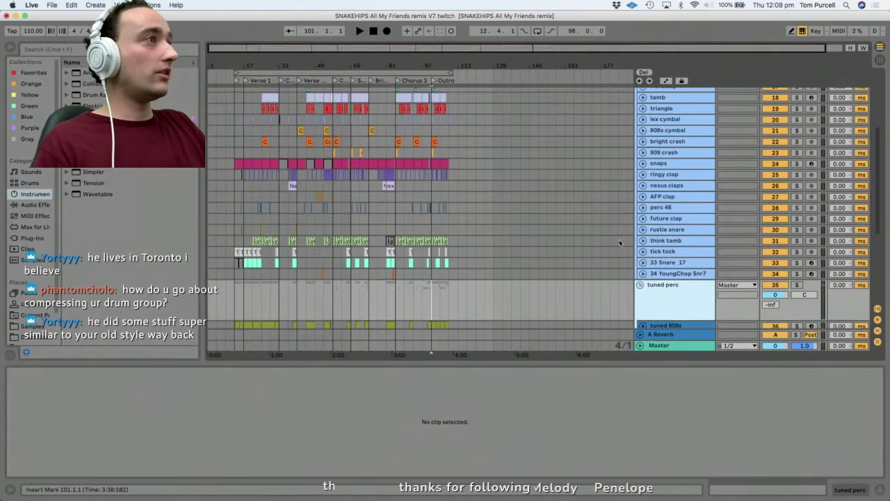
left_click(654, 132)
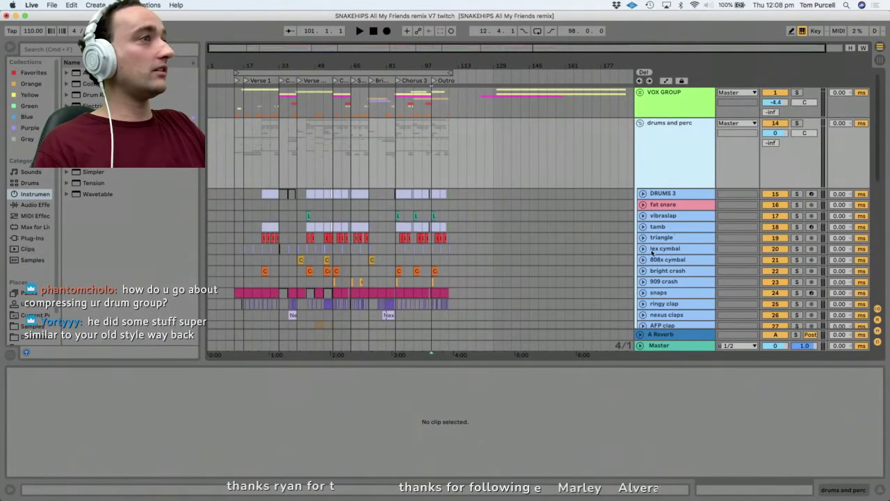
scroll(652, 252, "down", 5)
scroll(654, 167, "up", 4)
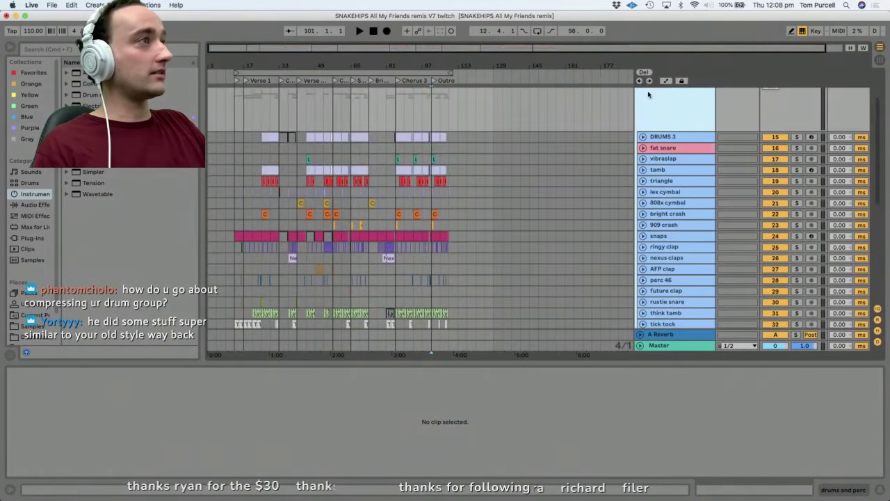
left_click(668, 136)
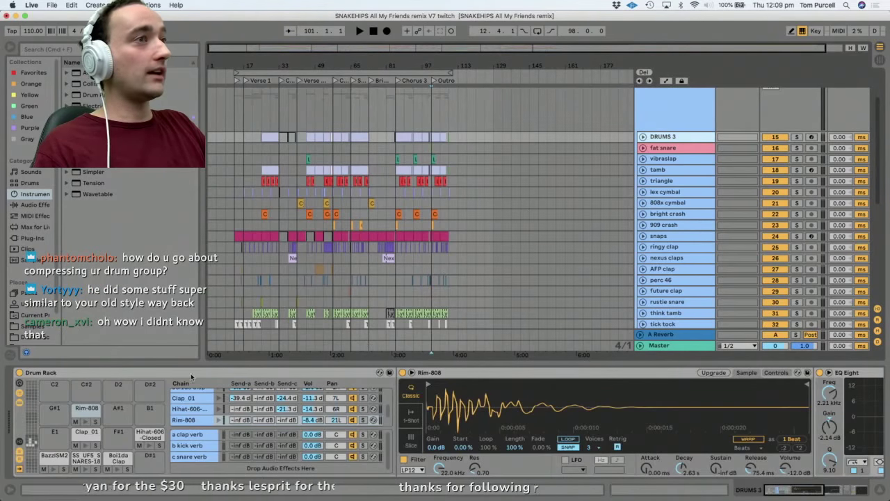
double_click(135, 375)
Solo DRUMS 3, play it from bar 85 and unfold its Overdrive, Compressor and first Saturator for inspection.
left_click(797, 137)
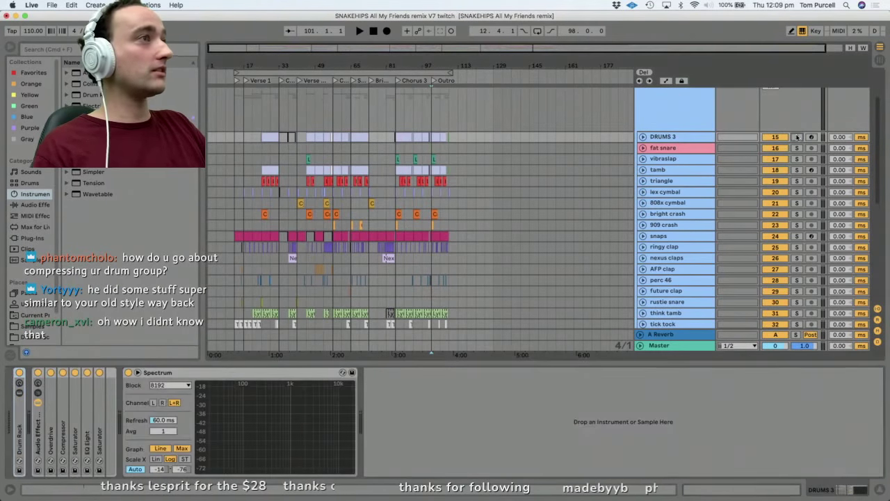
left_click(410, 354)
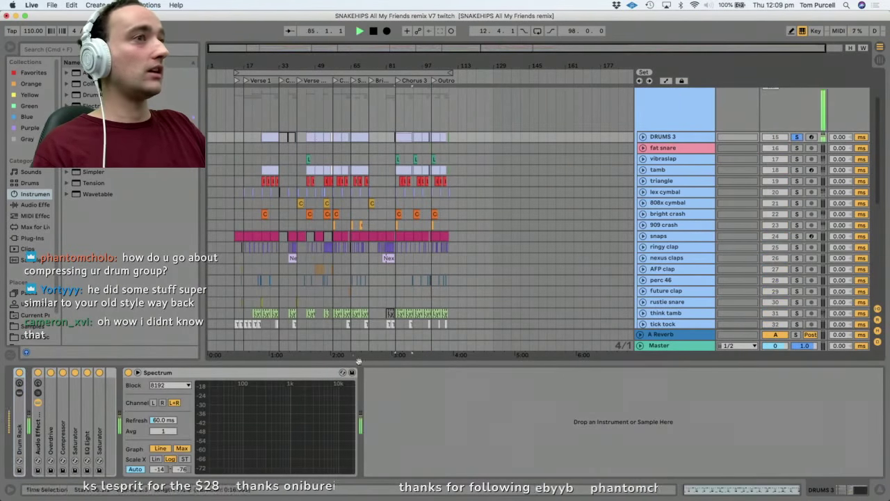
double_click(51, 425)
key("space")
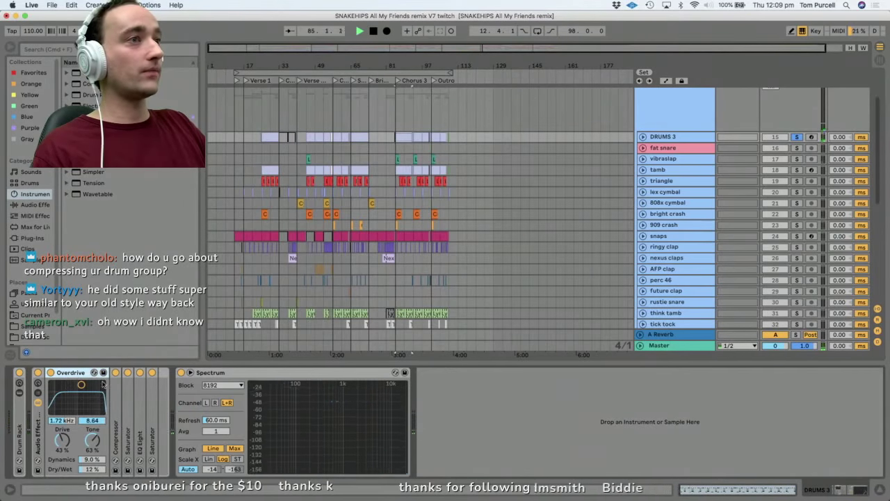
key("space")
double_click(115, 411)
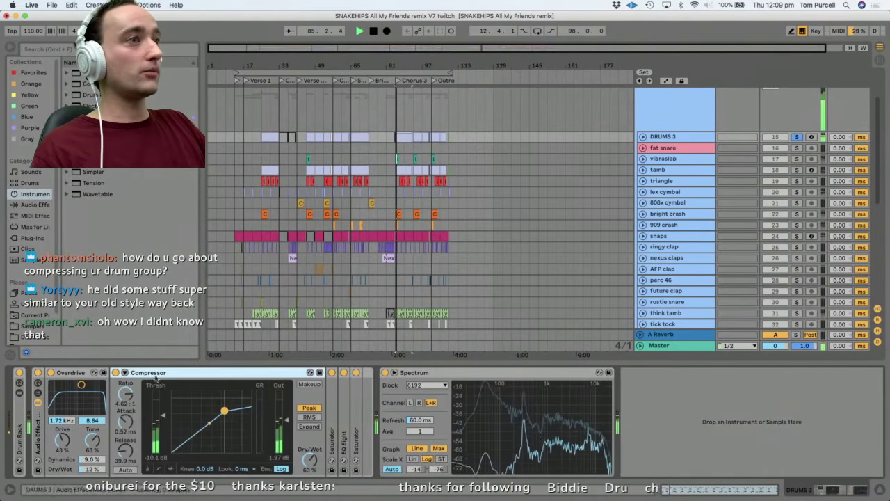
double_click(333, 404)
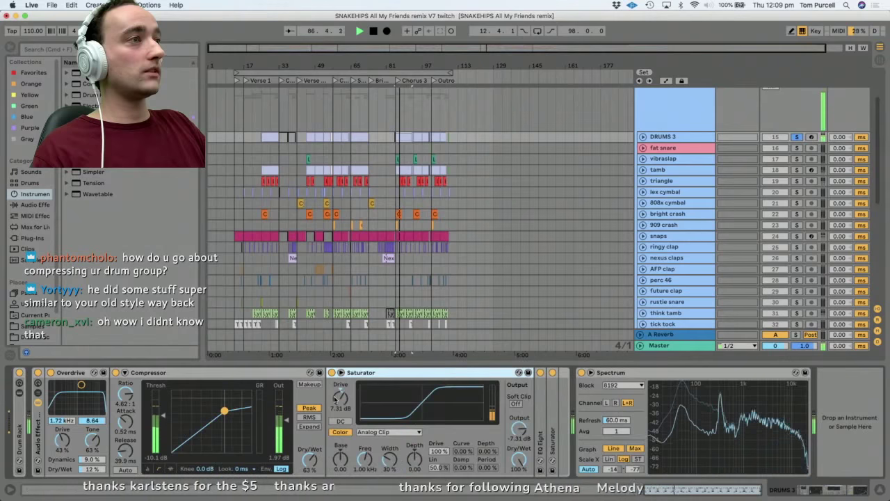
Inspect DRUMS 3's EQ Eight and last Saturator during playback, fold the open effects and stop playback.
double_click(176, 373)
double_click(176, 372)
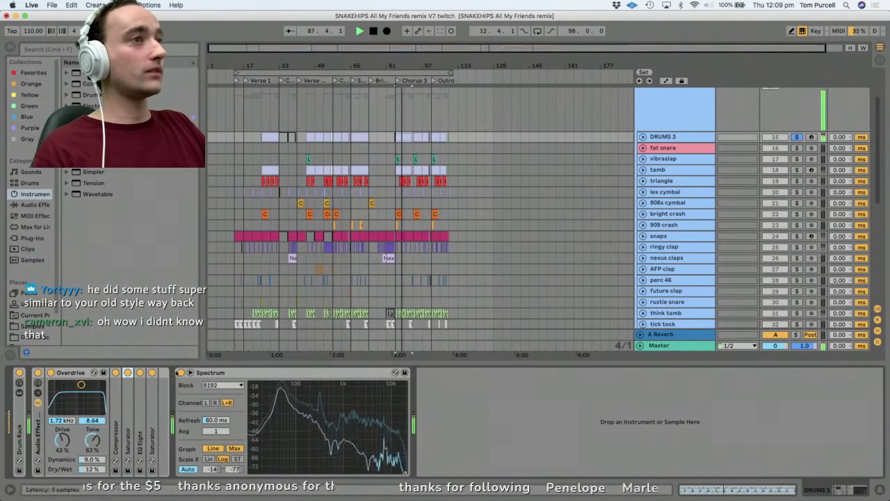
double_click(143, 376)
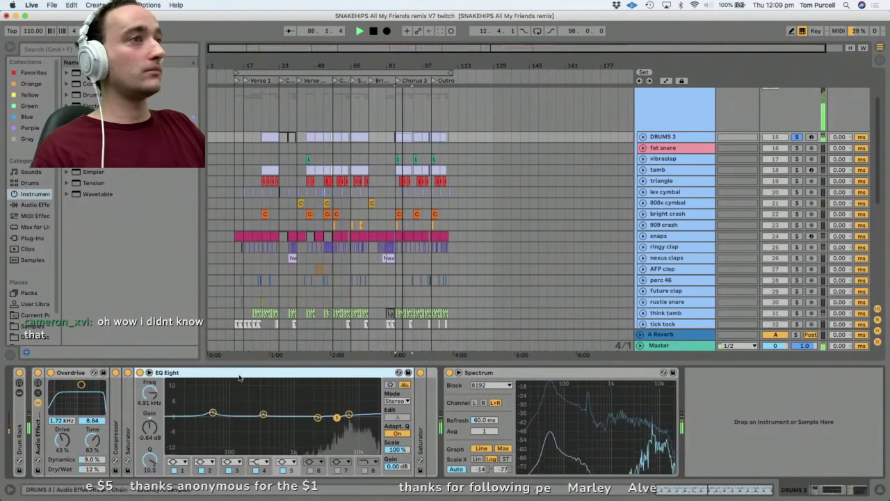
double_click(79, 374)
double_click(372, 379)
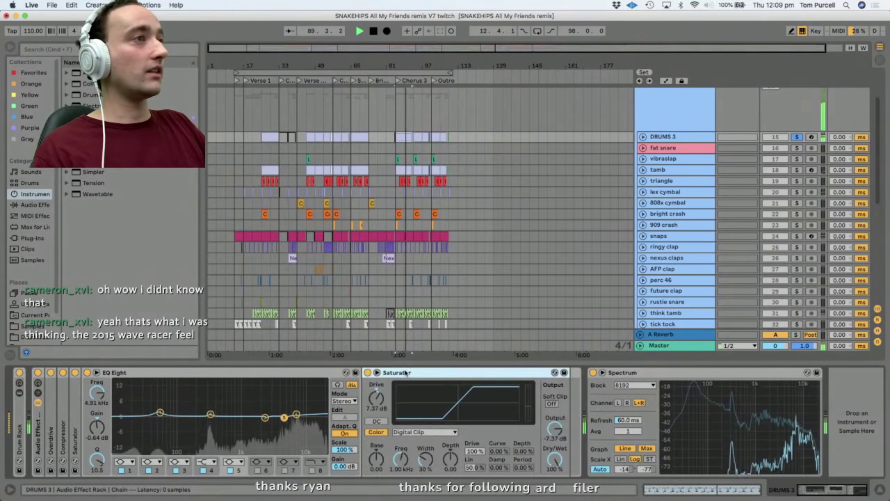
double_click(247, 373)
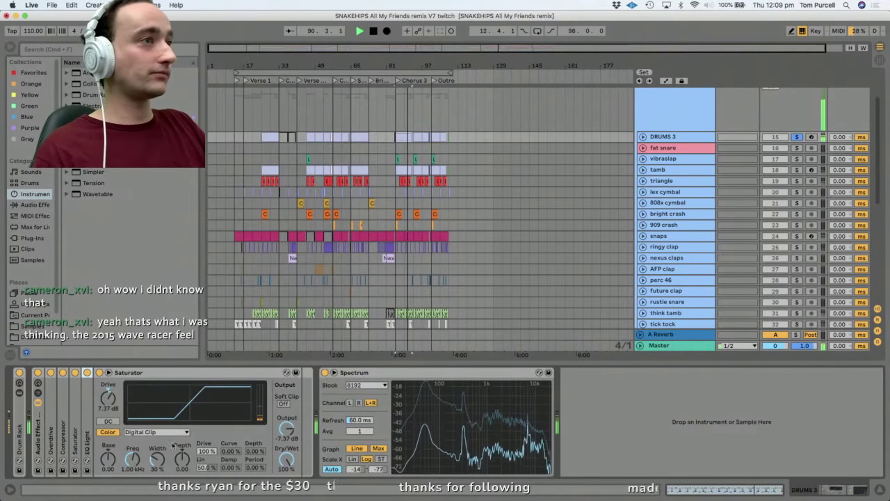
double_click(128, 372)
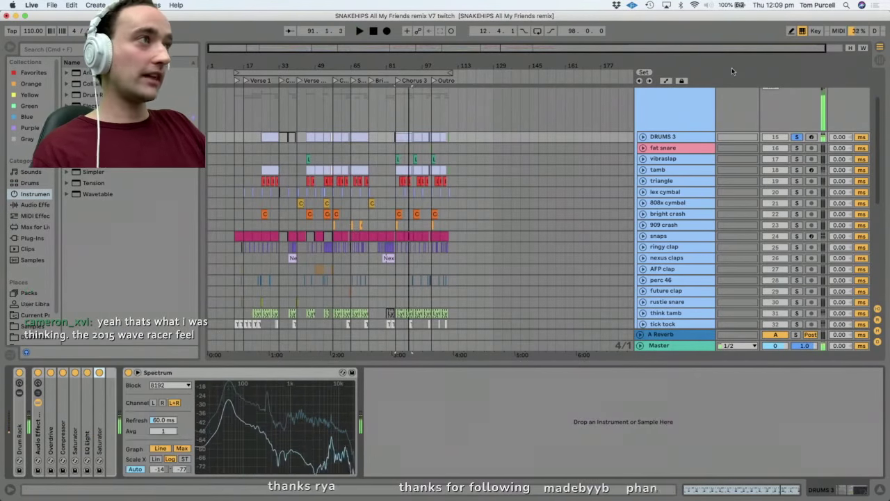
Unfold the DRUMS 3 track in the arrangement and show the vibraslap track's devices.
left_click(643, 137)
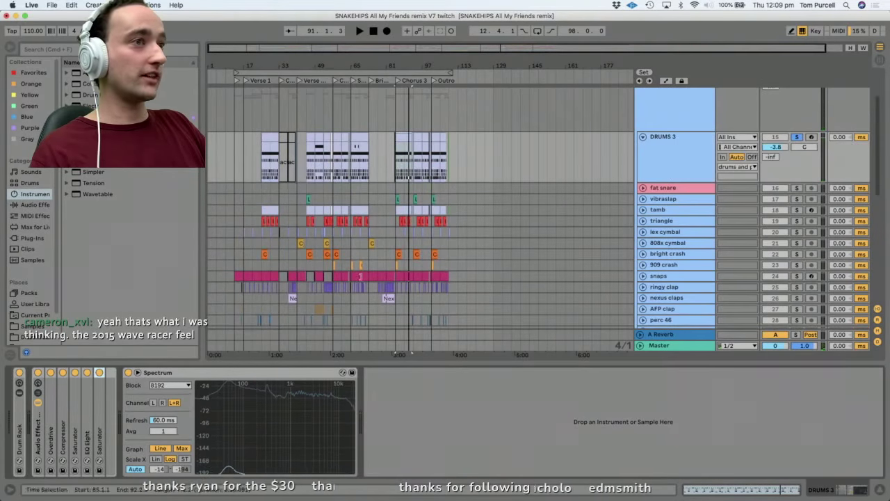
left_click_drag(487, 63, 487, 60)
left_click(689, 157)
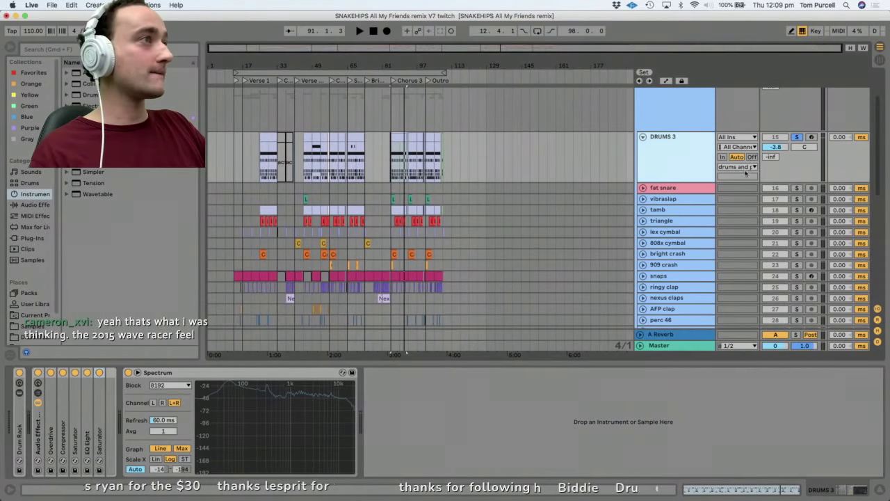
left_click(672, 199)
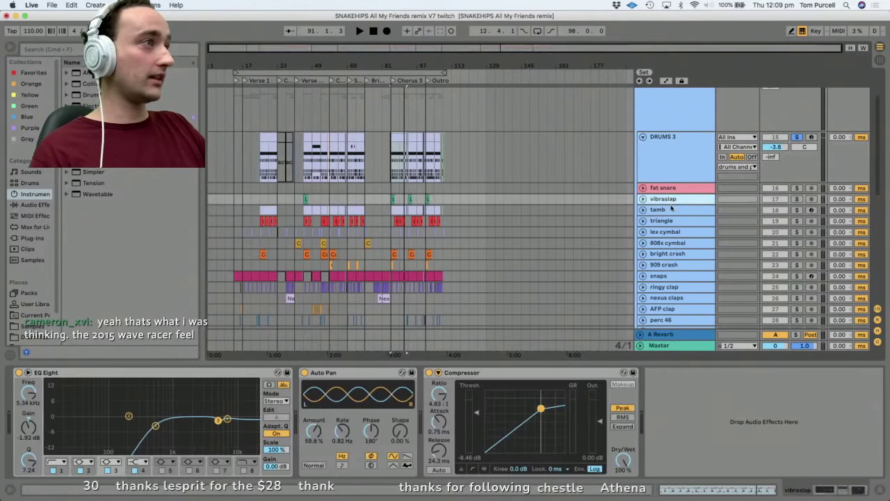
Select the percussion tracks from vibraslap through 34 YoungChop Snr7.
scroll(671, 216, "down", 5)
left_click(673, 201, "shift")
scroll(666, 189, "up", 6)
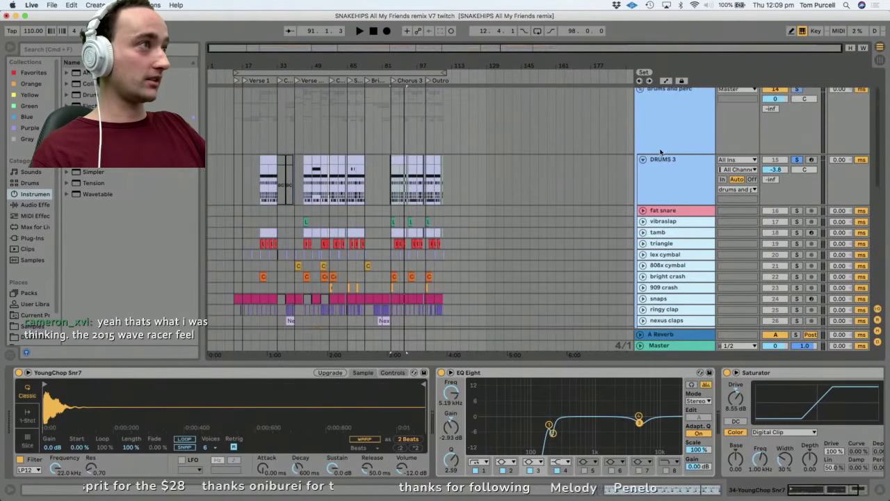
Fold the DRUMS 3 track in the arrangement and show the fat snare track's devices.
left_click(661, 153)
scroll(665, 171, "down", 1)
scroll(665, 171, "up", 1)
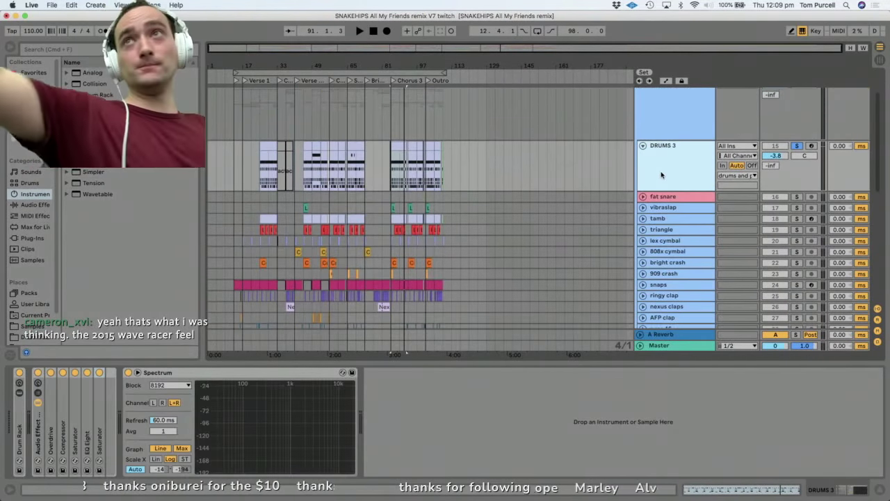
left_click(644, 146)
left_click(647, 157)
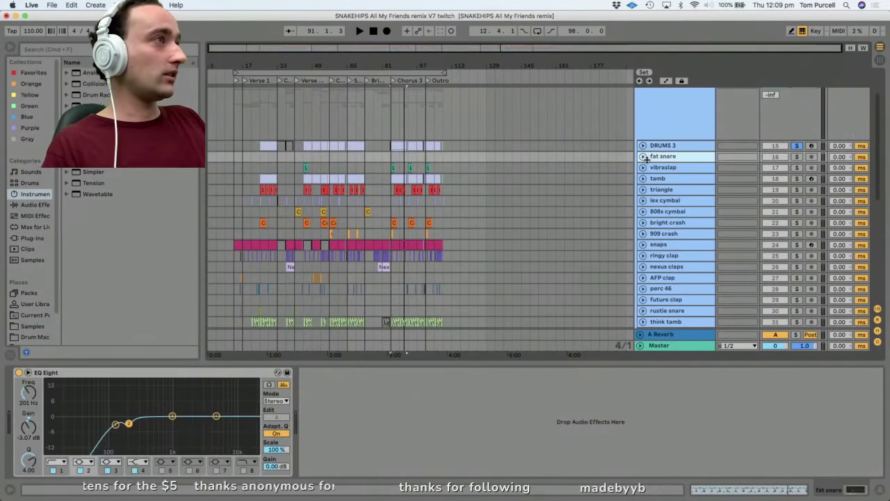
Look through the drum tracks and compare the devices of DRUMS 3 and fat snare.
scroll(675, 180, "down", 5)
scroll(674, 181, "up", 5)
left_click(673, 147)
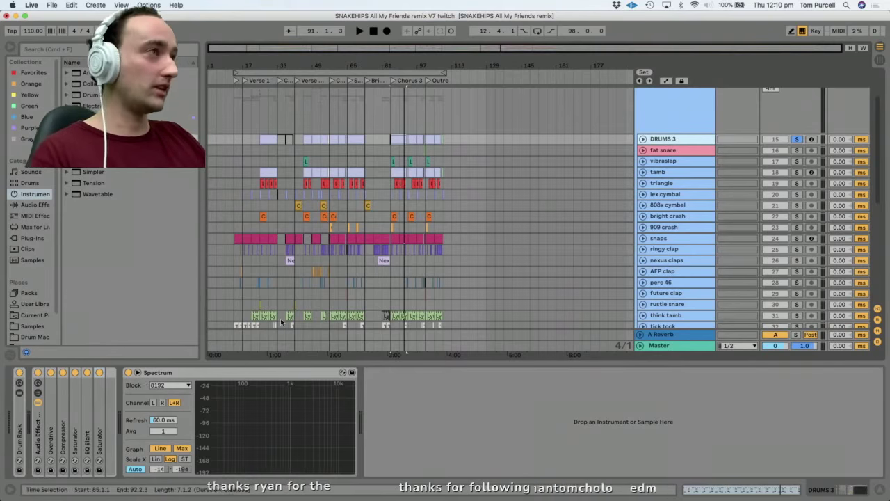
left_click(673, 141)
left_click(669, 150)
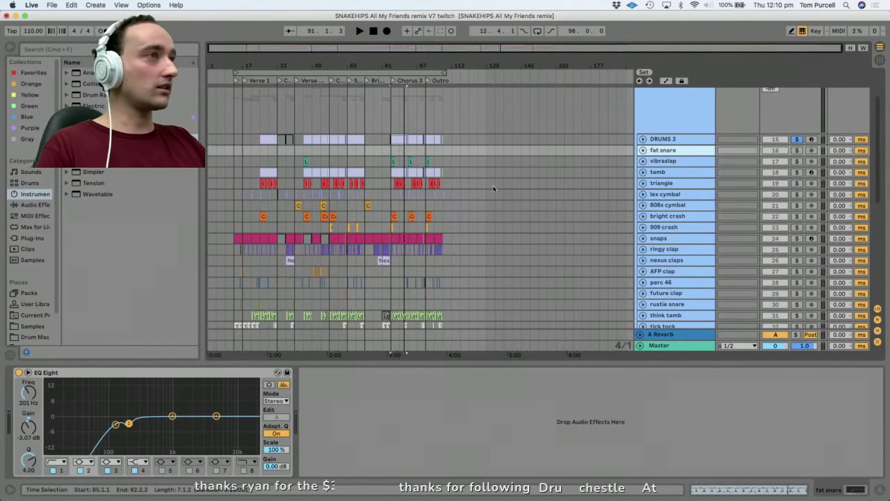
Solo the tamb track alongside DRUMS 3 and play its clip from bar 85.
left_click(391, 174)
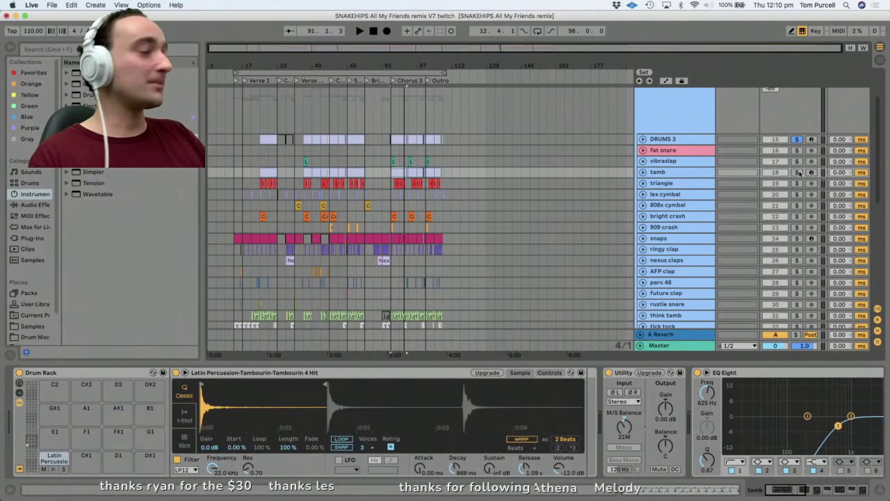
left_click(797, 172)
key("space")
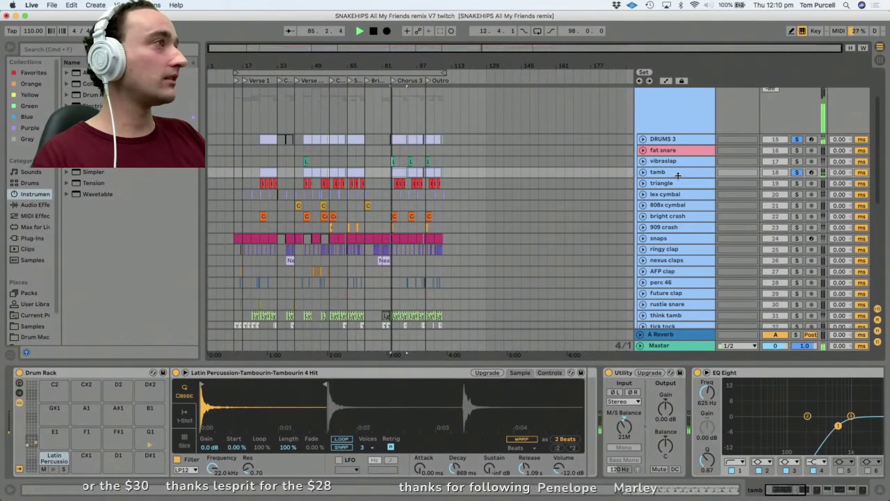
scroll(661, 154, "down", 10)
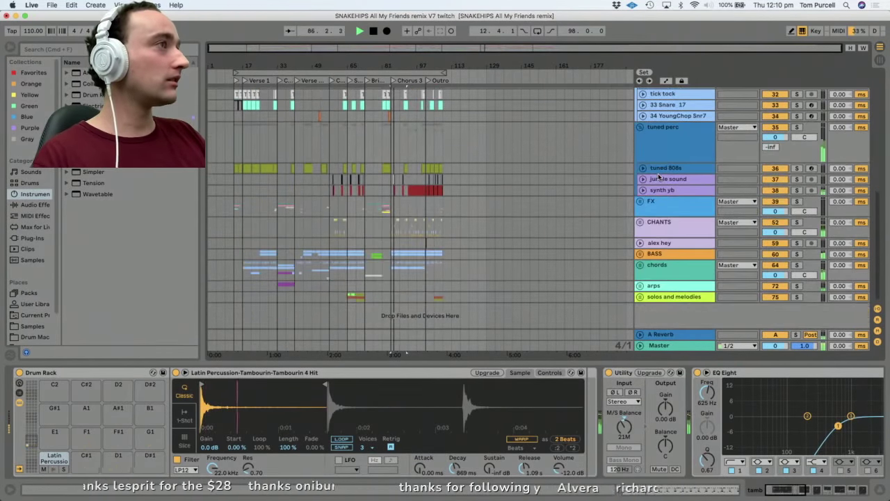
Stop playback and solo the tuned perc group.
left_click(661, 154)
key("space")
left_click(797, 127)
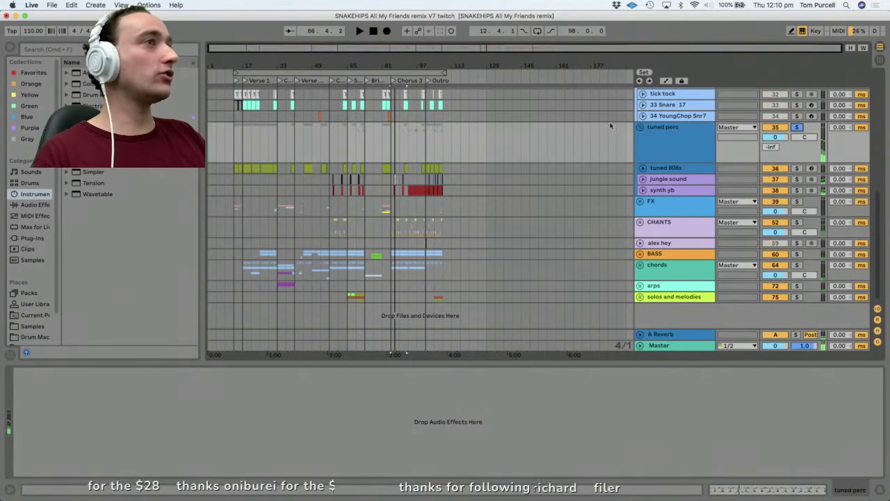
Unfold the tuned 808s track and play its Verse 1 clip from bar 17.
left_click(248, 166)
left_click(664, 168)
left_click(643, 168)
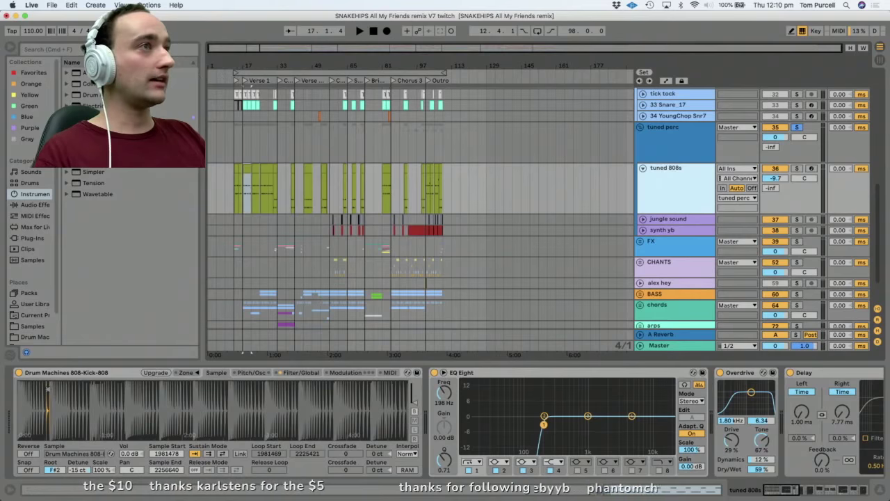
left_click_drag(235, 65, 288, 65)
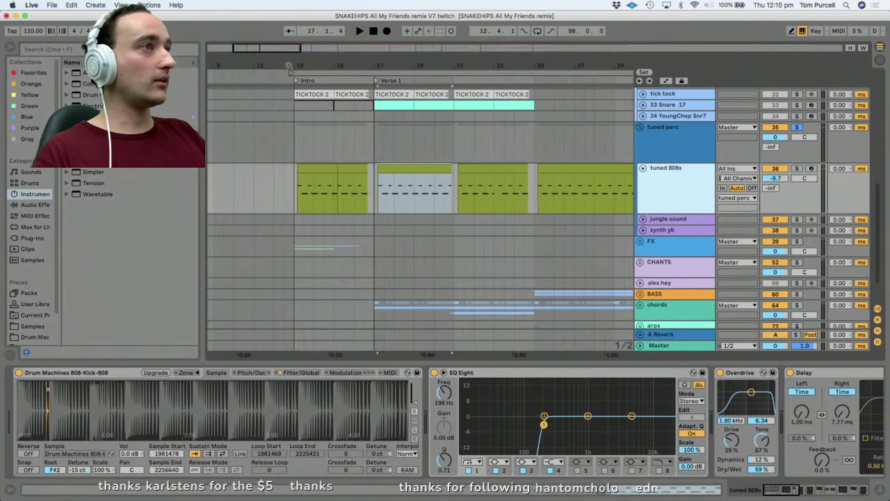
left_click(434, 164)
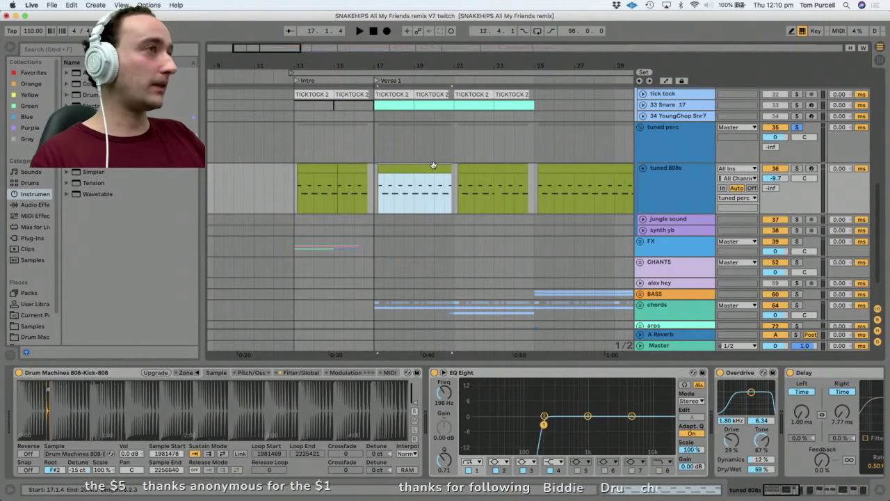
key("space")
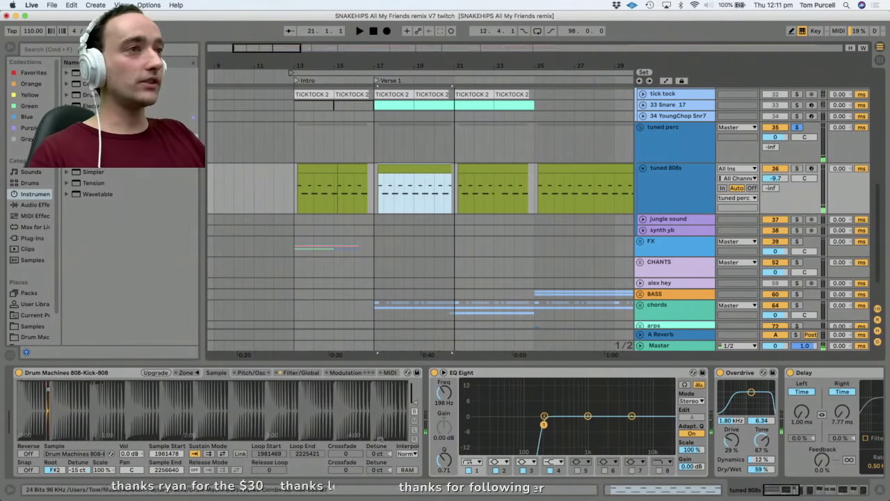
Examine the waveform of the Drum Machines 808-Kick-808 sample in the tuned 808s instrument, including the highlighted hit.
scroll(201, 399, "up", 5)
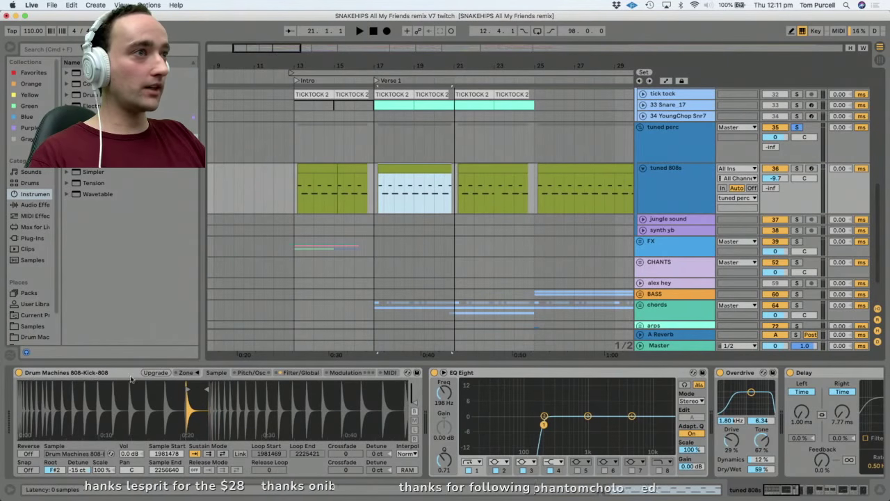
left_click_drag(194, 407, 160, 452)
scroll(41, 407, "up", 6)
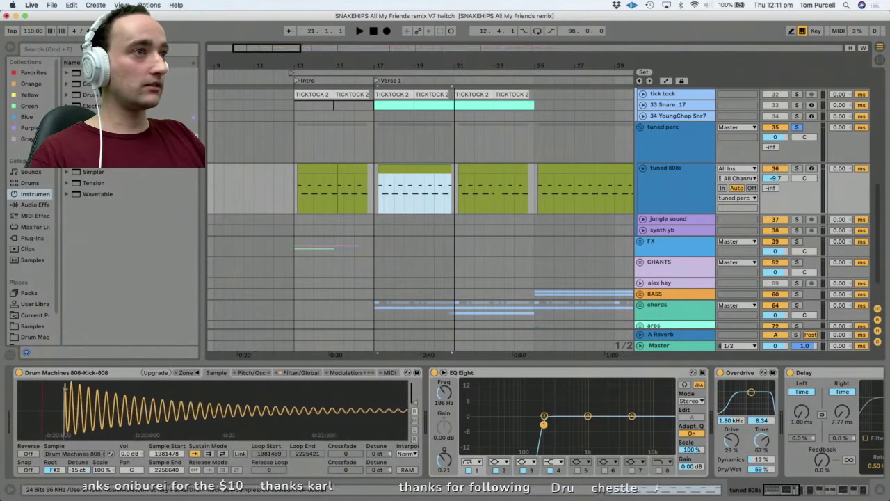
scroll(73, 406, "up", 4)
scroll(73, 406, "down", 7)
scroll(69, 407, "down", 8)
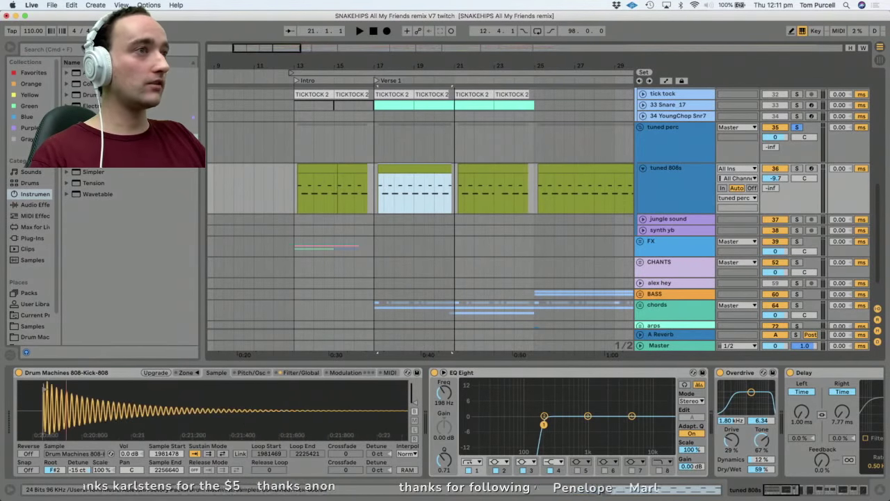
scroll(59, 387, "up", 3)
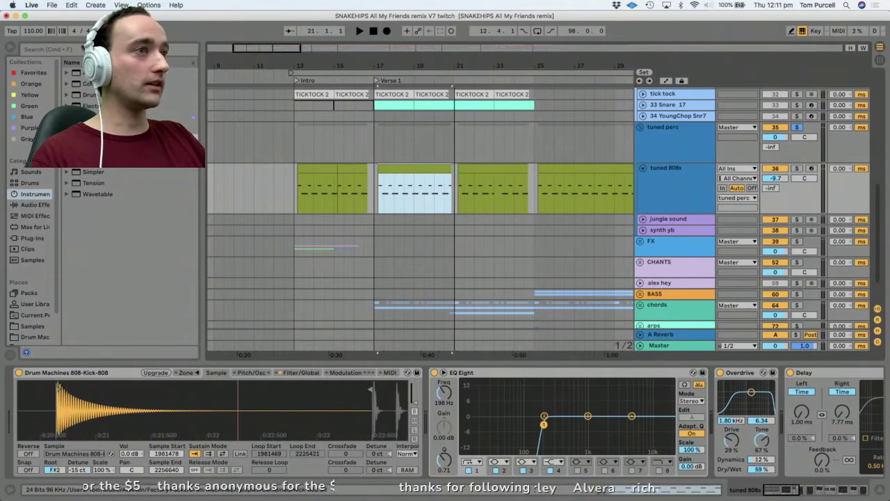
mouse_move(238, 410)
left_mouse_down()
mouse_move(217, 411)
mouse_move(270, 410)
mouse_move(223, 410)
left_mouse_up()
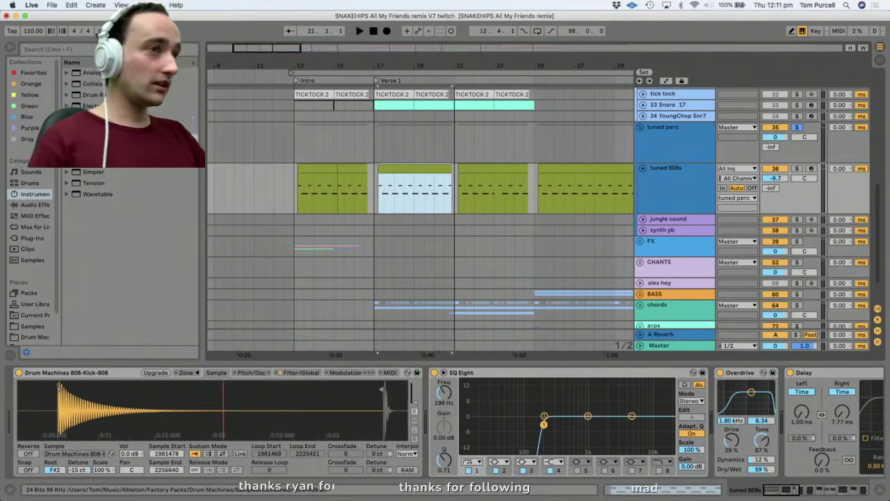
scroll(121, 393, "down", 1)
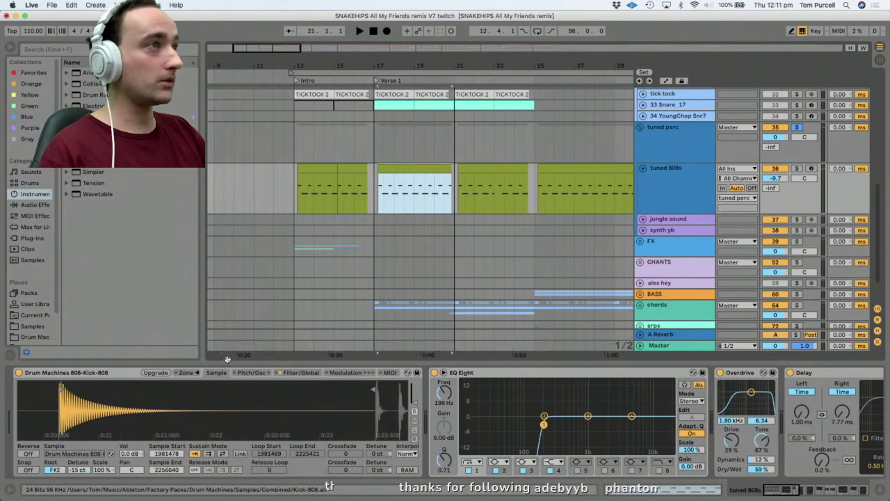
Play tuned 808s briefly from bar 17, stop, then arm the track and inspect the highlighted kick sample.
key("space")
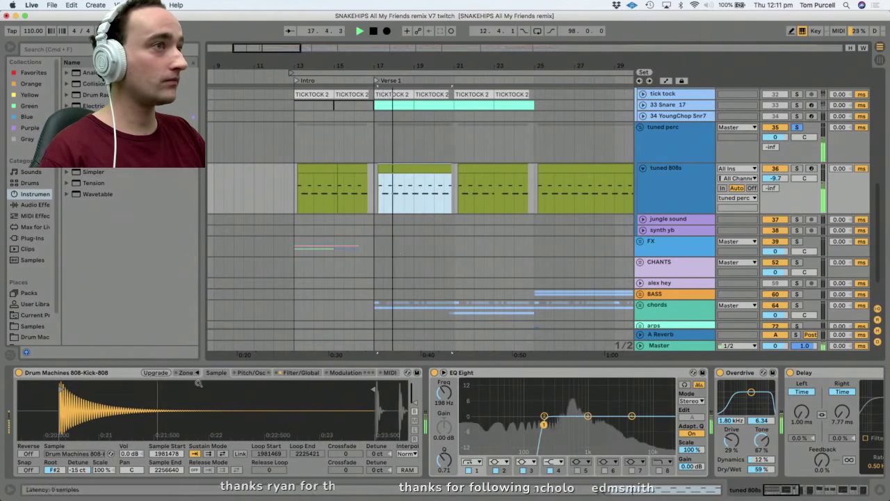
key("space")
scroll(198, 390, "down", 3)
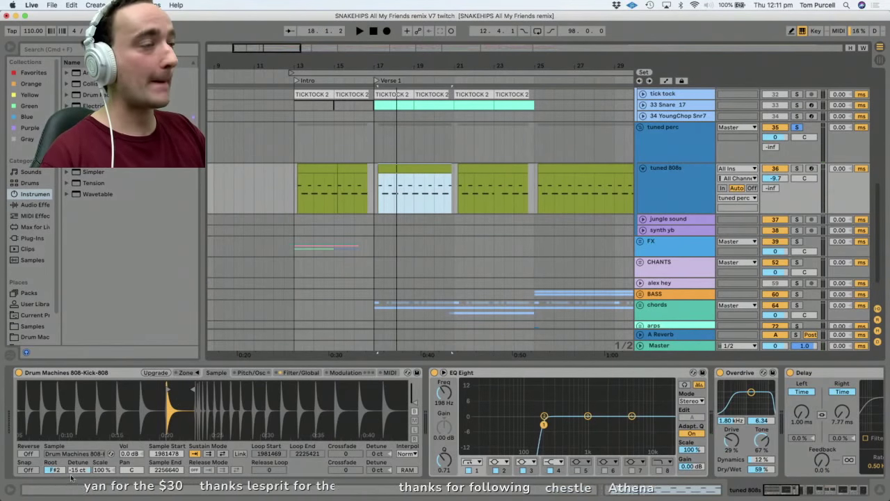
left_click(811, 169)
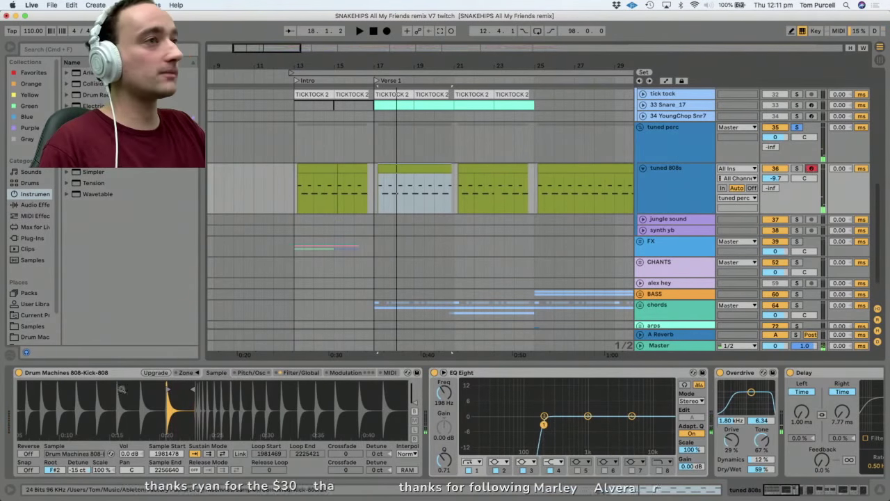
left_click_drag(171, 413, 171, 463)
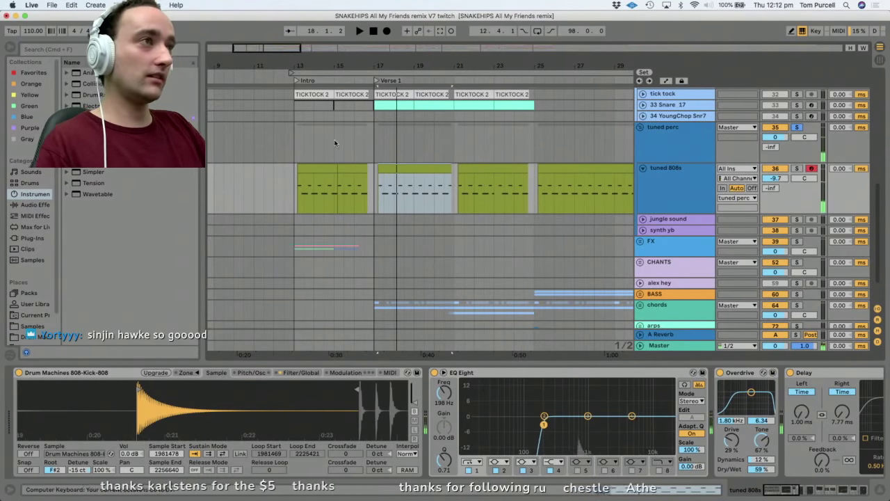
Play the tuned 808s intro clip from bar 13 and stop playback.
left_click(321, 178)
left_click_drag(306, 61, 308, 64)
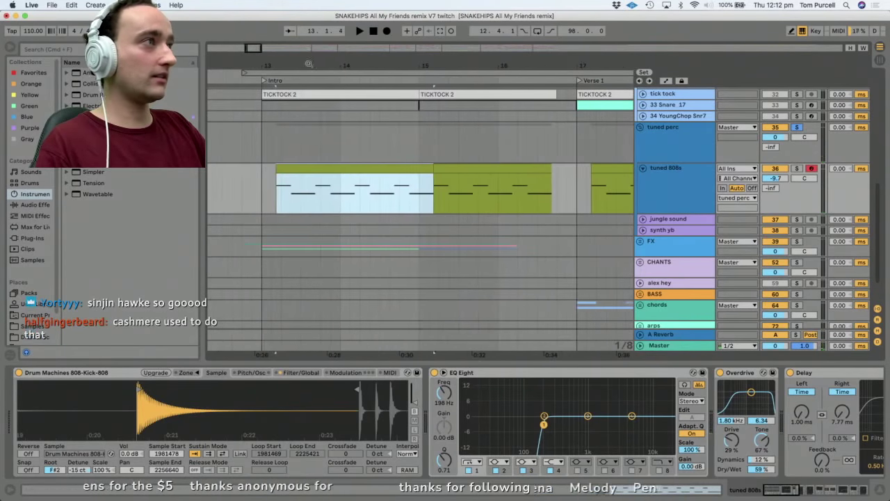
key("space")
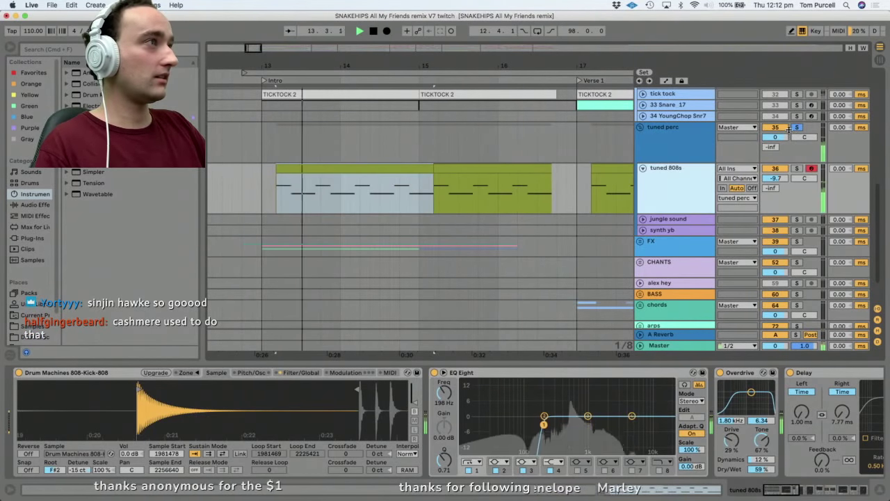
key("space")
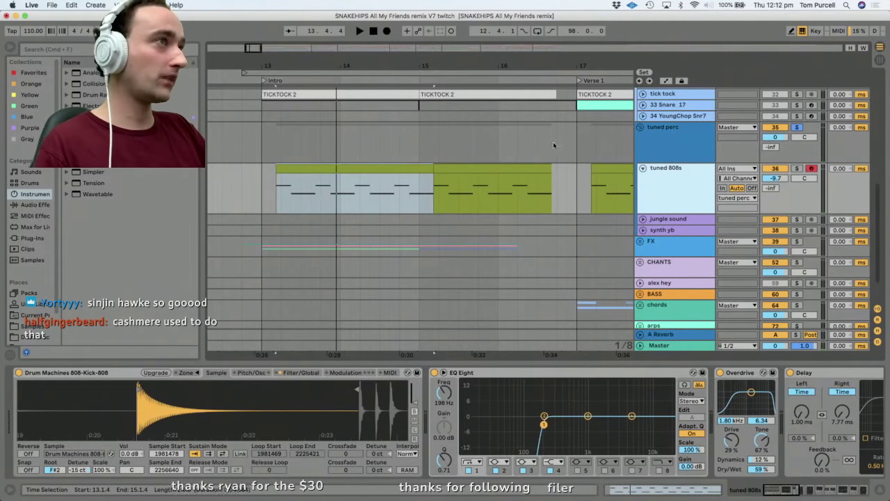
Solo the drums and perc group alongside tuned perc and play the intro from bar 13.
scroll(553, 145, "up", 10)
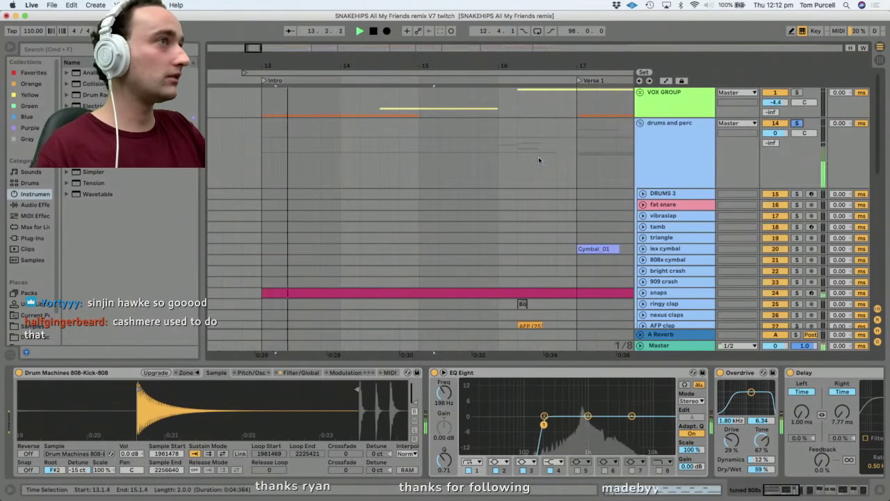
scroll(539, 157, "down", 6)
key("space")
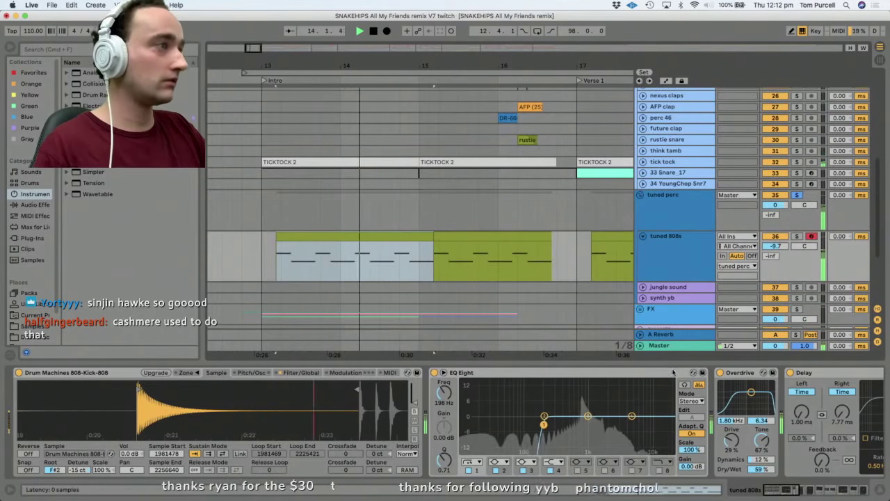
key("space")
Review the tuned 808s effects and toggle the Delay off and on while playing the intro from bar 13.
scroll(580, 404, "right", 5)
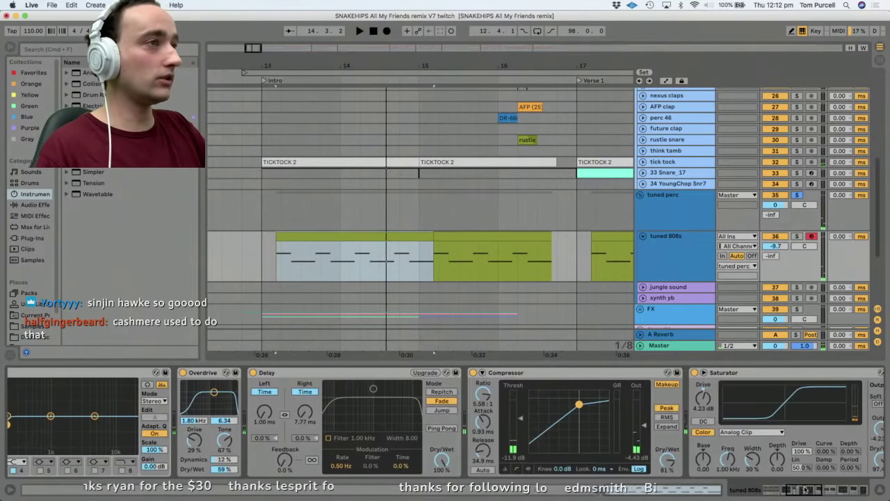
scroll(805, 490, "left", 4)
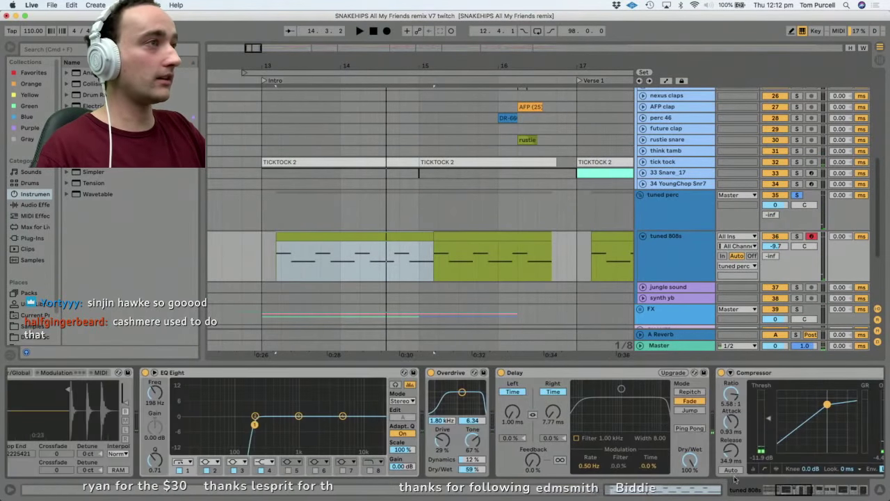
left_click(452, 377)
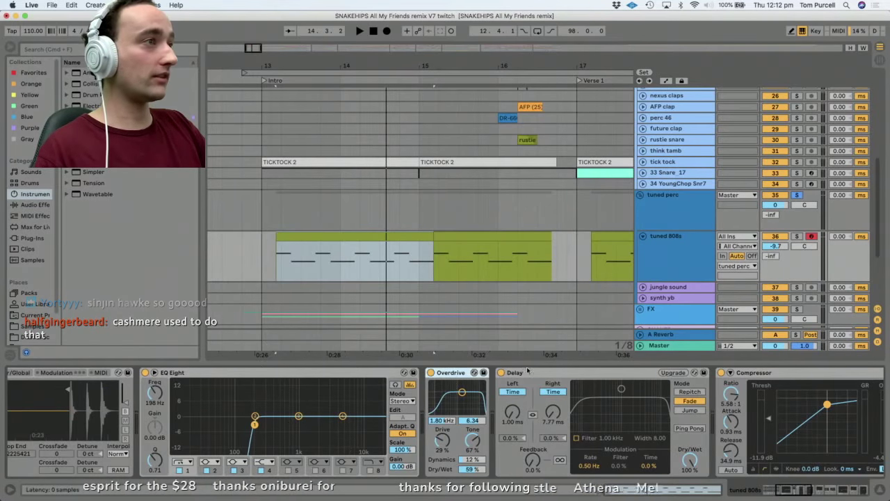
left_click(509, 381)
left_click(501, 373)
key("space")
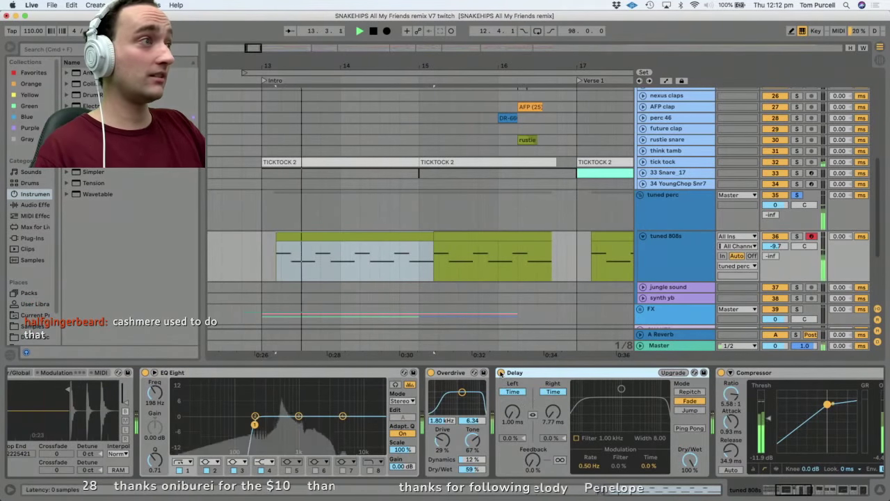
left_click(501, 373)
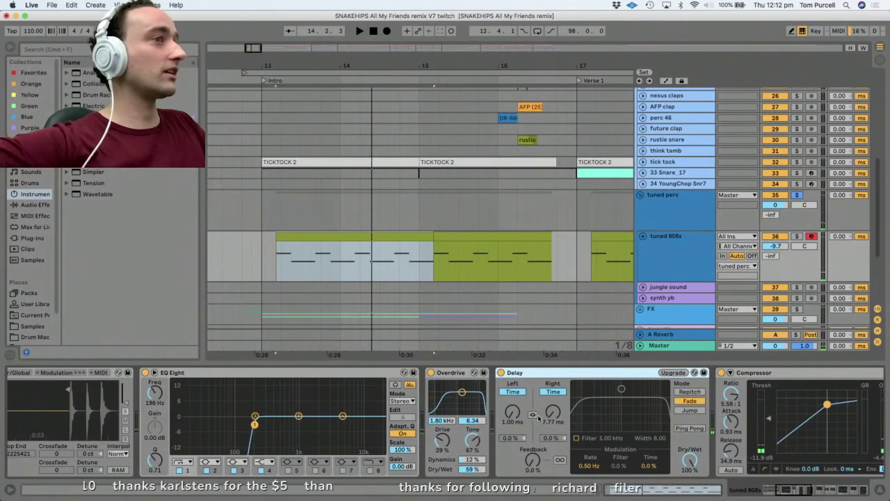
Play the intro again and inspect the EQ Eight, Saturator and Compressor at the end of the tuned 808s chain.
left_click_drag(807, 494, 807, 494)
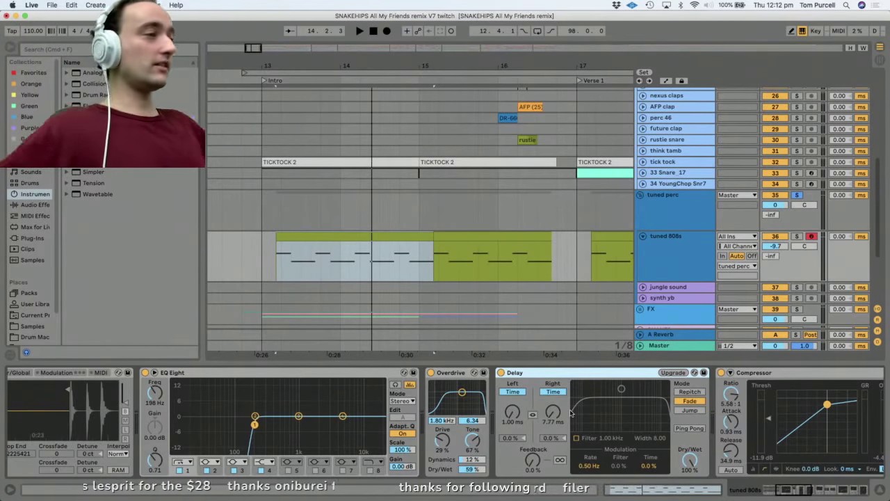
double_click(575, 373)
left_click(573, 374)
key("space")
left_click_drag(802, 491, 850, 489)
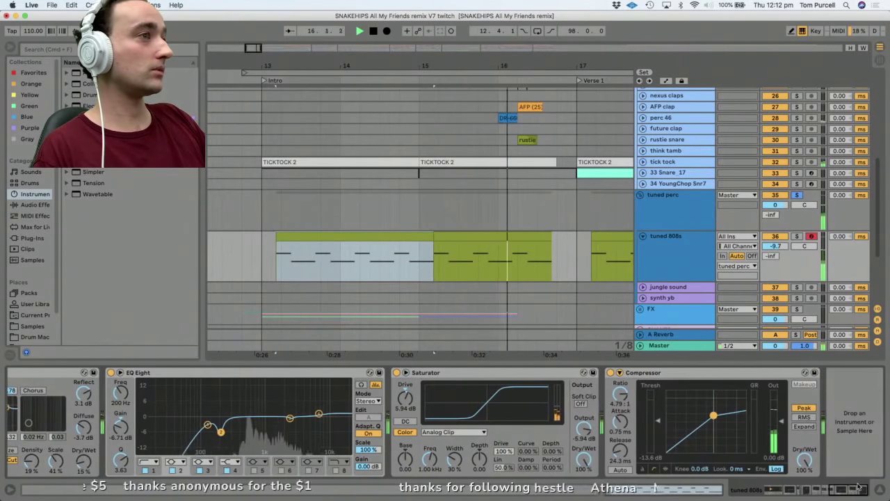
Play the intro again from bar 13 with the drums and perc group and tuned perc soloed.
key("space")
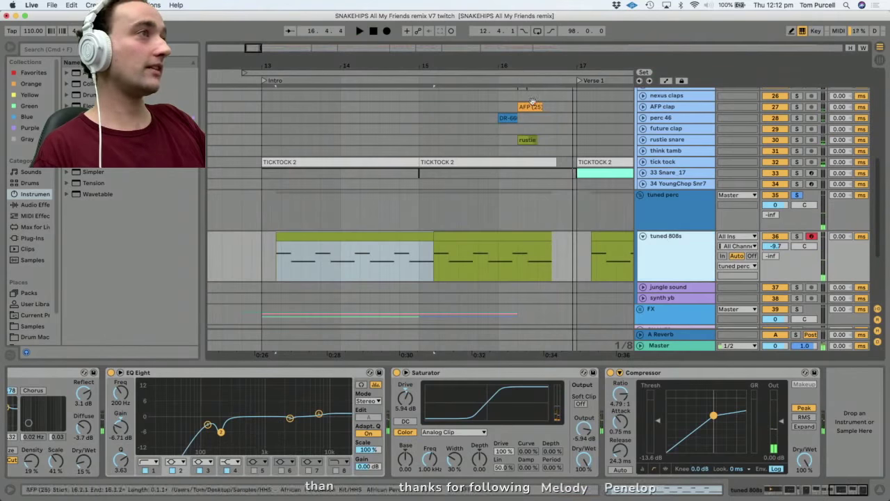
left_click_drag(517, 64, 517, 46)
key("minus")
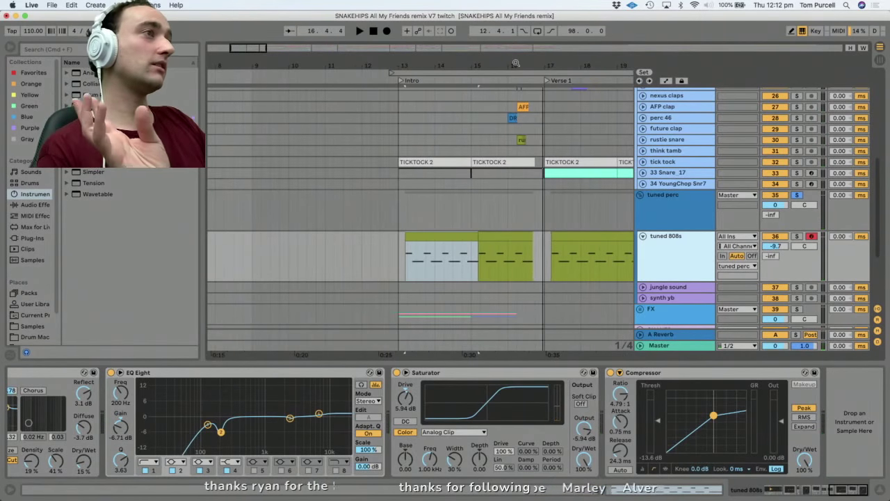
key("space")
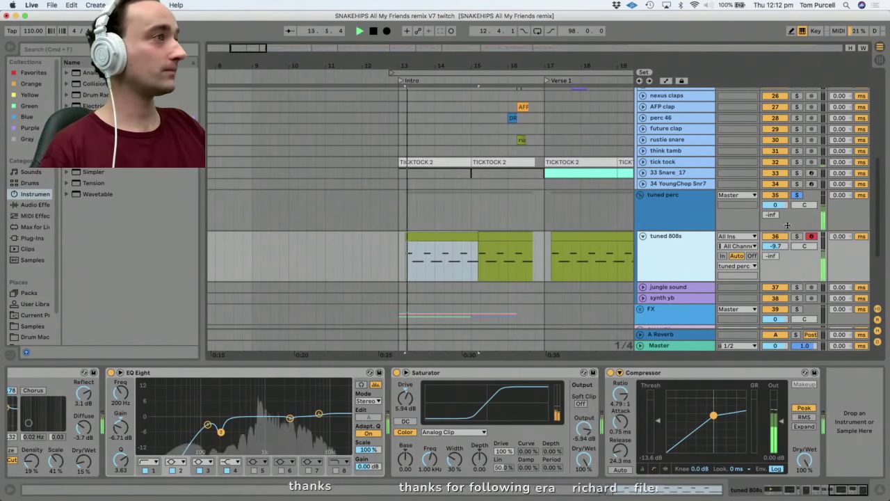
scroll(771, 224, "down", 3)
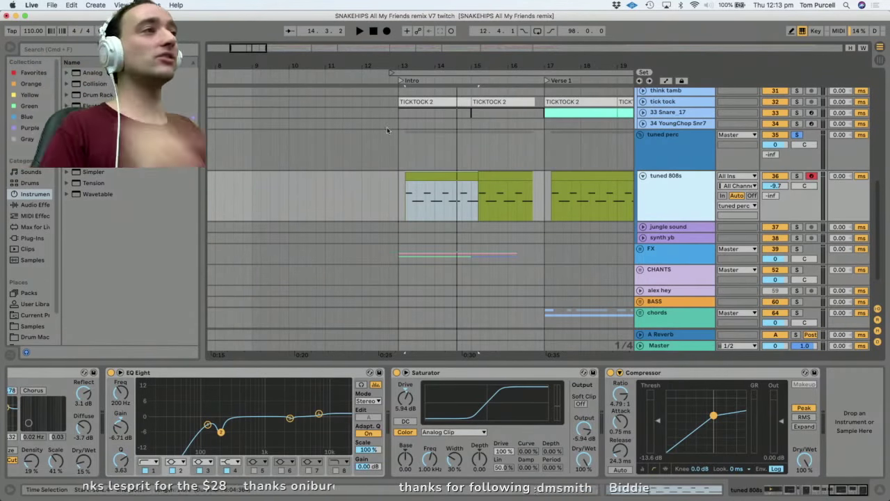
Solo only the tuned perc group and play the tuned 808s intro clip from bar 13.
left_click(463, 176)
left_click(679, 186)
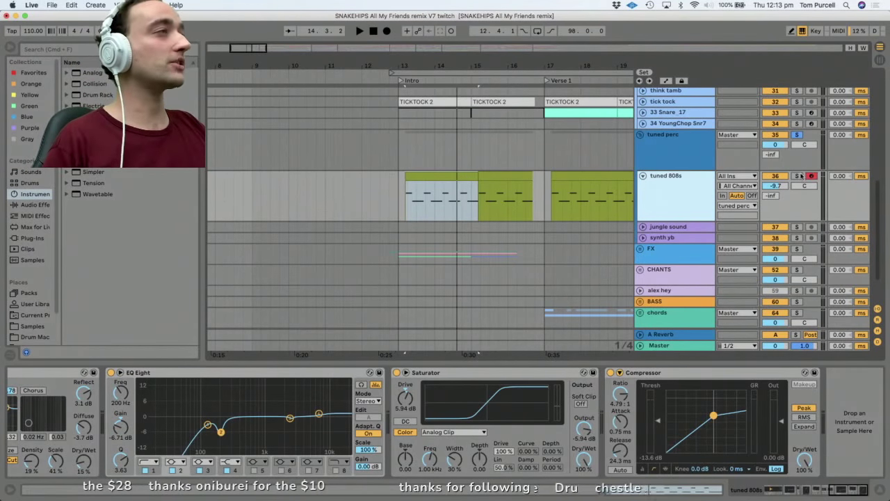
left_click(798, 176)
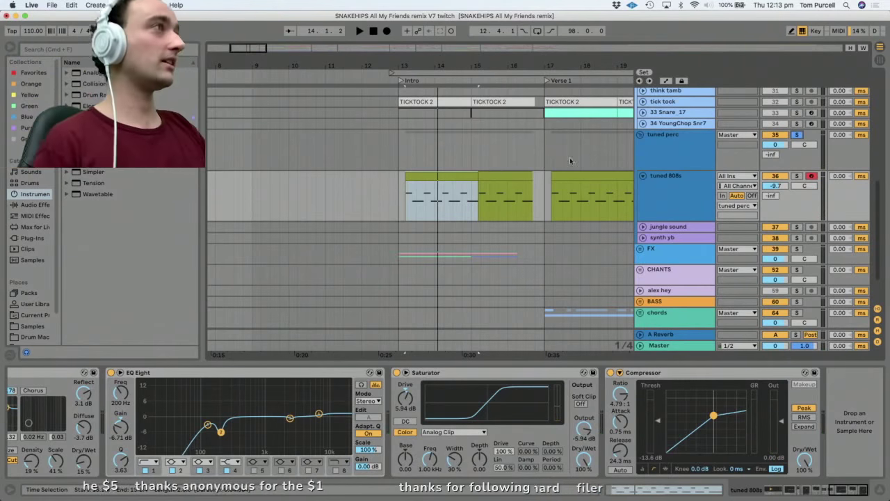
key("space")
key("space")
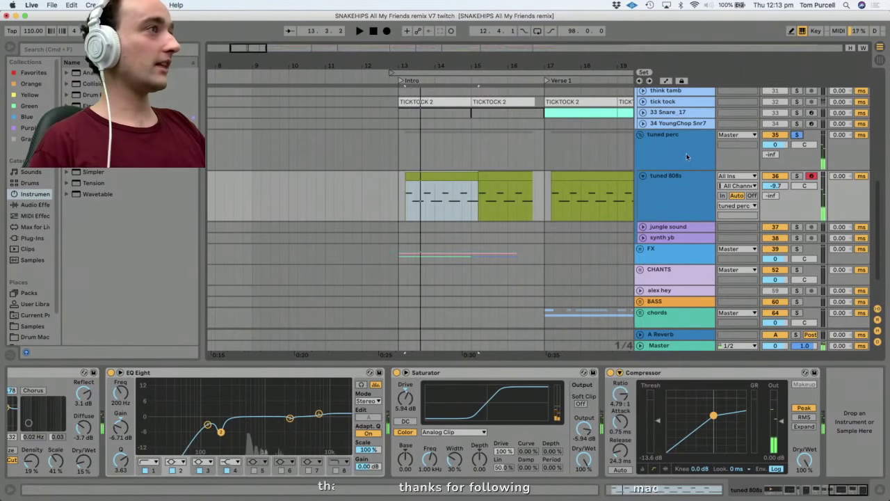
Solo the drums and perc group alongside tuned perc again and play the tuned 808s clip at the end of Verse 1.
scroll(686, 164, "up", 10)
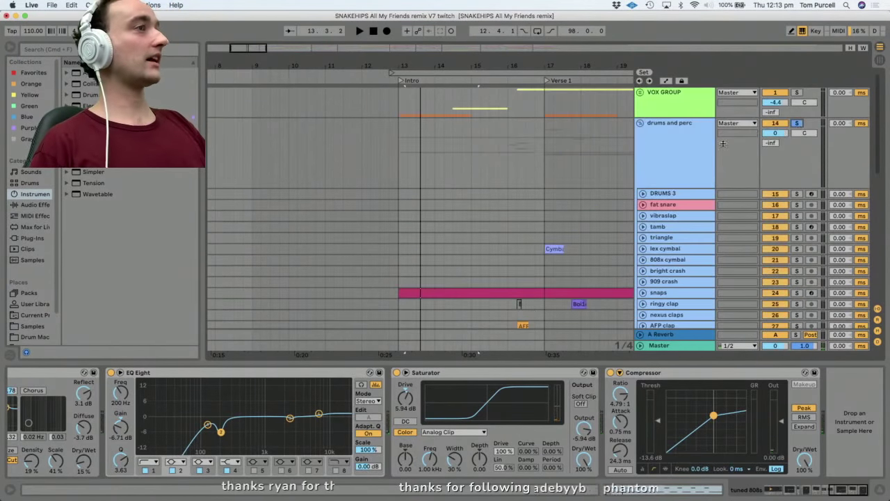
scroll(598, 155, "down", 10)
left_click_drag(555, 65, 341, 90)
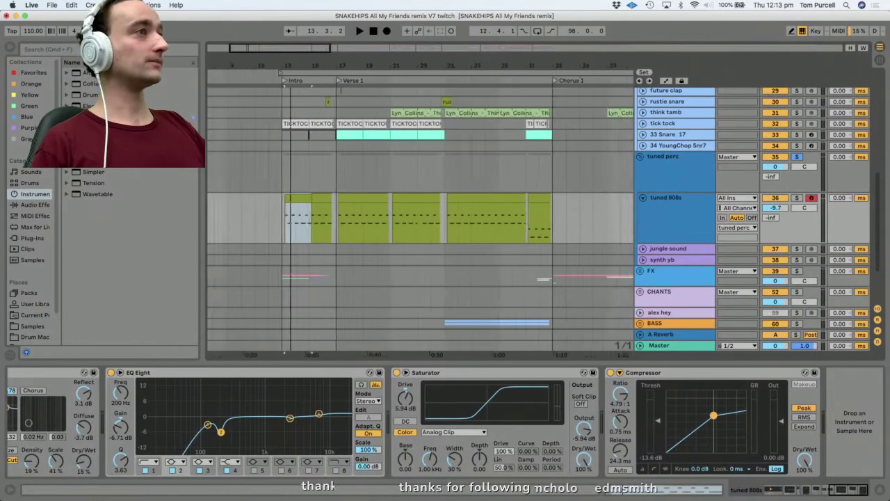
key("minus")
left_click(497, 200)
key("space")
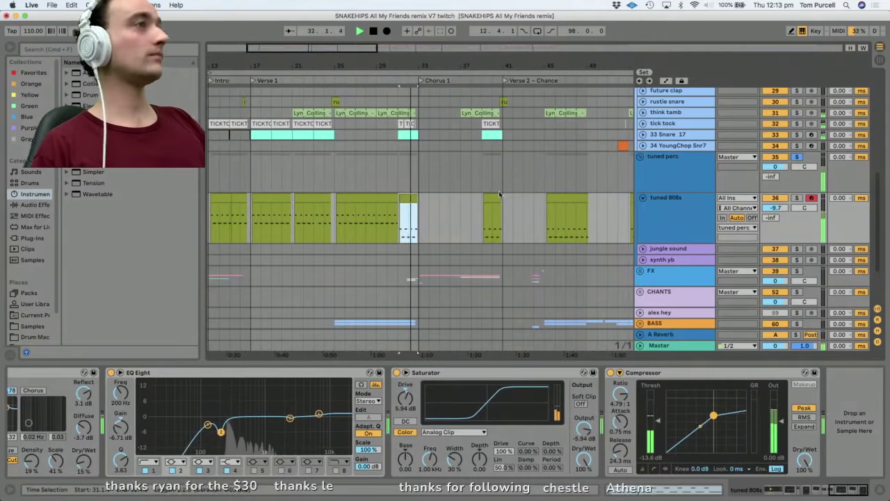
key("space")
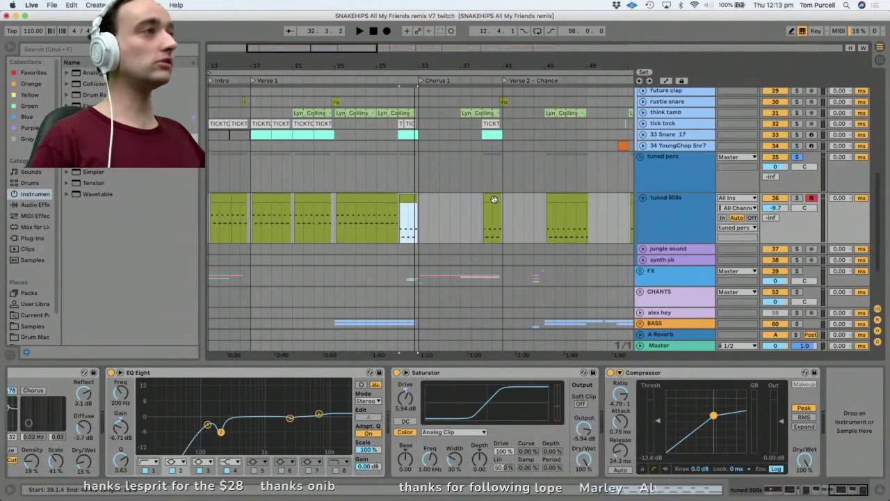
key("space")
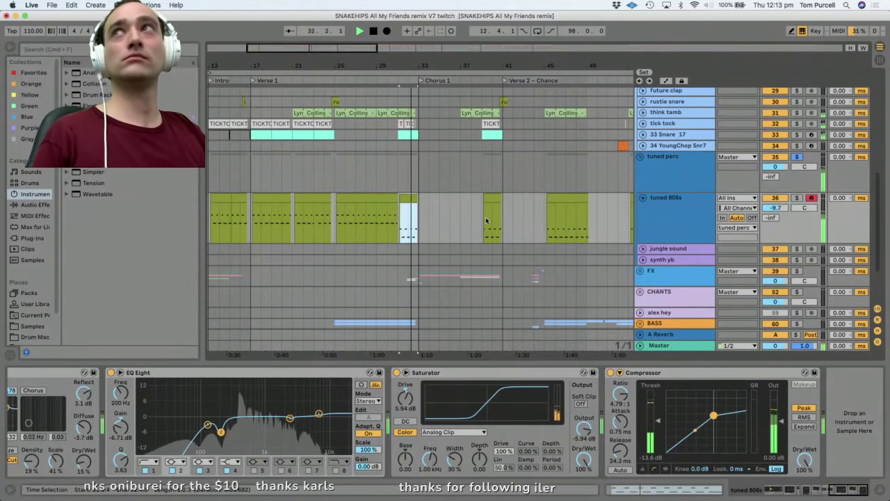
left_click(671, 234)
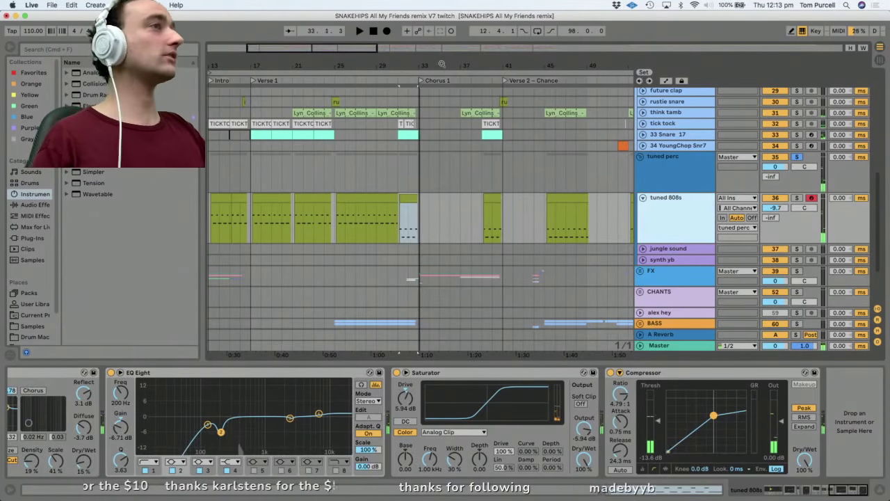
key("space")
Unfold the jungle sound and synth yb tracks around Chorus 2.
key("minus")
left_click_drag(524, 67, 536, 181)
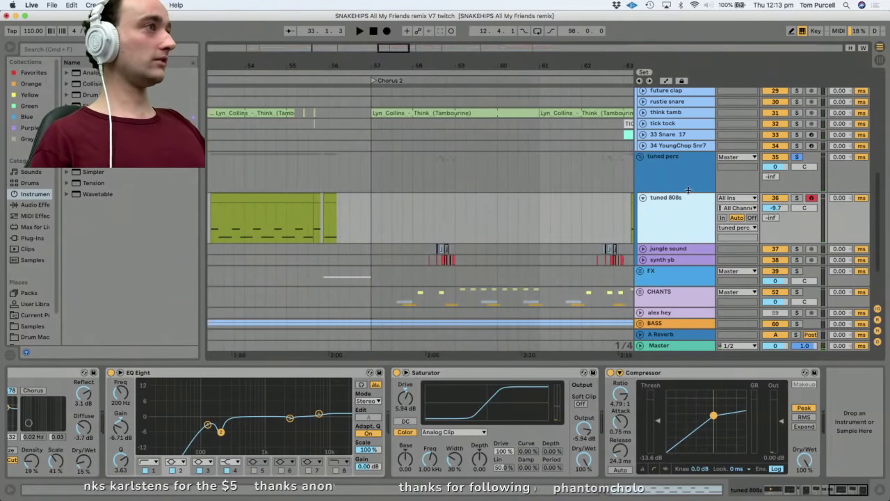
left_click(669, 171)
left_click(673, 237)
left_click(647, 252)
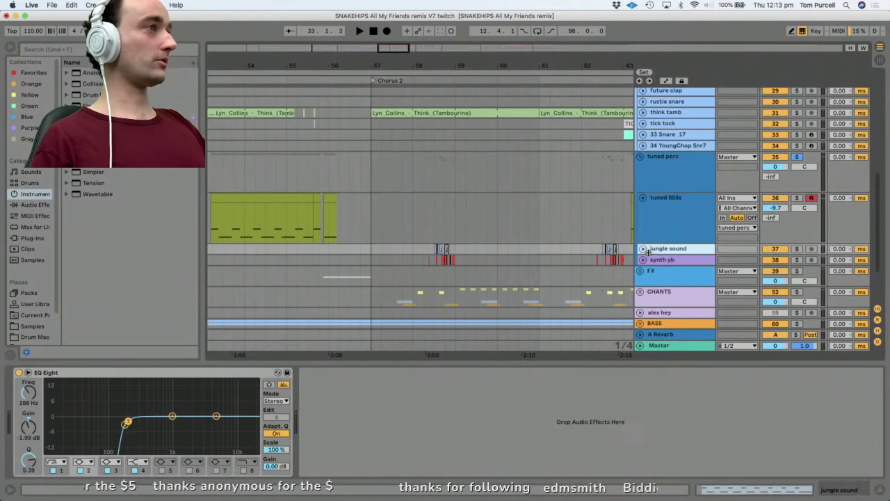
left_click(643, 249)
left_click(660, 301)
left_click(643, 300)
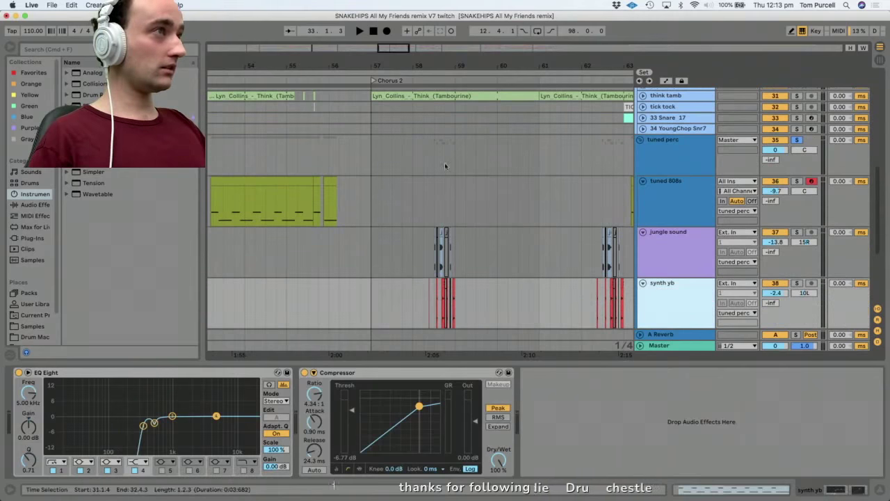
Play the jungle sound and synth yb clips around bar 58 and solo only the tuned perc group.
left_click_drag(441, 66, 377, 271)
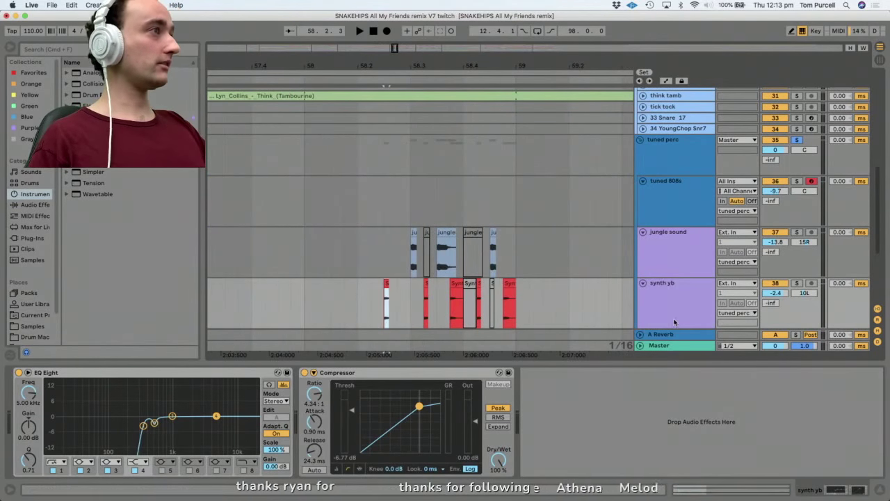
left_click(798, 283)
left_click(797, 232)
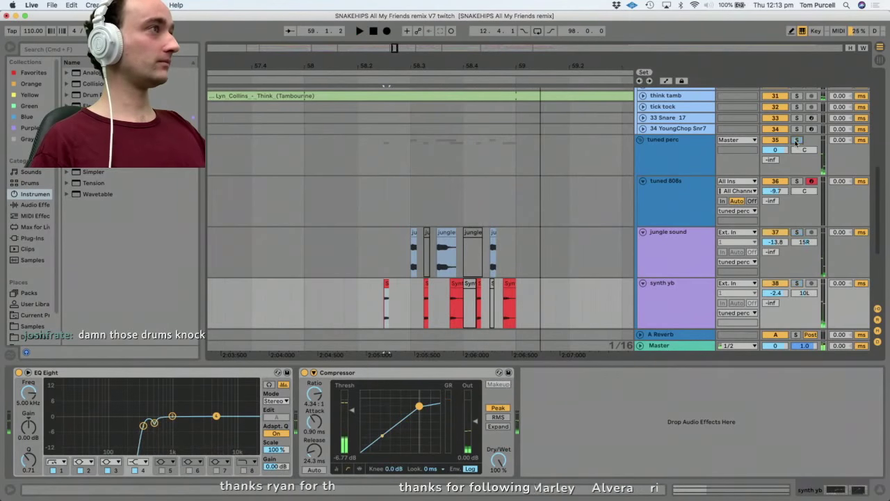
left_click(797, 141)
key("space")
left_click_drag(570, 65, 552, 65)
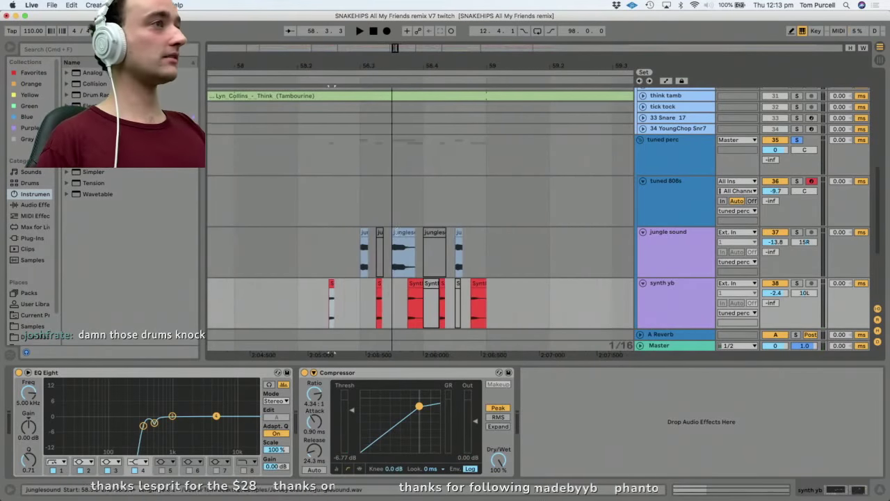
Solo the synth yb track and play its individual clips in bar 58.
left_click(402, 235)
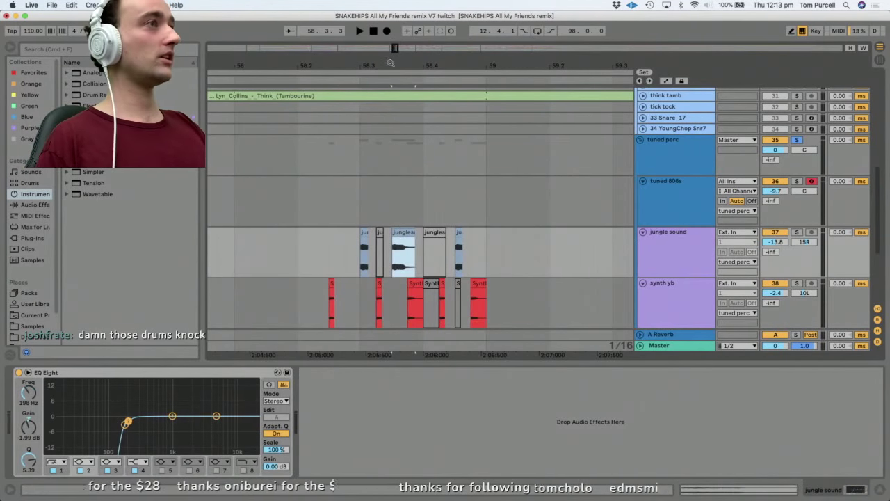
left_click_drag(391, 62, 391, 90)
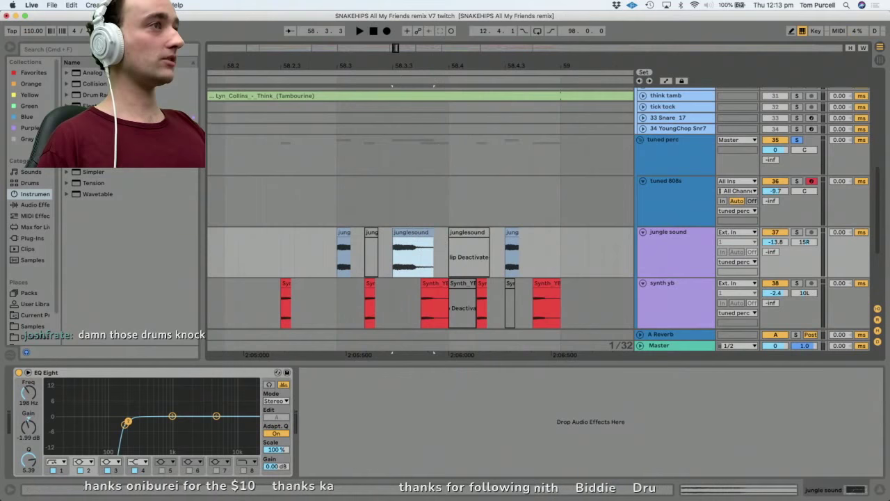
key("plus")
left_click(443, 286)
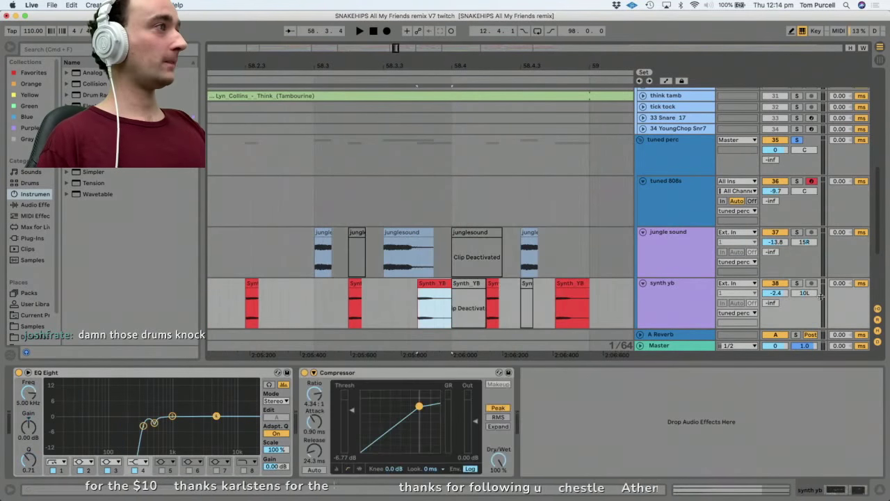
left_click(798, 283)
key("space")
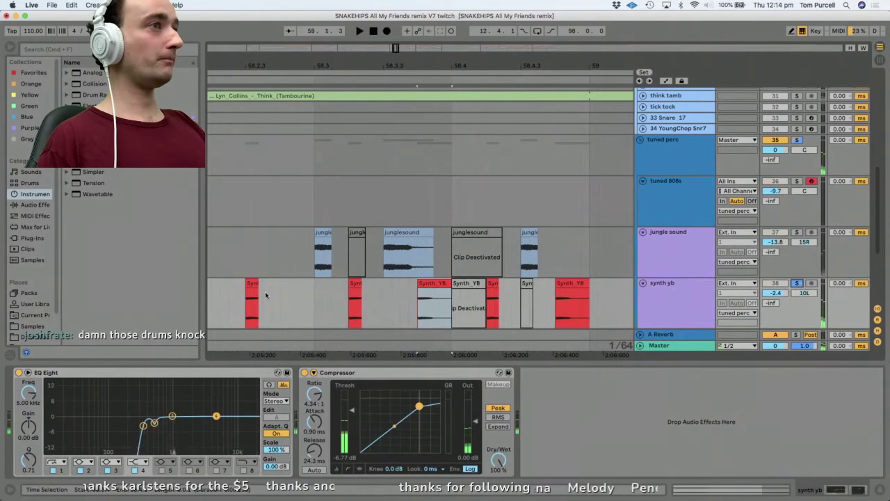
left_click(251, 283)
key("space")
Fold the tuned 808s track, keeping the jungle sound and synth yb tracks unfolded.
left_click(656, 249)
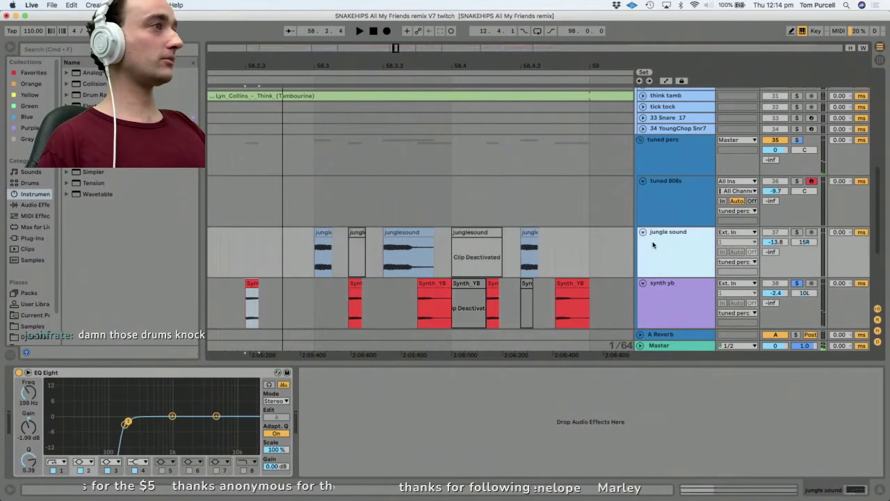
left_click(655, 244)
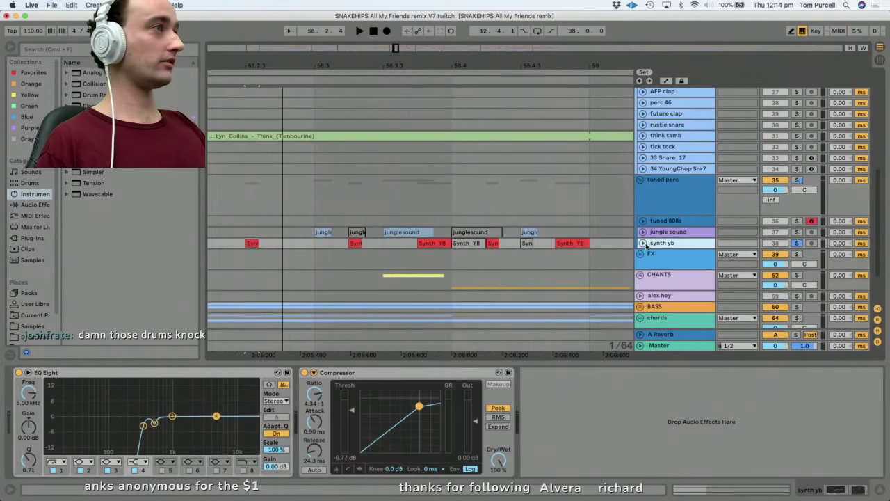
left_click(644, 243)
left_click(644, 232)
Inspect the sample settings of the junglesound and Synth_YB clips in bar 58 and play the Synth_YB clip.
left_click(530, 232)
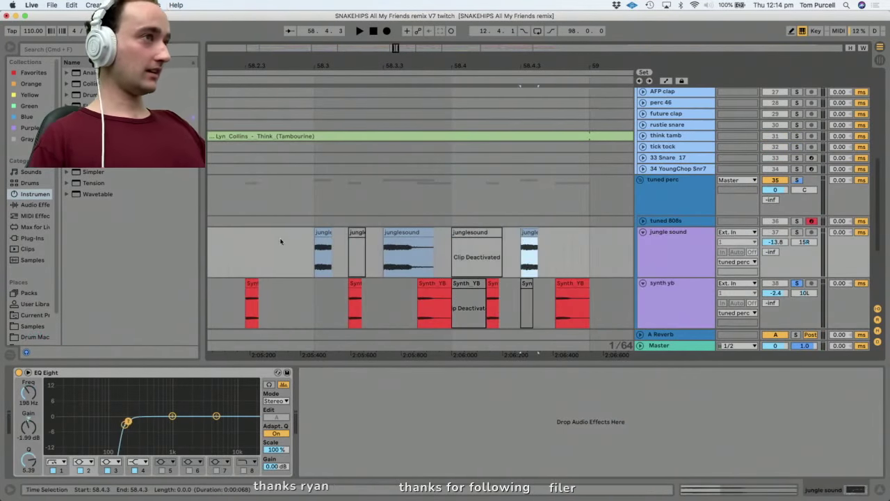
double_click(415, 229)
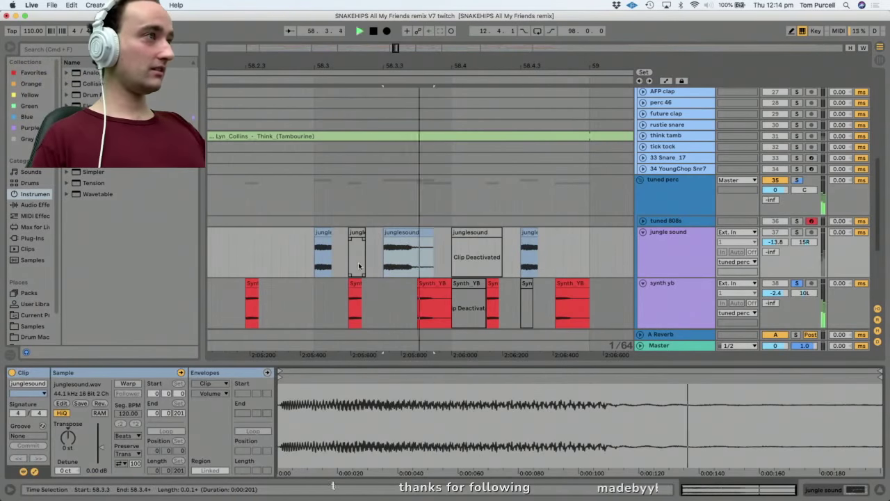
left_click(432, 284)
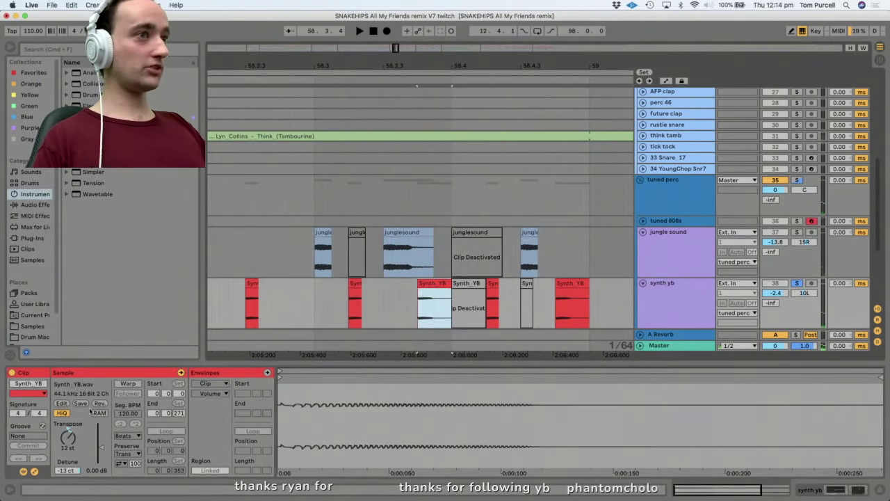
key("space")
key("space")
key("space")
key("space")
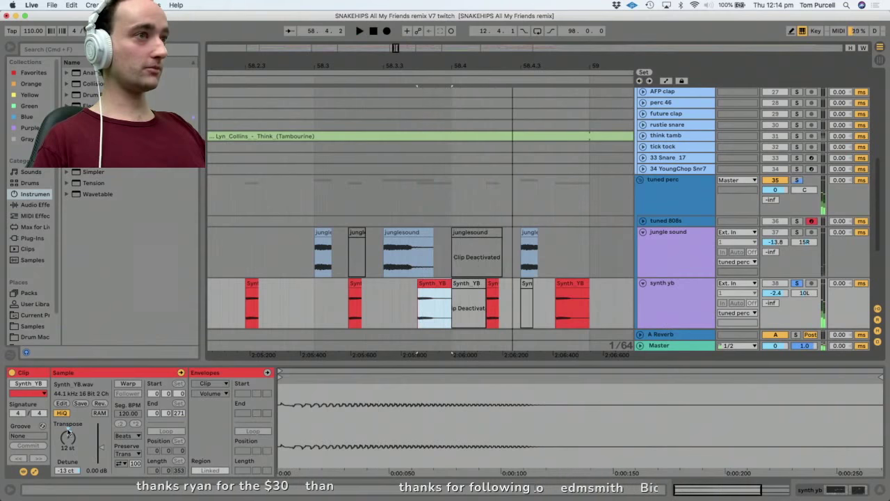
Audition the Synth_YB clip repeatedly with its transpose set to 0 st, and undo the transpose change.
left_click(68, 429)
key("space")
key("space")
key("space")
key("space")
key("space")
key("space")
key("space")
key("space")
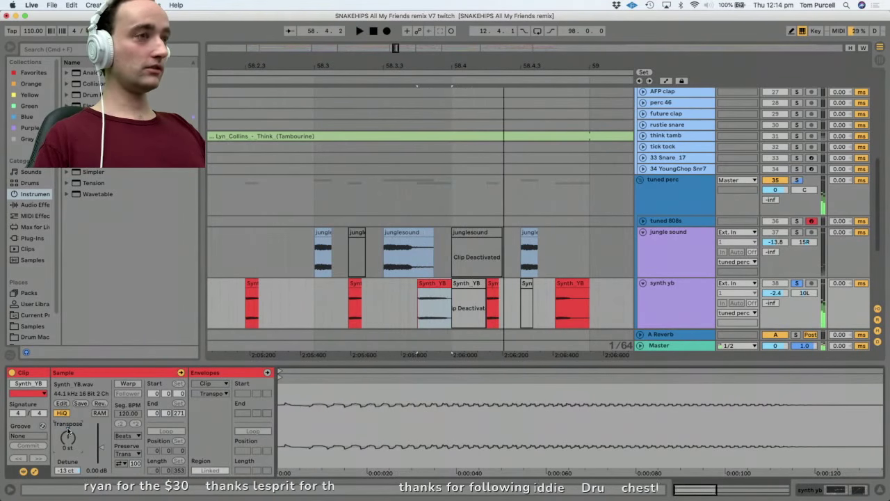
key("super+z")
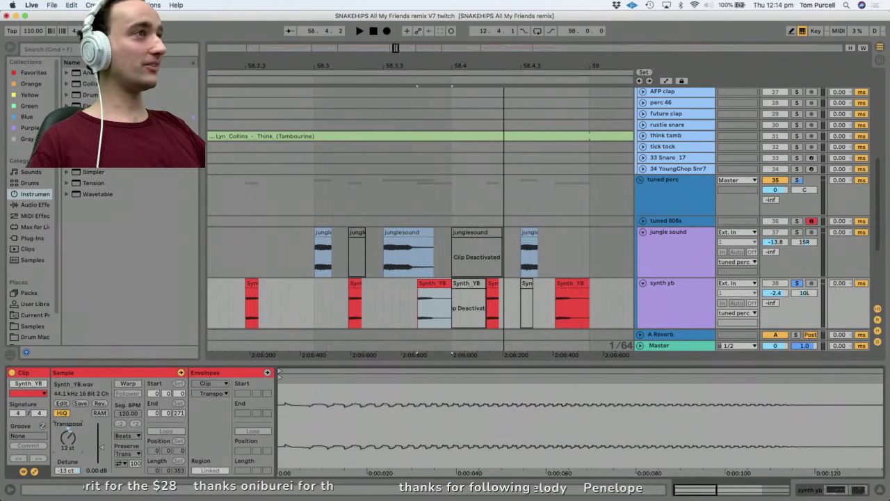
Play the first short Synth_YB clip in bar 58 and stop playback.
left_click(425, 254)
key("space")
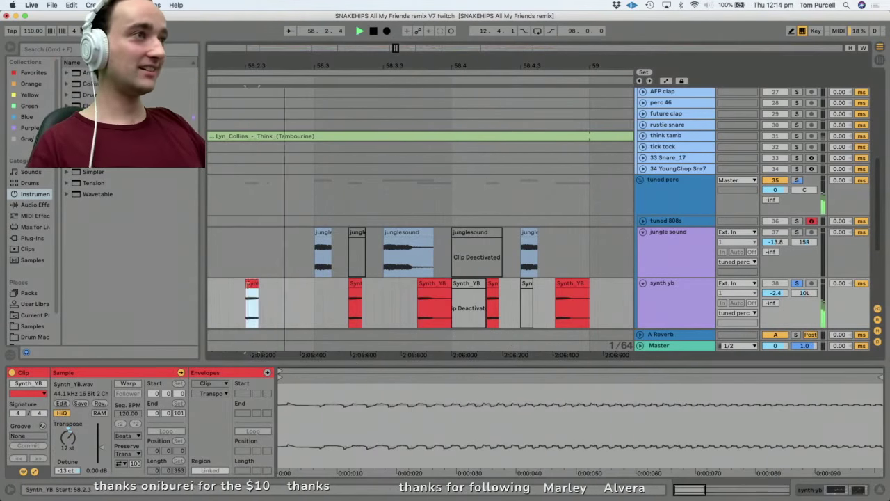
key("space")
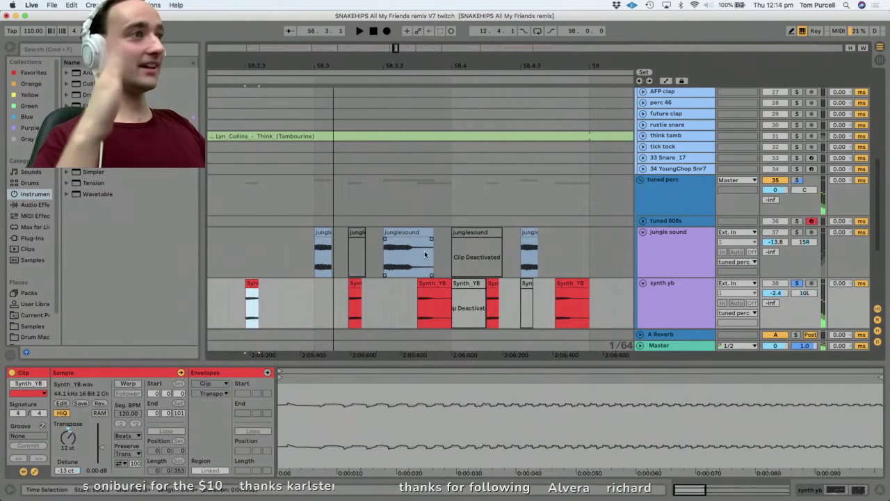
Solo the jungle sound track and play its longer clip and its first short clip in bar 58.
left_click(797, 232)
left_click(414, 232)
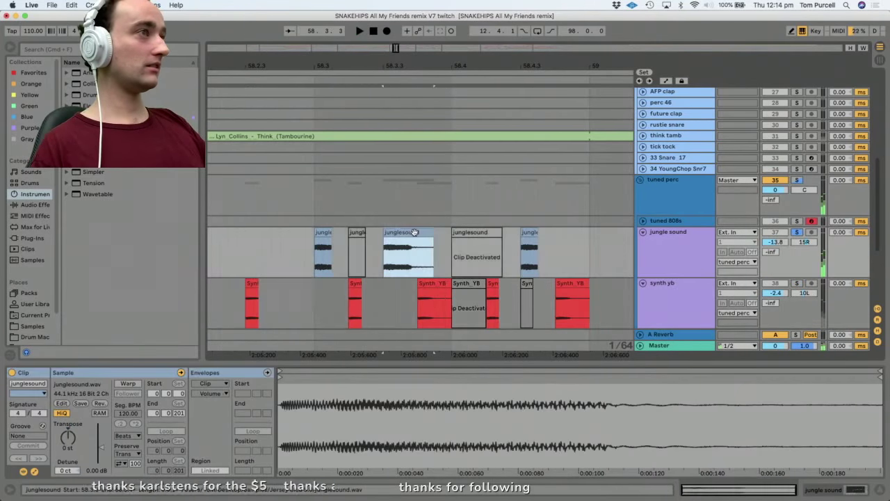
key("space")
key("space")
key("space")
key("space")
left_click(322, 232)
key("space")
key("space")
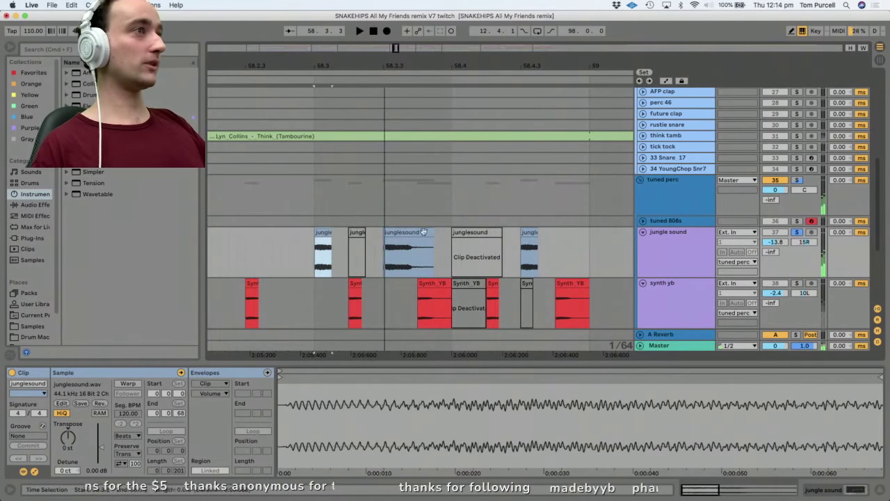
Solo the whole tuned perc group, including its jungle sound and synth yb tracks, and play it from 58.2.3.
left_click(402, 233)
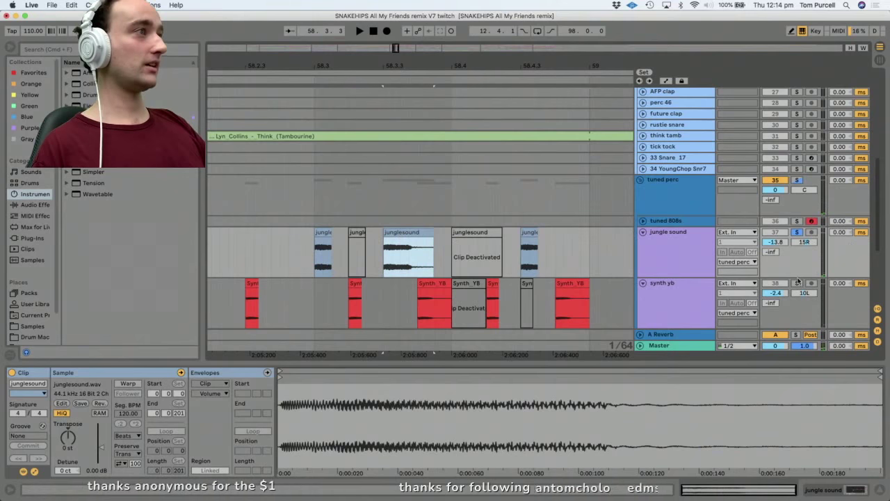
left_click(798, 283)
left_click(797, 180)
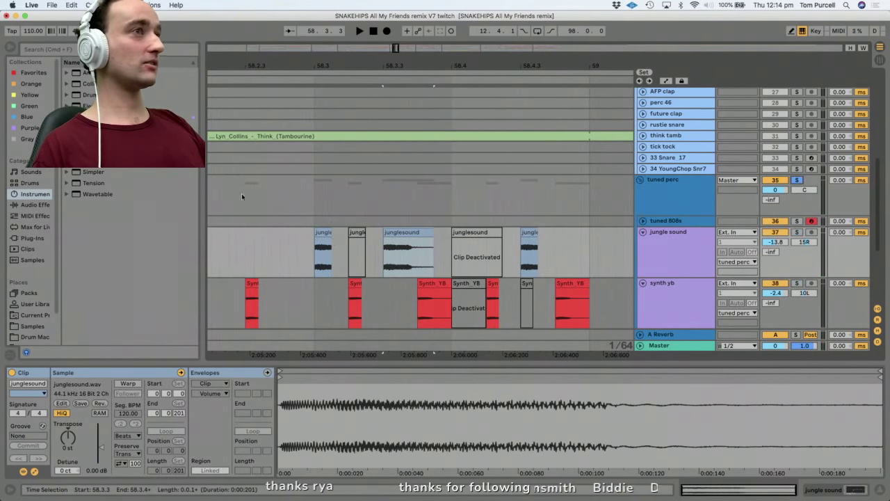
left_click(242, 196)
key("space")
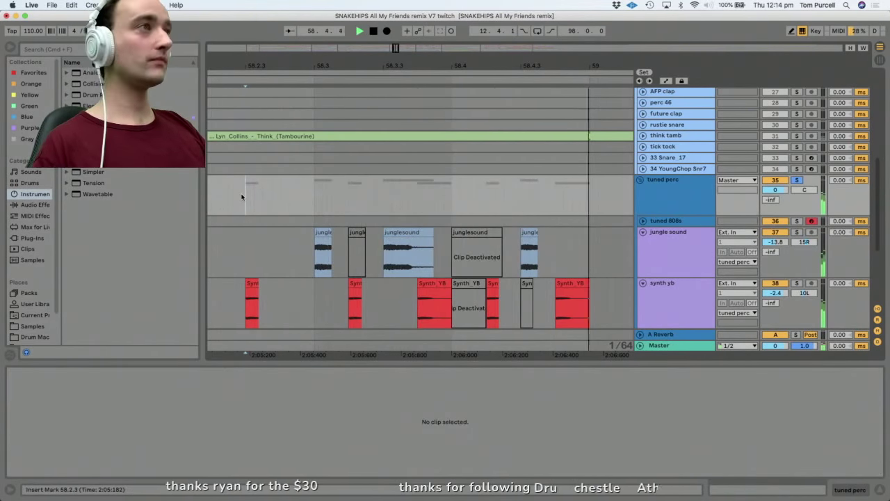
key("space")
Fold the jungle sound and synth yb tracks, then unfold both again and select synth yb.
left_click_drag(469, 60, 469, 38)
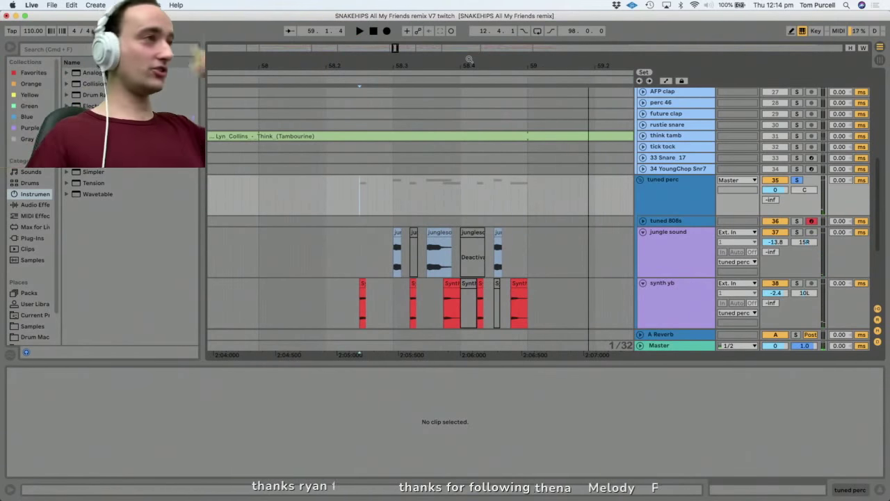
left_click(676, 268)
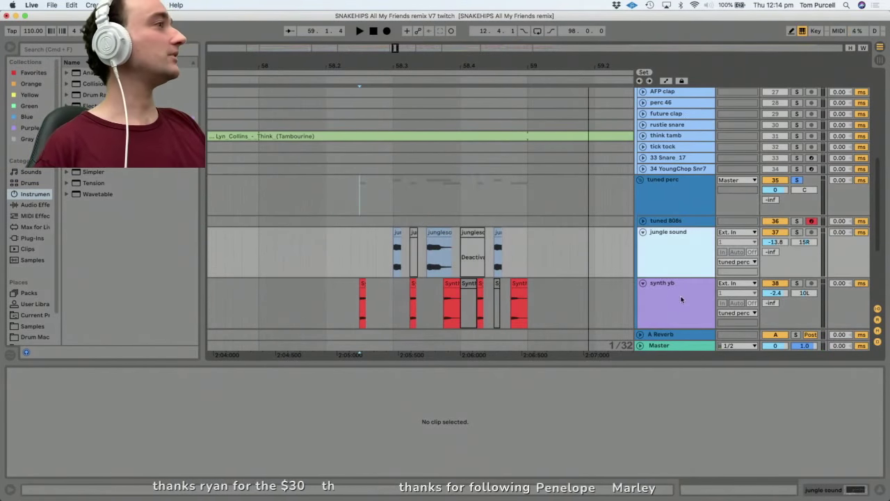
left_click(643, 234)
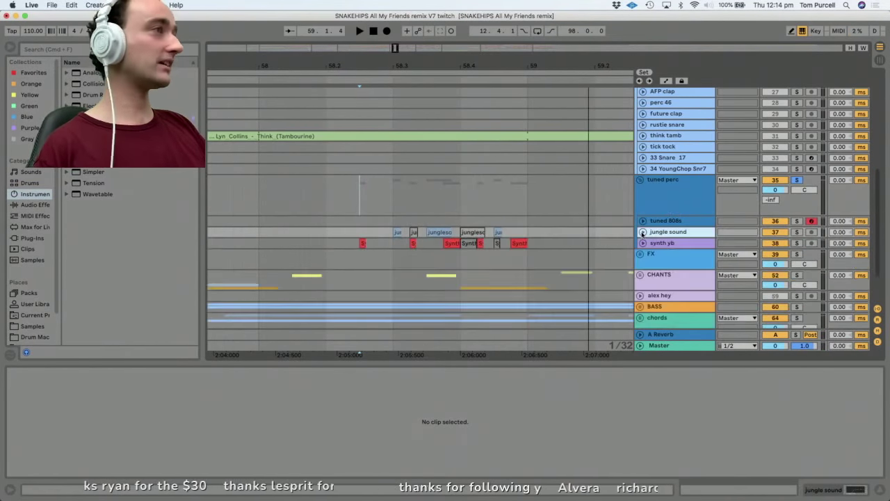
left_click(369, 198)
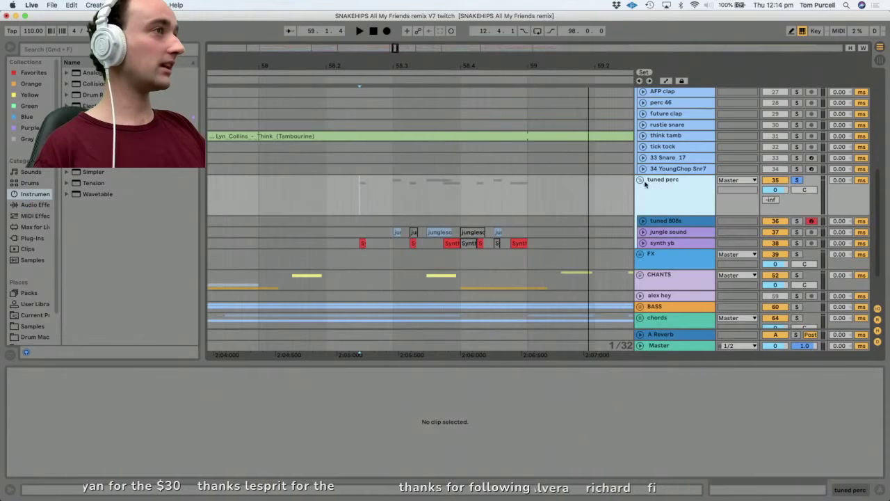
left_click(642, 232)
left_click(643, 283)
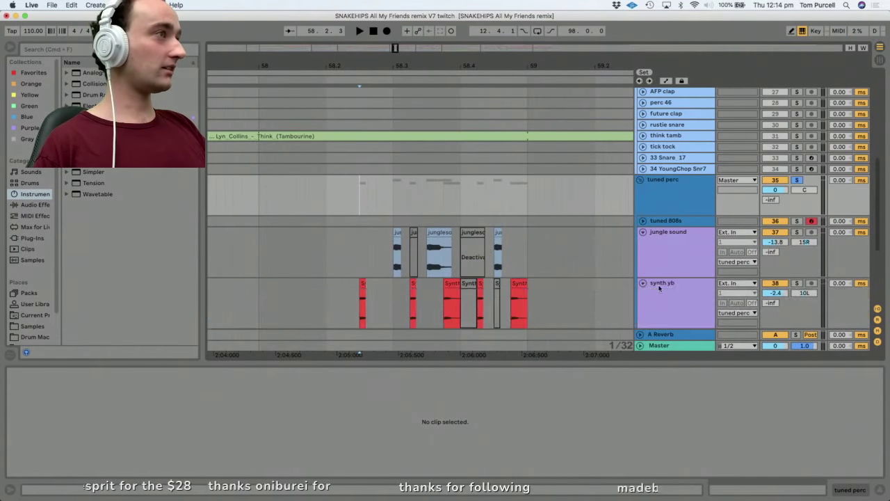
left_click(660, 288)
left_click(654, 255)
left_click(684, 297)
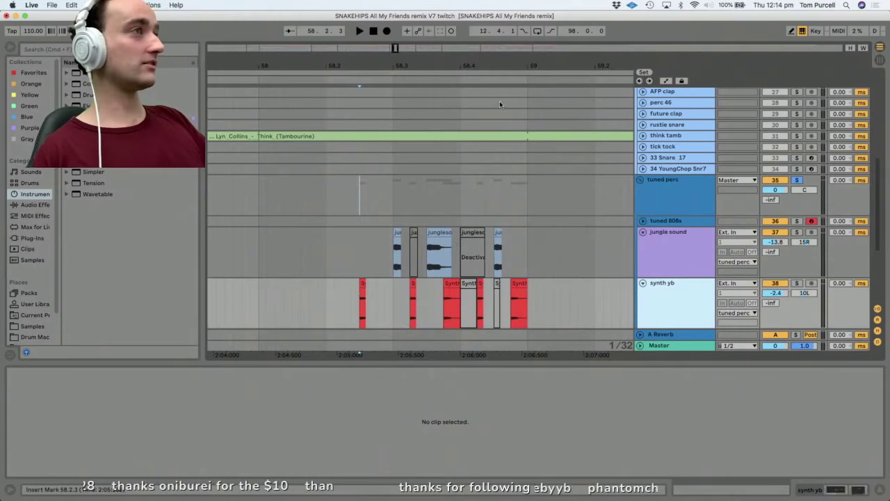
Play the arrangement from 58.2.1 with the tuned perc group unsoloed.
left_click_drag(454, 66, 453, 41)
left_click(401, 188)
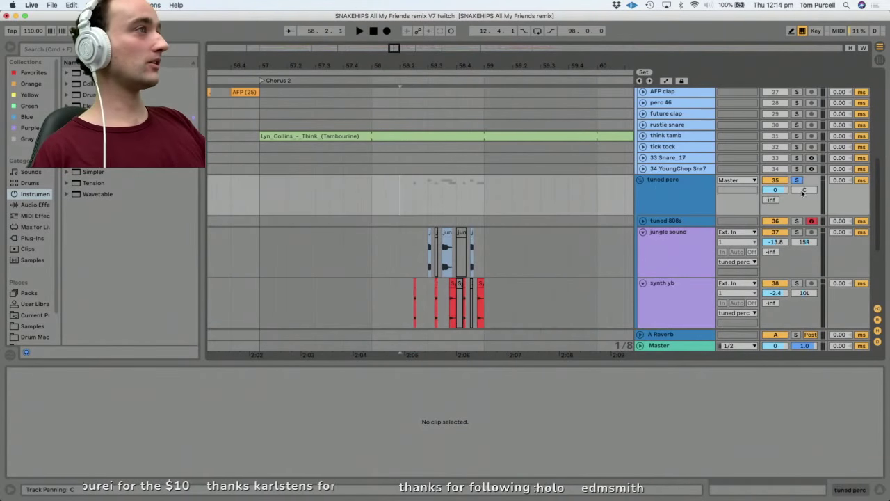
key("space")
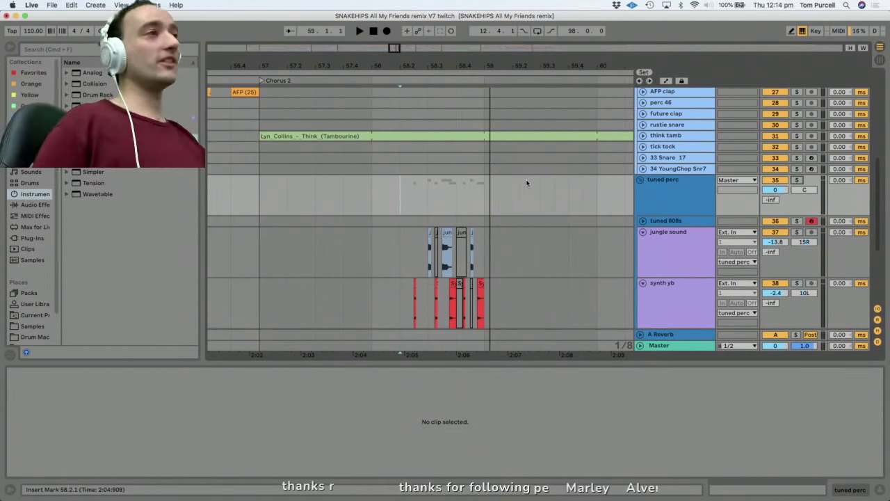
Solo the drums and perc group together with the tuned perc group and play them through Chorus 2.
left_click(654, 193)
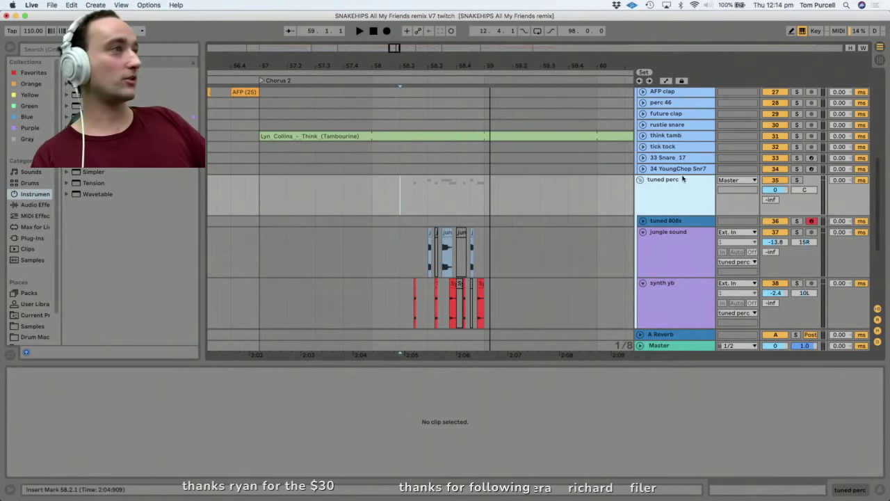
scroll(564, 159, "up", 15)
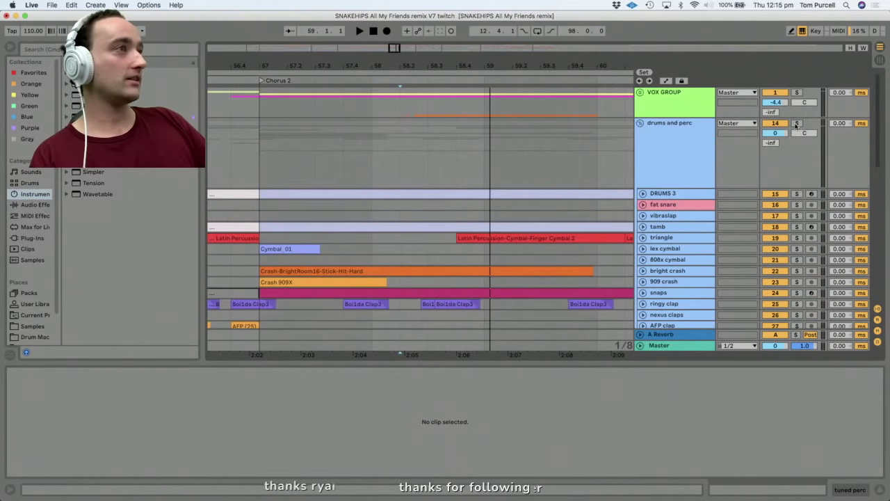
left_click_drag(580, 64, 580, 19)
scroll(590, 174, "down", 15)
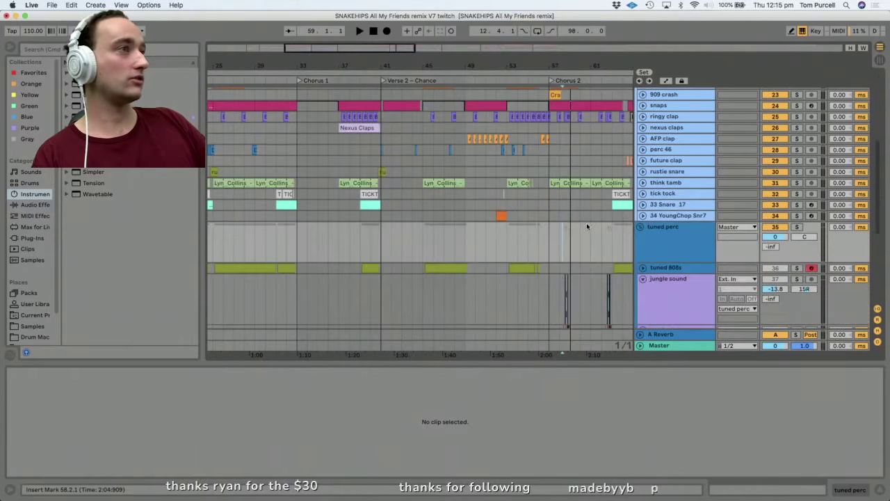
key("space")
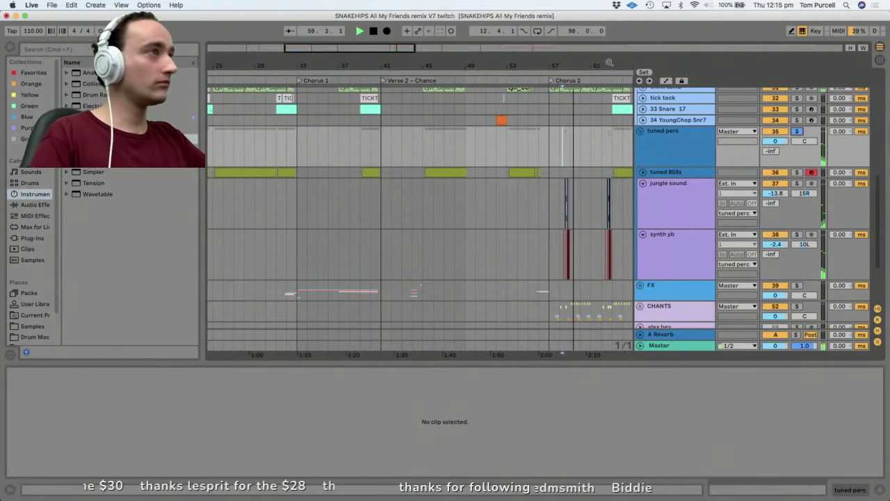
left_click(797, 132)
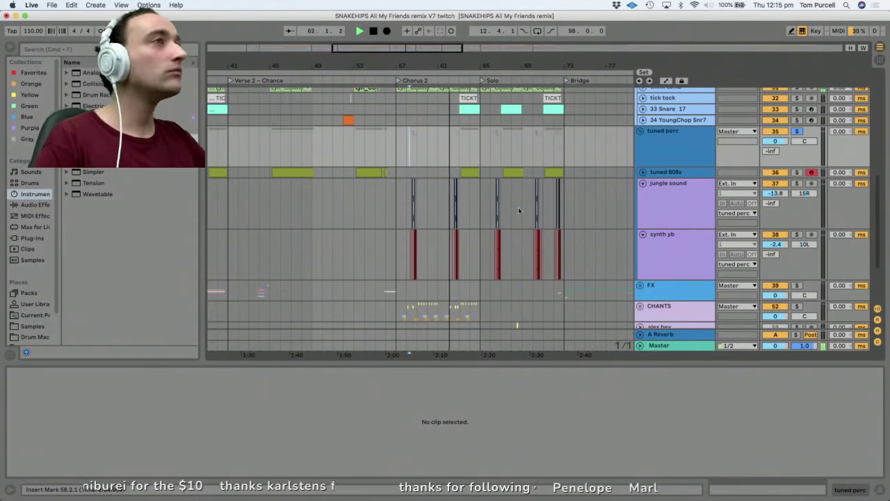
Unfold the tuned 808s track while playing into the Solo section, and stop playback.
left_click_drag(460, 60, 465, 97)
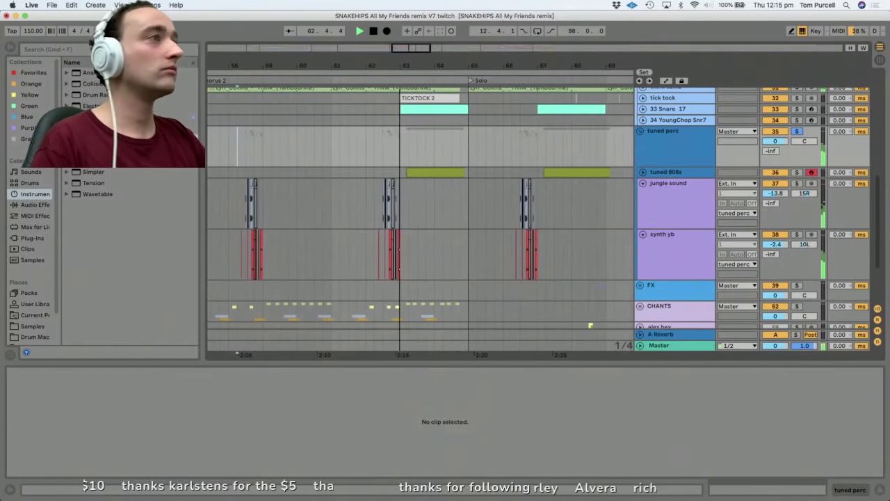
left_click(664, 174)
left_click(642, 172)
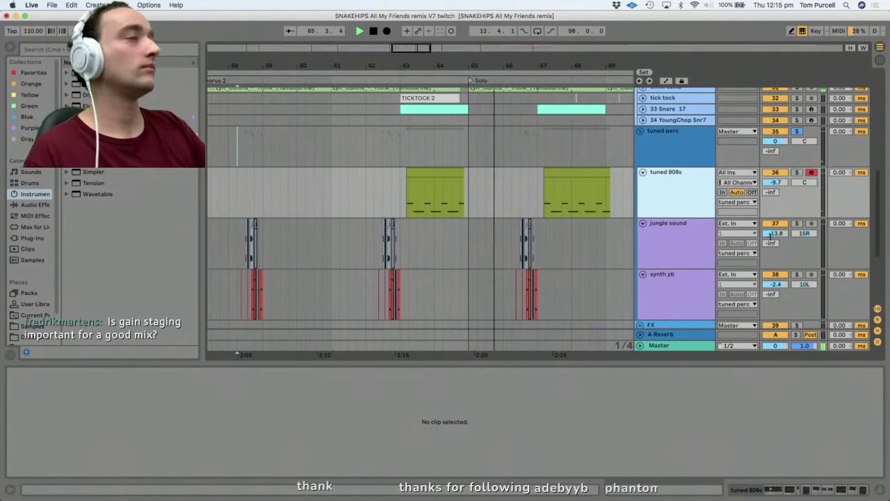
key("space")
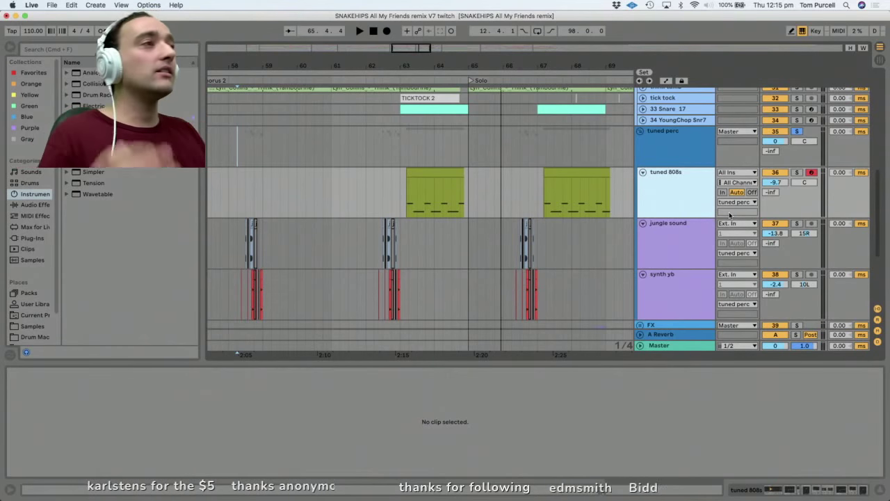
Fold the tuned perc tracks and collapse the tuned perc and drums and perc groups.
left_click(674, 295)
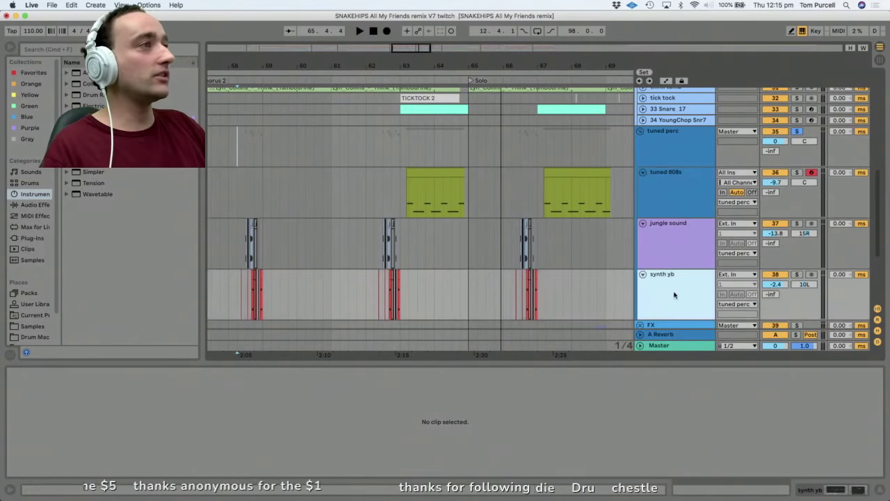
left_click(643, 276, "alt")
left_click(655, 214)
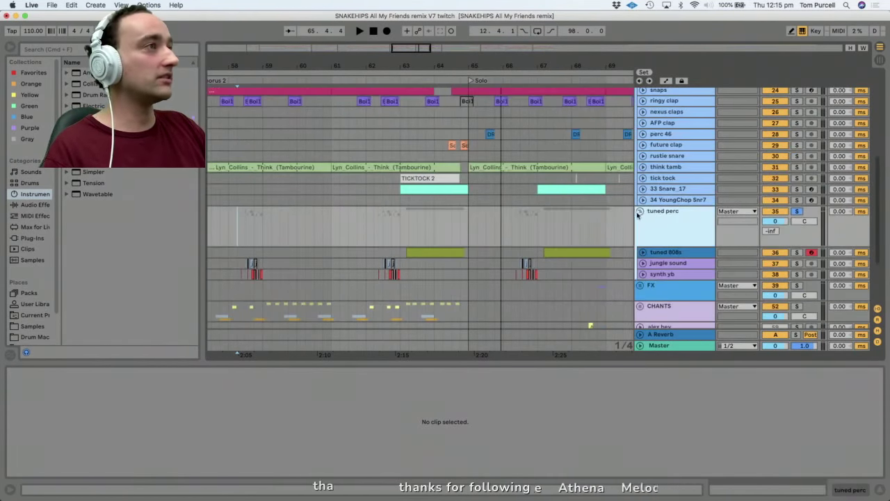
left_click(640, 213, "alt")
Check the group tracks for effects, going to solos and melodies and A Reverb and back up to FX.
left_click(666, 242)
left_click(668, 260)
left_click(671, 271)
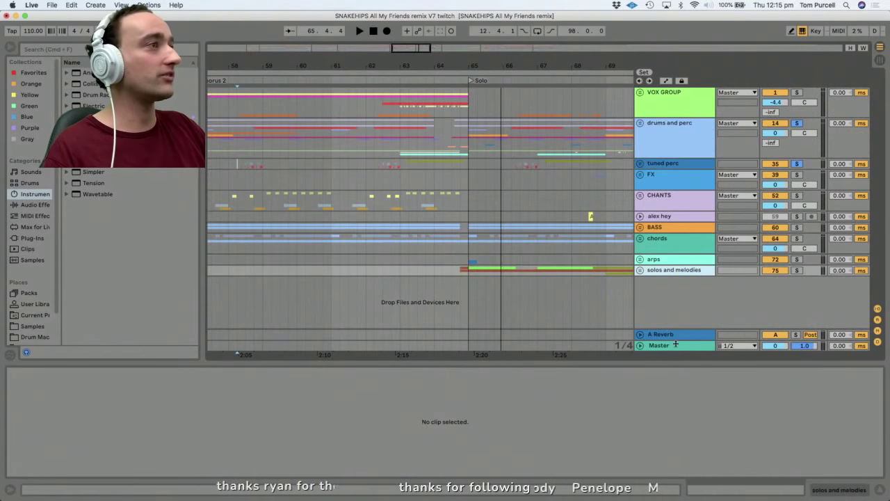
left_click(675, 335)
left_click(676, 273)
left_click(669, 260)
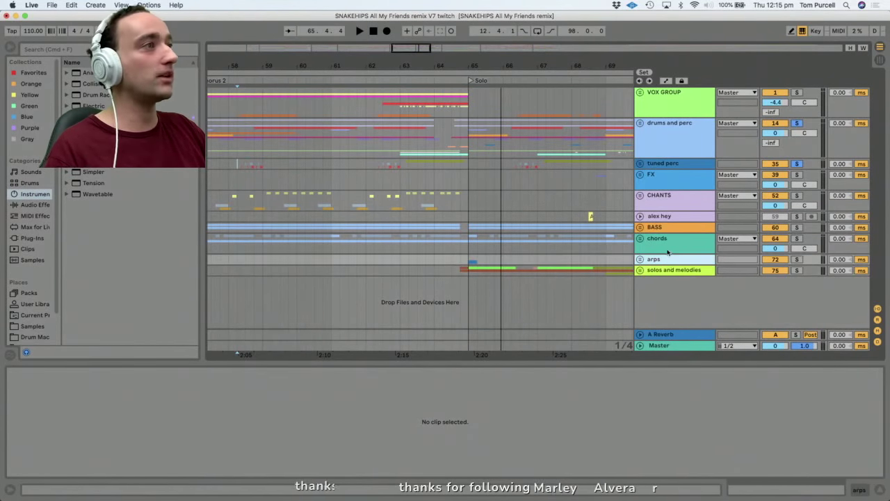
left_click(669, 250)
left_click(665, 227)
left_click(662, 218)
left_click(660, 196)
left_click(659, 178)
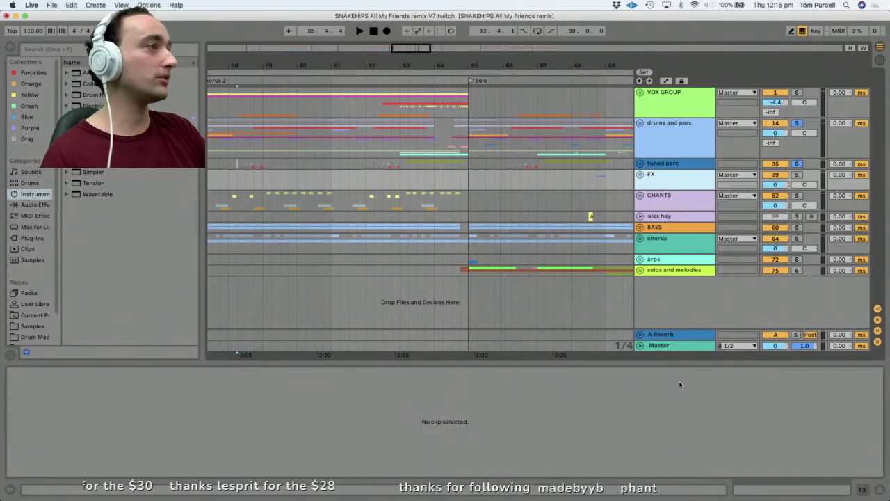
Inspect the Master's Compressor, Multiband Dynamics and iZotope Ozone 5 devices, including Ozone's stereo imaging window.
left_click(668, 346)
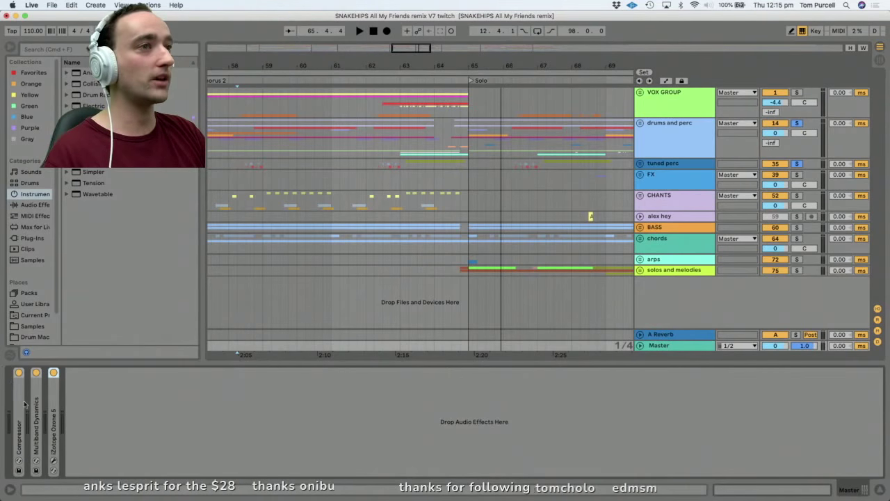
double_click(22, 399)
double_click(242, 396)
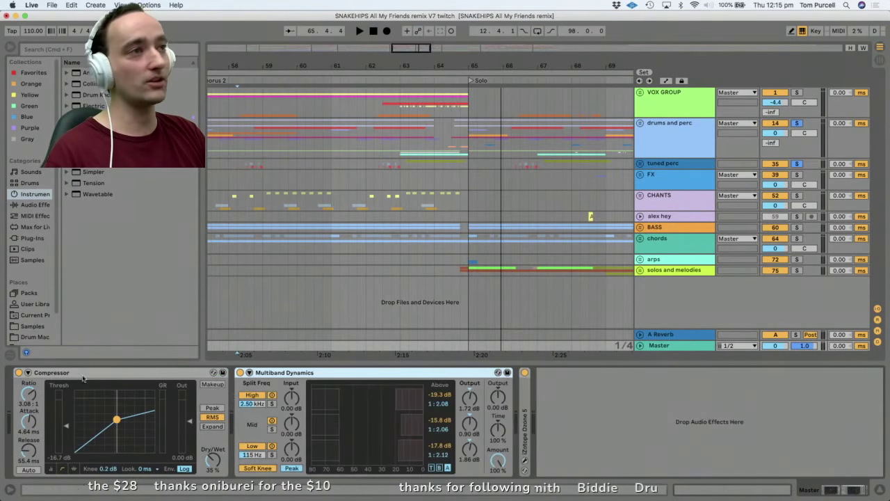
double_click(526, 394)
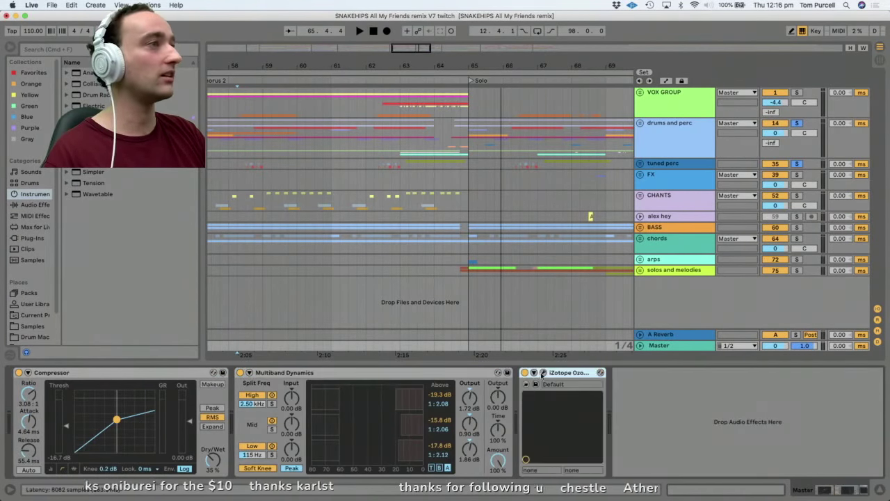
left_click(543, 372)
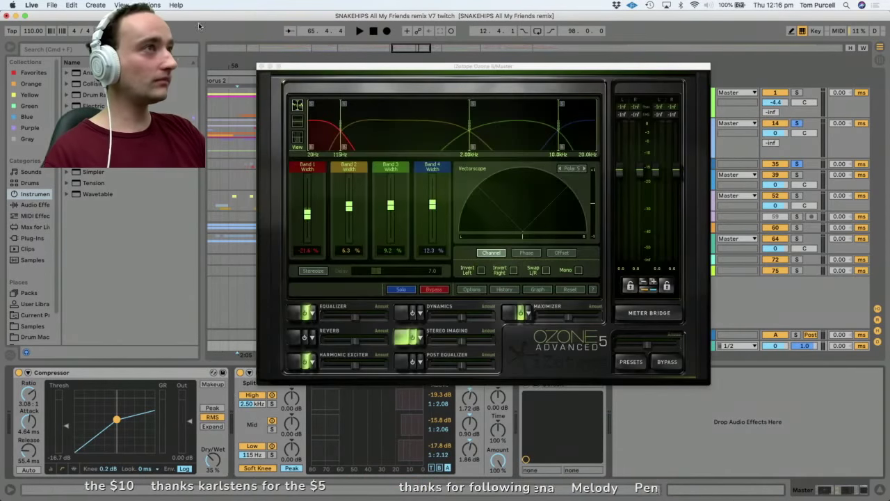
left_click(263, 67)
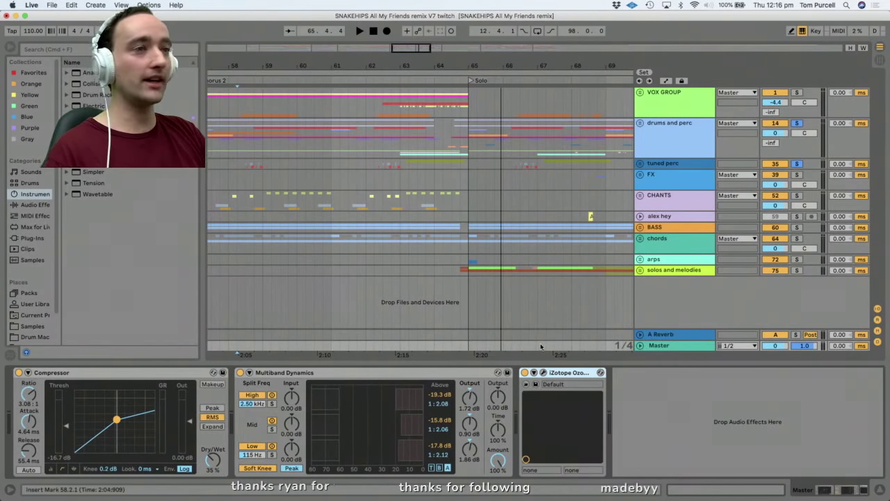
Collapse the Compressor, Multiband Dynamics and iZotope Ozone 5 devices on the Master track.
double_click(82, 375)
double_click(104, 374)
double_click(99, 376)
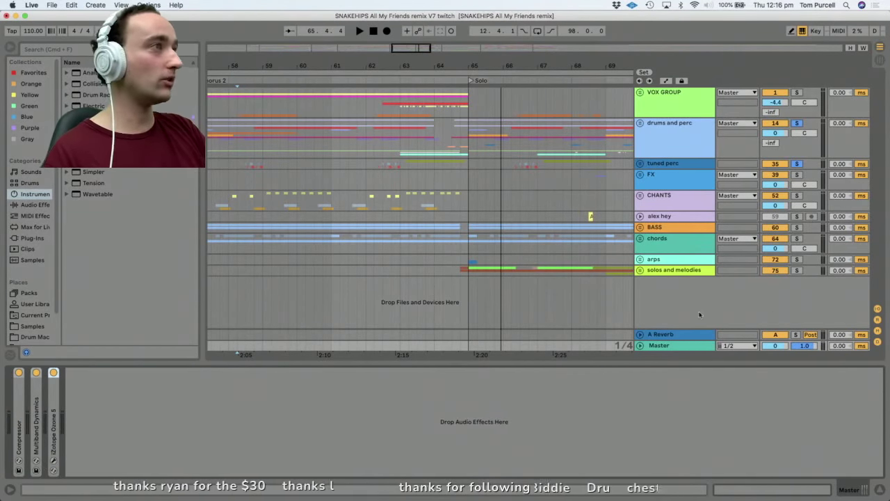
Examine the device chains of the groups from drums and perc to solos and melodies, then FX and the Master.
left_click(666, 129)
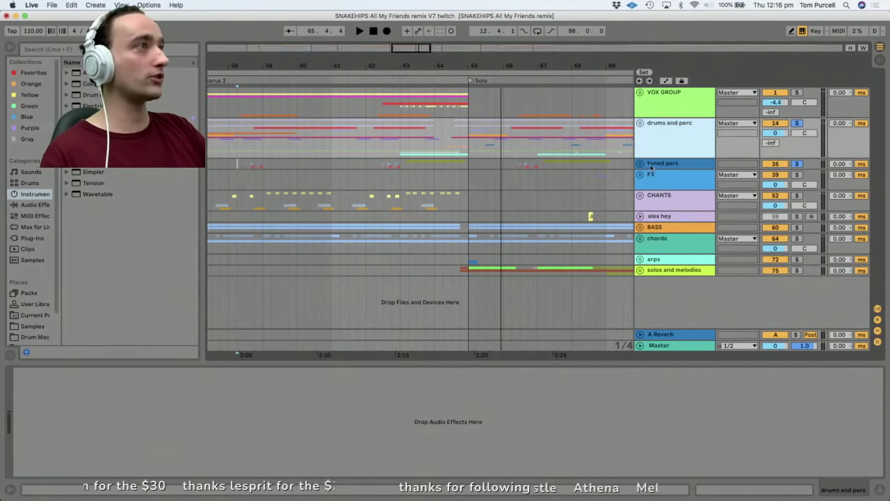
key("Down")
key("Down")
key("Down")
key("Down")
key("Down")
key("Down")
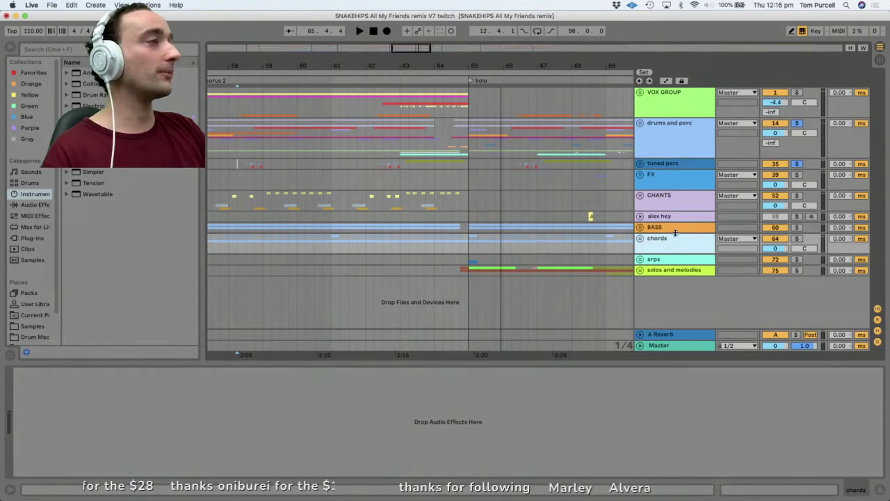
left_click(681, 261)
left_click(682, 269)
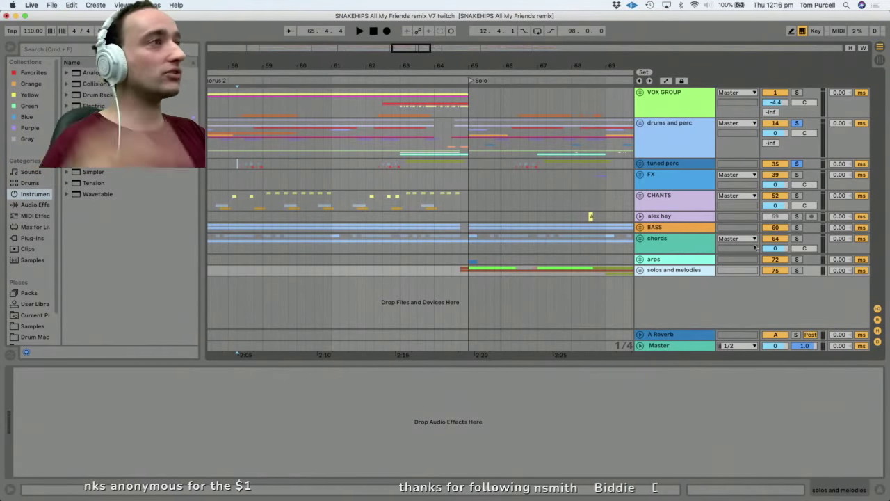
left_click(683, 178)
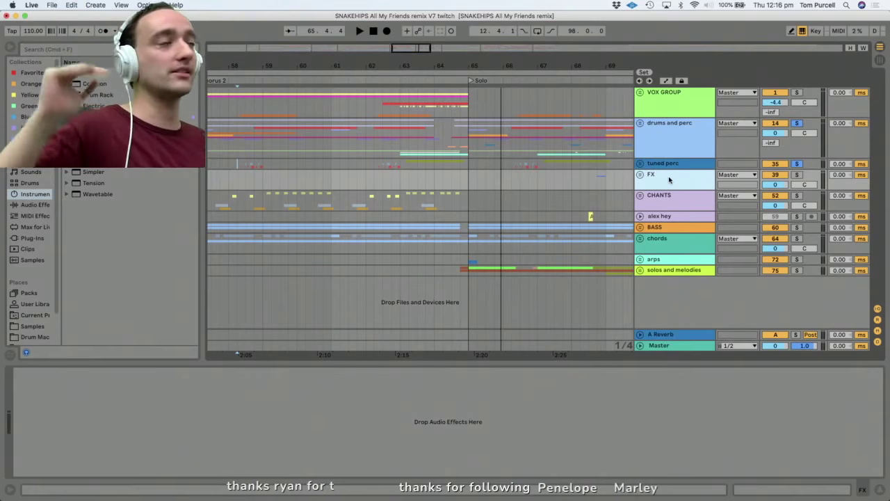
left_click(691, 345)
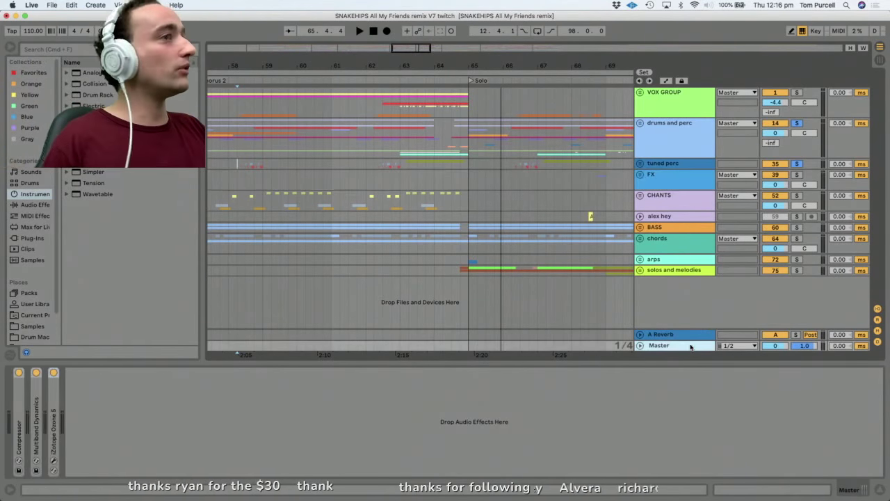
Select the Master's collapsed devices, and check the device chains of the tracks from VOX GROUP through solos and melodies.
left_click(19, 400)
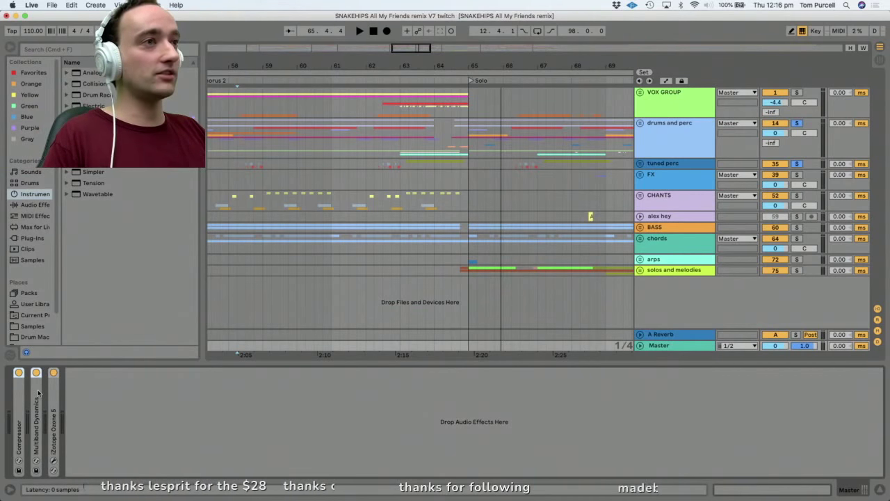
left_click(99, 390)
left_click(638, 132)
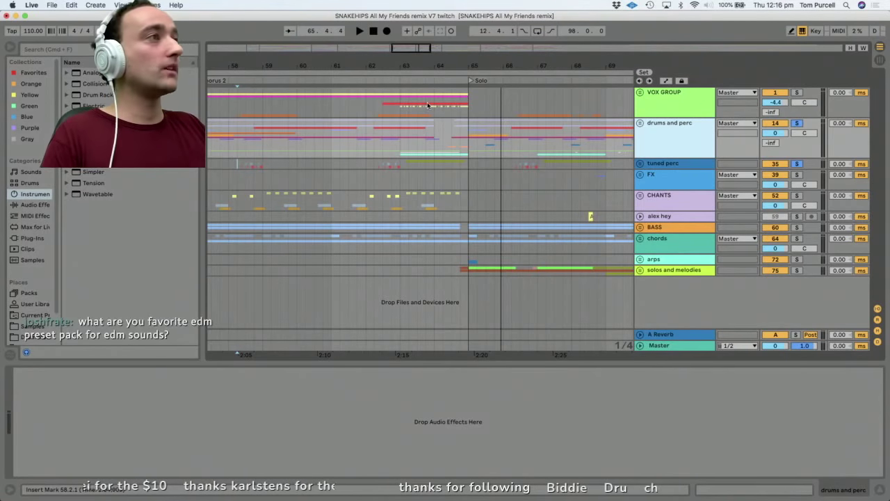
left_click(689, 104)
left_click(689, 144)
left_click(690, 163)
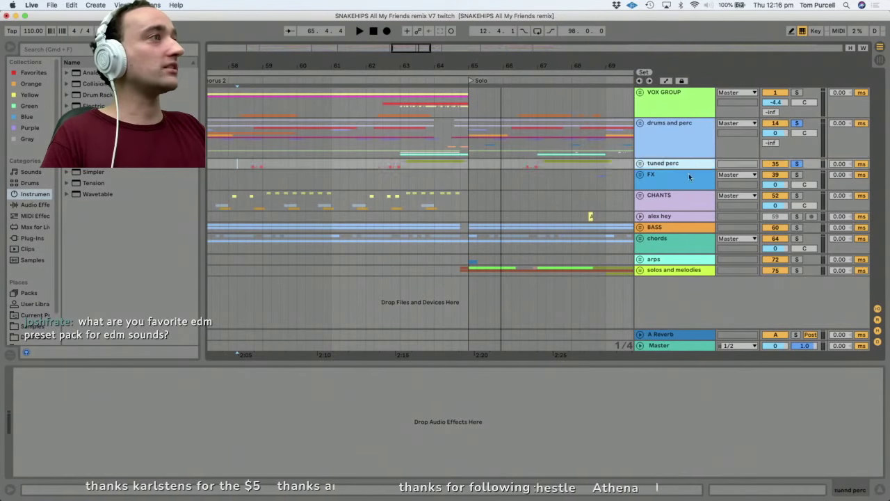
left_click(690, 177)
left_click(689, 202)
left_click(688, 217)
left_click(685, 226)
left_click(686, 240)
left_click(682, 259)
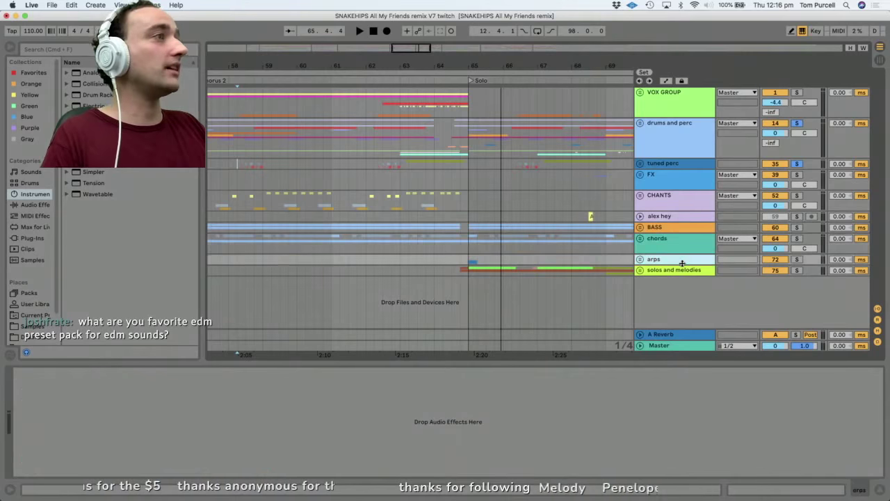
left_click(681, 270)
Go back up from arps through chords to CHANTS and examine the Compressor on the CHANTS group.
left_click(680, 260)
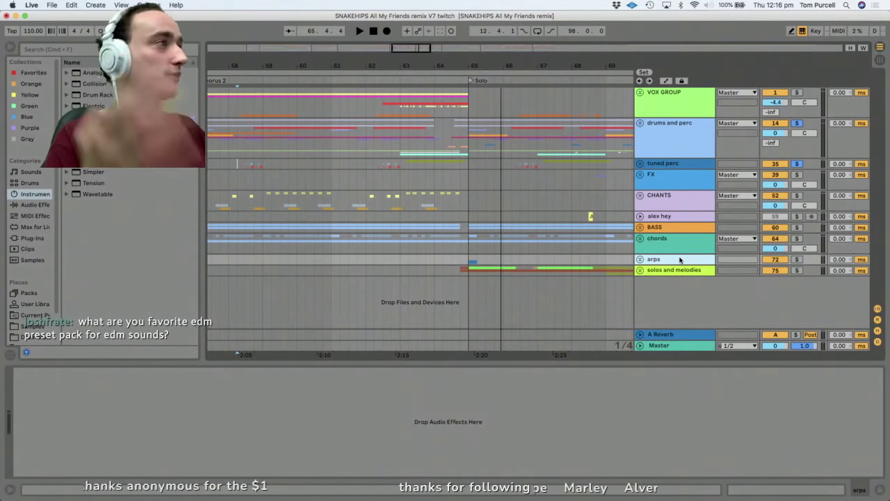
left_click(679, 244)
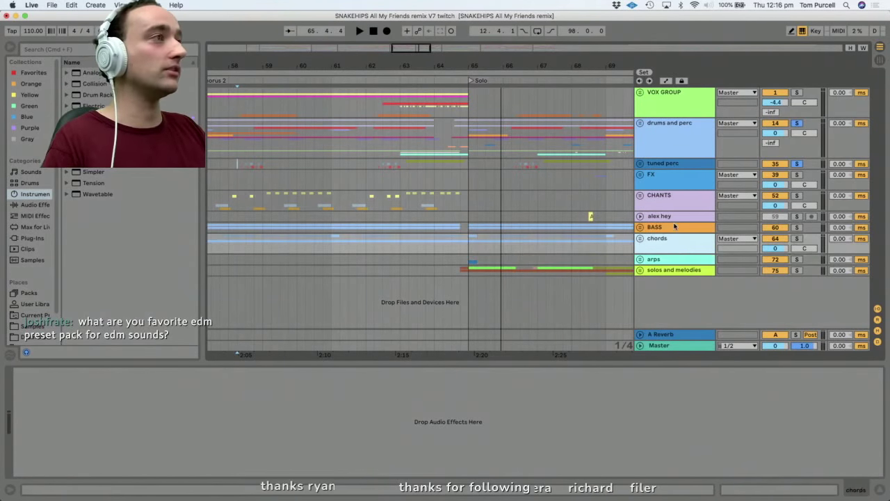
left_click(677, 216)
left_click(672, 199)
left_click(377, 282)
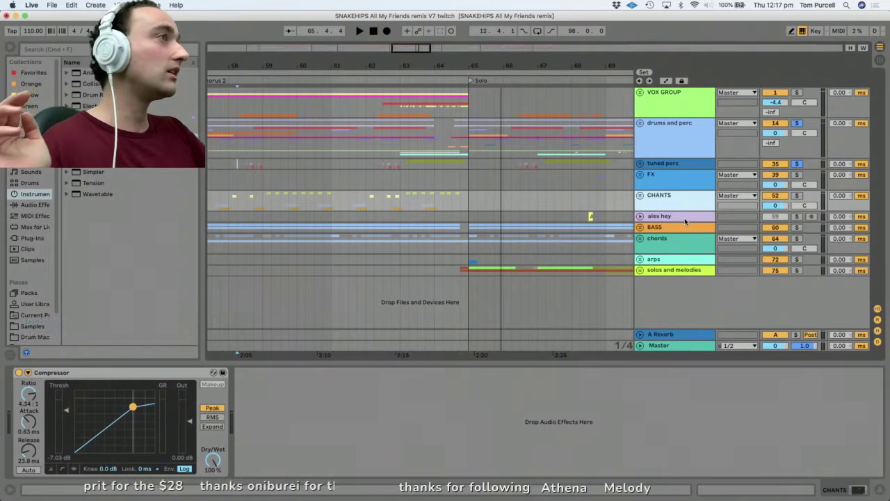
Unsolo the tuned perc and drums and perc groups.
left_click(670, 168)
left_click(800, 164)
left_click(656, 135)
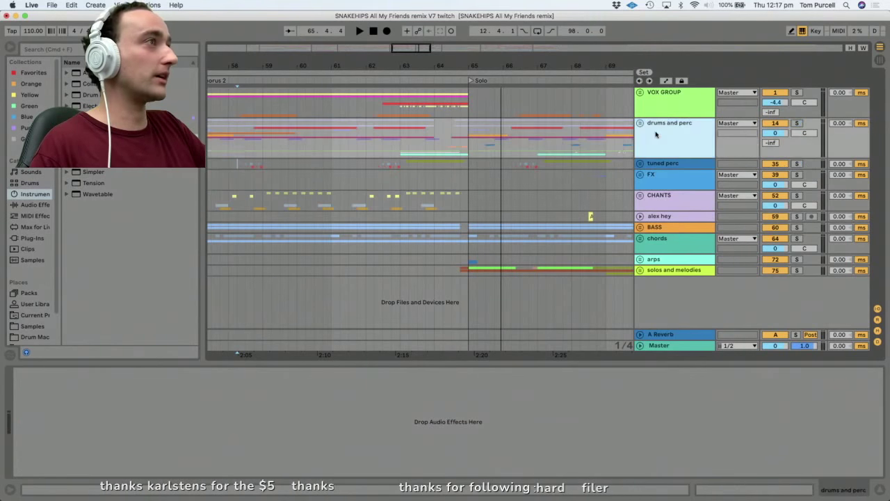
Play the full mix from the Chorus 2 section without any soloed groups.
left_click_drag(582, 66, 464, 67)
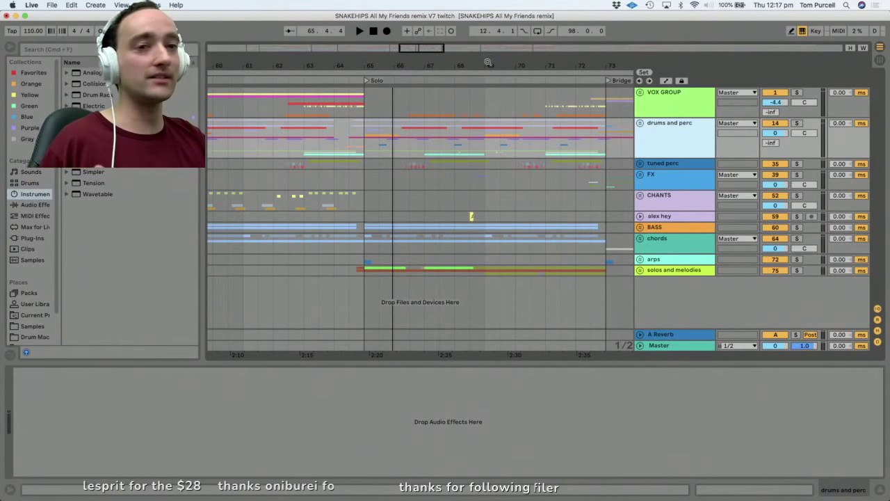
scroll(485, 209, "down", 1)
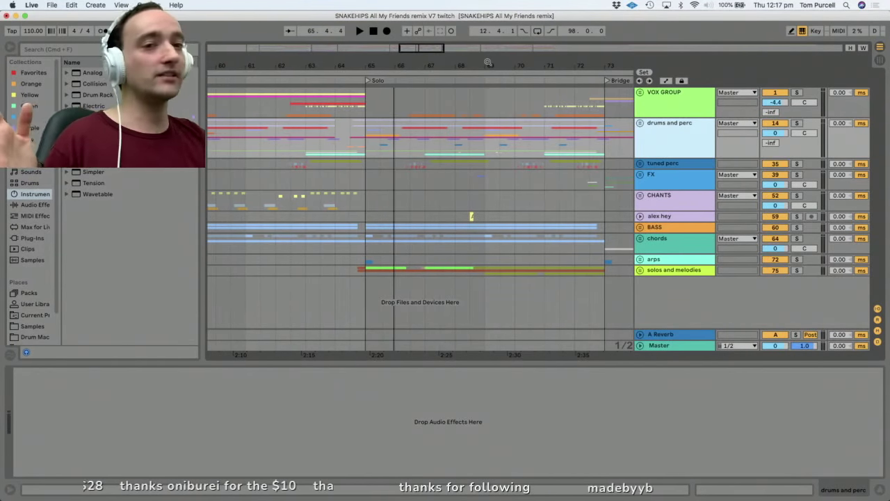
left_click_drag(489, 62, 417, 63)
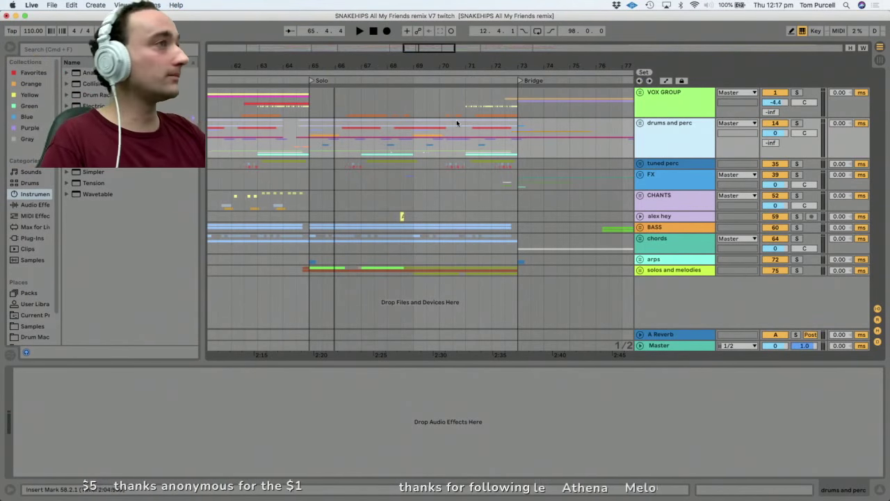
key("space")
left_click_drag(387, 66, 387, 43)
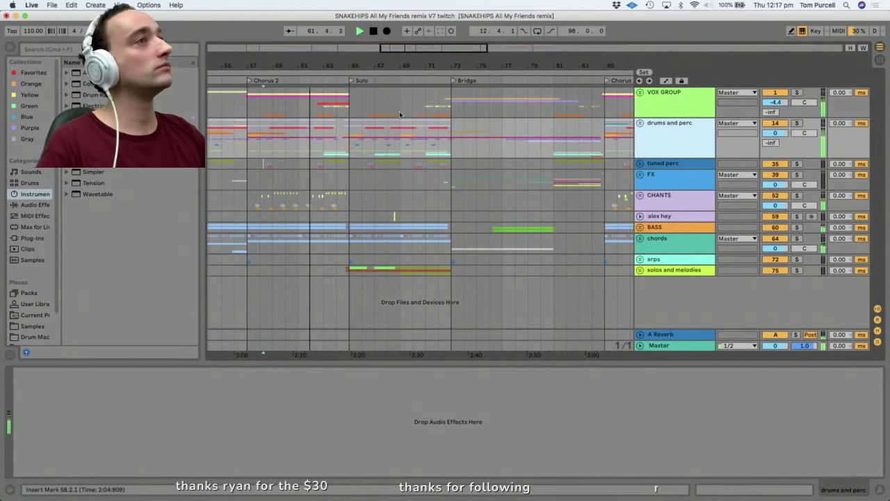
Check the CHANTS, drums and perc, and tuned perc groups for effects and stop playback.
left_click(682, 198)
left_click(672, 137)
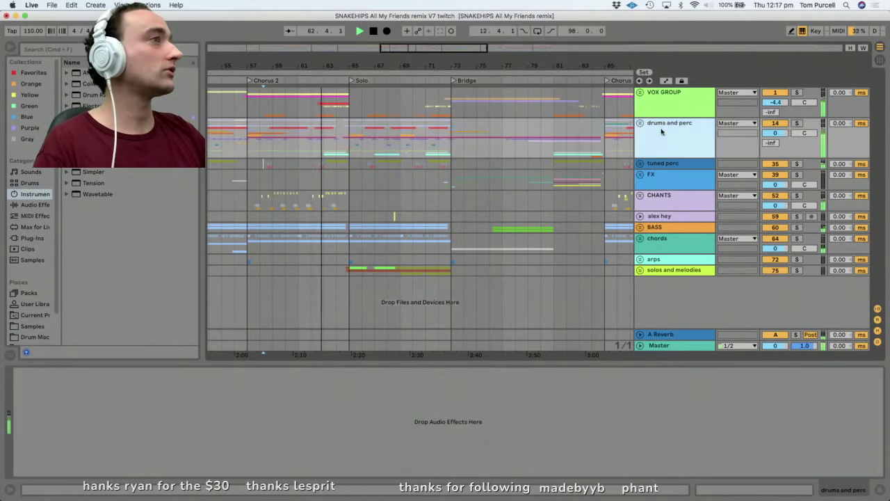
left_click(676, 162)
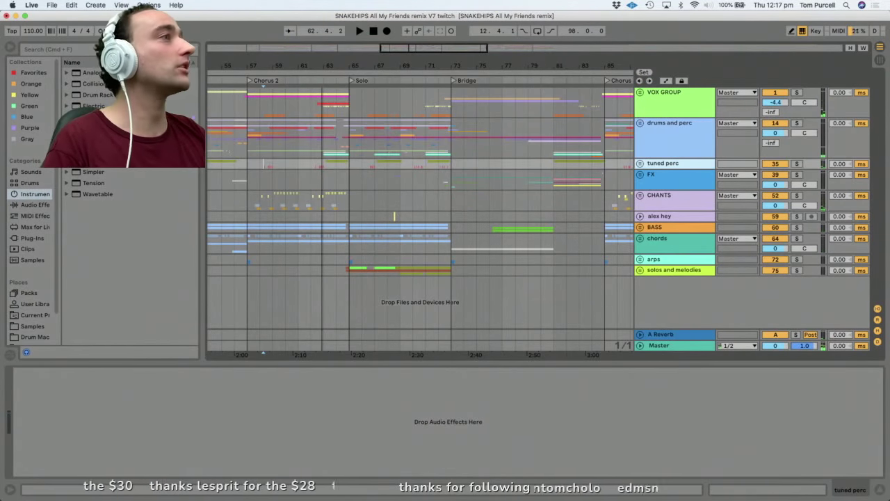
key("minus")
Unfold the FX group, solo it and play it from the start of Chorus 1.
left_click(671, 186)
left_click(639, 174)
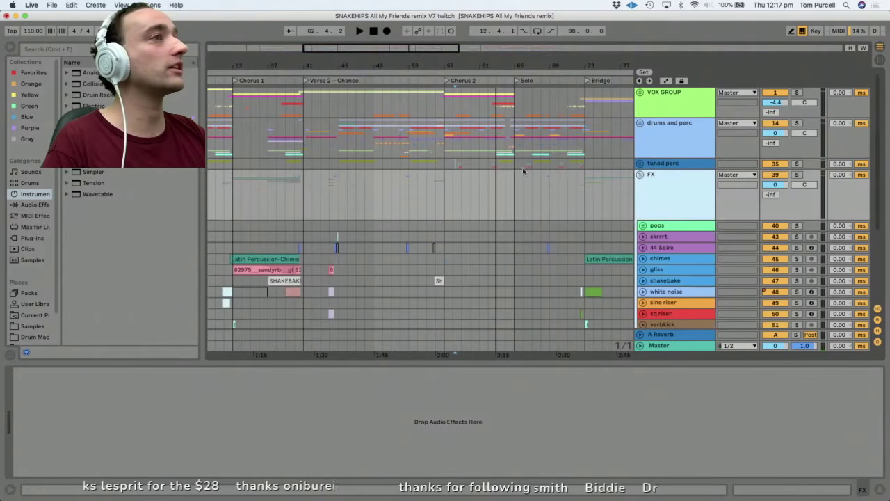
left_click(675, 190)
left_click(798, 175)
key("space")
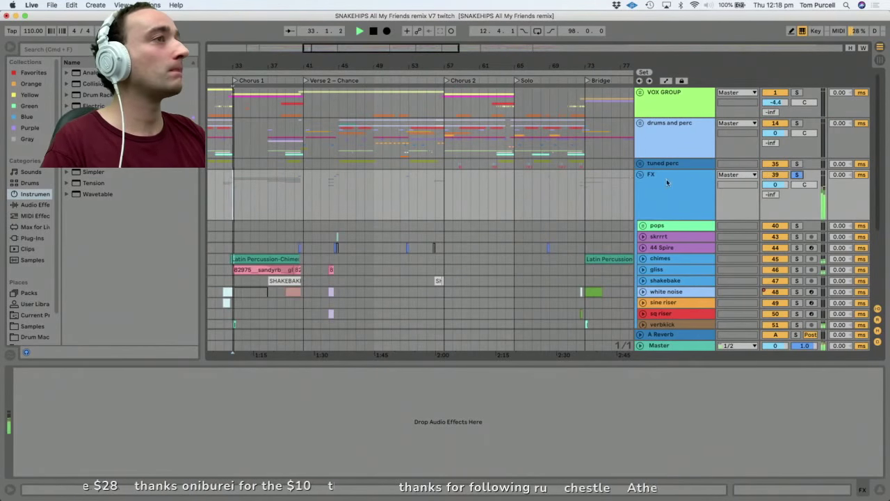
Look over the FX group's tracks, fold the group, stop playback and check the device chains from CHANTS to BASS.
scroll(643, 173, "down", 3)
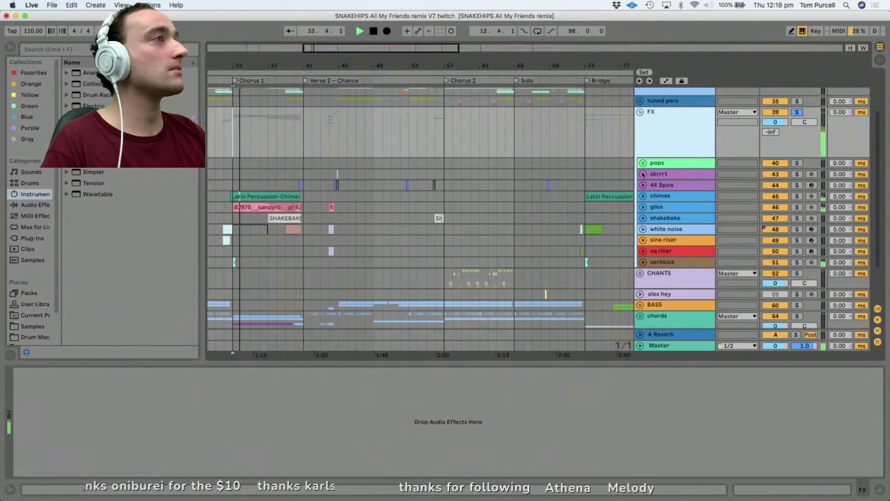
left_click(640, 113)
left_click(675, 200)
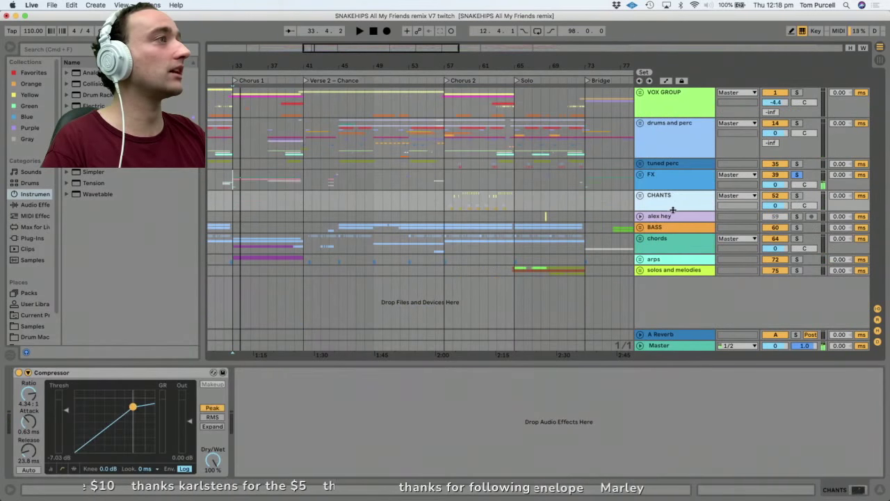
left_click(673, 216)
left_click(674, 228)
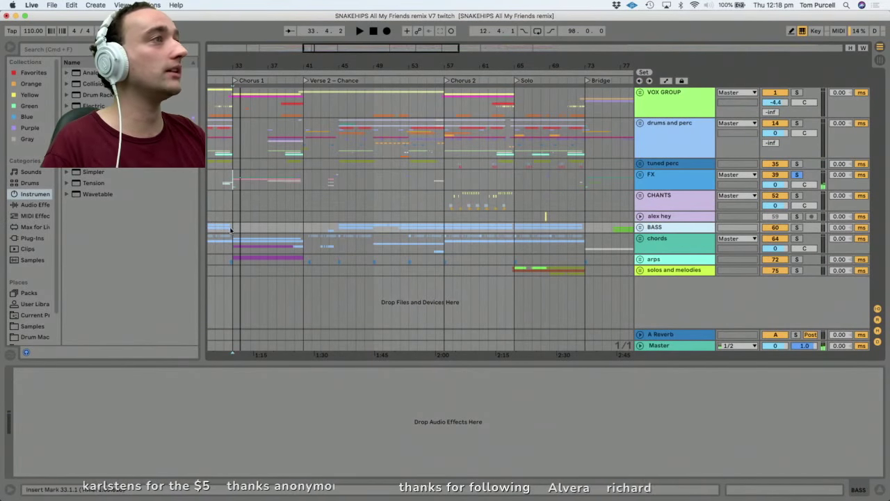
Solo the BASS and chords groups instead of FX and play them from Chorus 1, and again from Verse 1.
left_click(772, 289)
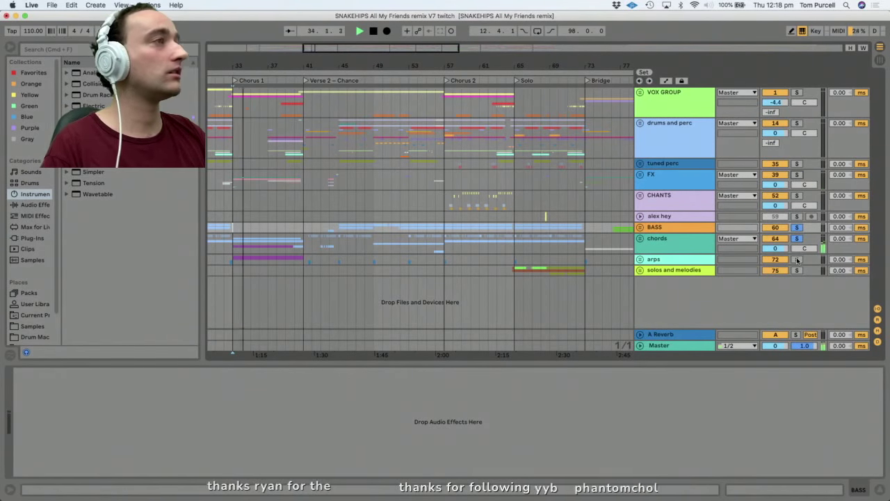
left_click_drag(357, 66, 515, 55)
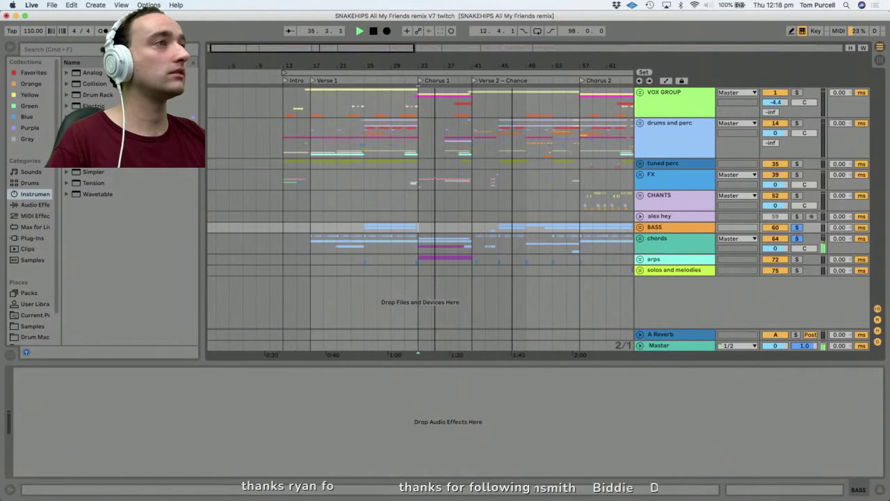
left_click(310, 240)
key("space")
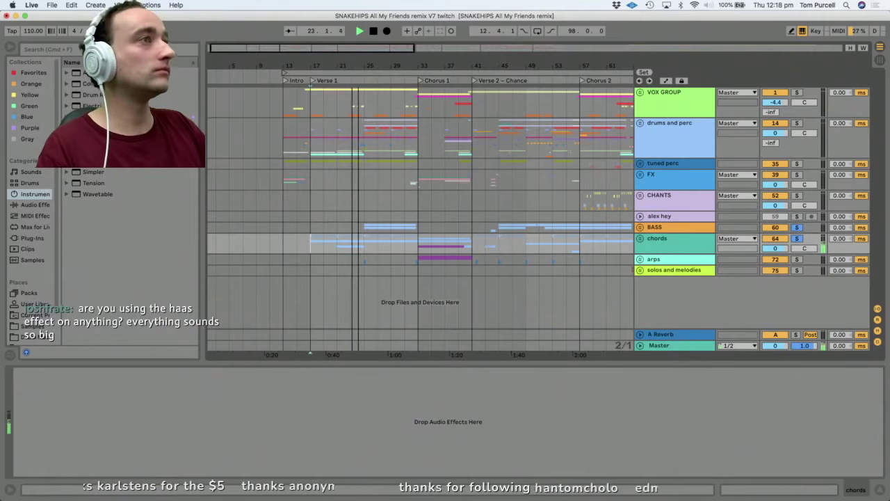
left_click_drag(358, 65, 358, 104)
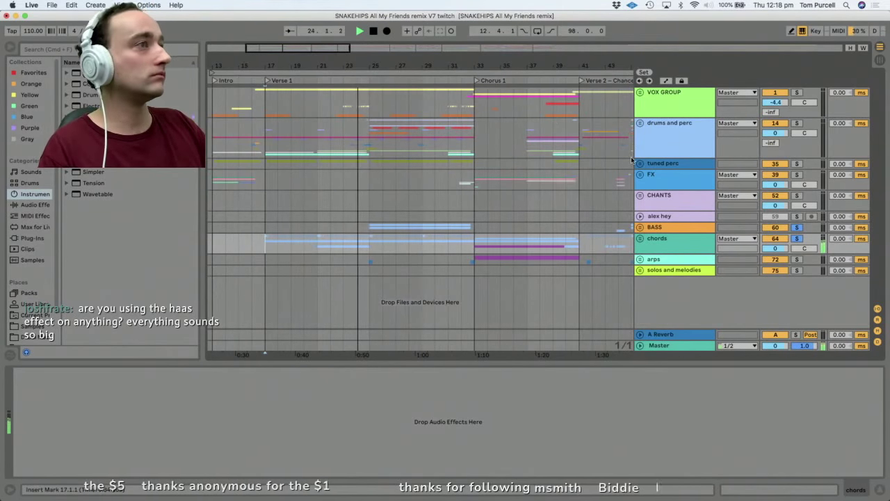
Stop playback and unfold the chords and BASS groups to view the tracks inside them.
left_click(643, 240)
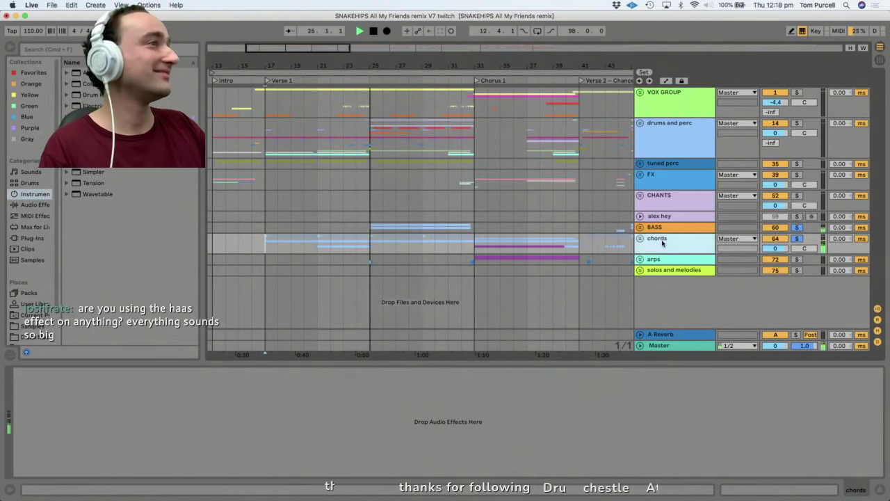
left_click(640, 239)
scroll(647, 208, "down", 2)
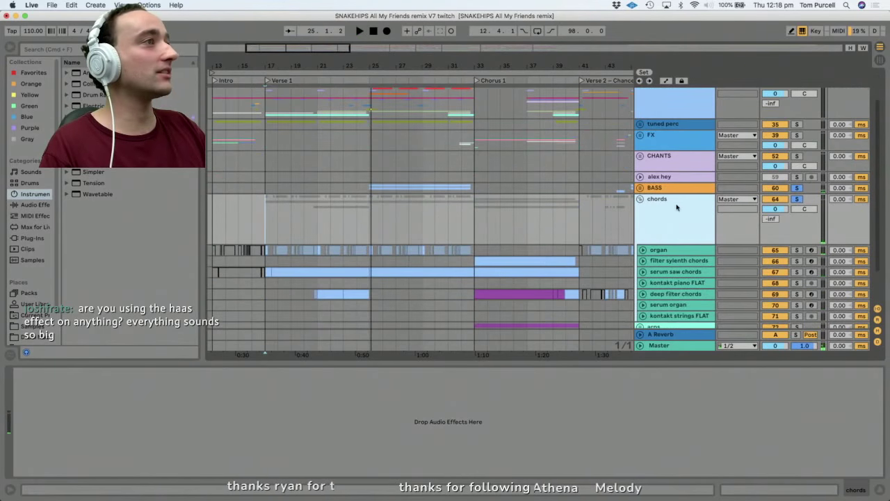
left_click(649, 189)
double_click(649, 189)
scroll(422, 178, "up", 1)
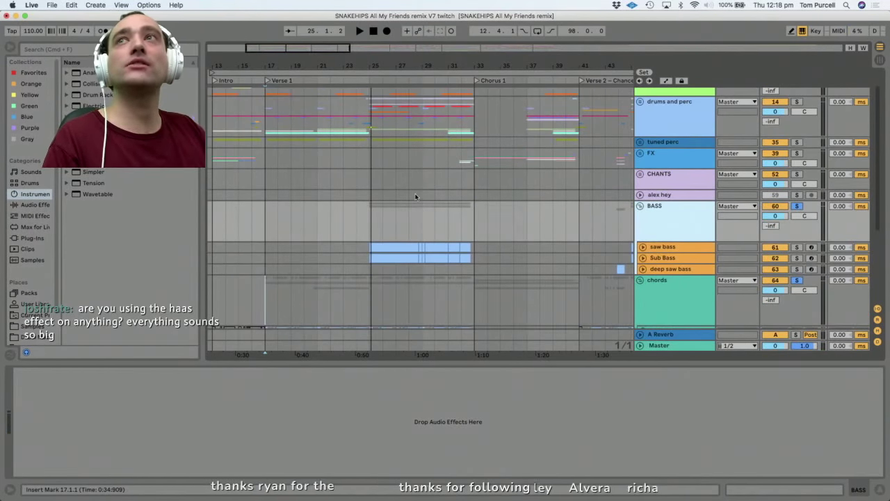
scroll(664, 173, "up", 1)
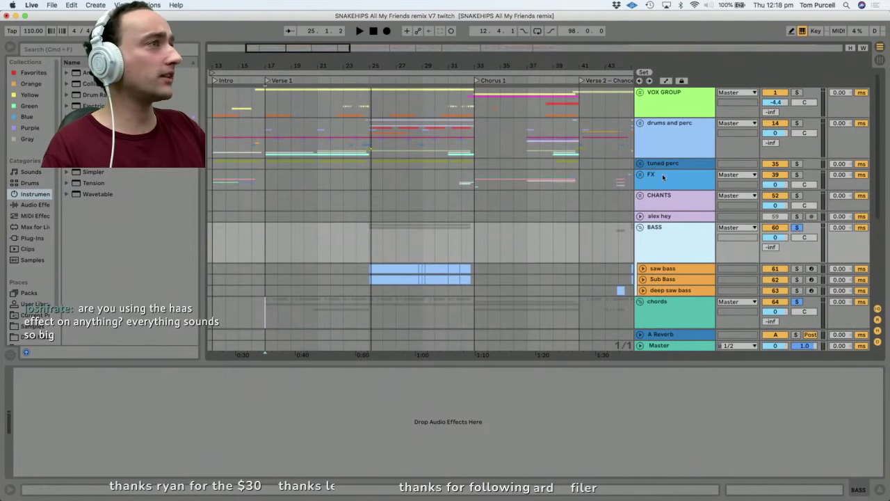
Unfold the tuned perc group and examine the device chain of the tuned 808s track.
left_click(641, 164)
left_click(641, 164)
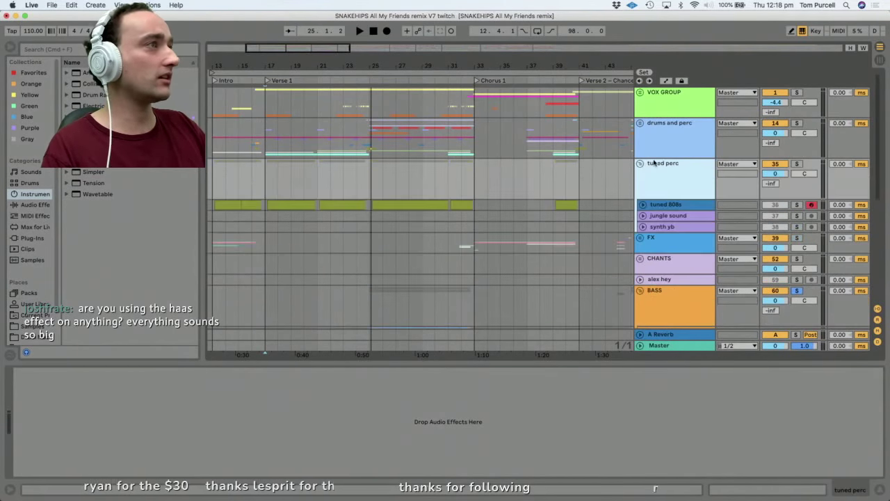
left_click(665, 205)
left_click_drag(840, 494, 782, 493)
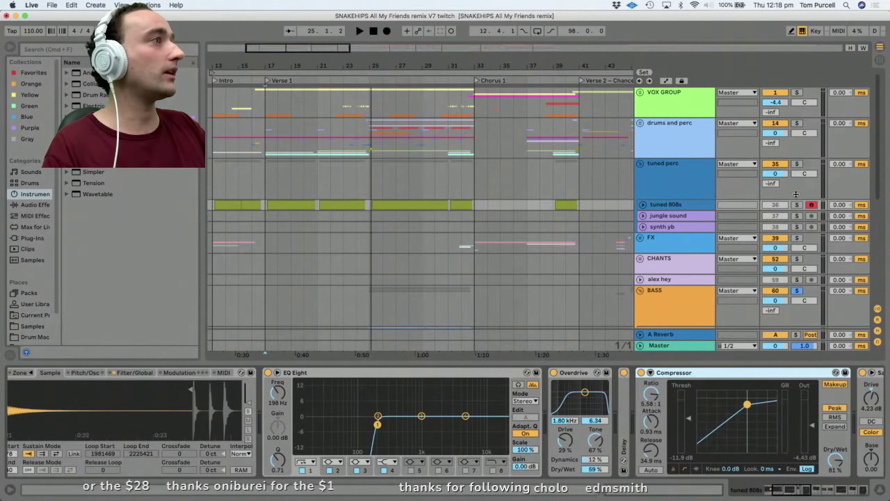
Solo and play the tuned 808s track, stop playback, and expand its Delay device to inspect the settings before collapsing it.
left_click(797, 204)
key("space")
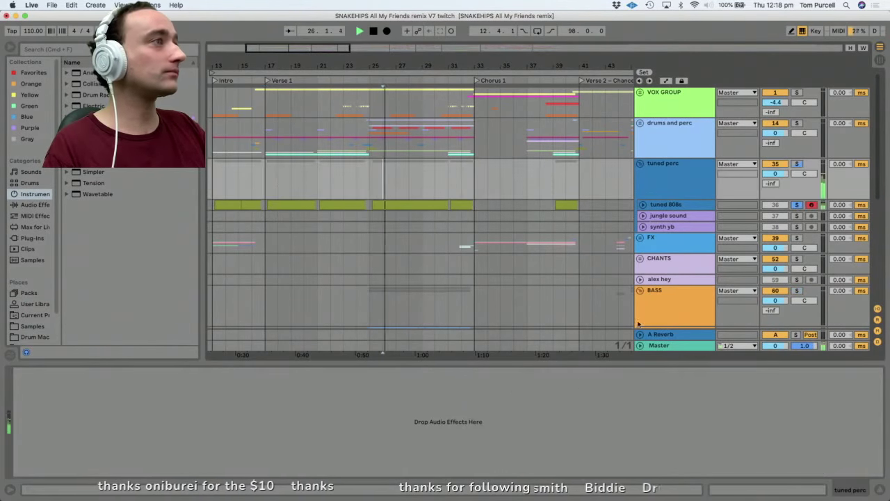
left_click(658, 205)
double_click(624, 374)
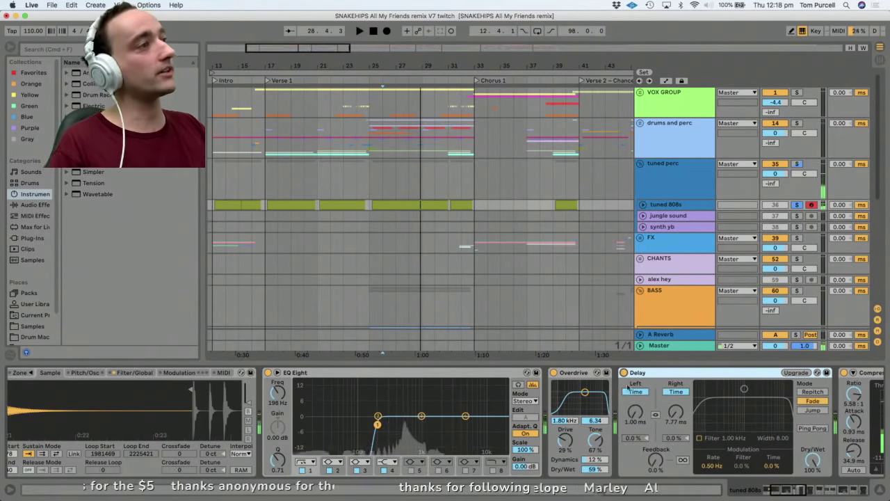
double_click(664, 375)
Check the jungle sound track's EQ Eight, return to tuned 808s and fold the tuned perc group.
left_click(670, 215)
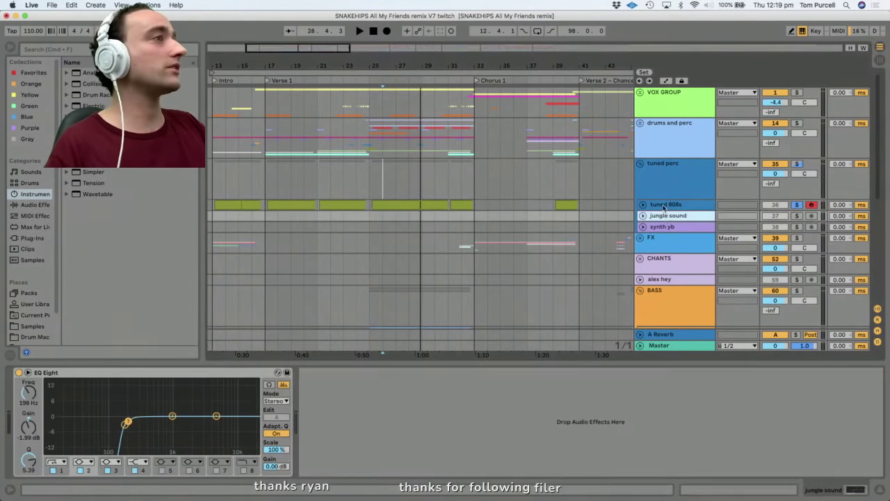
left_click(651, 206)
left_click(654, 161)
left_click(639, 163)
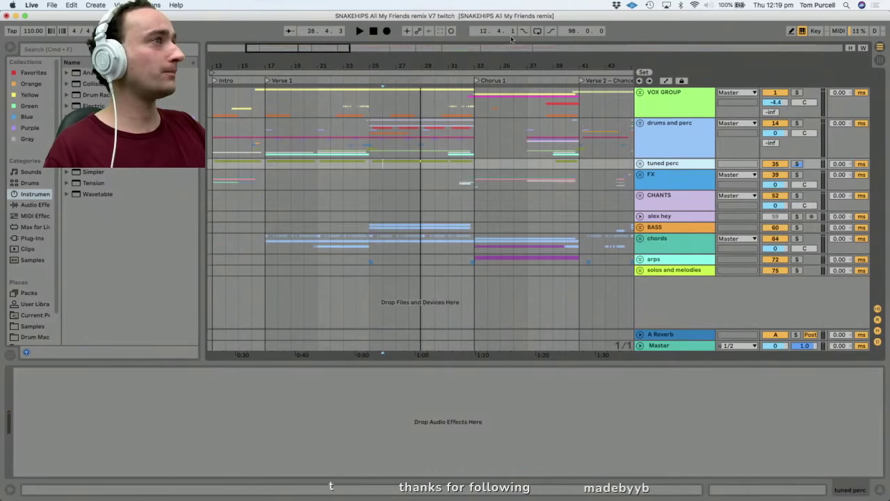
Solo the chords group instead of tuned perc, unfold it, and play it from the start of Verse 1.
left_click_drag(513, 63, 374, 63)
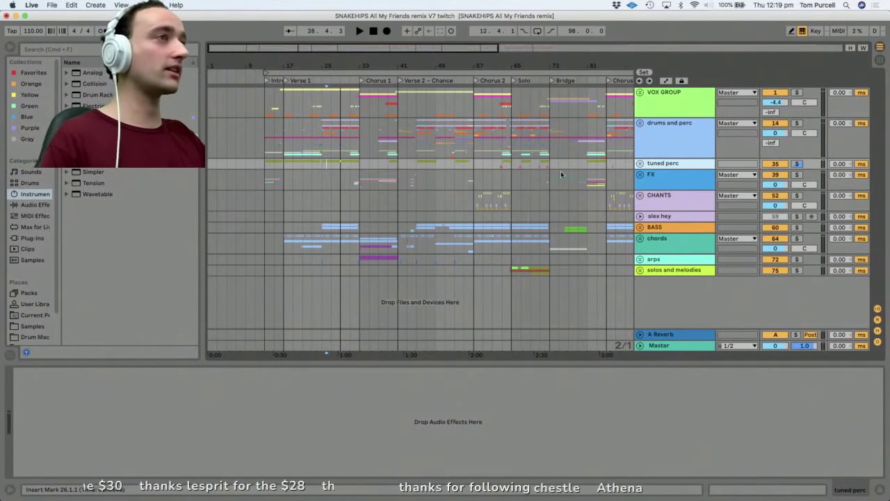
left_click(285, 167)
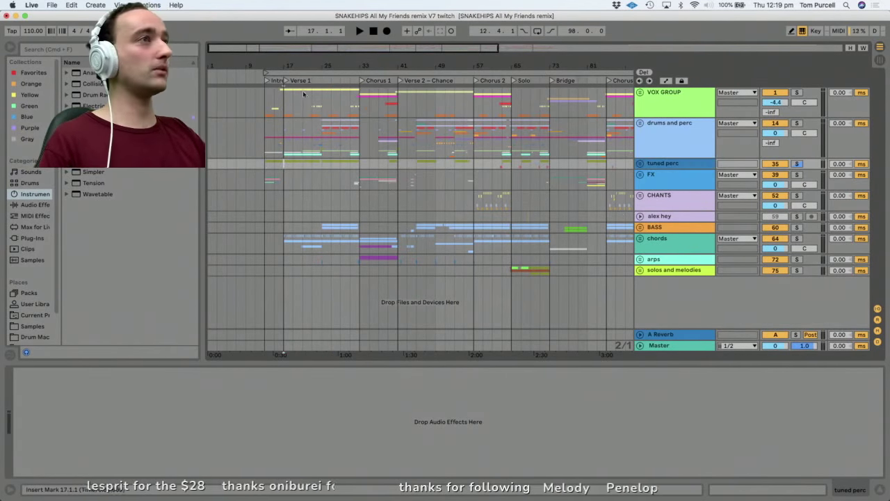
left_click_drag(295, 66, 320, 78)
left_click(650, 199)
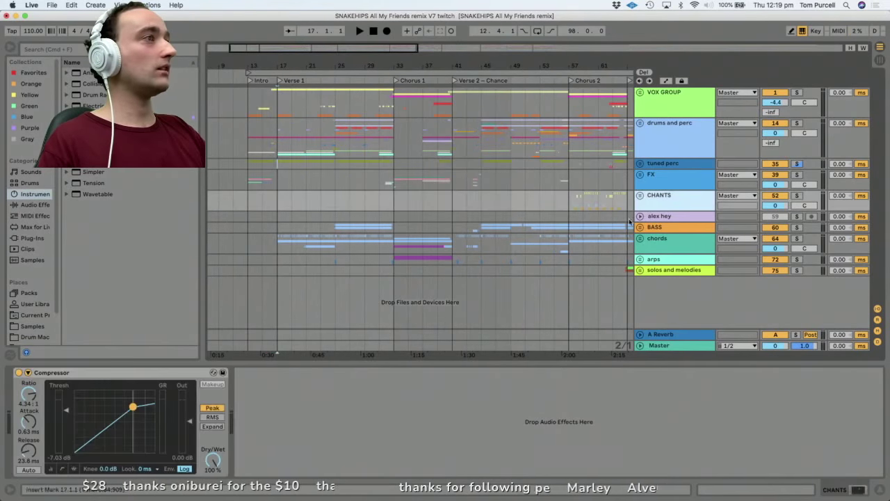
left_click(652, 217)
left_click(275, 245)
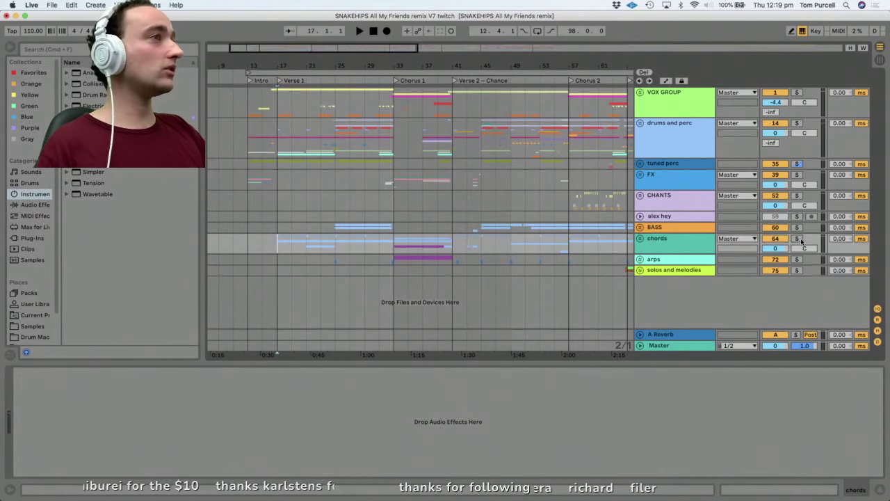
left_click(640, 238)
scroll(641, 243, "down", 2)
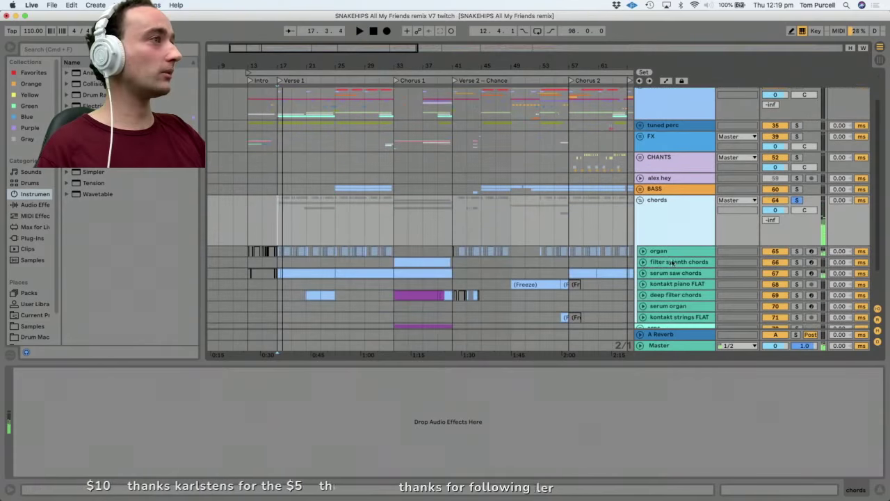
Unfold the organ track, solo it, and play it from its early Verse 1 clip.
left_click(643, 251)
left_click(643, 252)
left_click(287, 252)
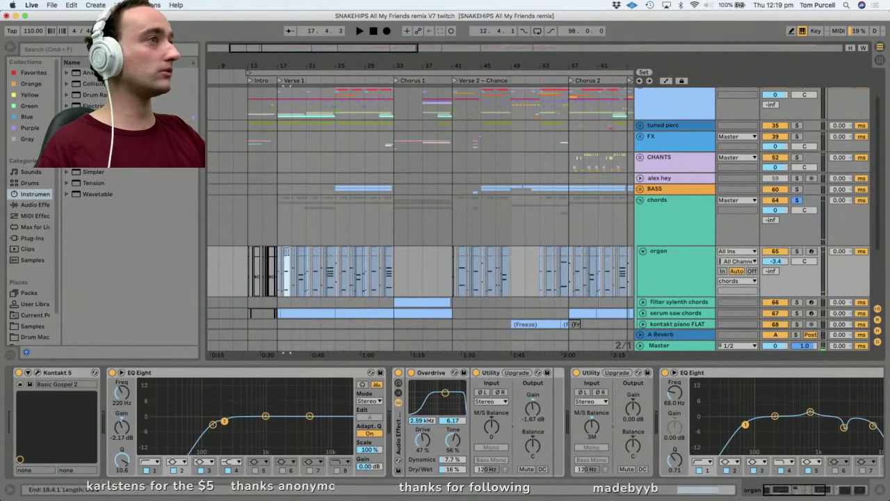
left_click(798, 251)
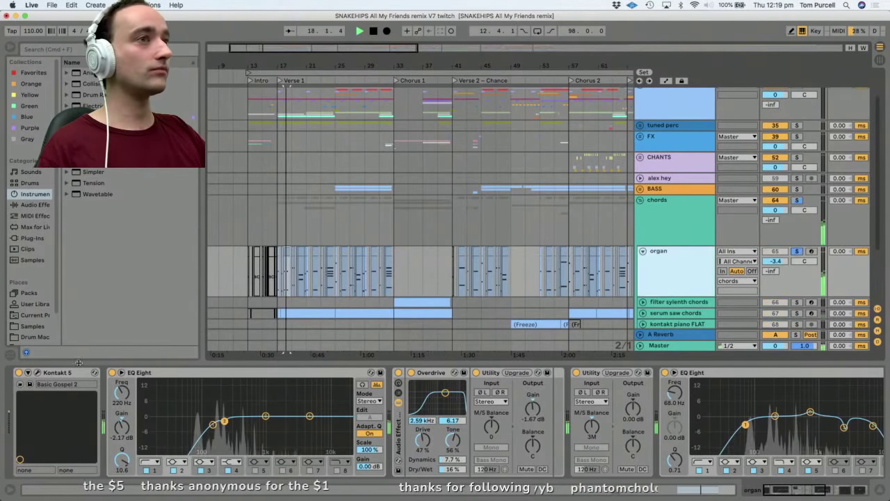
Open the organ's Kontakt instrument, examine the Basic Gospel 2 patch's organ, amp and settings pages, and hide the plug-in window.
left_click(37, 373)
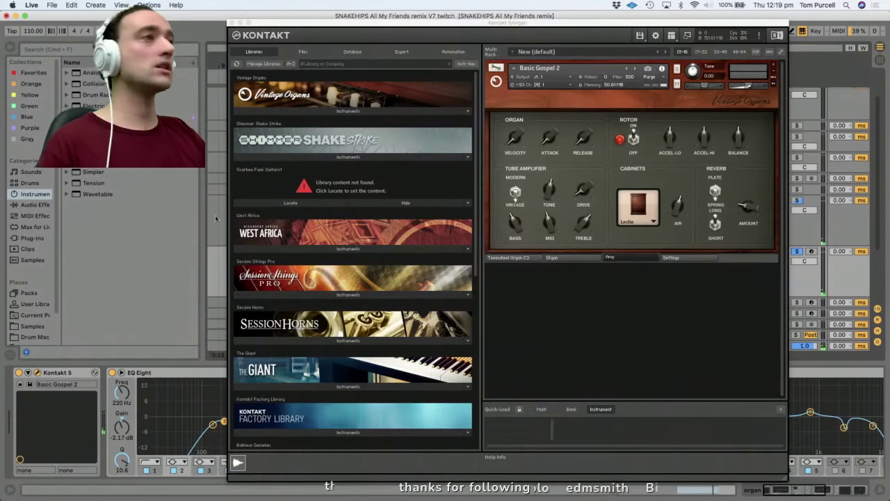
left_click_drag(532, 23, 494, 15)
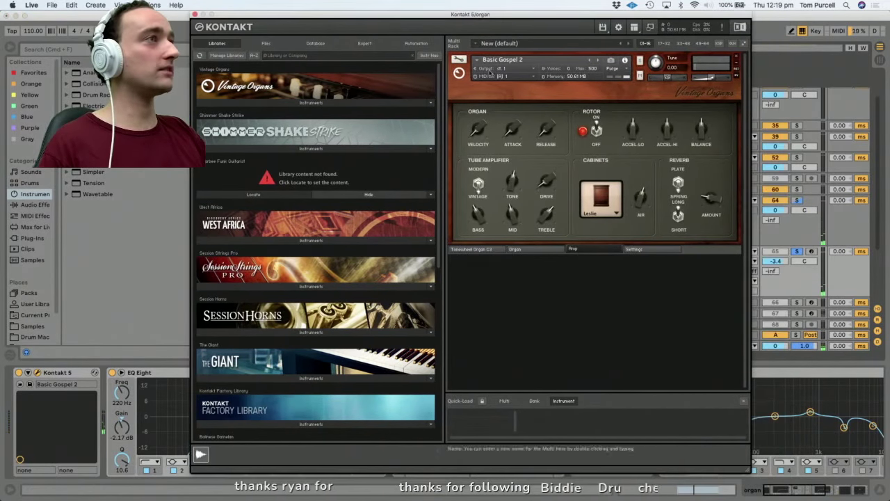
left_click(502, 252)
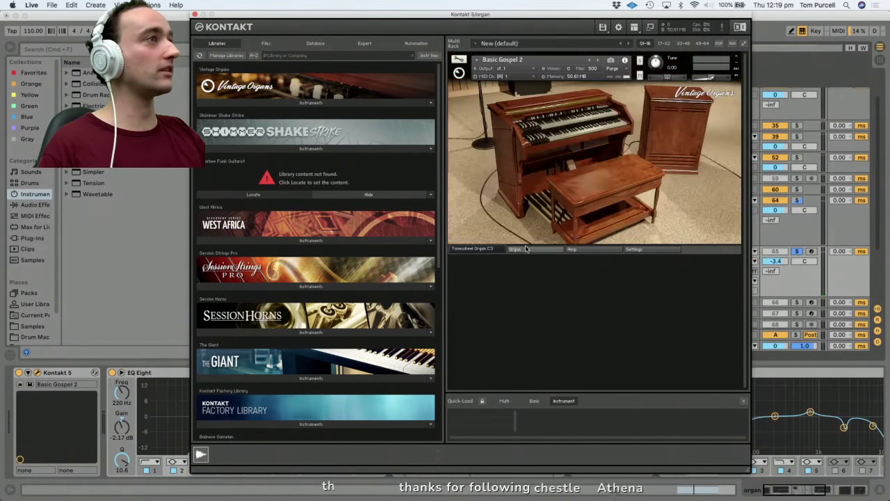
left_click(553, 253)
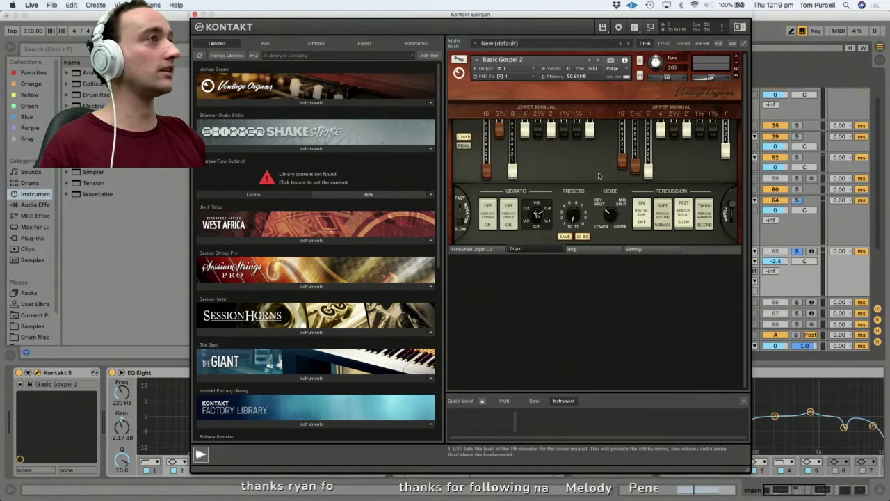
left_click(613, 250)
left_click(636, 249)
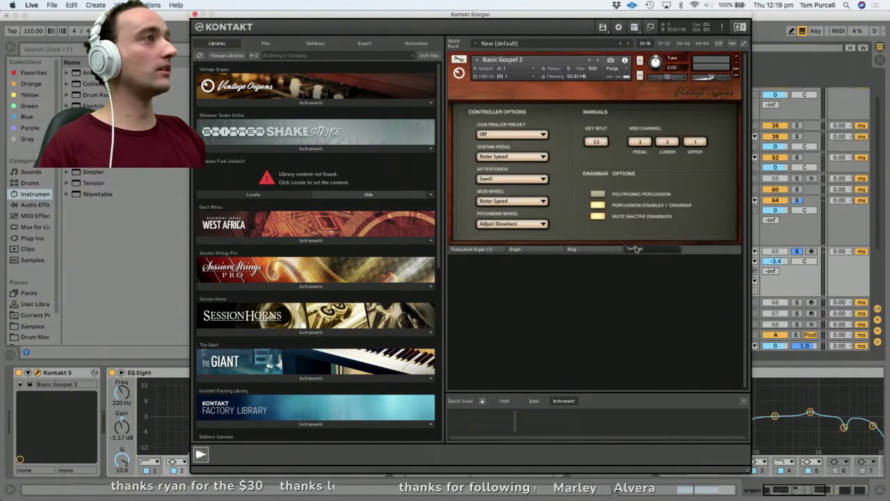
left_click(587, 250)
key("super+alt+p")
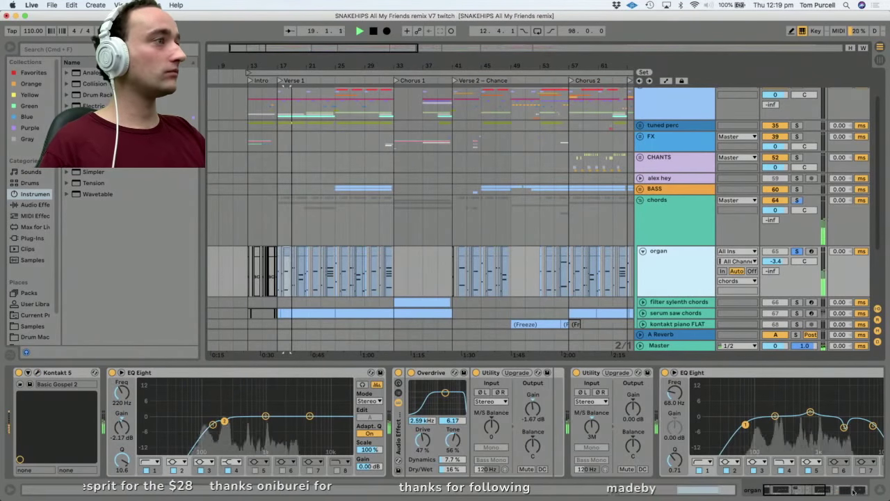
Look through the rest of the organ's device chain to the Spectrum and Compressor during playback, and stop playback.
left_click(823, 490)
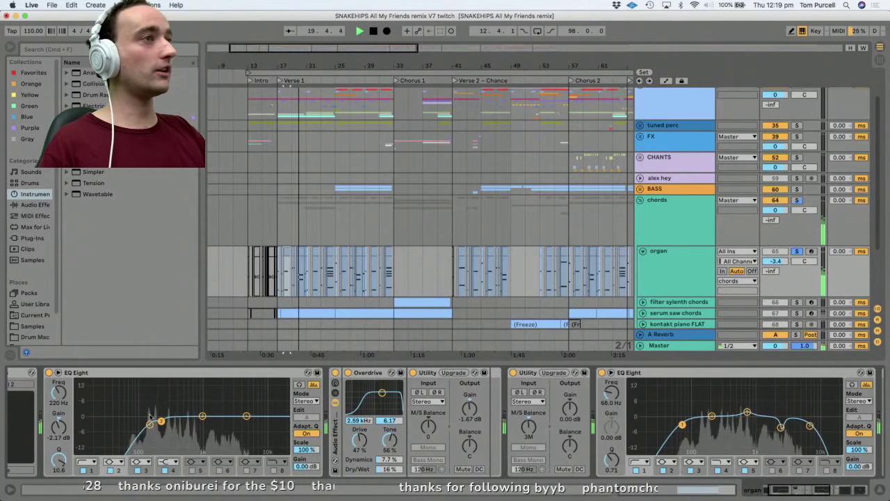
left_click(818, 491)
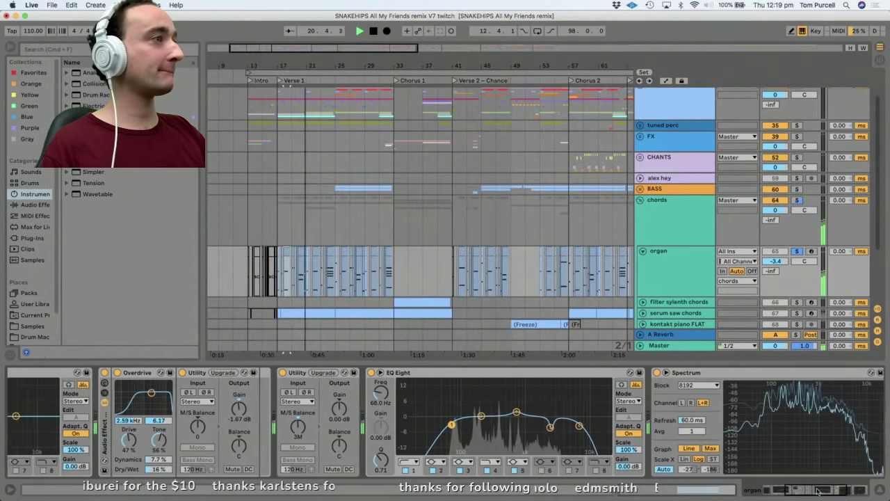
left_click(817, 492)
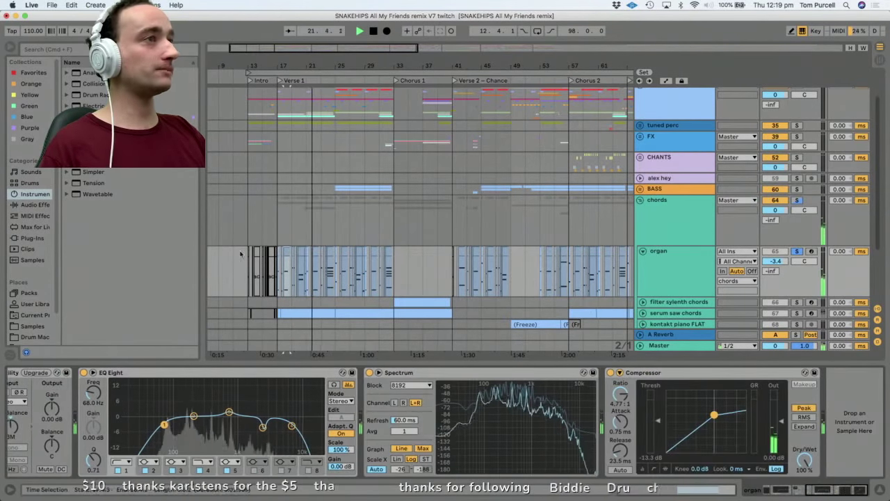
key("space")
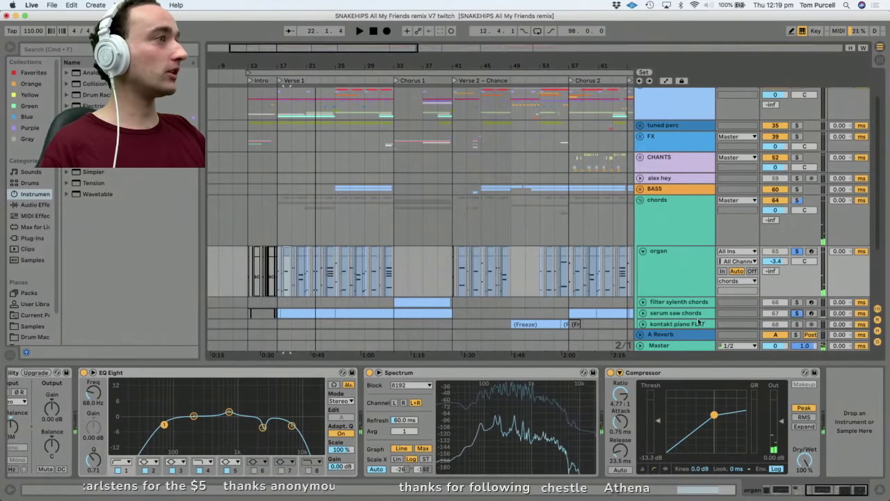
Unfold and solo the serum saw chords track alongside the organ, and play its first Verse 1 clip.
left_click(664, 313)
left_click(295, 283)
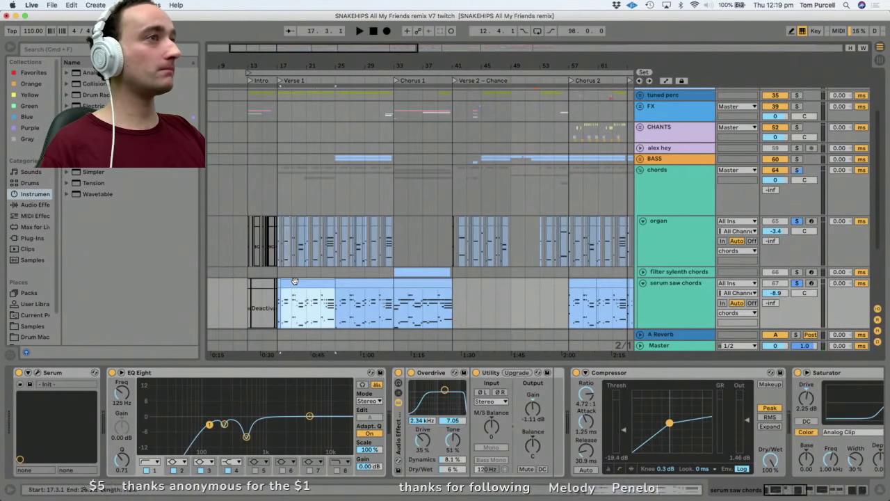
left_click(280, 61)
left_click_drag(280, 61, 274, 104)
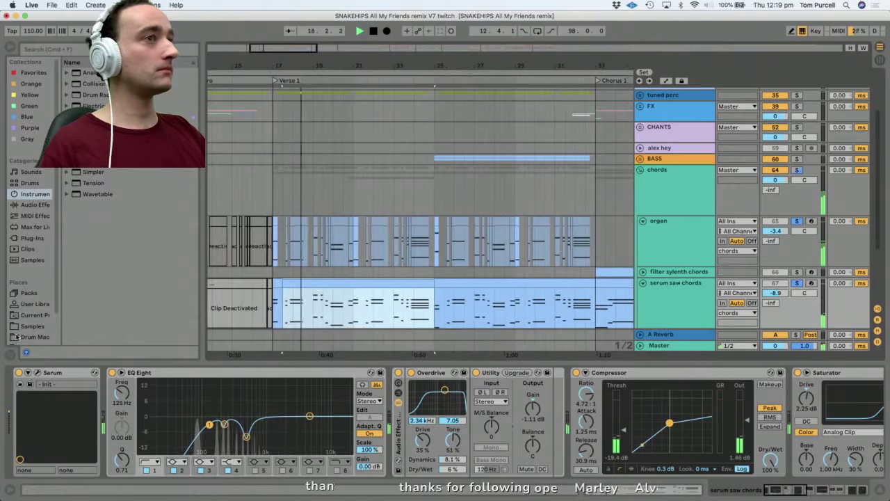
Open Serum on serum saw chords, inspect oscillator A's wavetable in its editor during playback, and hide the plug-in window.
left_click(37, 373)
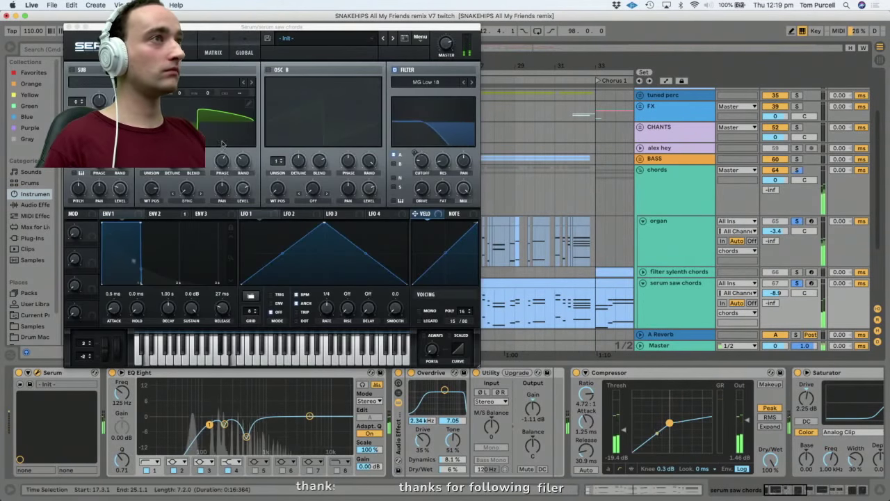
left_click(250, 104)
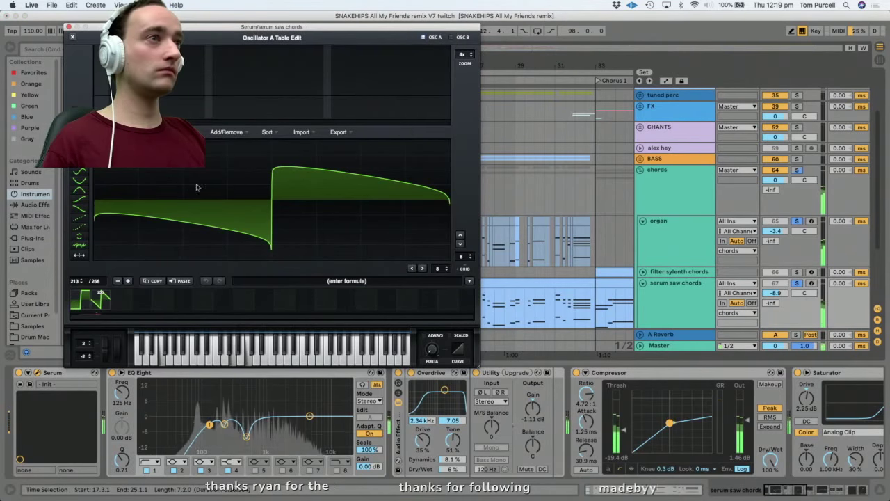
left_click(72, 38)
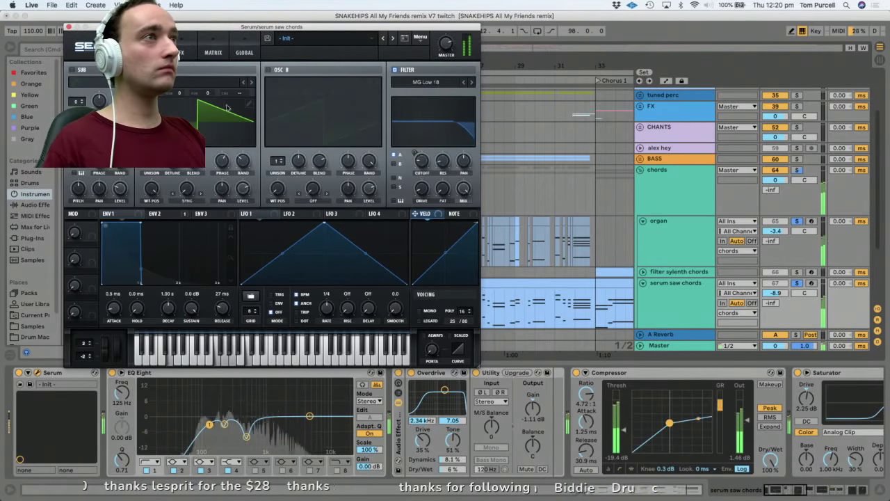
left_click(248, 104)
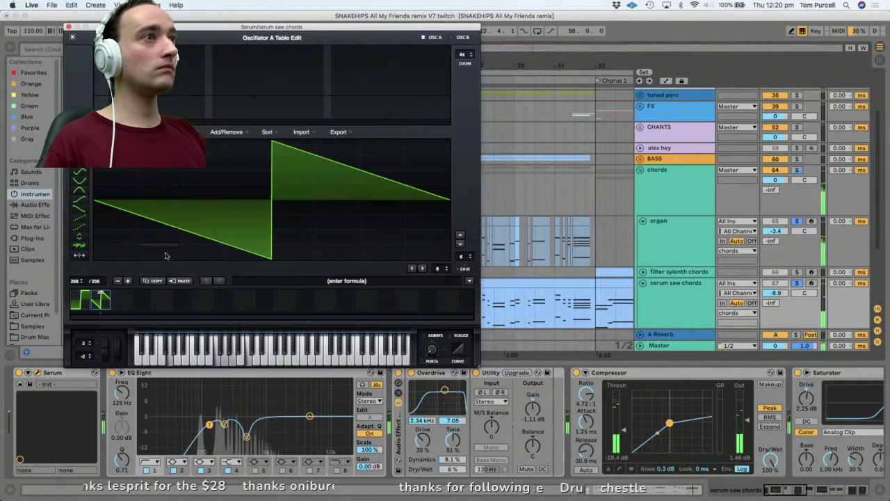
left_click(72, 38)
left_click(673, 286)
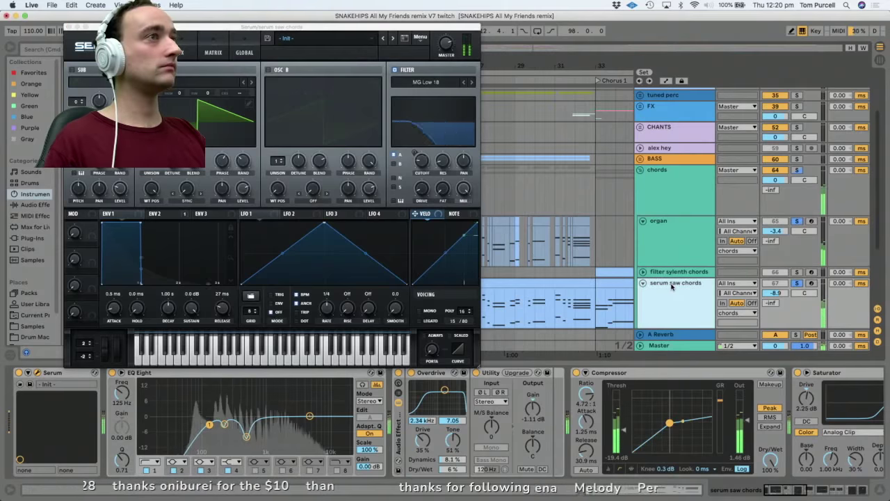
key("super+alt+p")
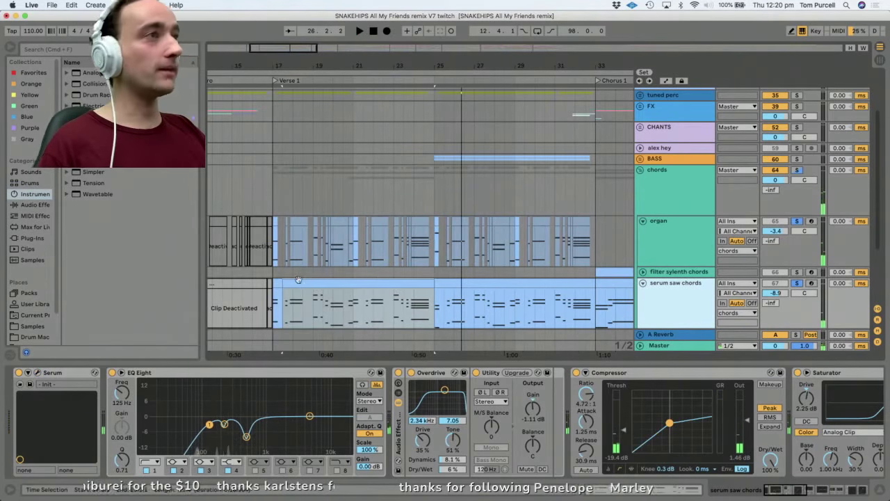
Place the insert marker at the start of Chorus 1 on serum saw chords, and reopen and reposition the Serum window.
left_click(338, 282)
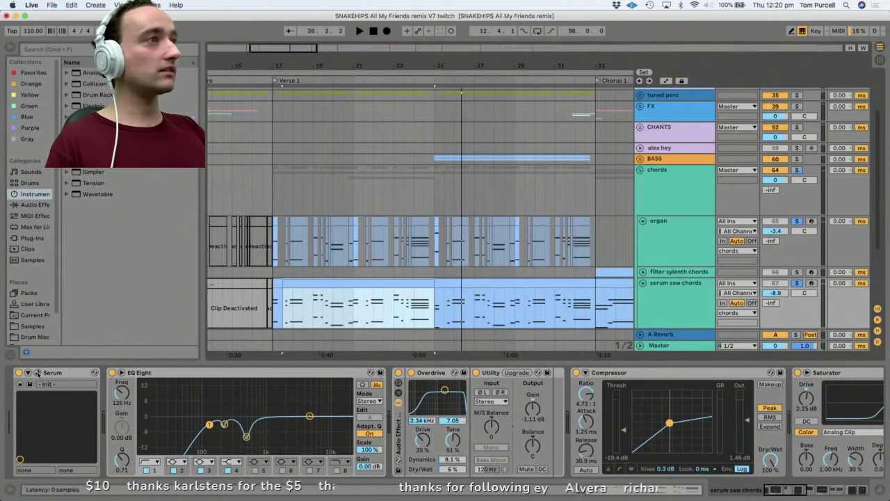
left_click(565, 281)
left_click(610, 281)
scroll(312, 237, "down", 2)
left_click(37, 372)
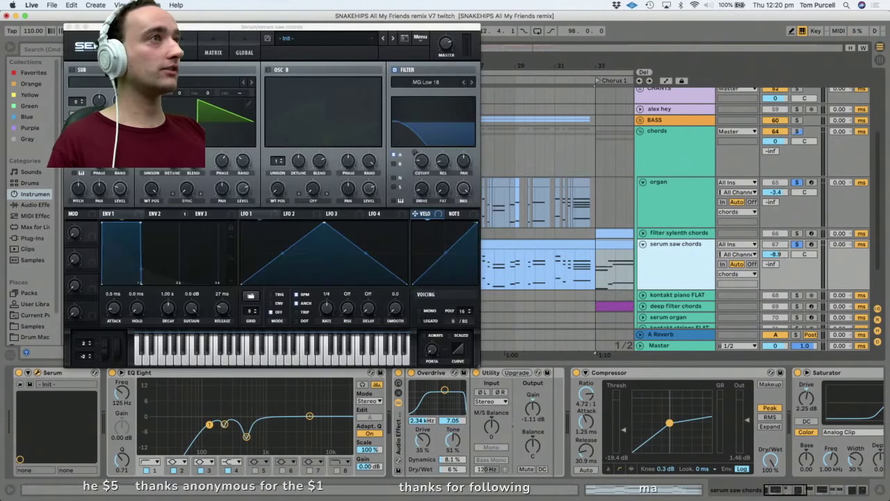
left_click_drag(255, 26, 269, 40)
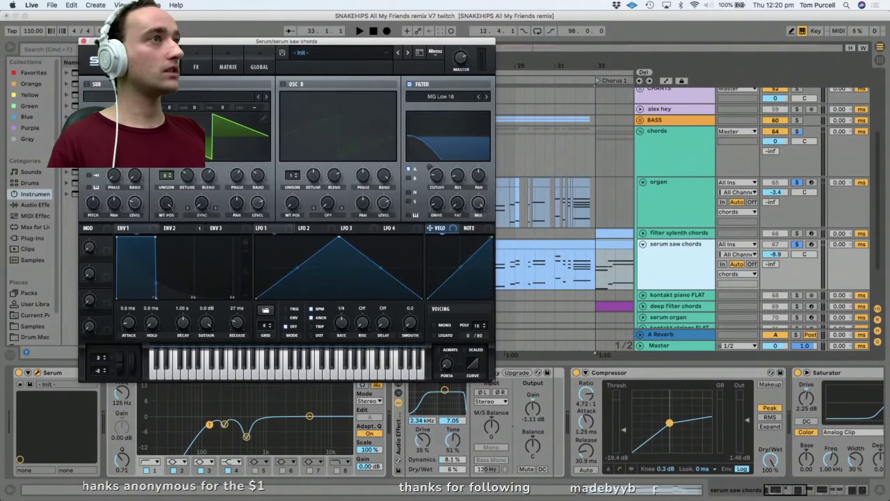
Lower oscillator A's wavetable position in Serum, trying 218, and play the chords from bar 31 while adjusting it again.
left_click(219, 134)
mouse_move(171, 200)
left_mouse_down()
mouse_move(168, 219)
mouse_move(169, 189)
left_mouse_up()
left_click(235, 131)
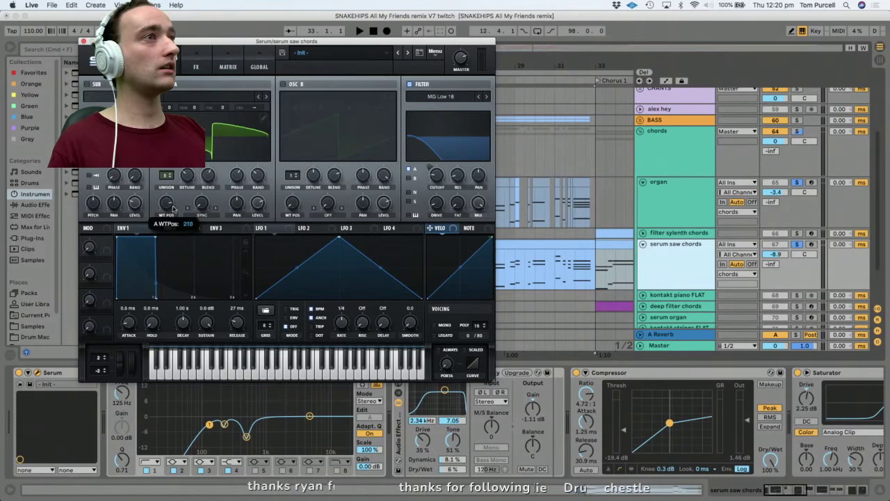
left_click(565, 278)
key("space")
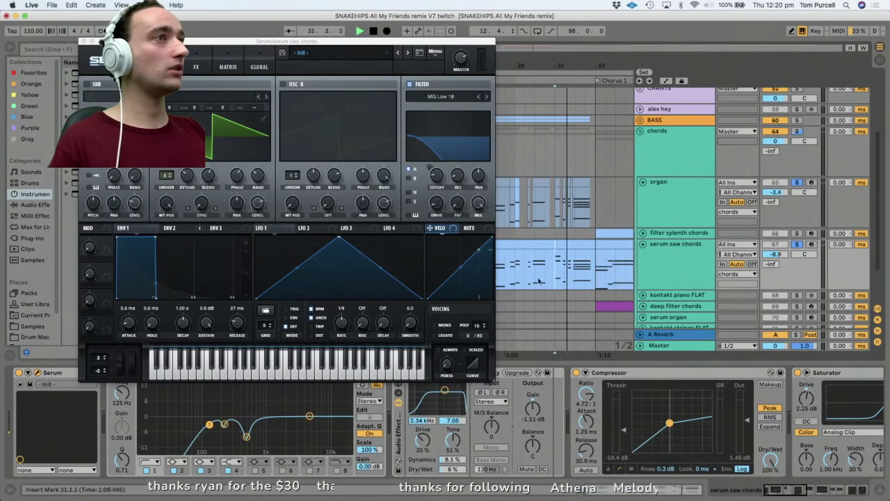
left_click_drag(167, 204, 174, 219)
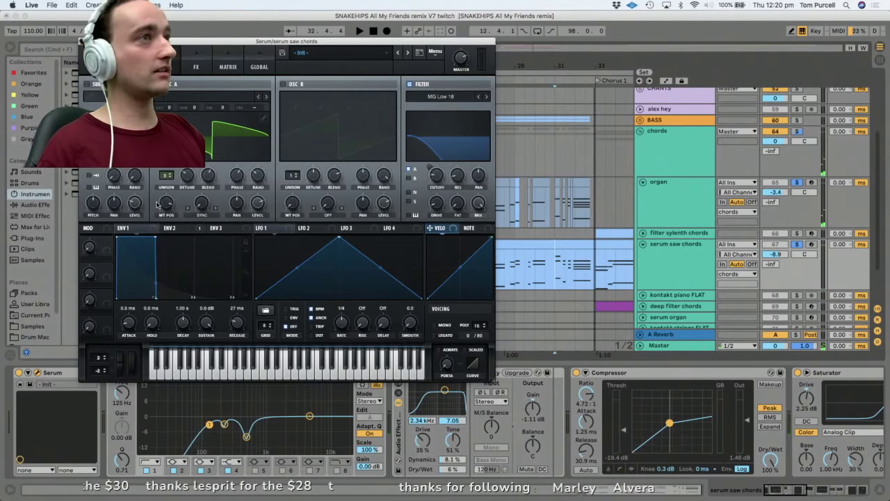
left_click_drag(167, 204, 168, 217)
mouse_move(166, 202)
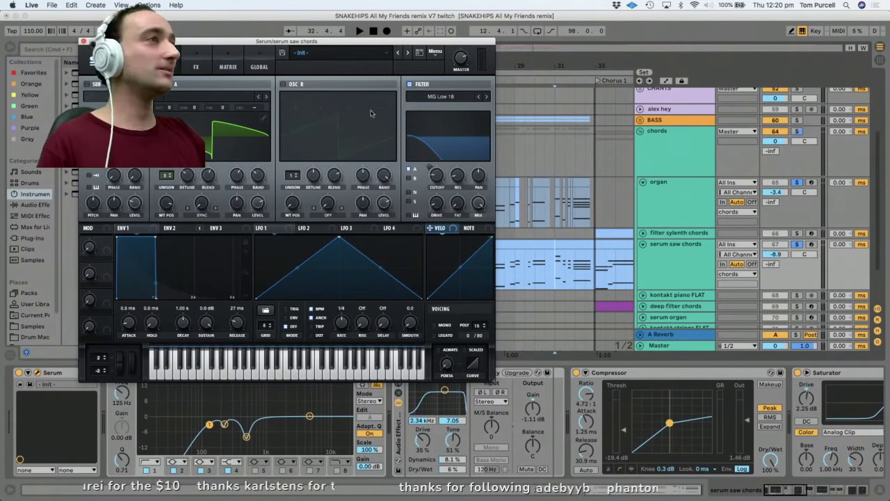
Unsolo the organ, play serum saw chords alone, check Serum's effects page, and close the Serum window.
key("space")
key("space")
left_click(796, 244)
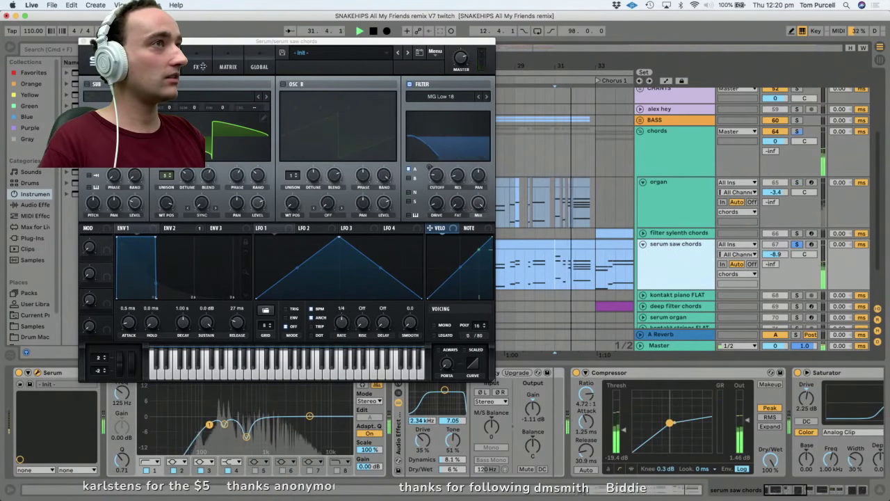
left_click(202, 66)
left_click(165, 66)
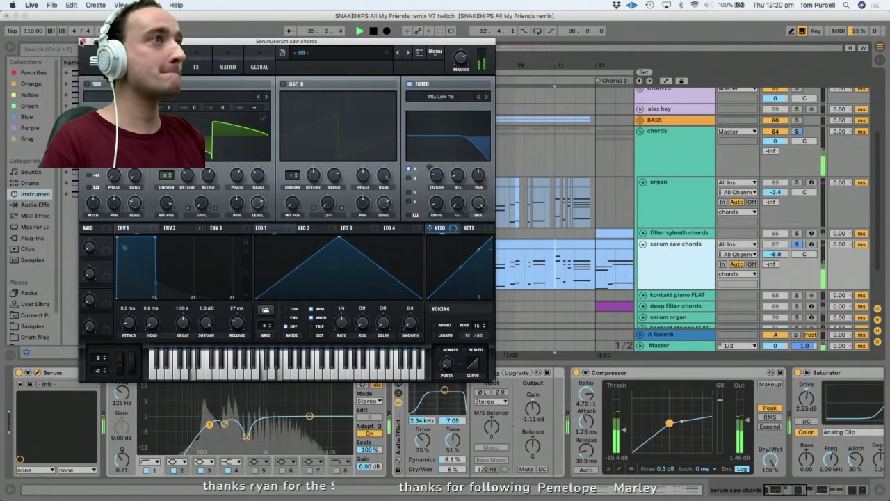
left_click(83, 41)
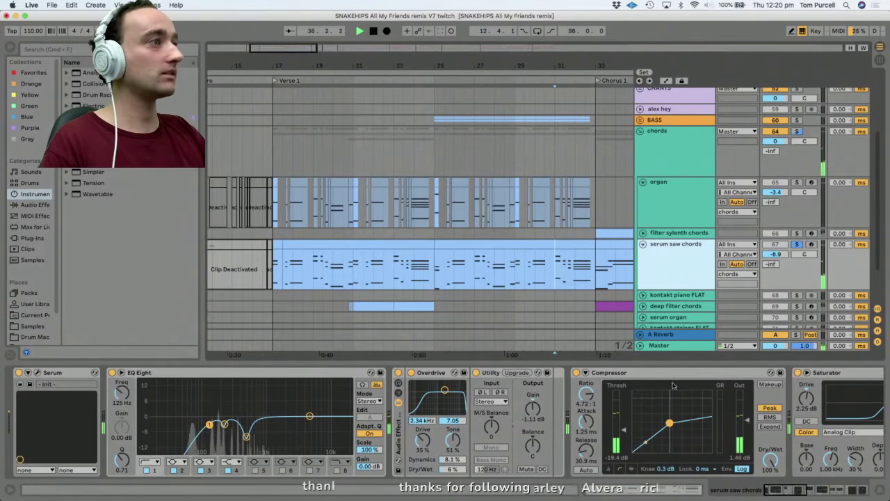
Collapse the effects between Serum and Spectrum on serum saw chords, from the first EQ Eight through the Reverb, to inspect the chain's end.
left_click_drag(804, 490, 686, 484)
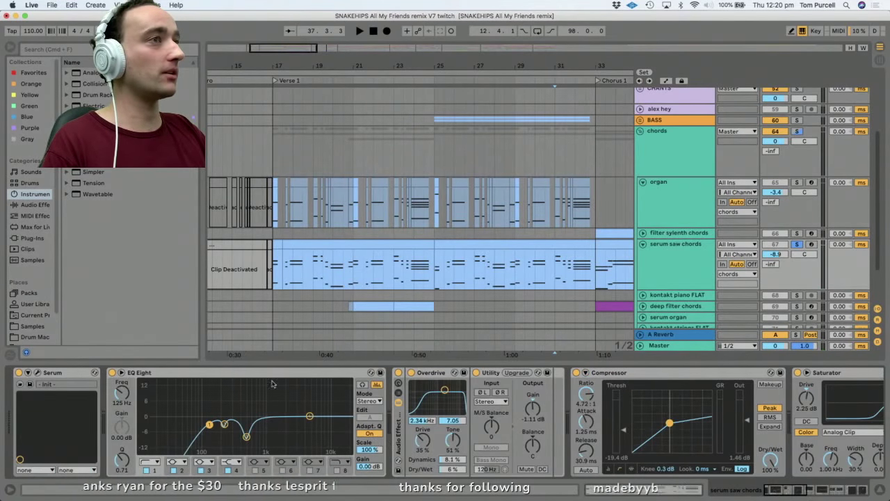
double_click(214, 373)
double_click(130, 437)
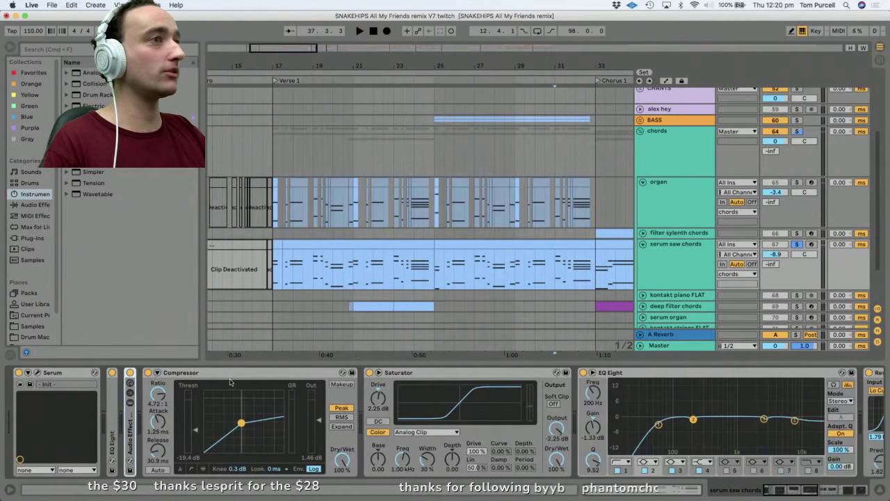
double_click(234, 375)
double_click(268, 376)
double_click(288, 376)
double_click(288, 375)
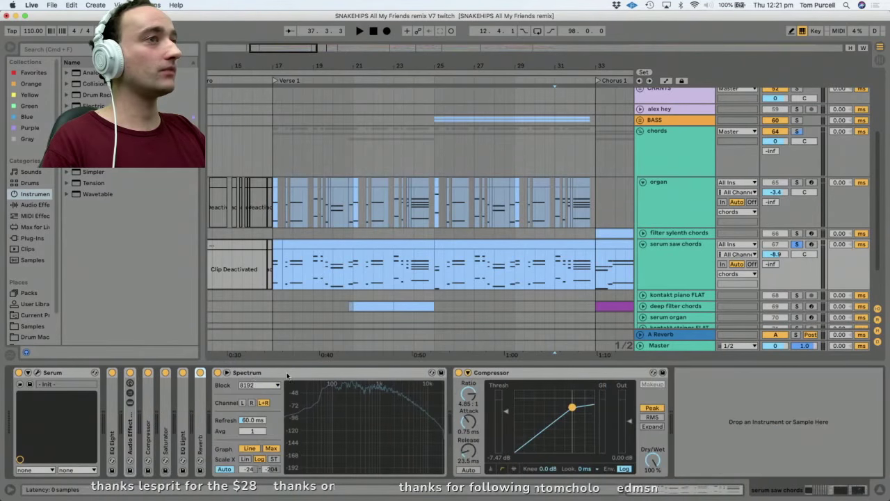
Open Serum on serum saw chords, inspect its effects, matrix and global pages, and return to the oscillator page.
left_click(38, 373)
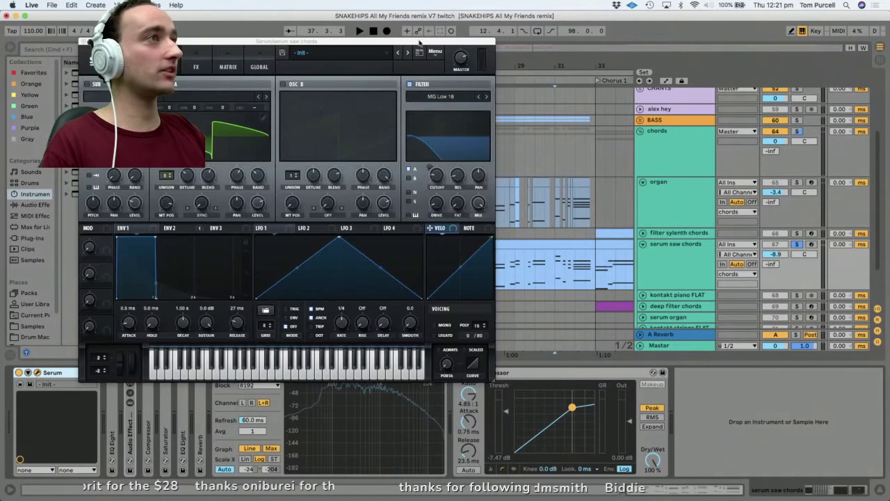
left_click(195, 66)
left_click(231, 66)
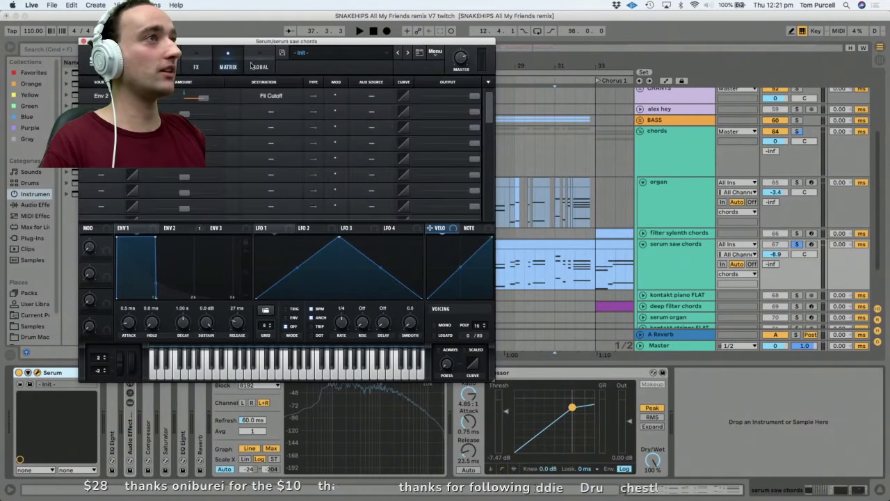
left_click(261, 66)
left_click(227, 68)
left_click(196, 67)
left_click(165, 67)
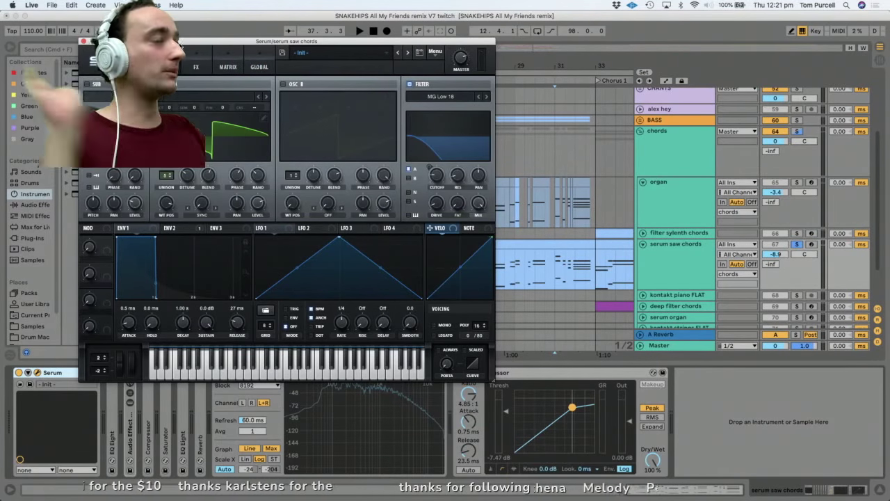
Reset oscillator A's wavetable position in Serum, play the chords to hear it, and close the Serum window.
mouse_move(172, 208)
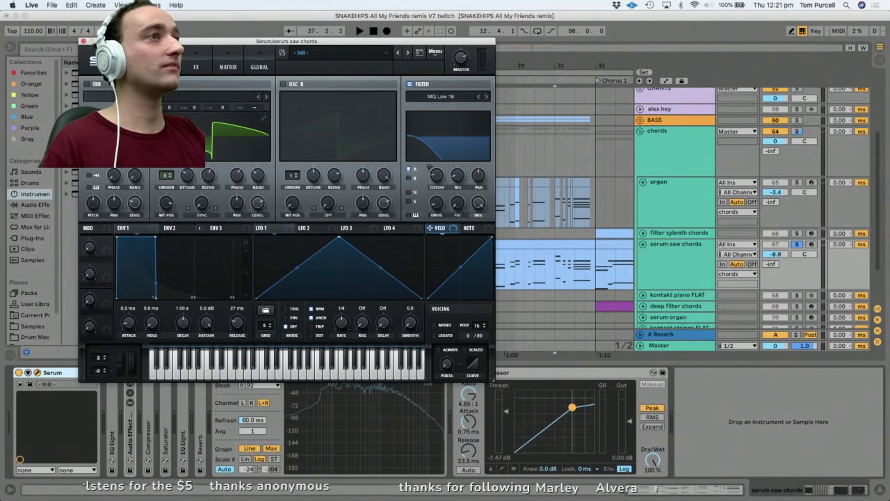
double_click(169, 209)
key("space")
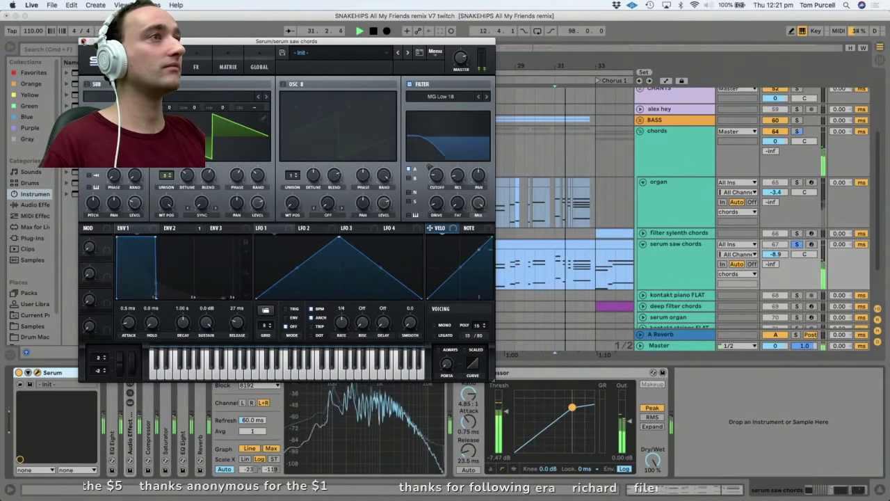
left_click(83, 42)
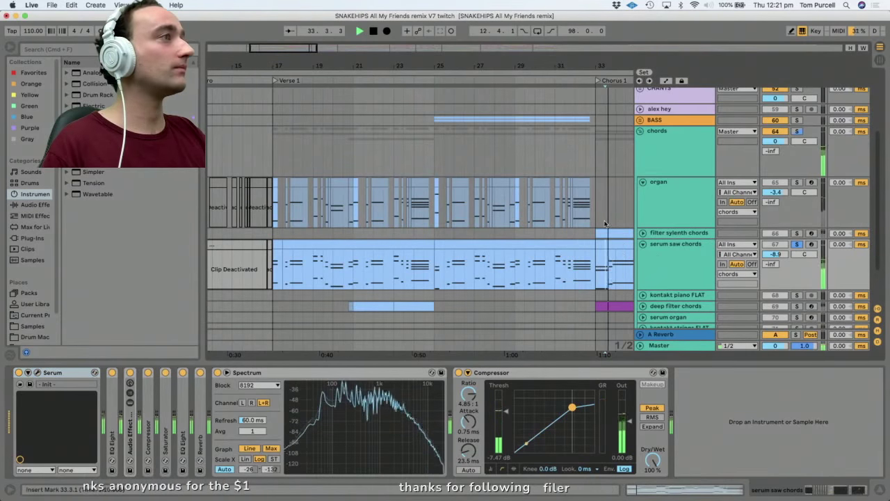
Restart playback from bar 33.3 in Chorus 1 and solo filter sylenth chords together with serum saw chords.
left_click(605, 209)
key("space")
key("space")
left_click(798, 233)
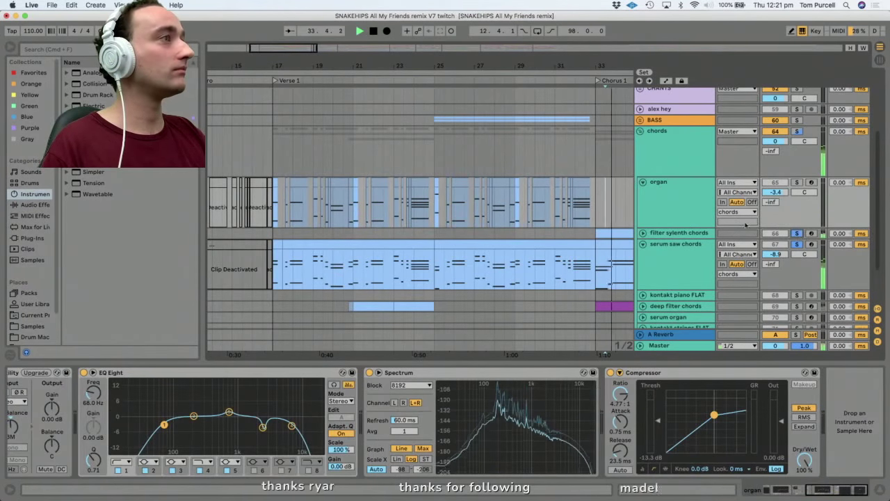
Check the deep filter chords devices, unfold the filter sylenth chords track, and open its Sylenth1 window during playback.
scroll(533, 214, "right", 3)
left_click(268, 305)
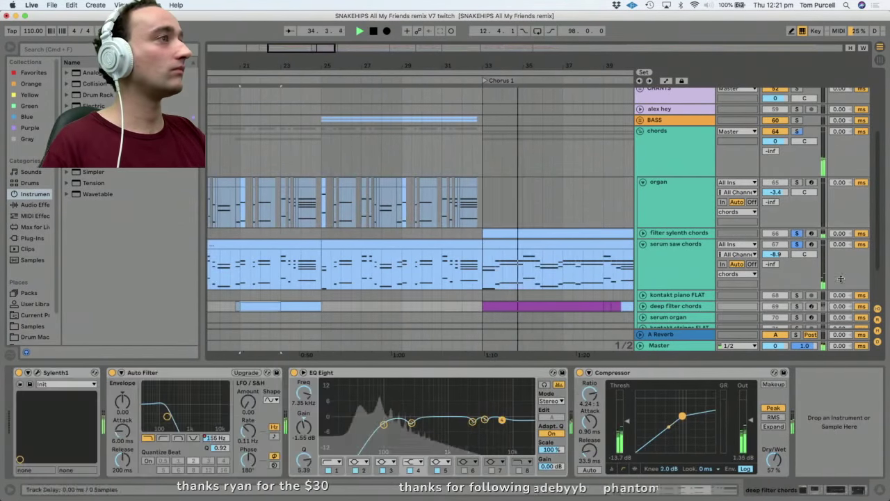
double_click(659, 233)
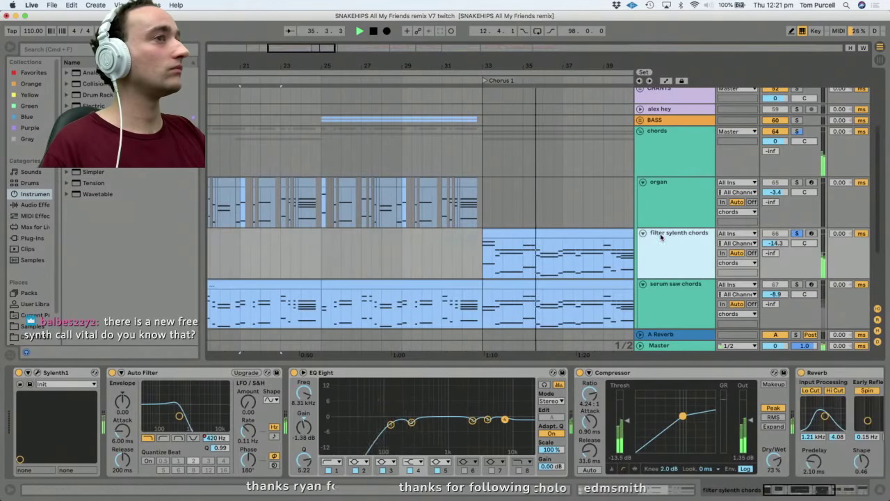
left_click(38, 372)
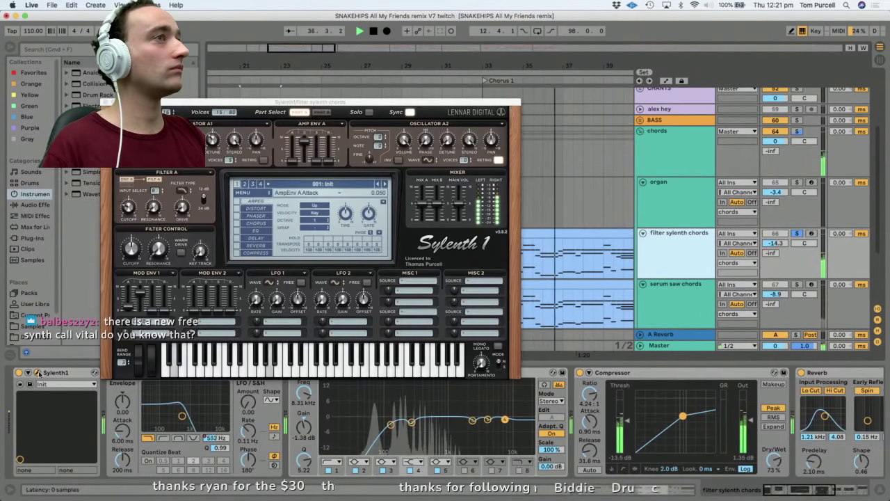
Decline the Sylenth1 update, shrink the filter sylenth chords synth window and move it clear of the webcam area.
left_click_drag(222, 103, 389, 34)
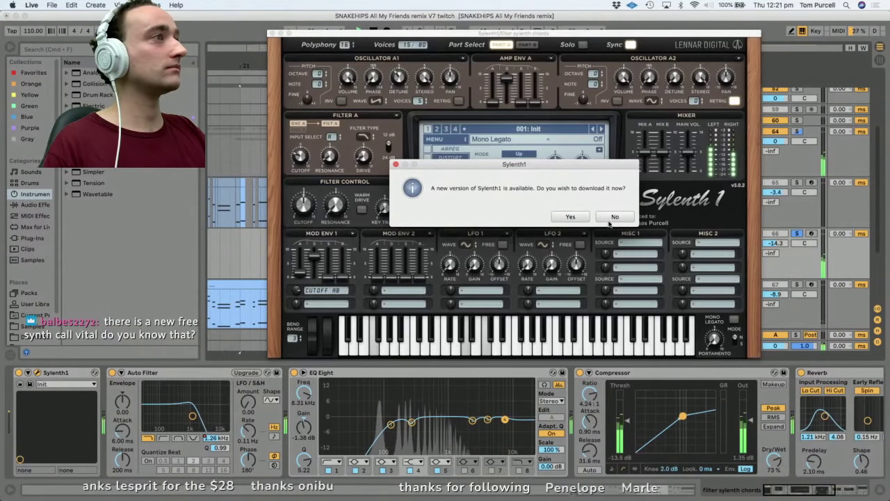
left_click(615, 216)
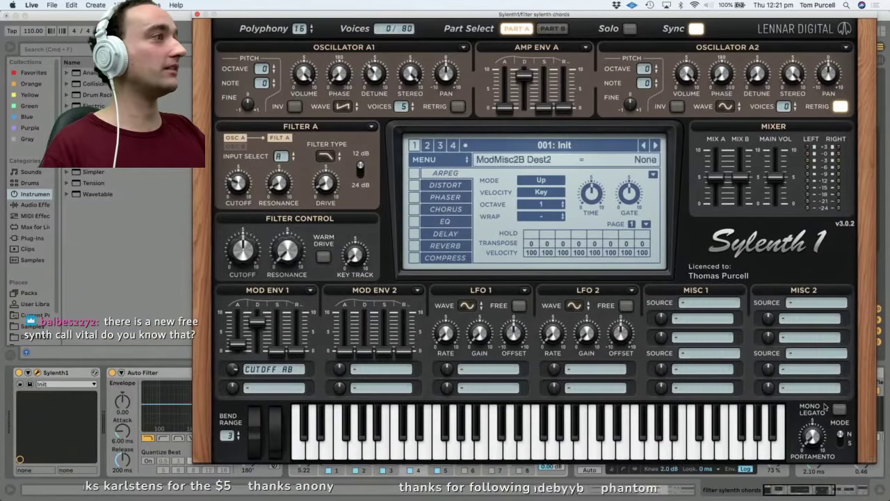
left_click_drag(875, 461, 683, 339)
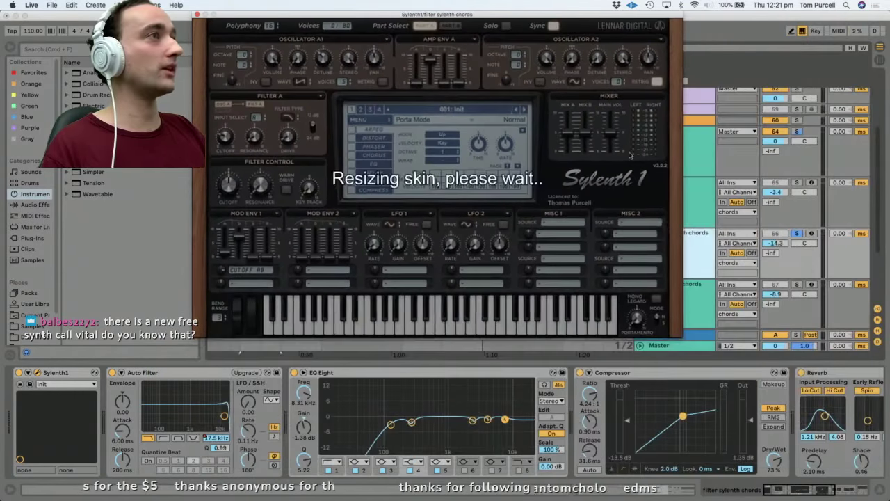
left_click_drag(444, 11, 576, 56)
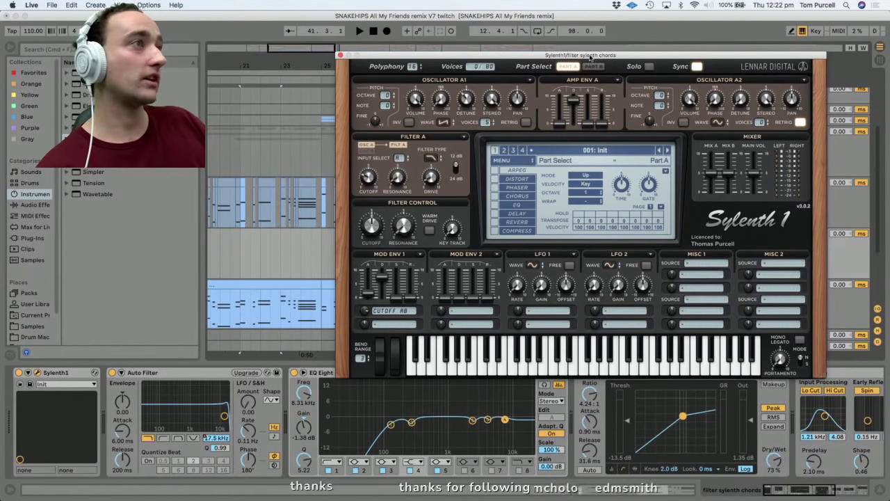
left_click_drag(590, 58, 526, 21)
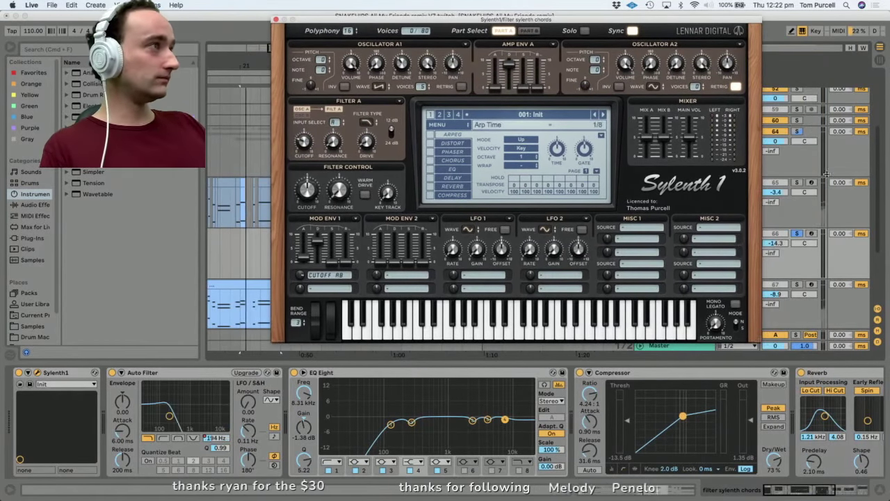
Reposition and enlarge the filter sylenth chords Sylenth1 window to examine its oscillator, filter and modulation settings.
left_click(792, 194)
left_click_drag(439, 19, 468, 68)
left_click(833, 232)
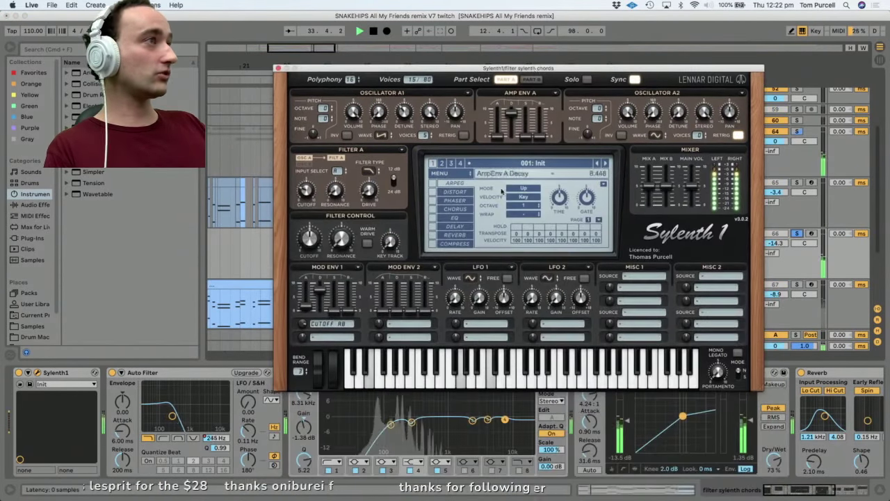
left_click_drag(400, 68, 390, 39)
left_click_drag(752, 359, 883, 473)
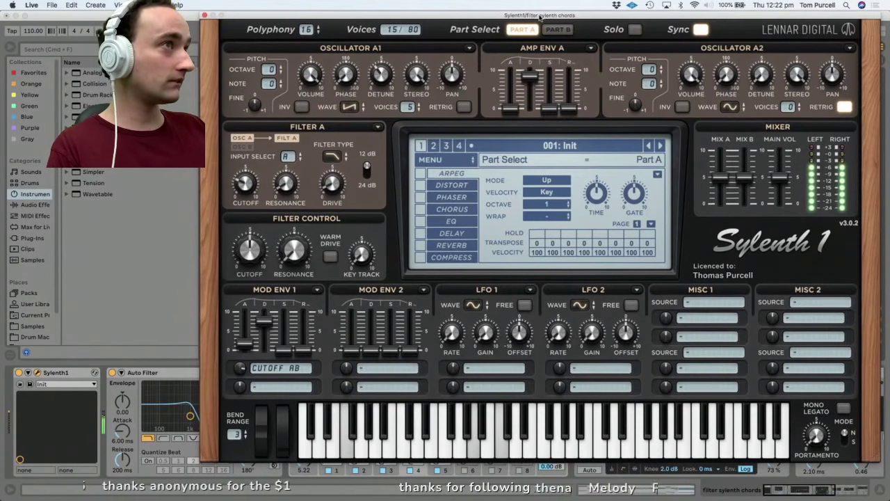
Shrink the filter sylenth chords Sylenth1 window and close it to reveal the arrangement.
left_click_drag(538, 18, 538, 17)
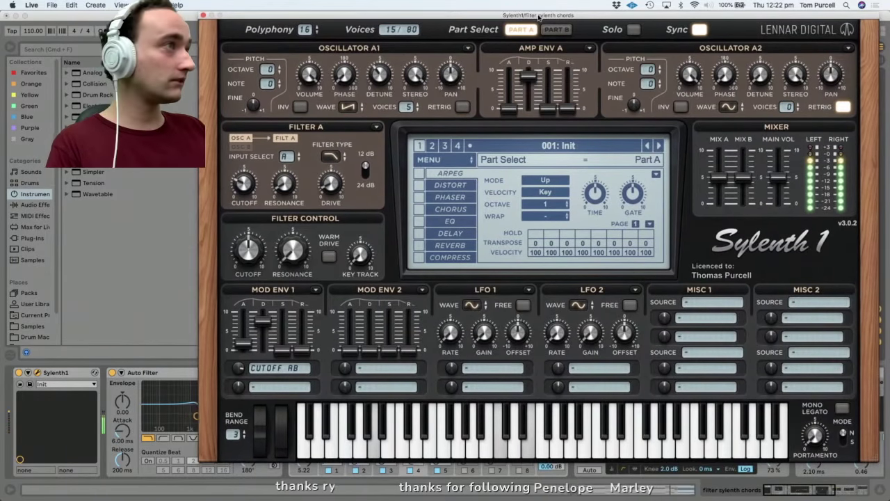
left_click_drag(875, 455, 766, 392)
left_click(123, 196)
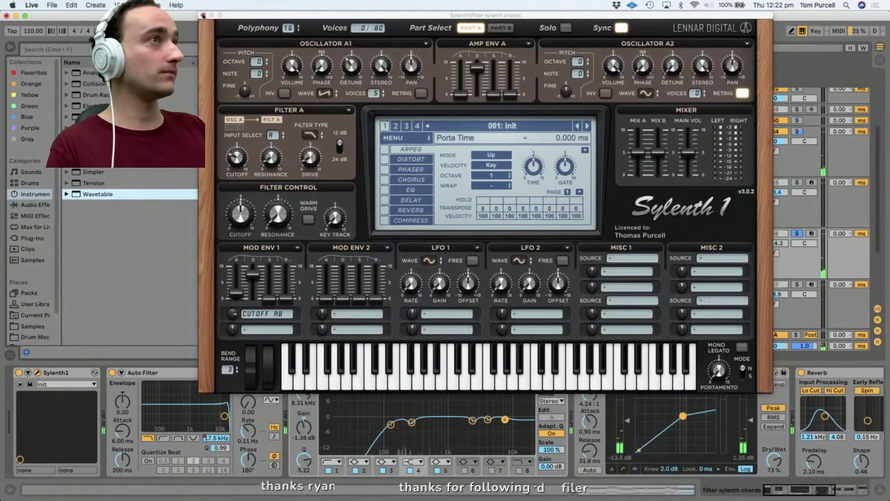
left_click(203, 15)
Play the filter sylenth chords from the start of Chorus 1 and select the section from bar 33 to bar 41.
left_click(516, 231)
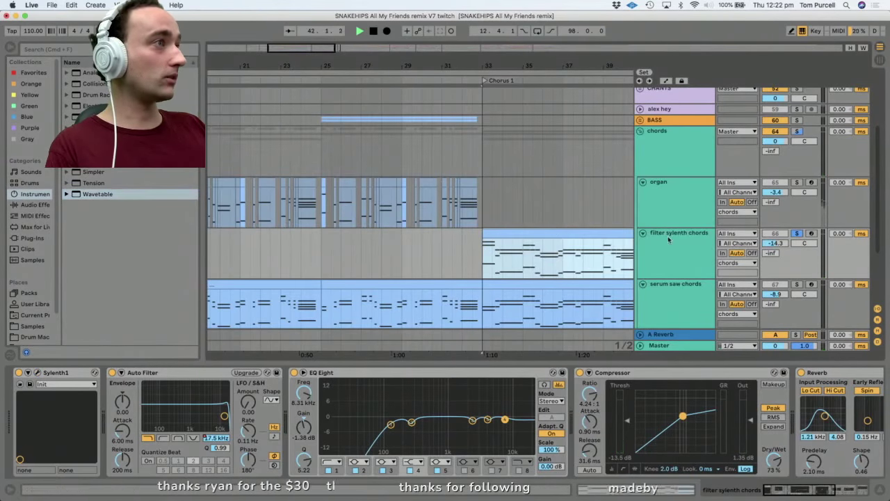
left_click(560, 267)
key("space")
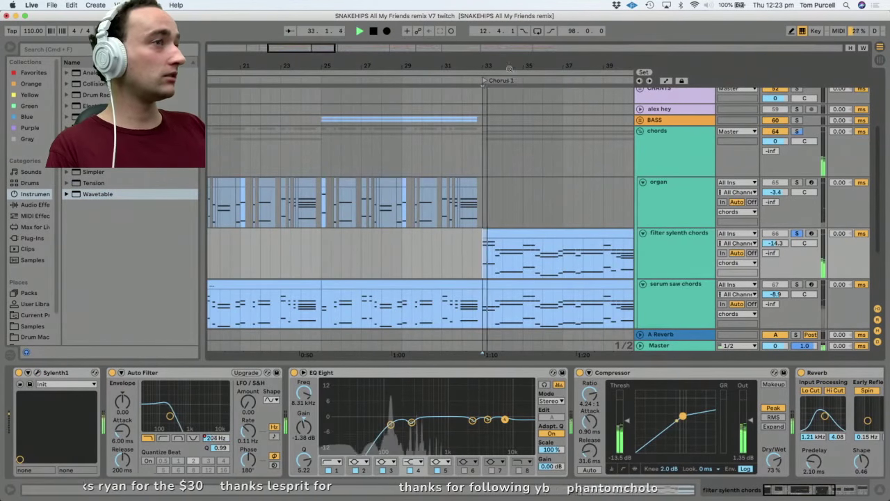
left_click_drag(508, 73, 390, 73)
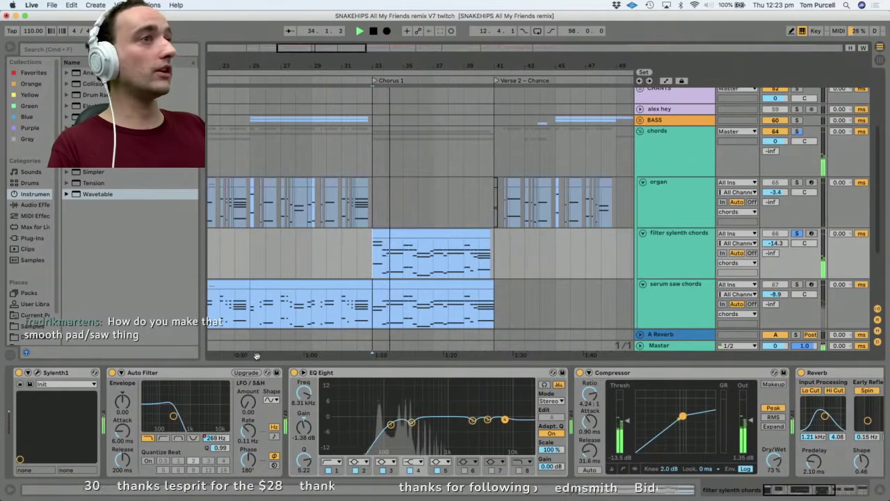
left_click(149, 372)
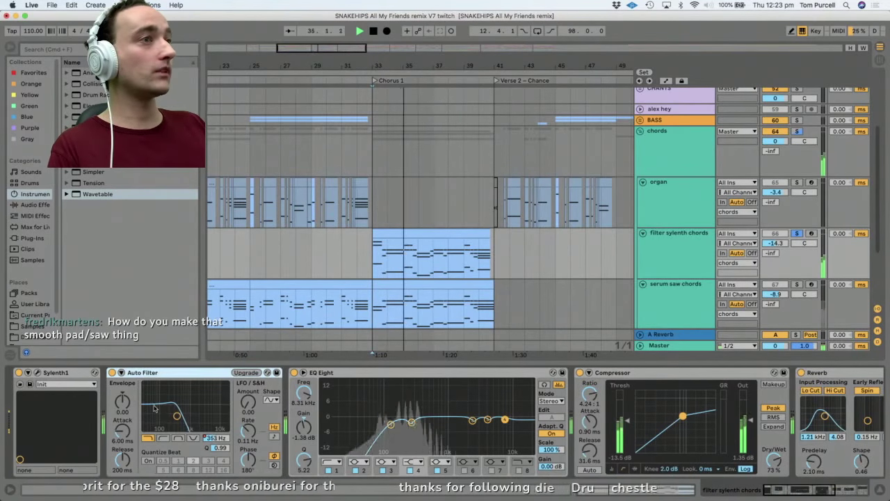
left_click(382, 232)
left_click_drag(373, 255, 499, 255)
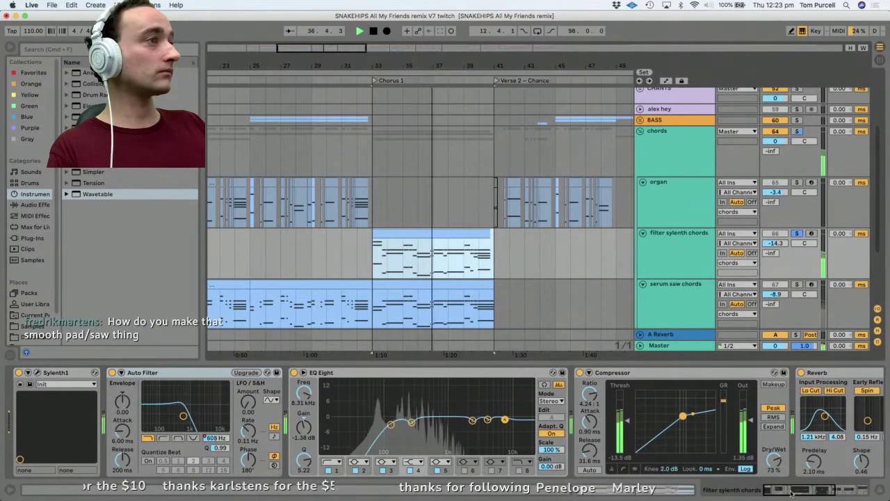
Listen to the serum saw chords soloed together with the filter sylenth chords, and stop playback.
scroll(625, 468, "right", 5)
scroll(431, 243, "down", 3)
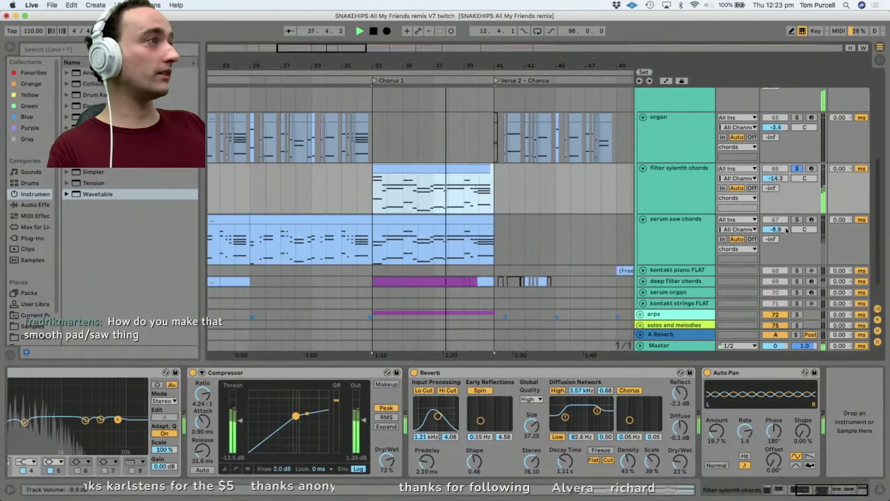
left_click(456, 230)
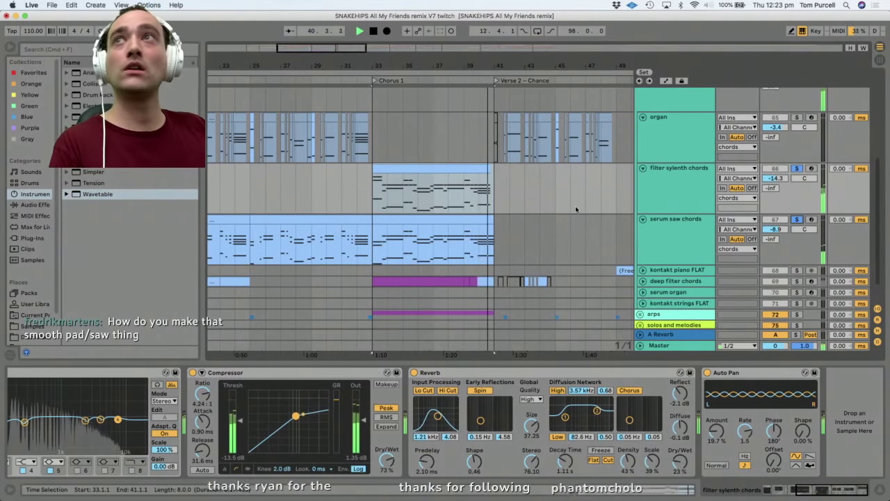
key("space")
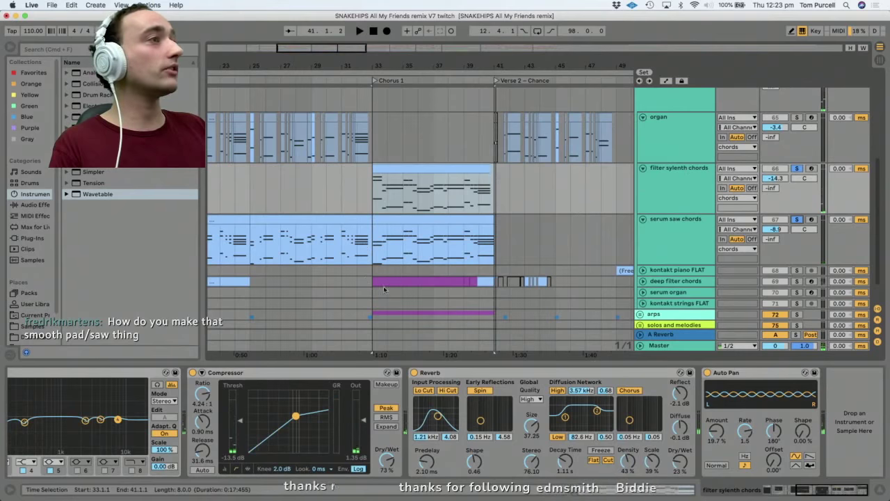
Solo and unfold the deep filter chords track, play it from Chorus 1 and compare it with the filter sylenth chords.
left_click(445, 188)
left_click(796, 281)
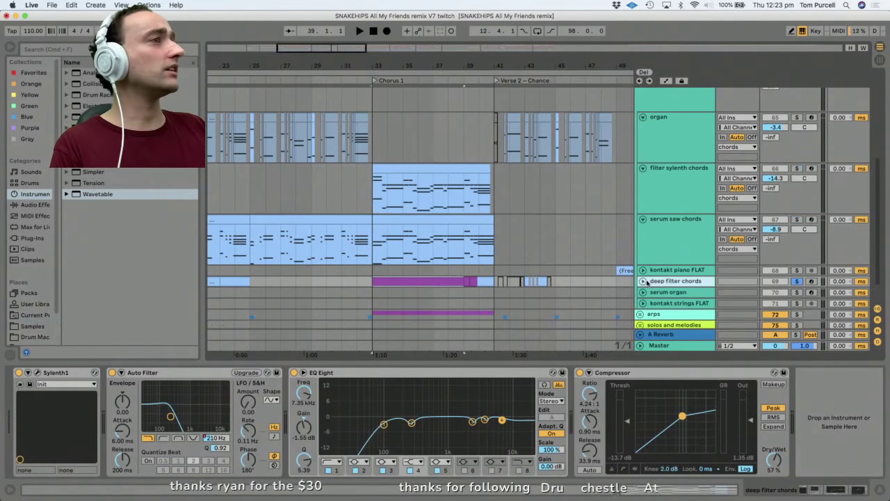
left_click(642, 281)
key("space")
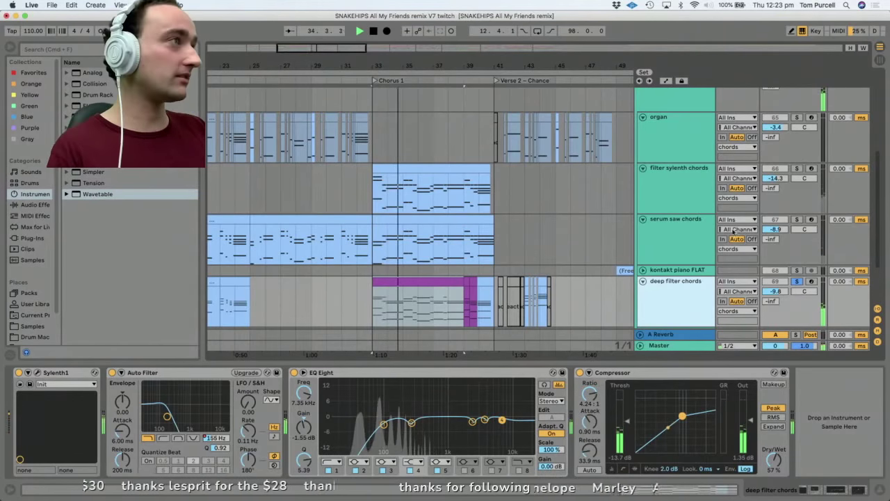
left_click(797, 168)
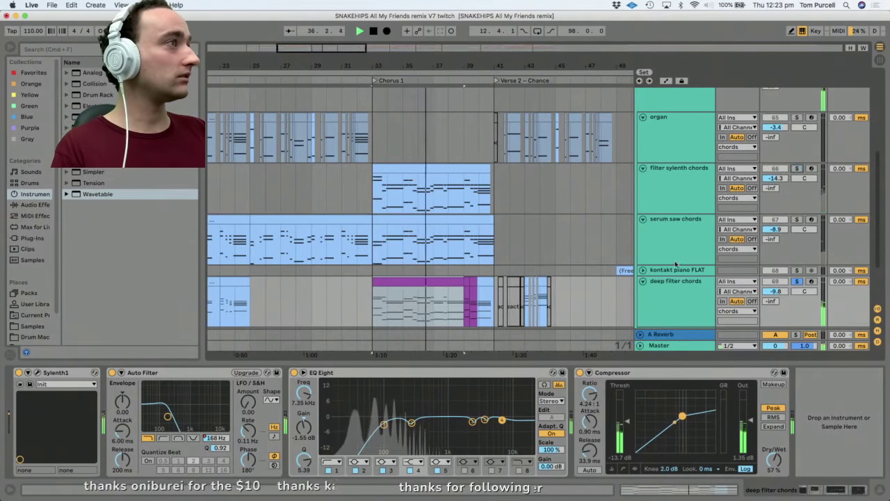
left_click(796, 168)
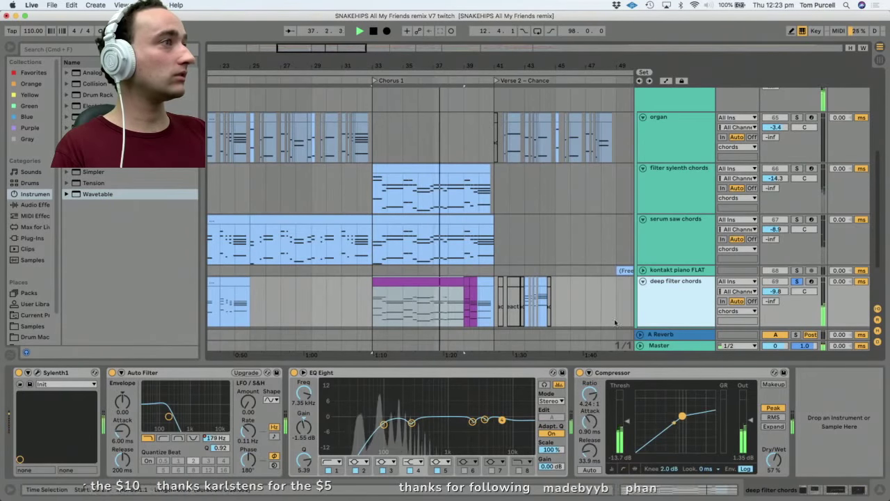
Open the deep filter chords Sylenth1 instrument and enlarge its window to show the full patch.
left_click(36, 373)
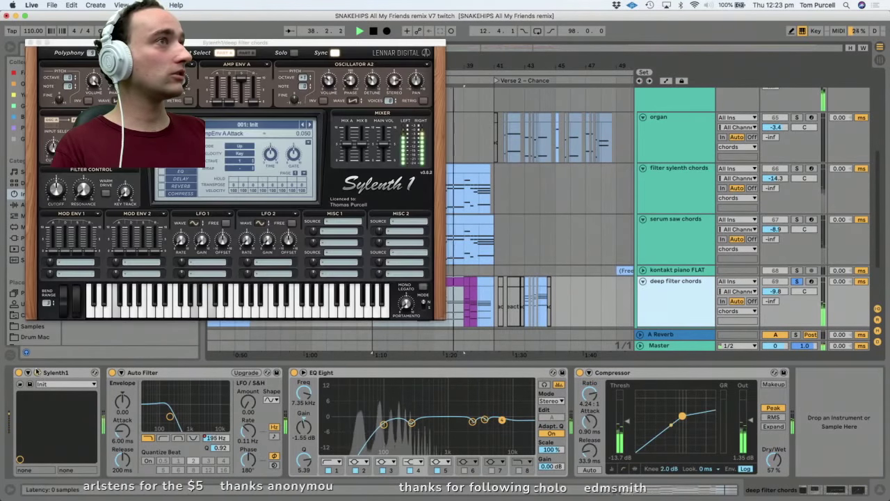
left_click_drag(156, 41, 371, 29)
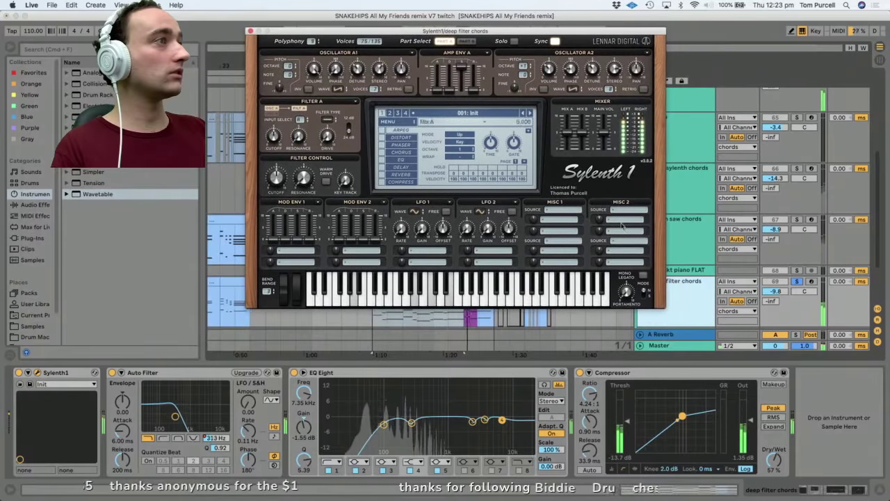
left_click_drag(664, 310, 750, 490)
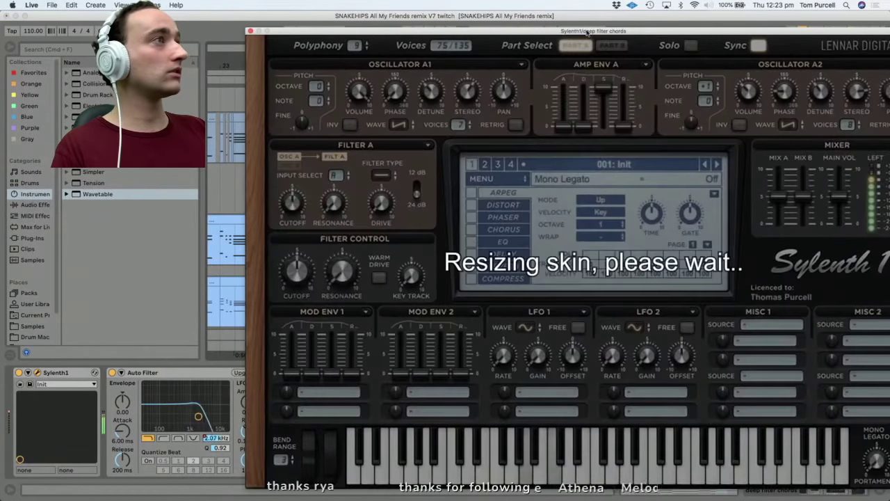
left_click_drag(588, 31, 544, 14)
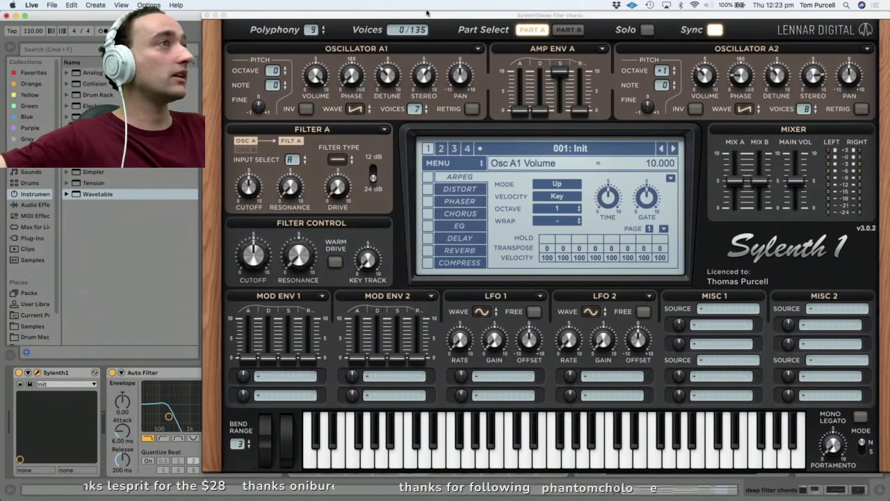
left_click_drag(441, 15, 440, 14)
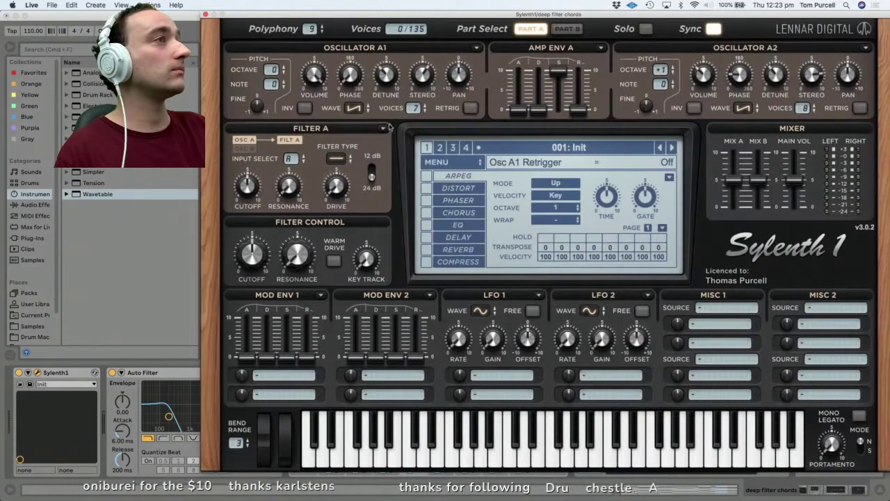
Examine the Sylenth1 patch of the deep filter chords and close its window.
mouse_move(657, 13)
left_mouse_down()
mouse_move(638, 43)
mouse_move(656, 14)
left_mouse_up()
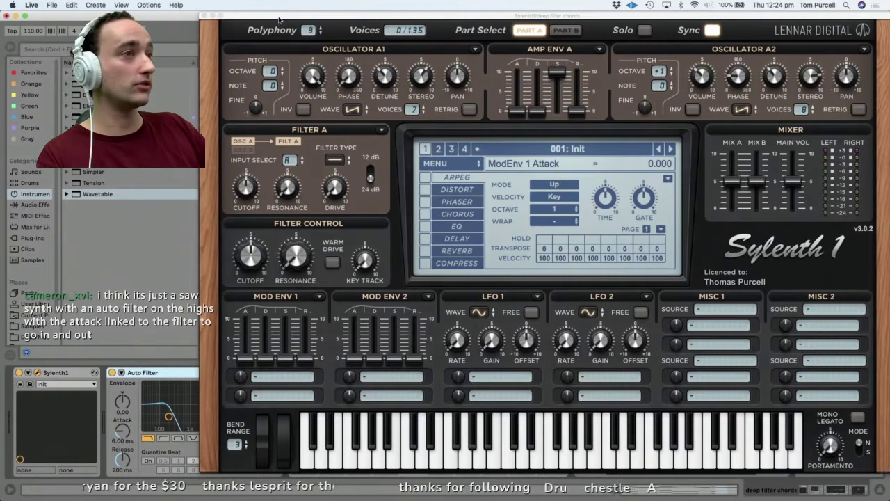
mouse_move(323, 15)
left_mouse_down()
mouse_move(571, 15)
mouse_move(317, 16)
left_mouse_up()
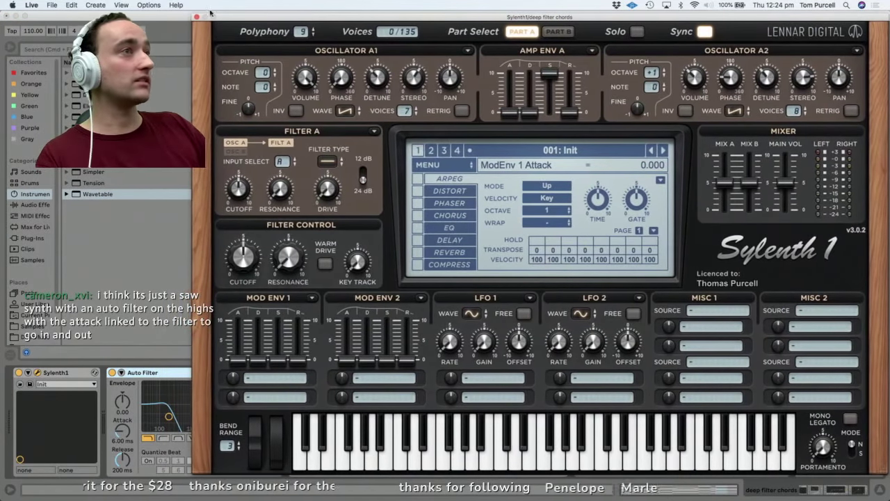
left_click(159, 198)
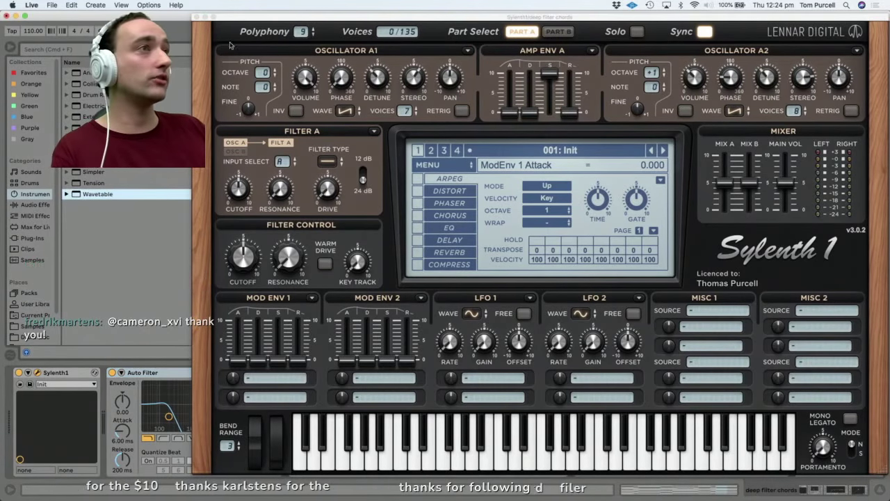
left_click_drag(235, 19, 234, 20)
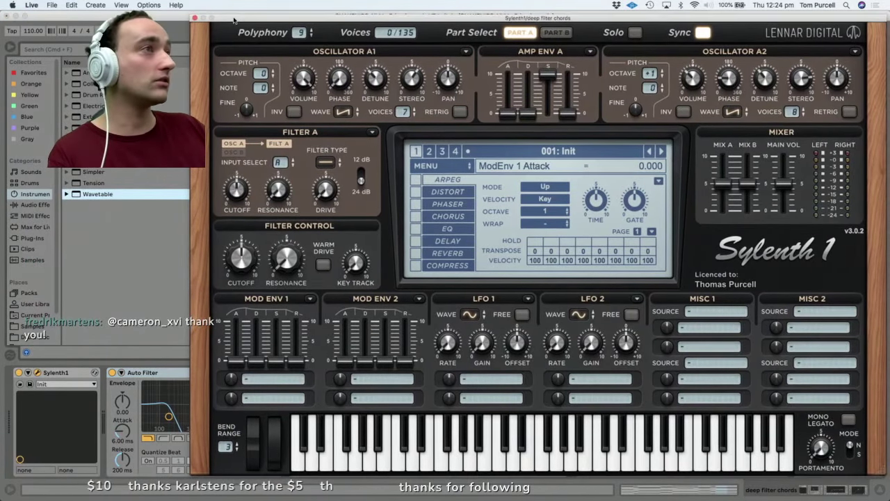
left_click(196, 18)
Play the deep filter chords from Chorus 1 and switch the solo to the filter sylenth chords track.
left_click(688, 291)
key("space")
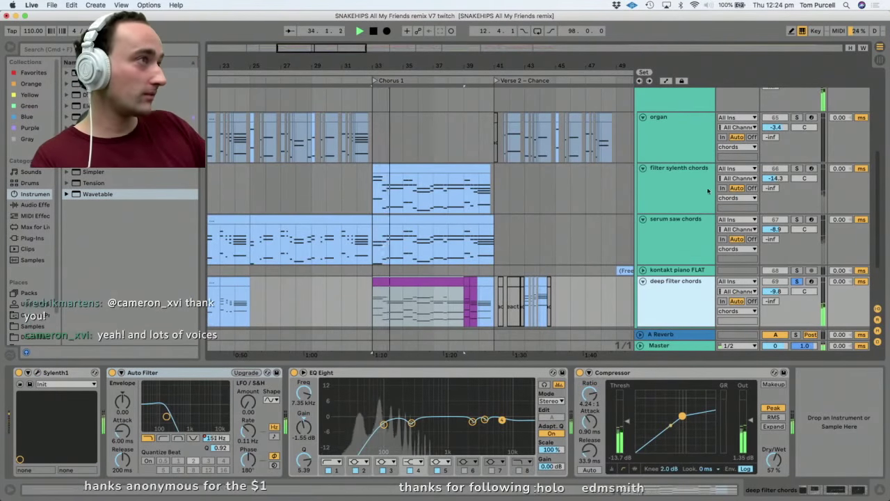
left_click(797, 168)
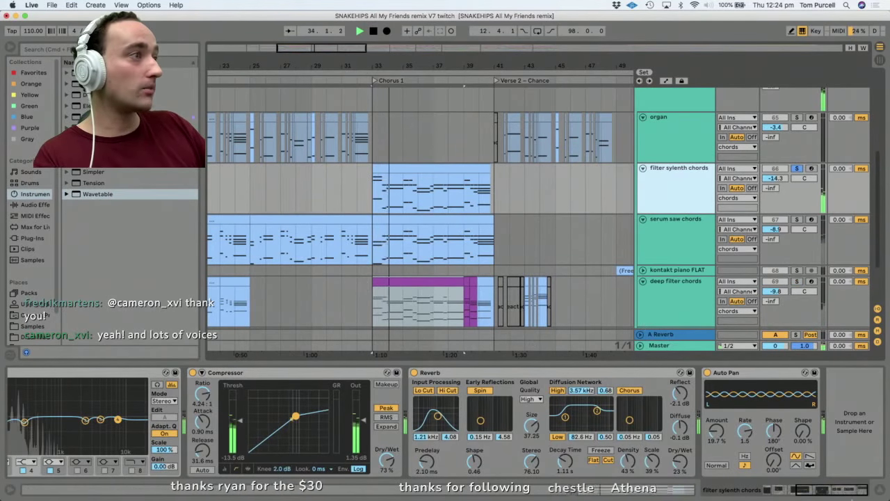
Review the filter sylenth chords effect chain from Auto Filter to Reverb during playback, and stop playback.
left_click_drag(845, 490, 805, 494)
scroll(312, 437, "right", 3)
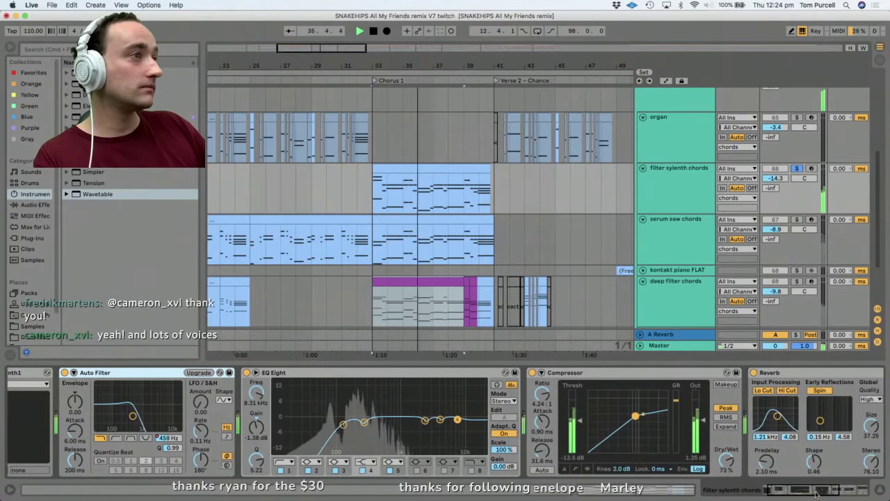
scroll(312, 437, "left", 3)
left_click_drag(815, 492, 835, 491)
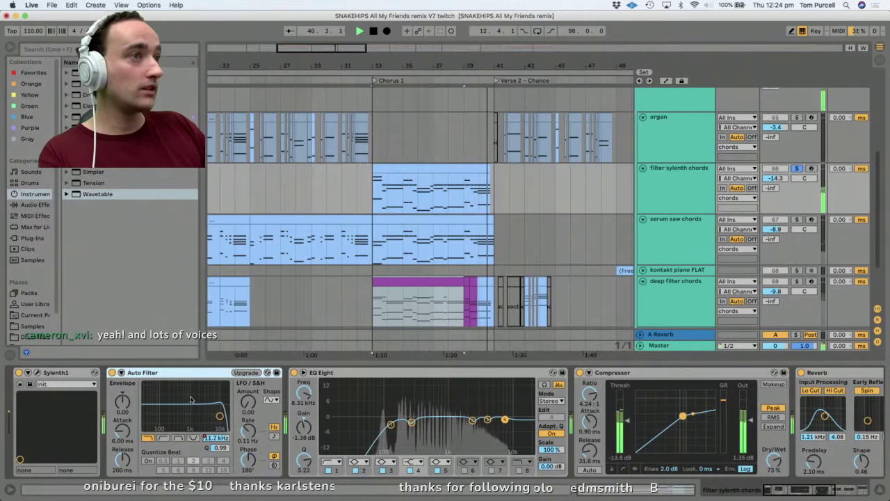
key("space")
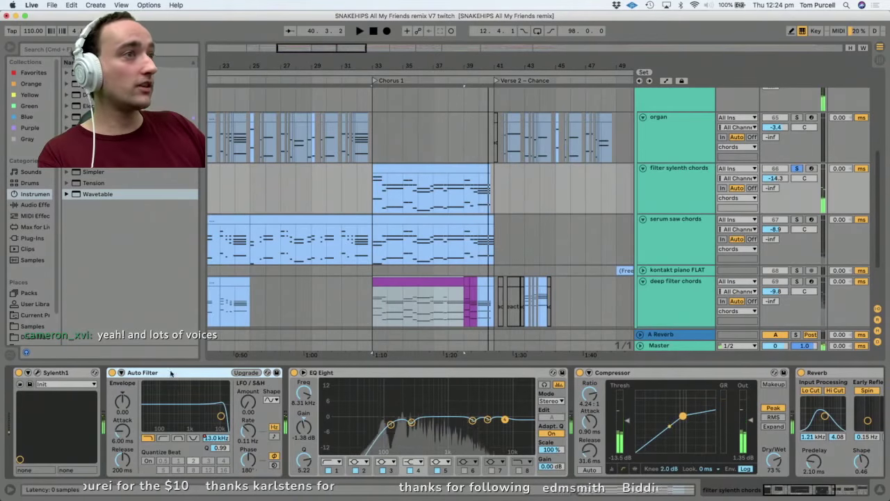
Open the filter sylenth chords Sylenth1 instrument at full size, examine its patch, and close its window.
left_click(38, 374)
left_click_drag(458, 17, 466, 22)
left_click_drag(790, 407, 877, 464)
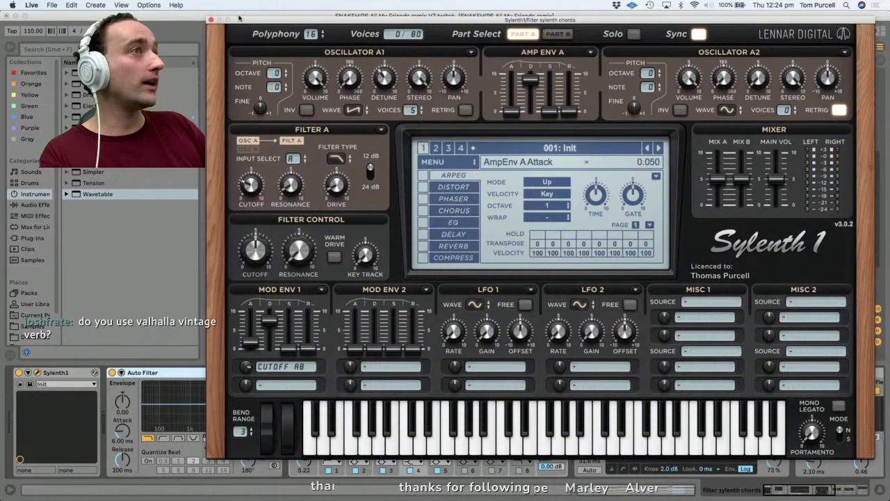
left_click(210, 19)
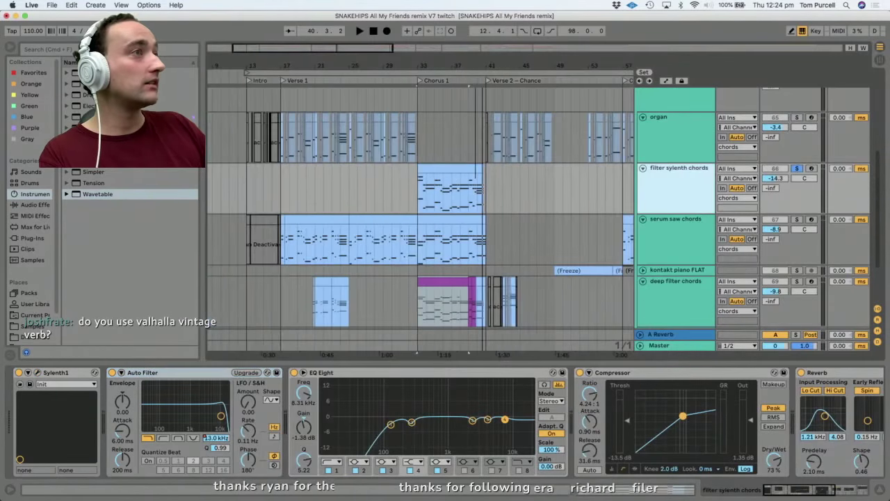
Compare the device chains of the filter sylenth chords, deep filter chords and serum saw chords tracks.
left_click(466, 161)
scroll(659, 254, "down", 1)
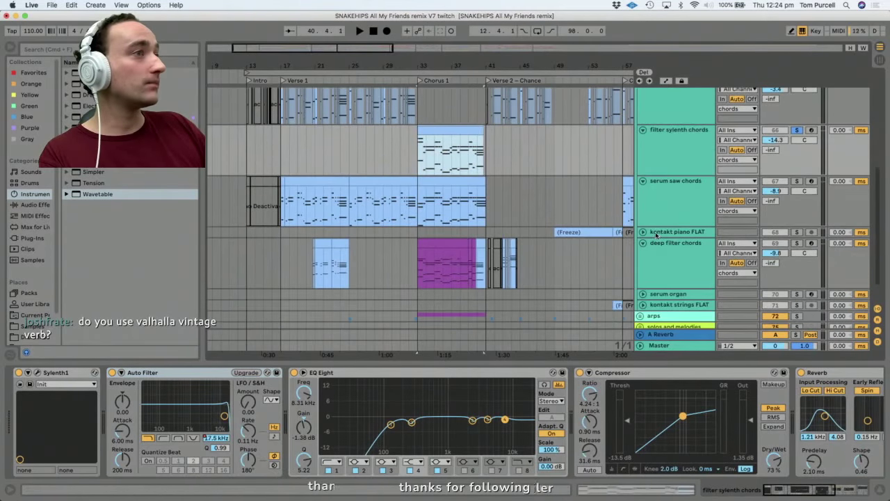
left_click(703, 261)
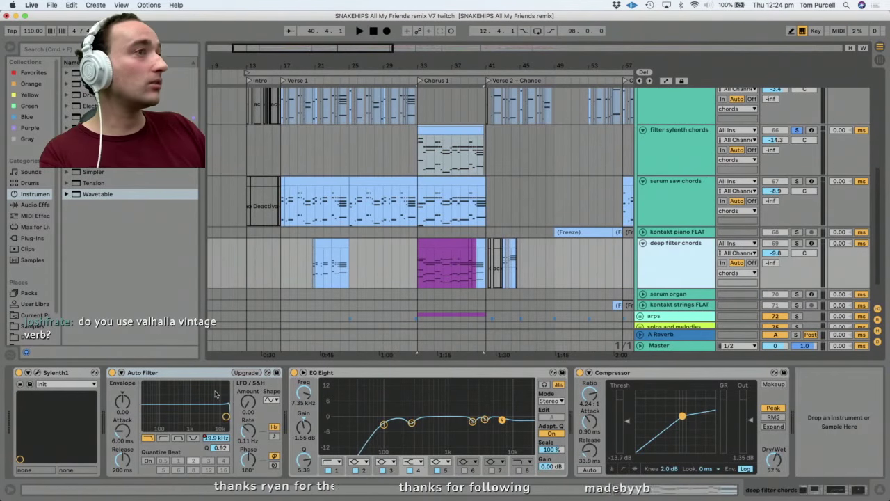
left_click(427, 182)
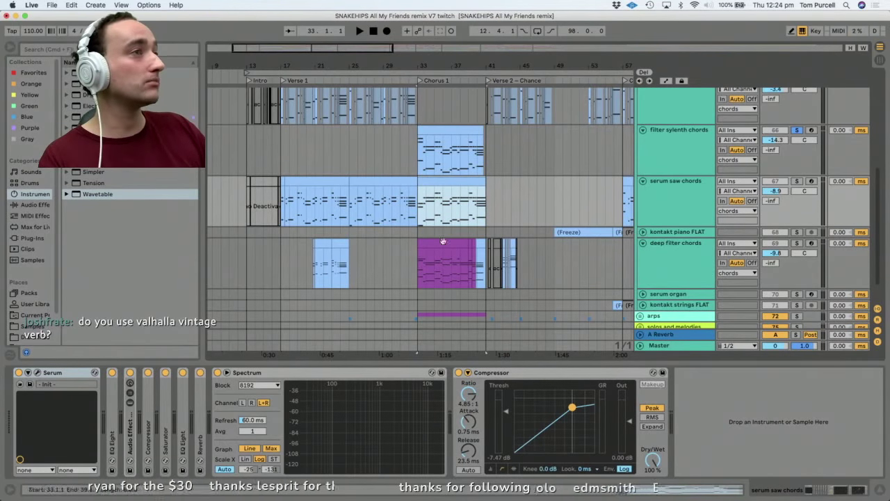
Play the deep filter chords clip in Verse 1 with the filter sylenth chords solo turned off.
left_click(338, 243)
key("space")
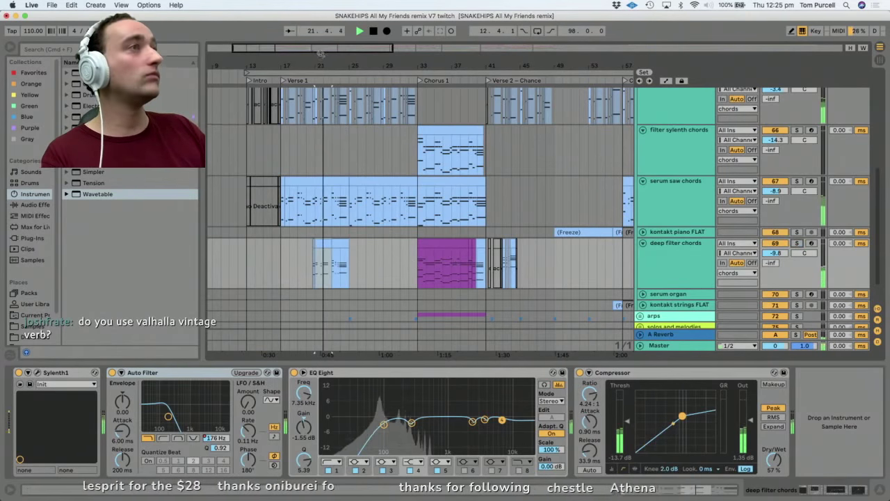
key("plus")
key("plus")
key("plus")
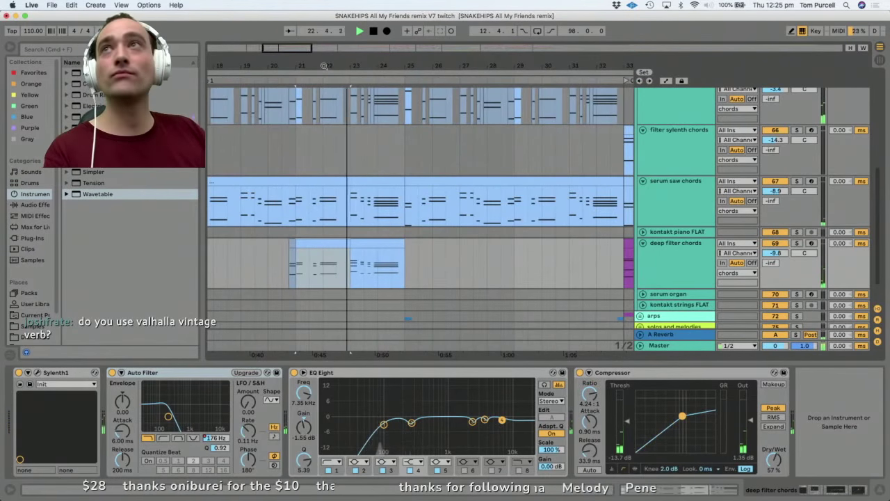
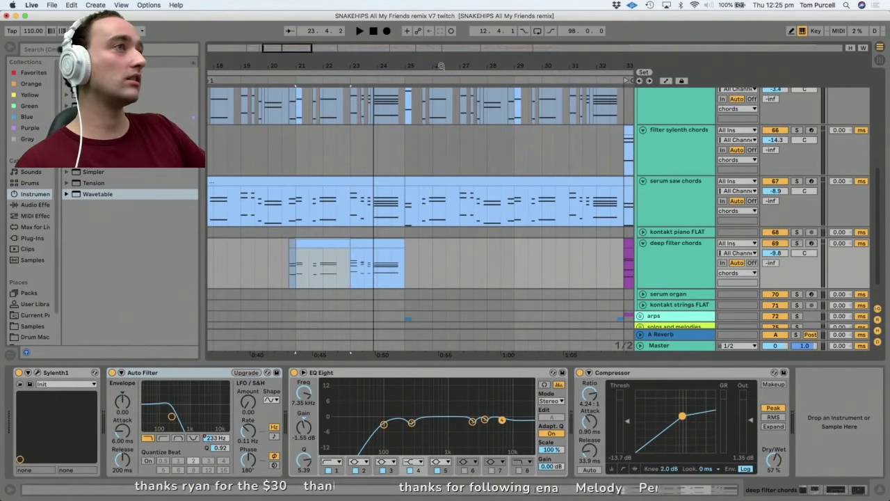
Show the kontakt piano FLAT track's devices and unfold the track to reveal its frozen clips.
scroll(415, 64, "down", 3)
scroll(415, 64, "down", 2)
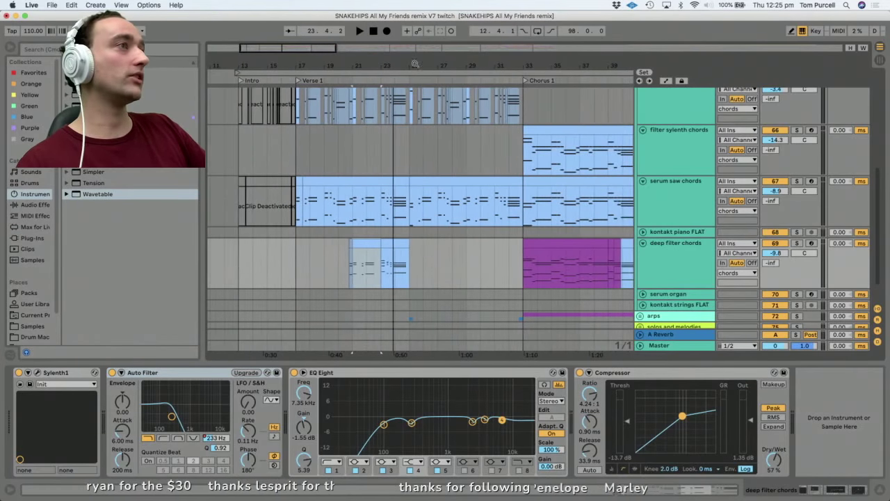
left_click(660, 251)
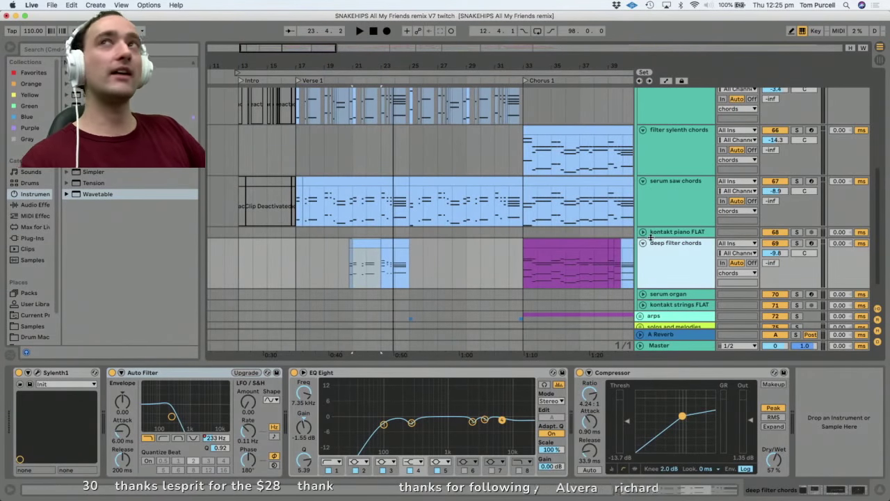
left_click(647, 233)
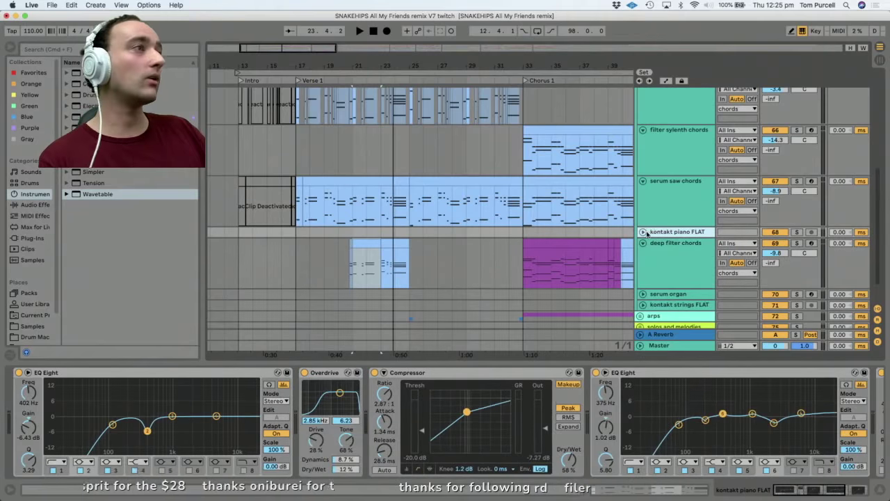
left_click(643, 233)
scroll(362, 62, "down", 5)
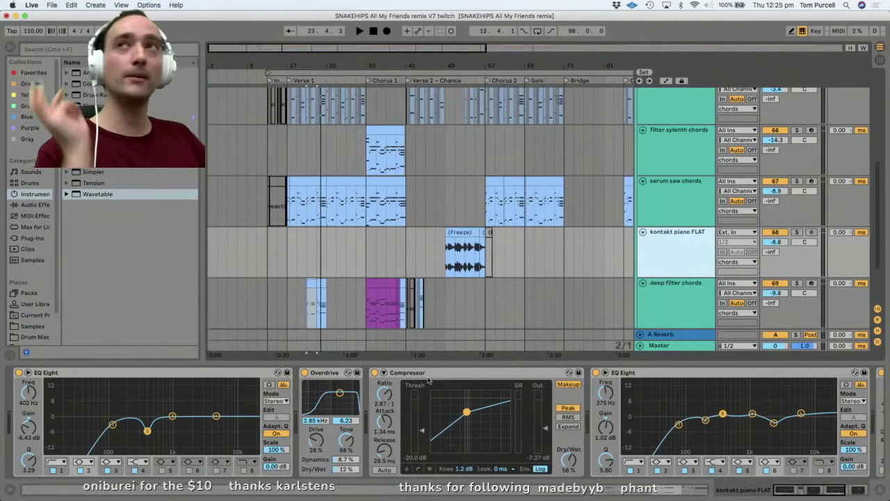
Inspect the chord clips from Chorus 1 to Verse 2, and unfold the serum organ track.
left_click(457, 231)
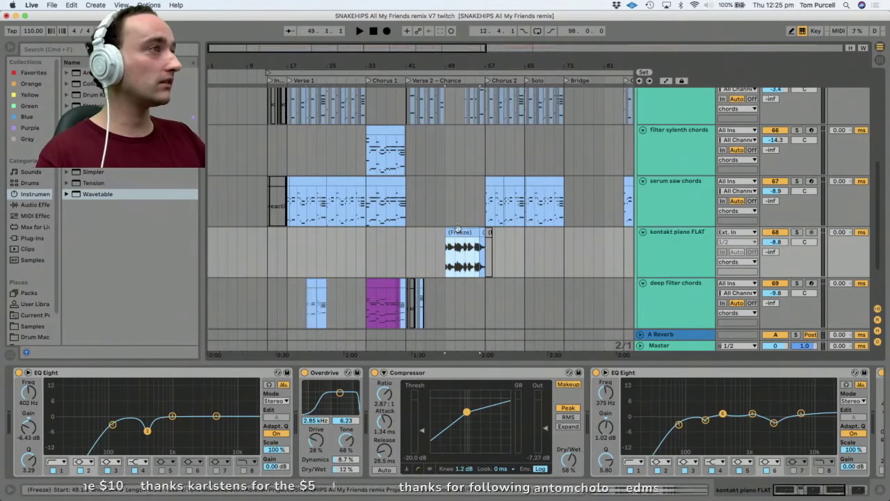
left_click(368, 221)
scroll(371, 249, "down", 2)
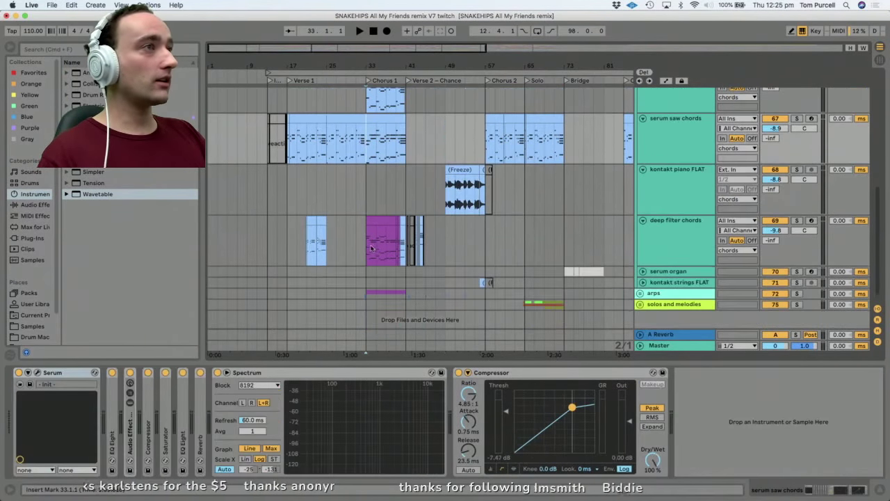
left_click(383, 241)
scroll(384, 242, "down", 1)
left_click(672, 262)
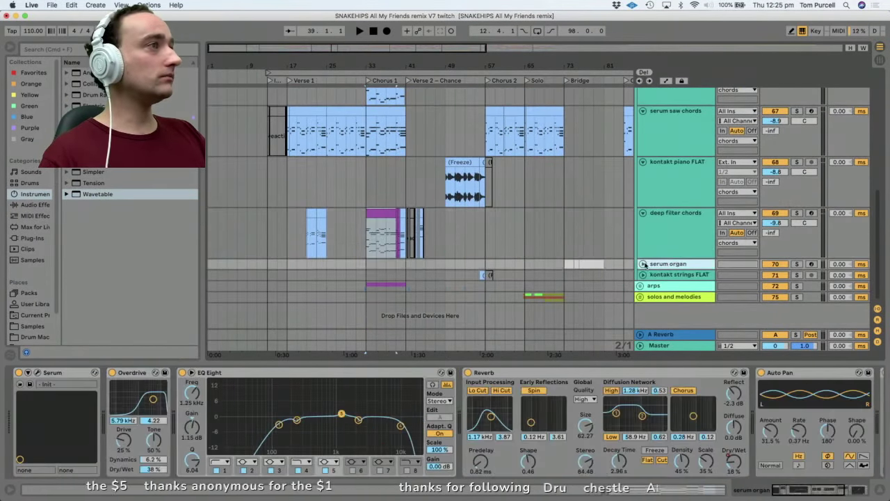
left_click(643, 264)
Solo kontakt piano FLAT, play its frozen clip from bar 49 while reviewing its effect chain, and stop playback.
left_click(464, 162)
scroll(766, 228, "up", 1)
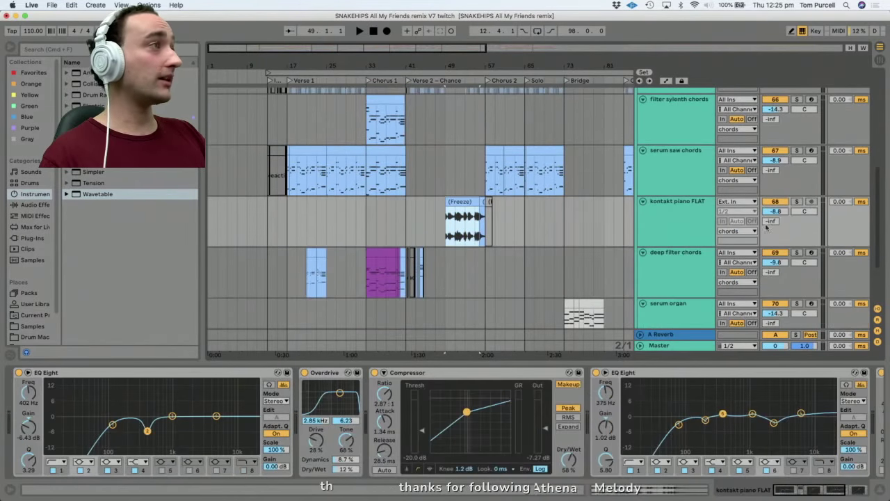
left_click(457, 203)
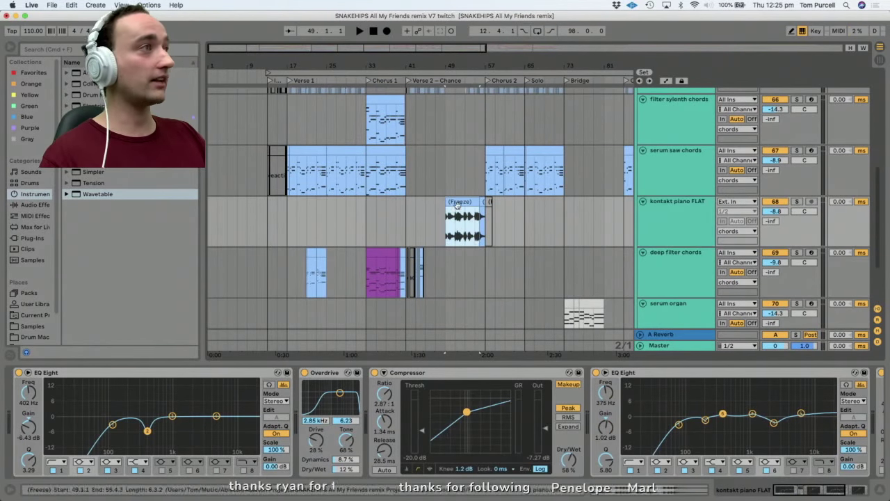
left_click(798, 201)
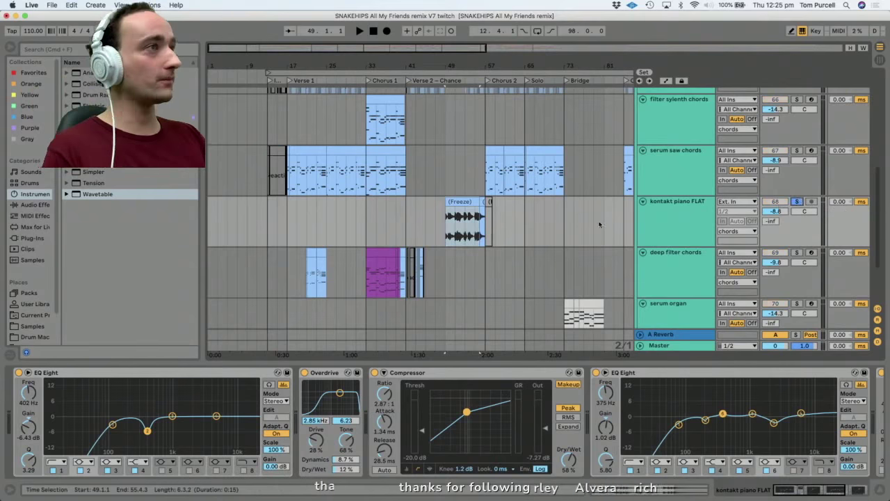
key("space")
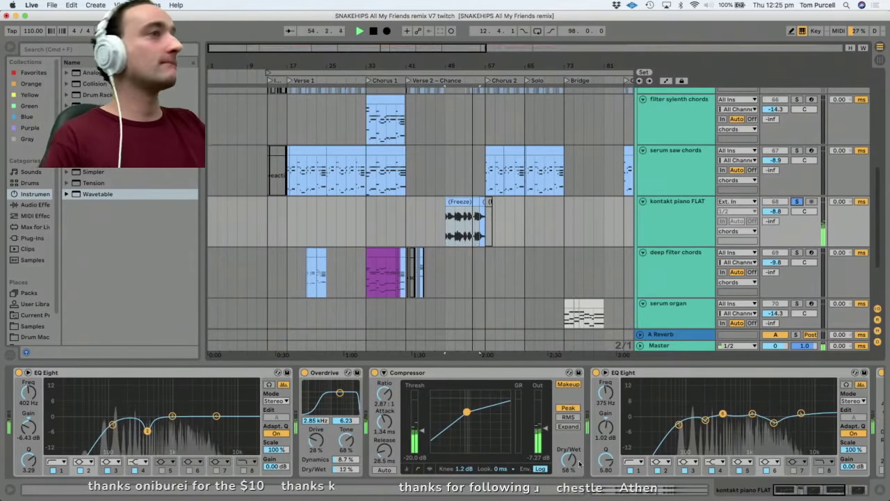
scroll(178, 396, "right", 3)
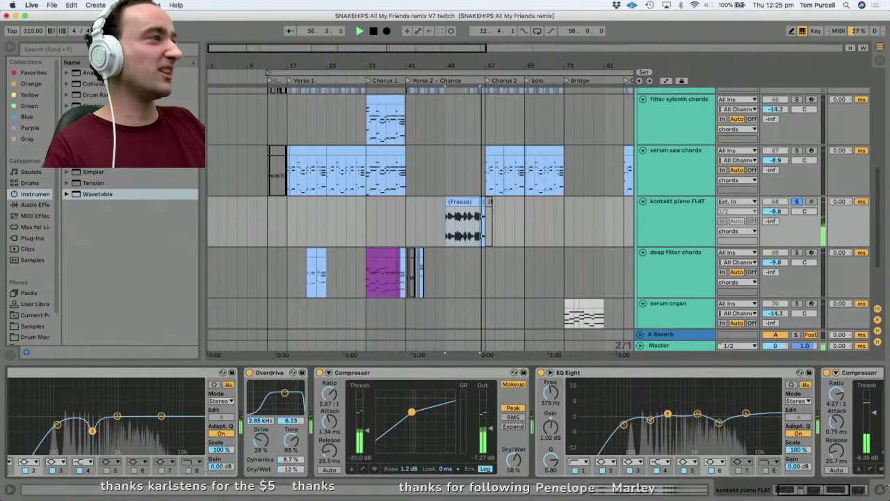
left_click_drag(824, 492, 843, 493)
key("space")
Solo the BASS group together with the chords group and play from bar 49.
scroll(679, 223, "up", 3)
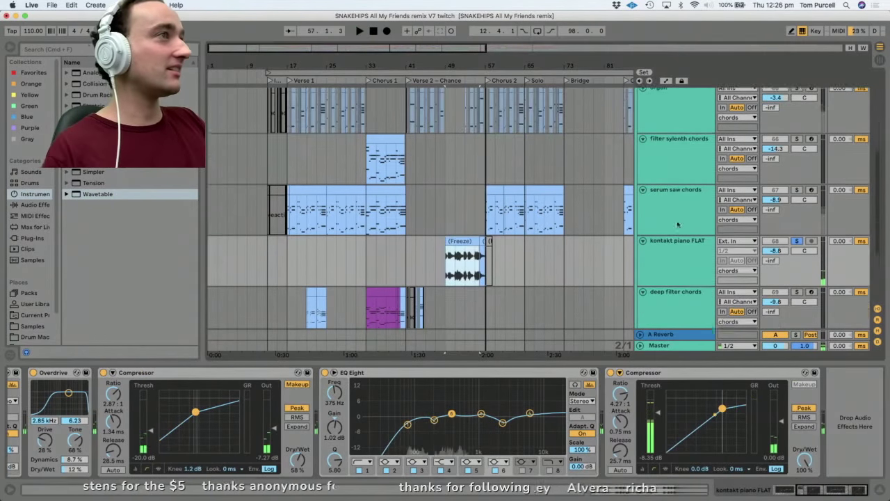
scroll(577, 223, "up", 2)
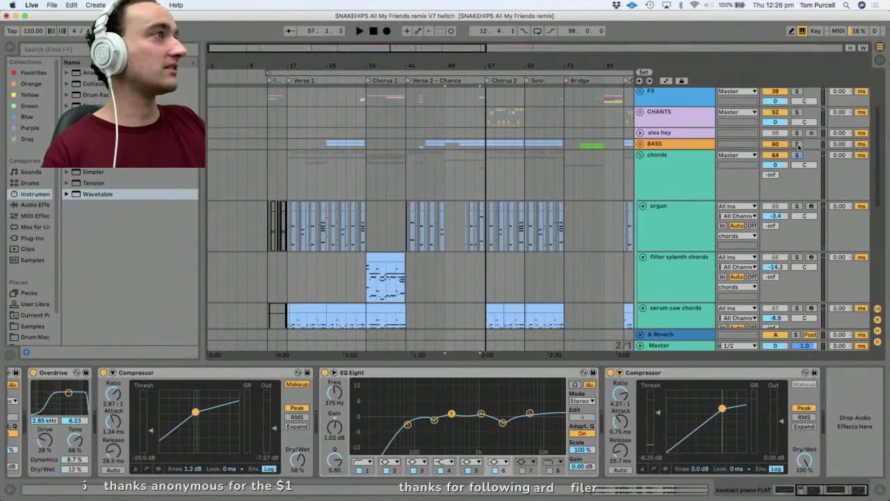
left_click(798, 144)
key("space")
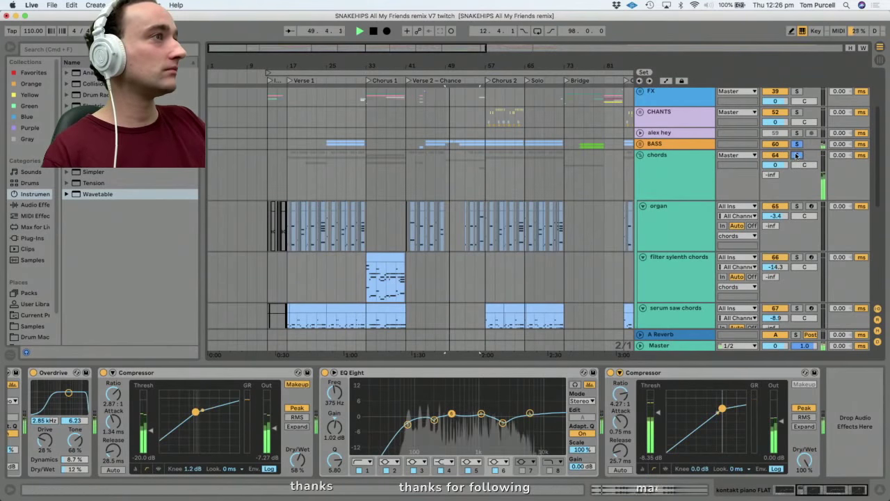
Turn off the kontakt piano FLAT solo during playback and select that track.
scroll(571, 240, "down", 6)
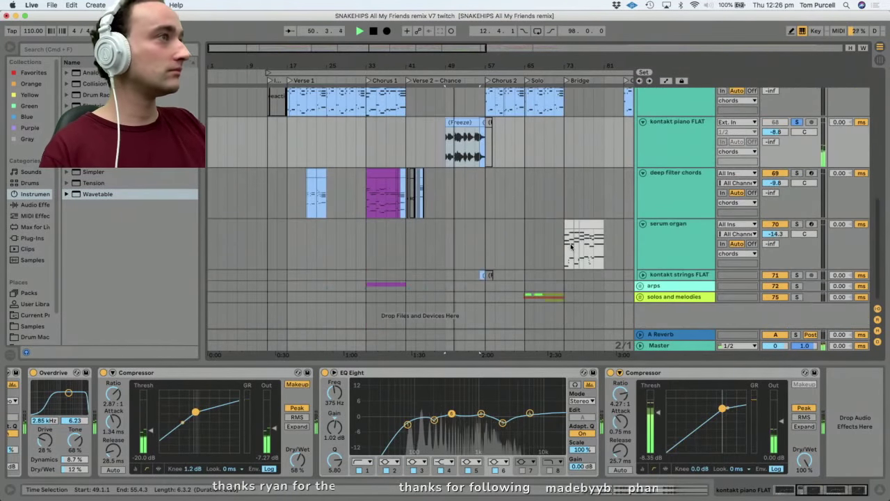
left_click(775, 122)
left_click(797, 122)
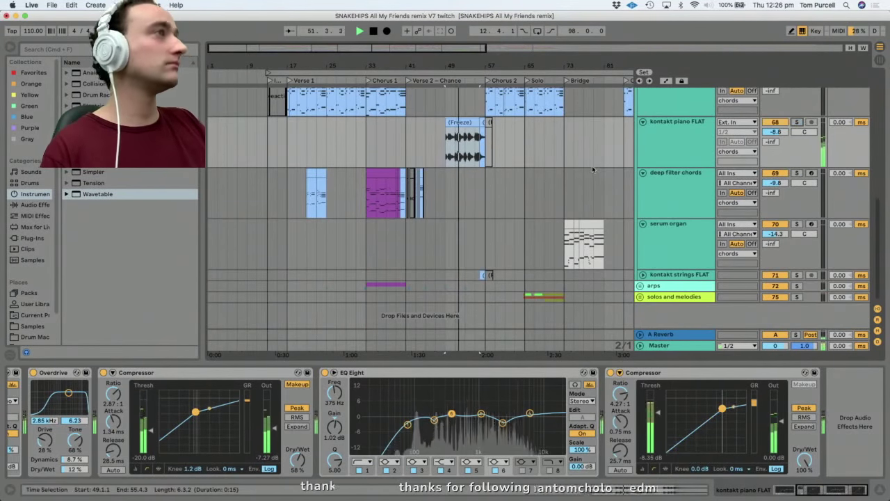
left_click(674, 194)
left_click(682, 157)
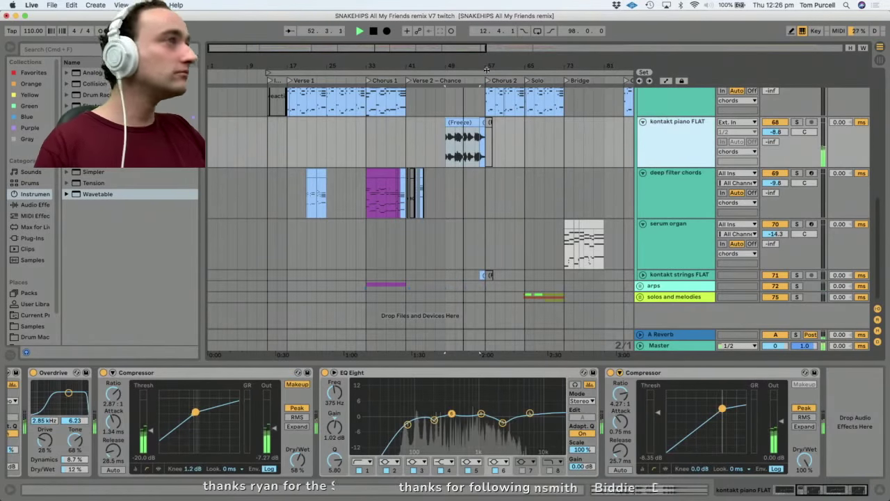
Listen to the chords and bass leading into Chorus 2, and stop playback.
left_click_drag(487, 70, 496, 155)
scroll(496, 155, "up", 5)
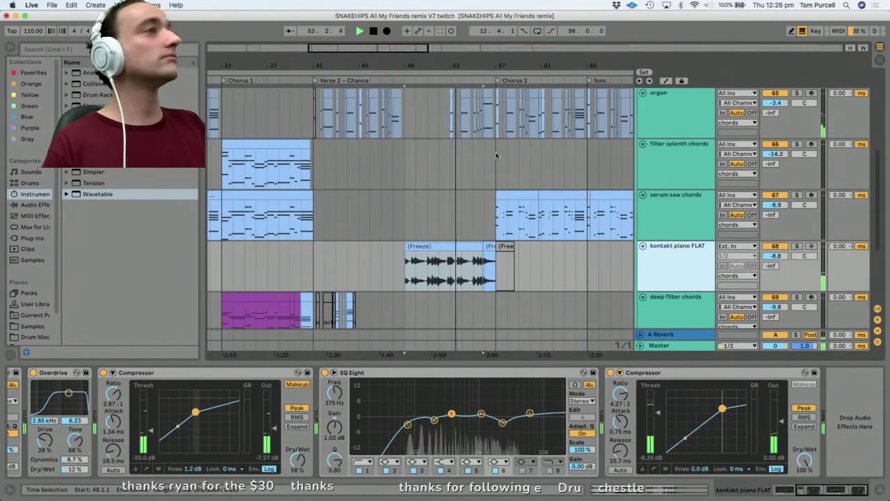
scroll(496, 155, "down", 1)
key("space")
Solo kontakt piano FLAT and play its short frozen clip just before Chorus 2, stopping at the chorus.
left_click(490, 228)
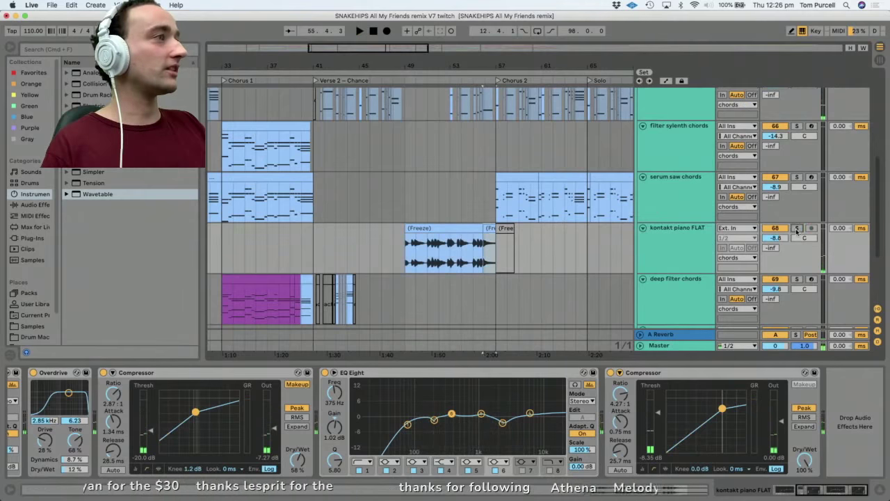
left_click(797, 228)
key("space")
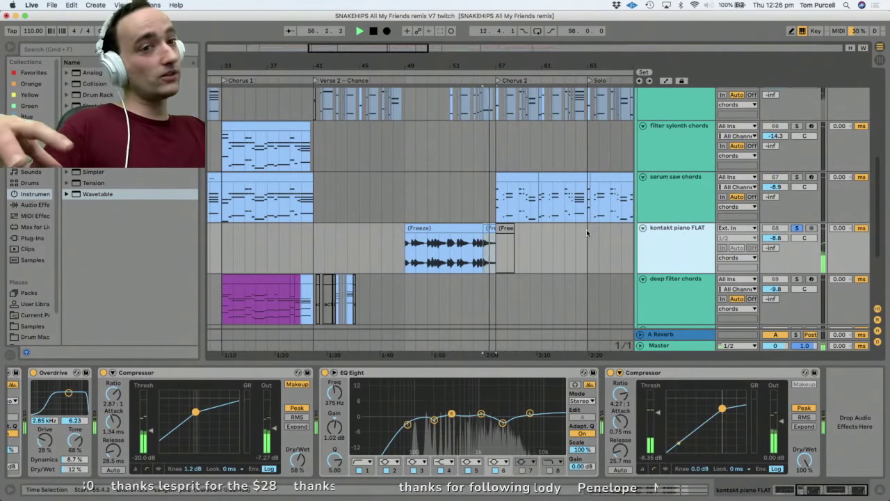
key("space")
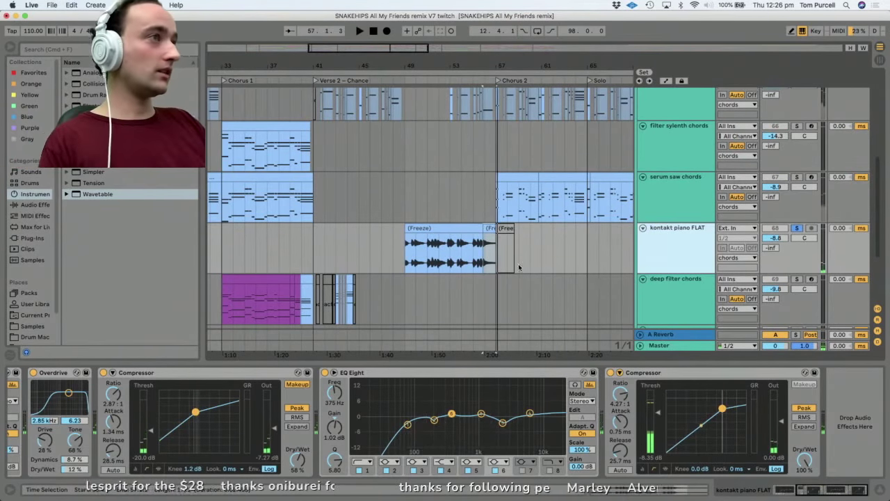
Solo the organ track and play its clip just before Chorus 2.
left_click(467, 238)
scroll(468, 142, "up", 3)
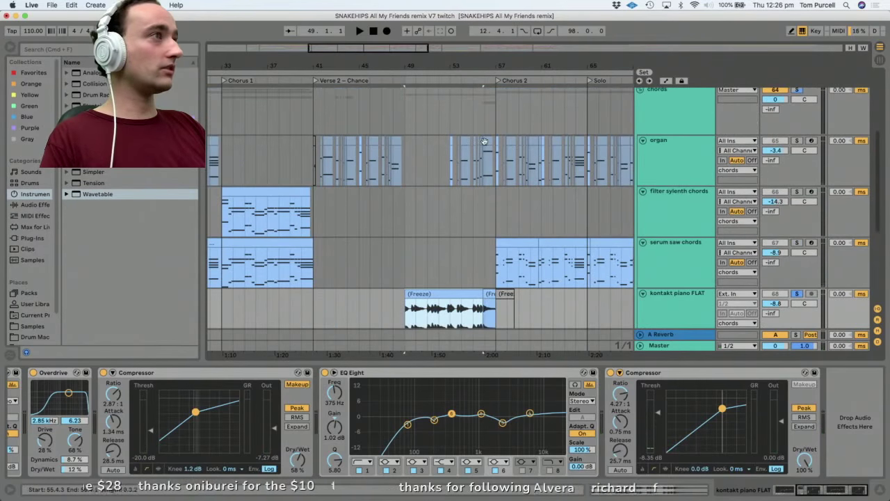
left_click(484, 141)
key("space")
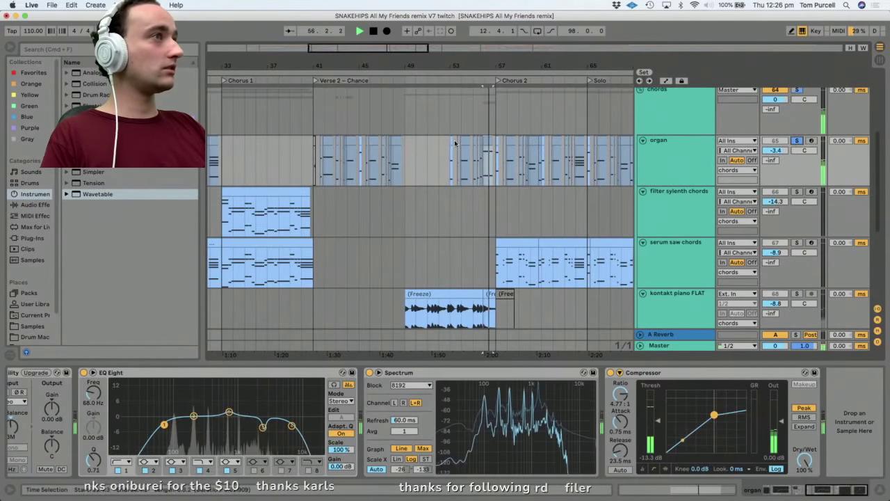
Play the organ part from bar 53, add kontakt piano FLAT to the solo, and select the organ track.
left_click(451, 139)
key("space")
left_click_drag(462, 54, 398, 101)
key("space")
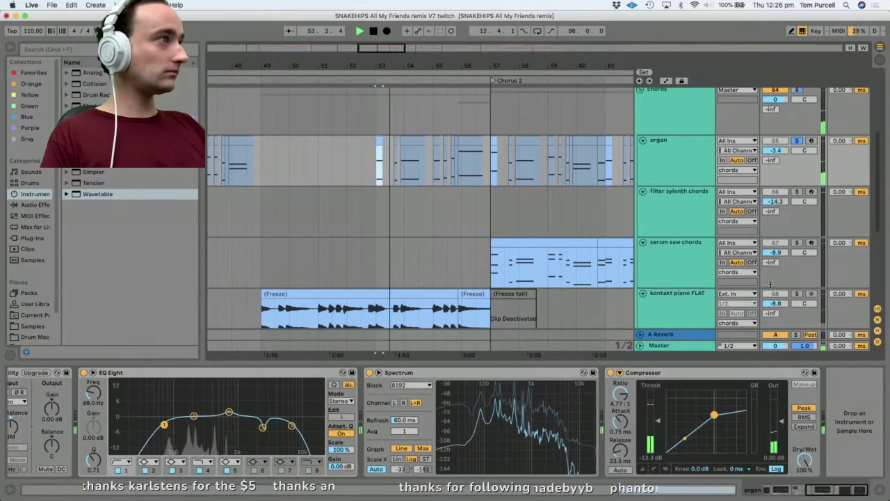
left_click(797, 293)
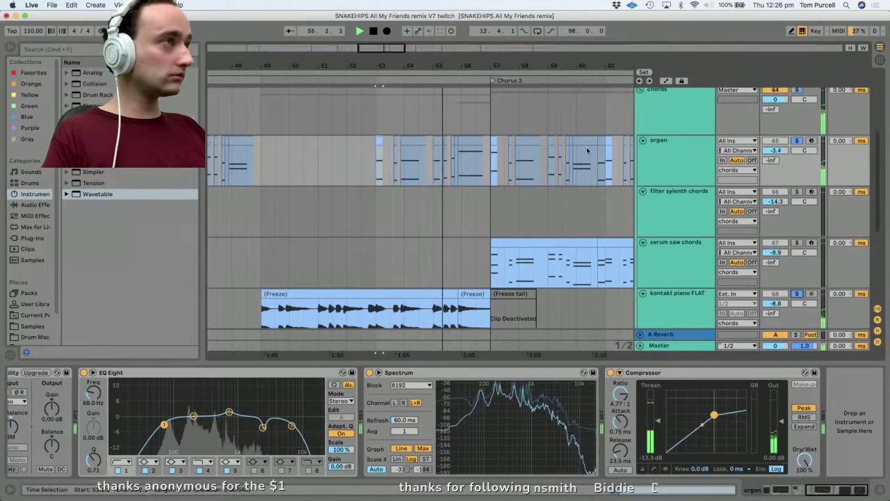
left_click(671, 151)
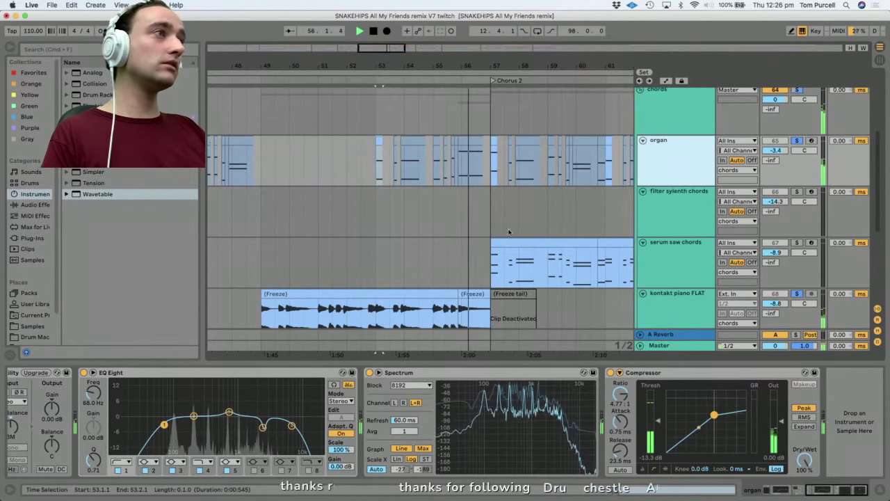
Stop playback and place the insert marker at bar 55 on the kontakt piano FLAT track.
left_click(549, 249)
key("space")
left_click_drag(487, 72, 487, 122)
left_click(362, 171)
scroll(362, 180, "down", 4)
left_click(362, 180)
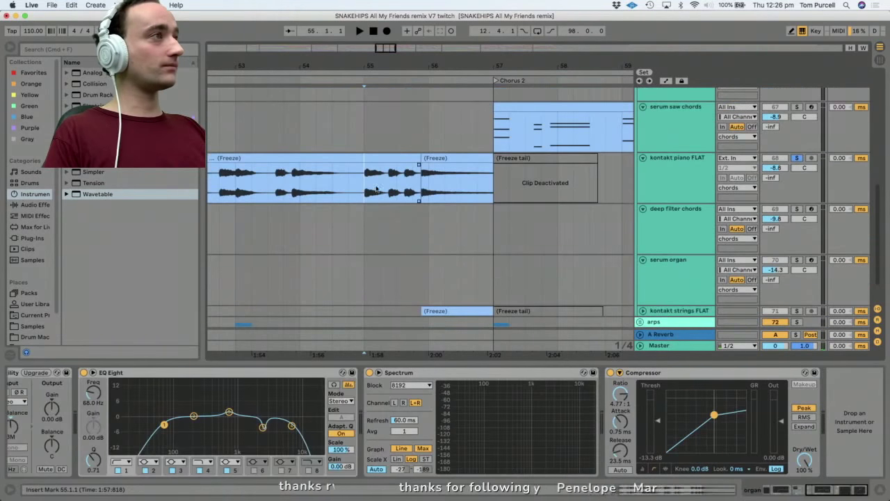
Unfold the kontakt strings FLAT track and solo it.
scroll(395, 235, "down", 1)
left_click(467, 273)
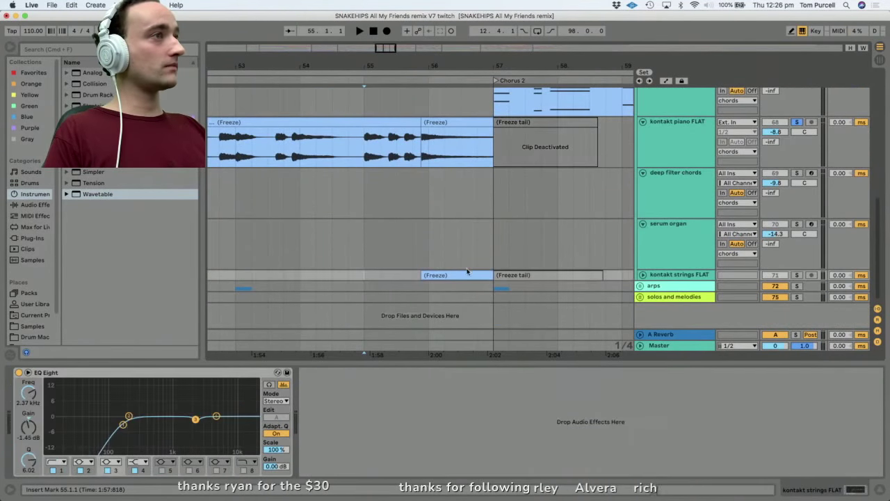
left_click(359, 236)
left_click(457, 276)
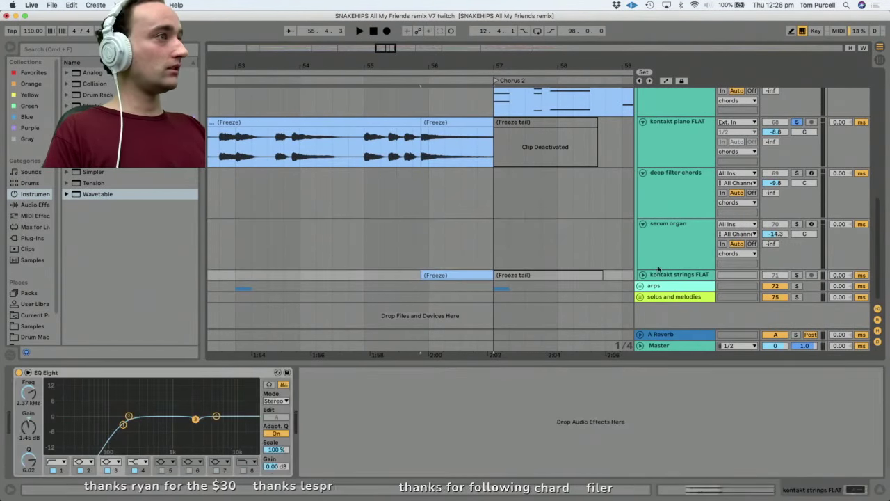
left_click(644, 276)
left_click(798, 276)
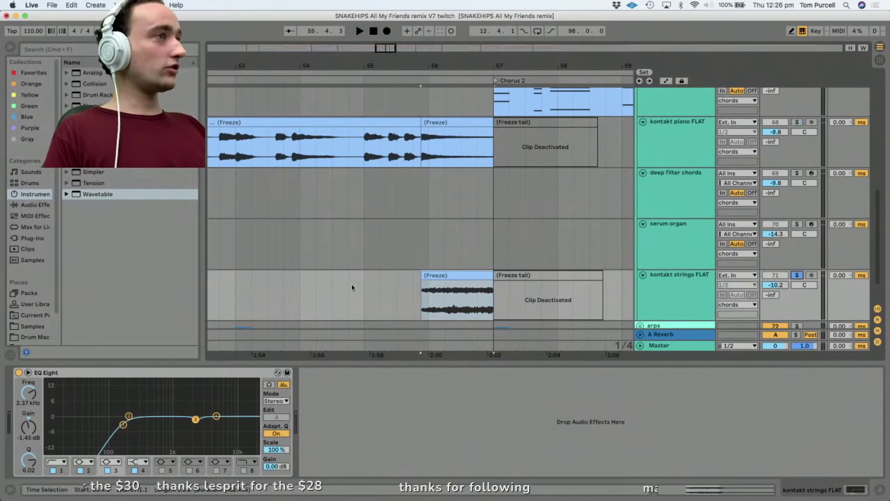
Select and play the frozen kontakt strings FLAT clip just before Chorus 2, and stop playback.
left_click(465, 275)
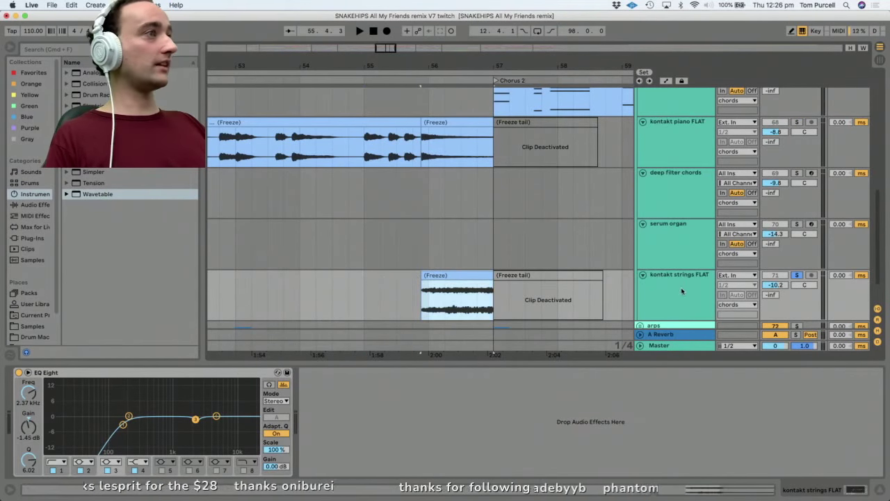
left_click(681, 288)
scroll(419, 230, "down", 3)
left_click(439, 235)
key("space")
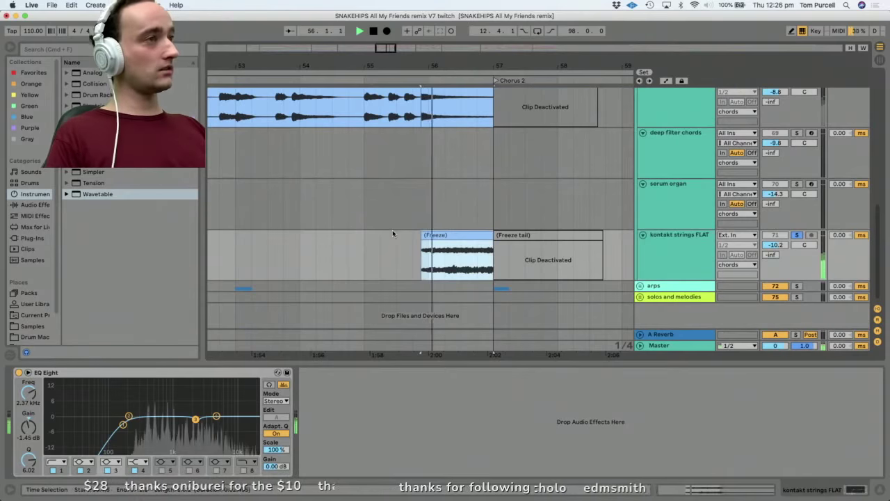
key("space")
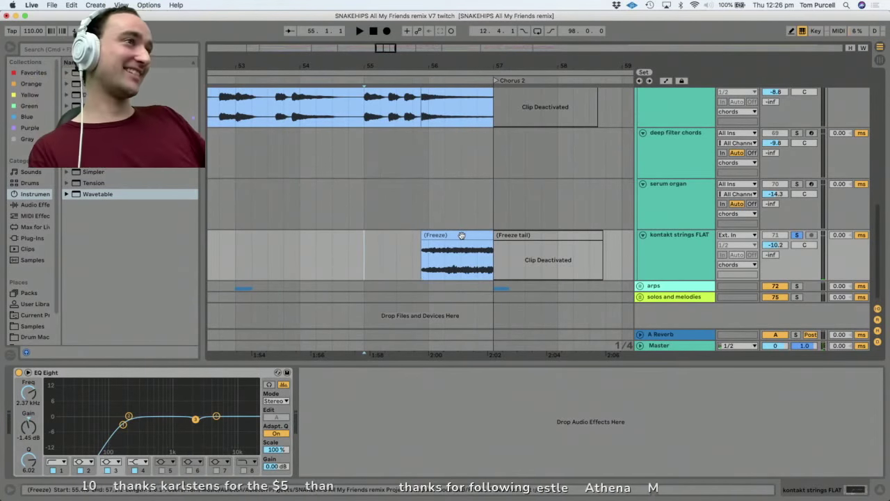
Play from bar 55 with kontakt piano FLAT added to the strings solo, stopping at Chorus 2.
key("space")
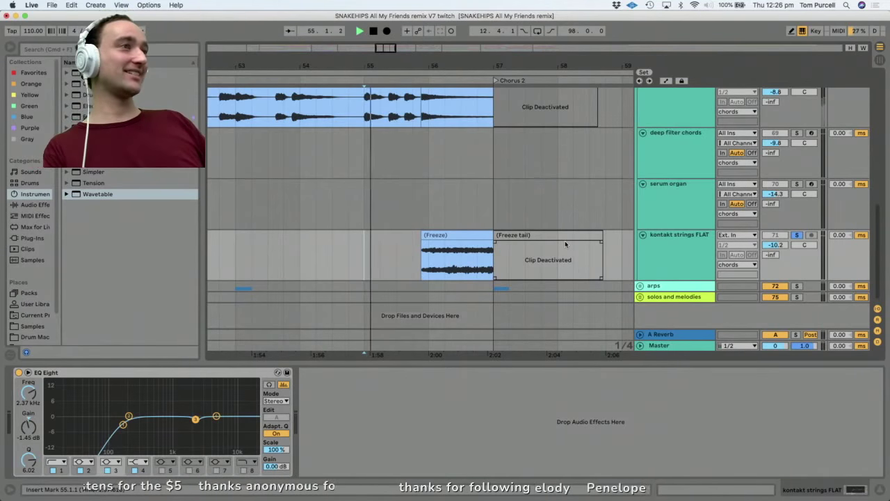
scroll(779, 121, "up", 2)
left_click(800, 125)
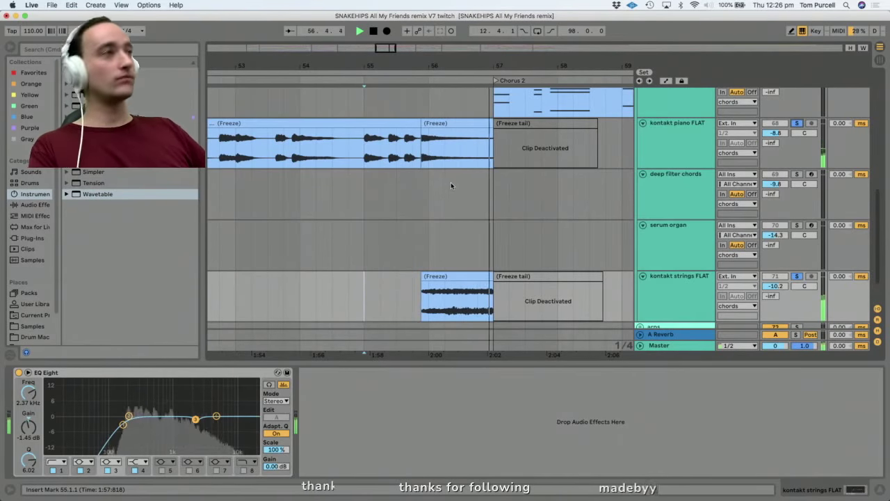
key("space")
key("minus")
scroll(485, 104, "down", 2)
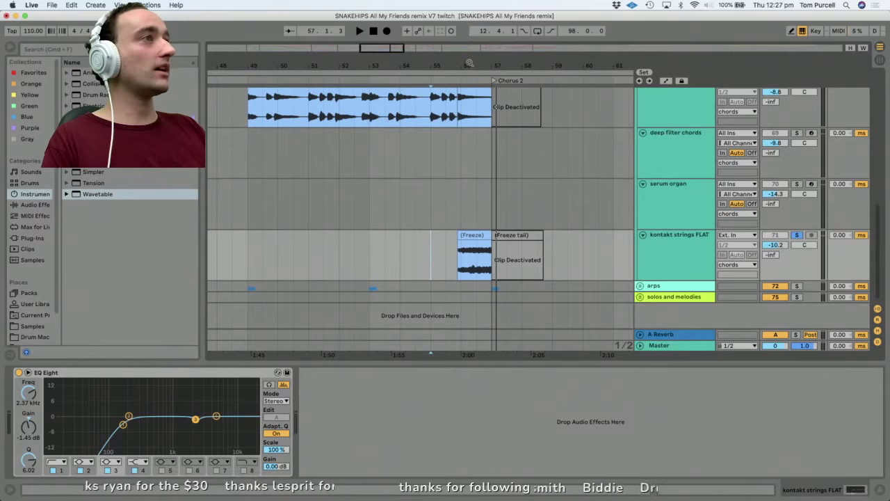
Solo the serum saw chords track and play it from bar 59 in Chorus 2.
left_click_drag(470, 63, 489, 15)
scroll(489, 151, "up", 3)
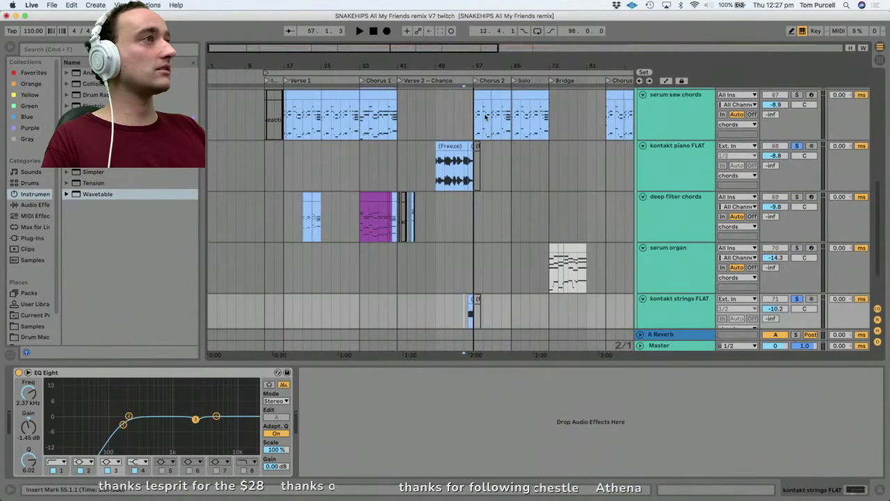
scroll(486, 117, "up", 1)
left_click(491, 106)
key("space")
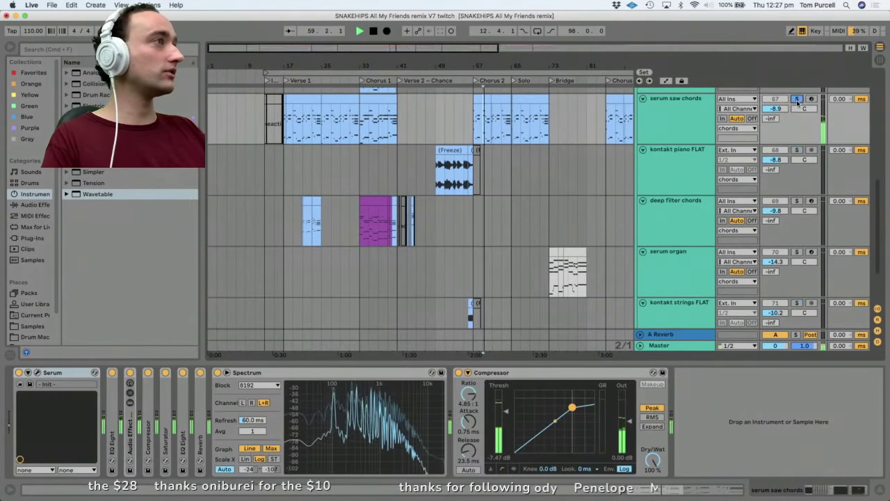
Clear the solo, listen to Chorus 2 with all tracks while reviewing the chord tracks, and stop playback.
scroll(628, 139, "up", 3)
scroll(624, 190, "down", 6)
scroll(625, 190, "up", 9)
scroll(624, 194, "up", 2)
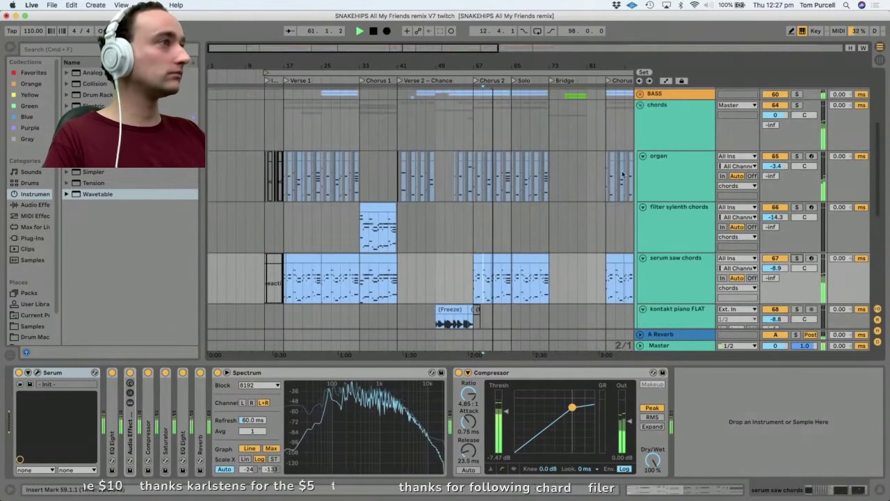
scroll(625, 193, "down", 5)
key("space")
Solo the serum organ track and play its clip from the start of the Bridge.
left_click(677, 310)
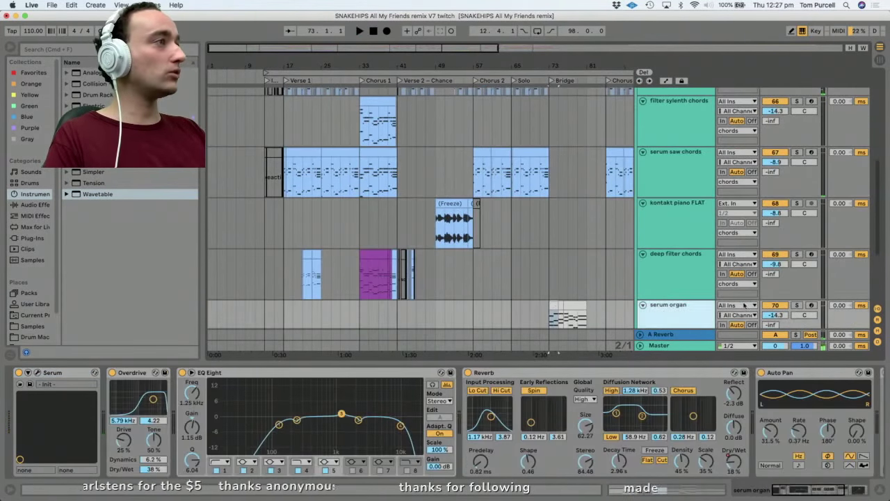
left_click(796, 305)
key("space")
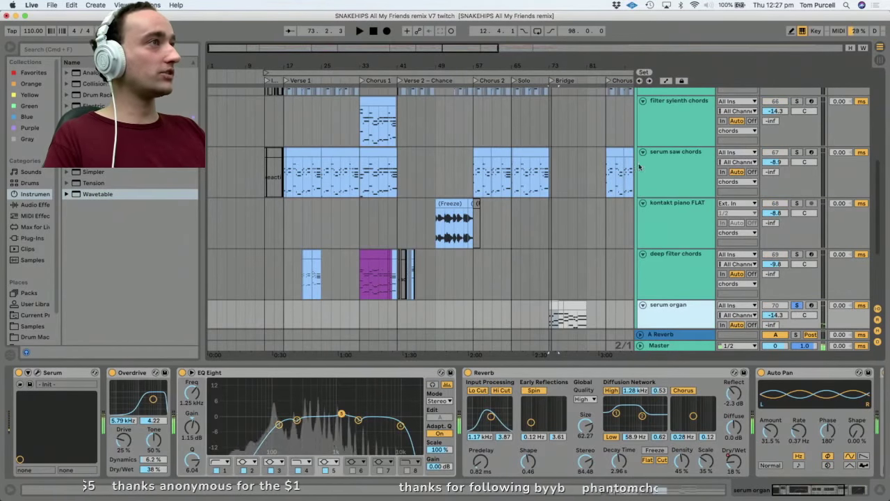
Compare the organ track around the Bridge with the serum organ clip, and select the clip's opening at bar 73.
scroll(668, 142, "up", 4)
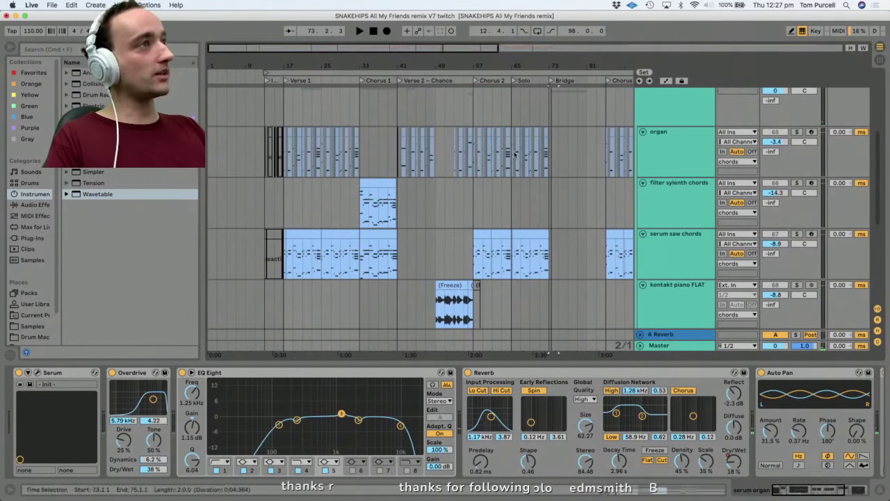
left_click_drag(572, 144, 504, 147)
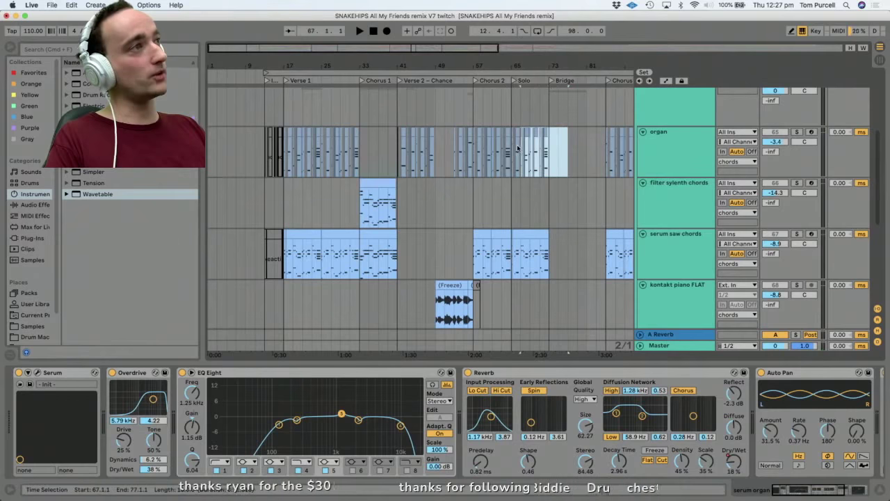
scroll(518, 230, "down", 4)
left_click(526, 320)
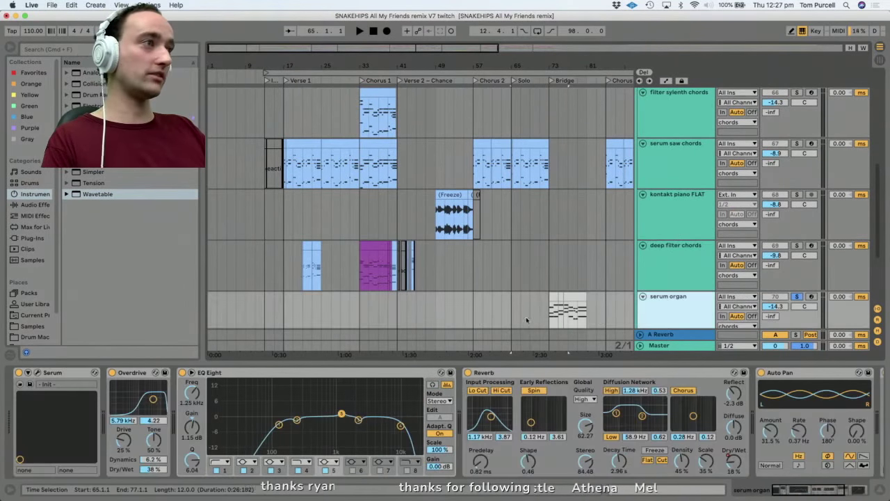
left_click(551, 296)
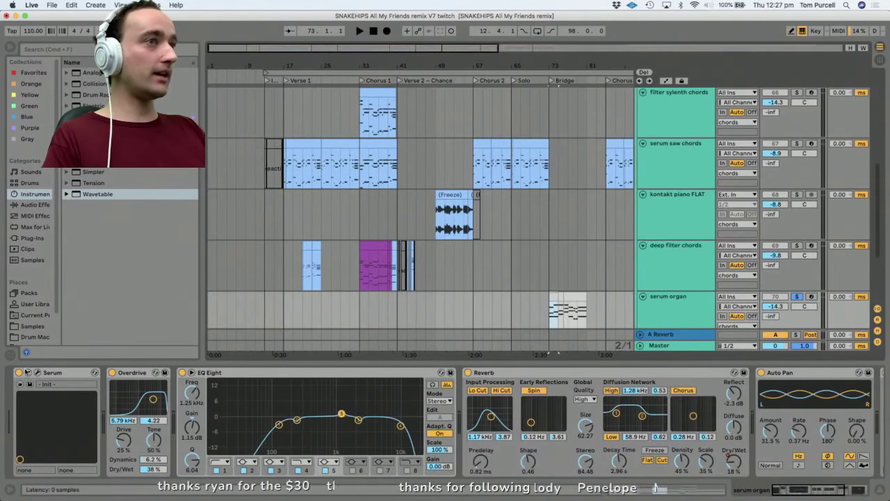
Inspect oscillator A's waveform in the serum organ's Serum table editor, and briefly play the Bridge part.
key("super+alt+p")
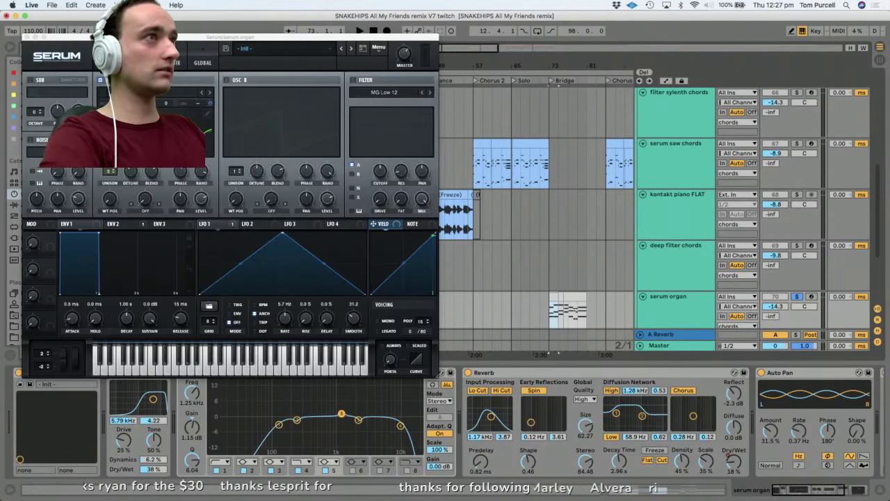
left_click_drag(197, 37, 314, 42)
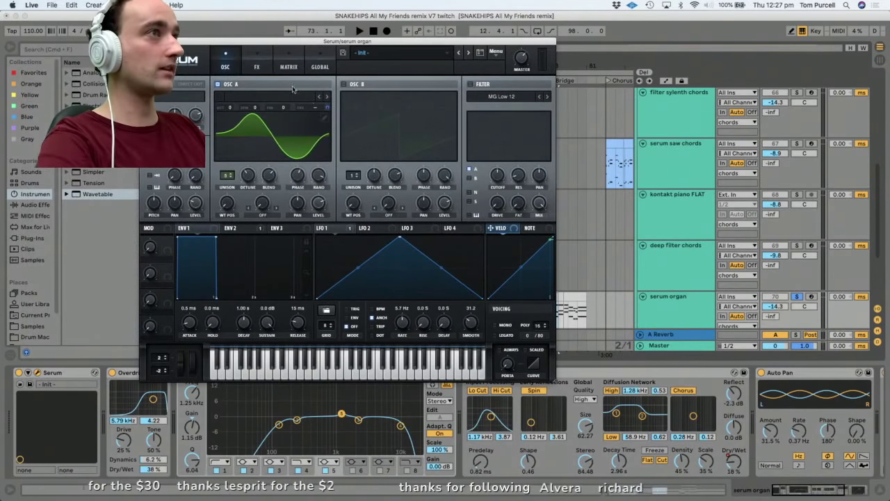
left_click(268, 120)
left_click(324, 119)
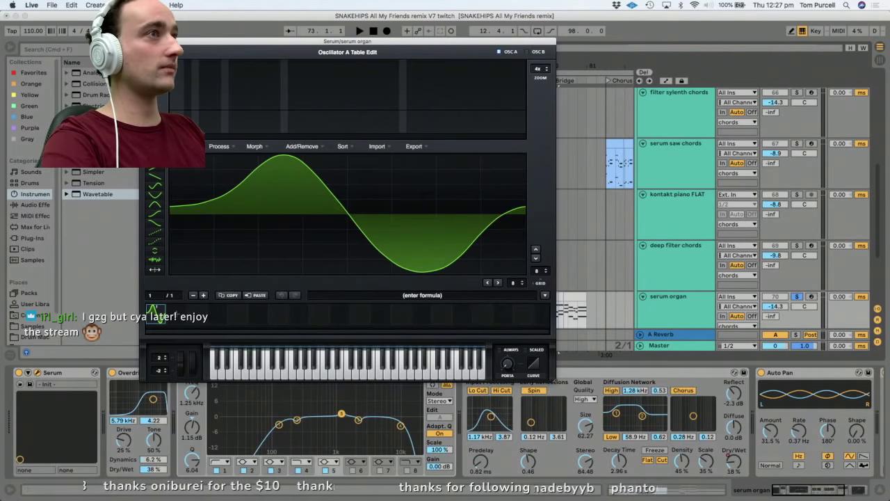
left_click(154, 52)
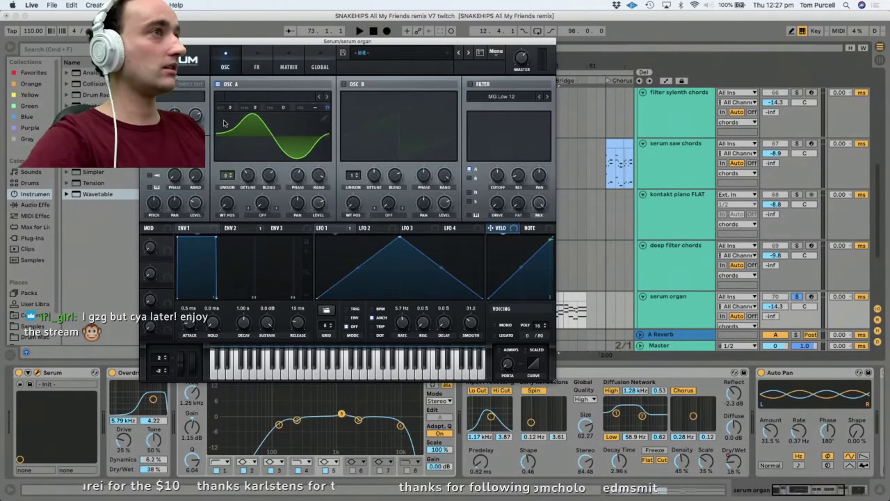
key("space")
key("space")
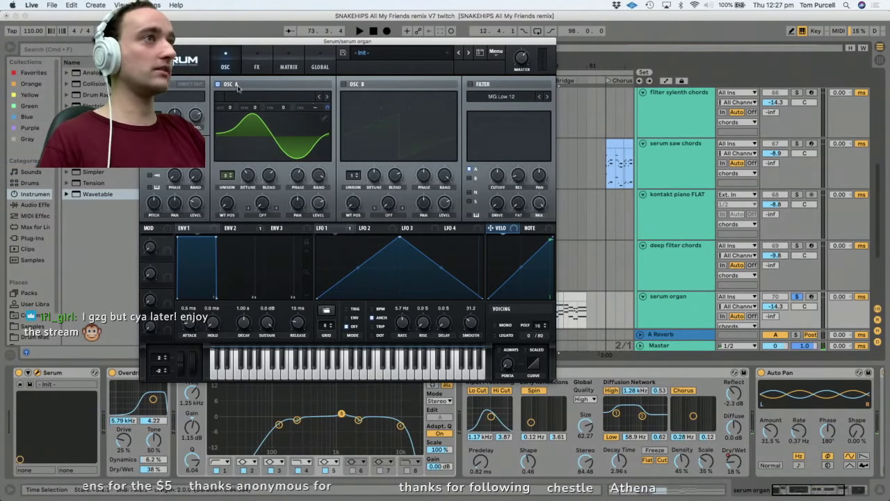
Enlarge the Serum window, review its Hyper/Dimension and Chorus effects, and return to the oscillator page.
left_click_drag(183, 43, 296, 25)
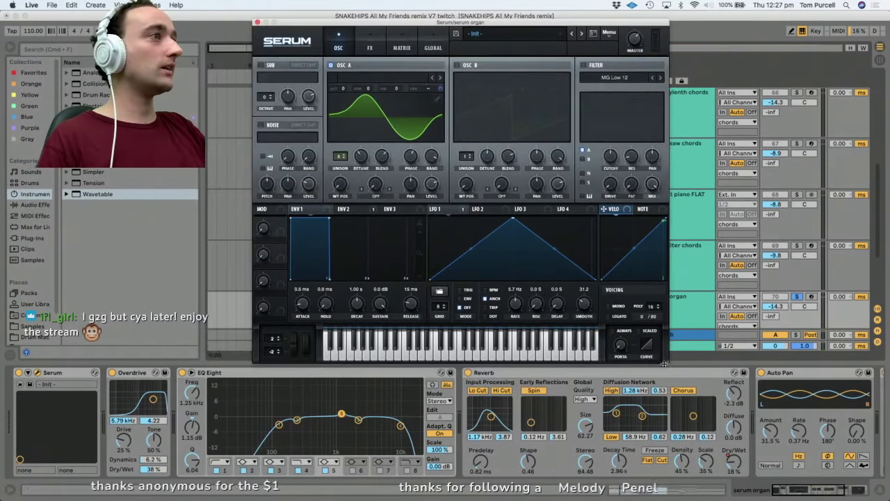
left_click(691, 391)
left_click_drag(663, 363, 798, 466)
left_click(407, 56)
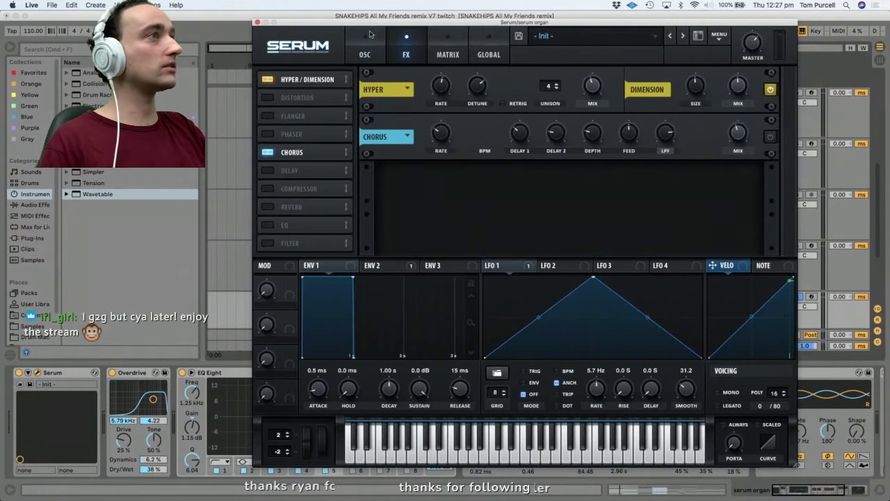
left_click(365, 54)
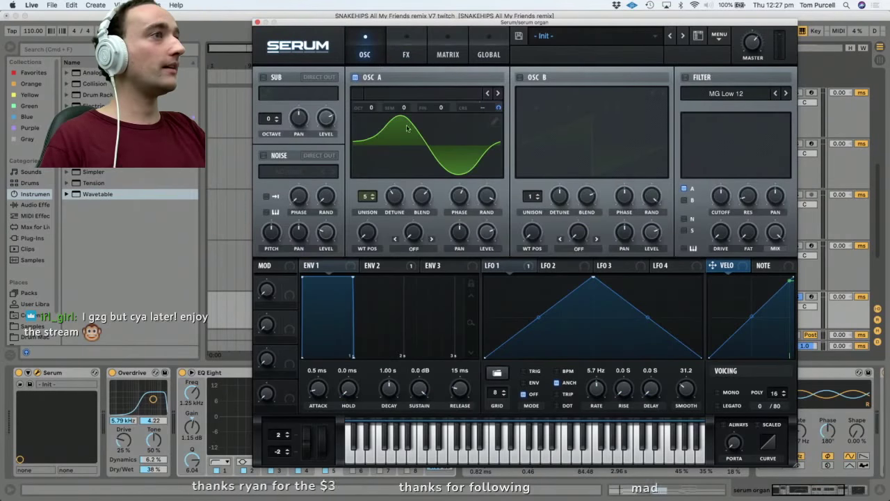
Play the serum organ part from the Bridge, review Serum's modulation matrix and oscillators, and close the plug-in.
left_click(258, 24)
key("space")
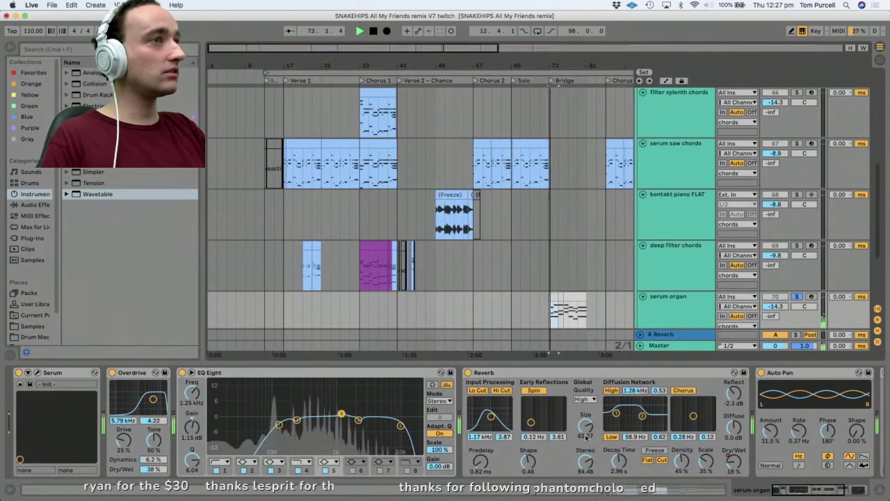
left_click(37, 374)
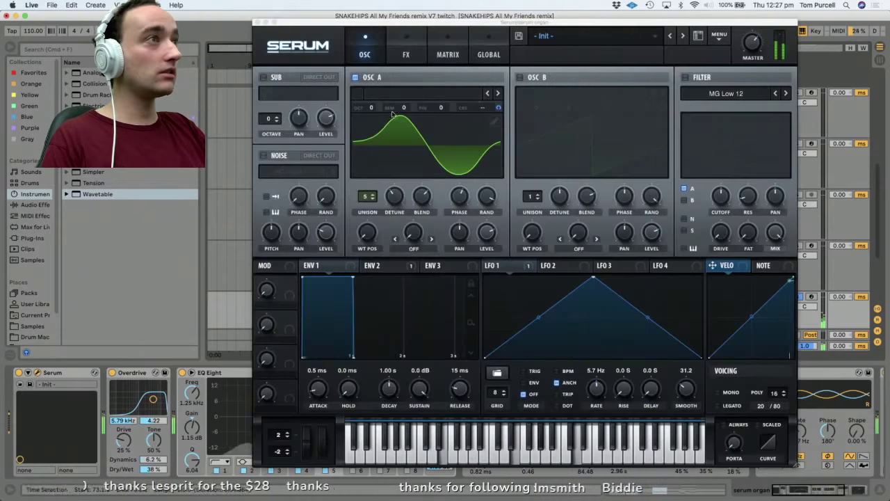
left_click(447, 54)
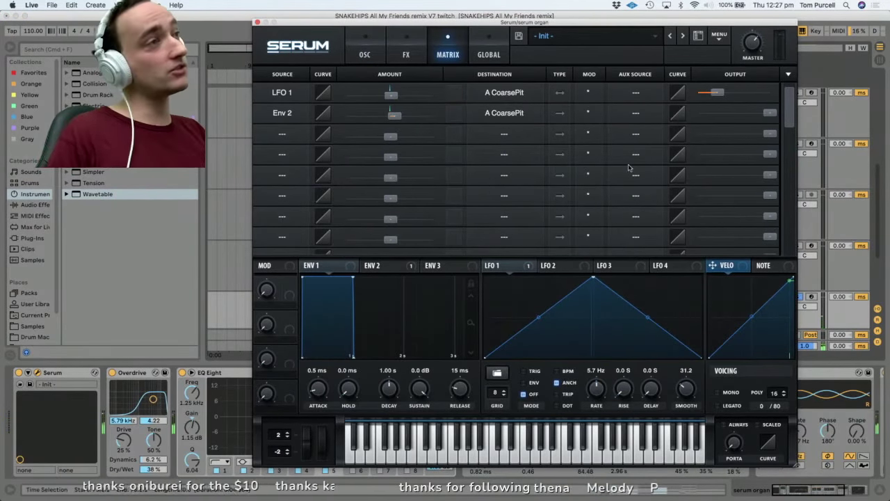
left_click(366, 54)
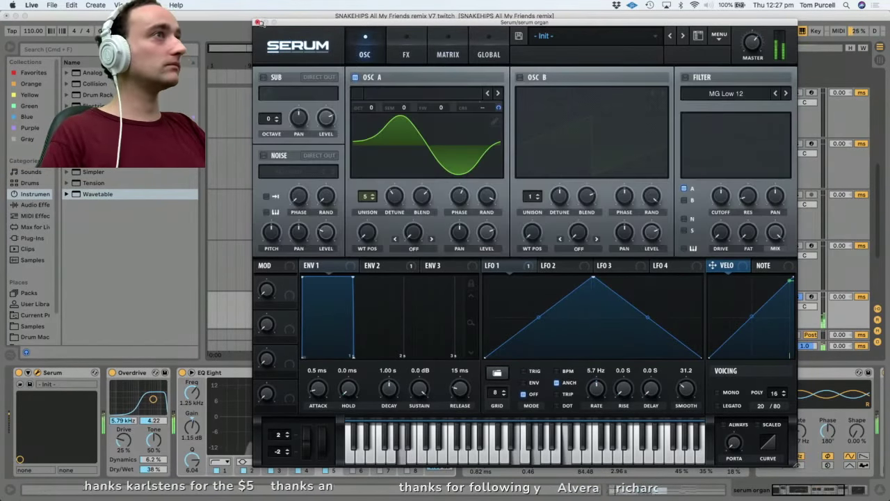
left_click(257, 22)
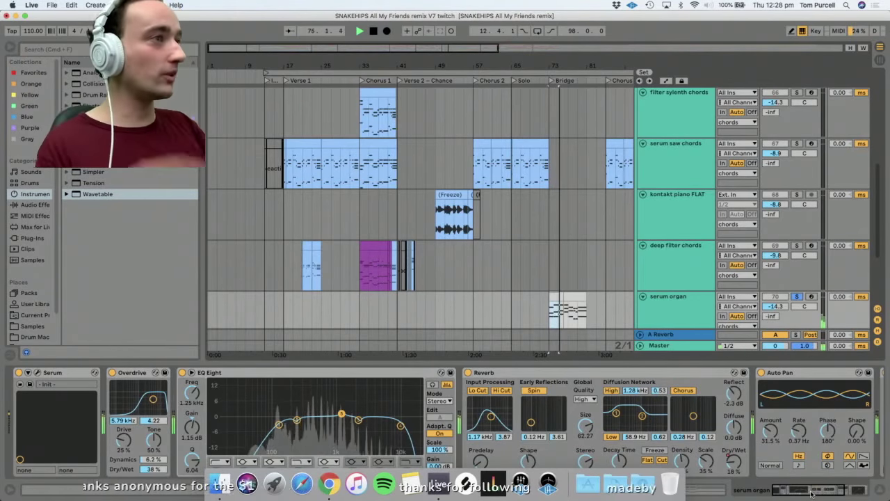
Examine the serum organ's effects chain from Overdrive to Compressor during playback, and stop playback.
left_click_drag(811, 494, 826, 493)
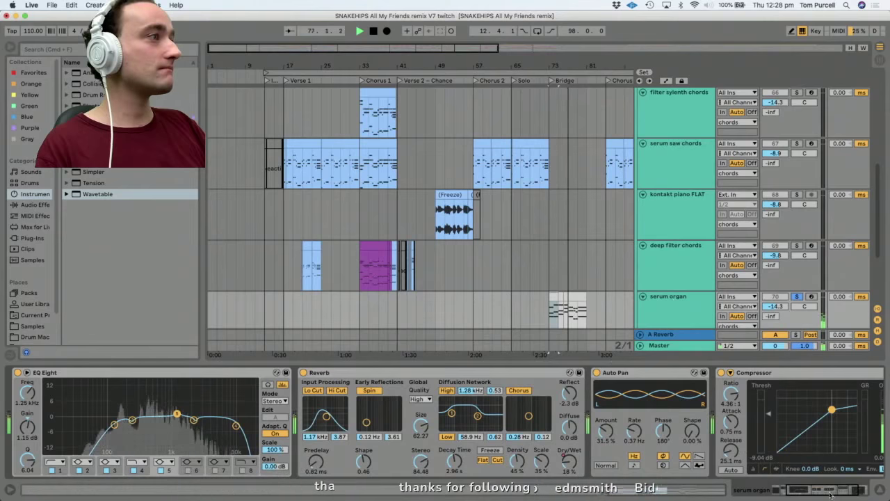
scroll(840, 490, "right", 3)
scroll(840, 489, "left", 6)
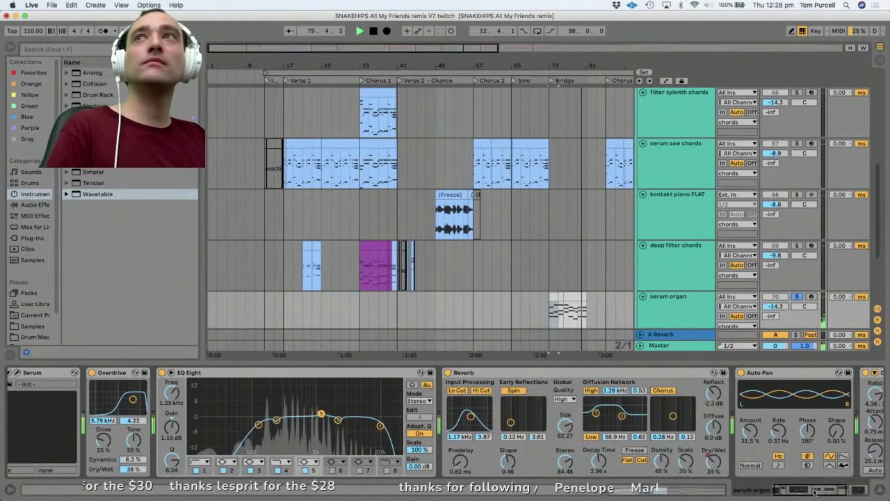
key("space")
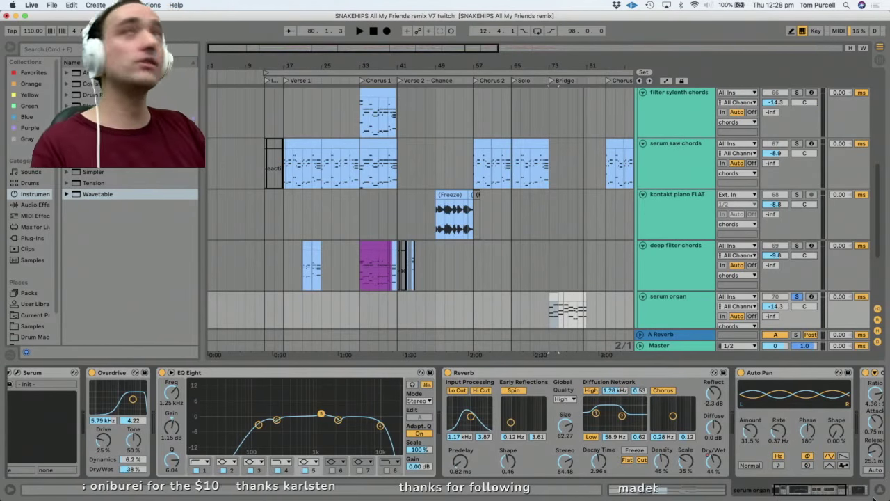
Unfold the BASS group, solo it, and play the bass part from the Verse 2 - Chance section.
scroll(614, 165, "up", 10)
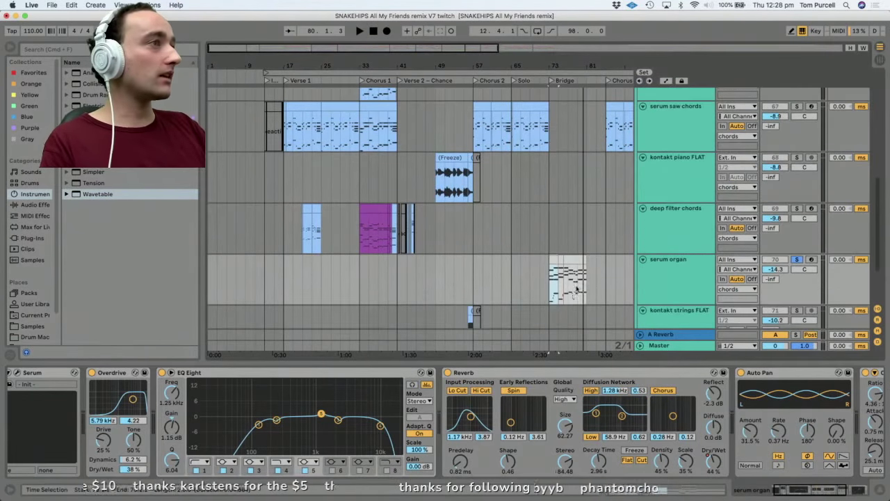
left_click(567, 205)
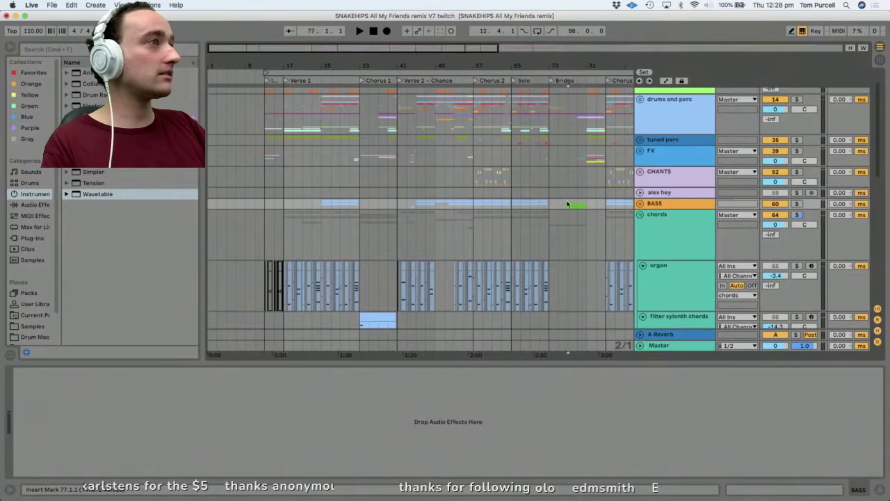
left_click(641, 204)
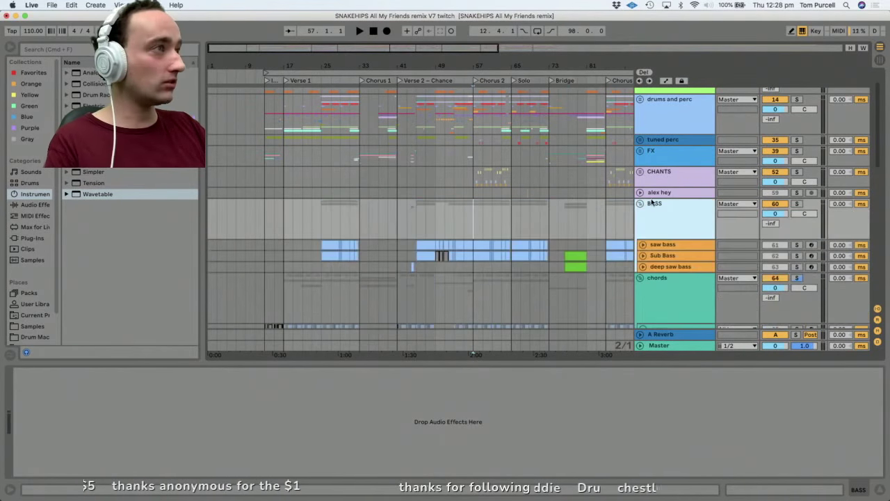
left_click(798, 204)
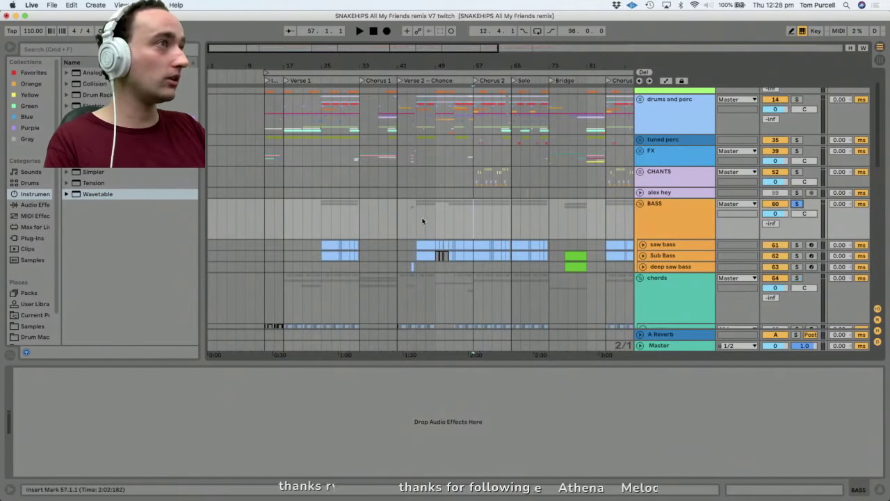
left_click(650, 209)
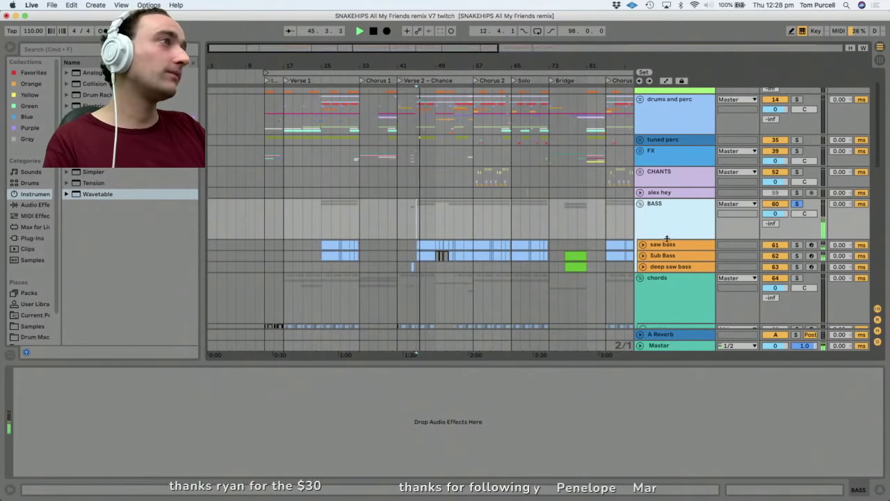
Expand the saw bass, Sub Bass and deep saw bass tracks during playback to show their clips and devices.
left_click(669, 244)
left_click(667, 256)
left_click(661, 225)
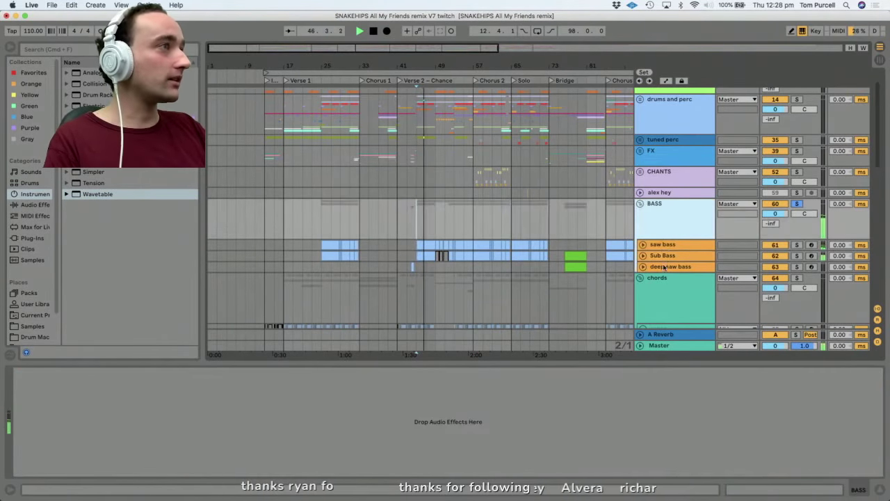
left_click(654, 266)
left_click(643, 266)
left_click(643, 255)
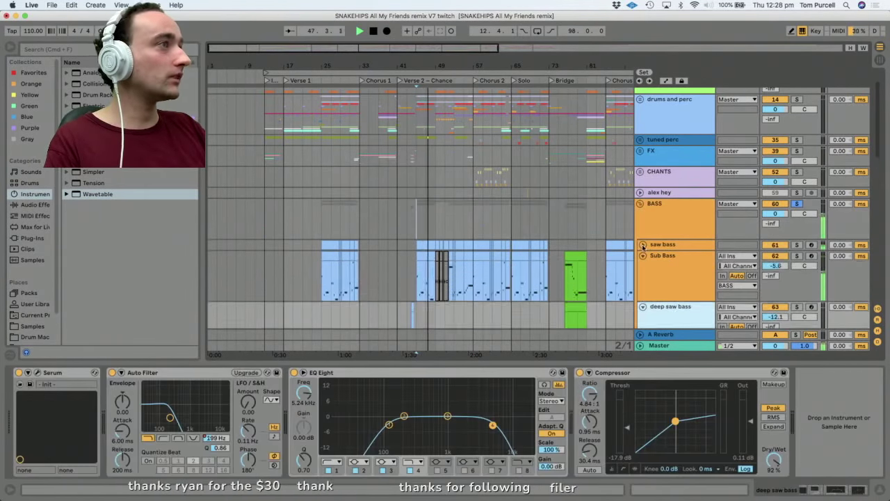
left_click(643, 244)
left_click(657, 233)
scroll(657, 233, "down", 3)
left_click(686, 278)
left_click(674, 162)
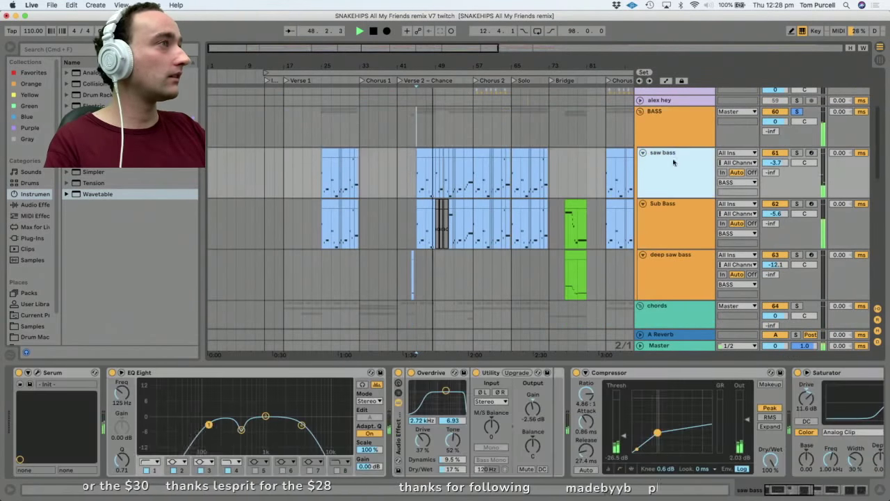
Zoom in on Verse 2, select the first Sub Bass clip there, and play it with the Sub Bass track soloed.
left_click(661, 128)
left_click_drag(442, 61, 445, 167)
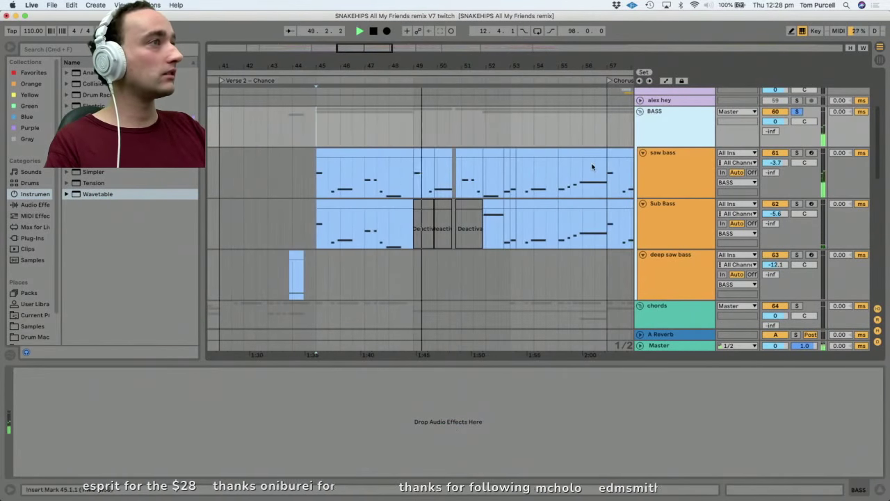
left_click(324, 226)
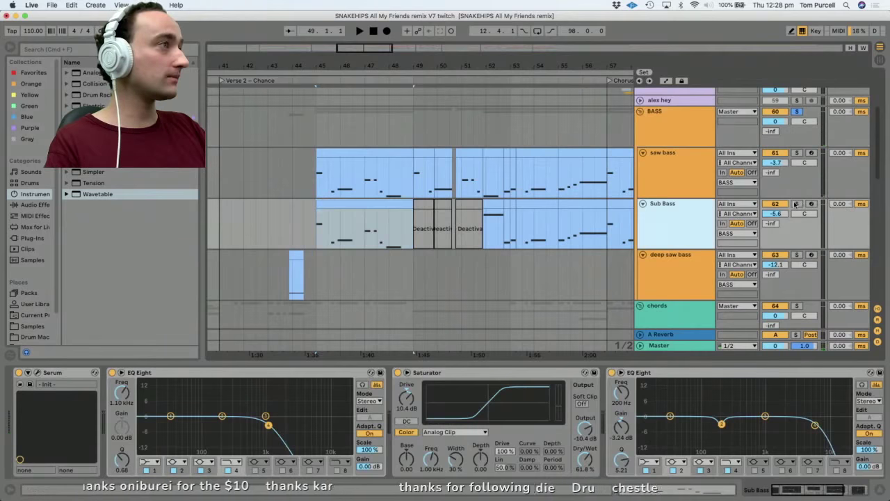
left_click(798, 203)
key("space")
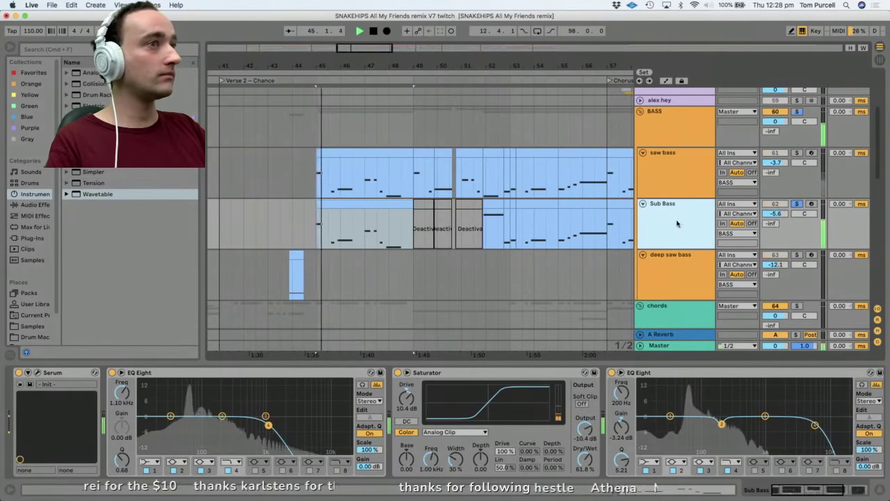
Open the Sub Bass's Serum, inspect oscillator A's waveform and harmonics in the table editor, and return to the oscillator page.
left_click(36, 374)
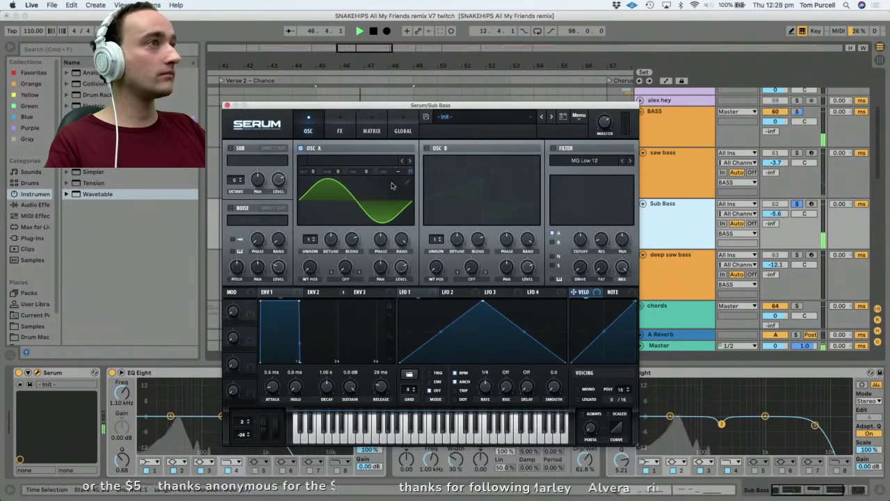
left_click(406, 182)
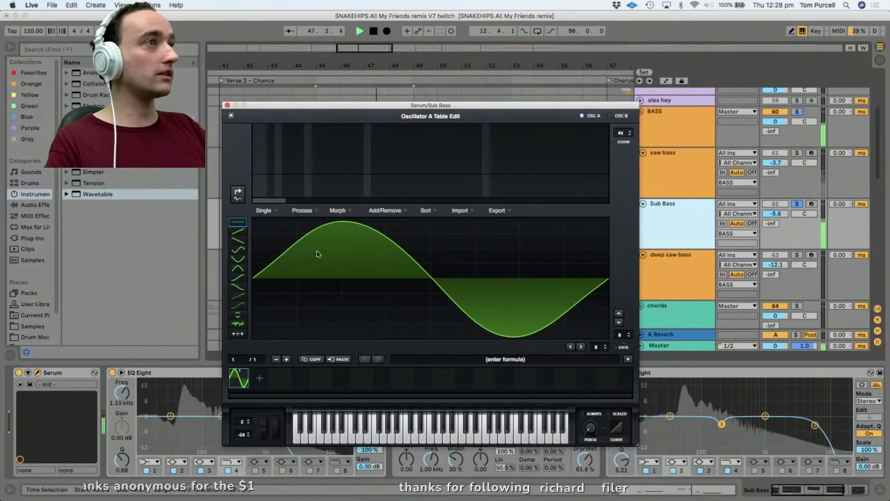
left_click(237, 194)
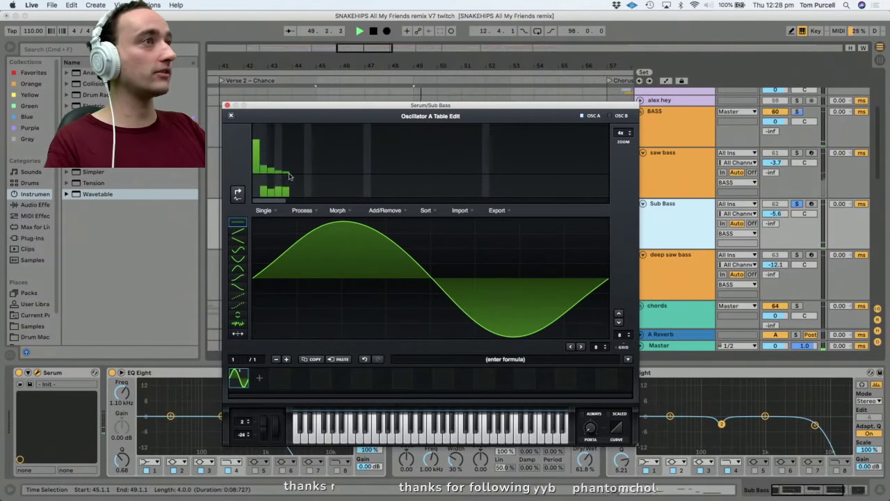
left_click_drag(304, 106, 306, 85)
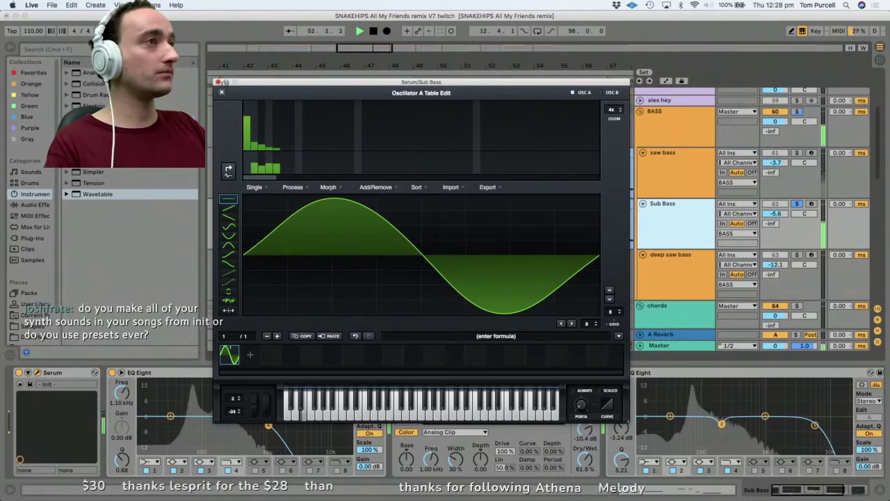
left_click(221, 92)
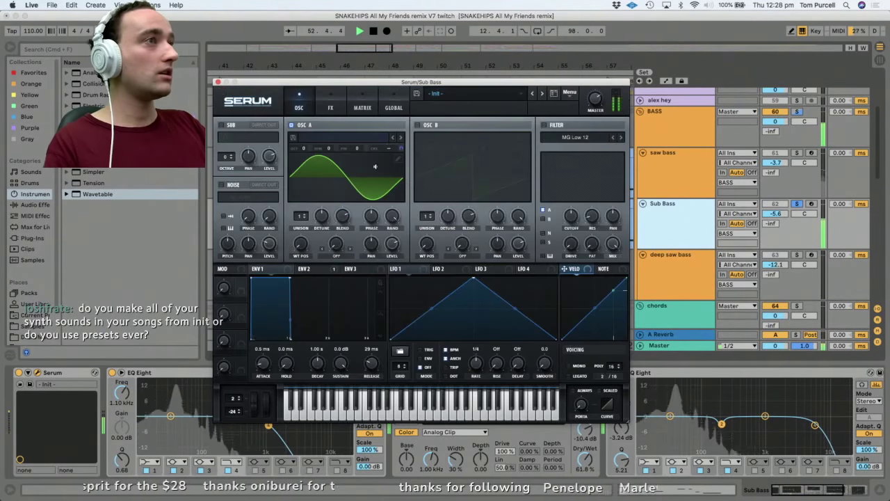
Review the Sub Bass Serum's effects page and modulation matrix, enlarging the plug-in window to read the Env 2 routing.
left_click(331, 107)
left_click(299, 105)
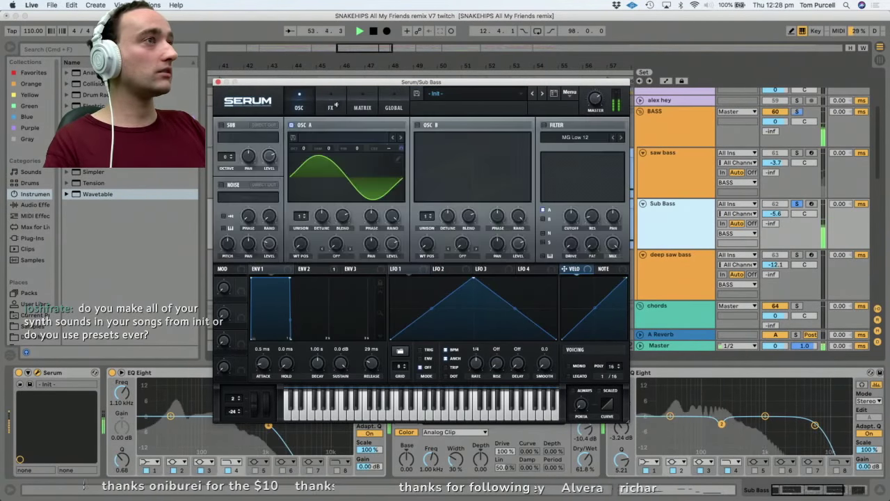
left_click_drag(249, 86, 282, 69)
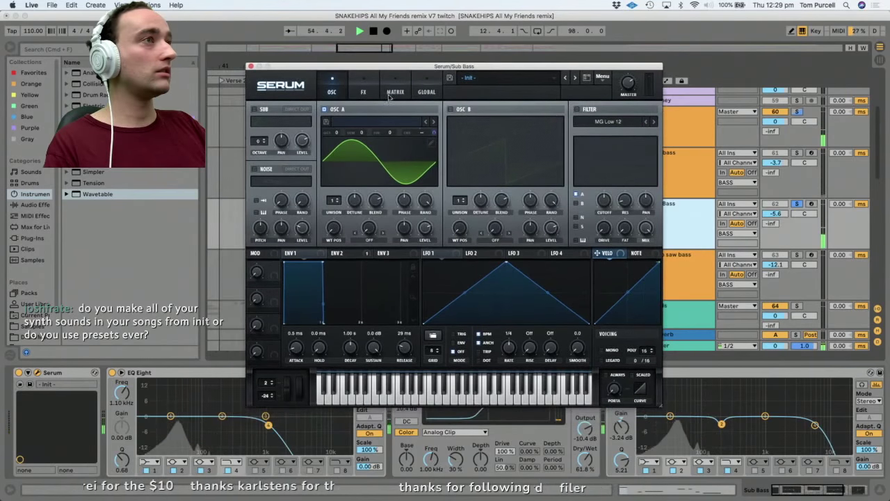
left_click(395, 92)
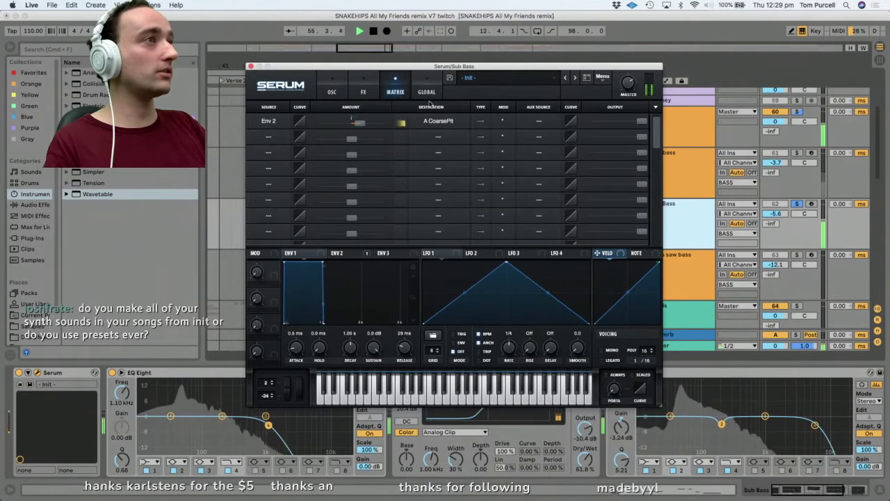
left_click_drag(440, 66, 451, 32)
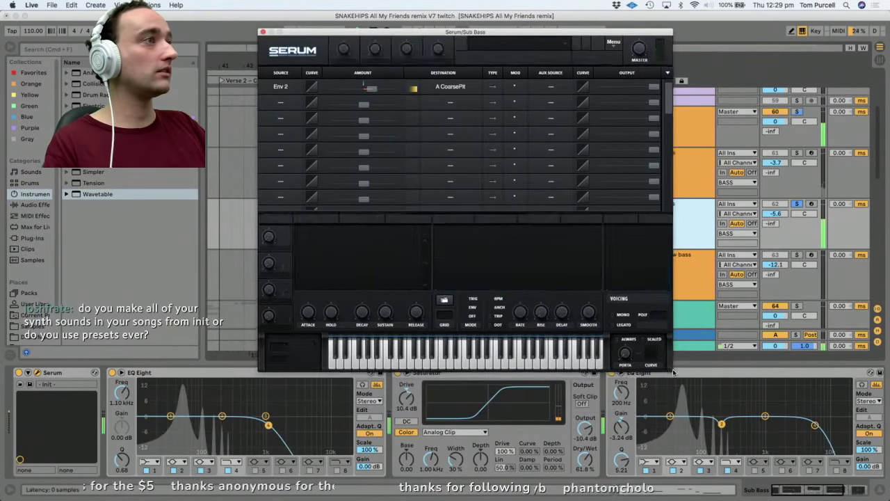
left_click_drag(669, 372, 791, 421)
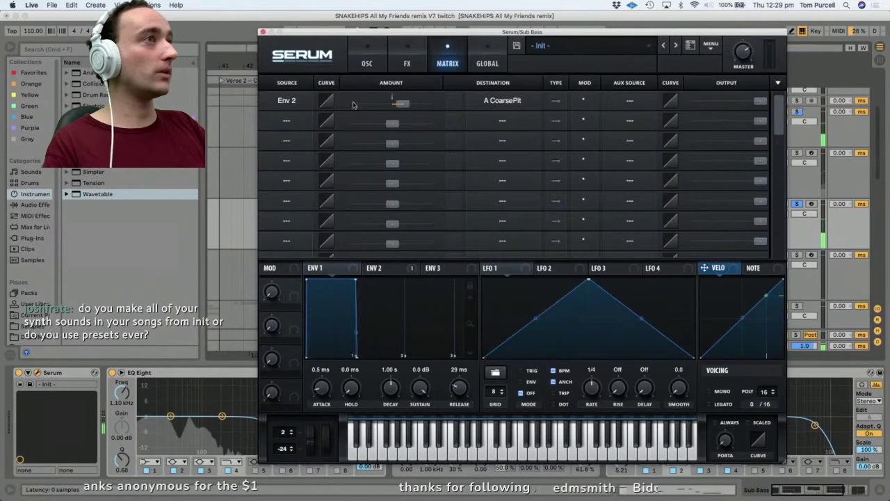
Close Serum and examine the rest of the Sub Bass's effects chain during playback.
left_click(263, 32)
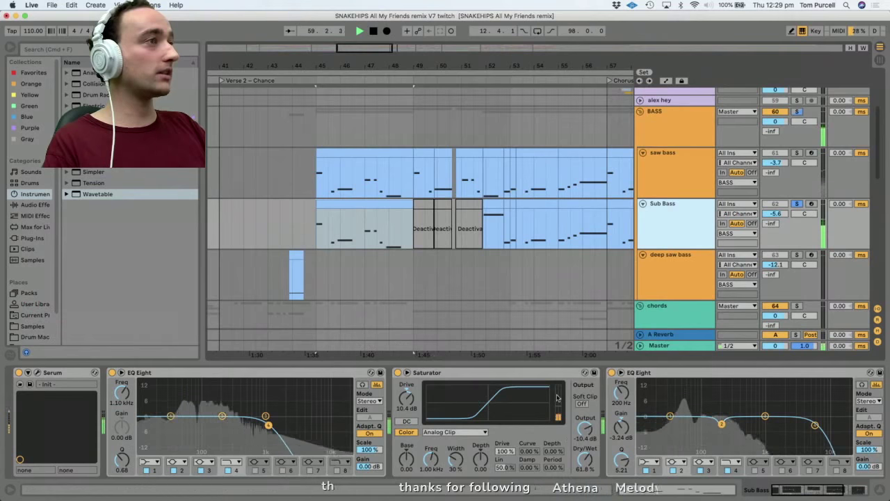
left_click(837, 492)
left_click_drag(837, 492, 850, 491)
Solo the saw bass track, zoom out the arrangement, and play the part from Verse 2.
left_click(651, 179)
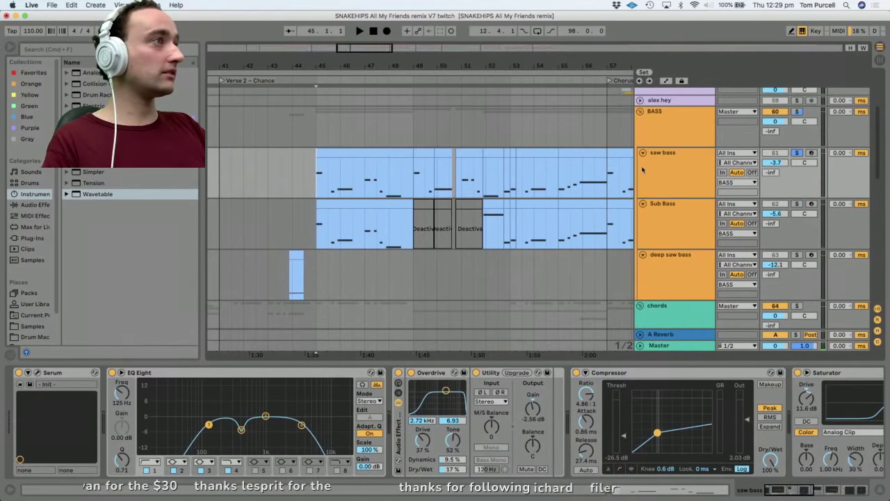
left_click(678, 291)
left_click_drag(340, 66, 475, 29)
key("space")
left_click(675, 183)
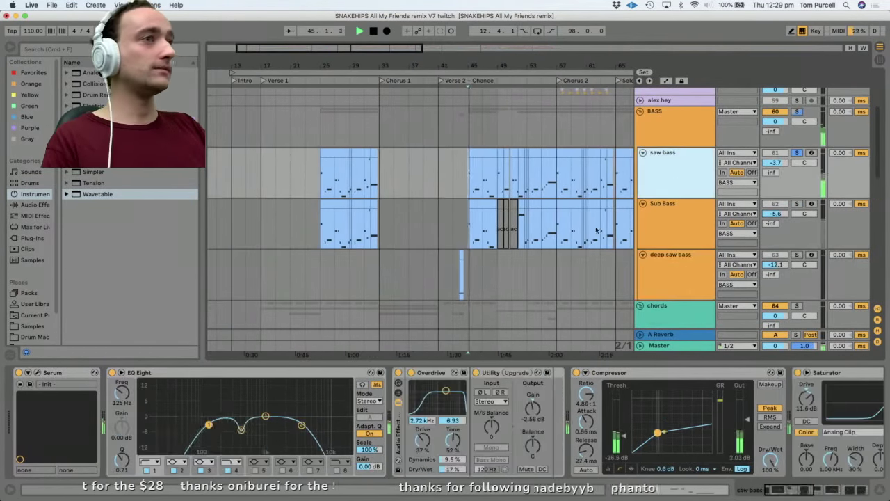
Open the saw bass's Serum, review its oscillators, effects page and modulation matrix, and play the part again.
left_click(38, 374)
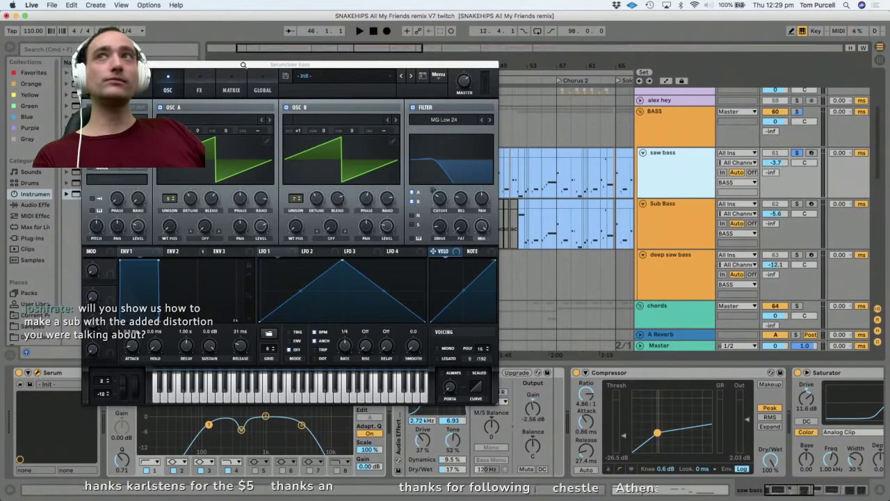
left_click(243, 65)
left_click_drag(243, 65, 381, 52)
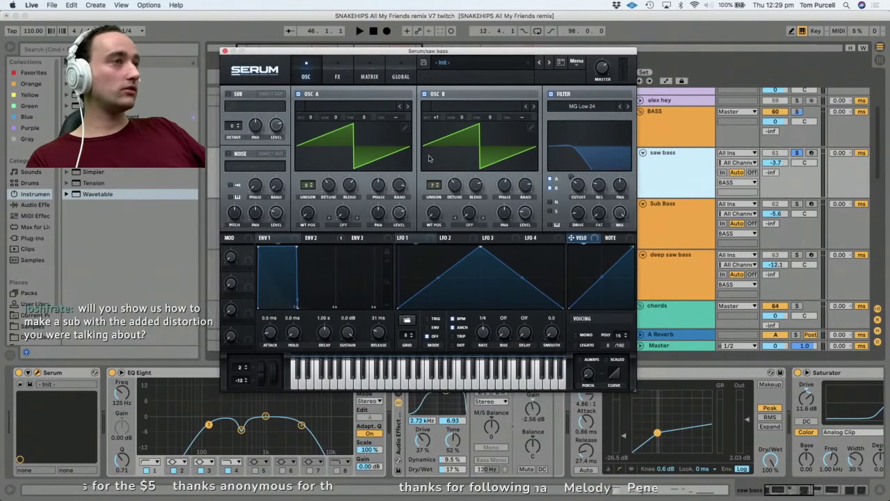
left_click(337, 75)
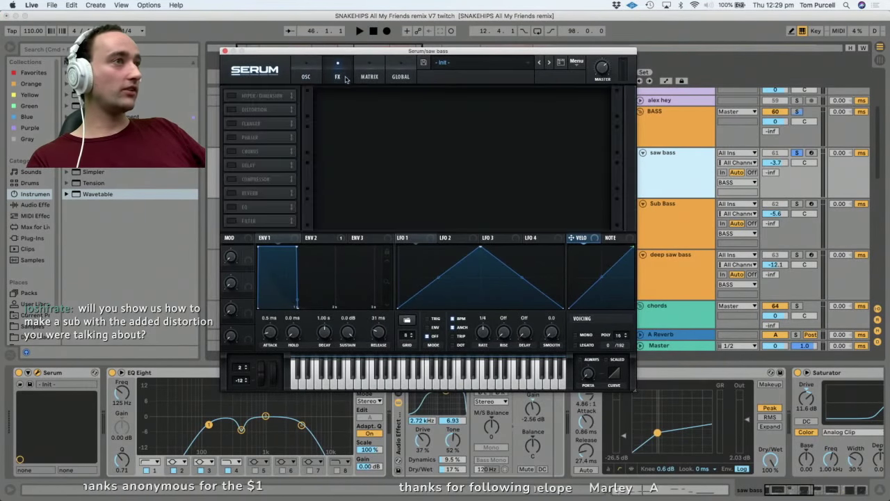
left_click(370, 76)
left_click(340, 76)
left_click(372, 79)
key("space")
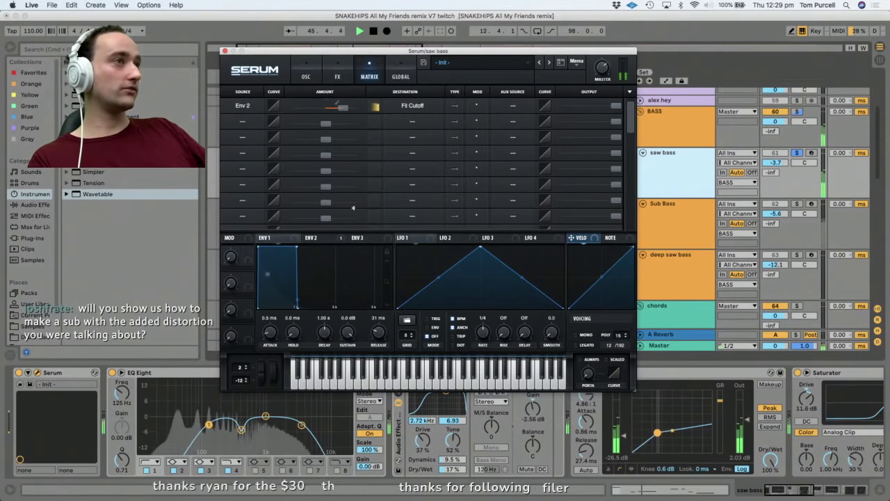
Return to the saw bass Serum's oscillator page, enlarge the window to study the oscillators and filter, and close the plug-in.
left_click(304, 77)
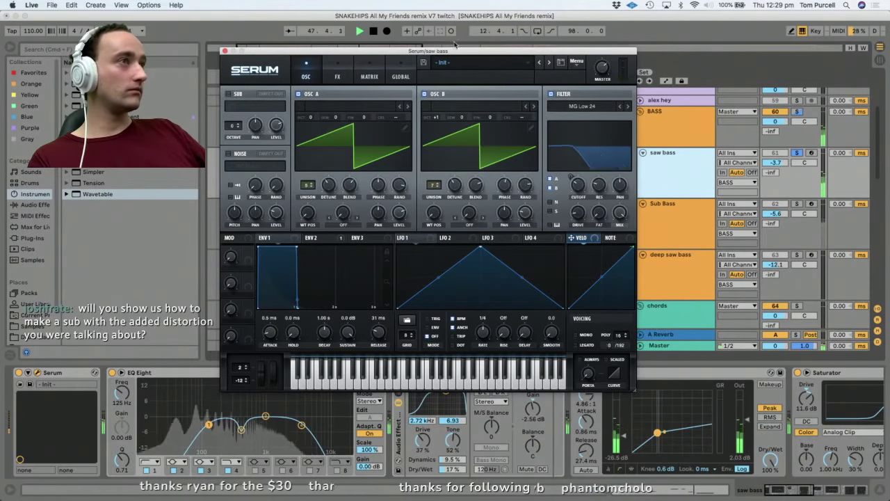
left_click_drag(544, 51, 544, 43)
left_click_drag(635, 385, 770, 431)
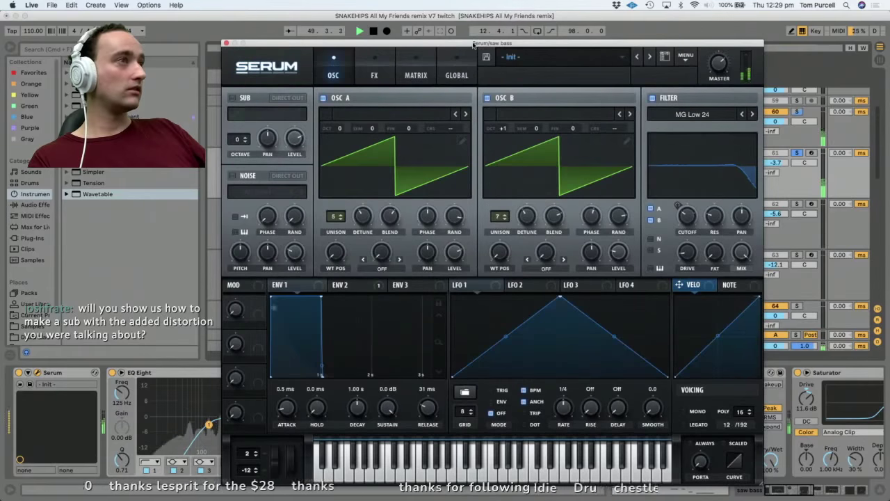
left_click_drag(474, 42, 459, 17)
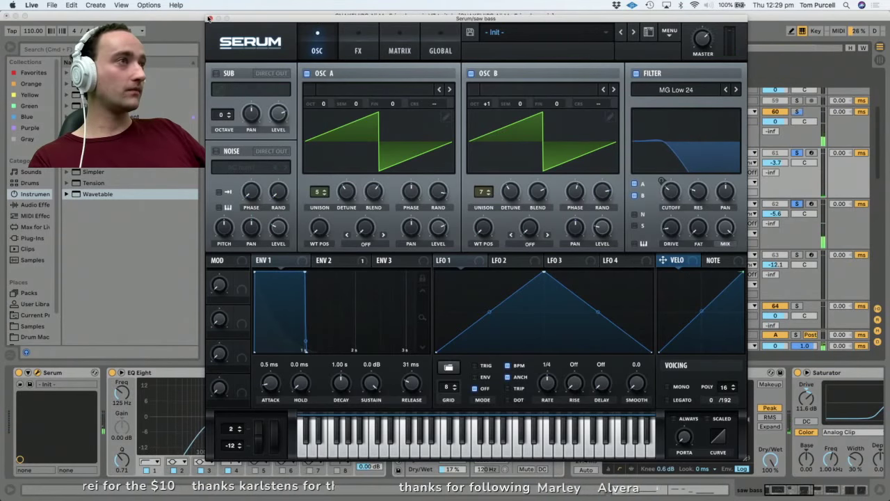
left_click(209, 18)
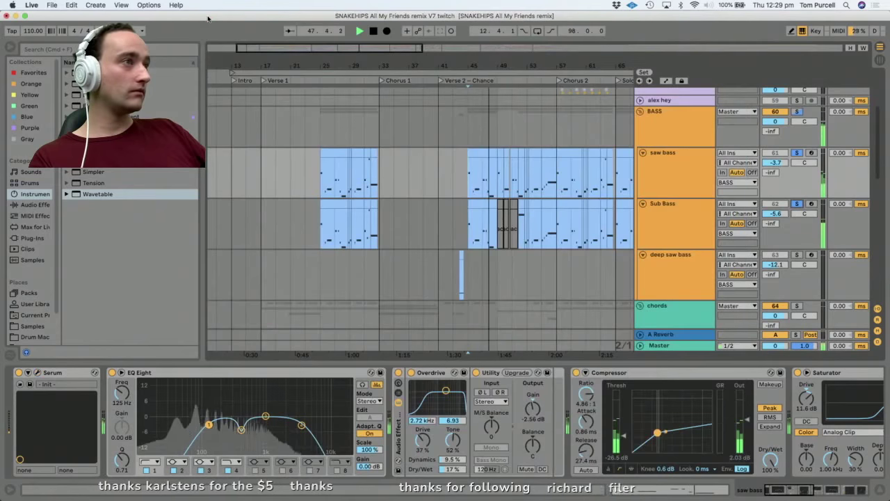
Examine the saw bass's Audio Effect Rack and its chain through to Spectrum, and play it together with the Sub Bass.
left_click(677, 212)
left_click(677, 188)
key("space")
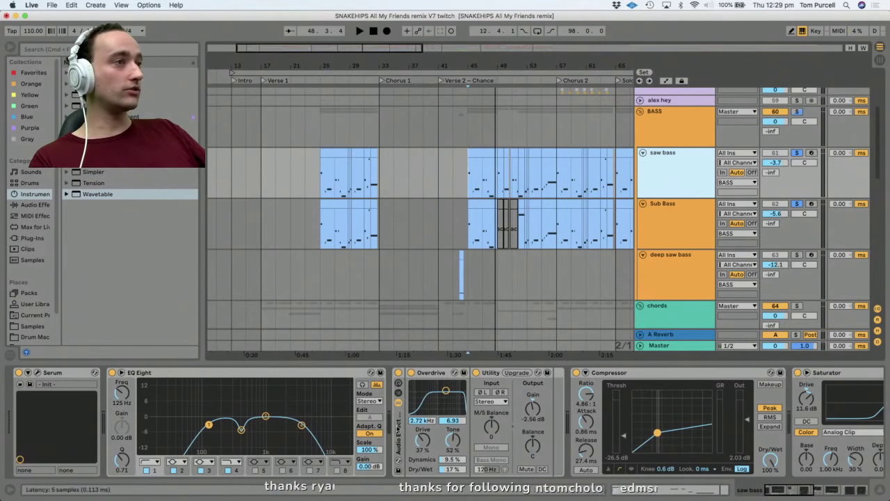
left_click(398, 430)
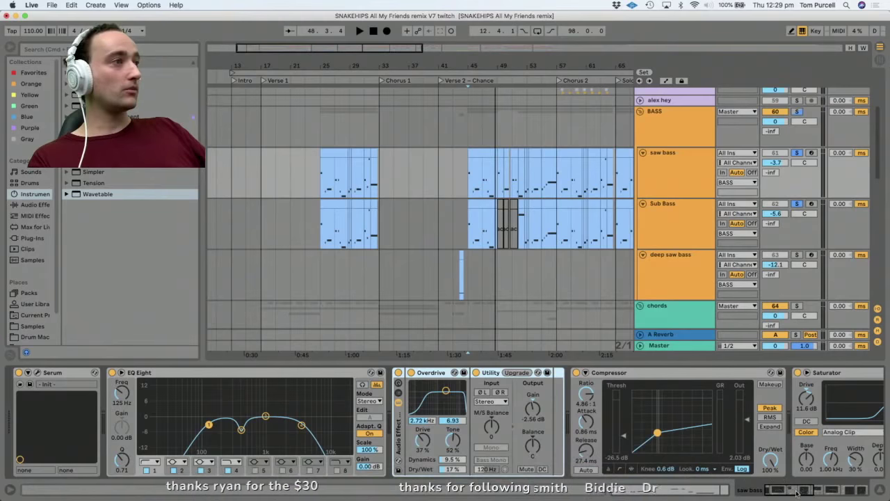
left_click_drag(798, 493, 842, 493)
key("space")
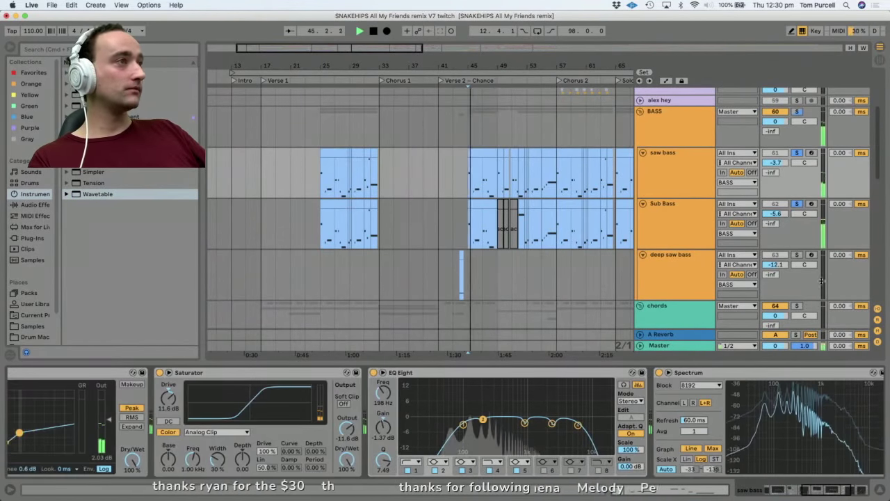
Solo the kontakt piano FLAT track and play its frozen clip in Verse 2 together with the saw bass and Sub Bass.
left_click(665, 157)
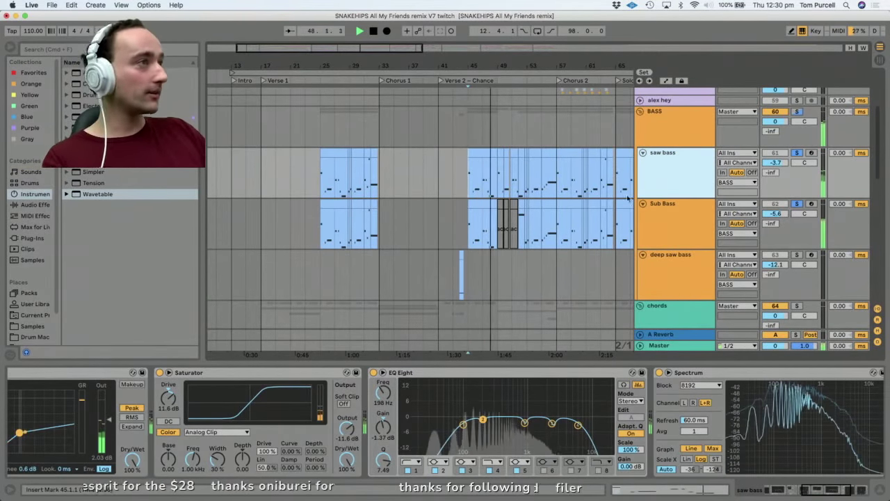
scroll(644, 195, "down", 4)
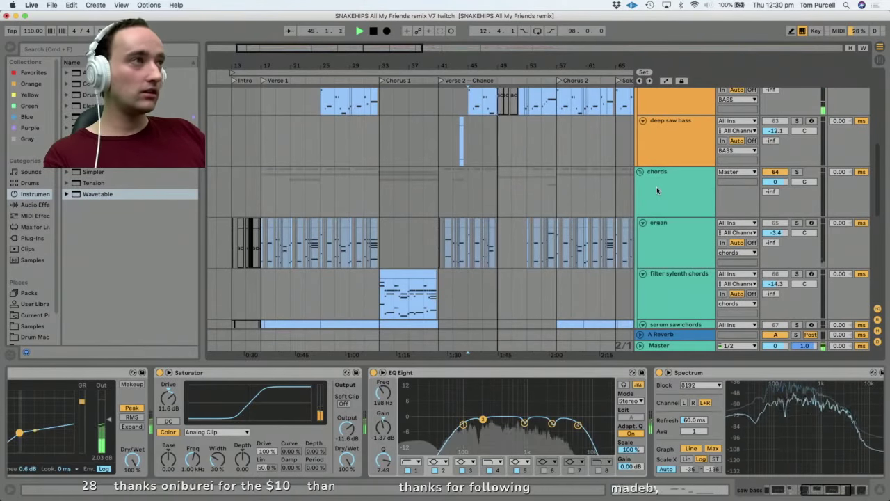
scroll(654, 198, "down", 6)
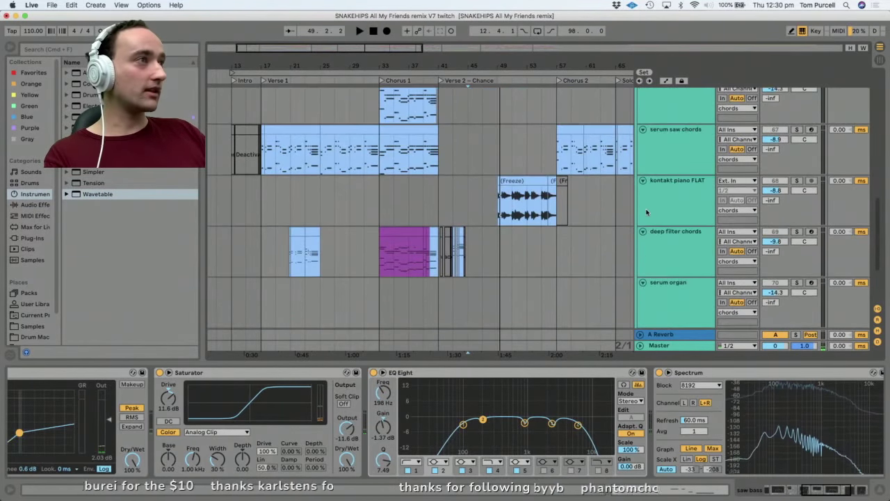
key("space")
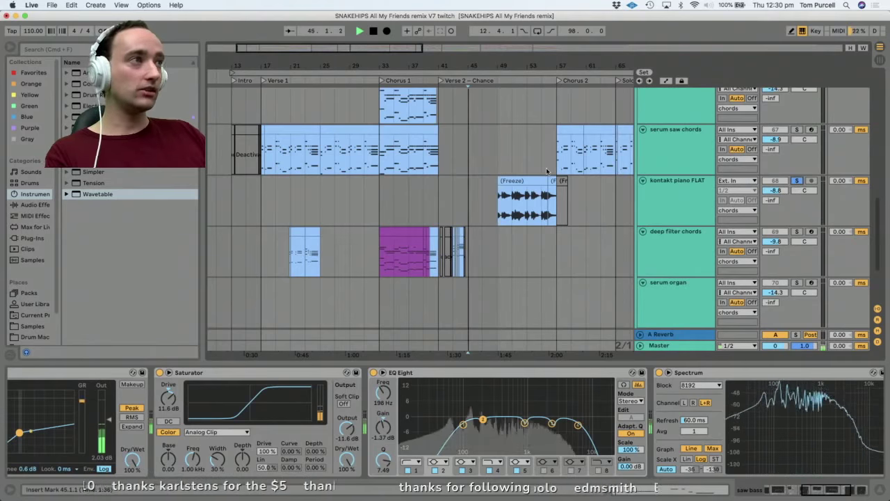
left_click(512, 181)
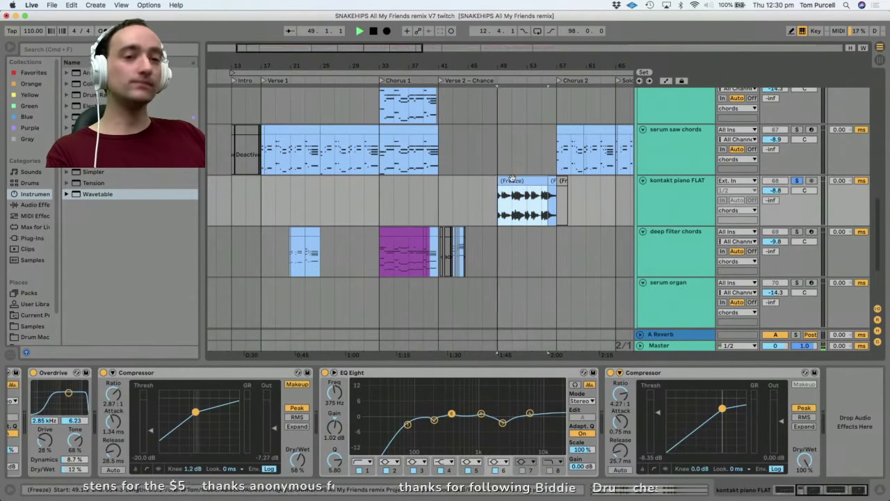
Solo the whole chords group, play it with the basses from the organ part in Verse 1, and stop playback.
scroll(611, 196, "up", 5)
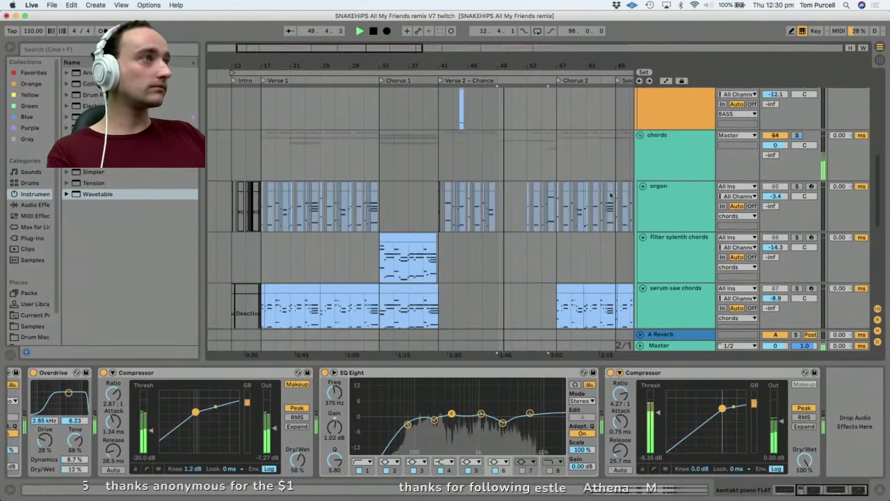
left_click(328, 209)
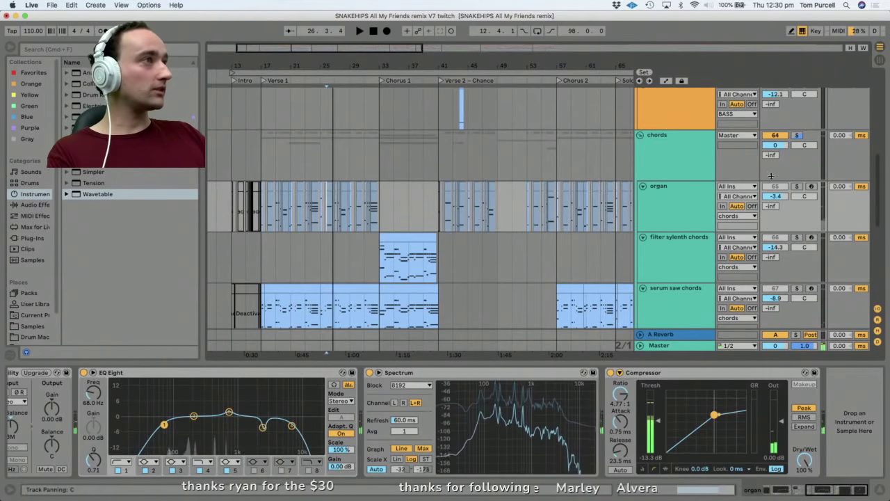
left_click(645, 136)
left_click(800, 136)
key("space")
scroll(681, 172, "up", 3)
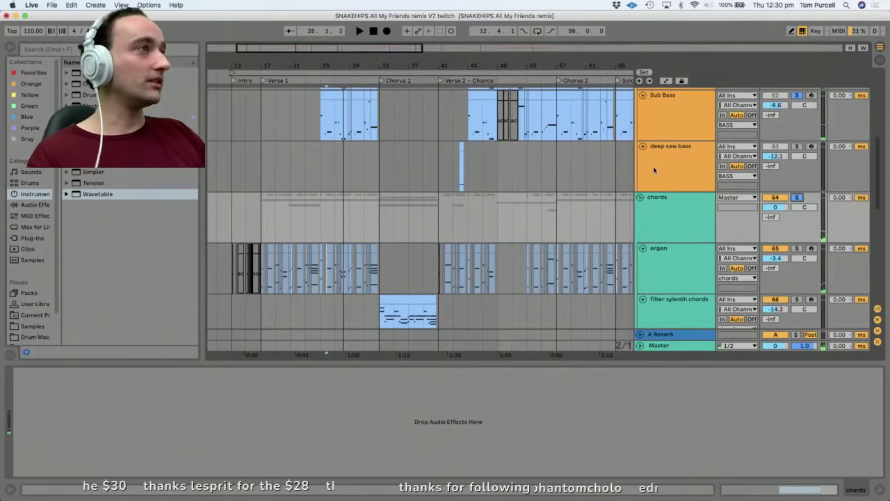
Fold the saw bass, Sub Bass and deep saw bass tracks, and place the insert marker at bar 25 on the BASS group.
left_click(652, 164)
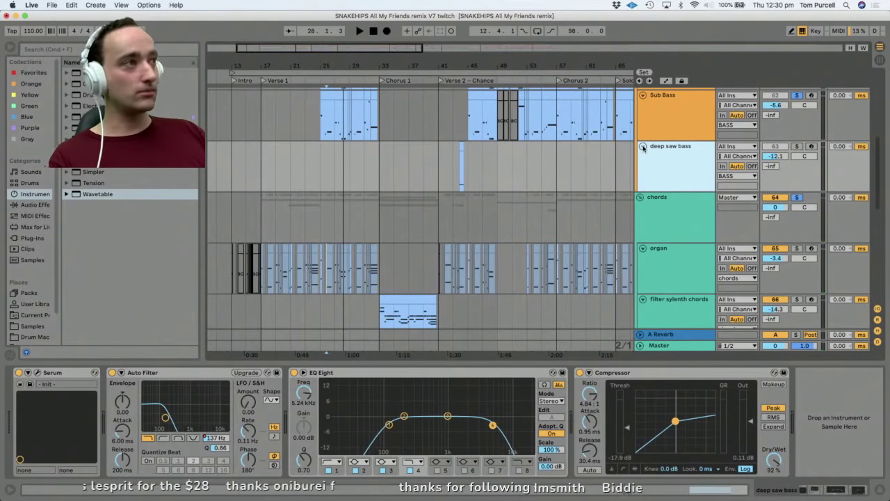
left_click(643, 147)
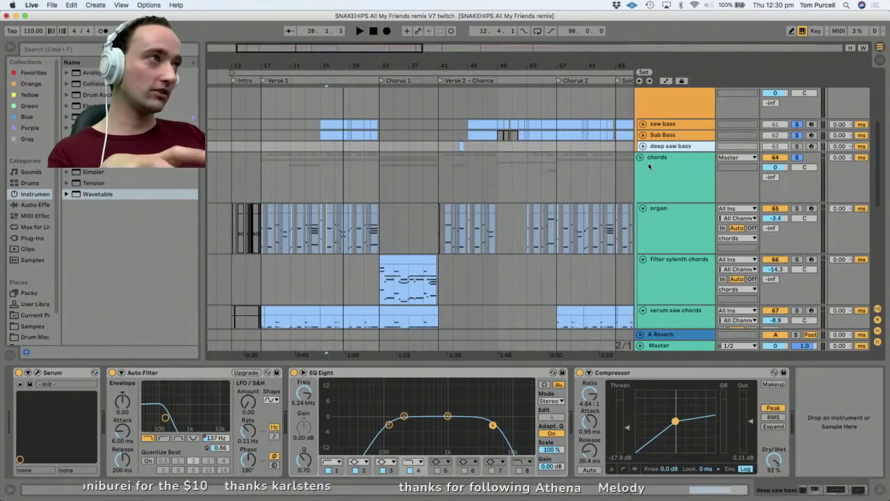
scroll(557, 168, "up", 2)
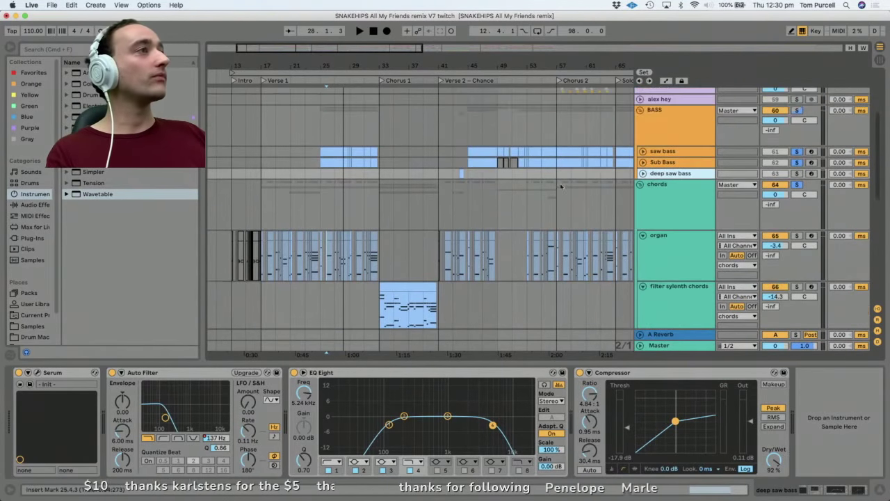
left_click(647, 136)
left_click(323, 127)
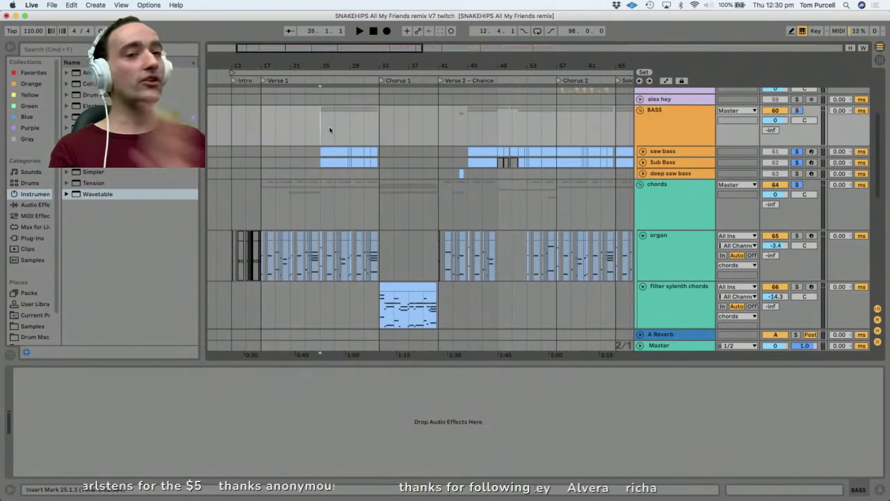
left_click(669, 125)
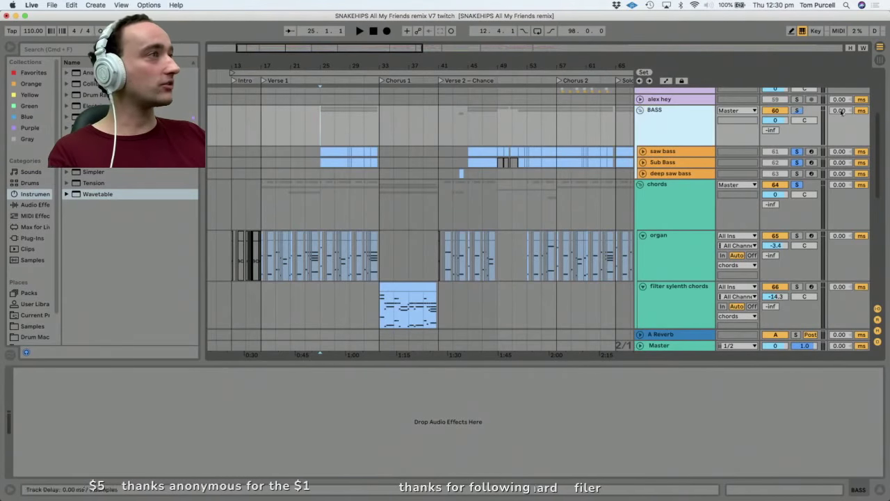
Review the device chains of the filter sylenth chords and serum saw chords tracks.
scroll(356, 202, "down", 5)
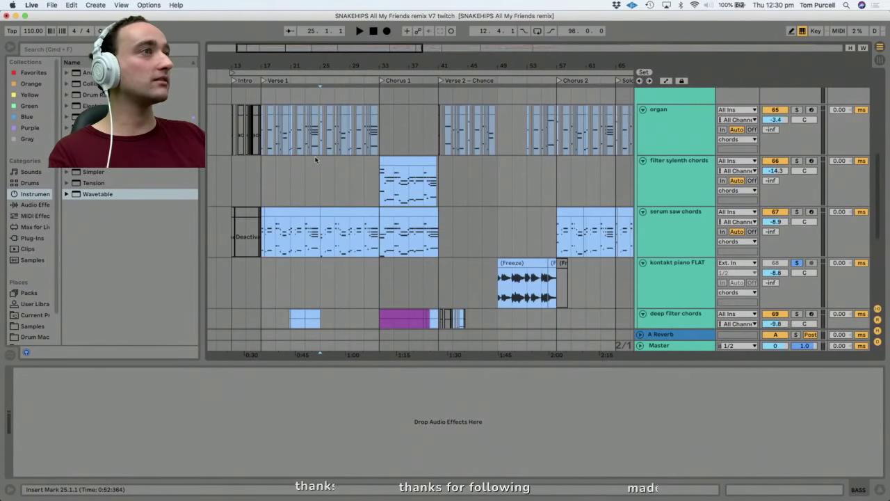
left_click(320, 175)
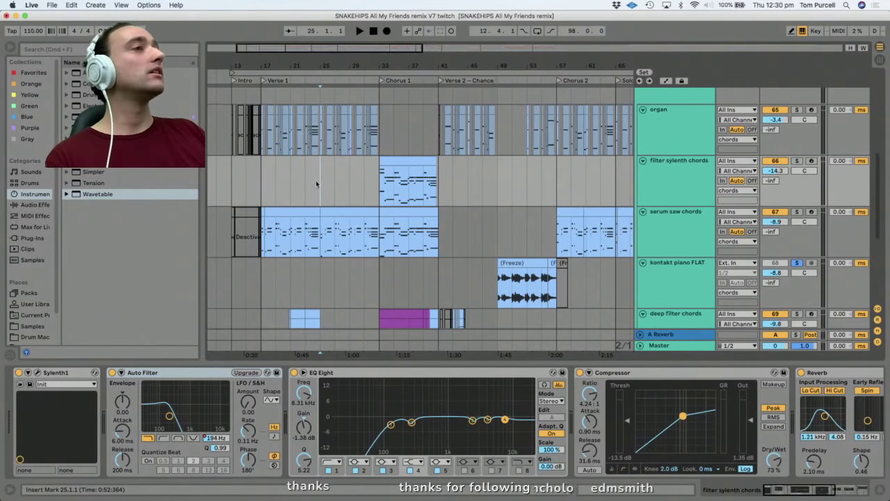
left_click(680, 257)
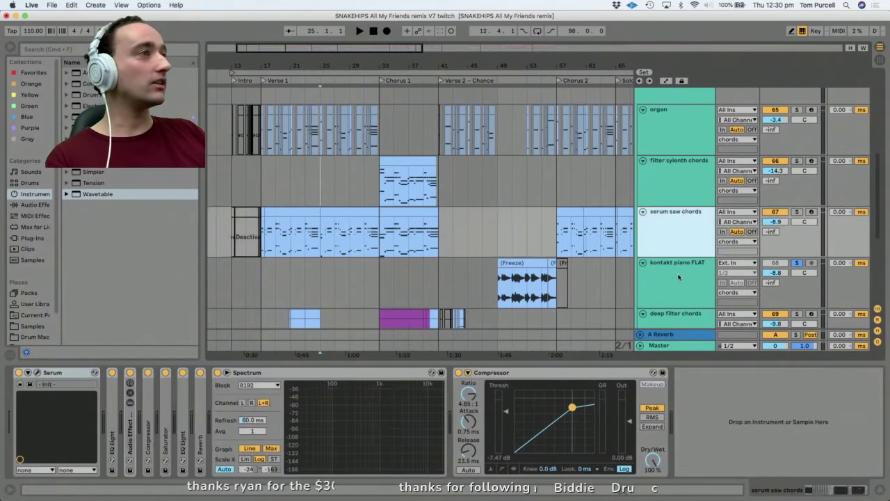
scroll(284, 246, "down", 3)
Solo the deep filter chords track, play its Verse 1 clip from bar 23, and stop playback.
left_click(314, 233)
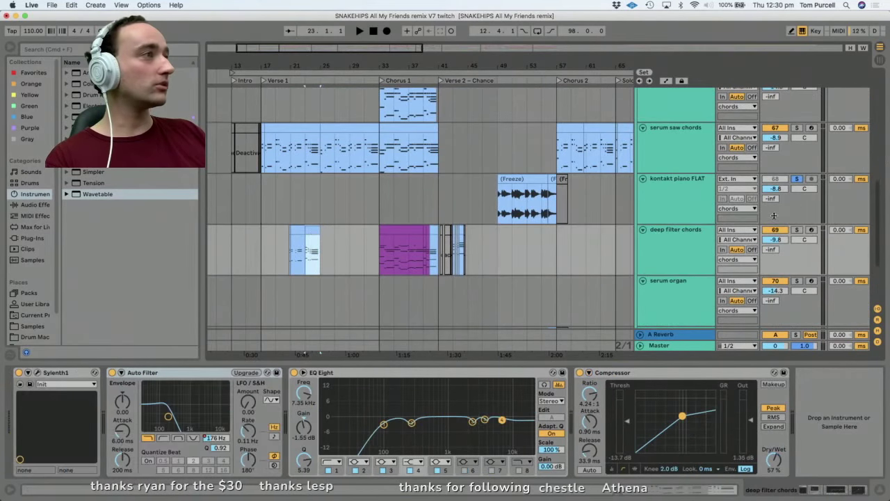
key("space")
scroll(577, 230, "down", 2)
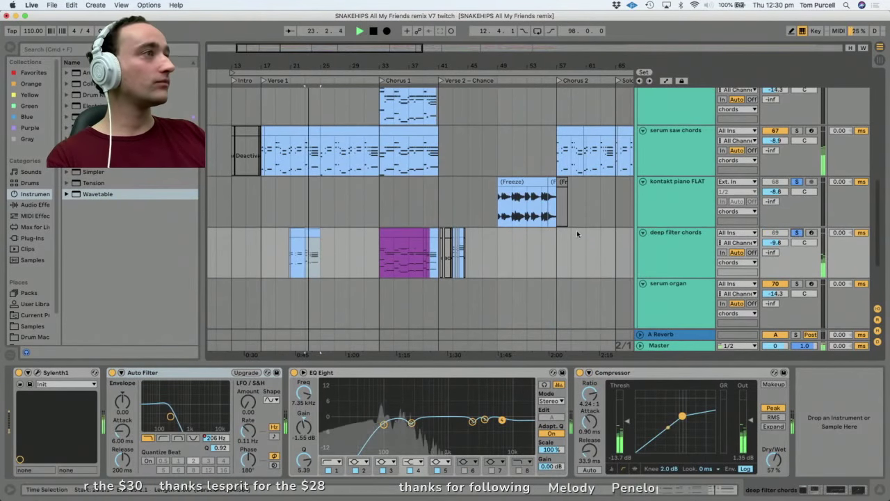
scroll(577, 231, "down", 2)
scroll(576, 234, "down", 1)
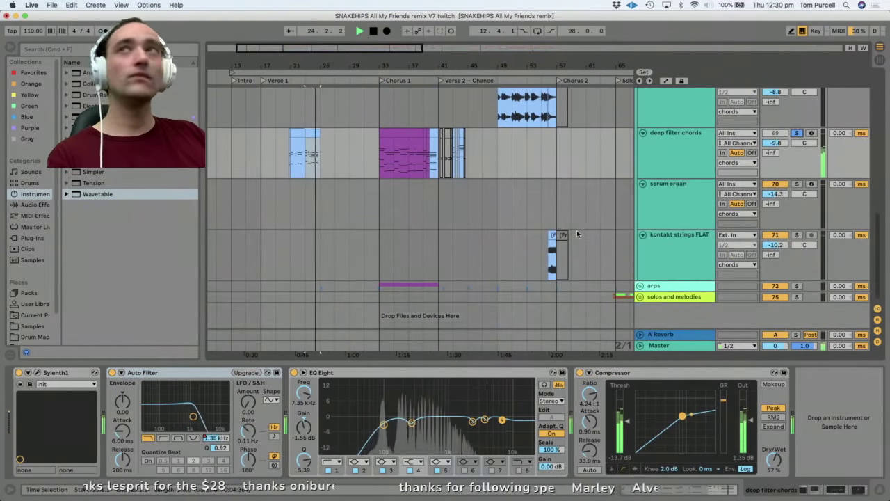
key("space")
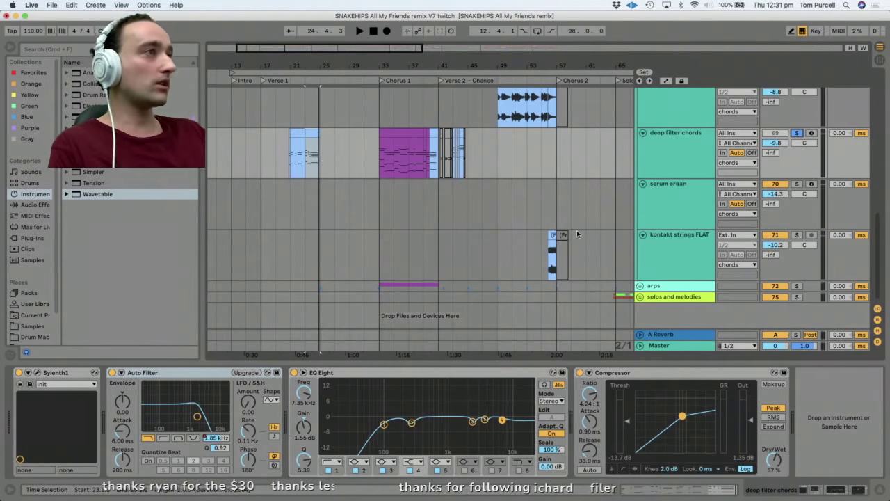
Go back up through the chord tracks, checking the devices of serum saw chords and the tracks above it up to the chords group.
scroll(695, 132, "up", 3)
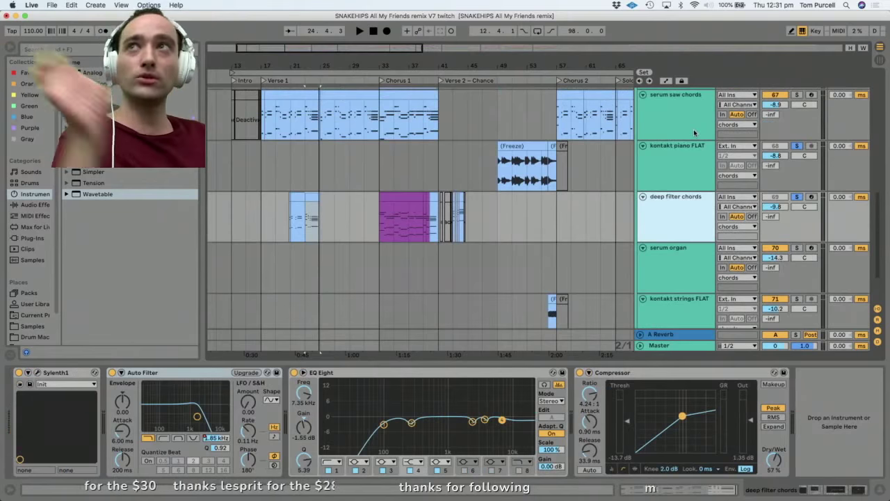
scroll(685, 151, "up", 2)
left_click(675, 188)
left_click(671, 172)
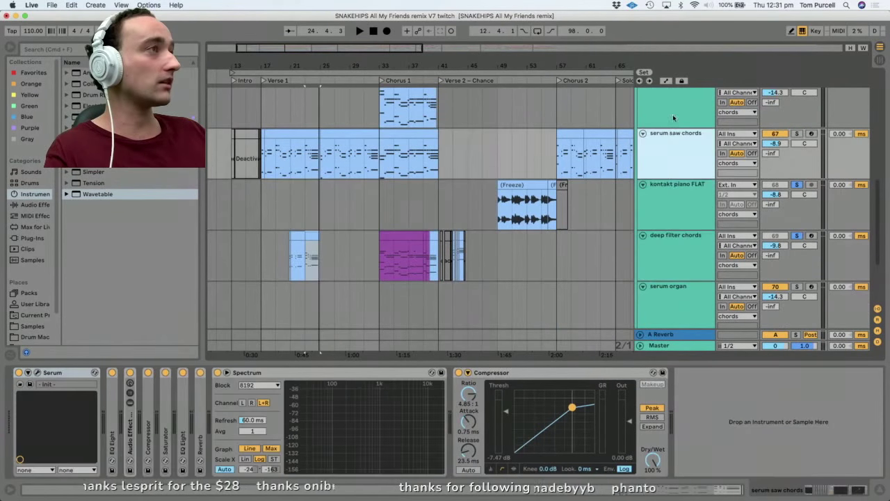
scroll(674, 122, "up", 2)
left_click(677, 150)
scroll(677, 148, "up", 3)
left_click(675, 138)
scroll(676, 141, "up", 5)
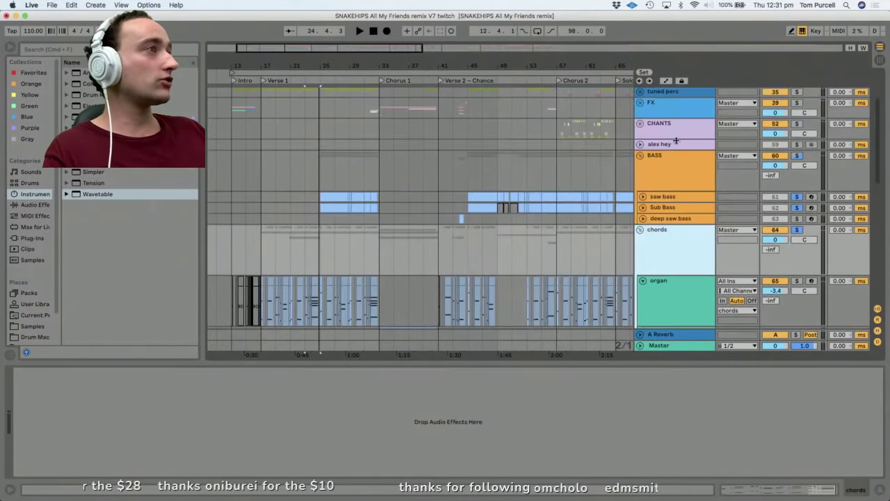
Unfold the Sub Bass track, open the Serum at the start of its device chain, and enlarge the plug-in window.
left_click(675, 205)
left_click(643, 208)
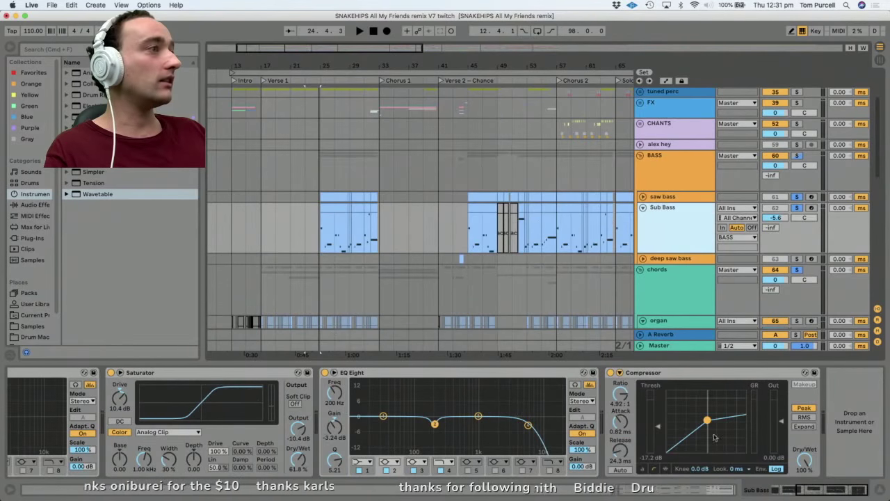
left_click_drag(843, 496, 734, 492)
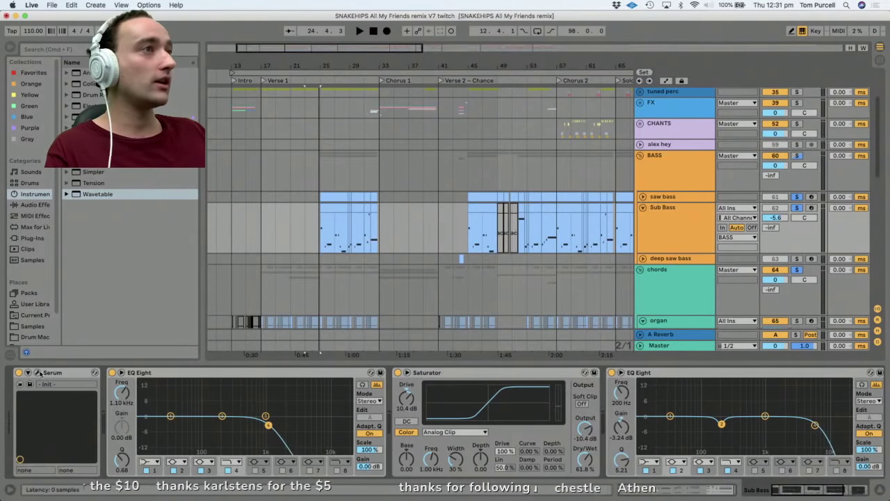
left_click(38, 373)
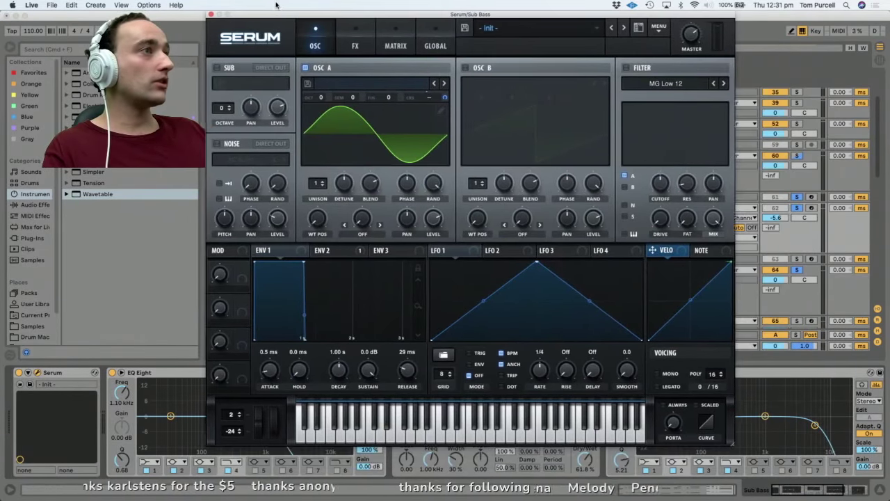
left_click_drag(739, 443, 802, 426)
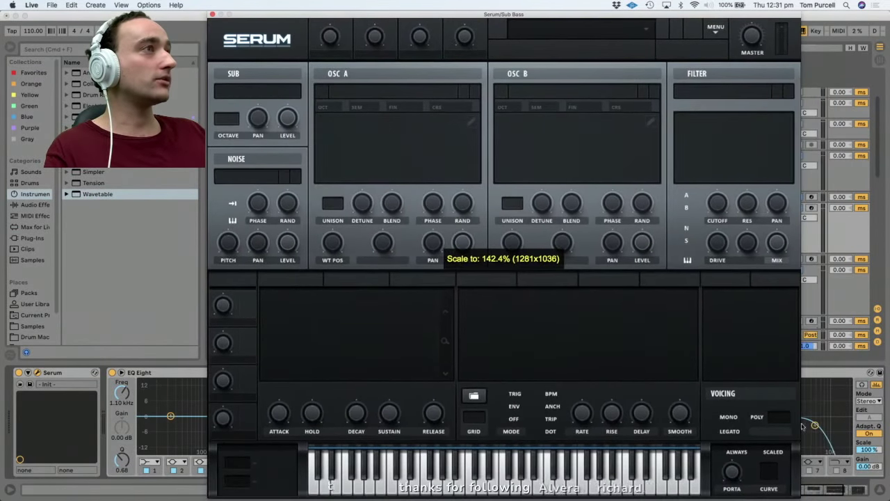
left_click_drag(492, 14, 536, 12)
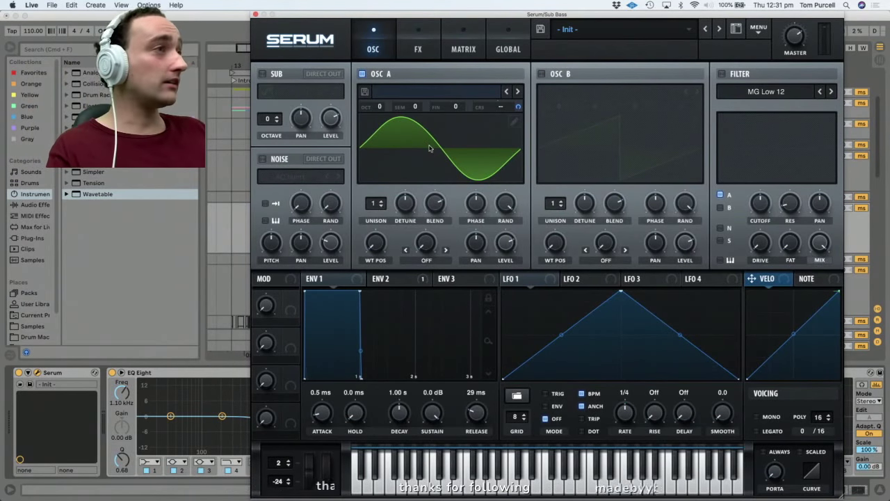
Review the Sub Bass Serum's effects page and modulation matrix, and return to its oscillator page.
left_click(417, 50)
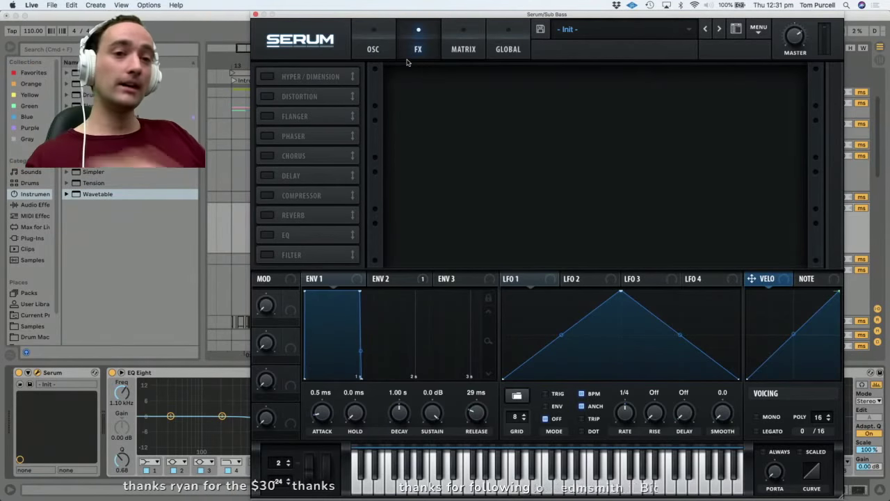
left_click(381, 45)
left_click(477, 53)
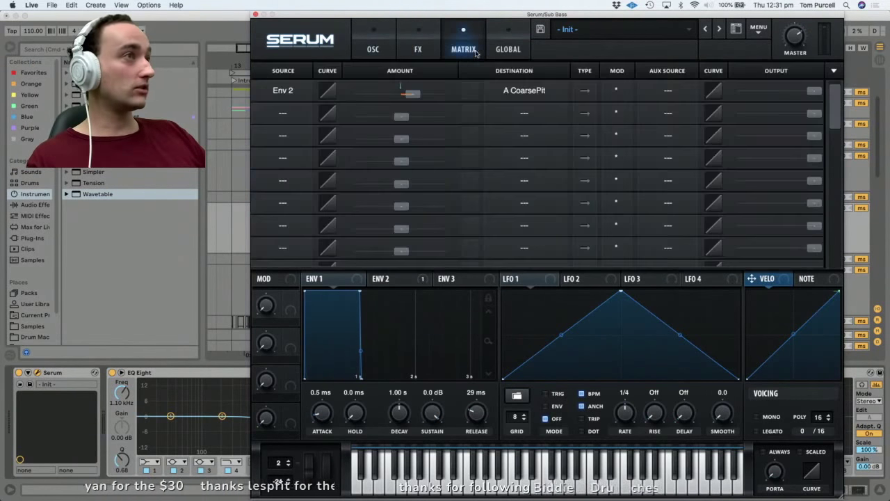
left_click(374, 50)
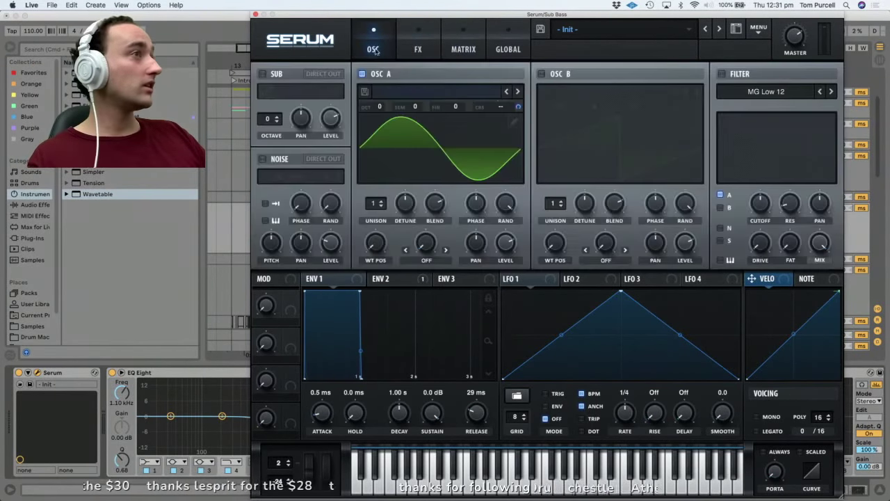
Open oscillator A's wavetable editor and calculate the waveform's harmonic bins to examine them.
left_click(515, 121)
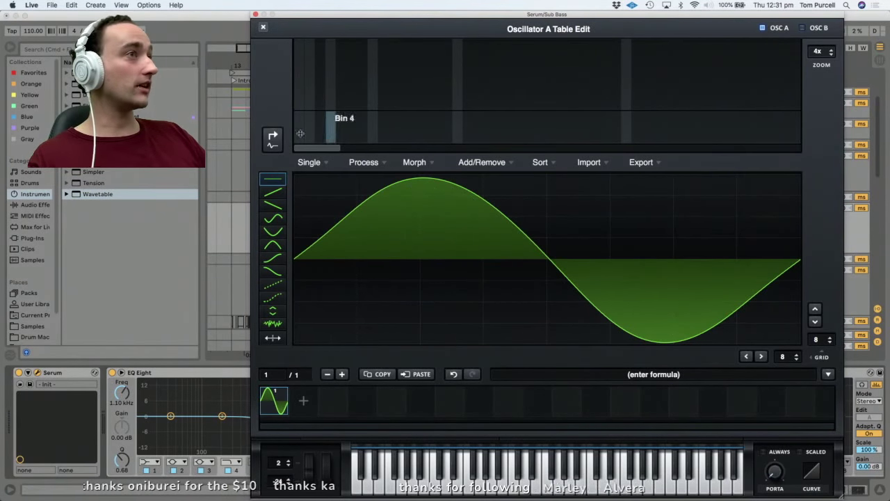
left_click(273, 139)
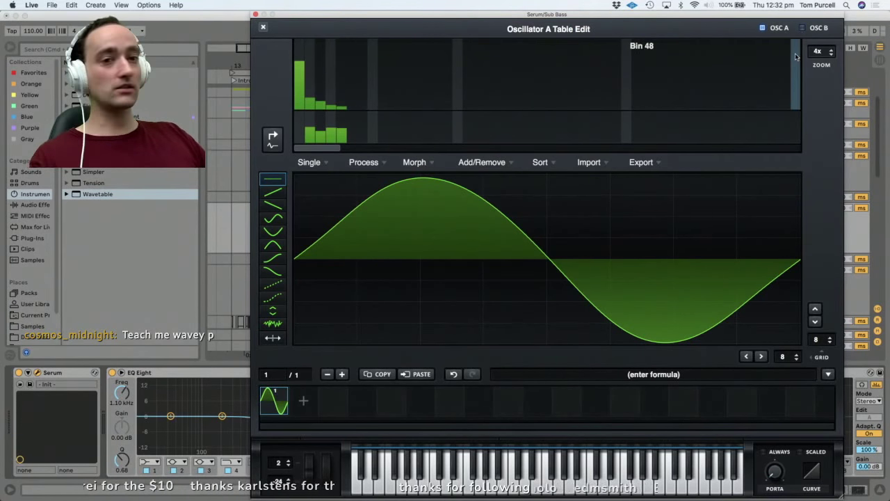
left_click_drag(565, 17, 545, 16)
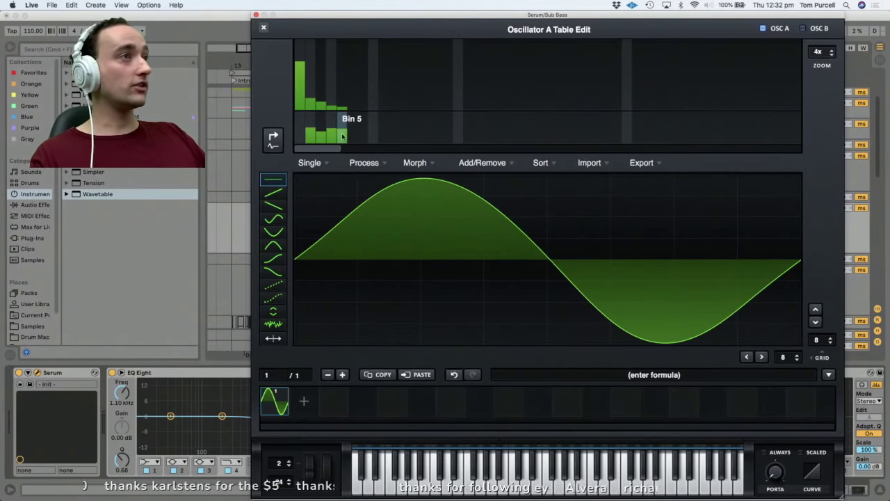
mouse_move(355, 10)
left_mouse_down()
mouse_move(331, 11)
mouse_move(348, 9)
left_mouse_up()
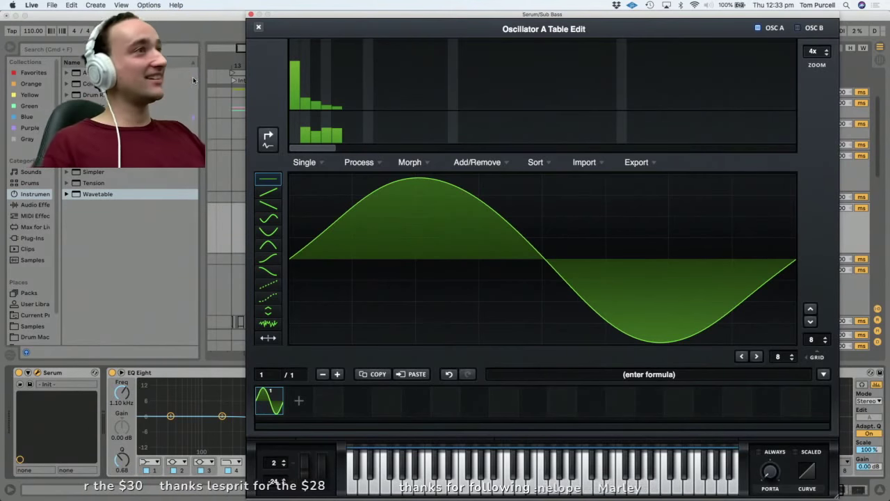
Duplicate the Sub Bass track as a backup and return to the original track's Serum wavetable editor.
mouse_move(530, 19)
left_mouse_down()
mouse_move(514, 20)
mouse_move(523, 20)
left_mouse_up()
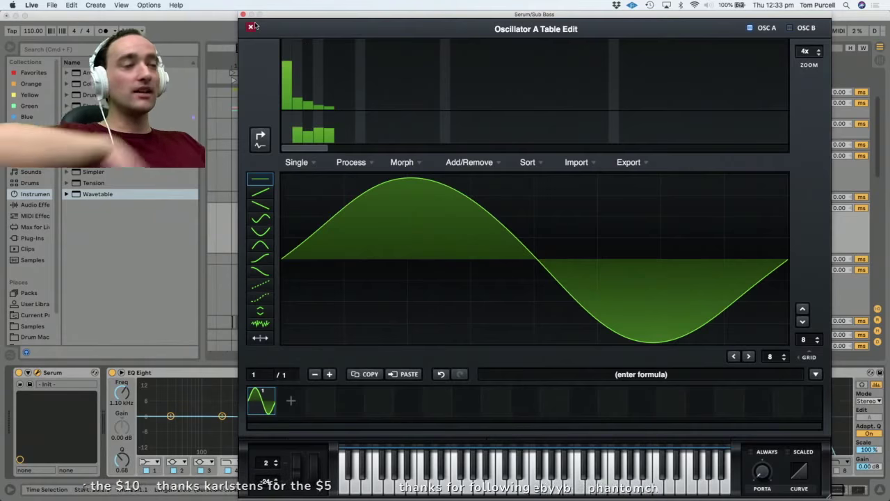
left_click_drag(304, 15, 329, 245)
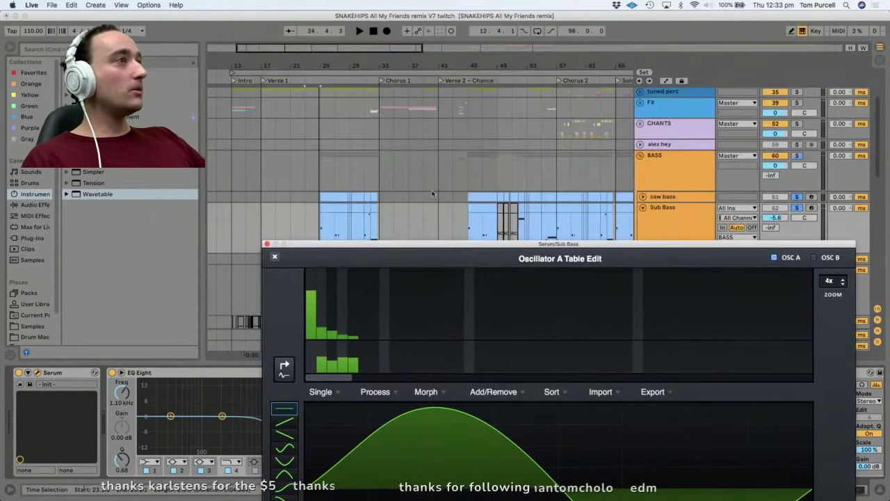
left_click(679, 214)
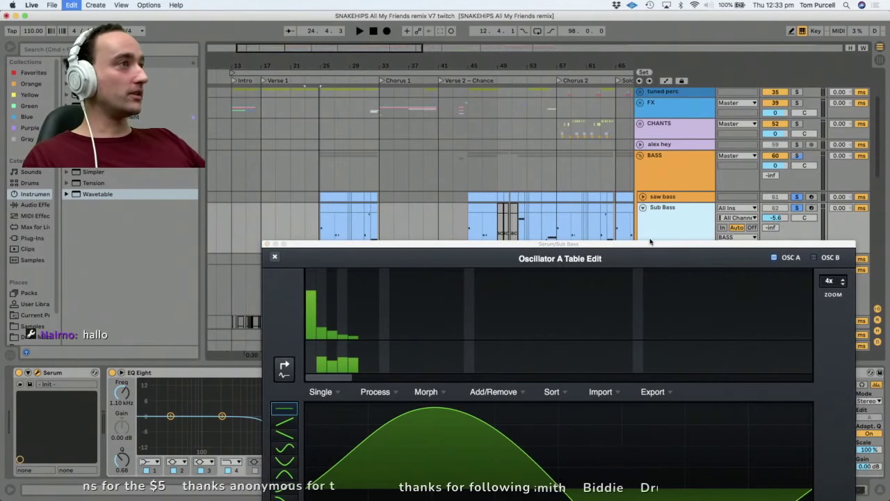
key("super+d")
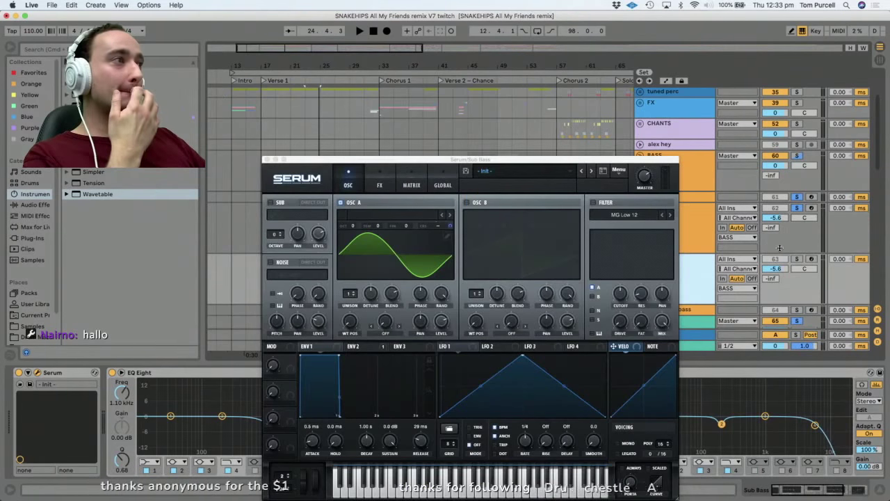
left_click(798, 259)
left_click(691, 264)
left_click(792, 208)
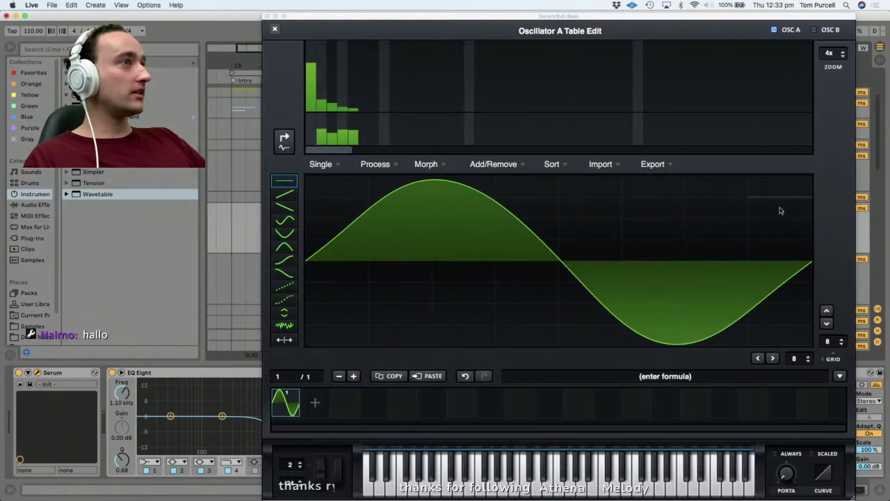
Redraw the harmonic bins of oscillator A's waveform freehand, adding strong overtones across the spectrum.
left_click_drag(320, 21, 291, 21)
mouse_move(282, 60)
left_mouse_down()
mouse_move(458, 84)
mouse_move(738, 77)
left_mouse_up()
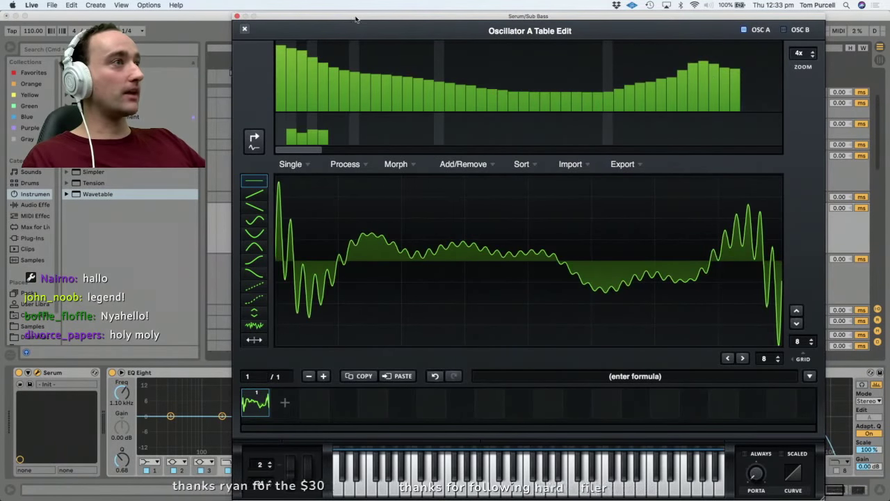
left_click_drag(355, 19, 360, 127)
mouse_move(298, 155)
left_mouse_down()
mouse_move(300, 185)
mouse_move(382, 199)
mouse_move(520, 200)
mouse_move(659, 180)
mouse_move(713, 160)
left_mouse_up()
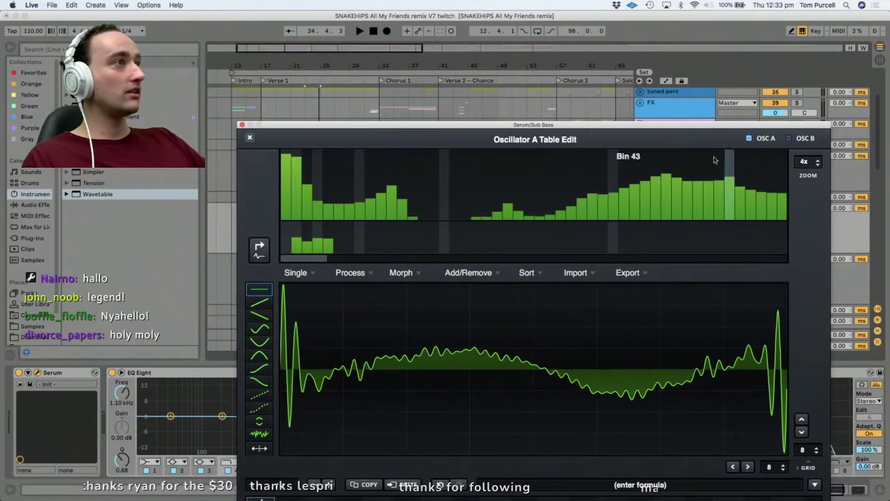
Play the original Sub Bass soloed while reshaping its upper harmonic bins, and reduce the waveform to just the lower harmonics.
left_click_drag(679, 125, 641, 256)
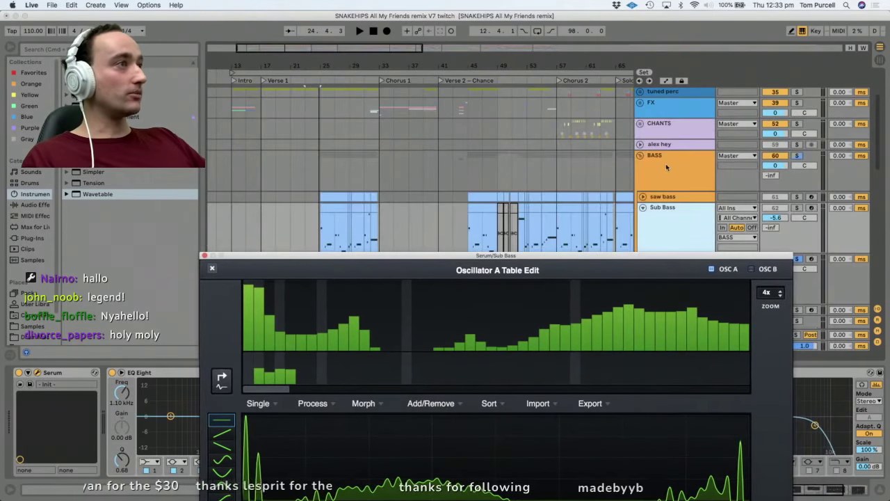
left_click(797, 207)
key("space")
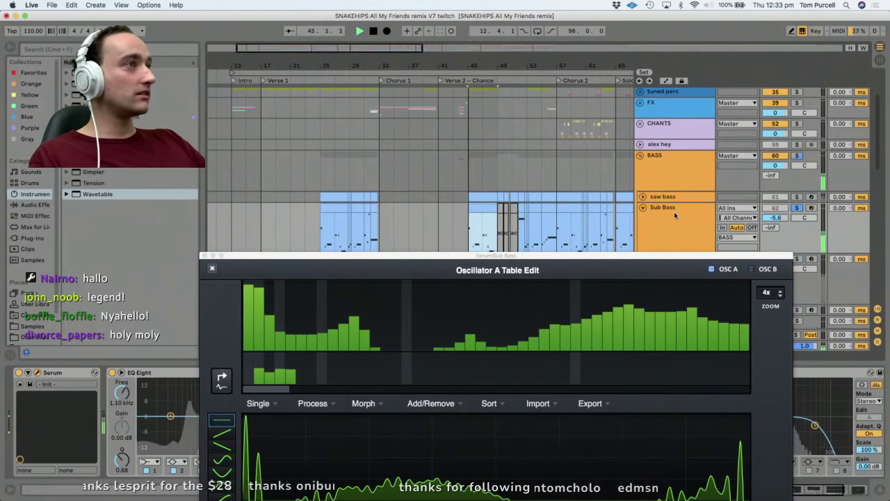
left_click_drag(582, 257, 554, 27)
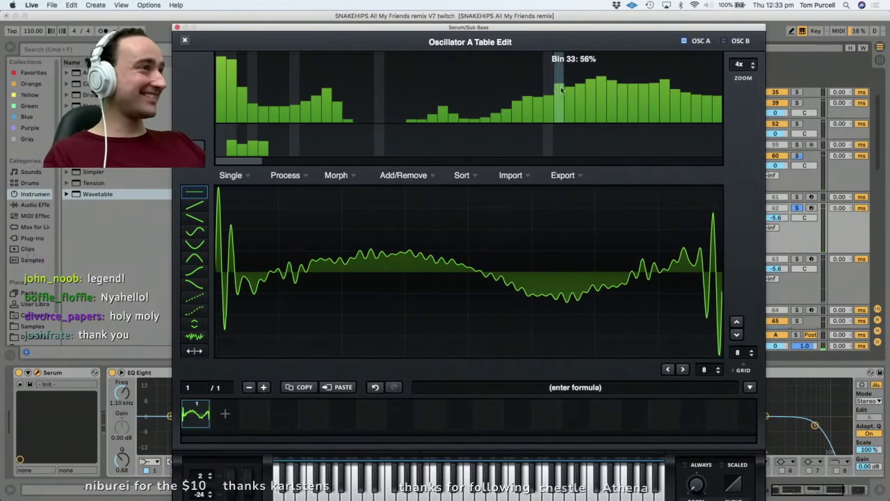
left_click_drag(553, 92, 684, 101)
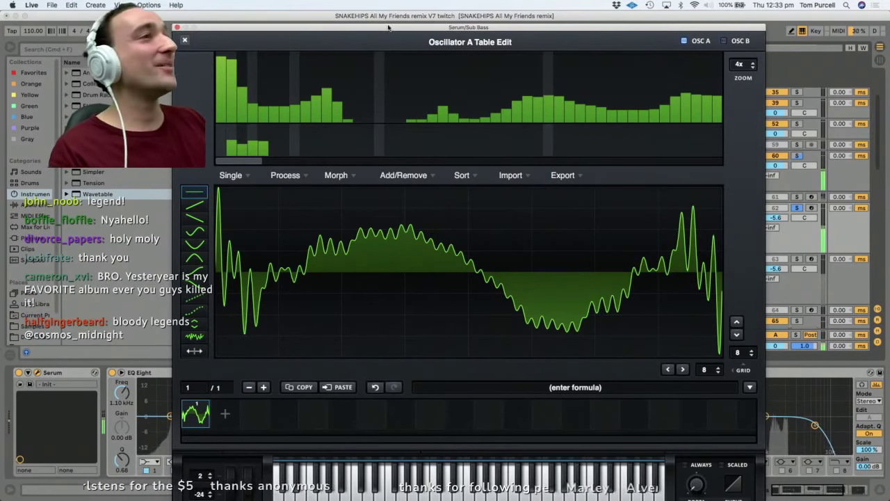
left_click_drag(280, 130, 720, 129)
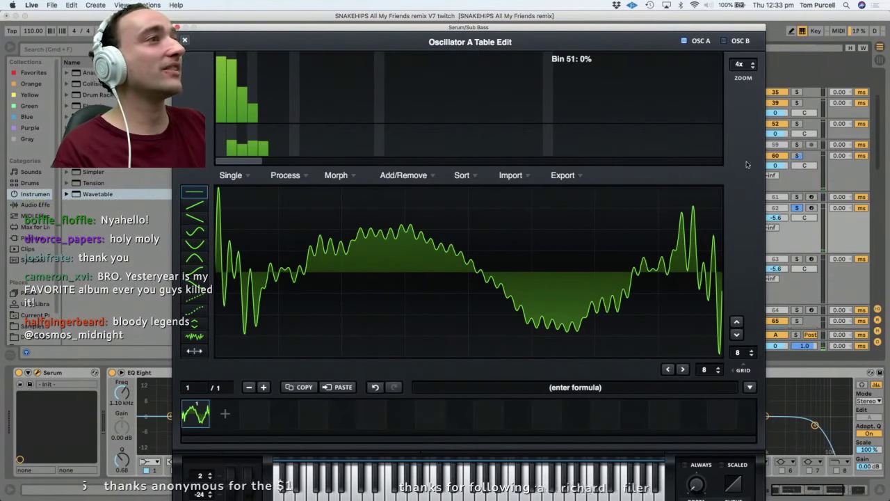
mouse_move(235, 68)
left_mouse_down()
mouse_move(236, 105)
mouse_move(242, 72)
mouse_move(254, 92)
mouse_move(267, 100)
mouse_move(266, 83)
mouse_move(276, 82)
mouse_move(295, 107)
mouse_move(338, 121)
left_mouse_up()
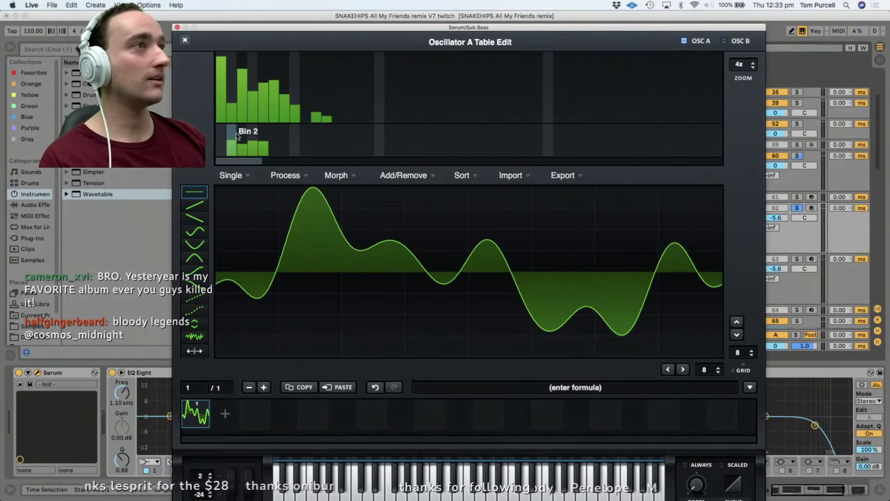
Close the wavetable editor and its Serum window, and delete the edited Sub Bass track.
left_click(184, 40)
left_click(177, 27)
left_click(680, 234)
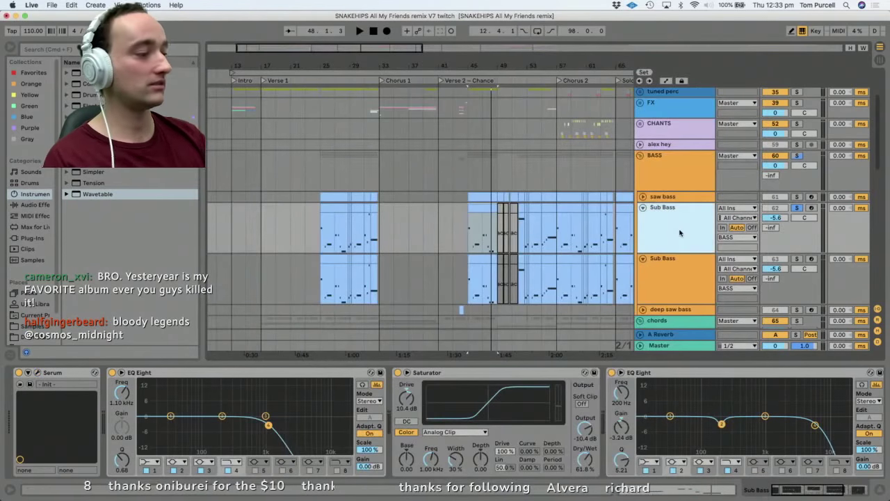
key("super+alt+p")
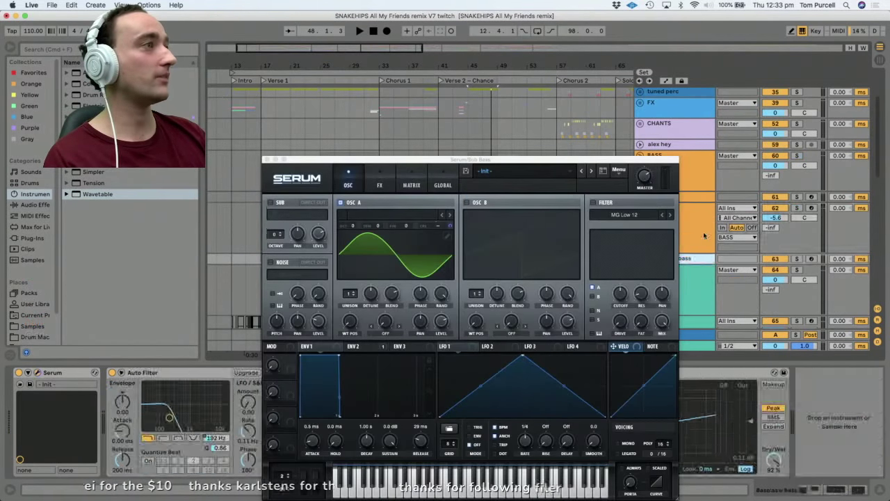
Play the remaining Sub Bass track soloed and close its Serum window.
left_click(797, 207)
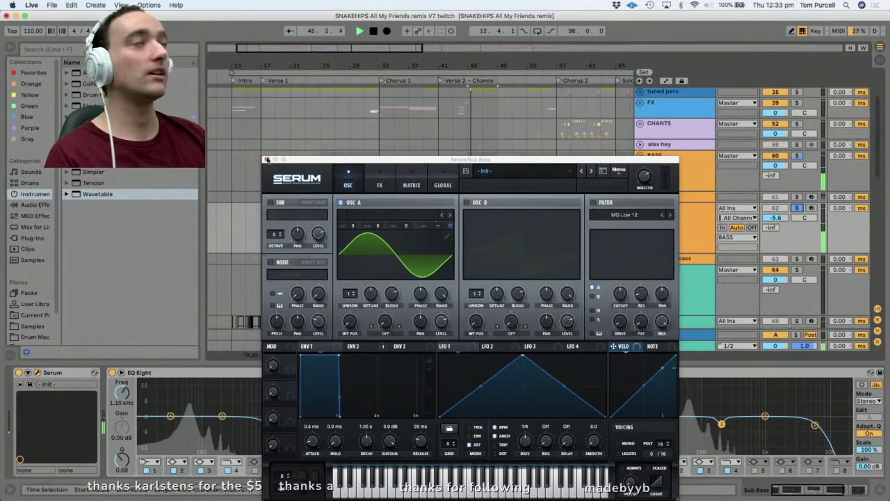
key("super+alt+p")
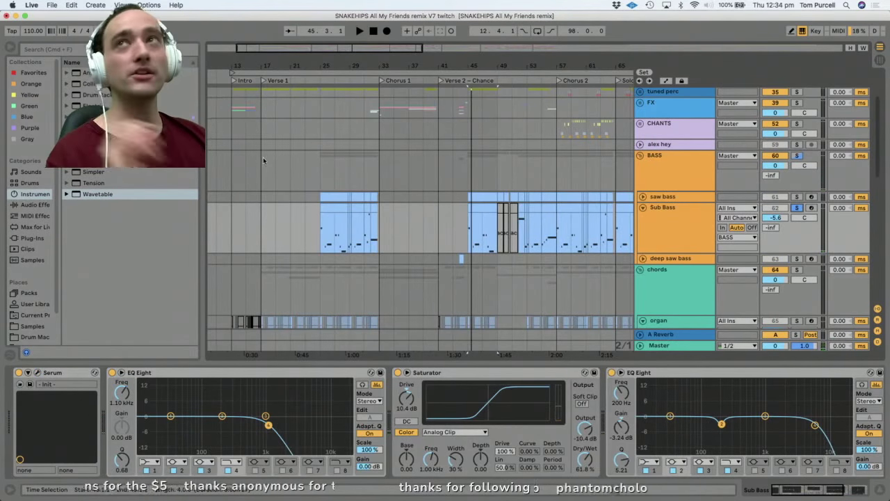
left_click(656, 212)
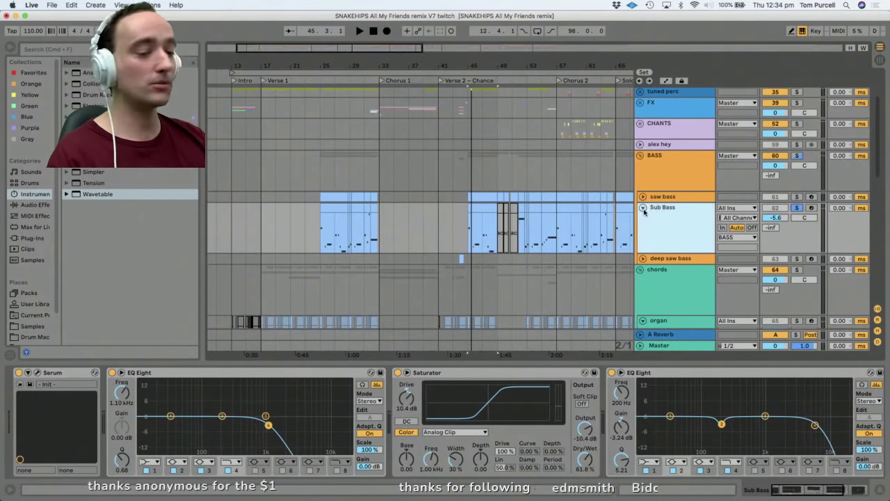
Fold the Sub Bass track and check the devices of deep saw bass and saw bass.
left_click(643, 208)
left_click(669, 217)
left_click(671, 198)
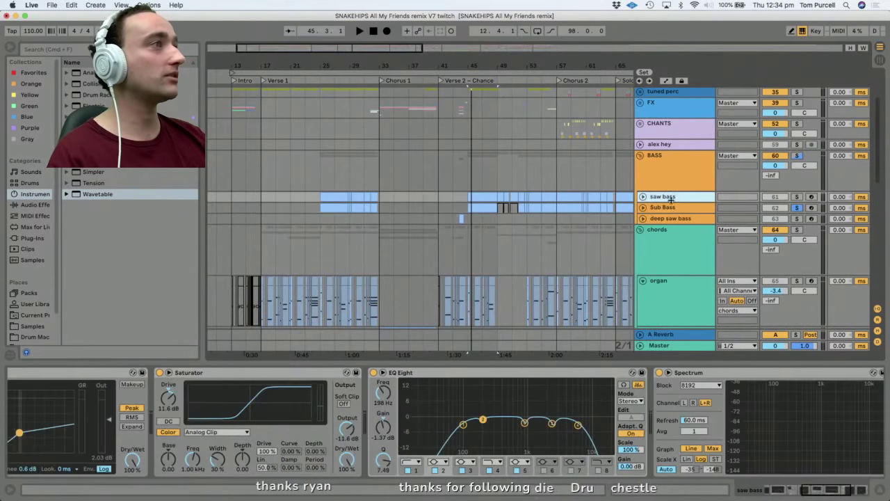
Play the arrangement from the start of Chorus 2 with the whole BASS group soloed.
left_click_drag(563, 64, 465, 43)
scroll(420, 209, "up", 5)
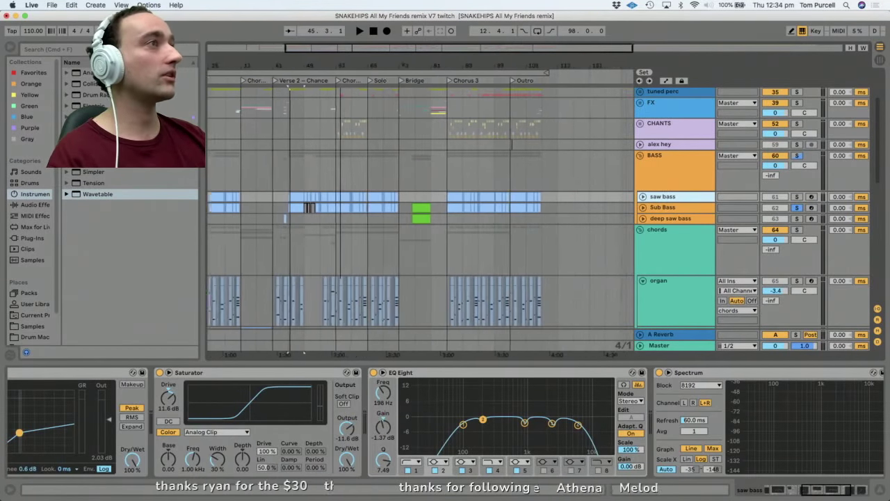
scroll(371, 354, "up", 1)
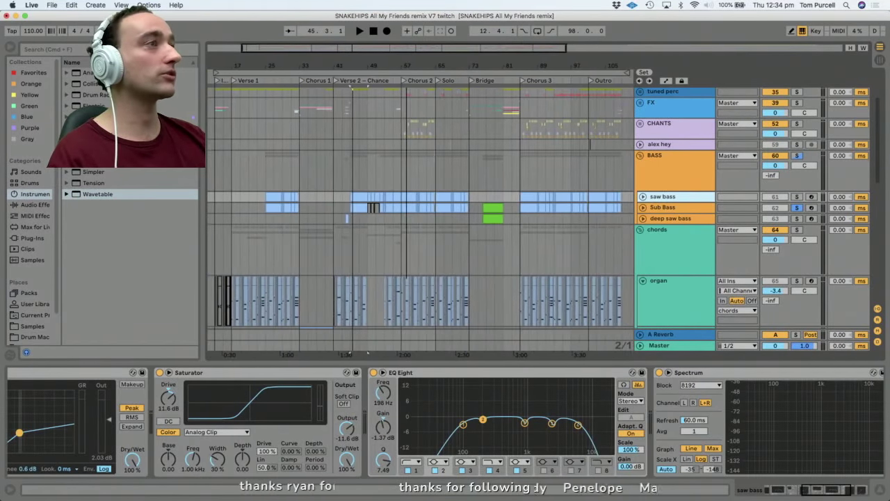
left_click(399, 162)
key("space")
left_click(796, 156)
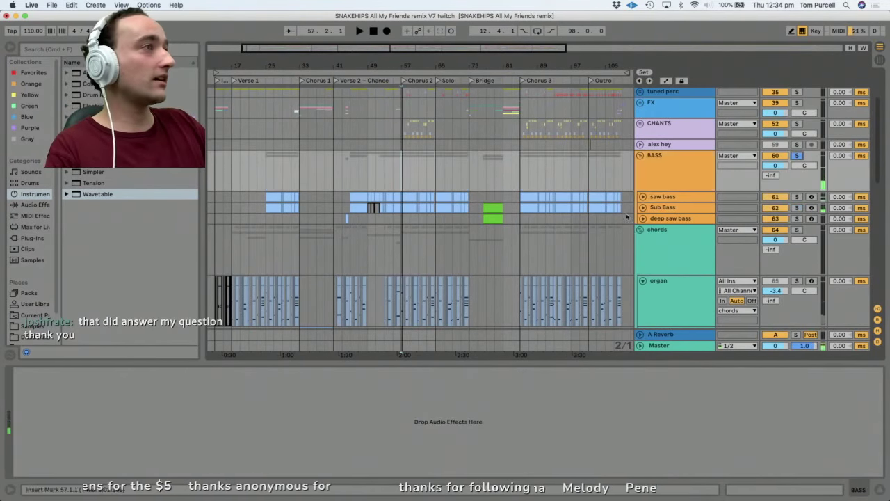
Unfold the deep saw bass track, solo it, and play its clip in the Bridge.
left_click(662, 208)
left_click(666, 220)
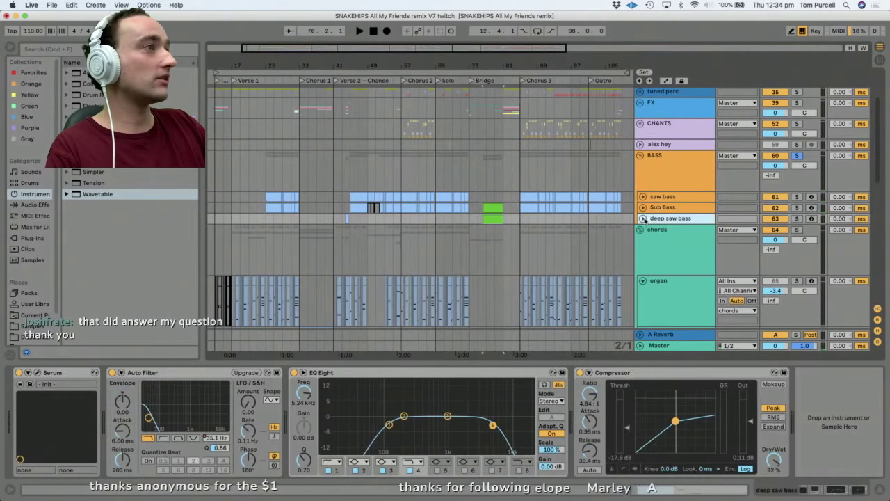
left_click(798, 219)
left_click(489, 220)
key("space")
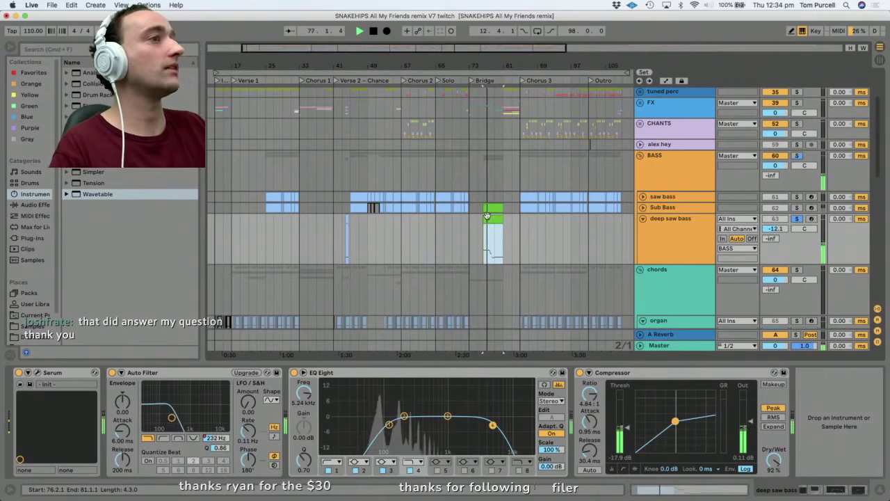
Add Sub Bass to the solo to hear it with deep saw bass in the Bridge, and stop playback.
left_click_drag(503, 69, 502, 45)
left_click(704, 237)
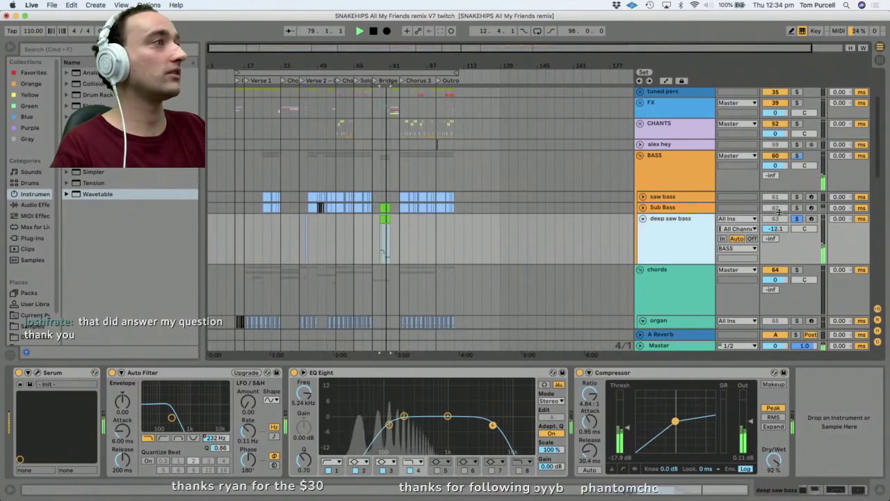
left_click(797, 207, "super")
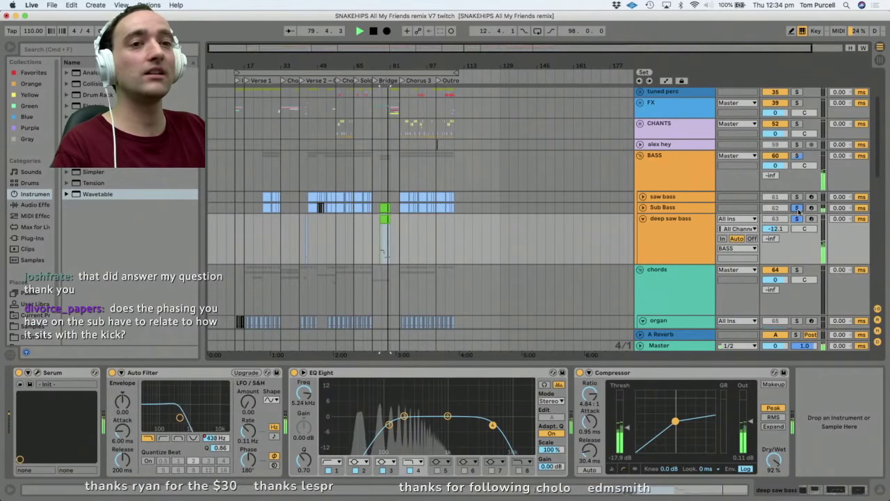
key("space")
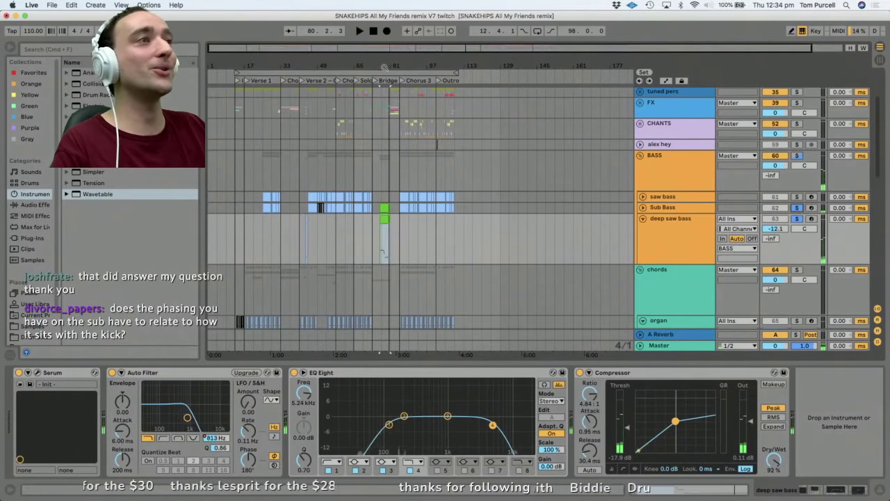
Clear the bass solos, play the full mix from bar 76 in the Bridge, and stop playback.
left_click_drag(385, 69, 403, 111)
left_click(798, 219)
left_click(353, 229)
key("space")
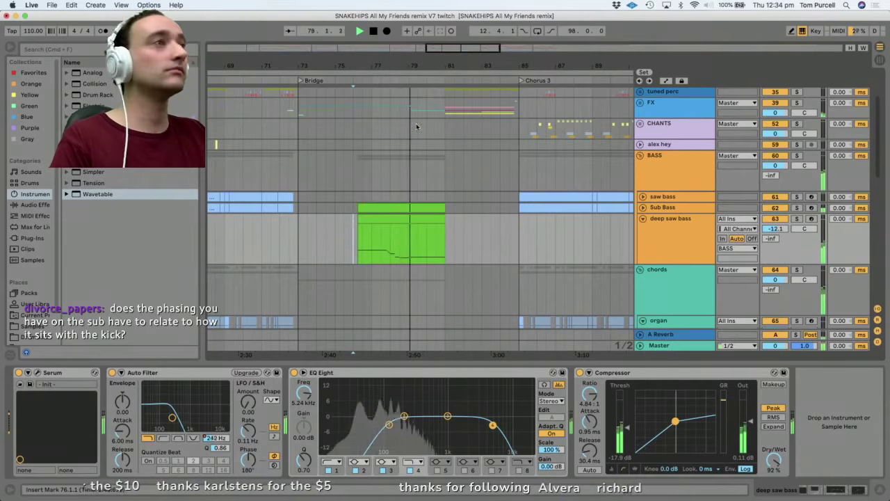
left_click_drag(429, 66, 430, 61)
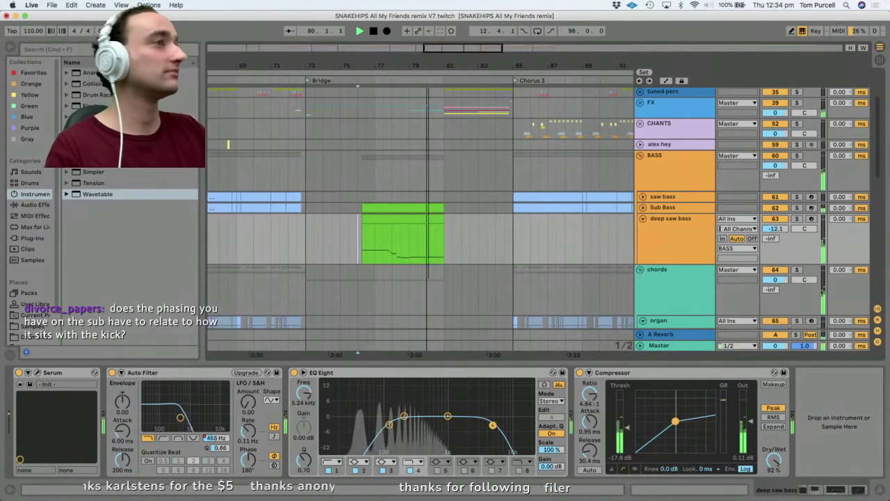
left_click(357, 208)
key("space")
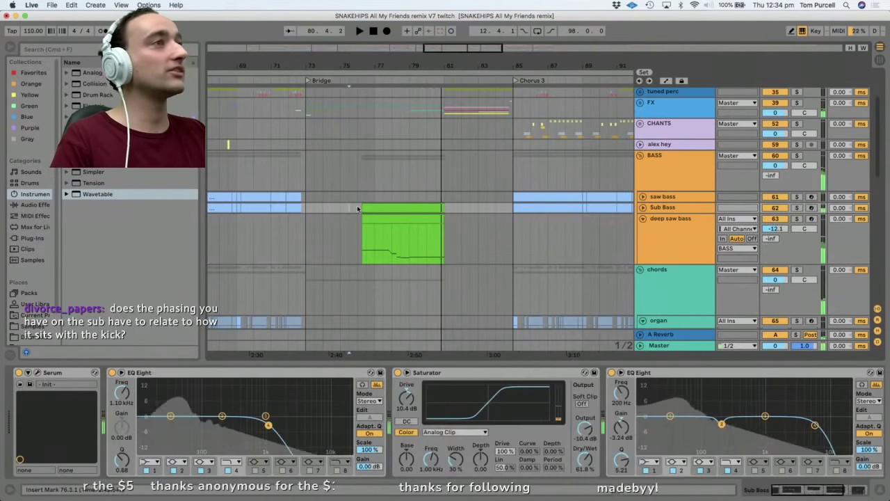
Play only the Bridge's deep saw bass clip by soloing its track again, and stop playback.
left_click(380, 219)
left_click(797, 218)
key("space")
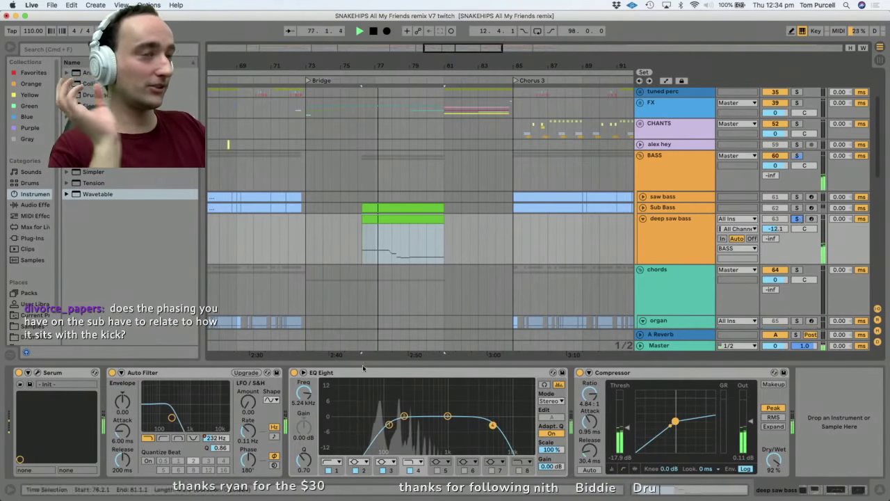
key("space")
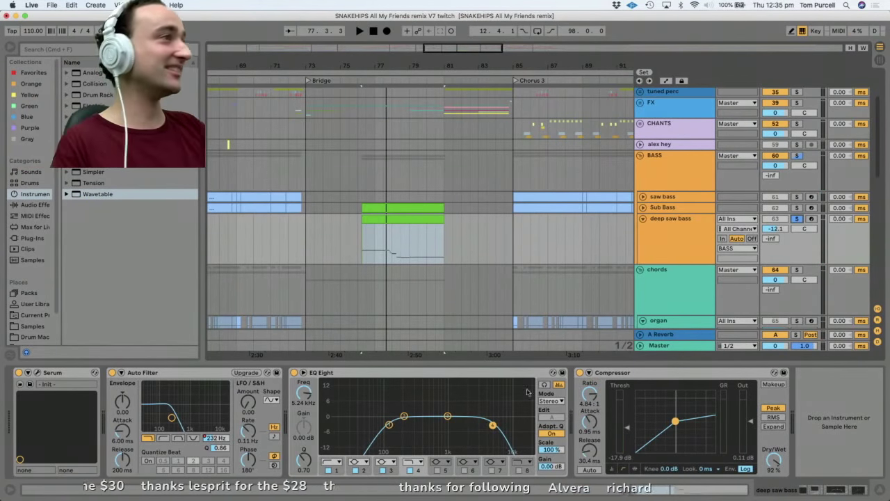
Replay the Bridge clip with Sub Bass soloed alongside deep saw bass, and locate the serum organ track in the chords group.
left_click(797, 207)
key("space")
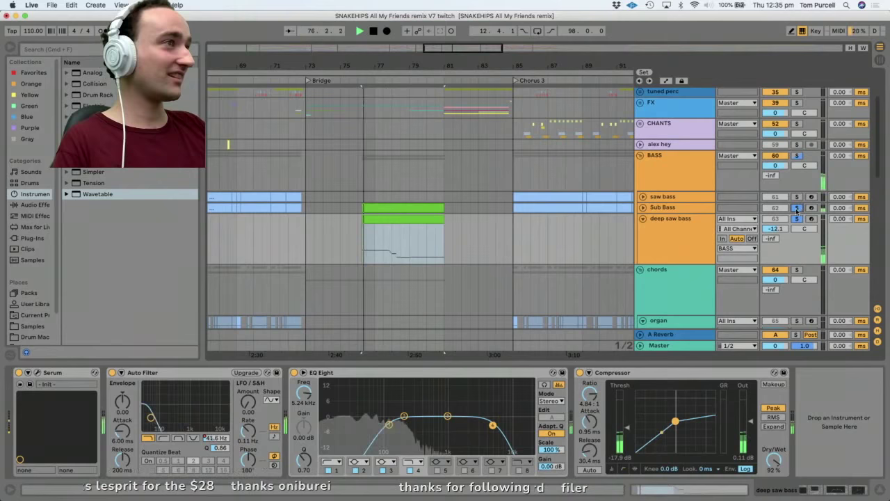
left_click(670, 220)
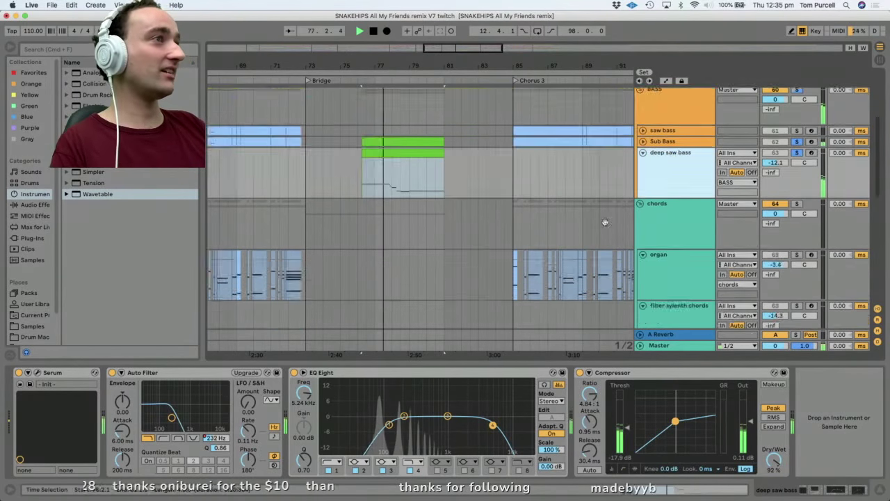
scroll(696, 209, "down", 10)
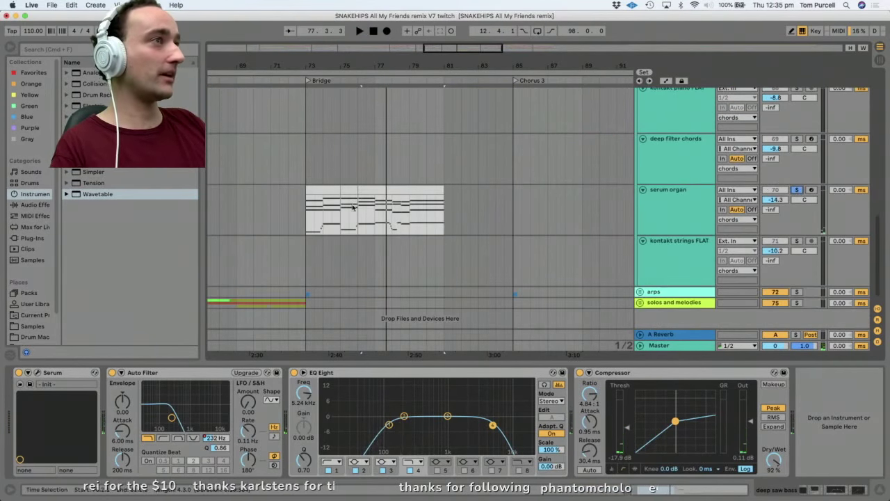
Play the soloed serum organ clip from bar 76 in the Bridge, and stop playback.
left_click(363, 211)
key("space")
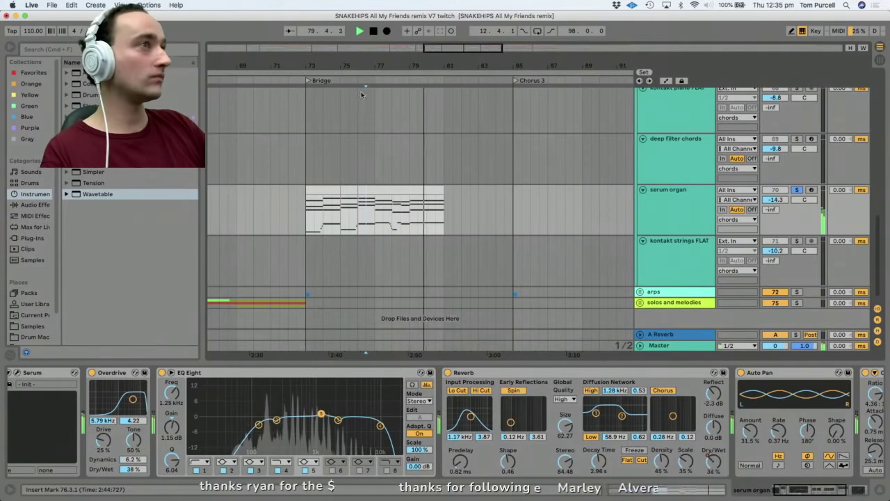
left_click_drag(443, 66, 443, 49)
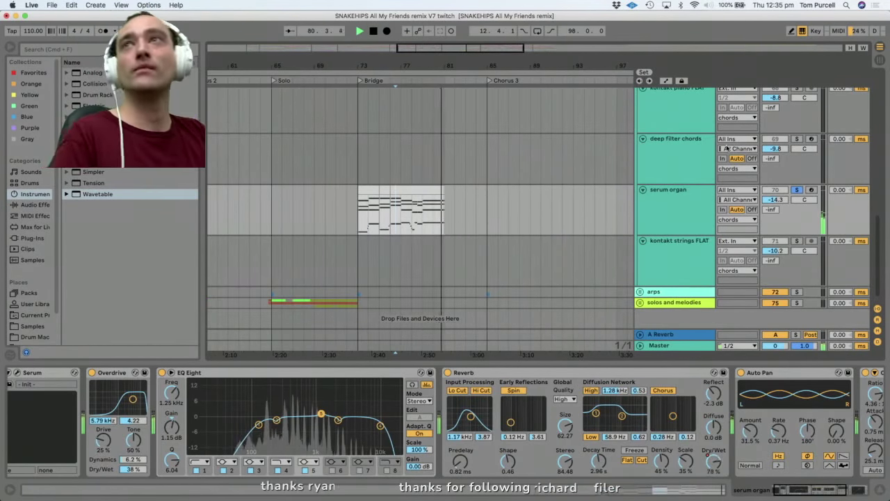
key("space")
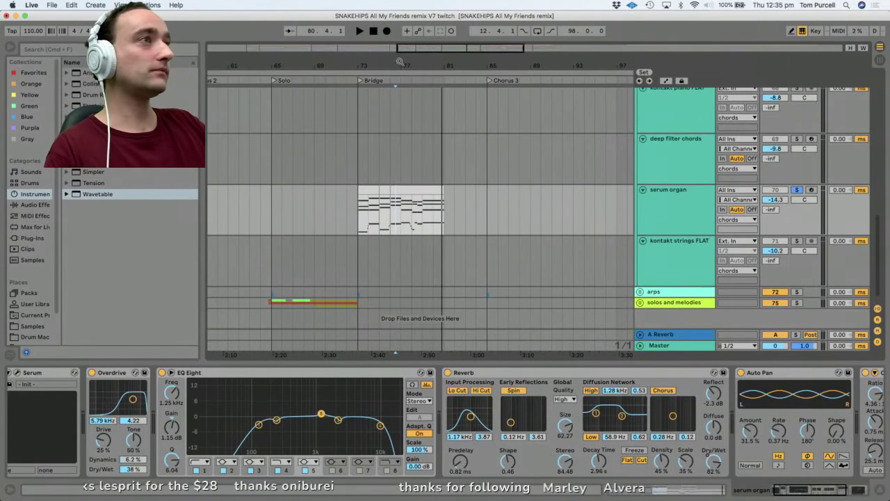
Show the kontakt strings FLAT track's devices, and collapse all the expanded tracks in the chords group.
left_click_drag(402, 65, 403, 58)
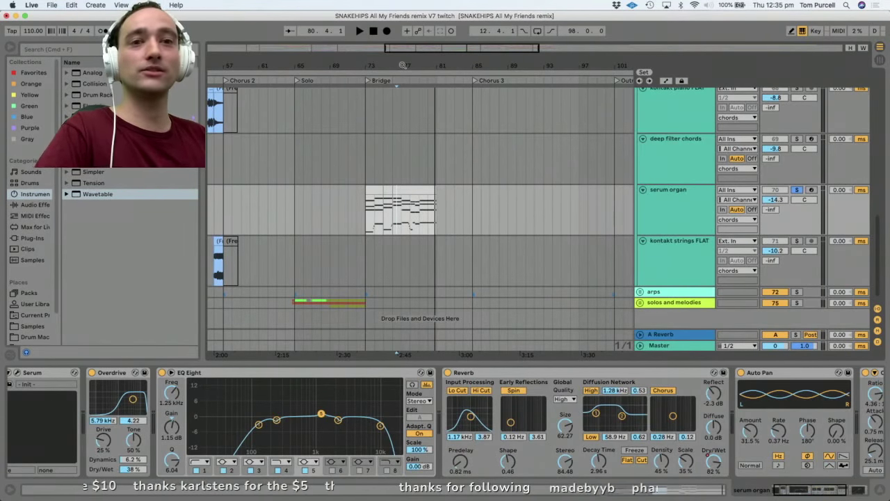
left_click_drag(409, 60, 411, 65)
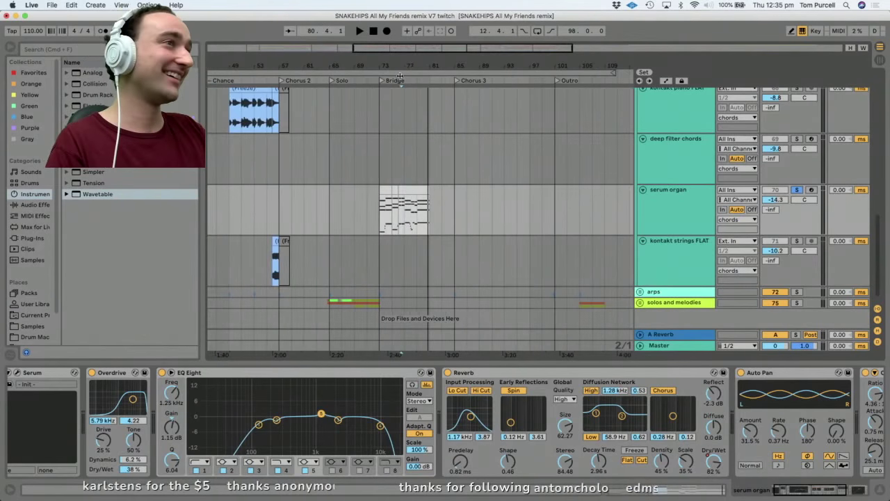
left_click(387, 216)
scroll(676, 214, "down", 1)
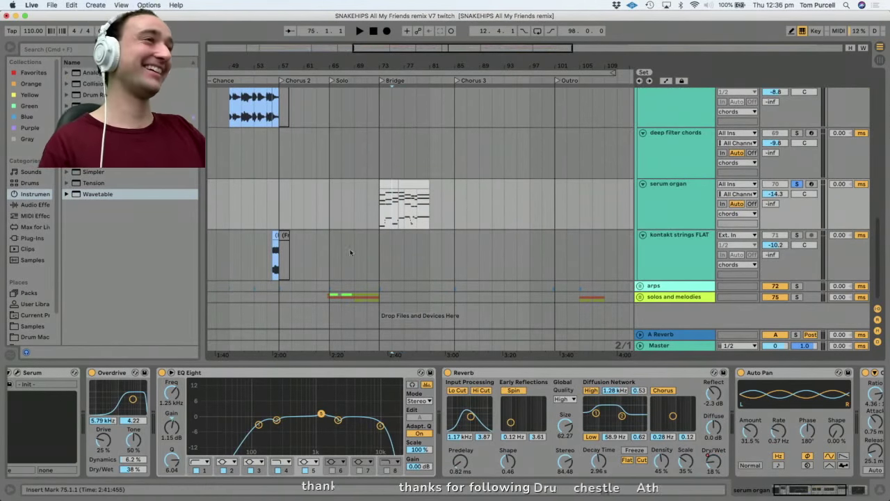
left_click(356, 253)
left_click(703, 251)
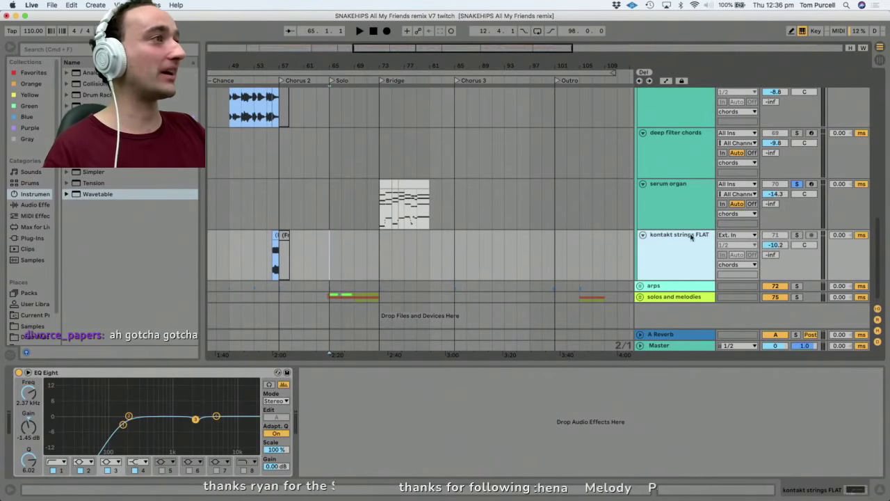
left_click(643, 236, "alt")
left_click(654, 245)
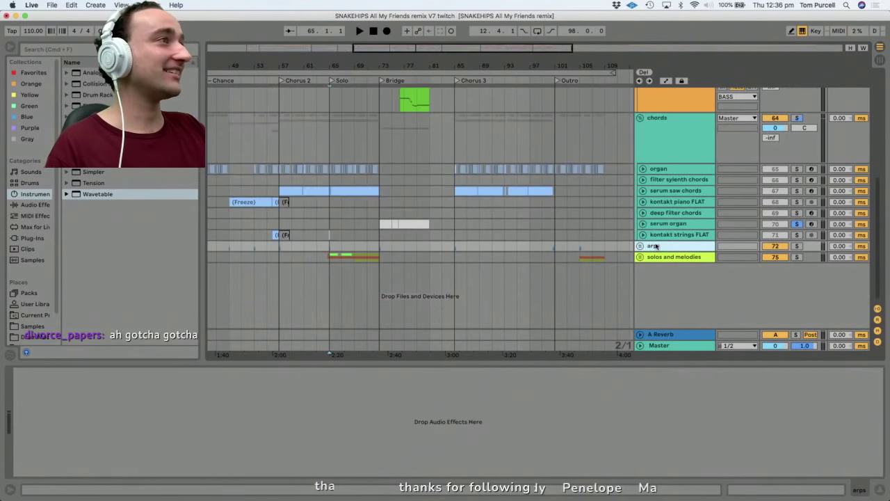
Play the Outro from bar 101 with the whole chords group soloed, and stop playback.
left_click(665, 117)
left_click(485, 127)
left_click_drag(522, 65, 448, 43)
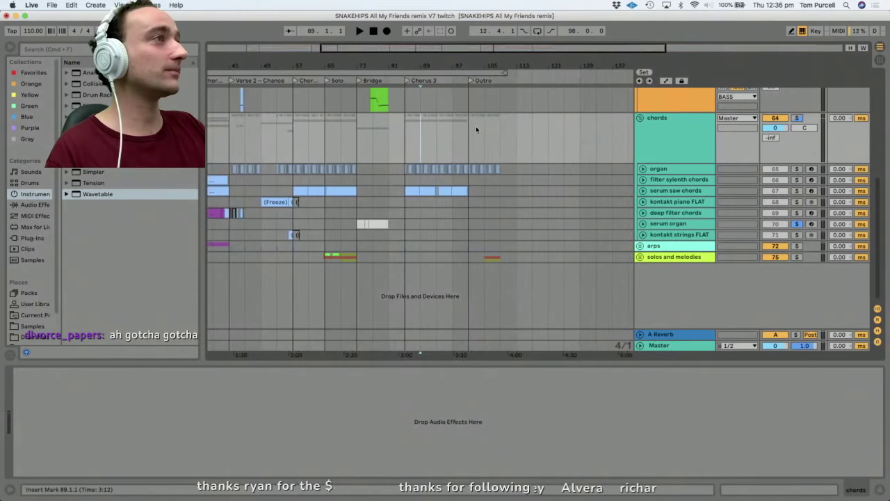
left_click(477, 130)
key("space")
left_click(796, 119)
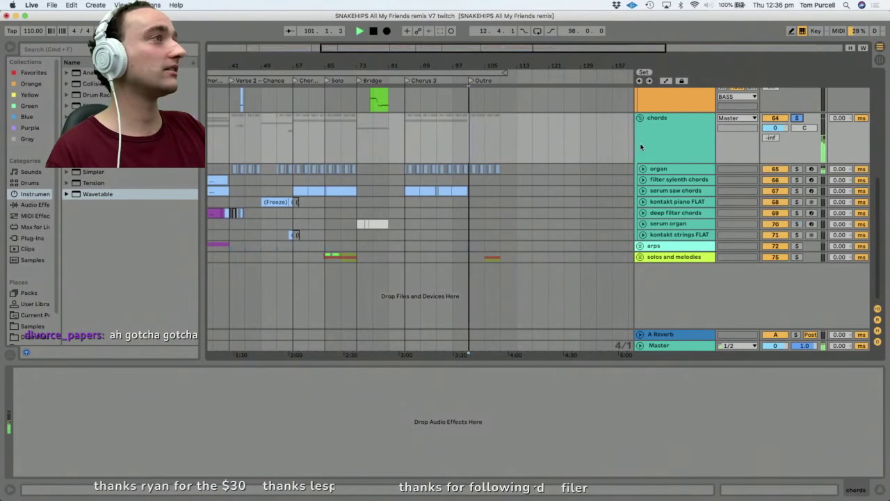
left_click(651, 142)
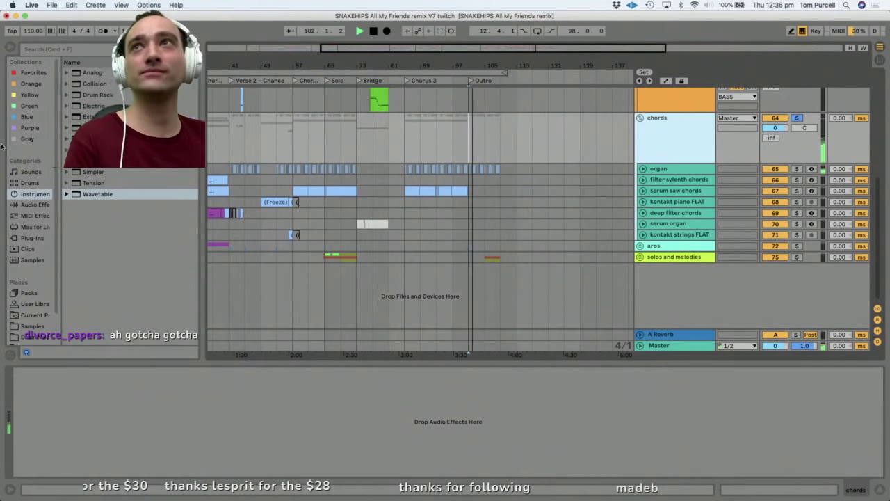
key("space")
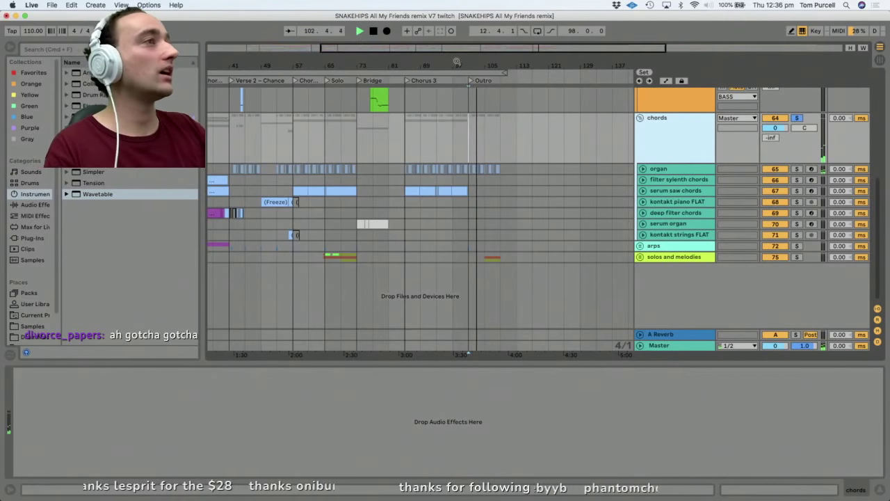
Unfold the arps group and play Chorus 1 from bar 33 with only that group soloed.
left_click(662, 247)
left_click(640, 245)
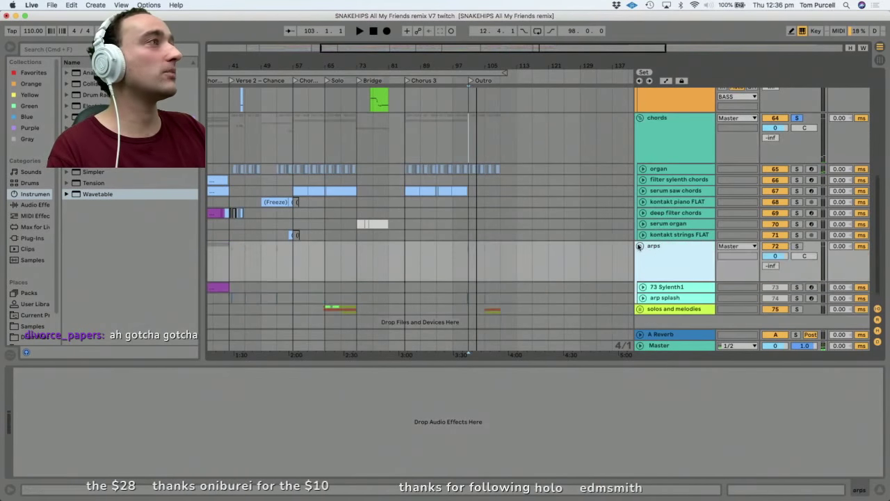
left_click_drag(470, 68, 501, 67)
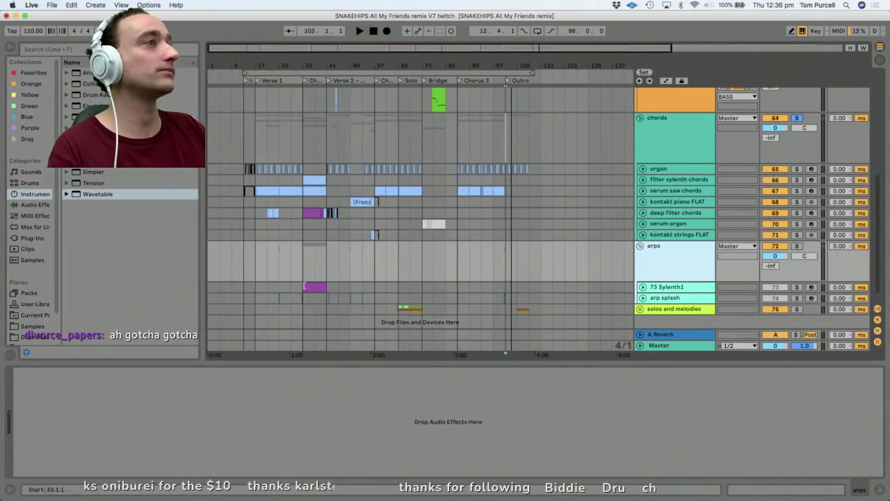
left_click(304, 287)
key("space")
left_click(660, 251)
key("s")
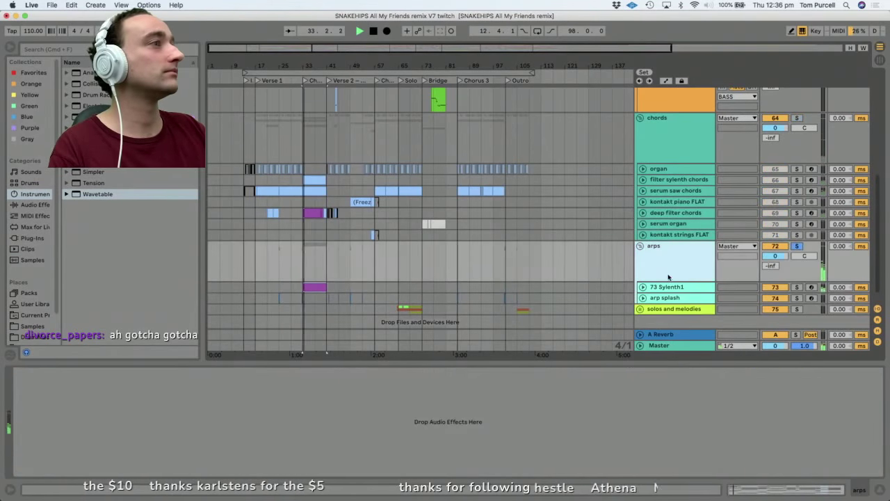
Expand the 73 Sylenth1 and arp splash tracks while the arps play through Chorus 1, and stop playback.
left_click(666, 287)
left_click(643, 286)
scroll(647, 289, "down", 3)
left_click(643, 286)
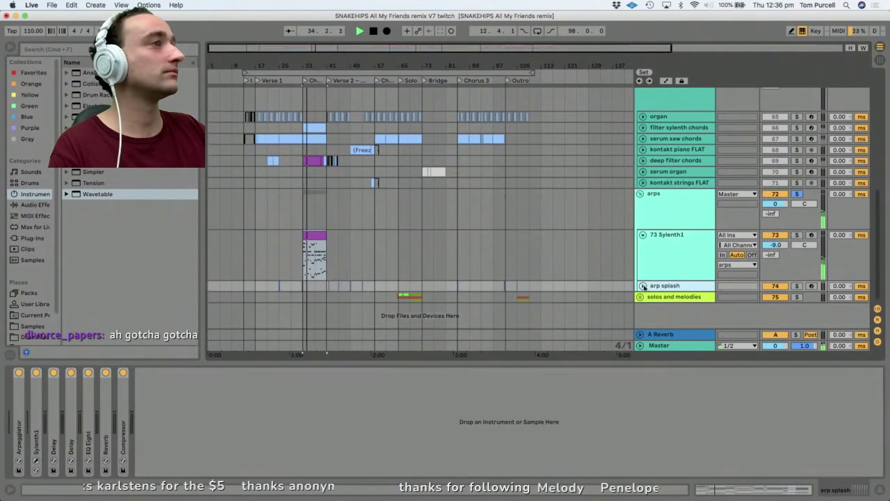
left_click(642, 286)
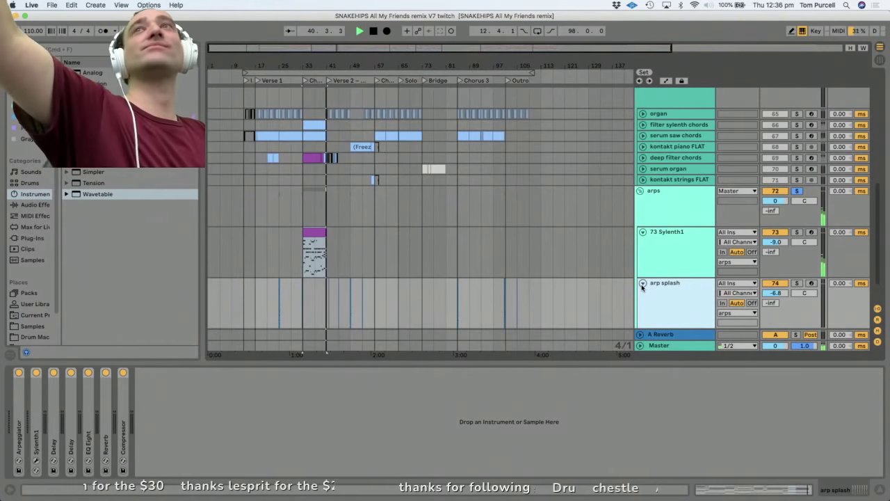
key("space")
Show the 73 Sylenth1 track's device chain and examine its Chorus 1 MIDI clip up close.
left_click(674, 254)
left_click(676, 317)
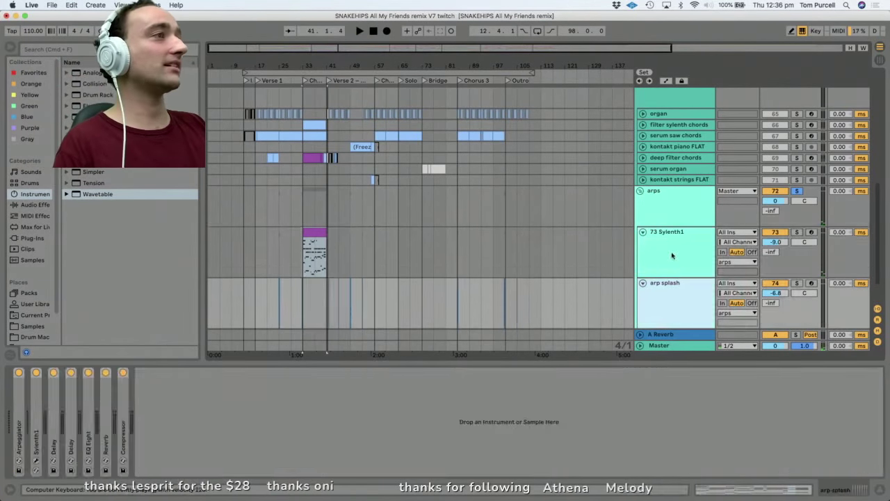
left_click(672, 256)
left_click(674, 317)
left_click(670, 260)
left_click(309, 232)
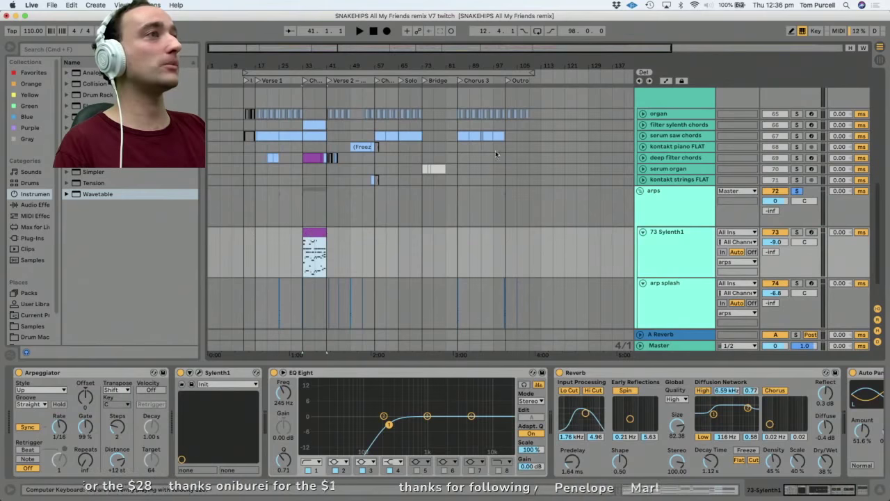
left_click_drag(309, 65, 318, 150)
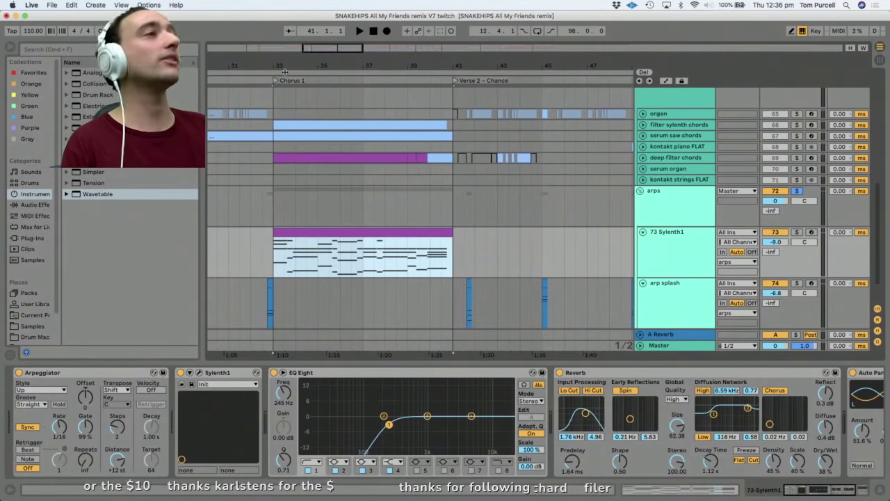
Open the Sylenth1 plug-in window on the 73 Sylenth1 track, put Live in full screen, and enlarge the synth window for viewing.
left_click(660, 256)
left_click(200, 373)
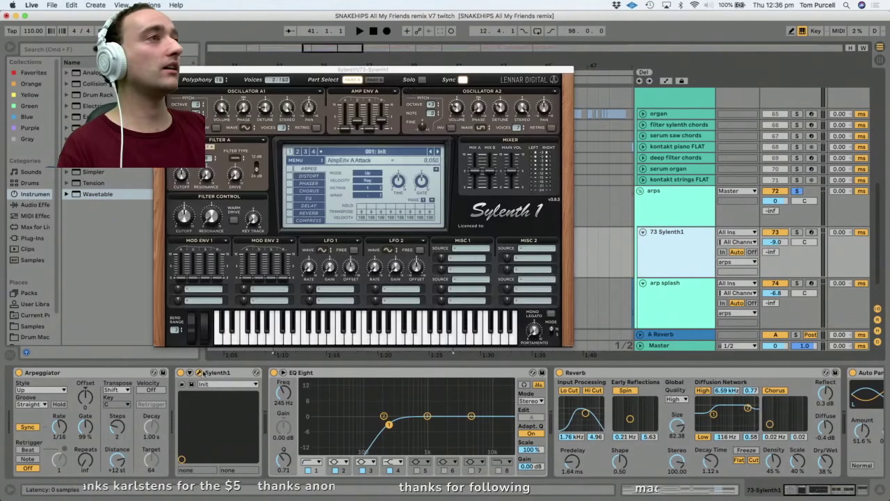
left_click_drag(627, 321, 878, 480)
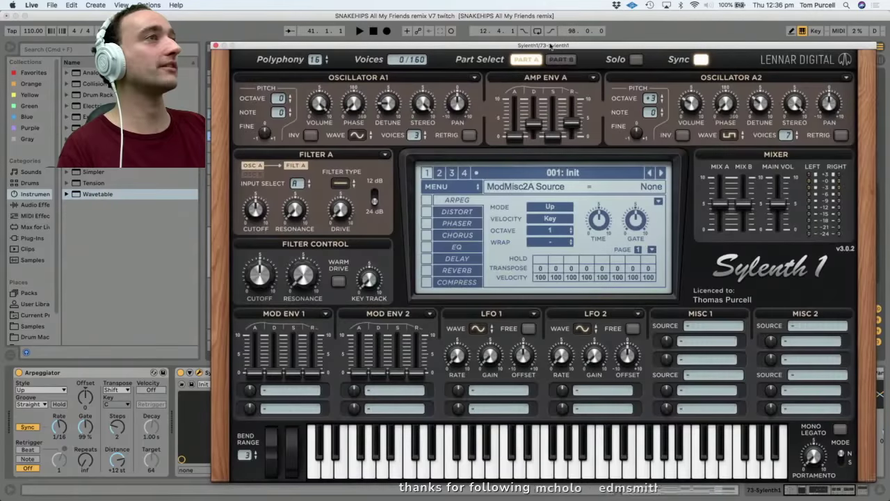
left_click_drag(550, 46, 545, 19)
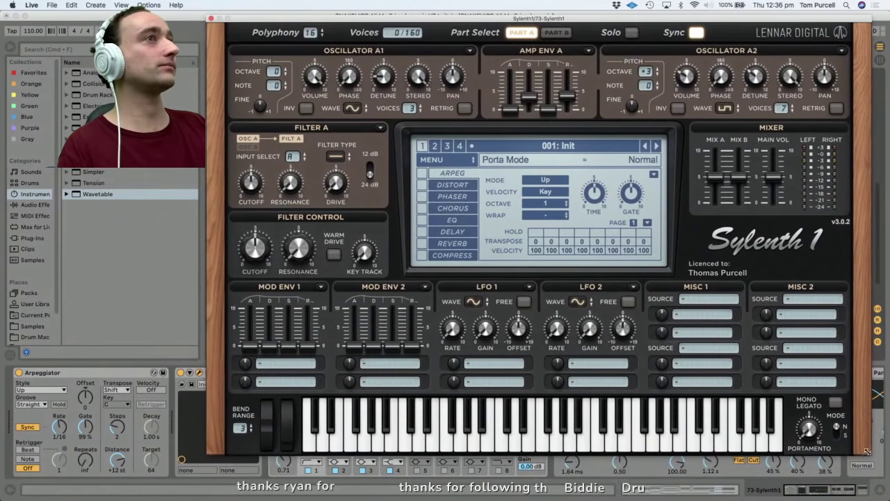
left_click(24, 16)
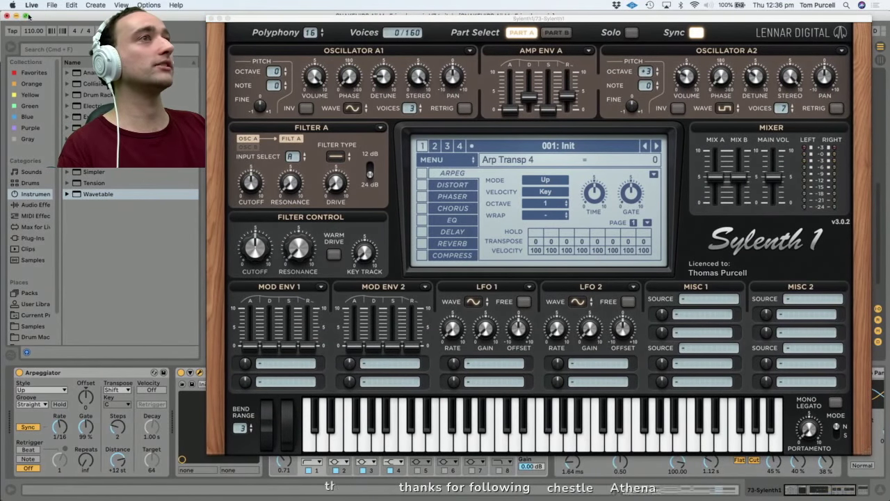
left_click(23, 13)
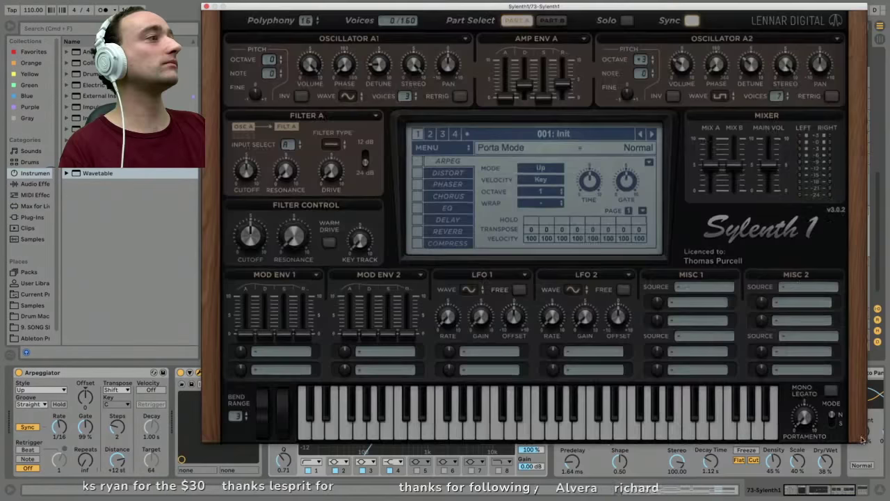
left_click_drag(862, 439, 887, 465)
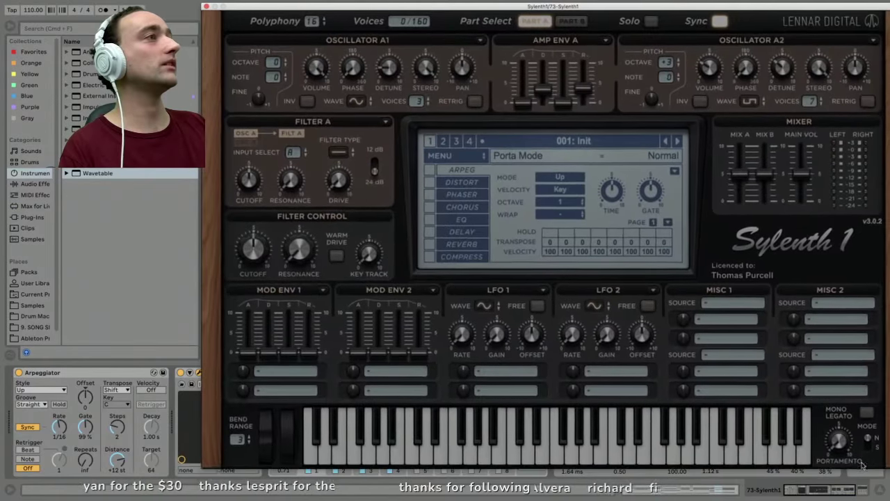
left_click_drag(632, 10, 625, 17)
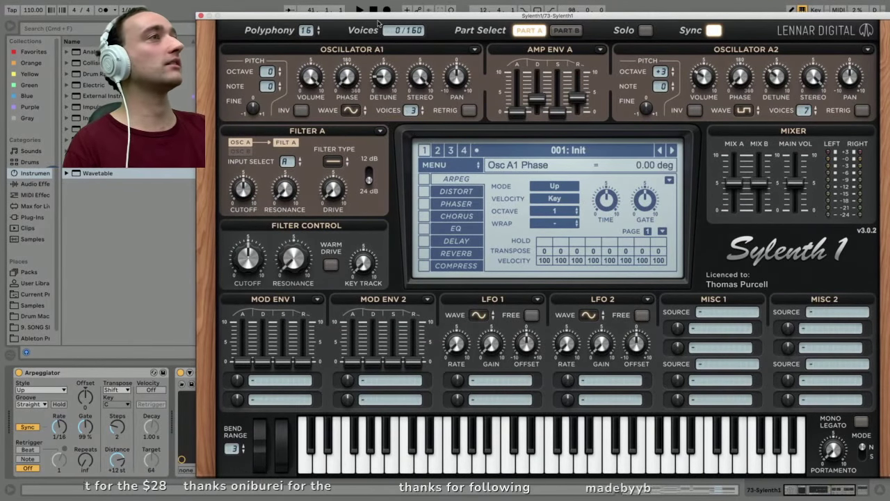
left_click_drag(379, 20, 370, 15)
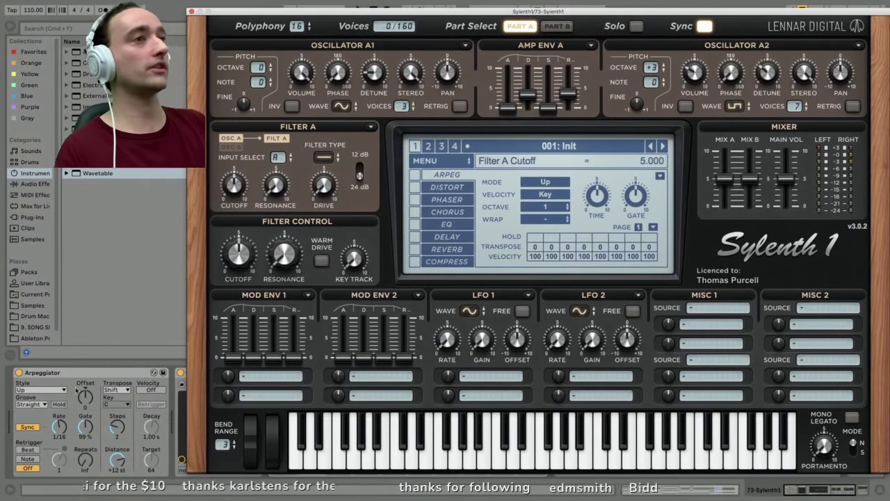
Turn off the Arpeggiator, lower the computer keyboard's octave, and play notes to hear the plain Sylenth1 sound.
left_click(18, 373)
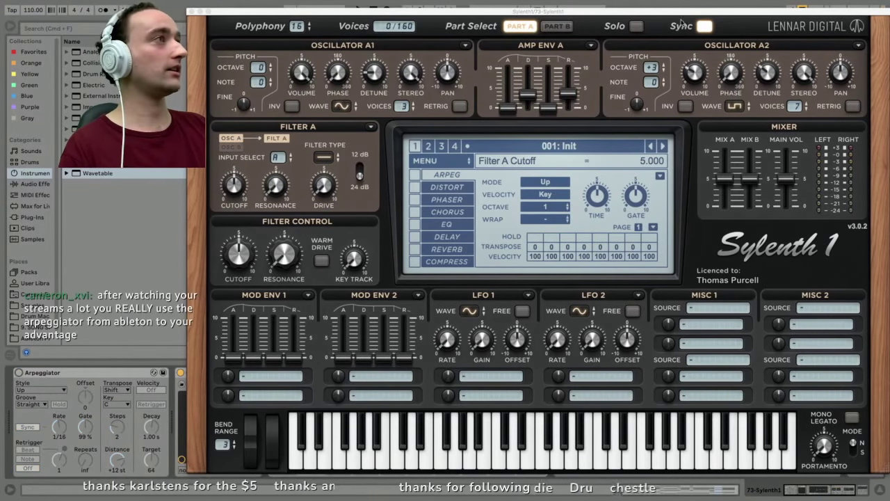
left_click_drag(682, 12, 542, 5)
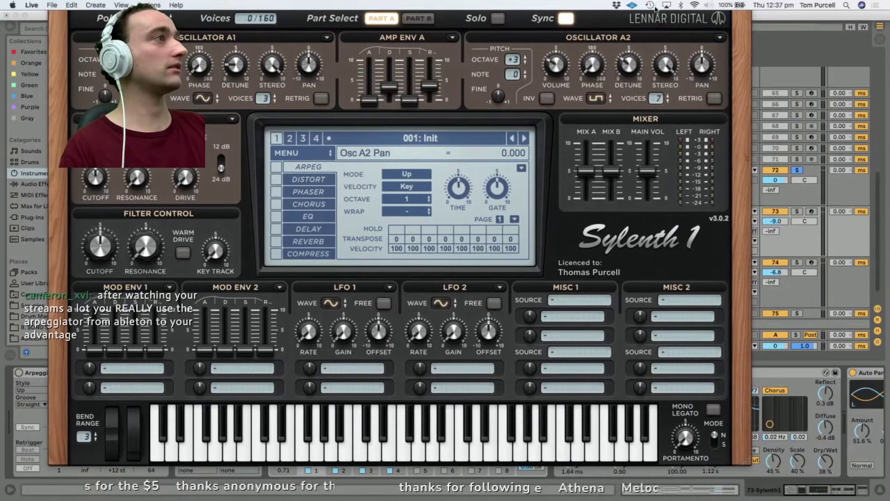
left_click_drag(689, 7, 665, 8)
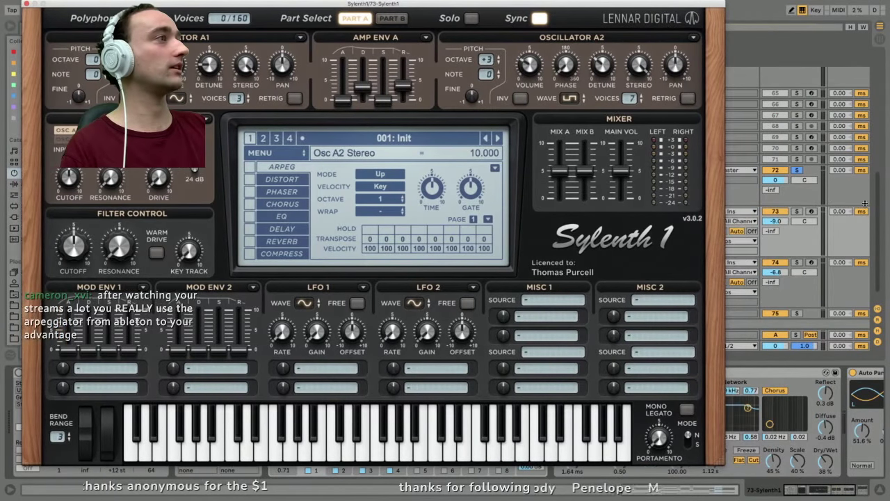
left_click_drag(589, 6, 762, 10)
key("z")
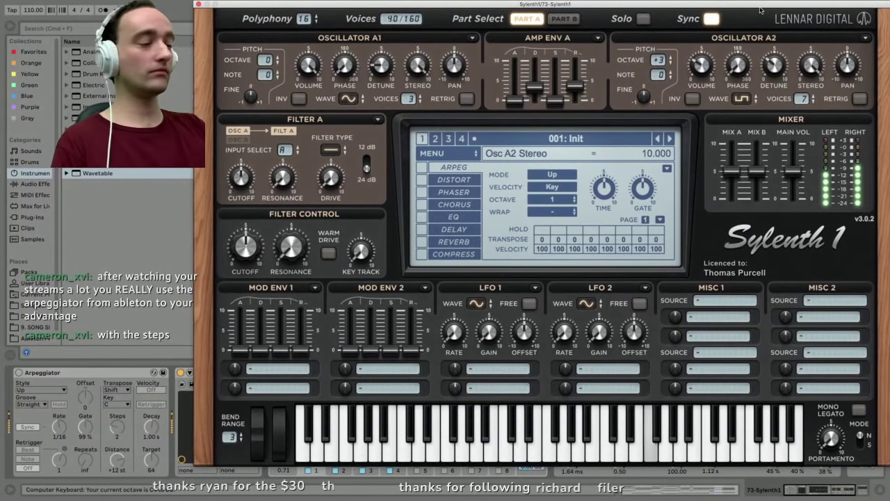
key("h")
key("f")
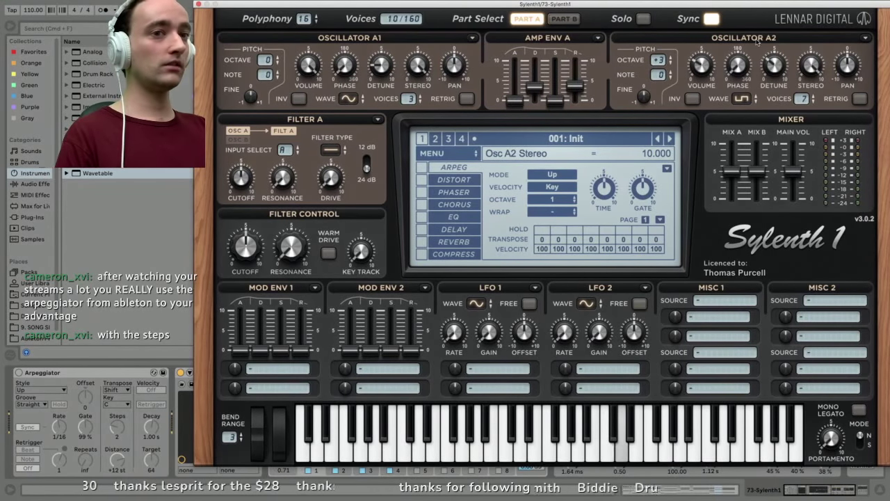
Set Oscillator A2's octave to 0 in Sylenth1 and play notes on the computer keyboard to hear the difference.
mouse_move(779, 2)
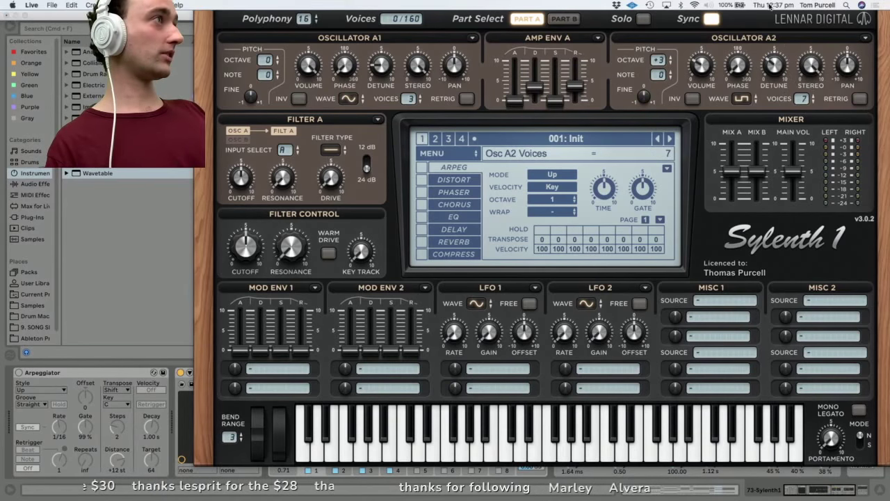
left_click_drag(664, 5, 665, 12)
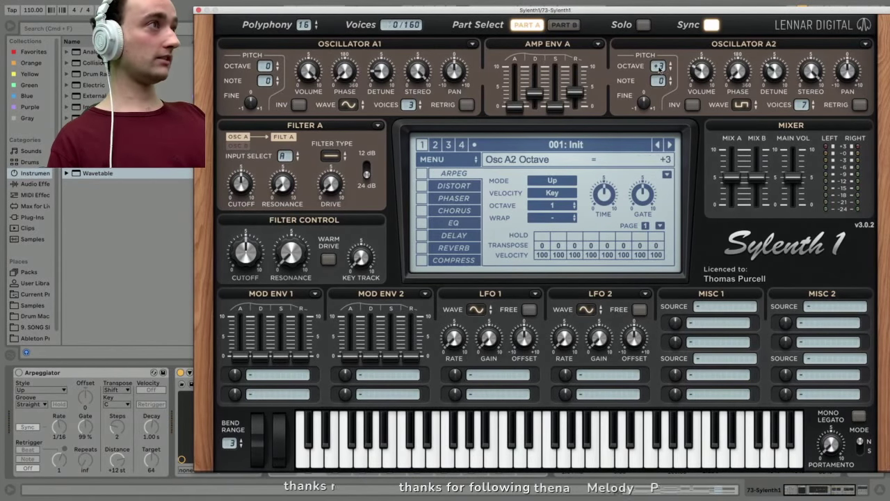
left_click_drag(663, 89, 664, 137)
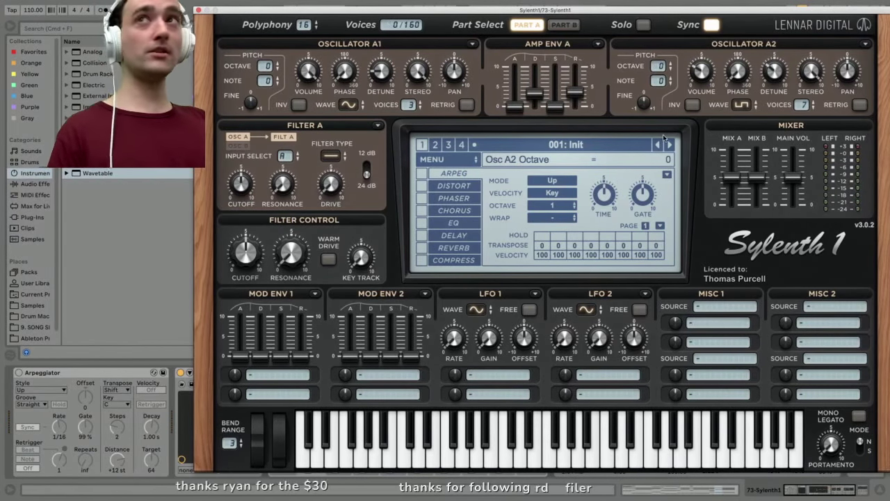
key("a")
key("x")
key("a")
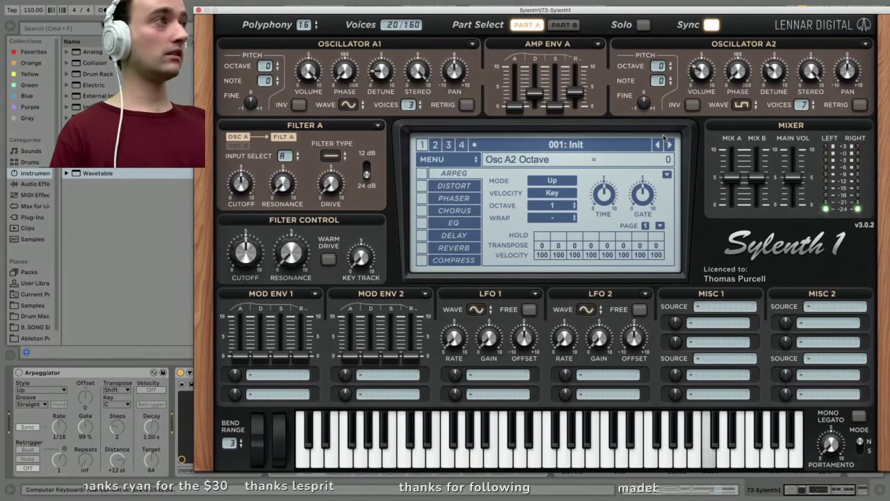
key("f")
key("a")
key("g")
key("f")
key("d")
key("h")
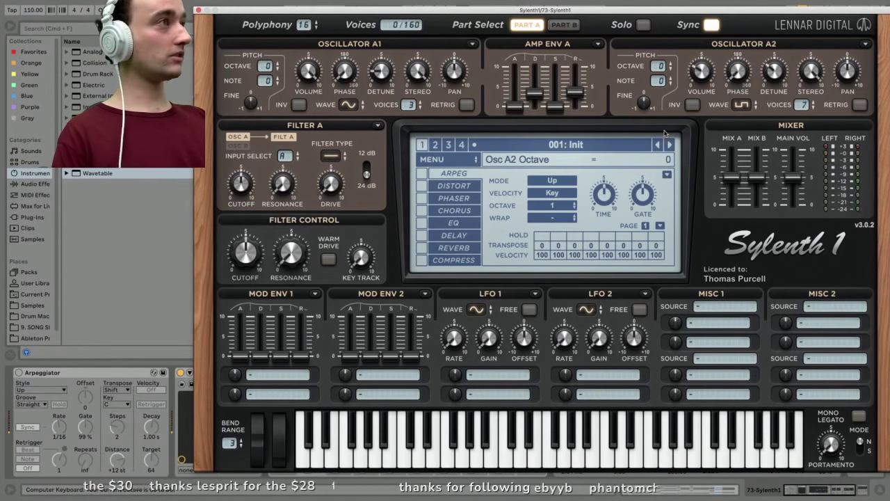
Set Oscillator A2's octave back to +3 and lower the computer keyboard's octave.
left_click_drag(665, 114, 667, 84)
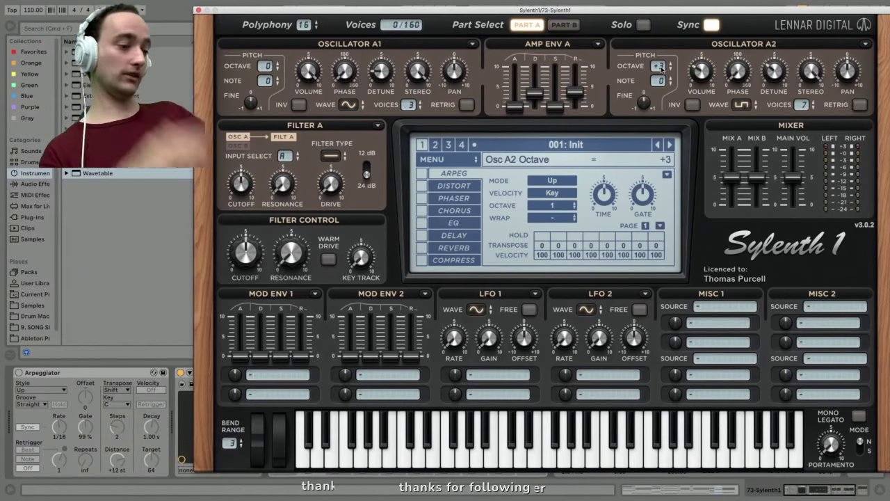
key("z")
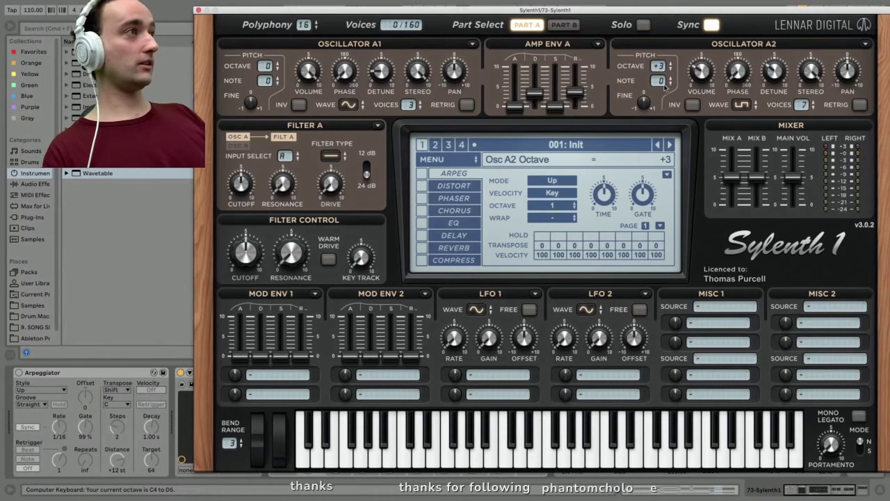
left_click_drag(666, 102, 670, 125)
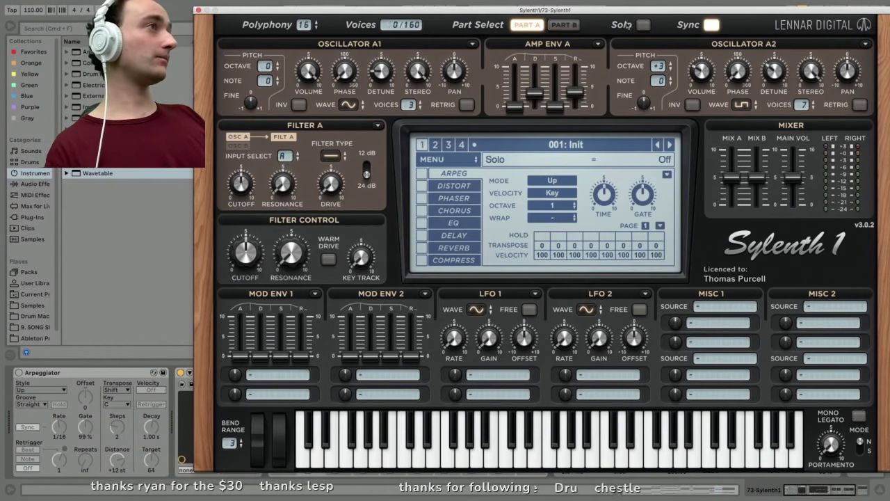
Turn the Arpeggiator back on for the 73 Sylenth1 track and close the Sylenth1 window.
left_click_drag(573, 12, 572, 7)
left_click_drag(887, 463, 885, 462)
left_click_drag(457, 5, 463, 8)
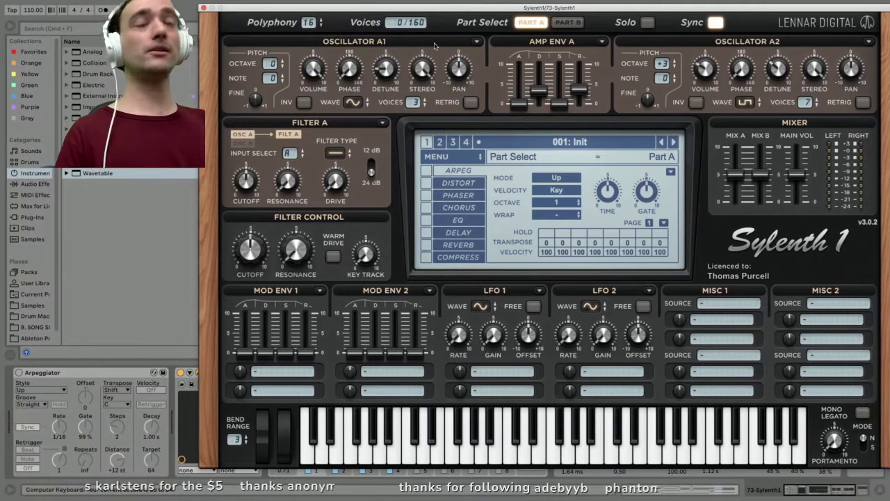
mouse_move(503, 5)
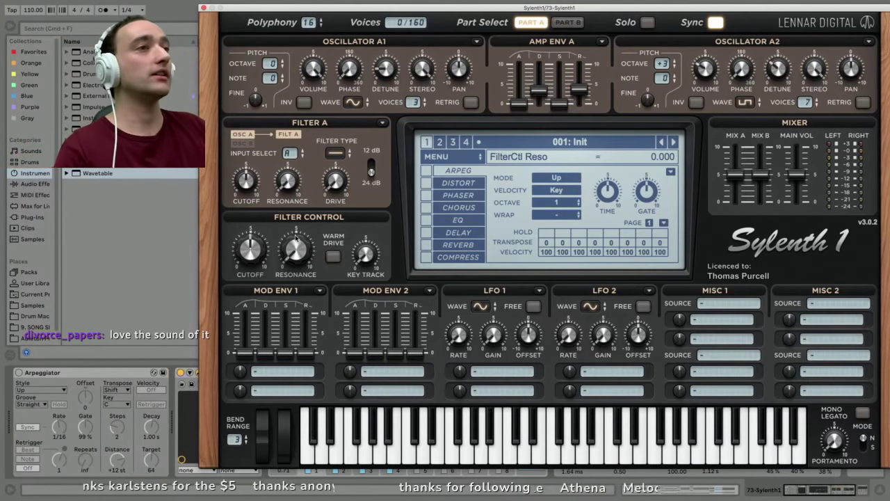
left_click(22, 383)
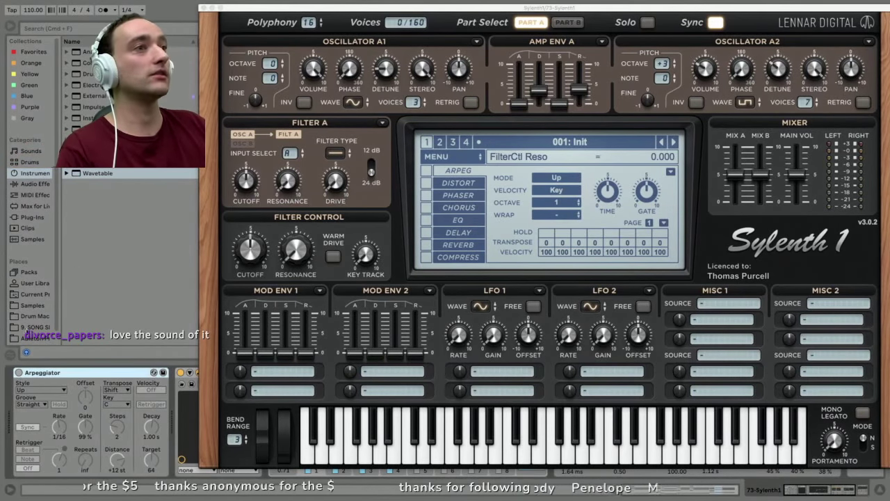
left_click(19, 372)
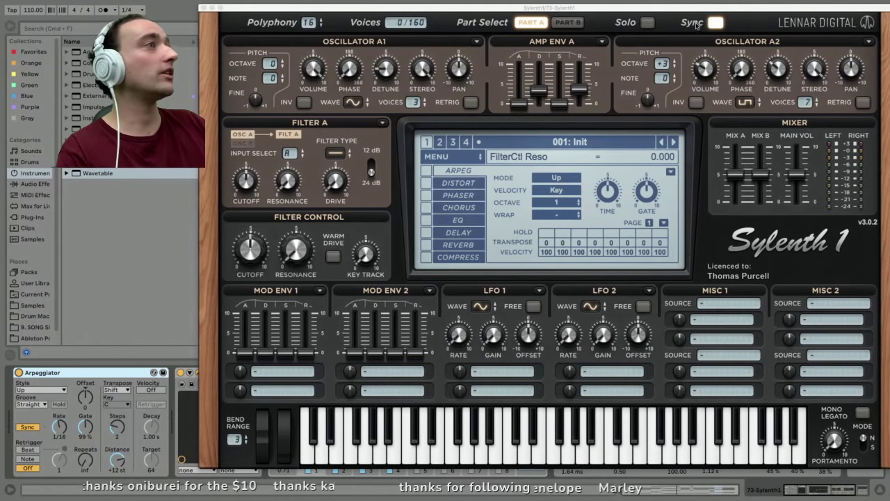
left_click(203, 7)
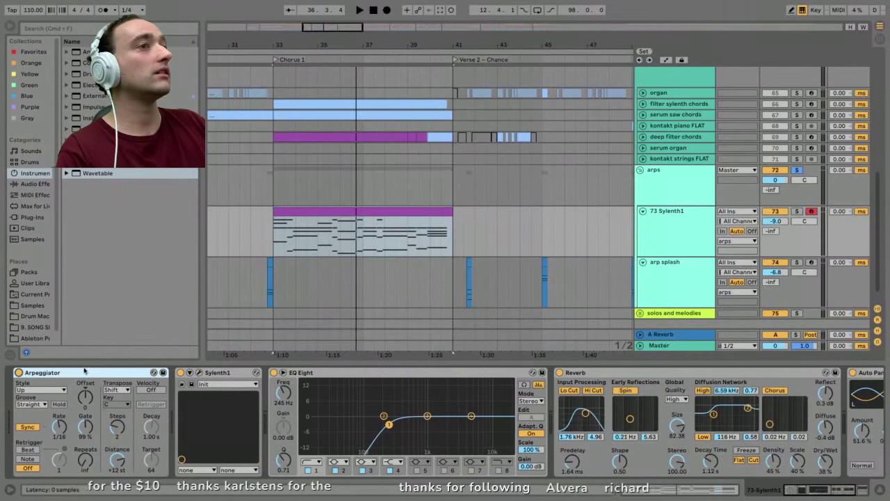
Play the 73 Sylenth1 track's Chorus 1 clip with the Arpeggiator active and look along the track's effect chain.
left_click(303, 212)
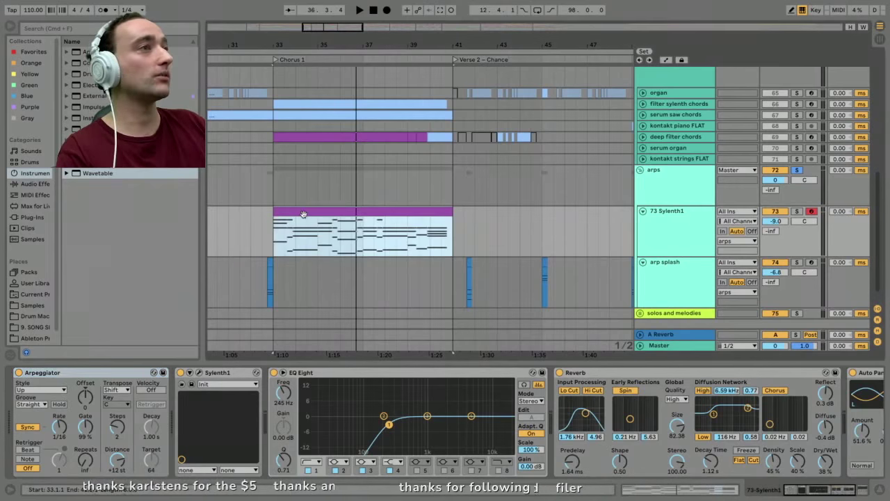
key("space")
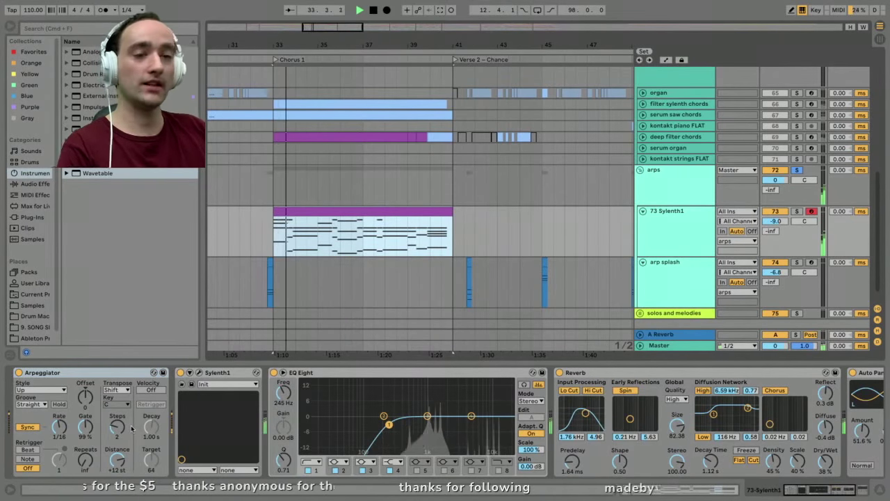
key("space")
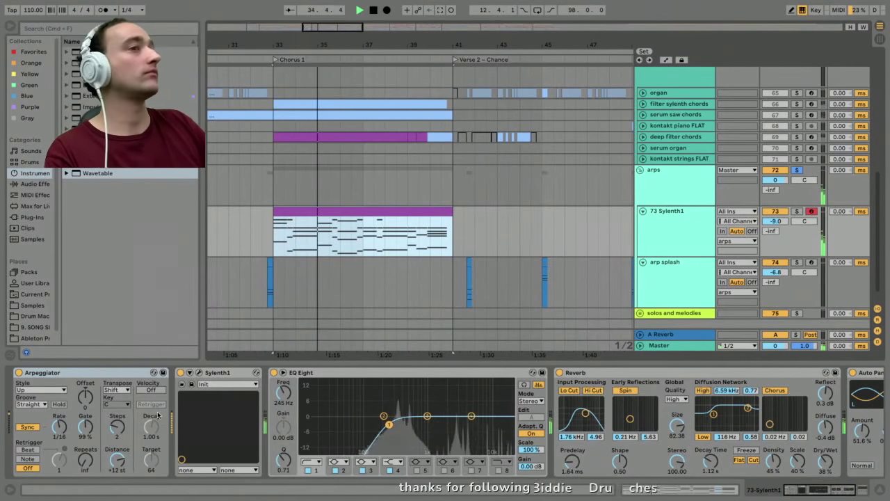
key("space")
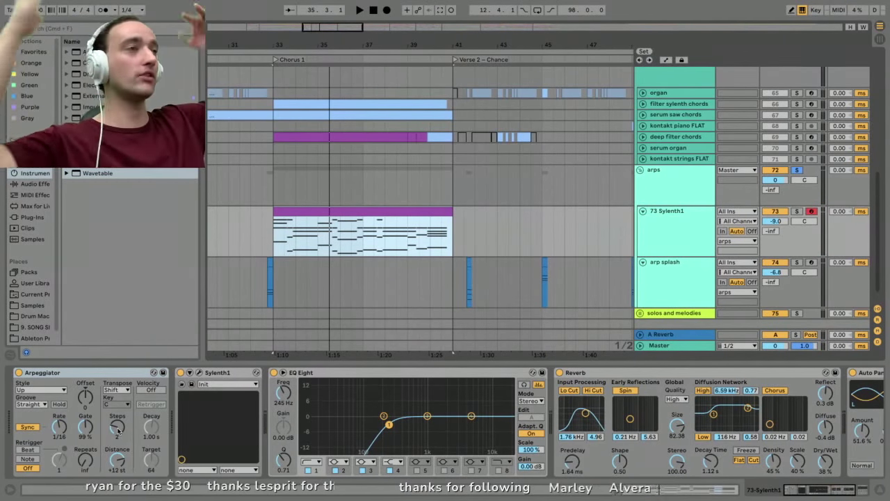
key("space")
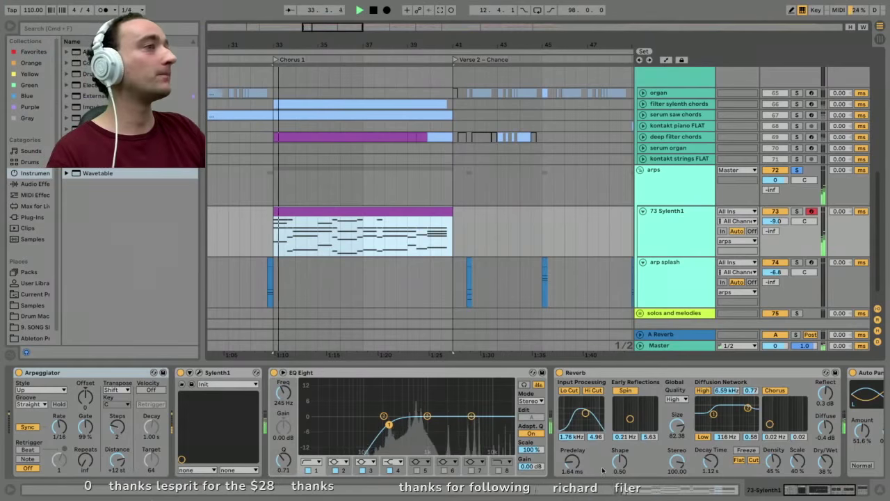
left_click(831, 492)
left_click_drag(831, 492, 793, 493)
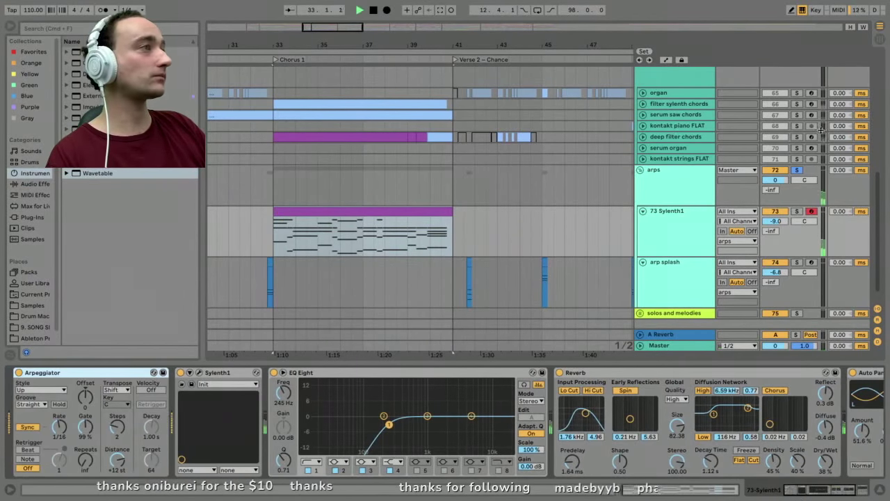
Solo the arp splash track and audition its short clips.
left_click(269, 263)
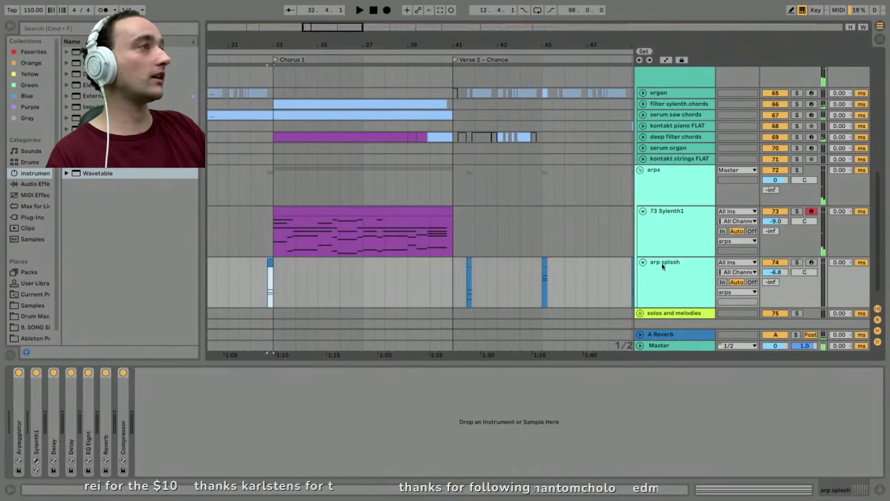
left_click(797, 263)
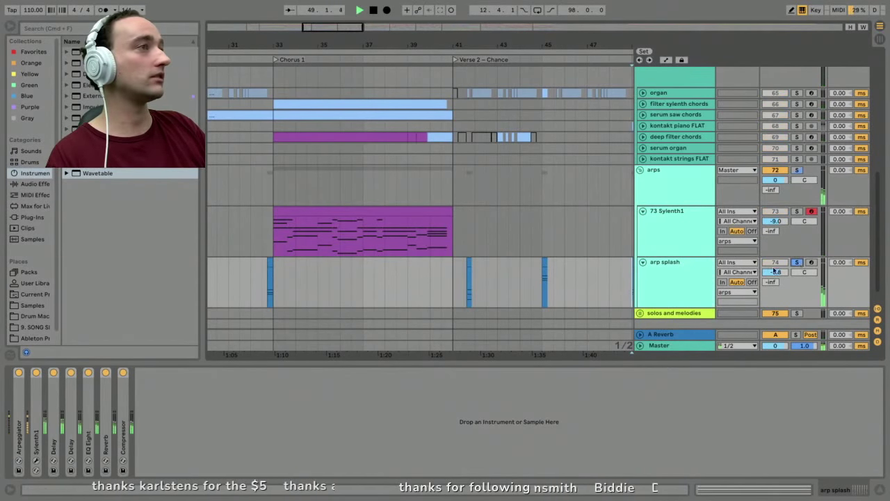
key("space")
key("minus")
Reopen the 73 Sylenth1 track's Sylenth1 window for a brief check of its settings, and close it.
left_click(674, 227)
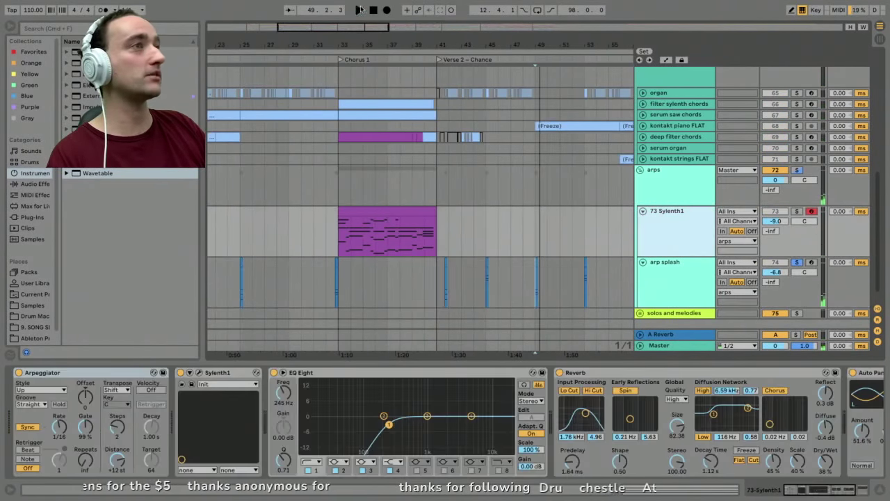
left_click(200, 373)
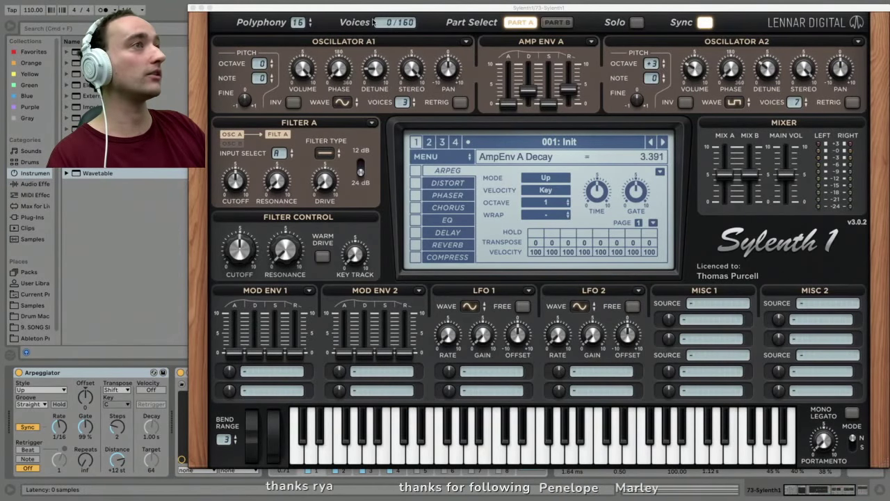
left_click_drag(342, 8, 357, 6)
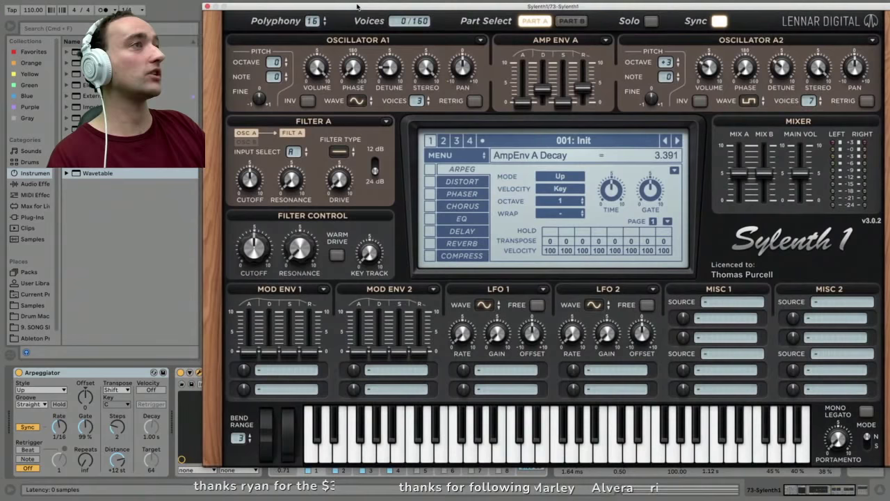
left_click(208, 7)
Select the arp splash clip just before Chorus 1, unfold the track's Arpeggiator, and audition the clip.
left_click(337, 264)
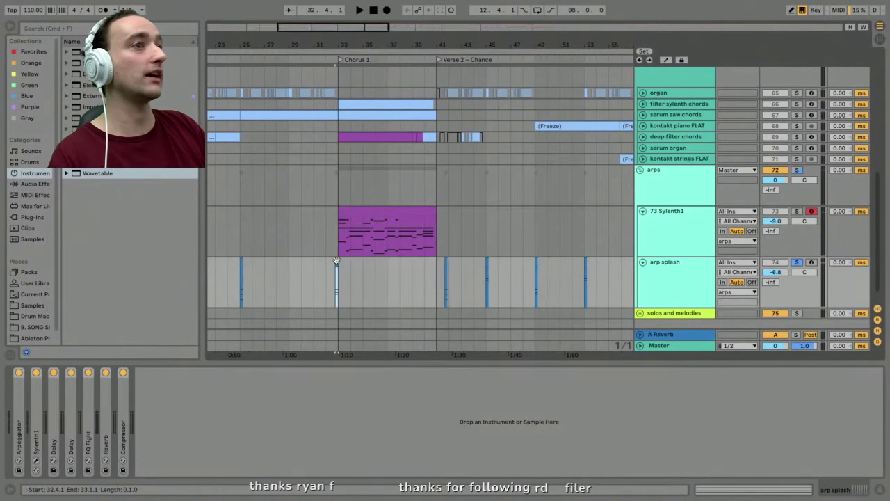
double_click(18, 399)
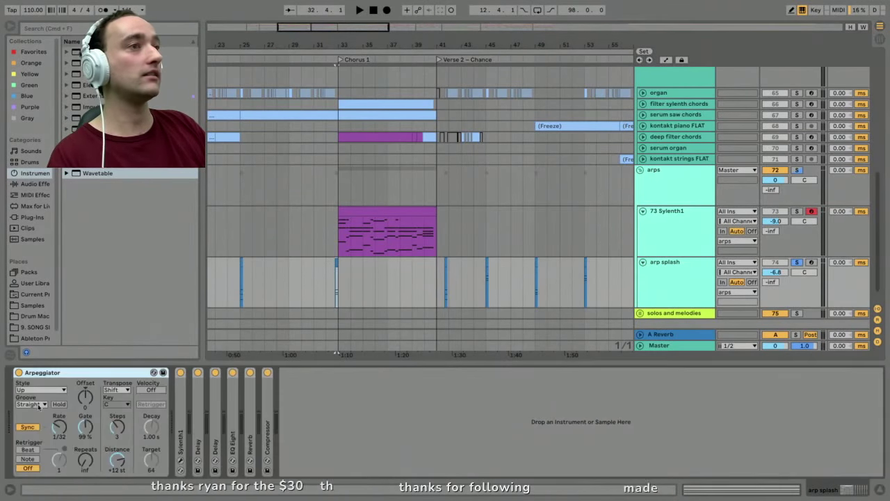
scroll(336, 261, "up", 5)
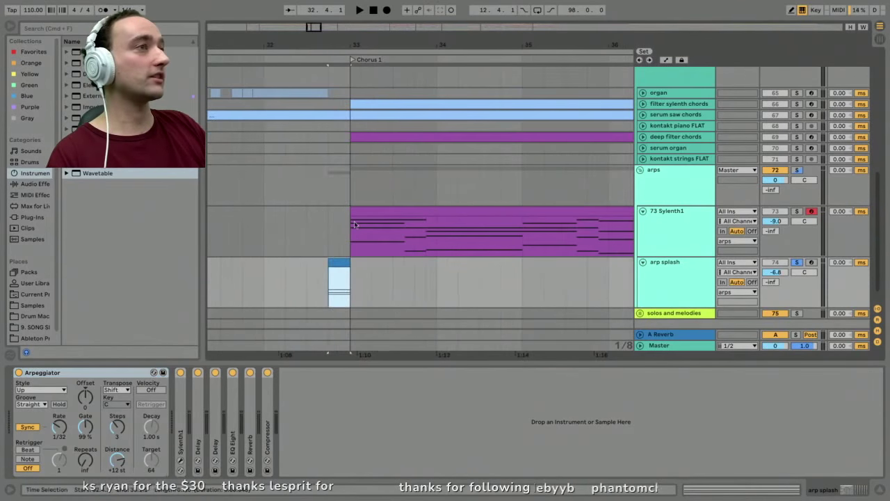
key("space")
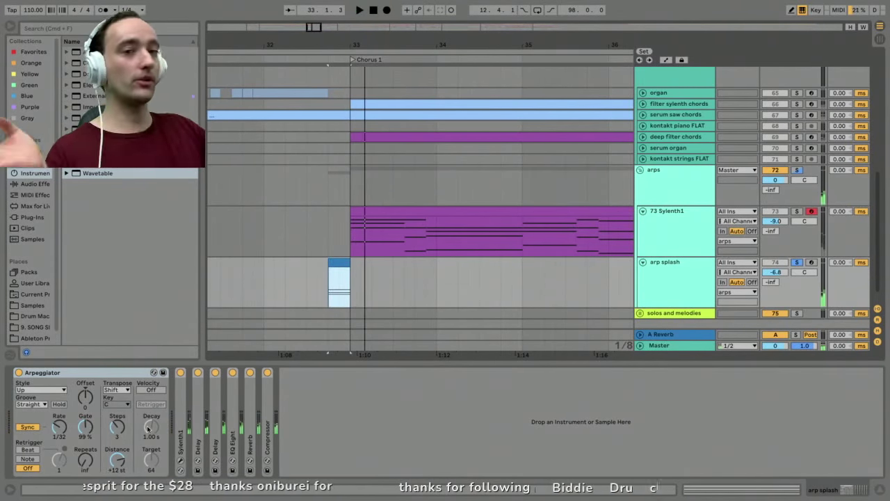
Unfold the arp splash track's two Delay devices to examine their settings, keeping its Sylenth1 folded.
double_click(182, 416)
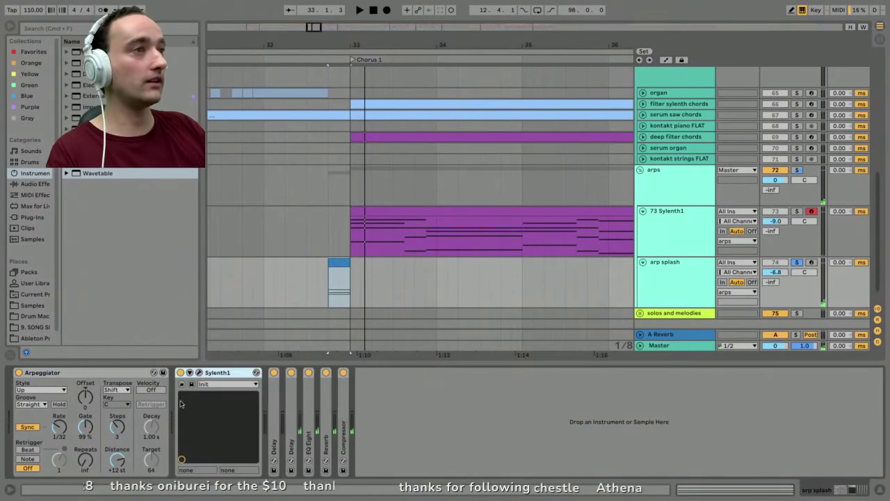
double_click(225, 373)
double_click(199, 402)
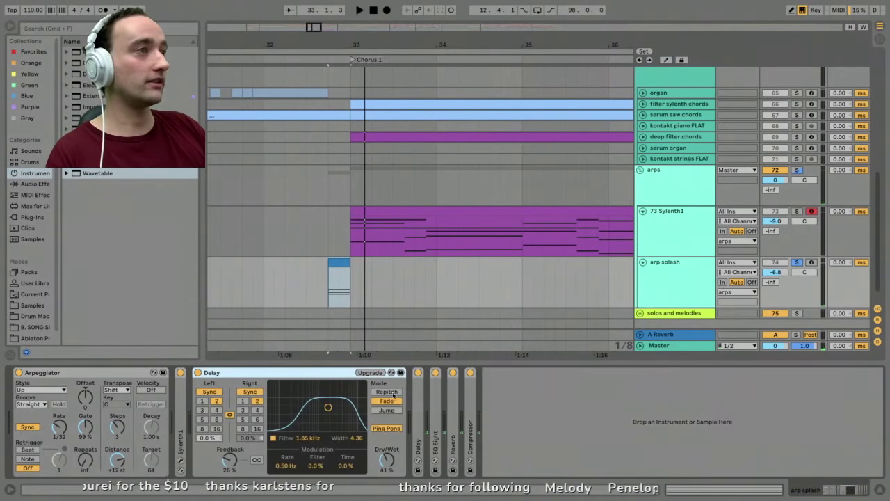
double_click(418, 403)
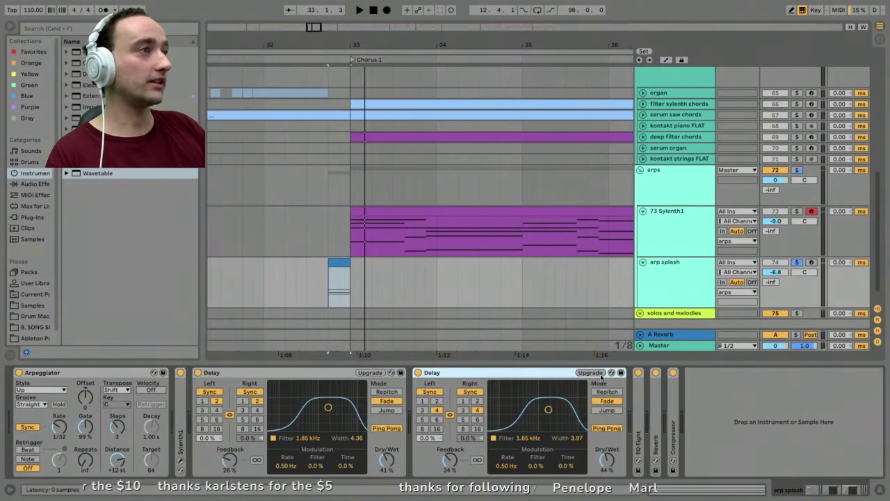
left_click(671, 388)
Compare the arp splash without and with delay by deactivating both Delays, playing the clip, reactivating them, and replaying it.
left_click(290, 376)
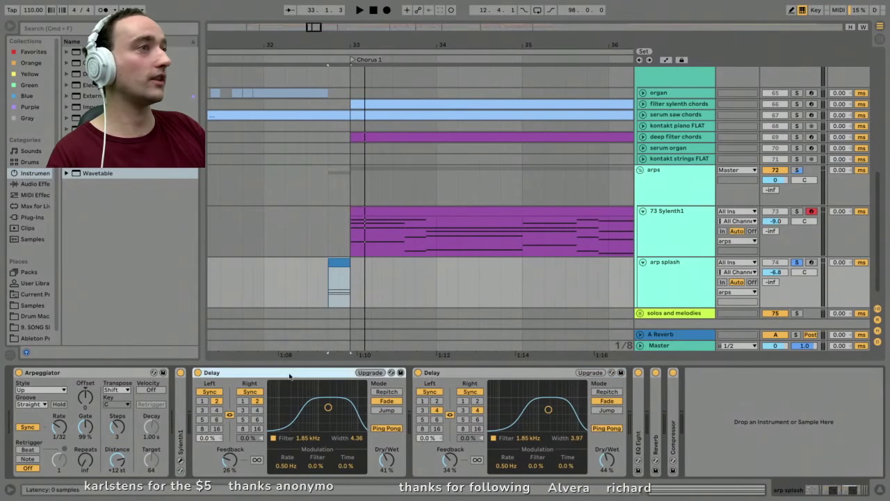
left_click(491, 376, "shift")
key("0")
key("space")
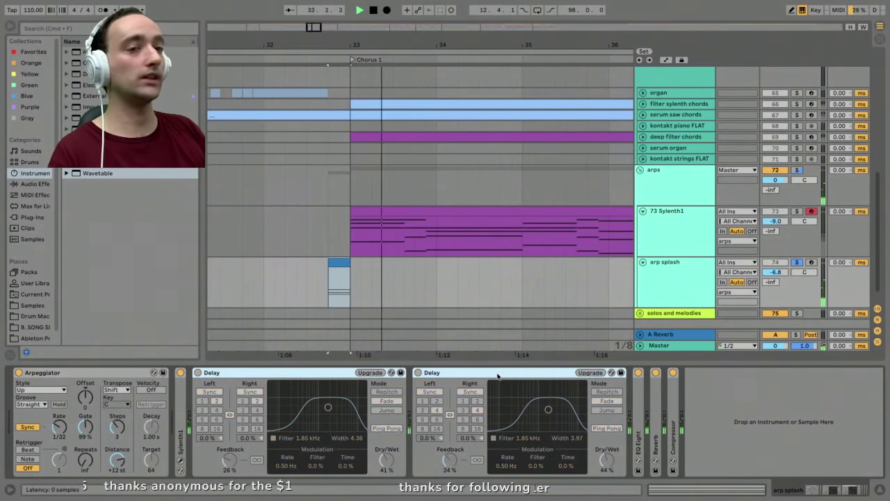
key("space")
key("0")
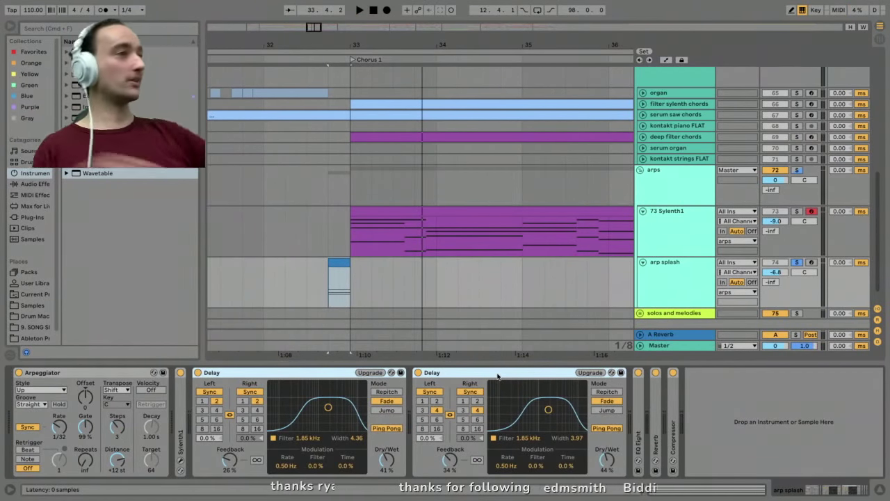
key("space")
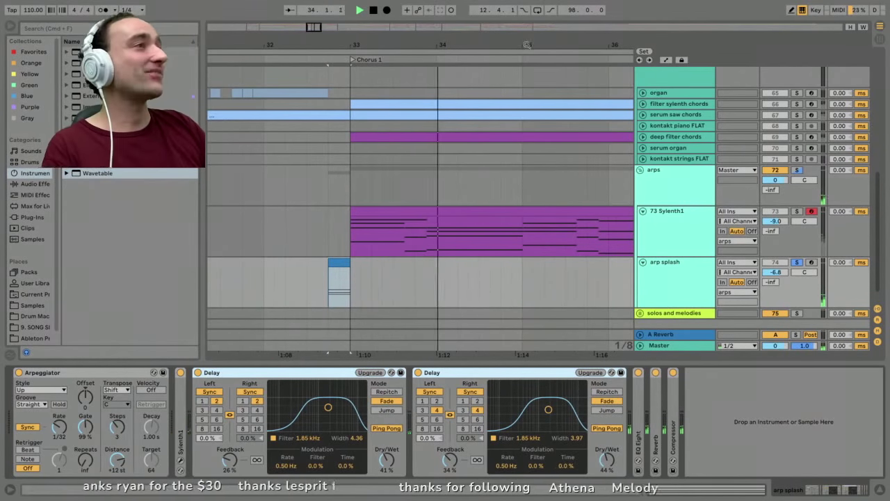
Solo the 73 Sylenth1 track together with arp splash, and play both arps at the start of Chorus 1.
key("space")
left_click(797, 211)
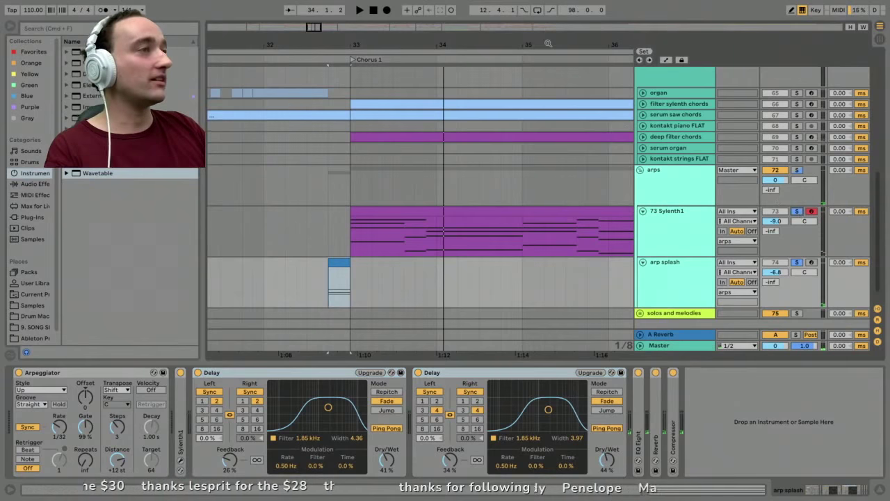
left_click_drag(549, 43, 503, 43)
key("space")
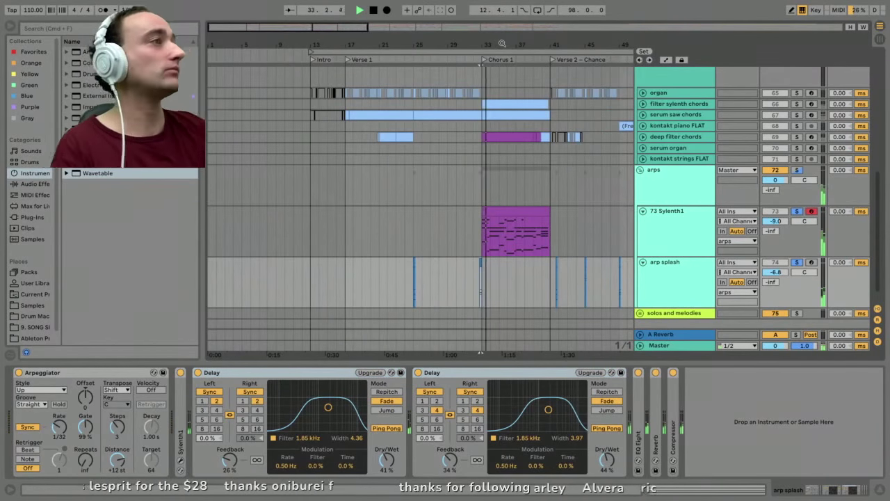
left_click(561, 193)
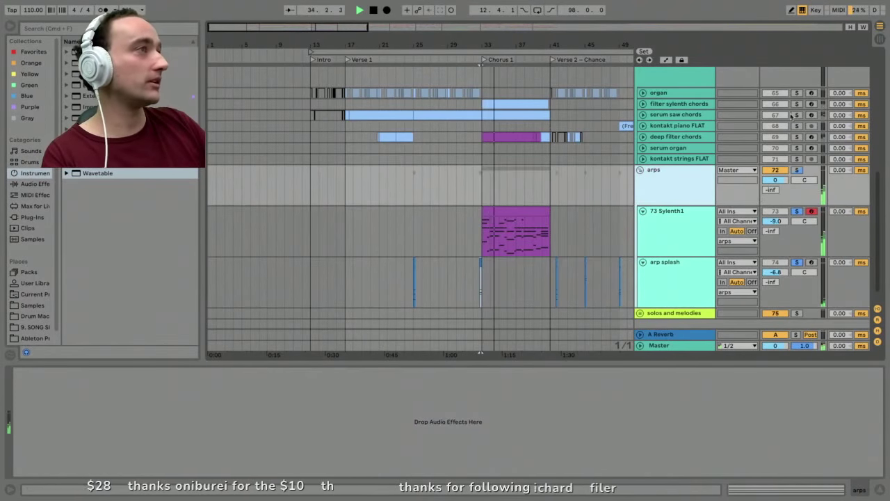
Add the serum saw chords and filter sylenth chords tracks to the soloed arps while Chorus 1 plays.
left_click(797, 114)
left_click(797, 103)
left_click_drag(562, 40, 457, 27)
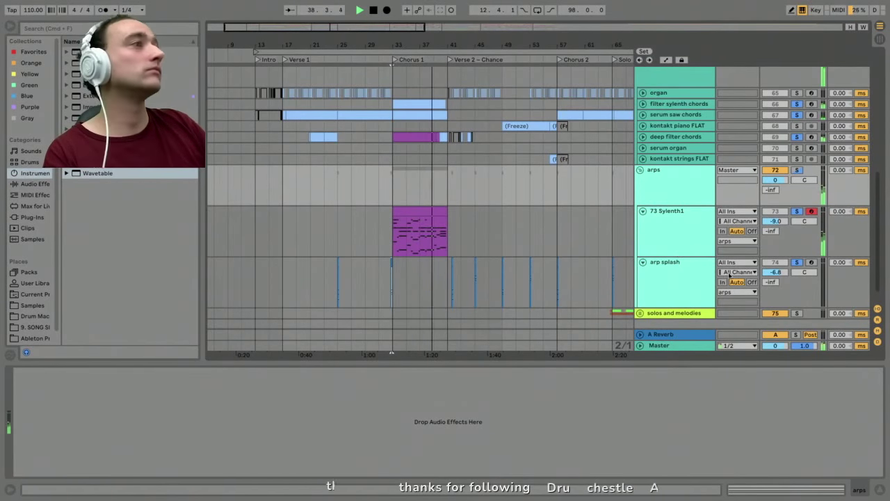
Fold the arp tracks and all track groups, select the chords group, and stop playback.
left_click(679, 230)
left_click(643, 212, "alt")
left_click(653, 197)
left_click(641, 171, "alt")
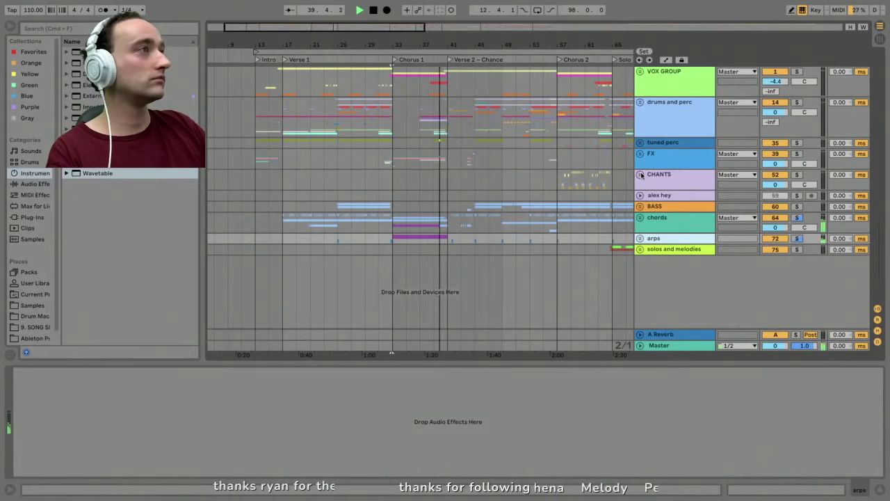
left_click(659, 218)
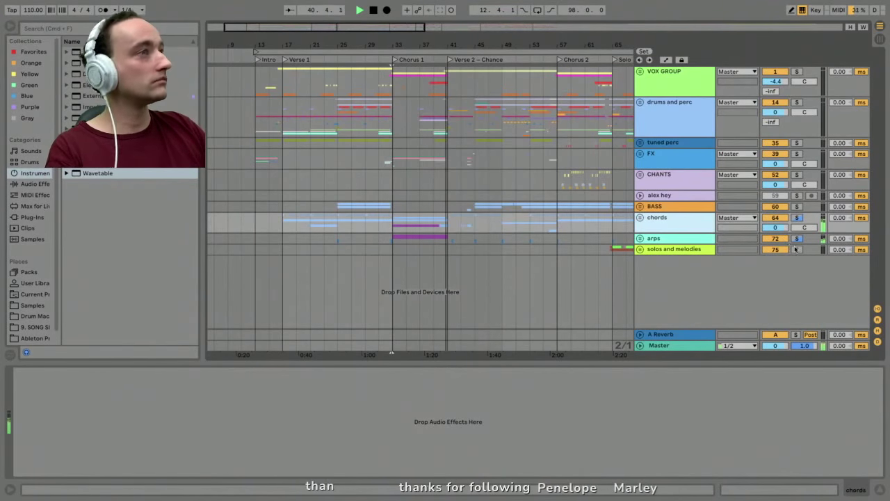
key("space")
Set the playback start at the Solo section, bar 65, and solo the solos and melodies group.
left_click_drag(499, 43, 401, 28)
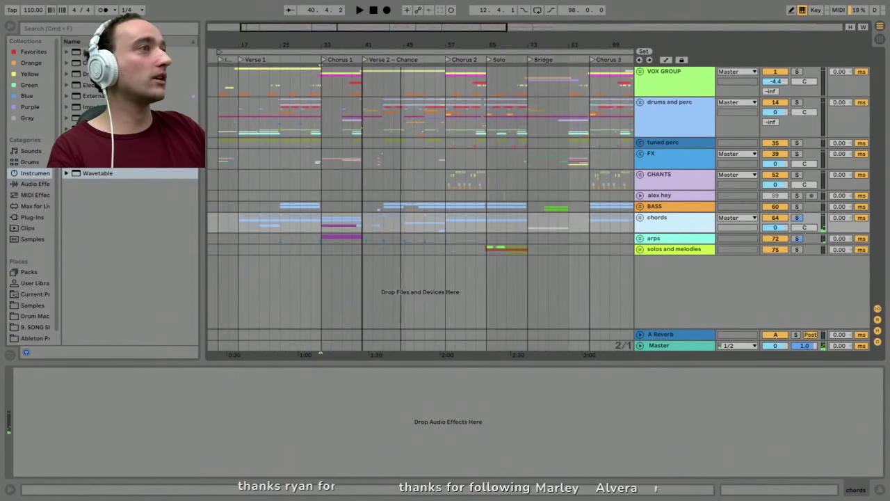
left_click(487, 249)
left_click_drag(498, 44, 415, 78)
left_click_drag(489, 69, 417, 45)
left_click(660, 238)
left_click(820, 251)
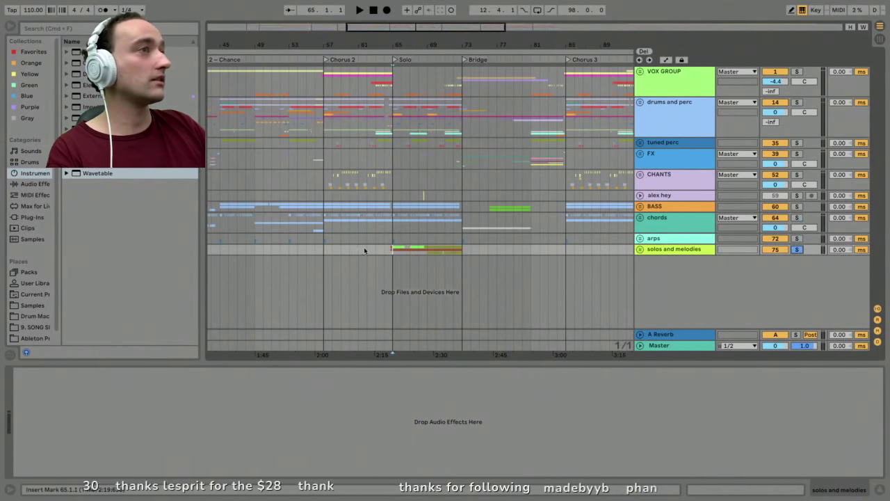
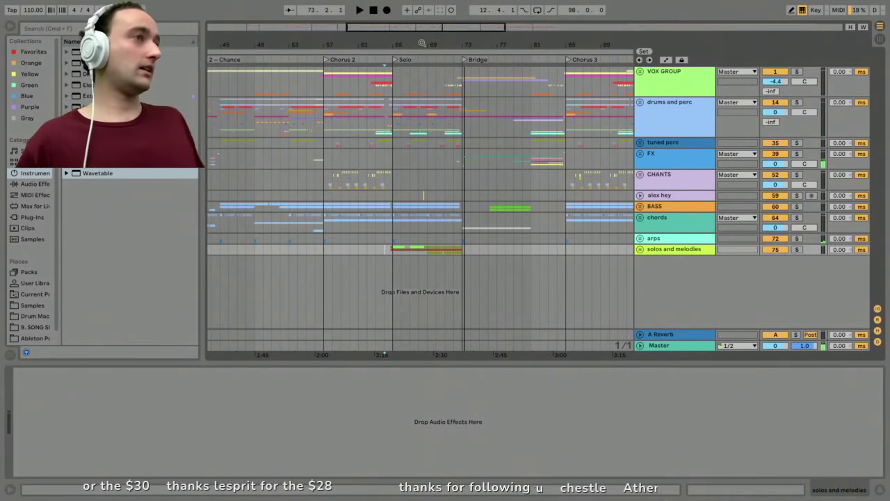
Unfold the solos and melodies group, set the playback start at 64.3.1, and select the group track.
scroll(421, 195, "up", 10)
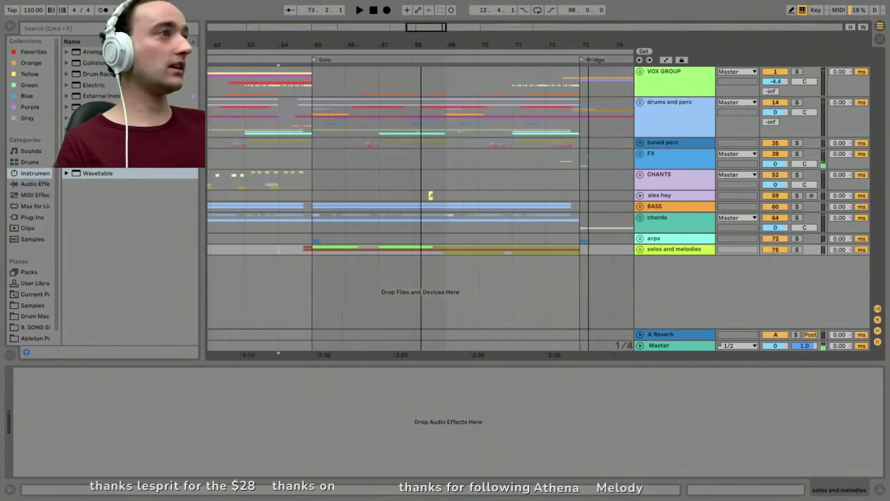
left_click(641, 249)
left_click(284, 261)
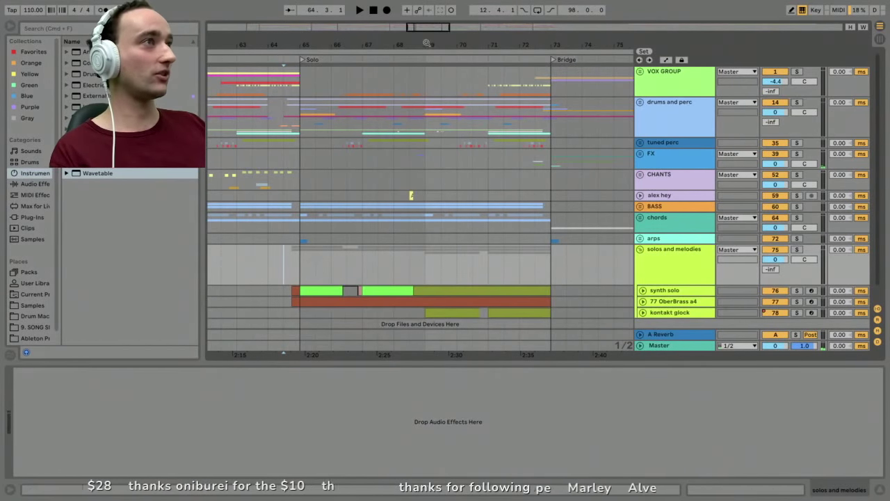
scroll(426, 43, "up", 4)
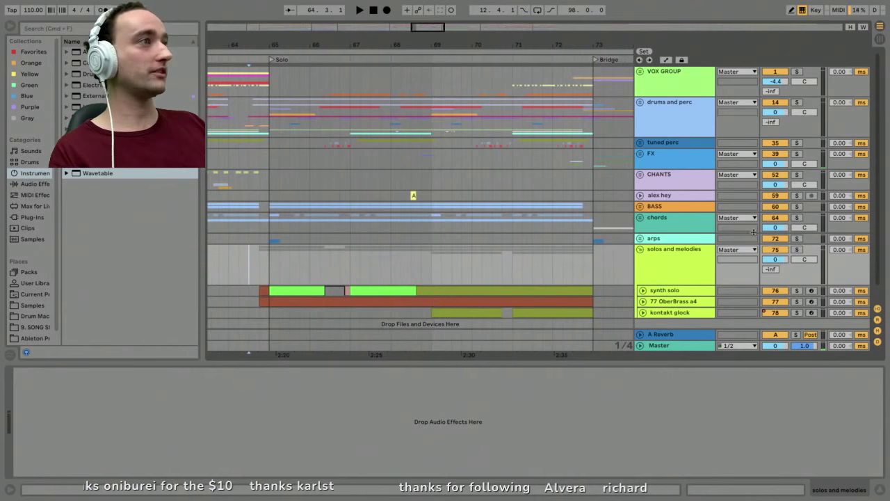
left_click(699, 259)
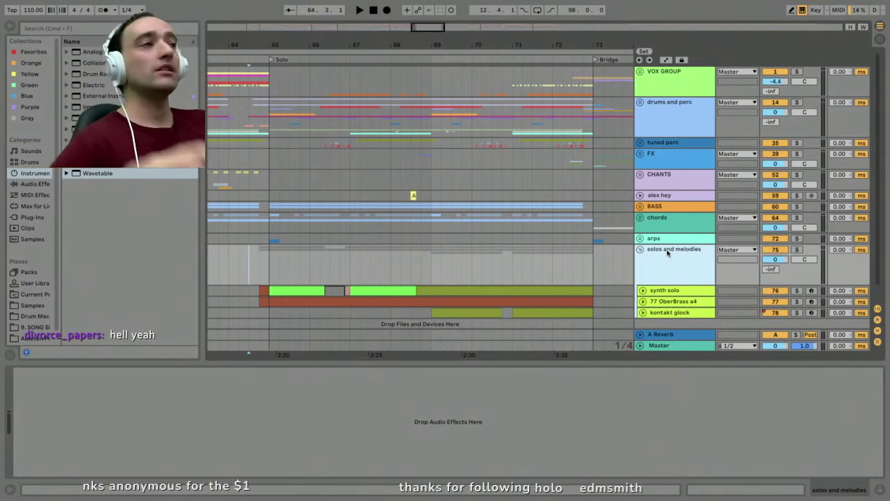
Unfold VOX GROUP and its Vox FX track to inspect the Voc FX Stem clips in the Solo section.
left_click(666, 81)
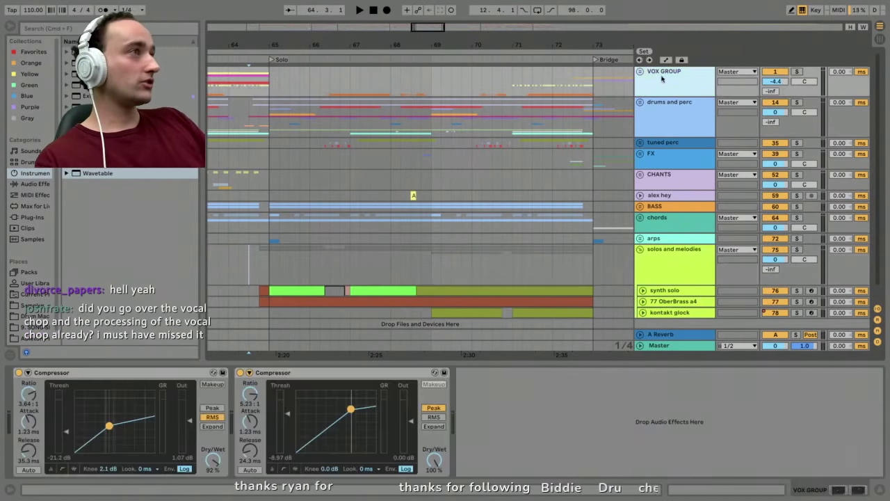
left_click(641, 74)
left_click(693, 253)
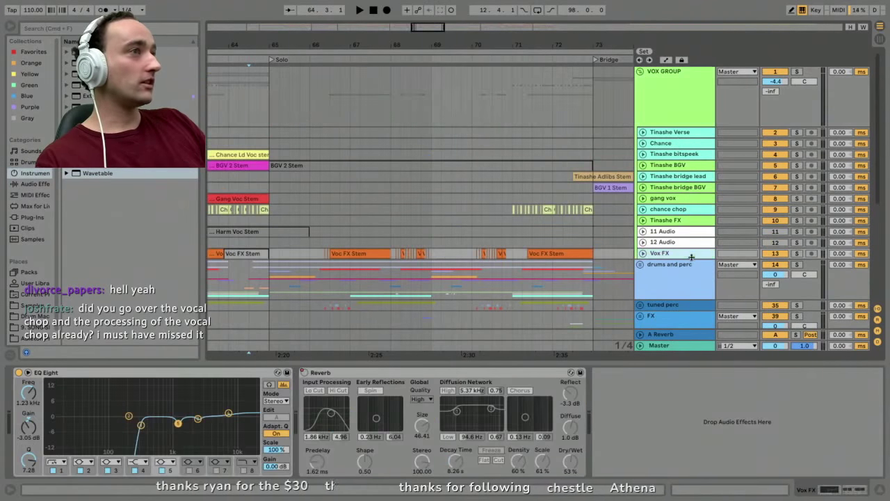
left_click(359, 252)
left_click(645, 254)
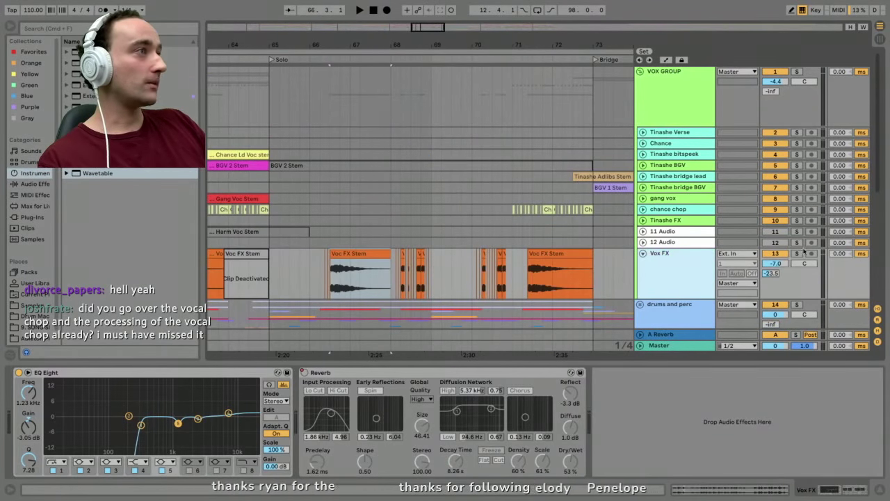
Solo the Vox FX track and play its vocal chops from 68.1.1, then select the track.
left_click(799, 253)
left_click(395, 272)
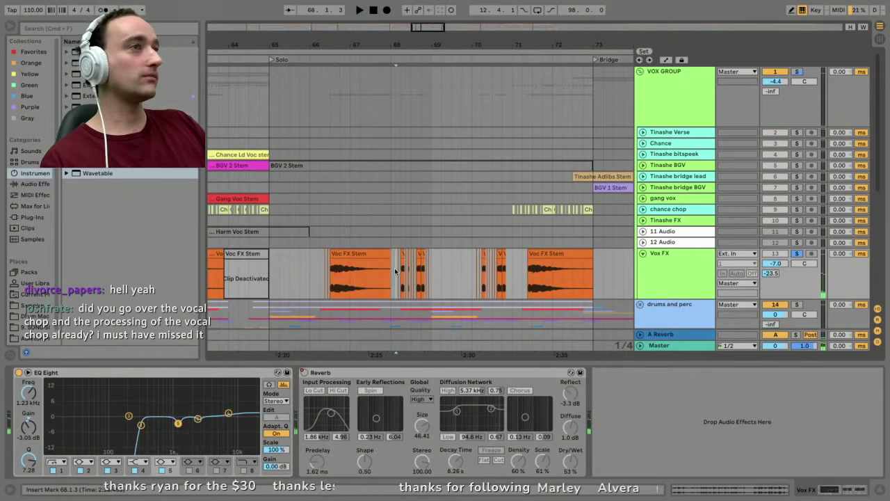
key("space")
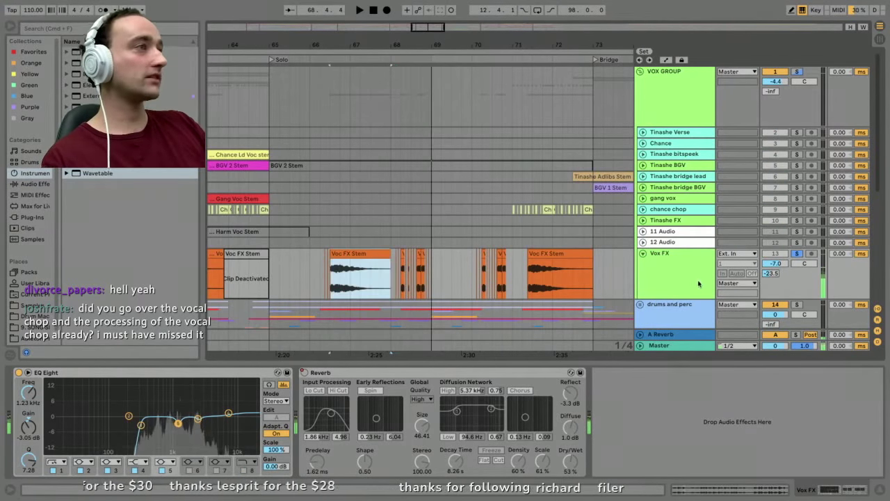
left_click(698, 283)
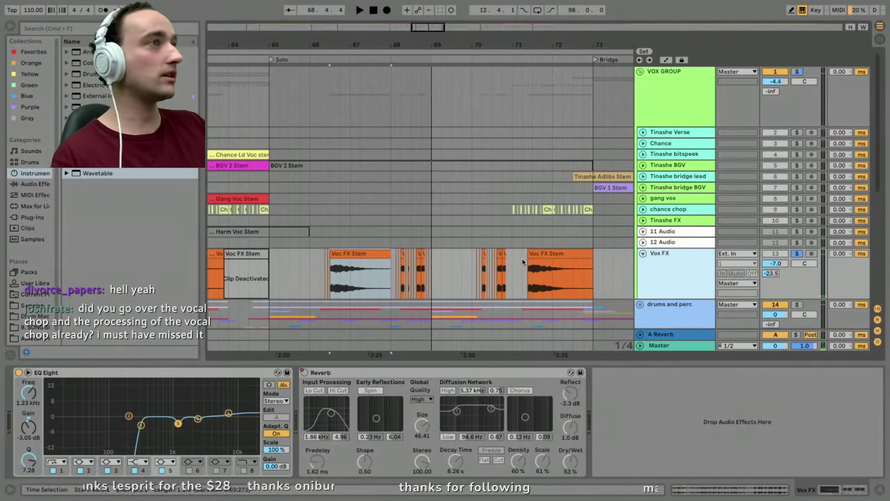
Audition the long Voc FX Stem clip at 66.3.1 and open its sample settings before stopping playback.
left_click(380, 256)
left_click_drag(344, 44, 334, 132)
left_click(306, 276)
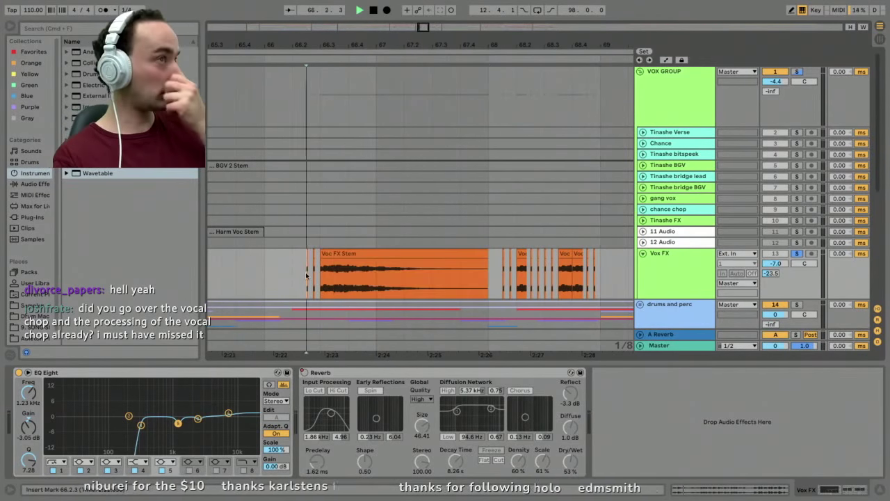
left_click(420, 254)
key("space")
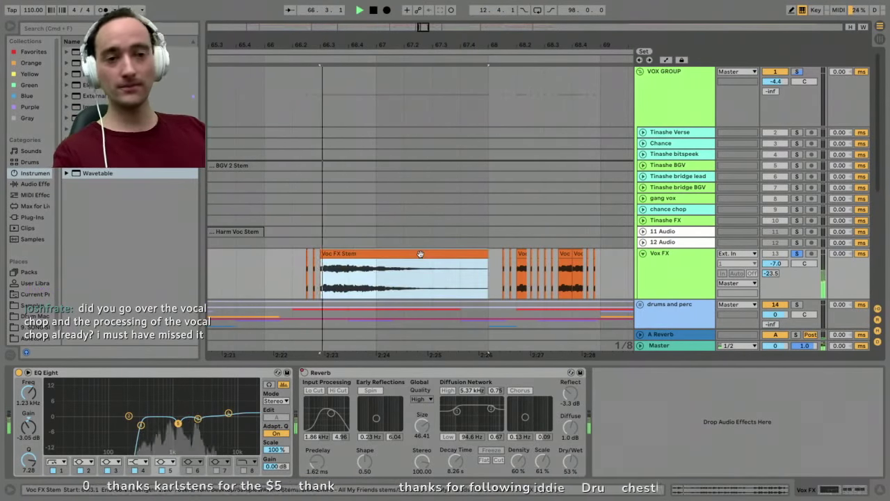
double_click(420, 254)
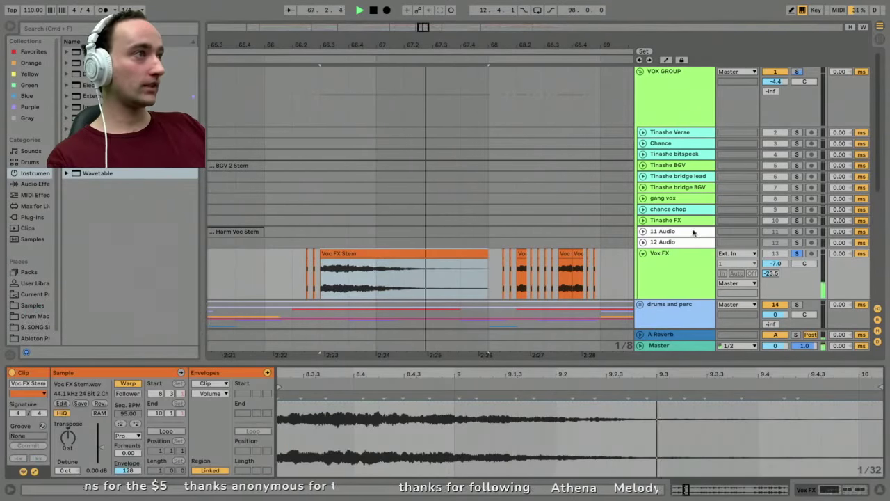
left_click(679, 264)
key("space")
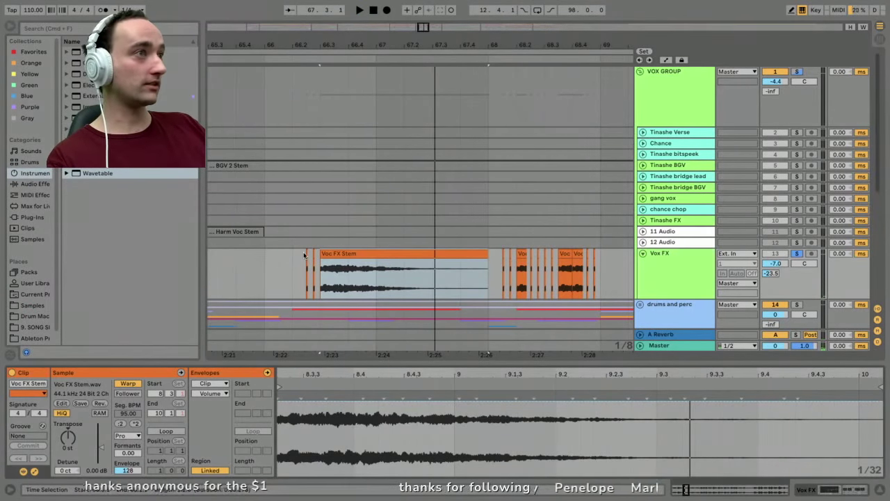
Play the vocal phrase from its first short Voc FX Stem chop at 66.2.3.
left_click(306, 255)
left_click_drag(311, 46, 306, 233)
key("space")
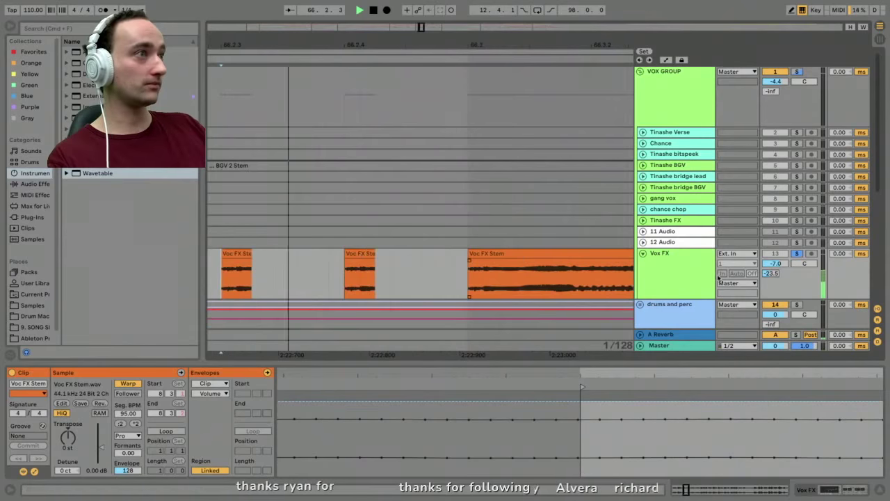
left_click_drag(516, 52, 516, 52)
key("minus")
key("minus")
key("minus")
key("minus")
key("minus")
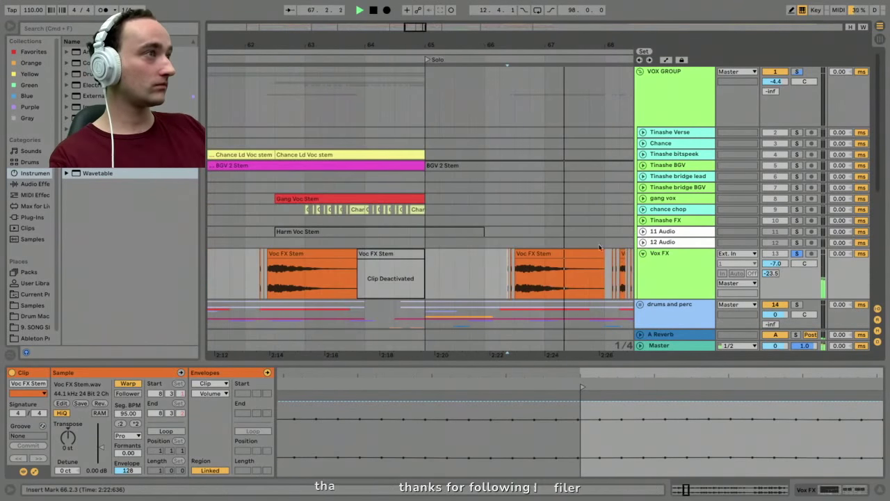
Show the Vox FX track's EQ Eight and Reverb, and audition the short vocal chops around bar 70.
left_click(656, 263)
key("space")
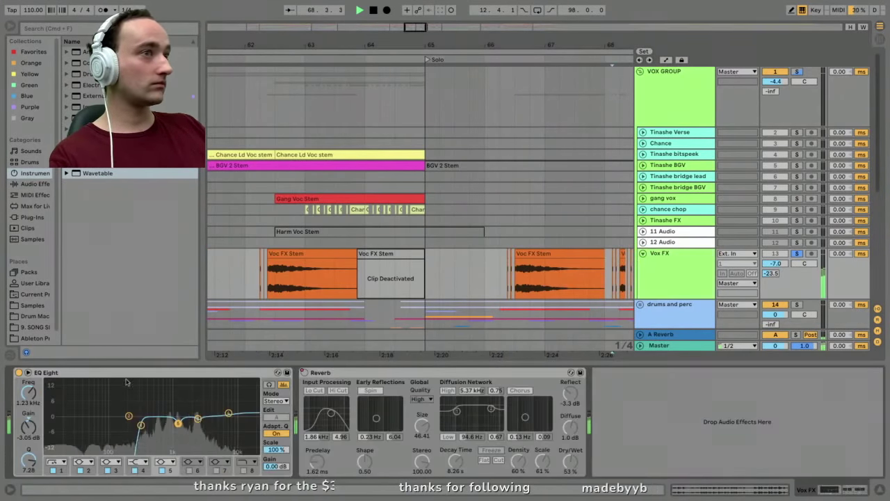
left_click_drag(473, 44, 385, 21)
key("space")
left_click(546, 272)
key("space")
left_click(557, 254)
key("space")
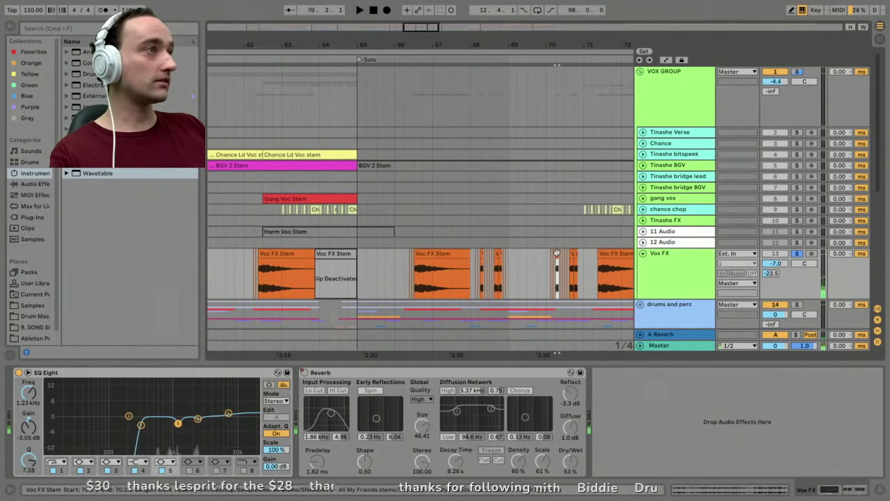
Stop playback and audition the Voc FX Stem chop at about 70.3 within the second chop phrase.
left_click_drag(593, 48, 411, 48)
key("space")
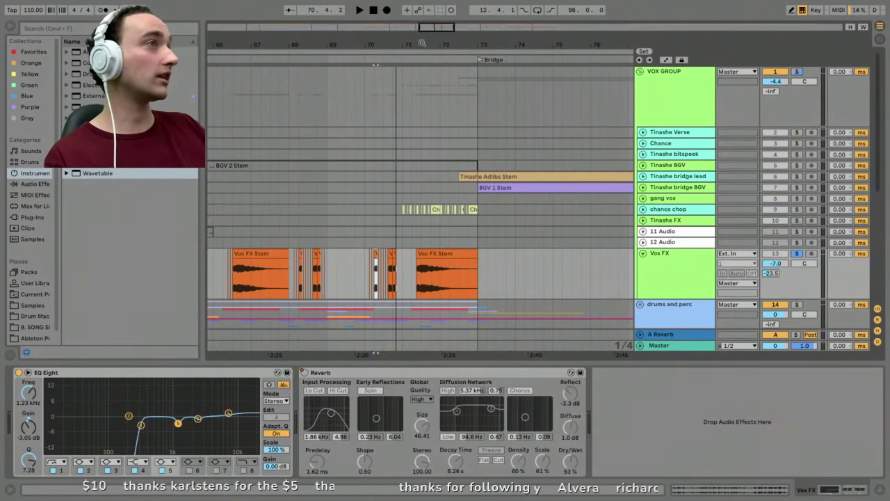
left_click_drag(422, 43, 420, 97)
left_click(325, 255)
key("space")
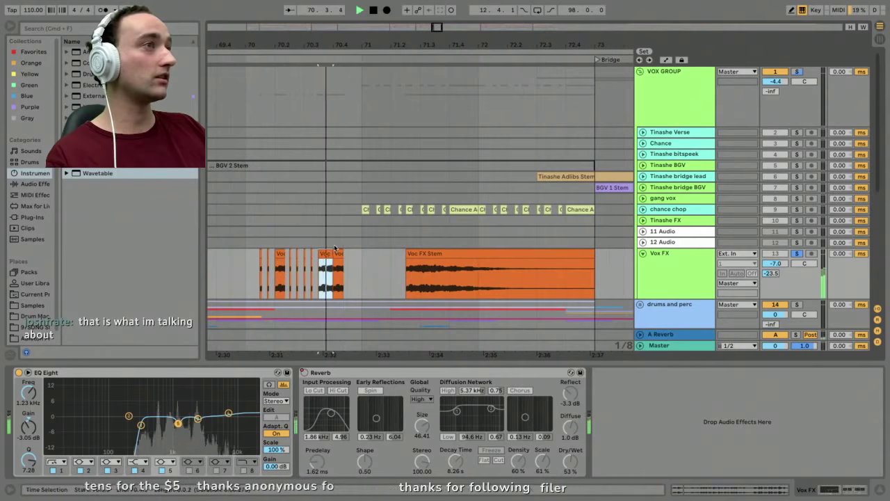
Play the last long Voc FX Stem clip before the Bridge, select the one at 66.3.1, and stop playback.
left_click(450, 253)
key("space")
key("space")
left_click_drag(461, 43, 461, 14)
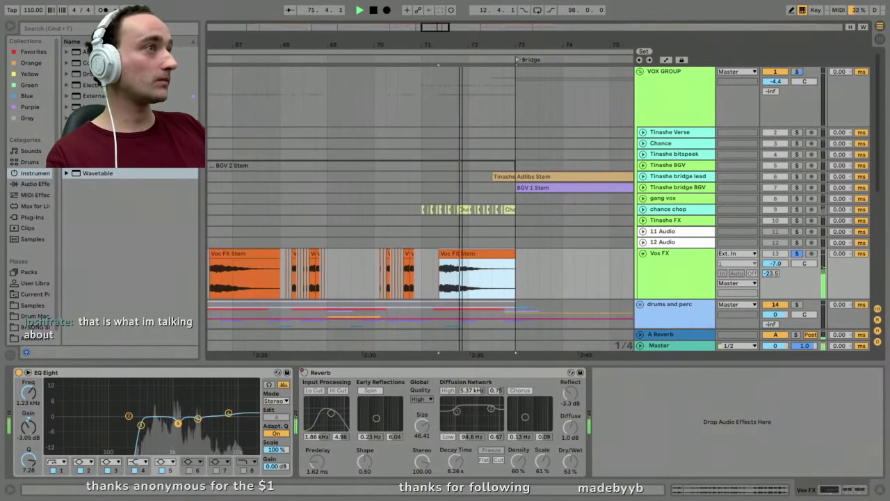
left_click(277, 254)
key("space")
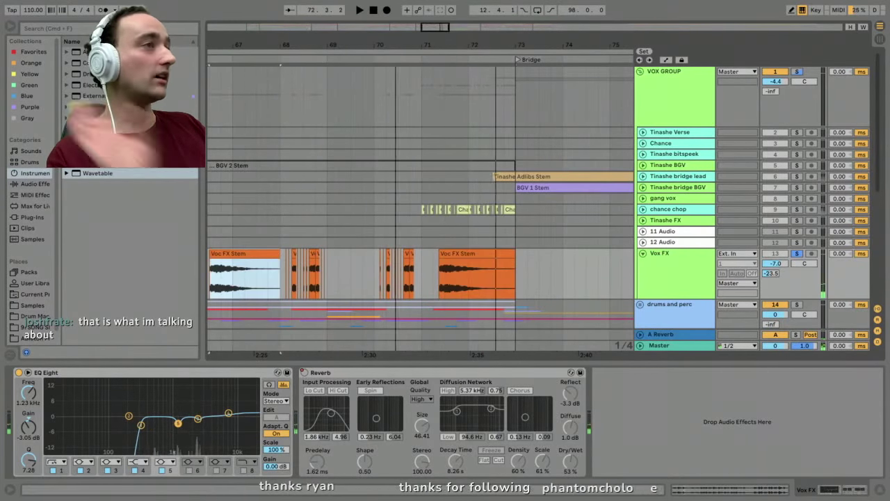
Select the short Voc FX Stem chop at 70.2.1, solo Vox FX again, and select the last long clip before the Bridge.
scroll(421, 209, "left", 3)
left_click_drag(506, 43, 449, 20)
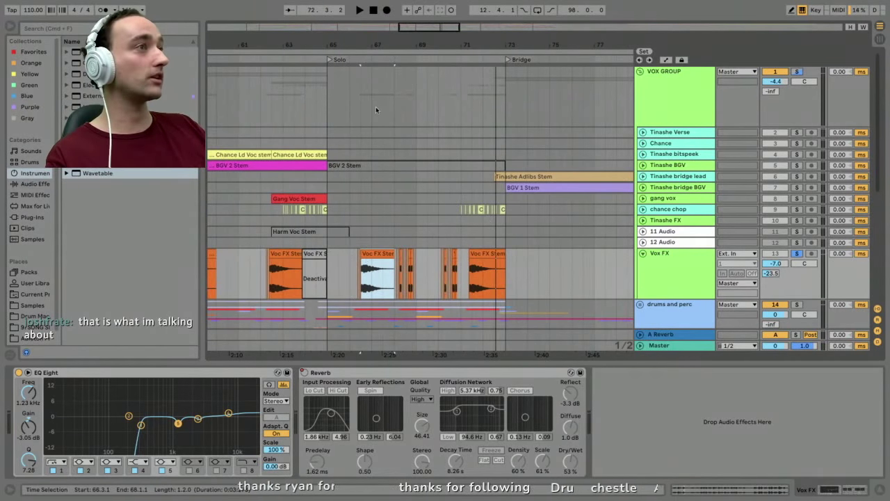
left_click(353, 272)
left_click_drag(355, 38, 363, 186)
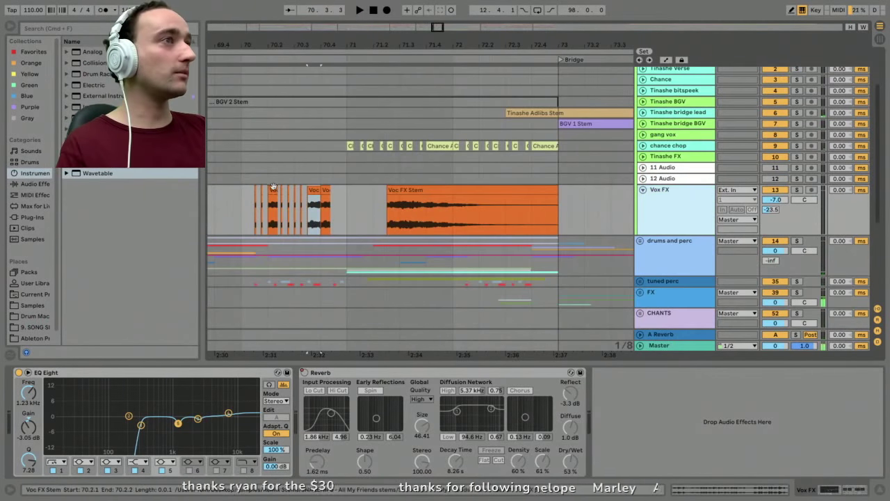
left_click(274, 189)
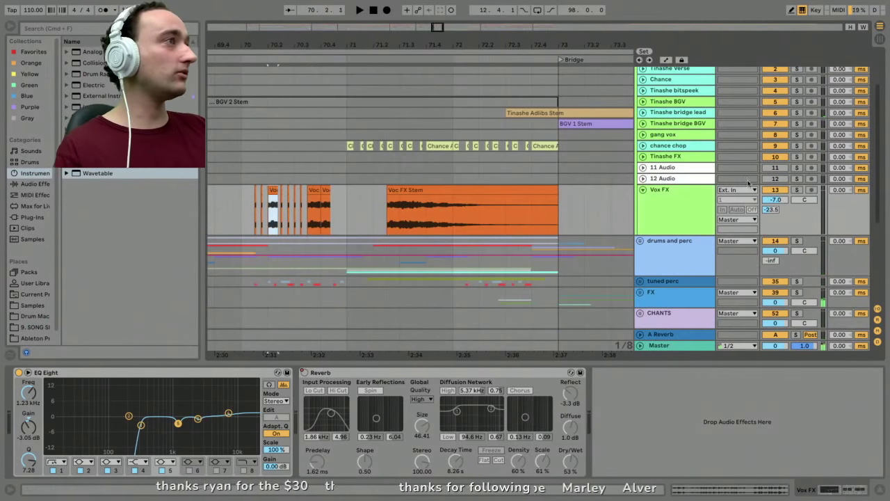
left_click(797, 190)
left_click(456, 191)
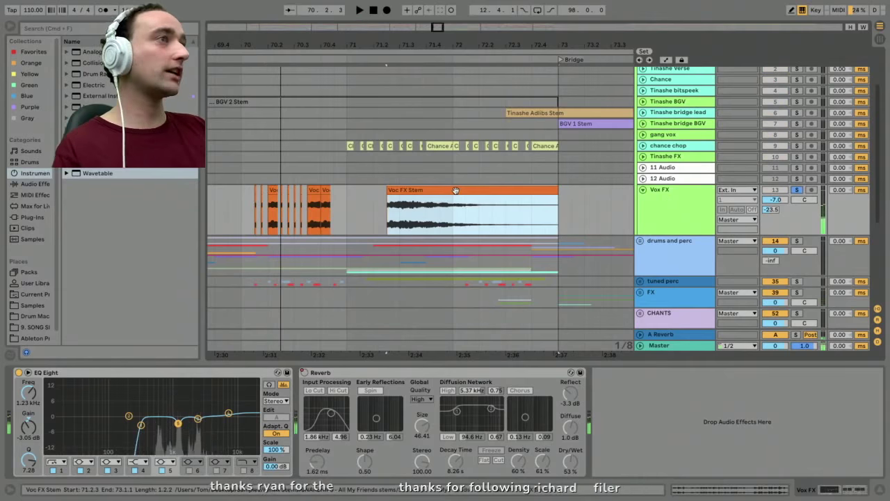
Audition the last long Voc FX Stem clip before the Bridge in solo and show its sample settings.
key("space")
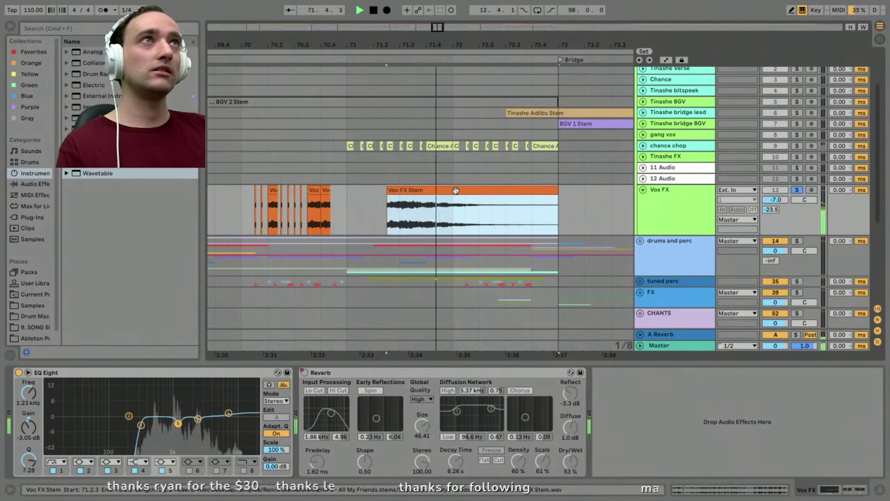
key("space")
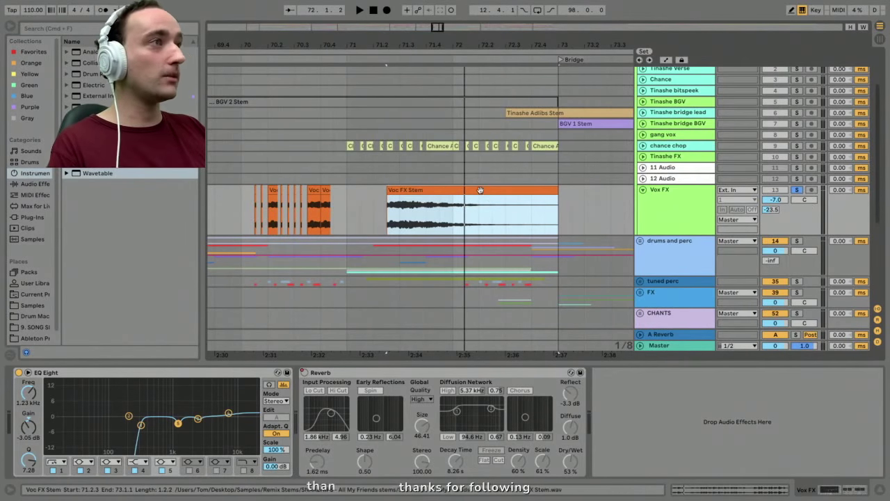
key("space")
left_click(480, 190)
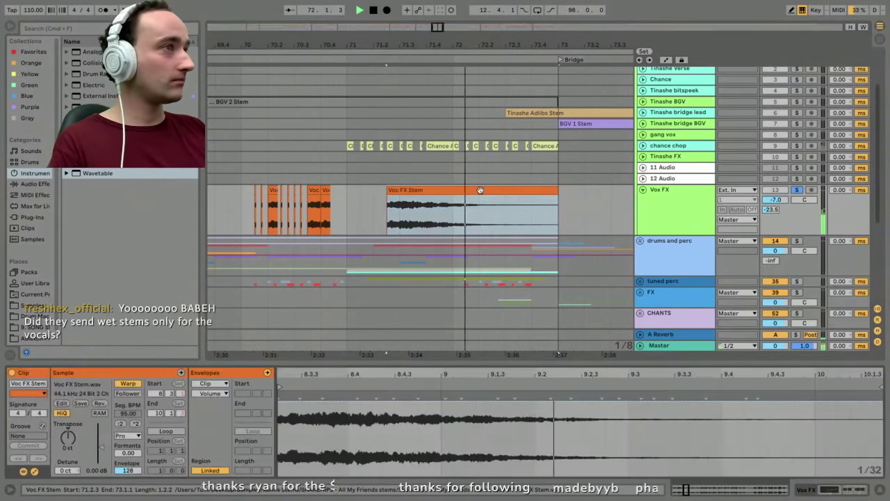
key("space")
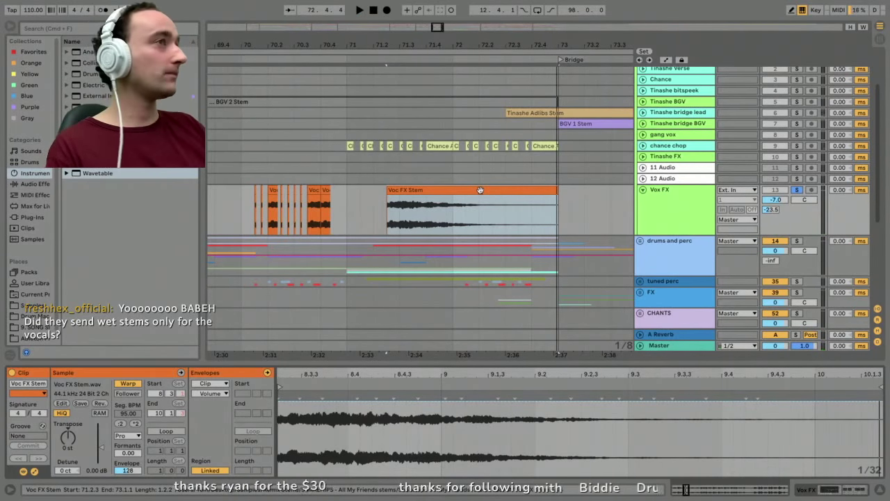
Unsolo and fold the Vox FX track, and audition its last clip in the full mix leading into the Bridge.
key("minus")
left_click(797, 190)
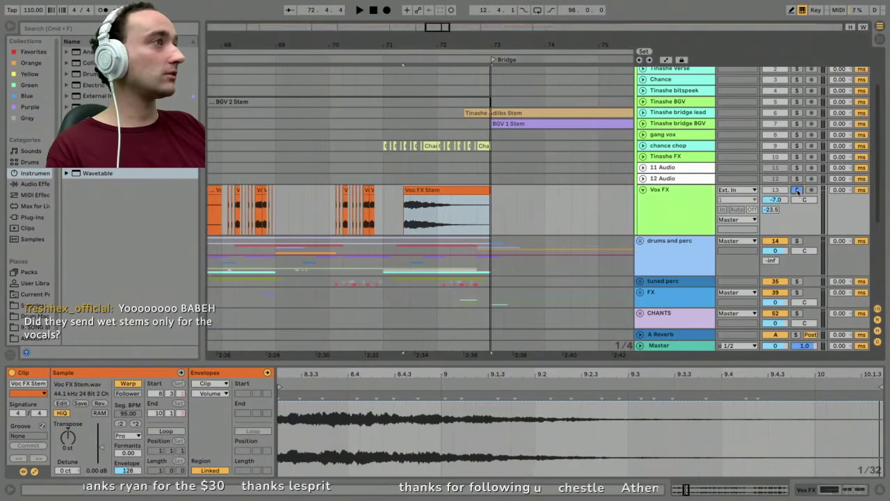
left_click(643, 190)
key("space")
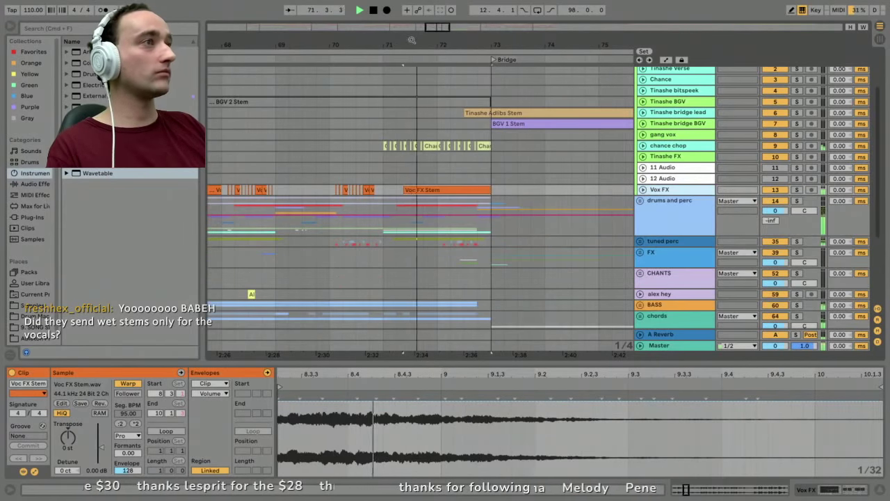
key("minus")
key("minus")
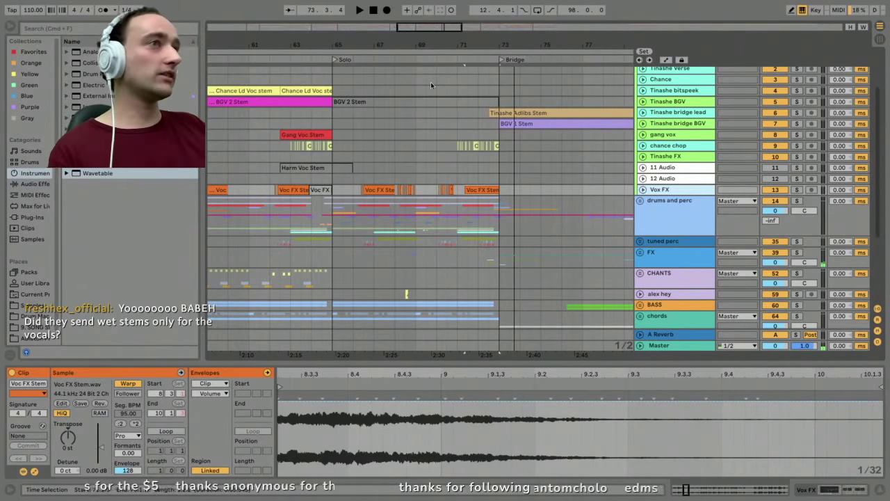
Search the Samples folder for "snakeh" and expand the SNAKEHIPS stems folder in a wider browser.
key("super+f")
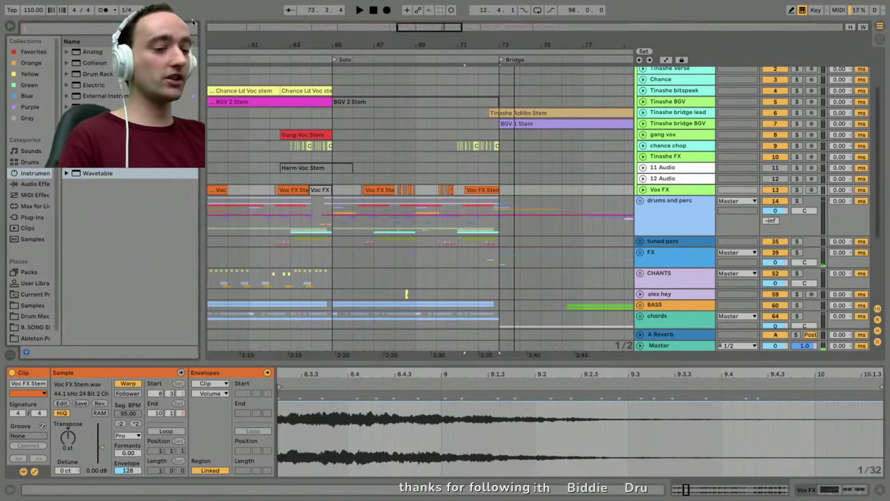
type("snakehi")
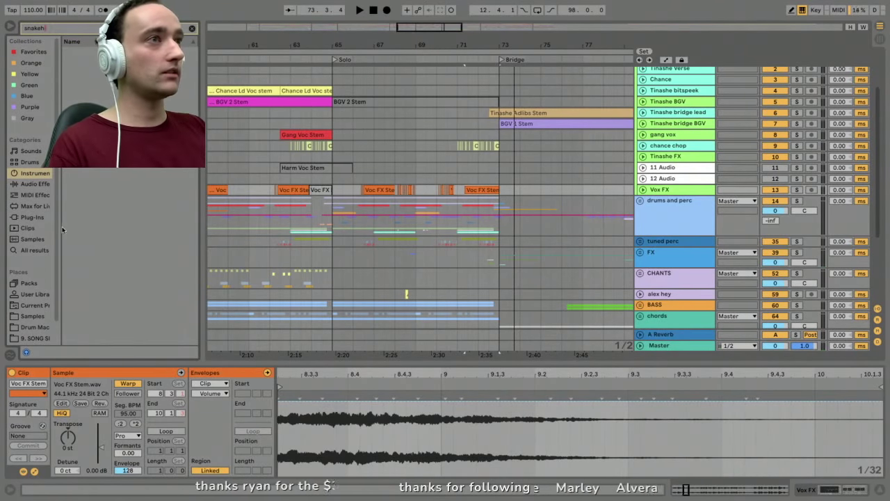
scroll(43, 275, "down", 1)
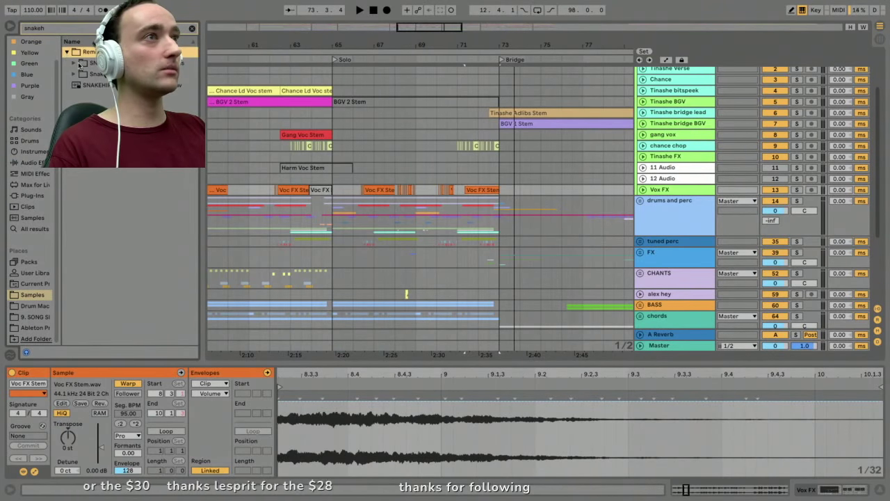
left_click(75, 63)
left_click_drag(202, 58, 243, 59)
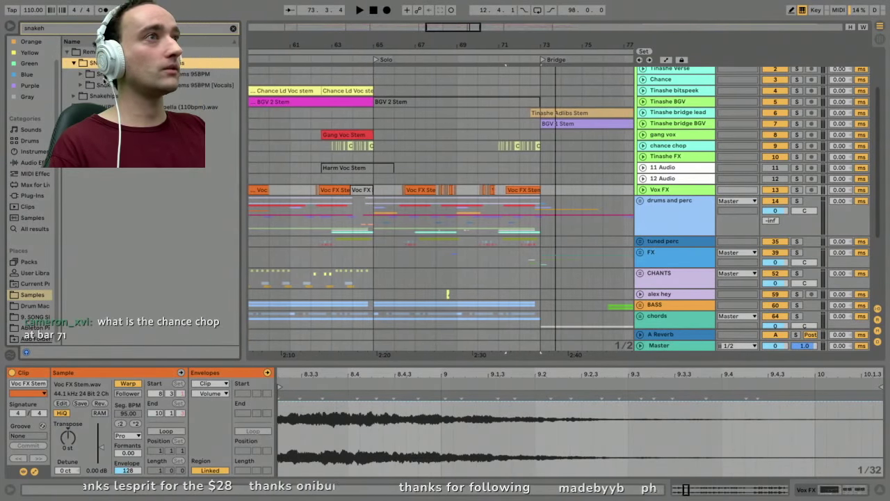
Check the contents of the Snakehips Stems folder and list the files in the 95BPM stems folder.
left_click(75, 95)
left_click(75, 96)
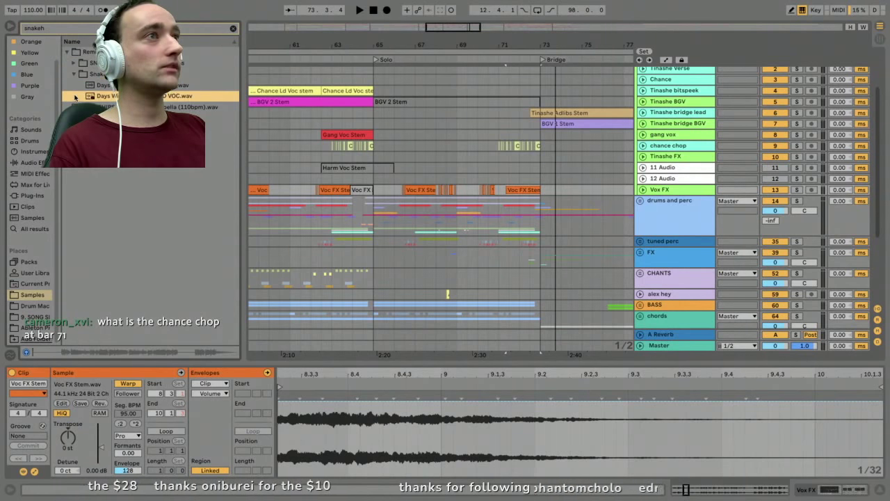
left_click(74, 74)
left_click(74, 64)
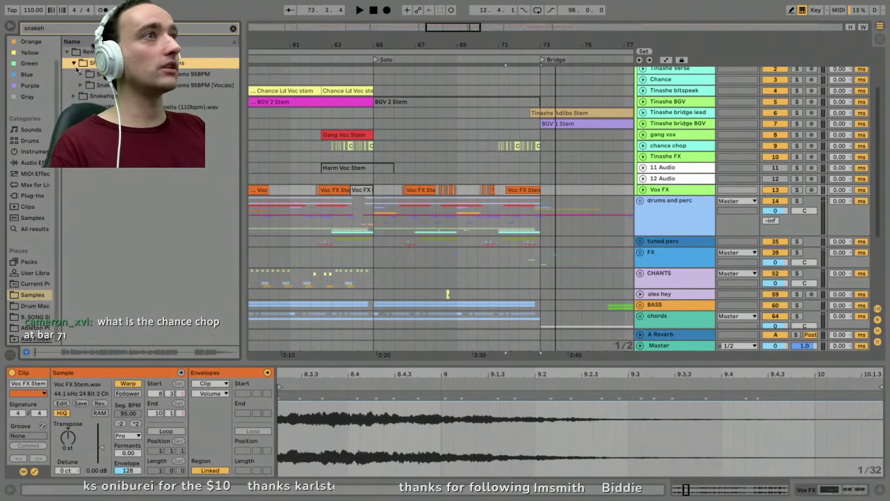
left_click(82, 74)
left_click_drag(243, 90, 333, 90)
scroll(176, 180, "down", 2)
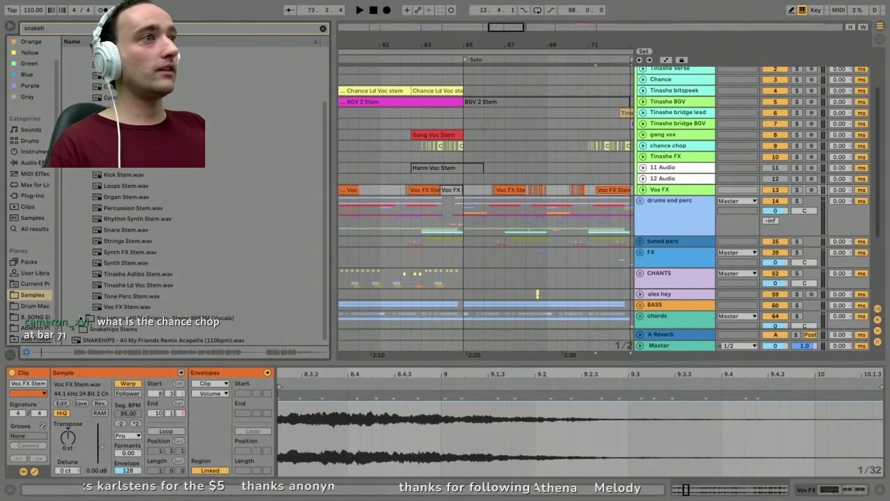
Collapse the 95BPM stems folder and expand the 95BPM [Vocals] folder down to its individual vocal stems.
key("Left")
key("Down")
key("Right")
key("Down")
key("Down")
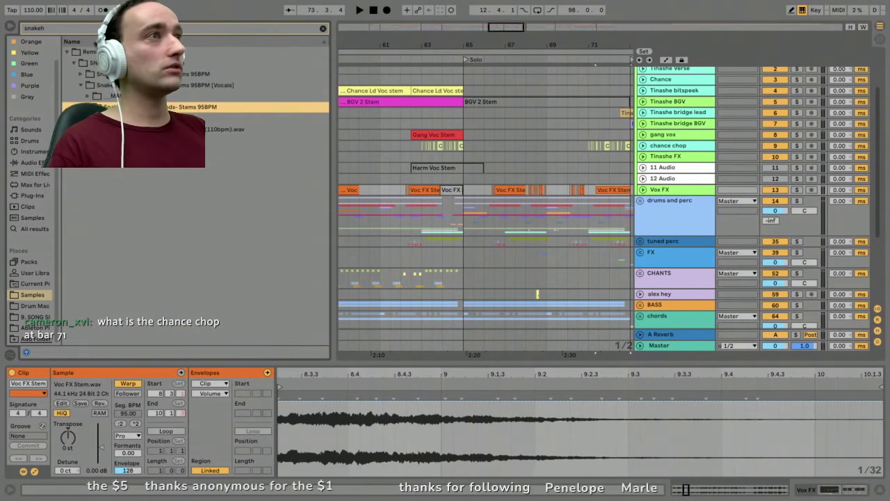
key("Down")
key("Right")
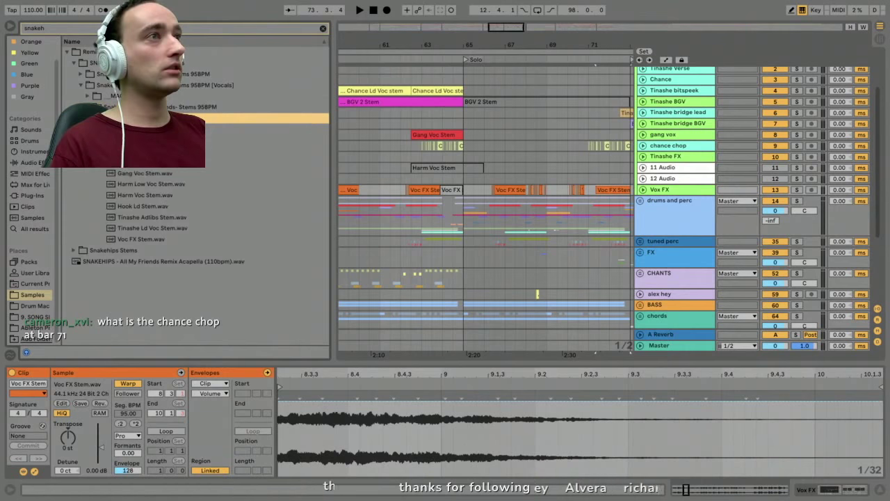
Step through the supplied vocal stems as far as Tinashe Adlibs Stem.wav and back up to the start of the list.
key("Down")
key("Down")
key("Down")
key("Down")
key("Down")
key("Down")
key("Down")
key("Down")
key("Down")
key("Down")
key("Down")
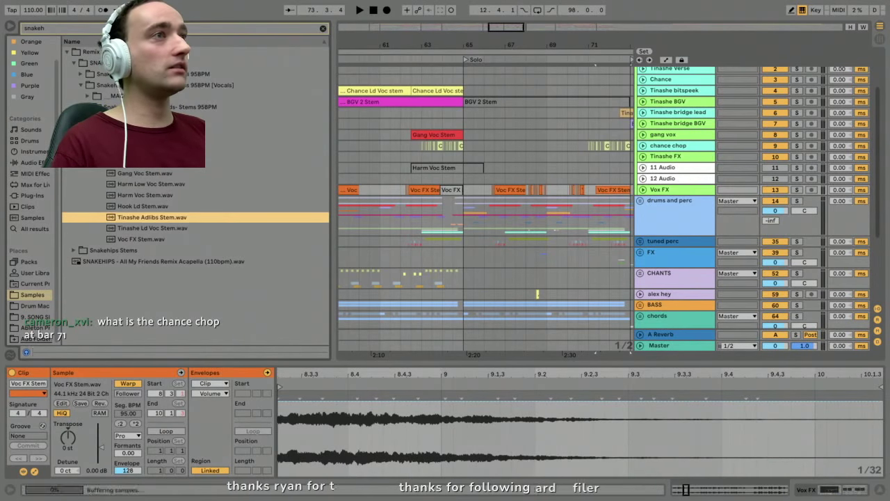
key("Up")
key("Up")
key("Up")
key("Up")
key("Up")
key("Up")
key("Up")
key("Up")
key("Up")
key("Up")
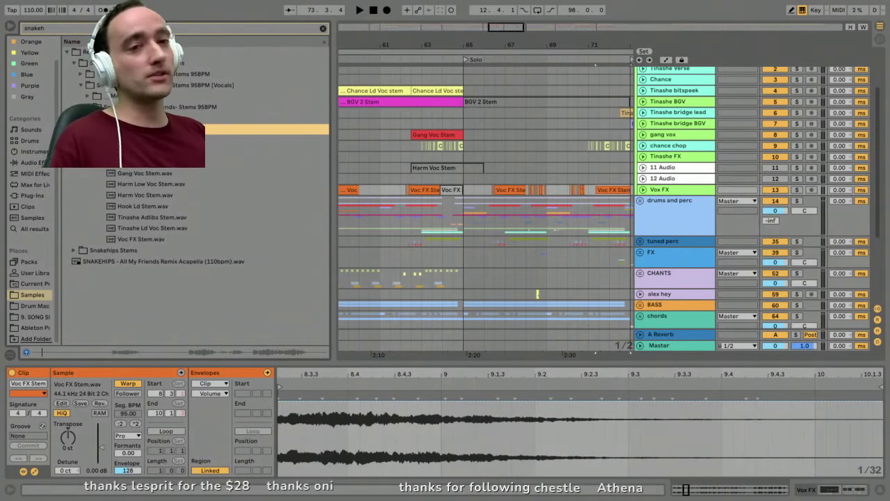
Collapse the stem folders back to the top-level remix folder and narrow the browser again.
key("Up")
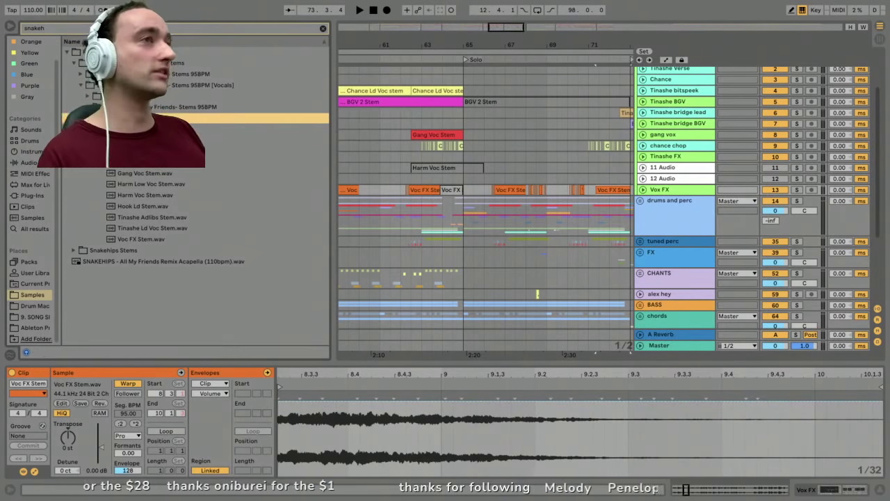
key("Left")
key("Up")
key("Up")
key("Up")
key("Up")
key("Up")
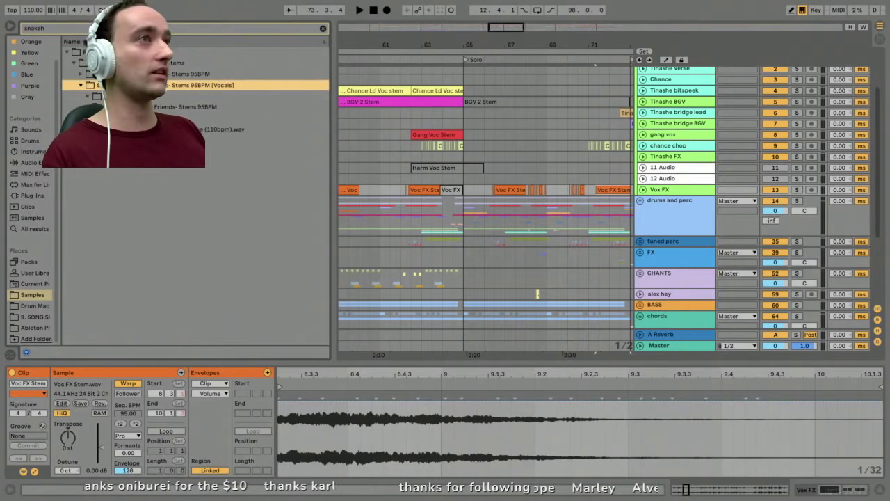
key("Left")
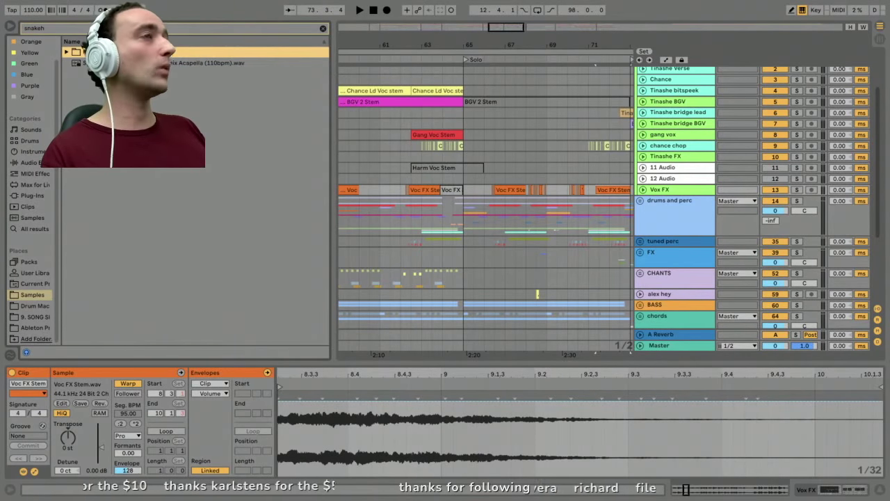
left_click_drag(338, 62, 222, 67)
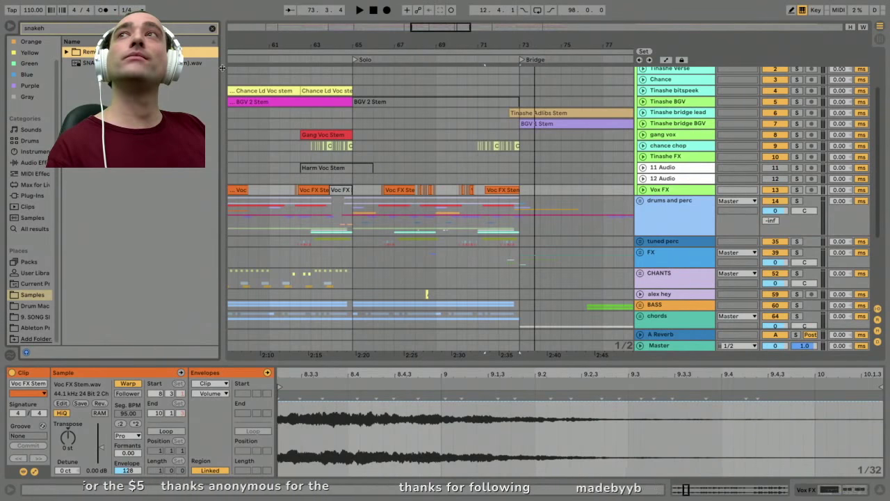
left_click_drag(222, 67, 219, 67)
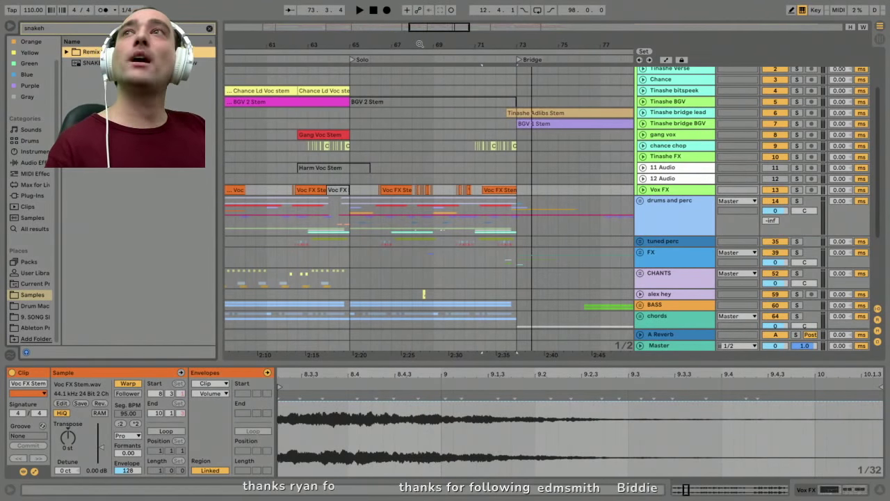
Audition the chance chop track from 70.4.1, solo it, and select its first chop at bar 71.
key("plus")
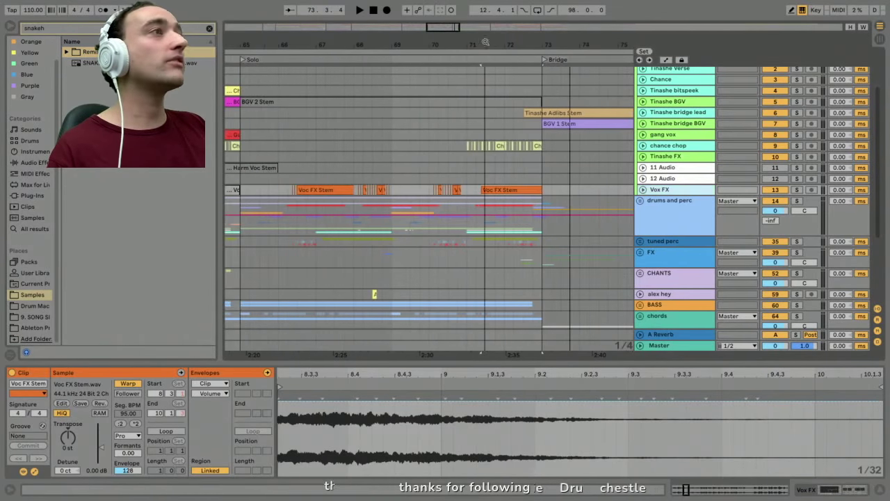
left_click(452, 146)
key("space")
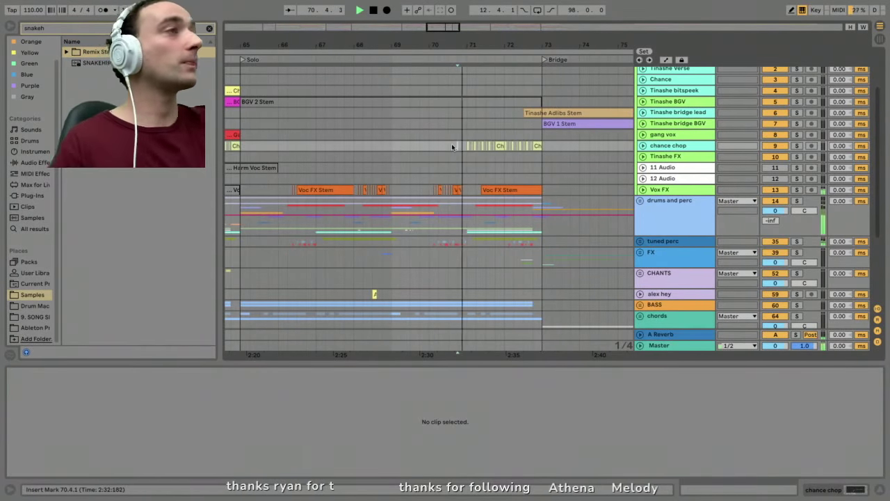
left_click(798, 146)
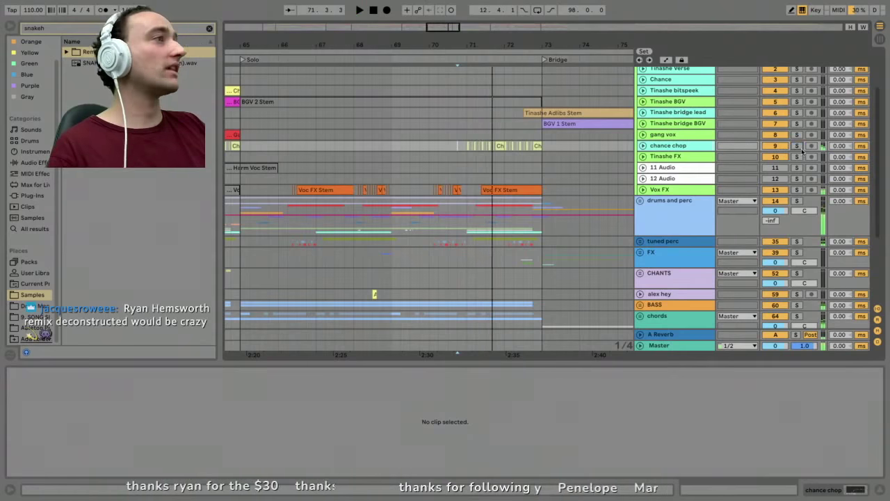
left_click(470, 148)
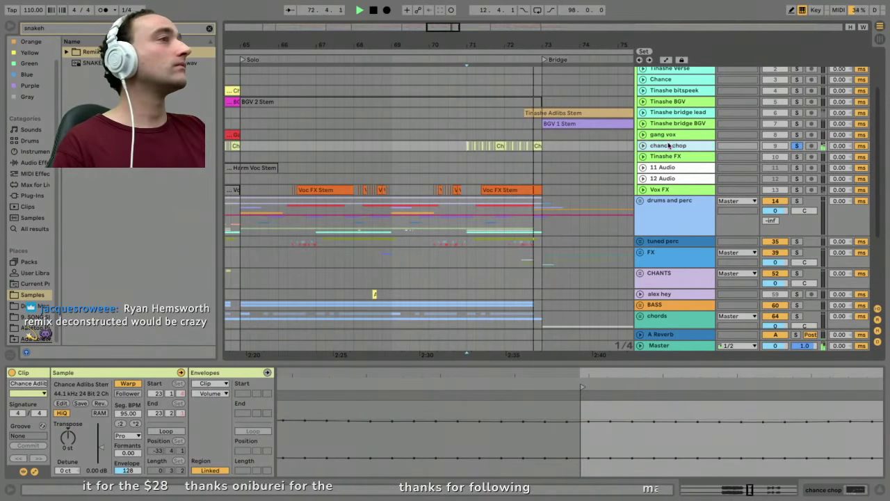
Unfold the chance chop track and examine the longer Chance Adlibs clip at 71.4.1 within its source sample.
left_click(643, 146)
left_click_drag(507, 44, 506, 125)
left_click(490, 146)
left_click_drag(484, 381, 484, 278)
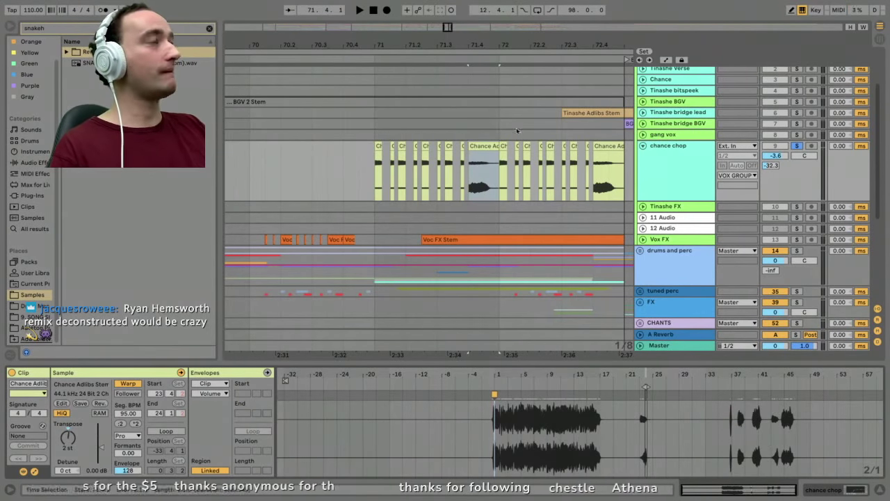
left_click_drag(478, 43, 478, 64)
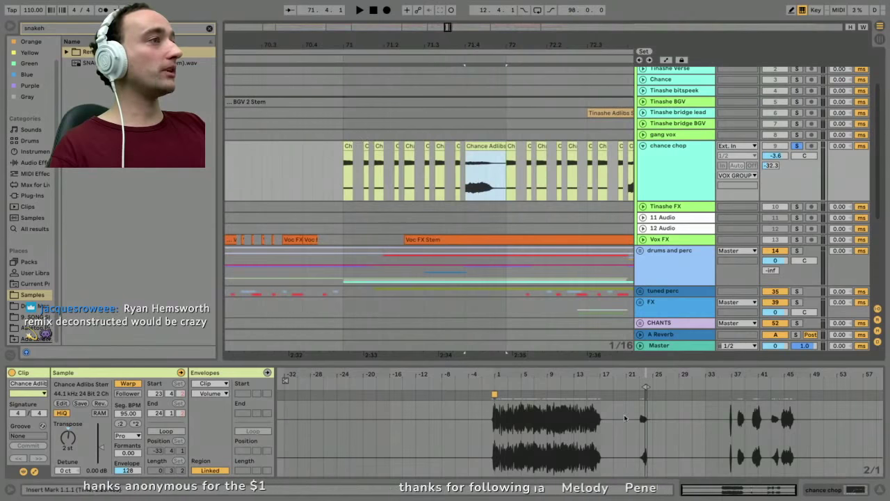
left_click_drag(645, 375, 645, 476)
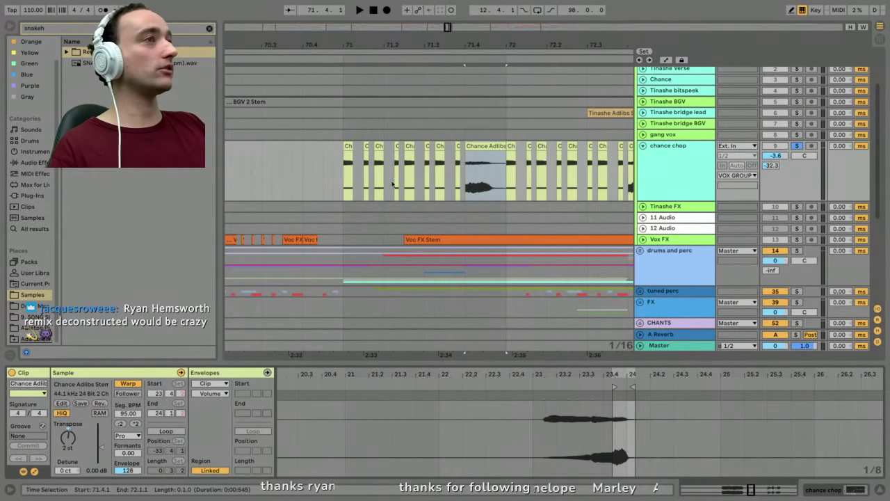
Audition the soloed chance chop phrase from its first chop at 71.1.1, and unsolo the track.
left_click(348, 150)
key("space")
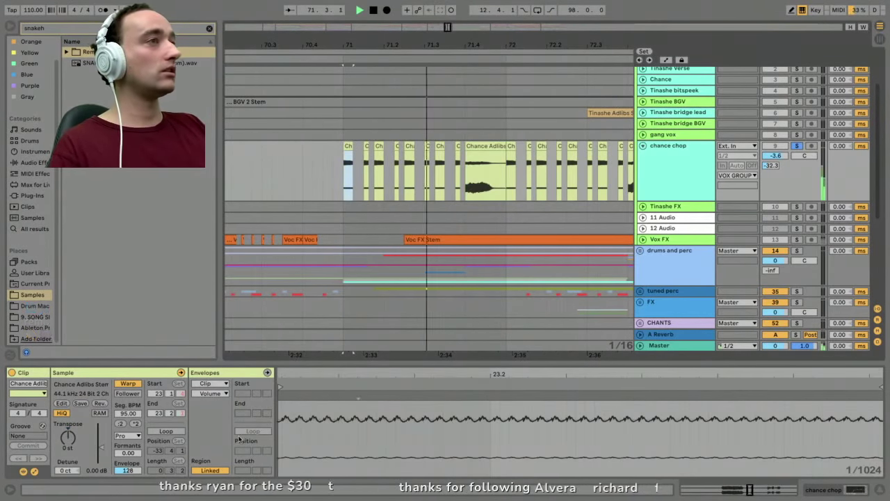
key("minus")
key("space")
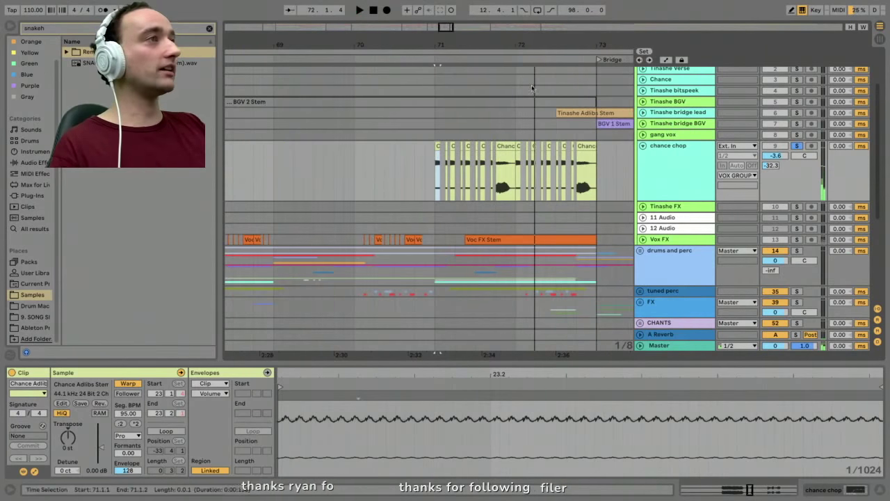
key("plus")
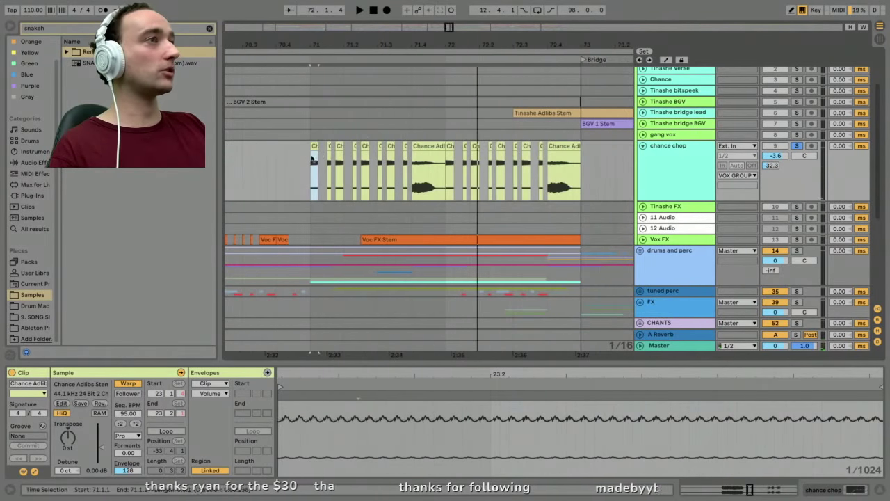
key("space")
left_click(798, 146)
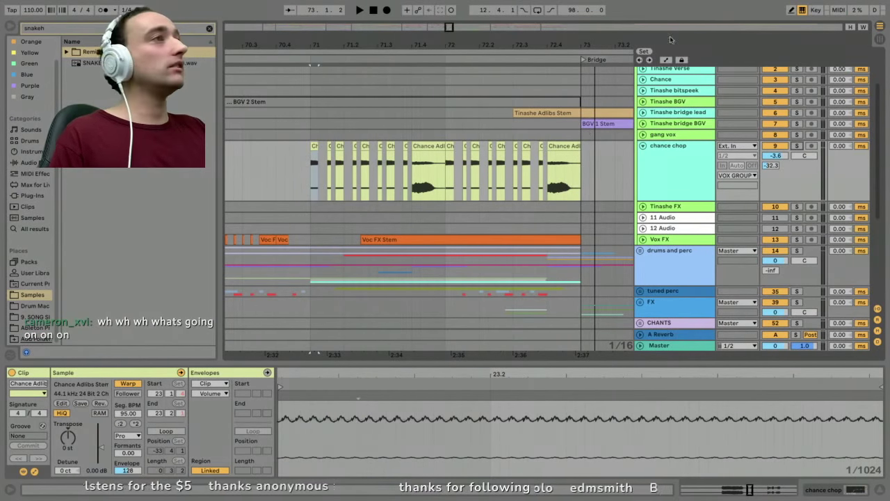
scroll(565, 155, "down", 5, "ctrl")
scroll(544, 198, "down", 3)
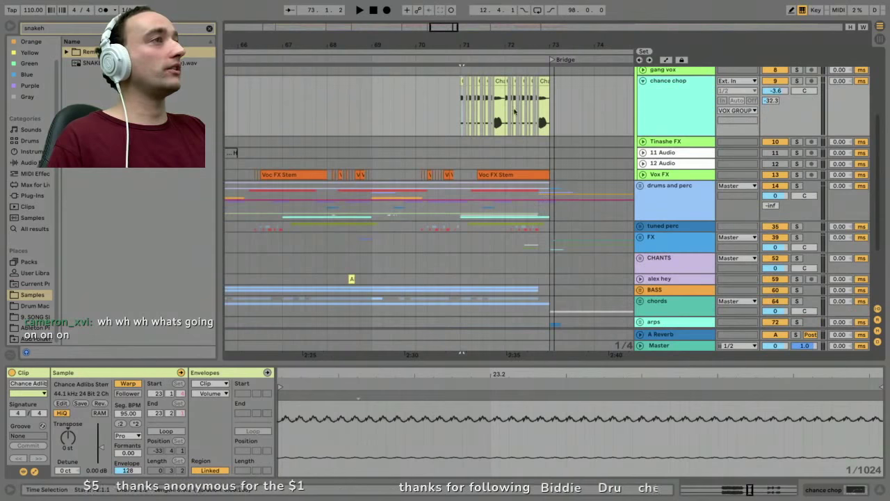
Locate the solos and melodies group and select the start of the synth solo track at 64.4.1.
scroll(514, 111, "down", 5, "ctrl")
scroll(433, 111, "down", 2)
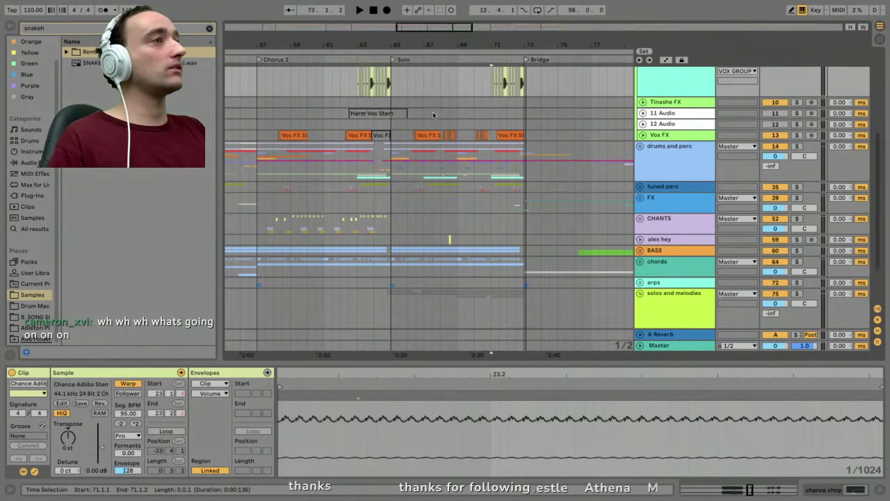
scroll(433, 111, "down", 3)
left_click(389, 276)
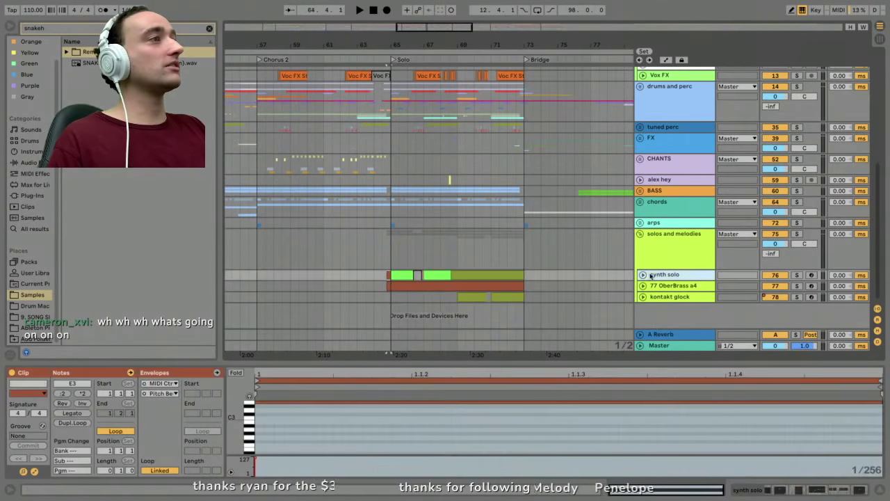
Unfold the synth solo, 77 OberBrass a4 and kontakt glock tracks to examine their MIDI clips.
left_click(644, 275)
scroll(651, 297, "down", 2)
left_click(643, 285)
scroll(644, 293, "down", 3)
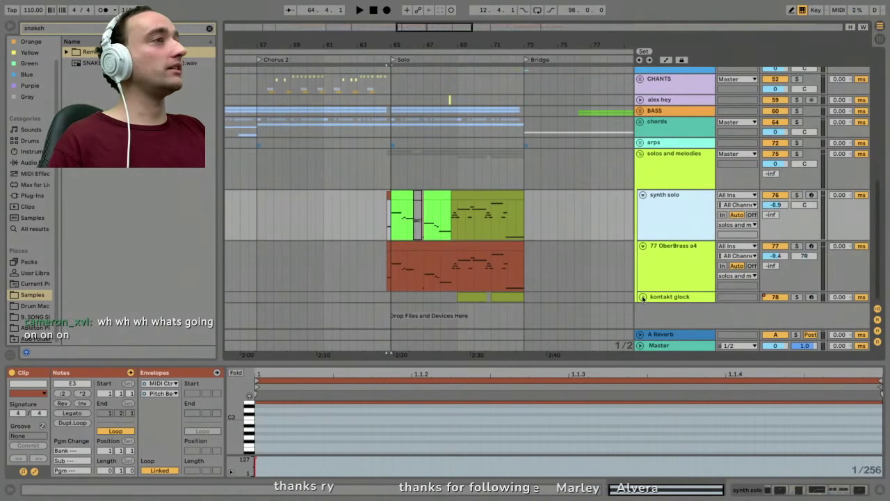
left_click(643, 283)
left_click(663, 155)
left_click(642, 182)
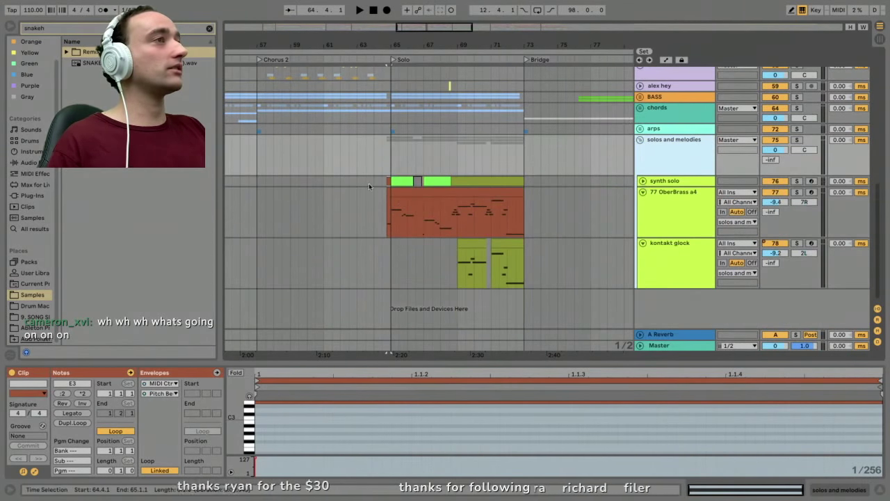
left_click(643, 181)
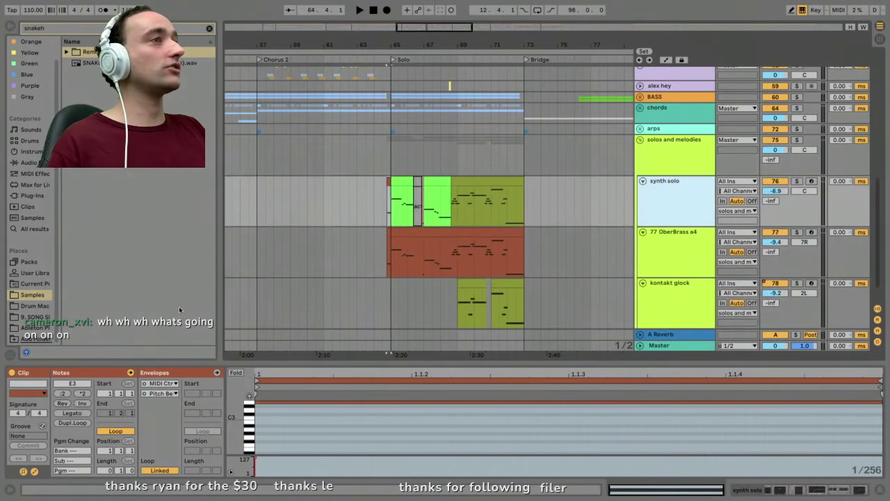
Show the synth solo track's devices and Serum instrument, and solo the track to audition it from 64.4.1.
left_click(678, 186)
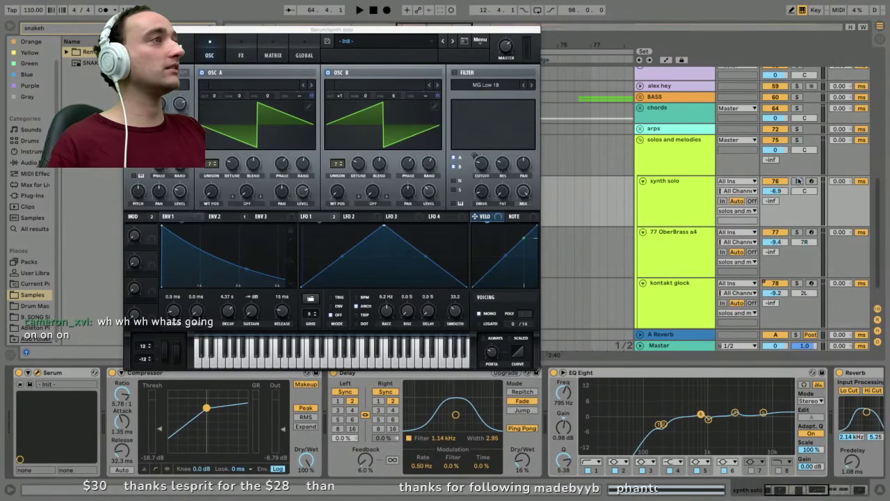
left_click(798, 181)
Enlarge the synth solo's Serum window and examine the patch's oscillators, modulation matrix and effects.
left_click_drag(373, 29, 495, 28)
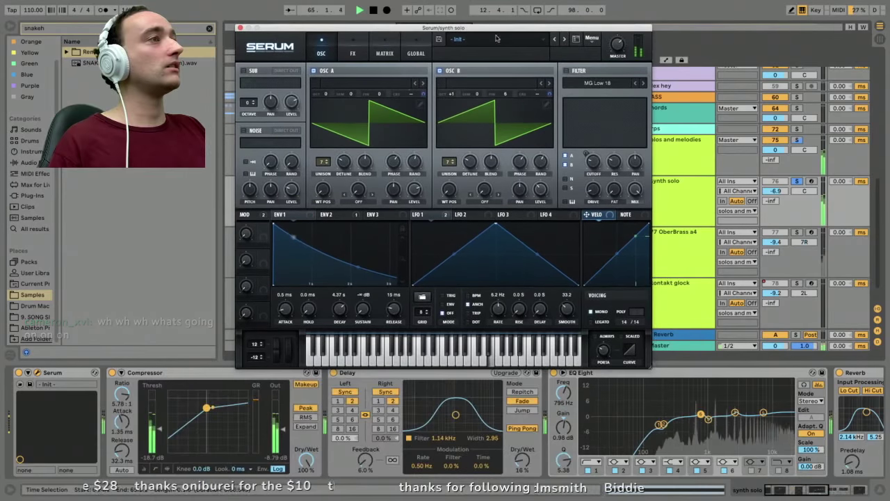
left_click_drag(649, 363, 810, 423)
left_click_drag(445, 28, 486, 25)
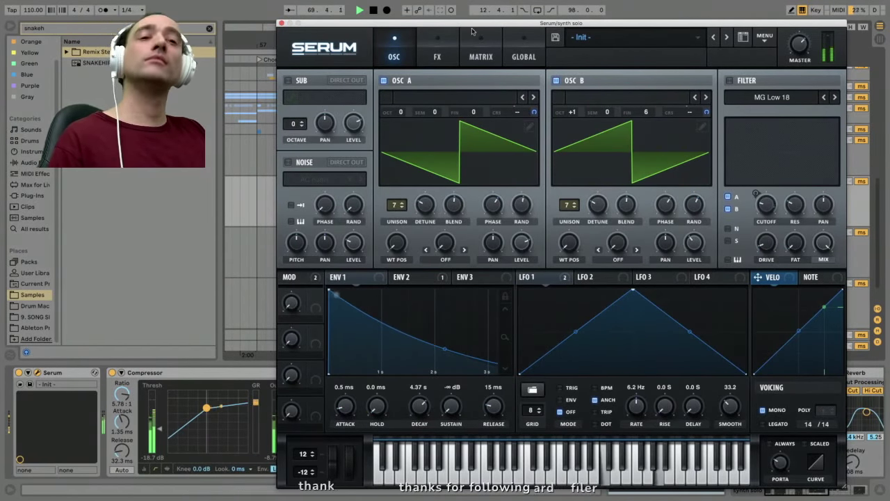
left_click(477, 54)
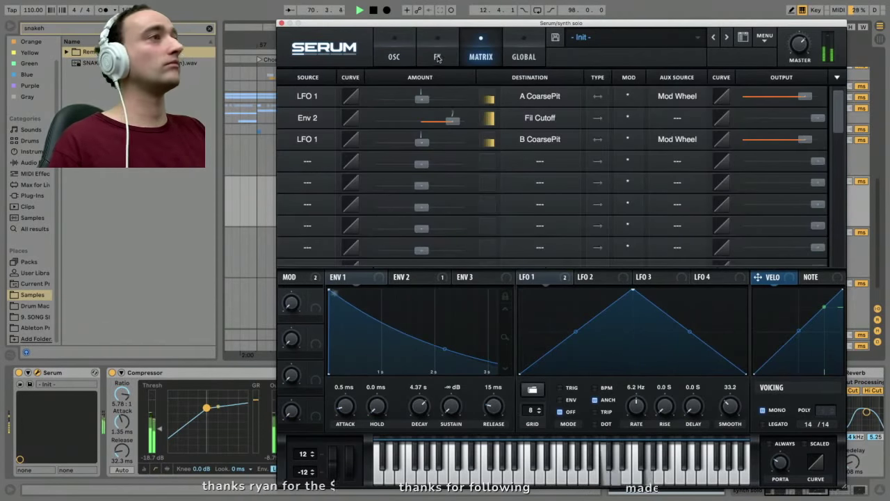
left_click(437, 56)
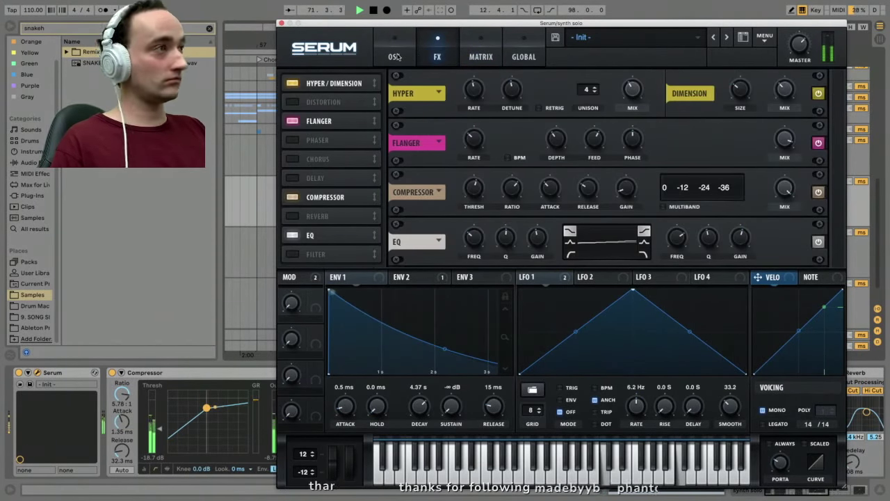
Review the synth solo patch's oscillator and effects settings, ending on its modulation matrix.
left_click(395, 56)
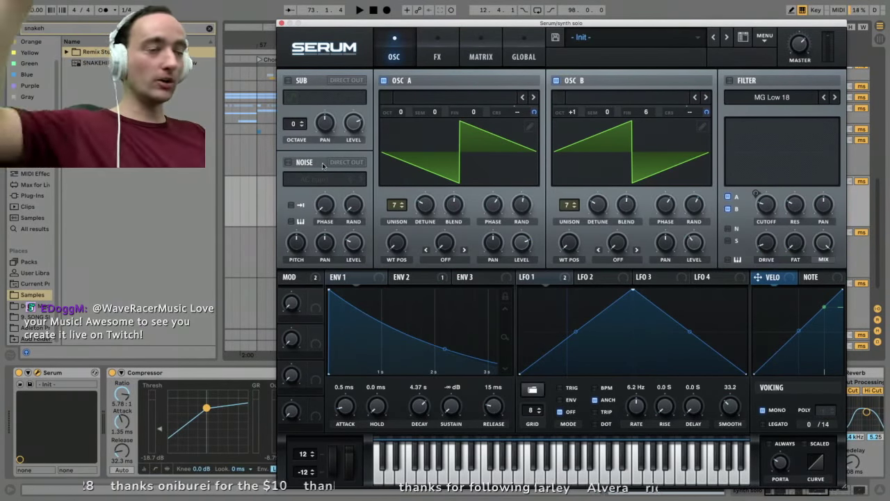
left_click(434, 57)
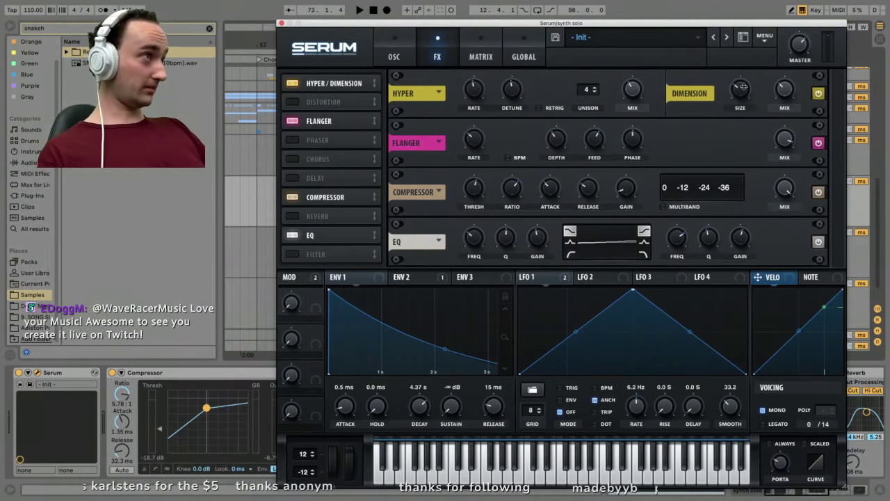
left_click(474, 57)
left_click(436, 57)
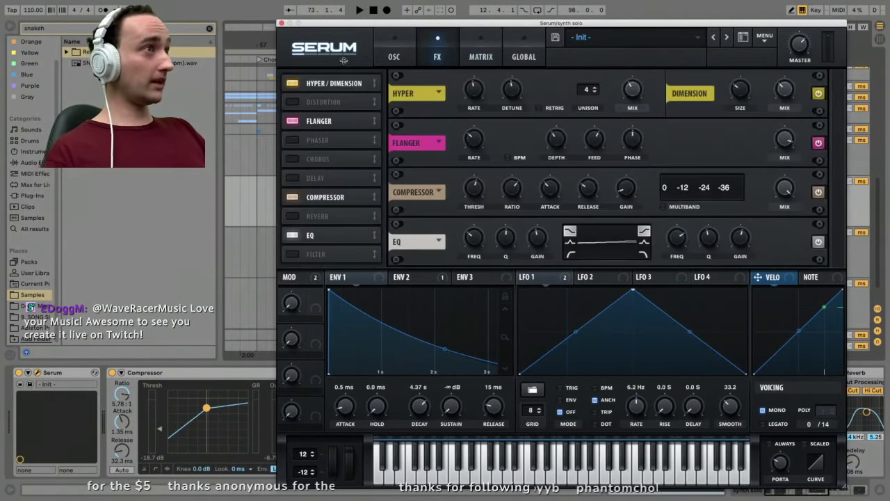
left_click(473, 59)
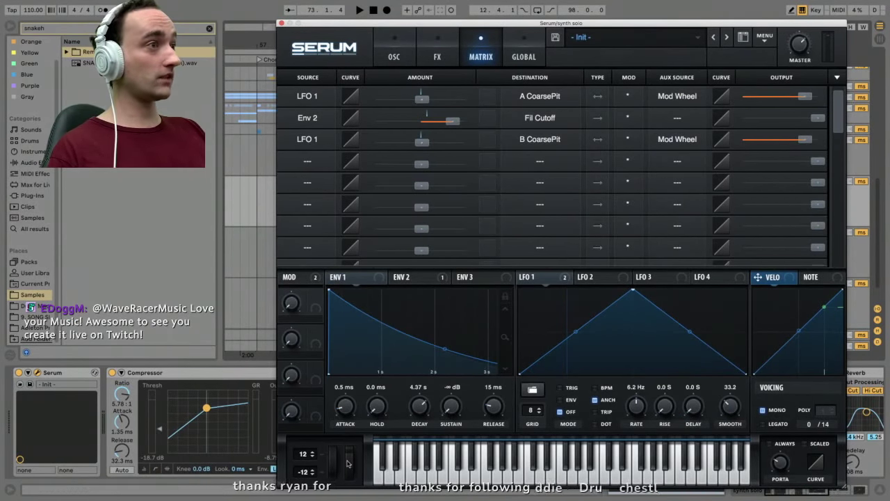
Play short passages of the synth solo with the modulation matrix in view.
key("space")
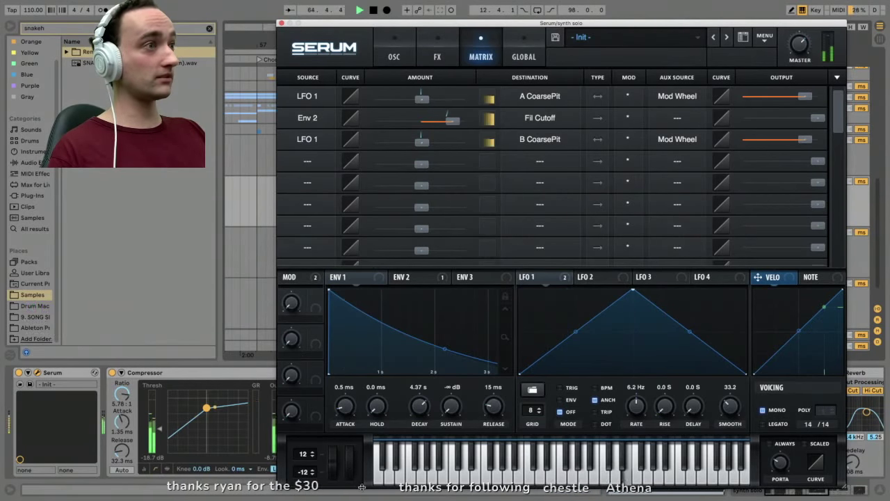
key("space")
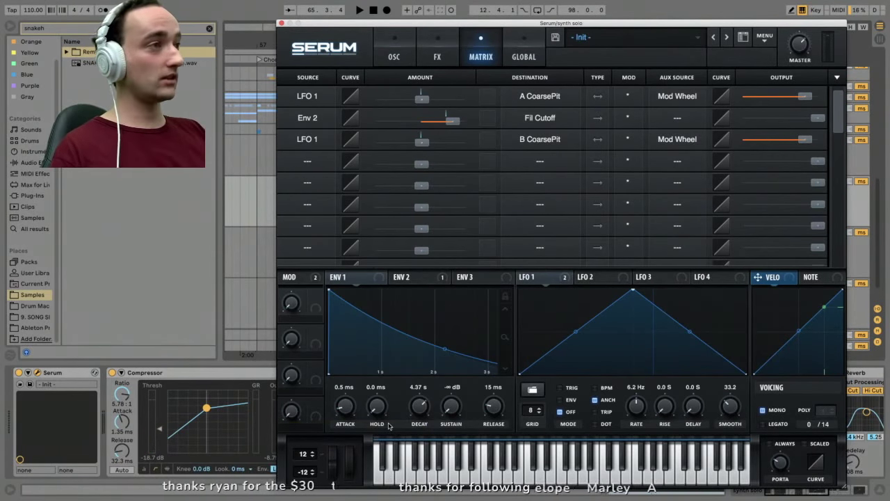
key("space")
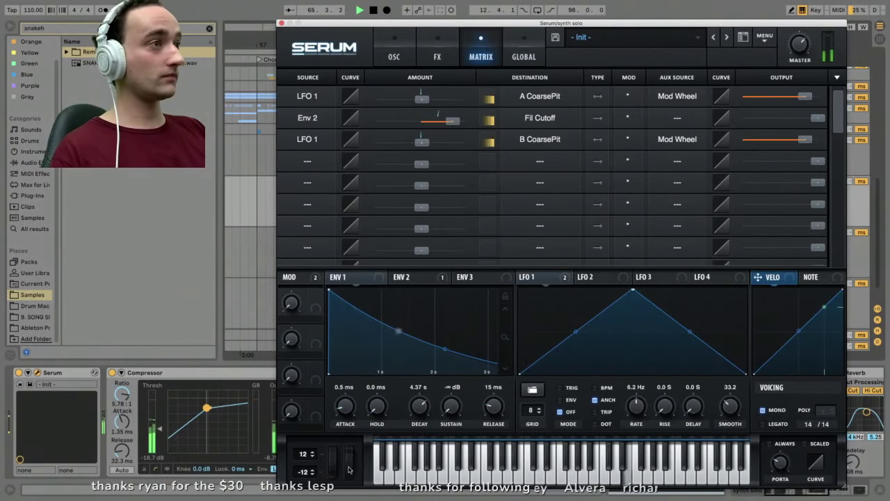
key("space")
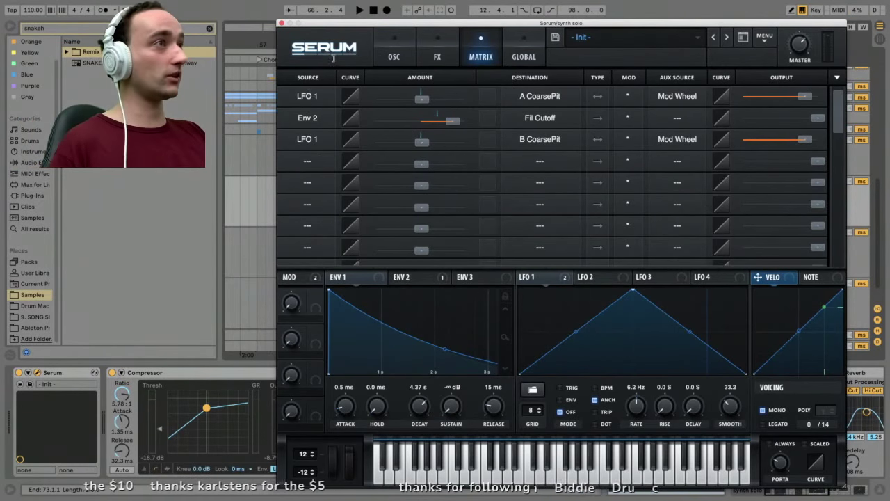
Check the patch's oscillators, then return to the modulation matrix and play the solo again.
left_click(398, 57)
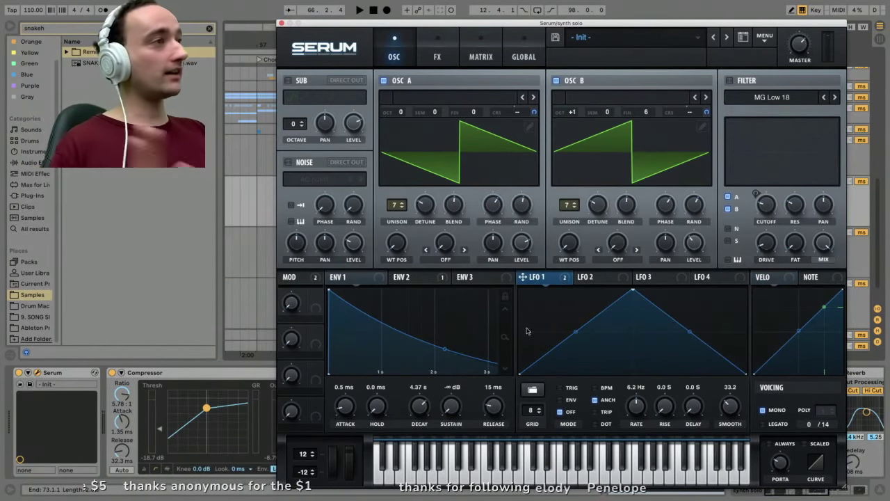
left_click(468, 57)
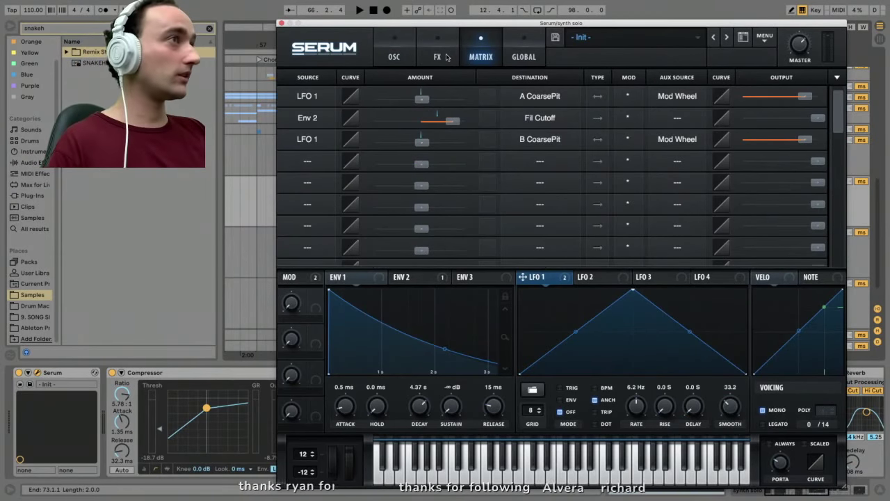
key("space")
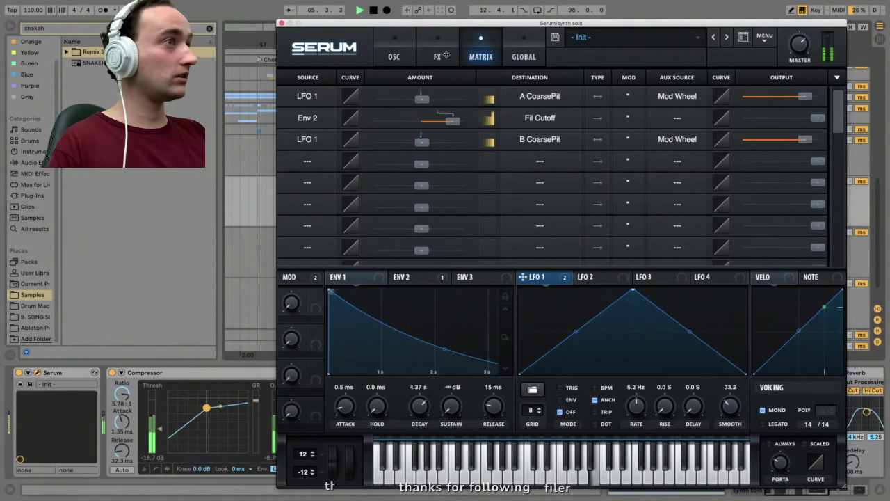
key("space")
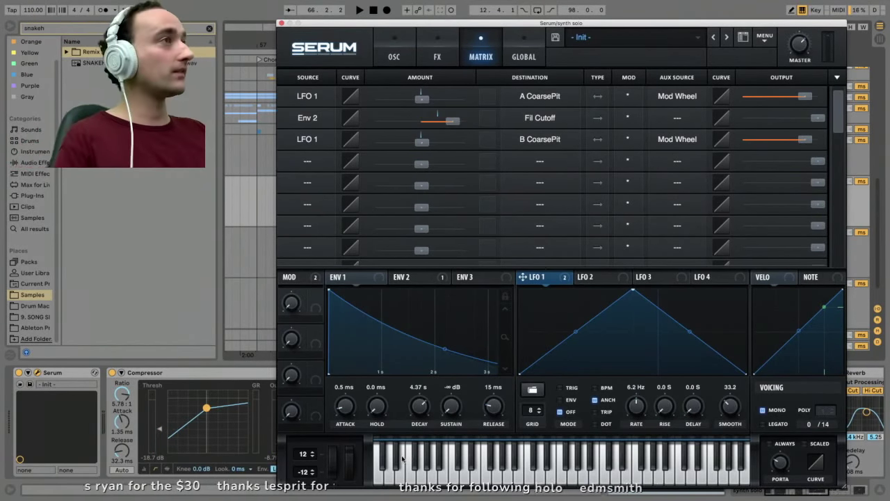
Move the Serum window to make room and show the matrix option for creating vibrato without applying it.
left_click_drag(567, 25, 519, 12)
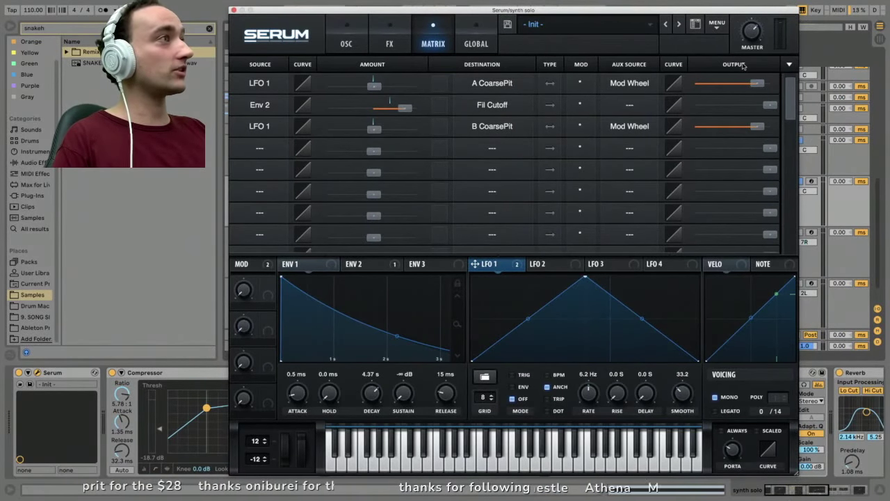
left_click(791, 66)
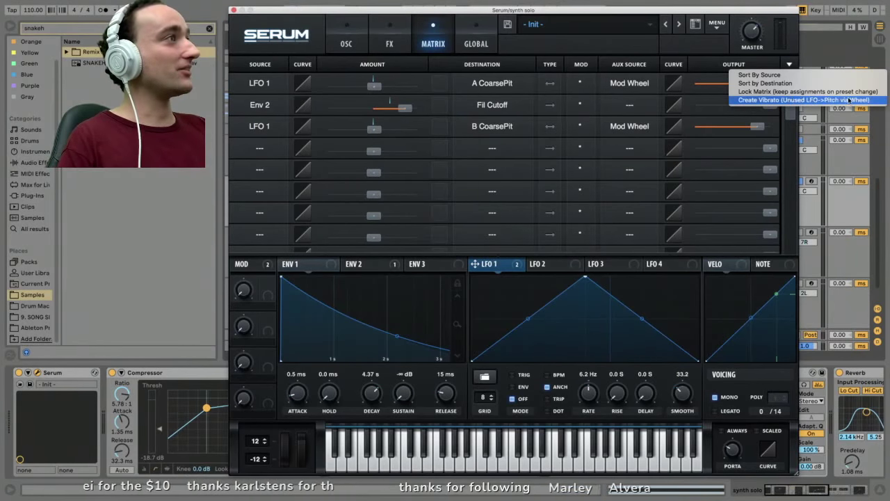
left_click(790, 65)
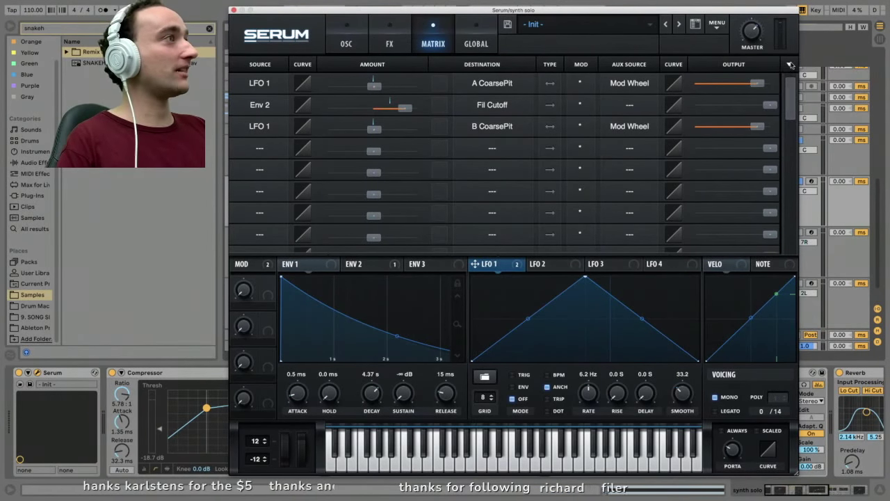
Resize the Serum window slightly larger and close it to return to the arrangement.
left_click_drag(797, 476, 835, 483)
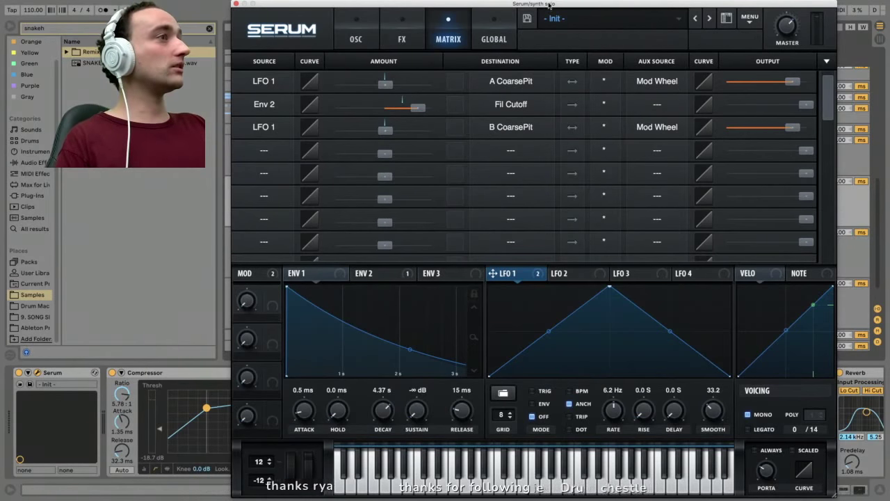
left_click_drag(840, 495, 824, 484)
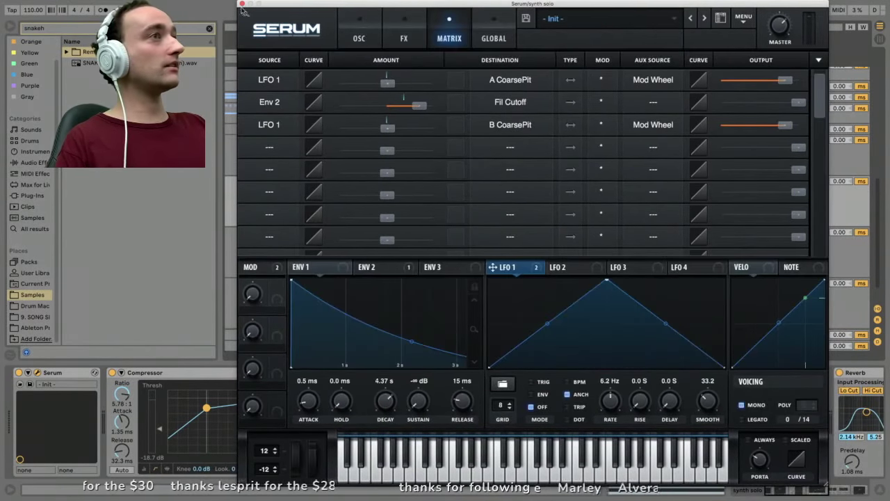
left_click(242, 4)
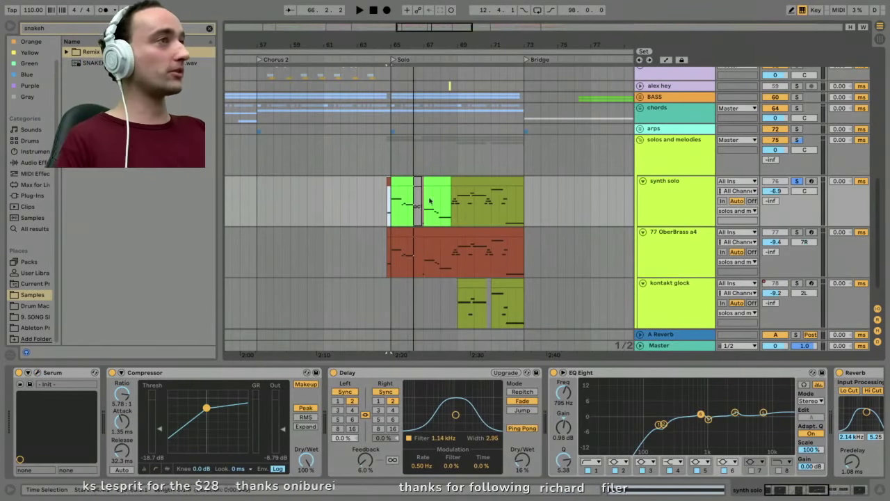
Play the synth solo from bar 65 in the arrangement.
left_click(453, 206)
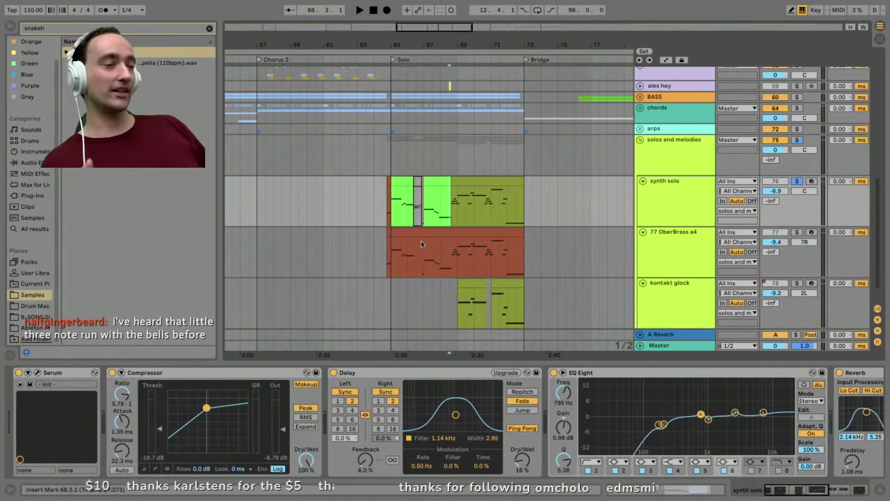
left_click(394, 209)
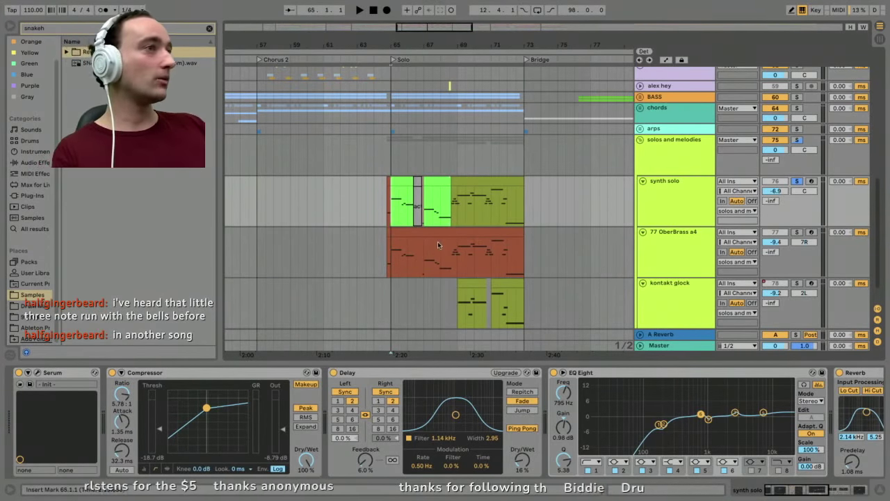
key("space")
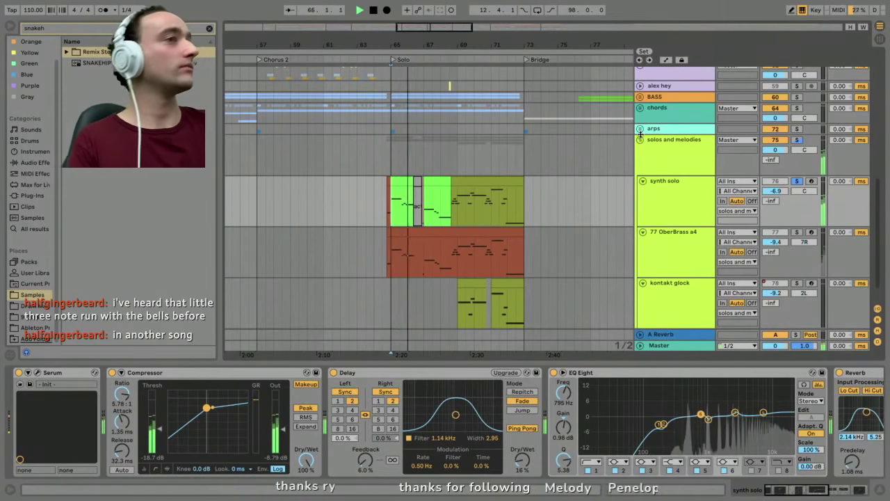
key("space")
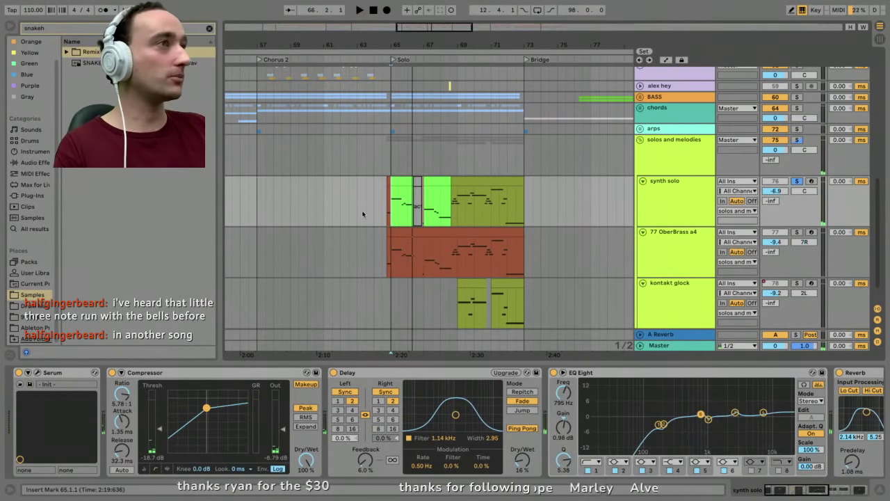
Show the Modulation controller envelope of the synth solo clip that starts at bar 68.
left_click(452, 181)
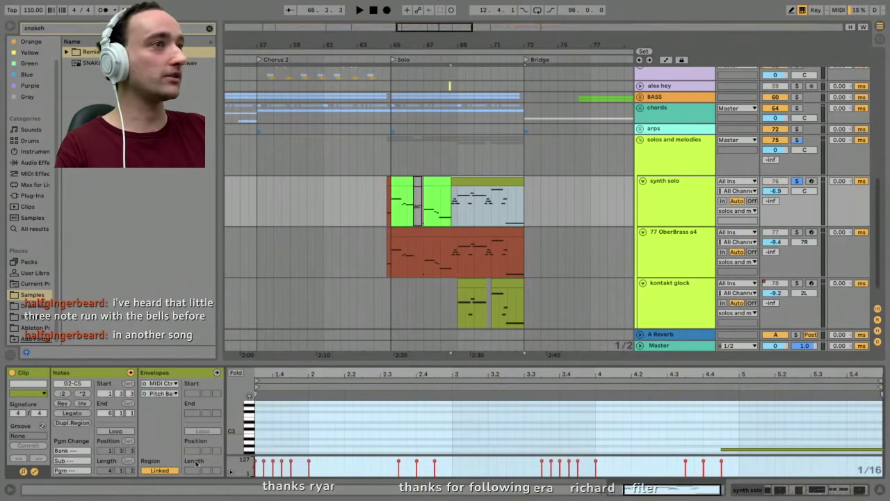
left_click(160, 393)
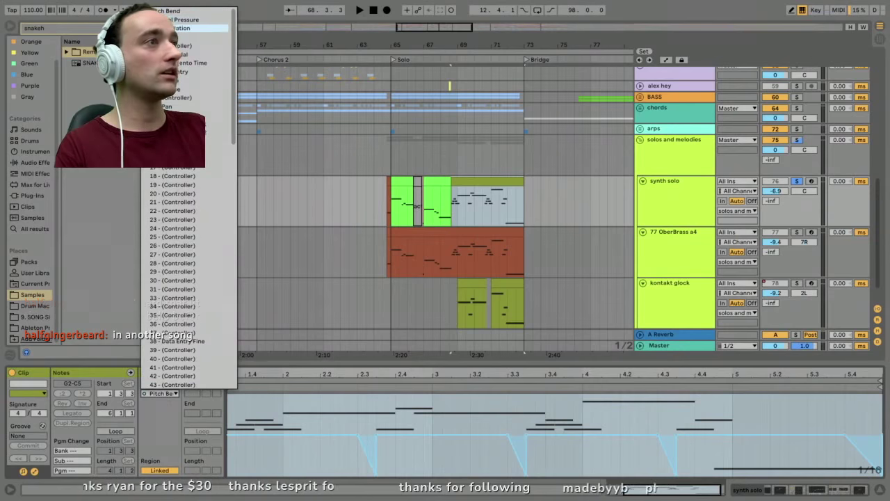
left_click(181, 28)
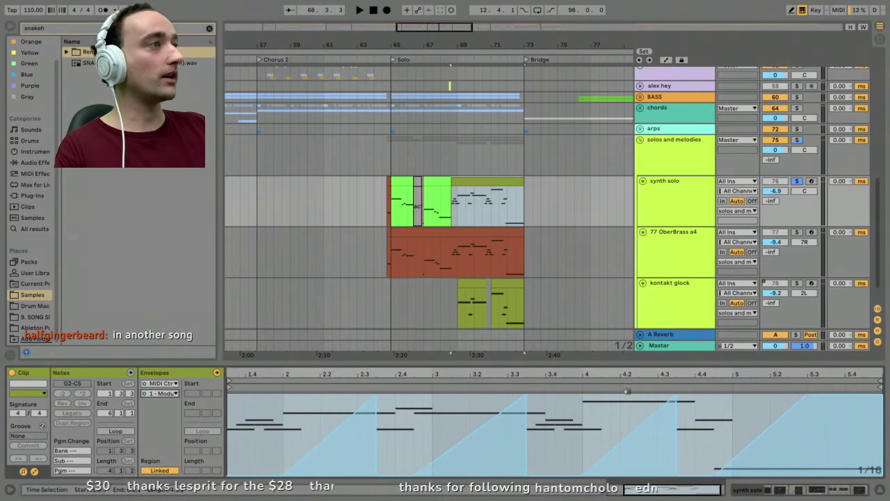
Play the second half of the synth solo while reviewing its device chain through to the last compressor.
left_click(668, 183)
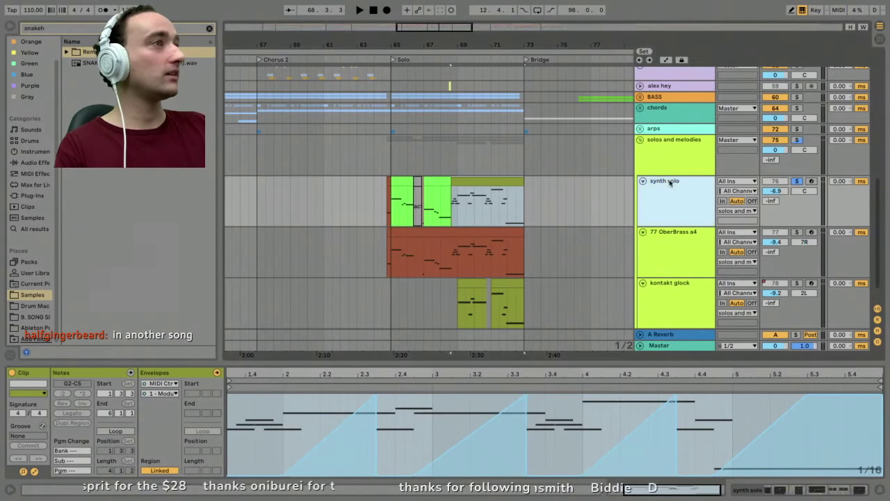
key("space")
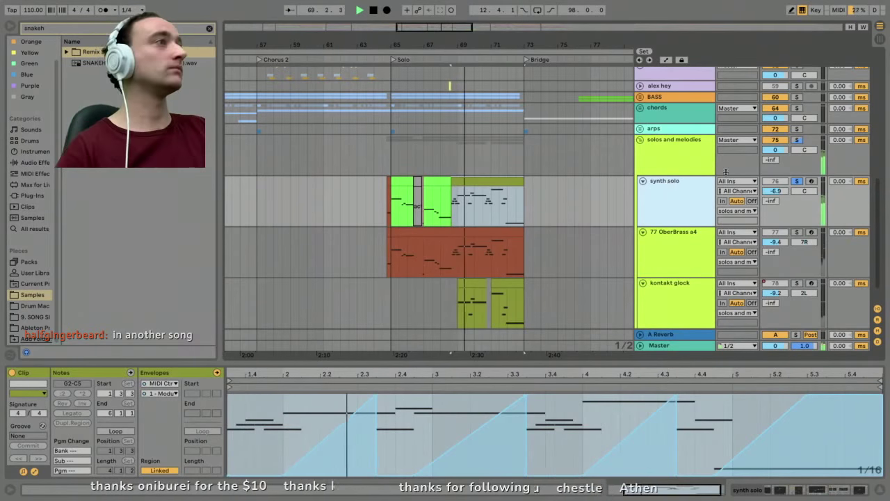
left_click(798, 492)
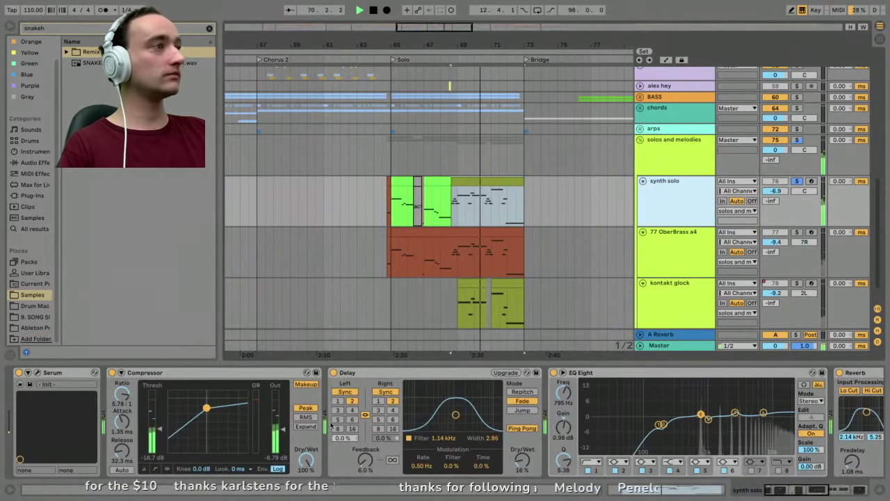
left_click_drag(798, 492, 821, 489)
key("space")
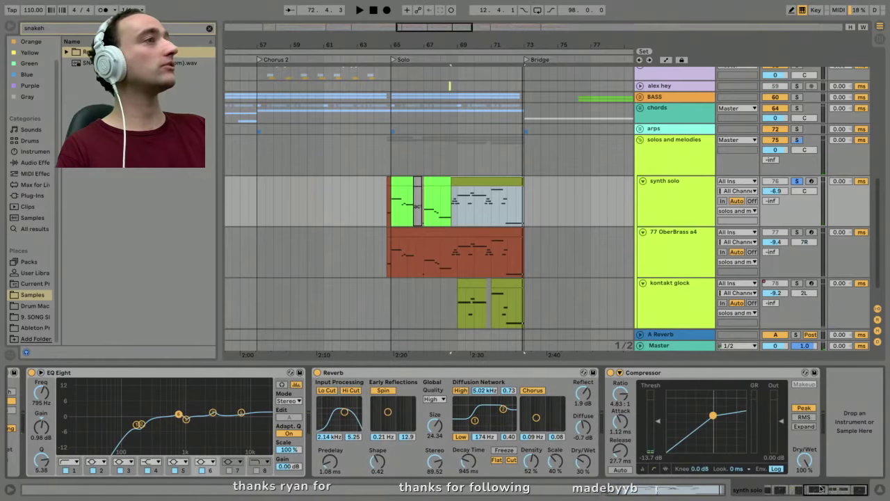
Solo the 77 OberBrass a4 track, zoom the arrangement to its clip and play it from the start.
left_click(399, 234)
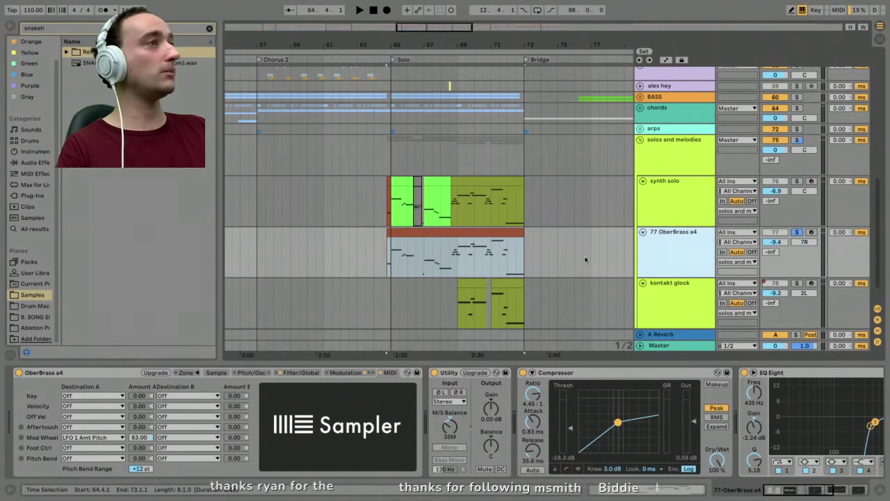
key("z")
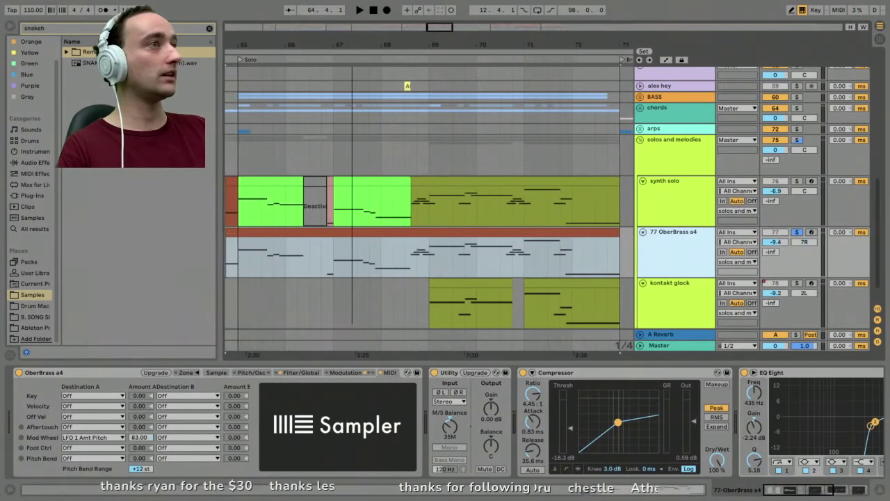
left_click_drag(352, 62, 389, 62)
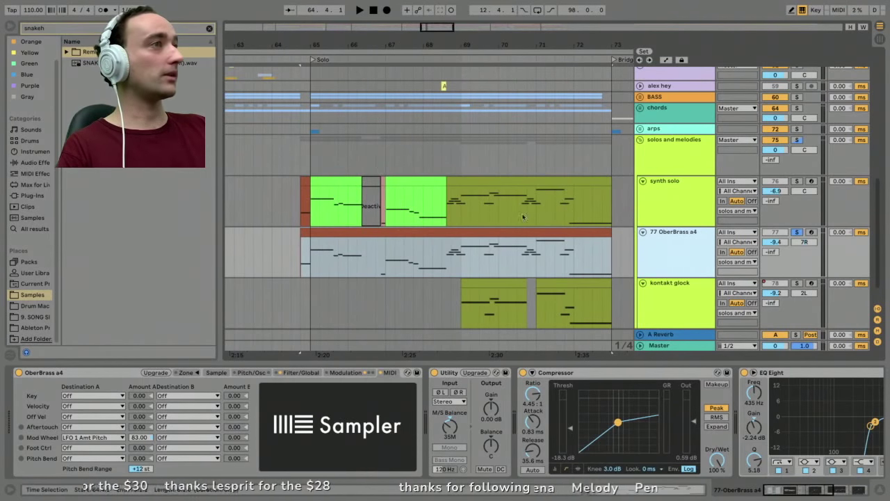
key("space")
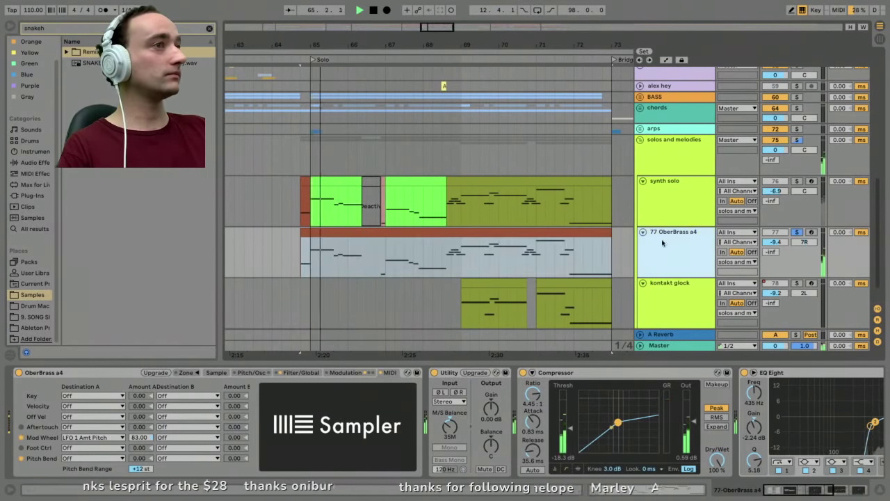
Examine the OberBrass a4 Sampler's filter and global settings and its sample waveform during playback.
left_click(301, 372)
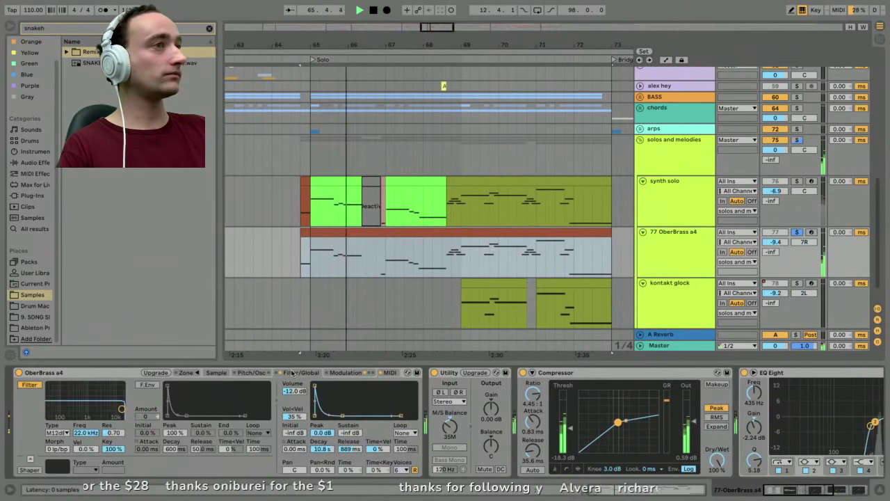
left_click(216, 372)
key("space")
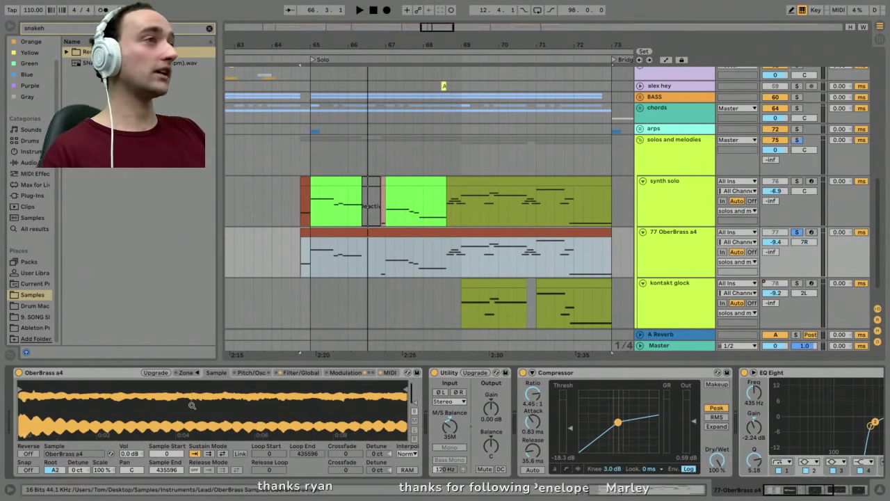
Play the start of the soloed OberBrass a4 part and arm its track for live MIDI input.
key("space")
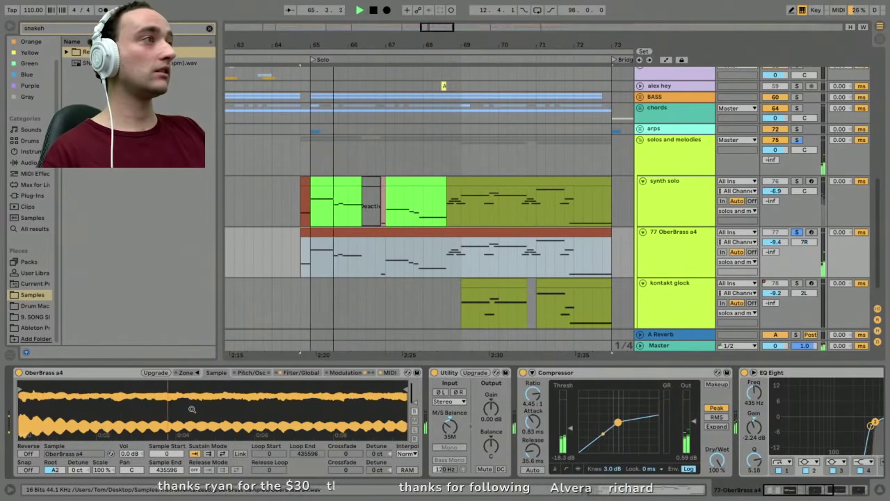
key("space")
left_click(812, 232)
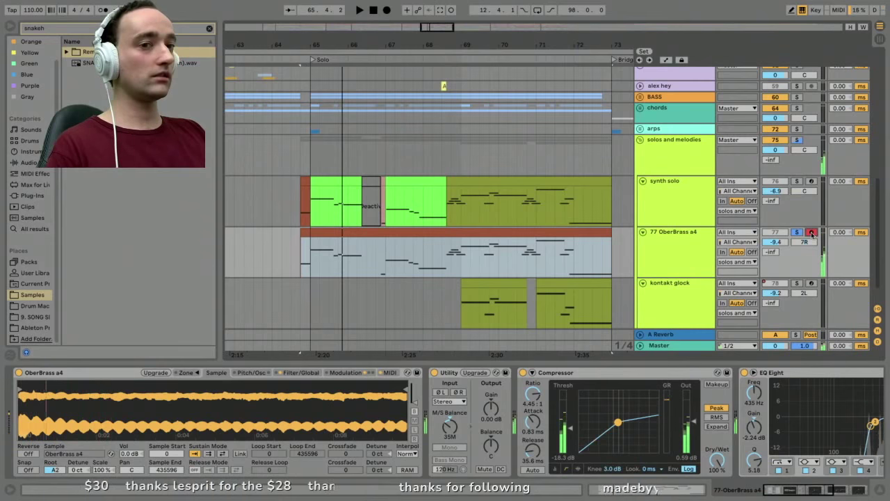
left_click(653, 244)
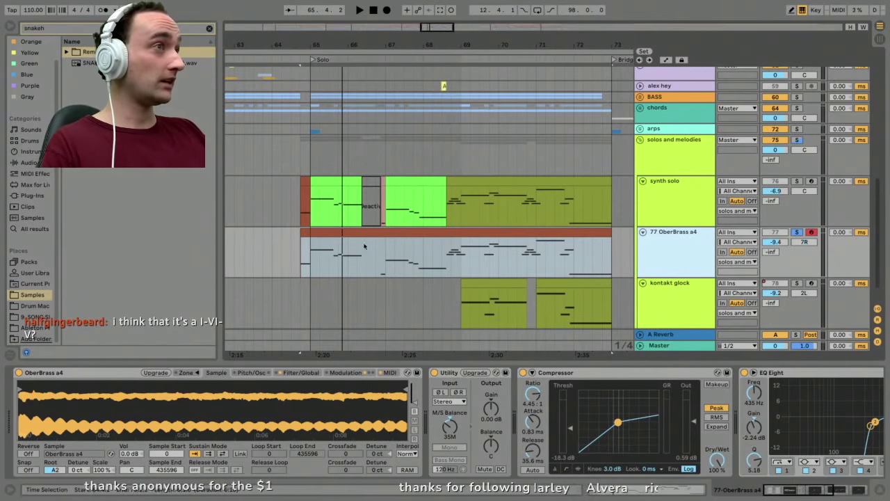
Solo the synth solo track alongside 77 OberBrass a4 and play both from bar 64.4.
left_click(302, 261)
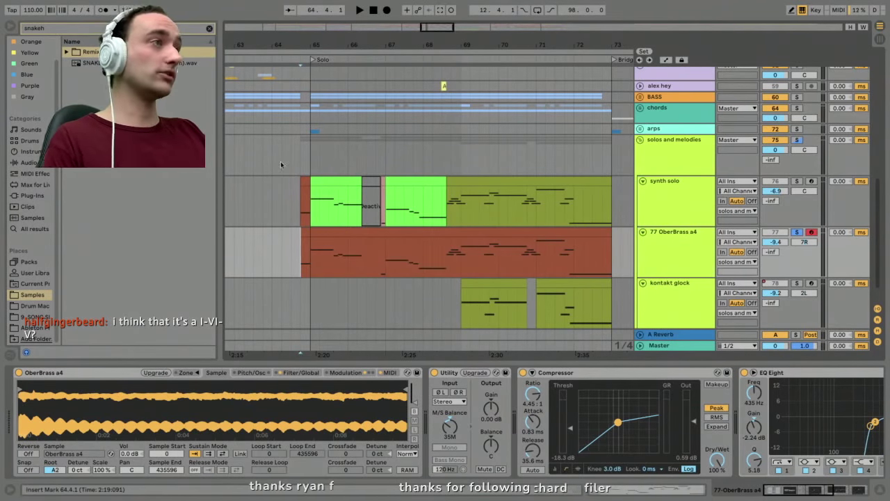
key("space")
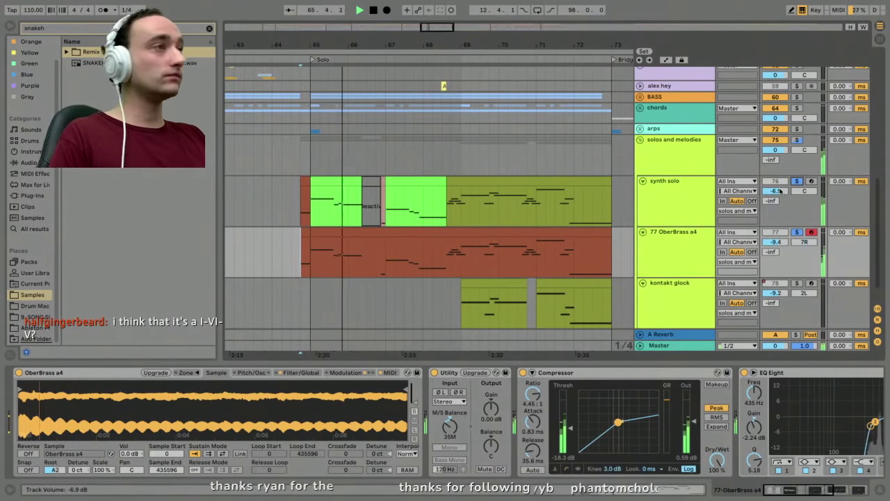
left_click(668, 261)
key("space")
Show the OberBrass clip's Pitch Bend envelope and play the part while examining the Sampler's MIDI routing and Pitch Bend Range.
double_click(421, 234)
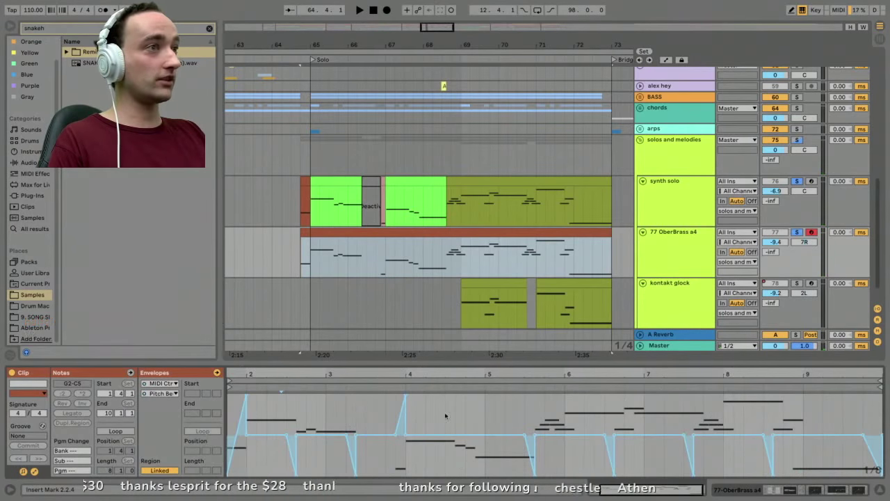
left_click(649, 237)
left_click(294, 373)
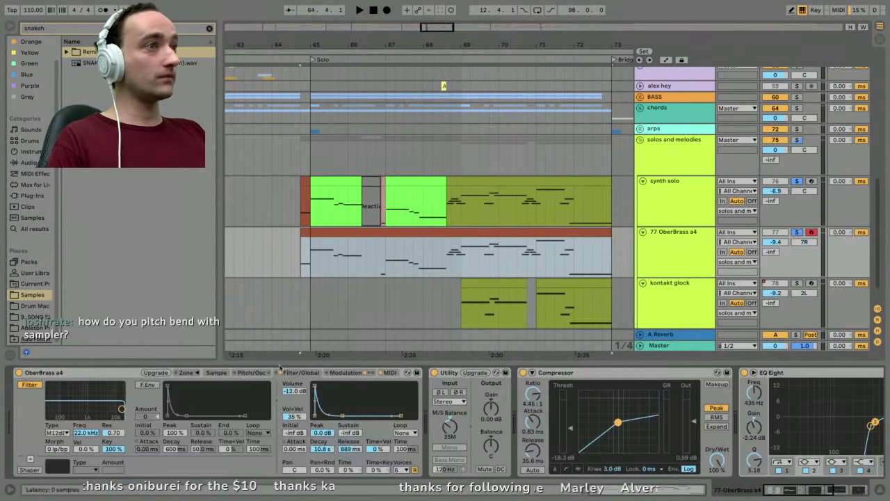
left_click(391, 372)
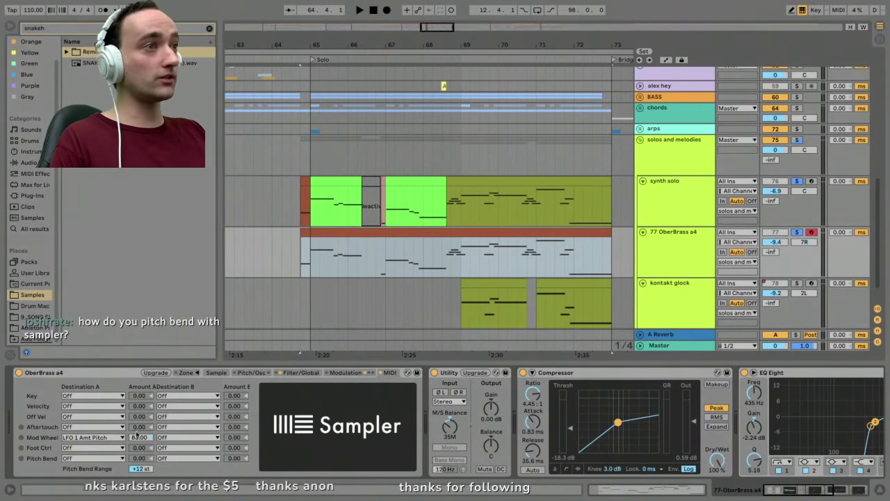
key("space")
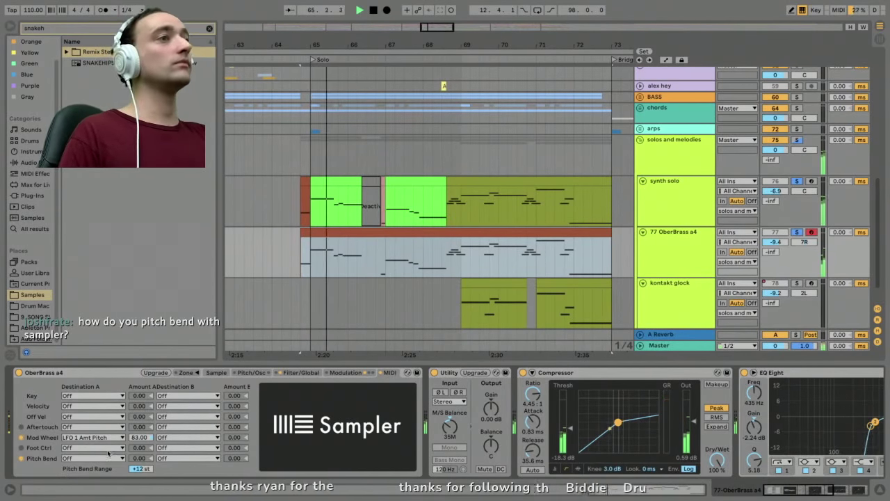
left_click(450, 259)
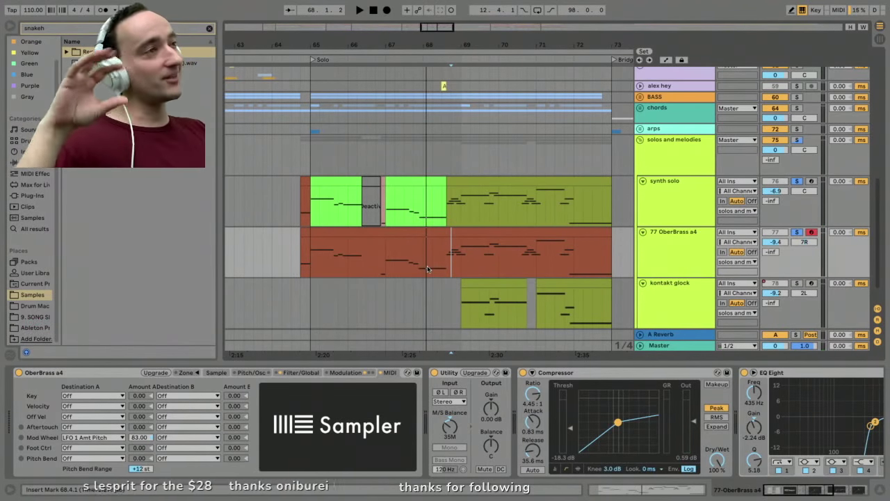
Solo the kontakt glock track and play its first clip from bar 69.
left_click(677, 251)
left_click(473, 283)
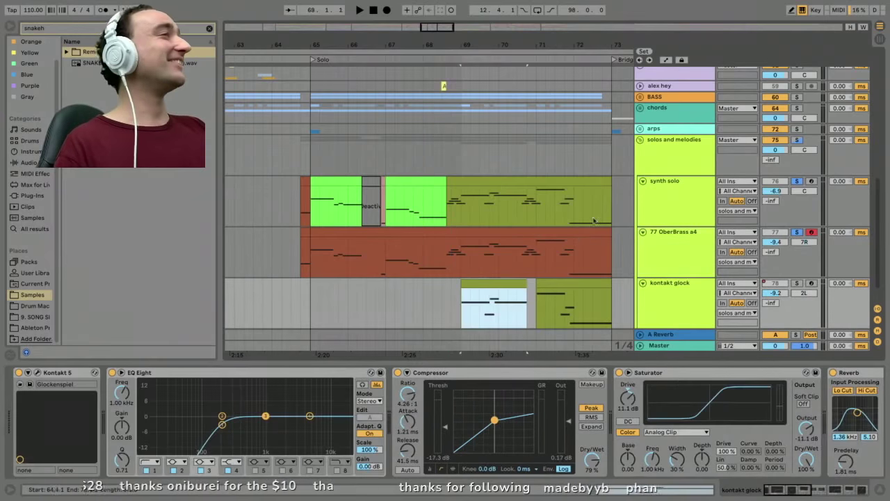
left_click(673, 152)
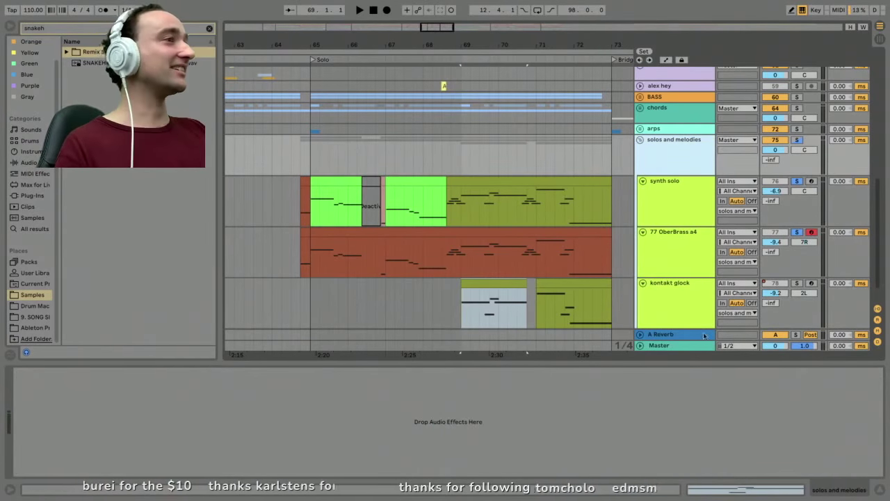
left_click(797, 283)
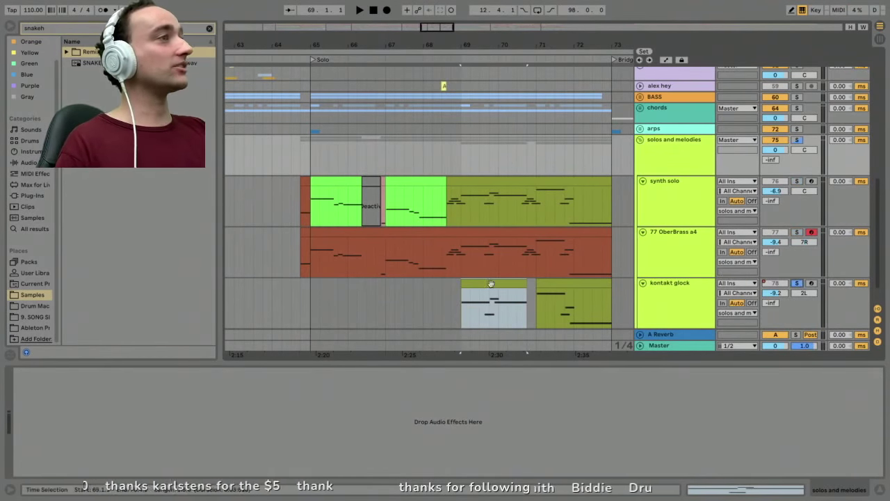
left_click(491, 283)
key("space")
left_click(665, 293)
key("space")
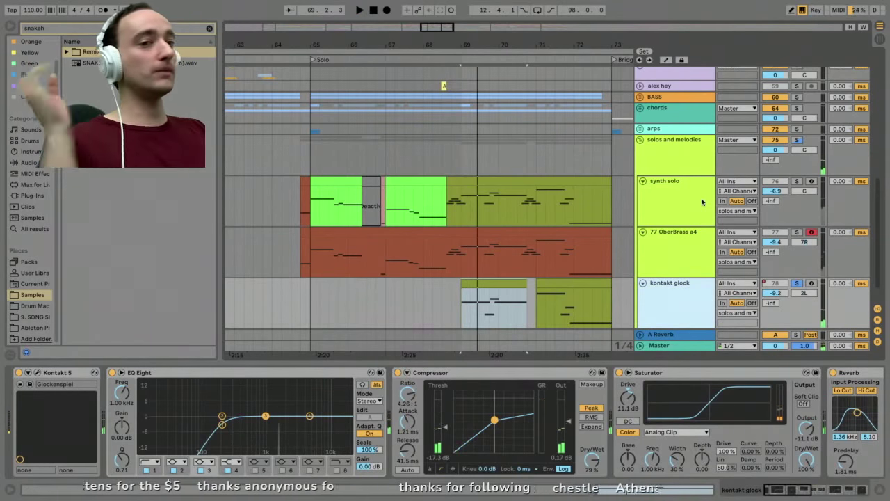
Examine the Glockenspiel, Marimba and Celesta instruments layered in the kontakt glock track's Kontakt window while the part plays.
left_click(797, 143)
left_click(680, 302)
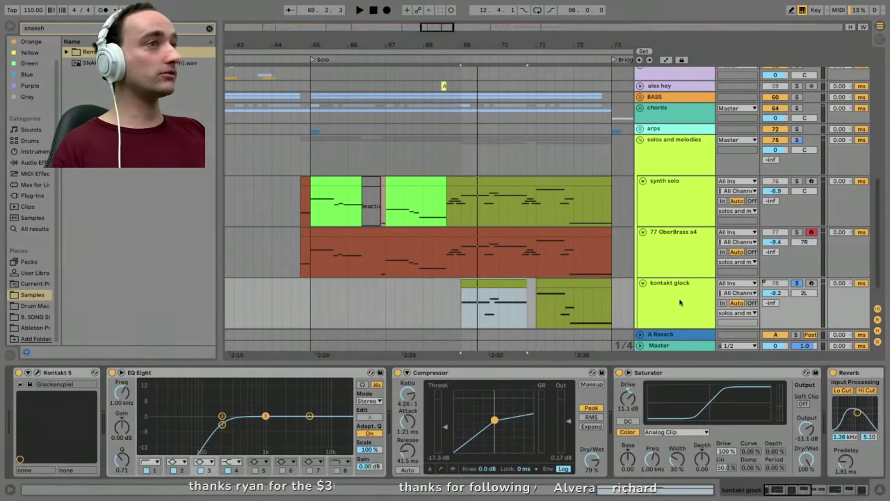
left_click(39, 373)
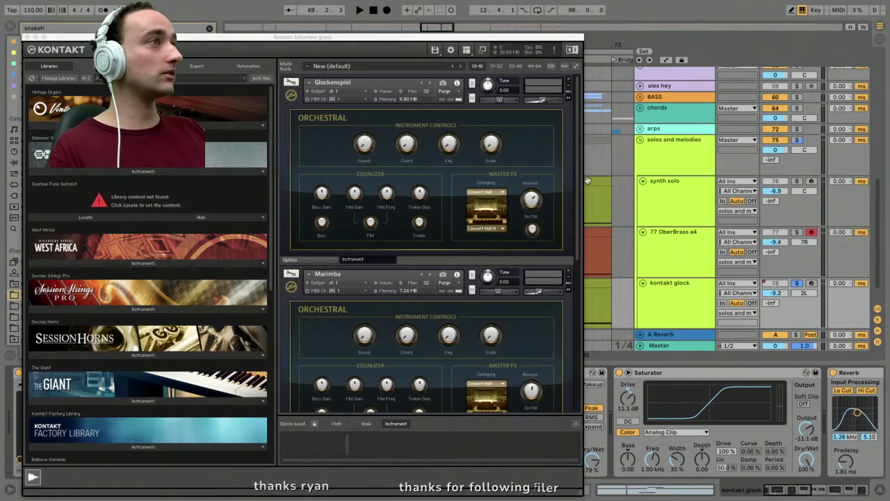
left_click_drag(578, 139, 590, 273)
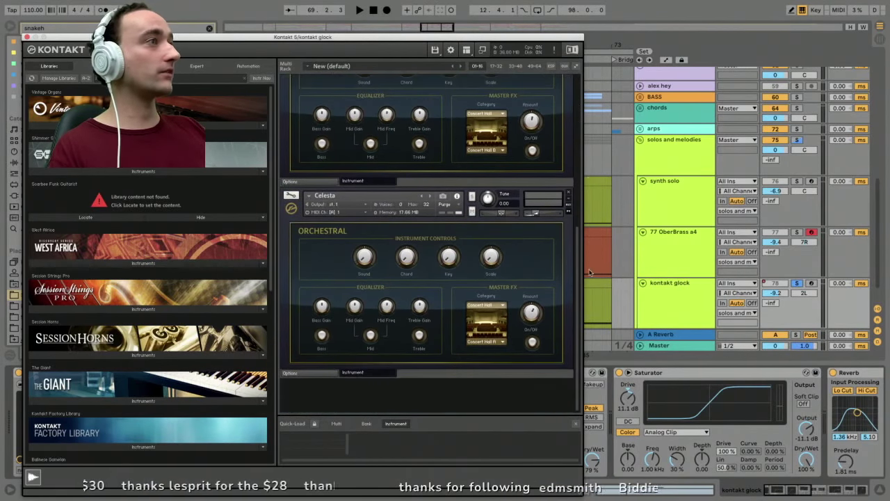
key("space")
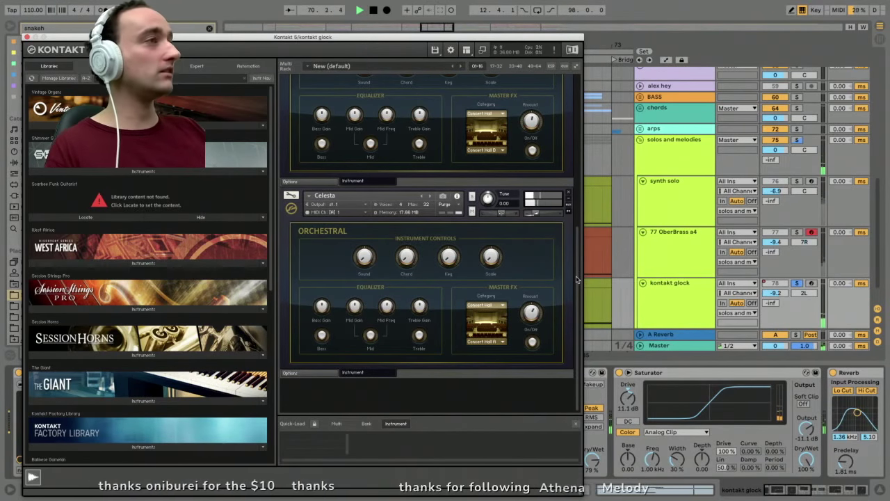
left_click_drag(577, 280, 564, 131)
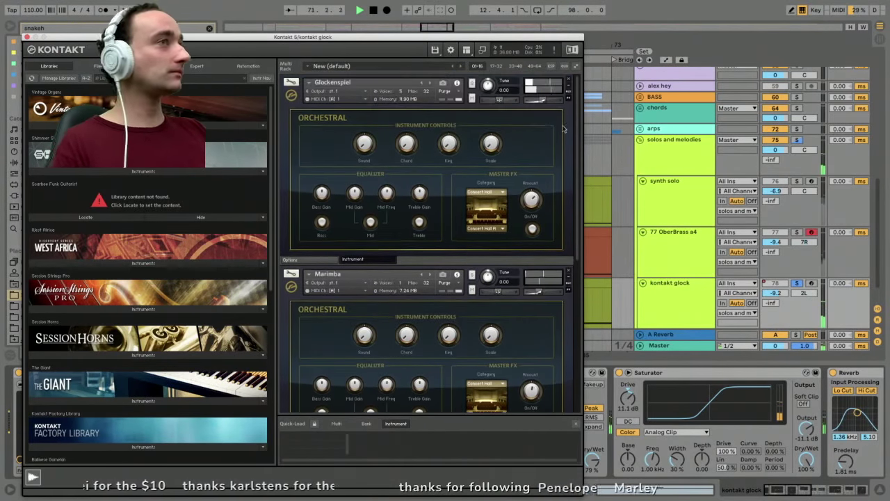
left_click(25, 37)
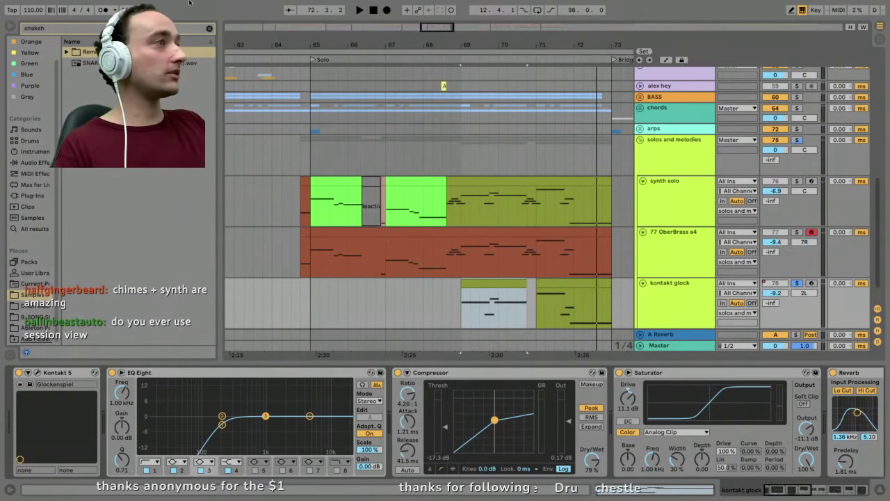
Review the OberBrass a4 Sampler's Filter/Global settings and its MIDI routing again.
left_click(663, 250)
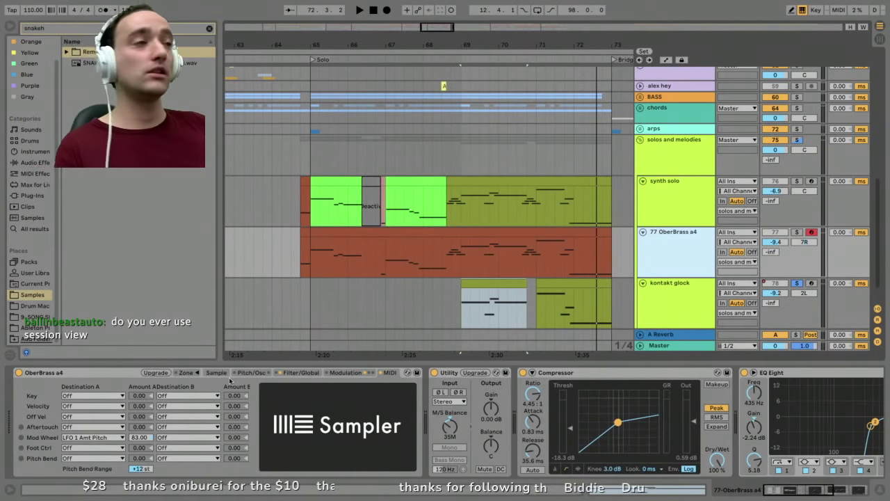
left_click(311, 375)
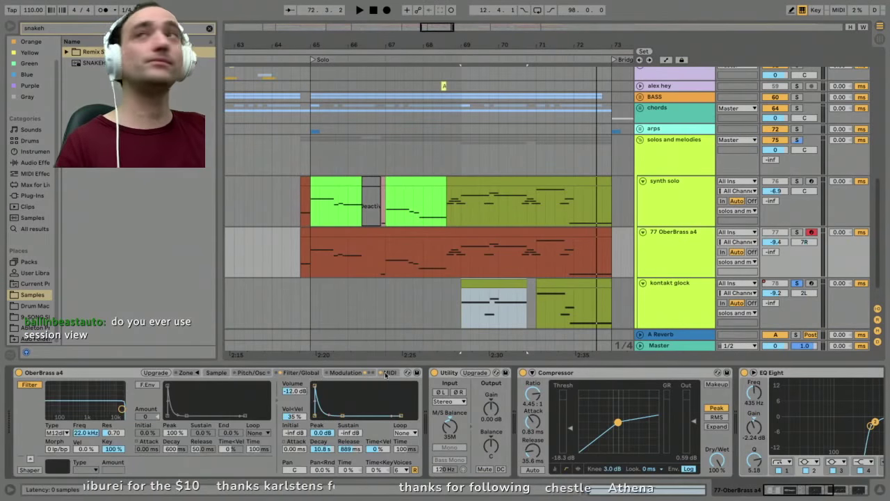
left_click(383, 375)
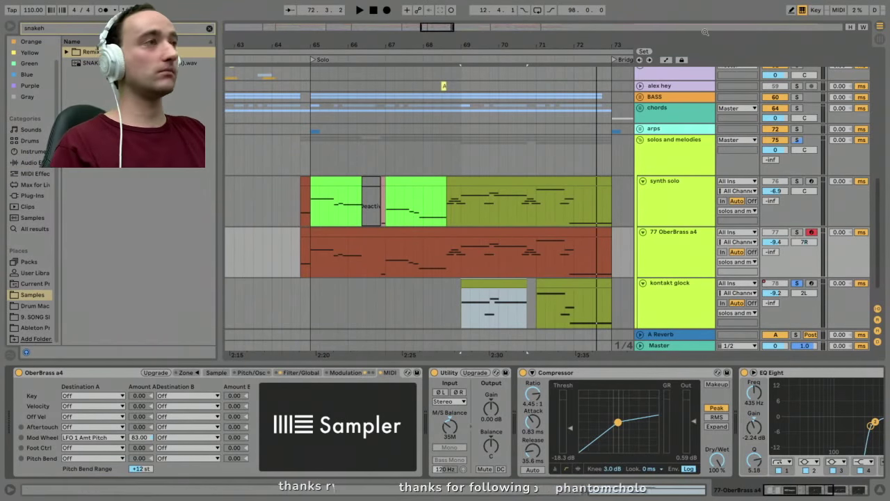
Look at the session view, return to the arrangement, and narrow the browser slightly to give the timeline more room.
key("Tab")
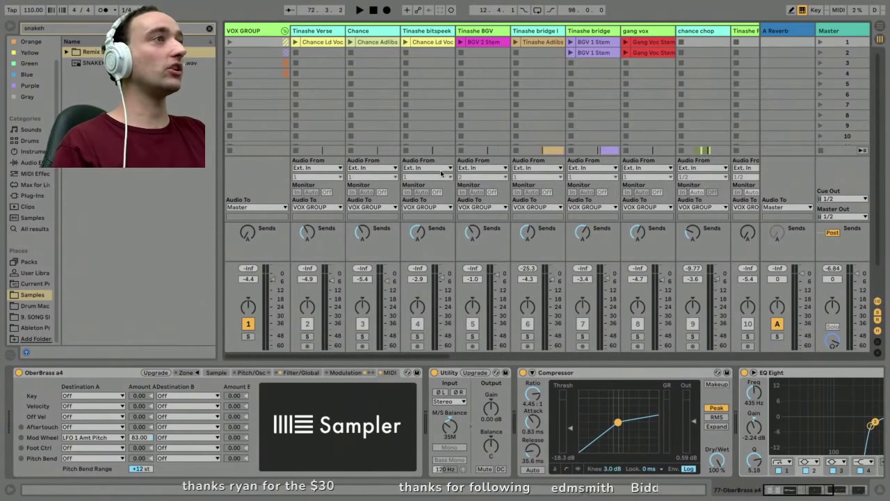
key("Tab")
left_click_drag(552, 46, 469, 40)
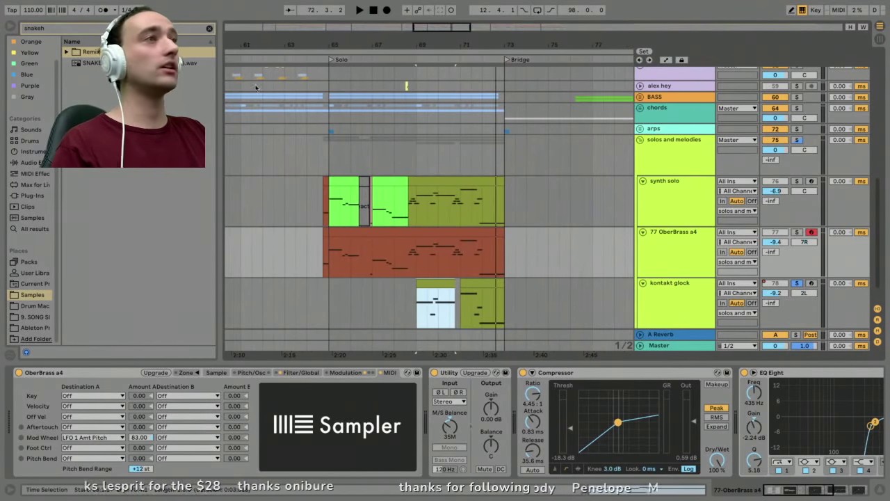
left_click_drag(218, 88, 208, 88)
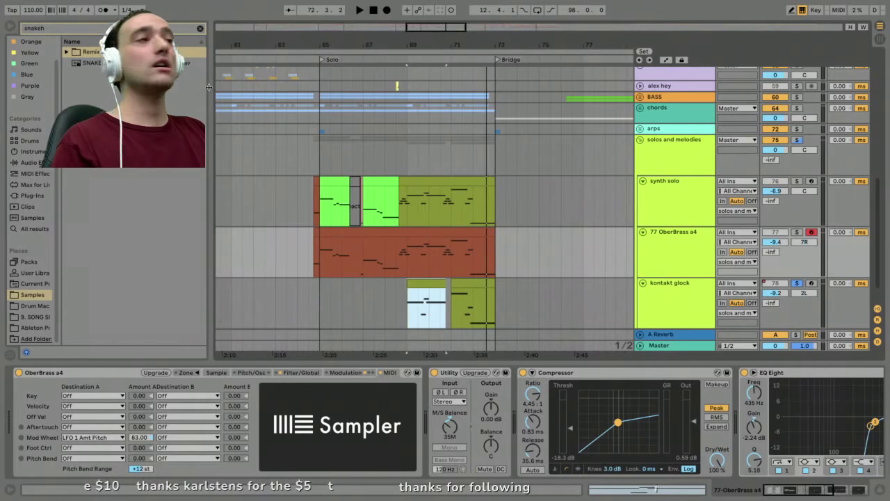
Play the second half of the solo from bar 69 into the Bridge with no tracks soloed.
key("space")
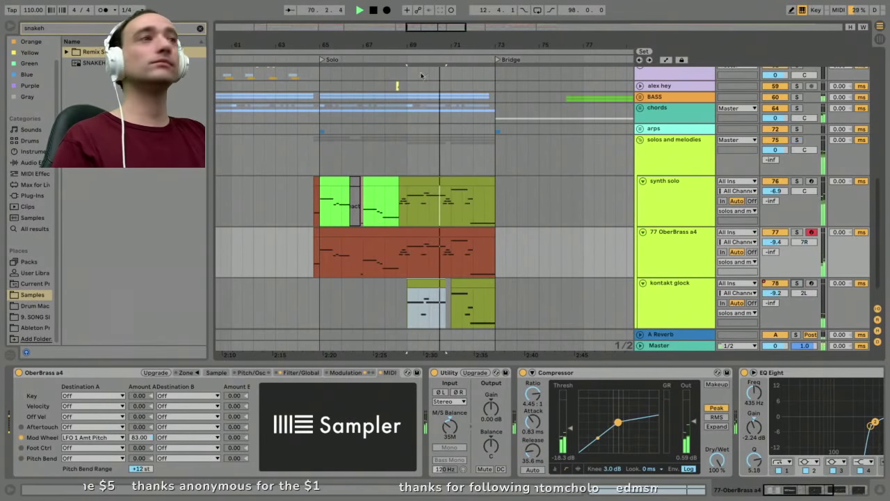
left_click_drag(210, 101, 205, 100)
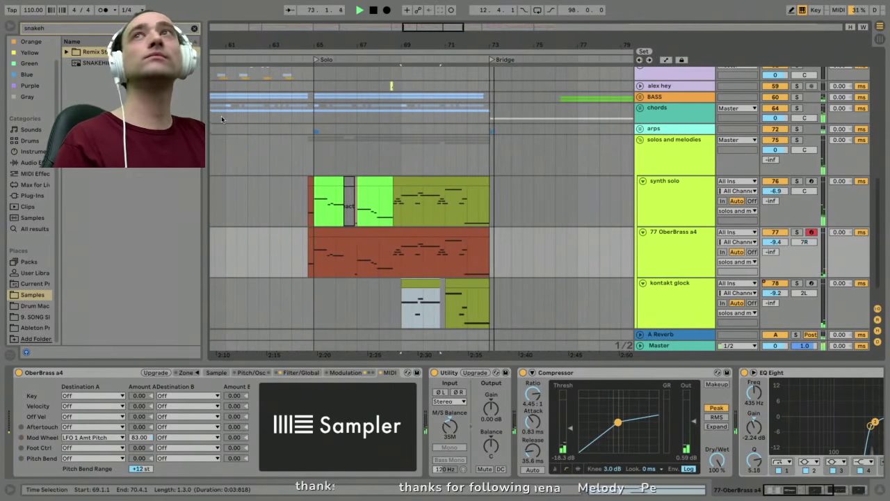
key("space")
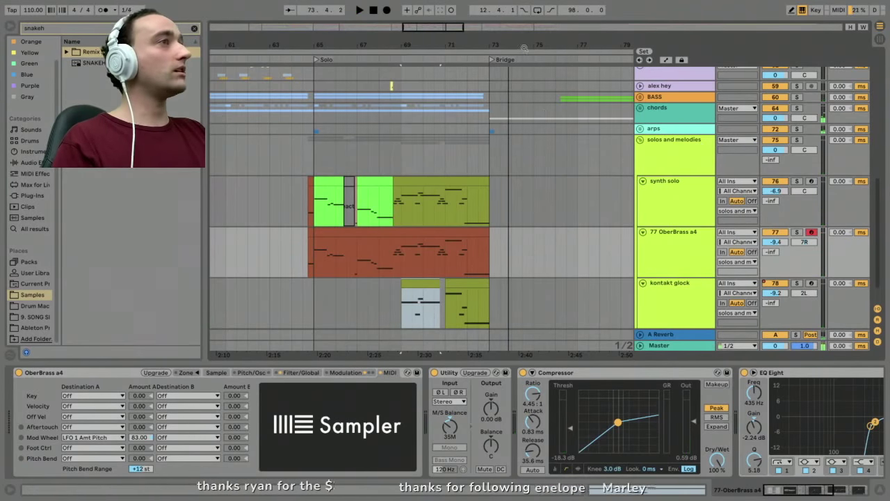
Fold the synth solo, 77 OberBrass a4 and kontakt glock tracks.
key("minus")
left_click(668, 291)
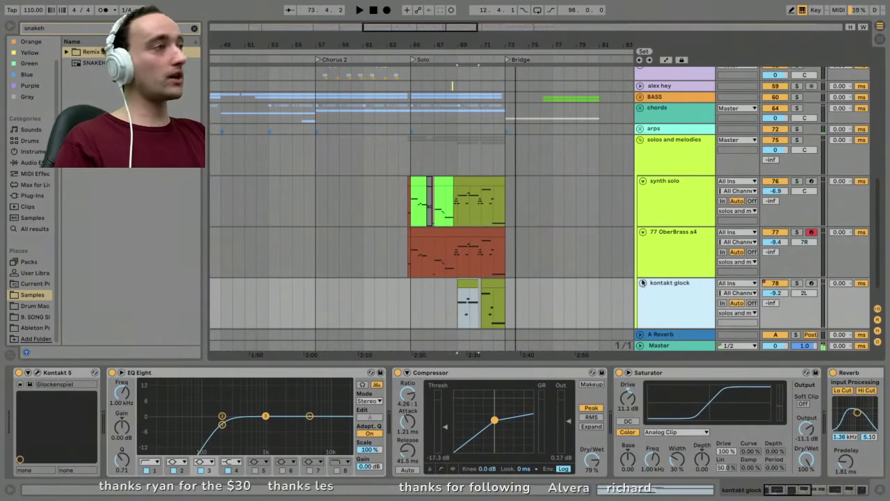
left_click(642, 282, "alt")
left_click(657, 243)
Play the full arrangement from the start of the Bridge at bar 73.
left_click(508, 197)
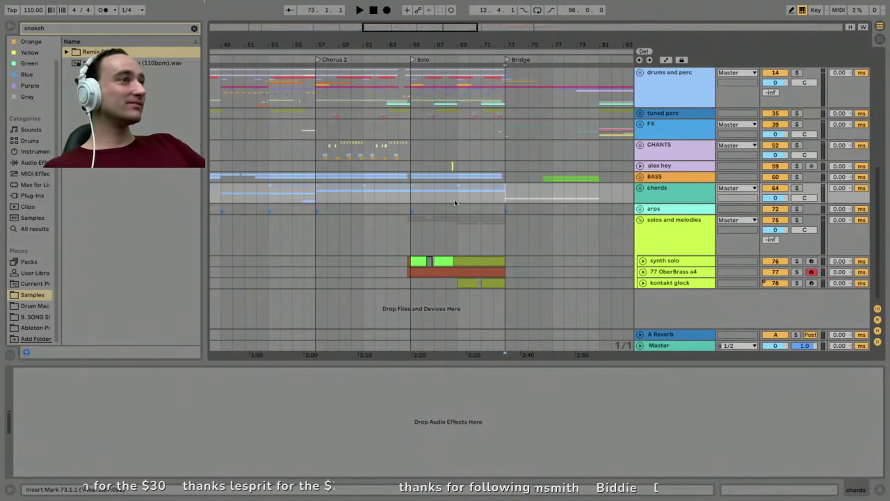
left_click(481, 237)
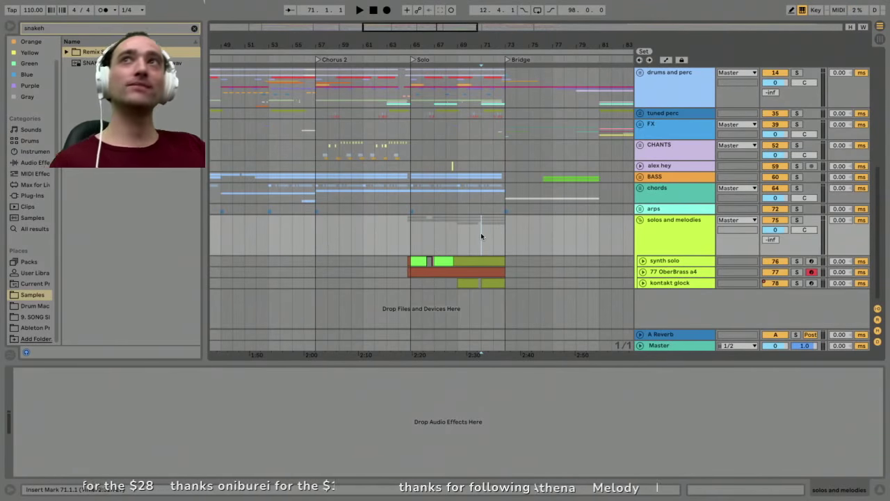
left_click(509, 86)
key("space")
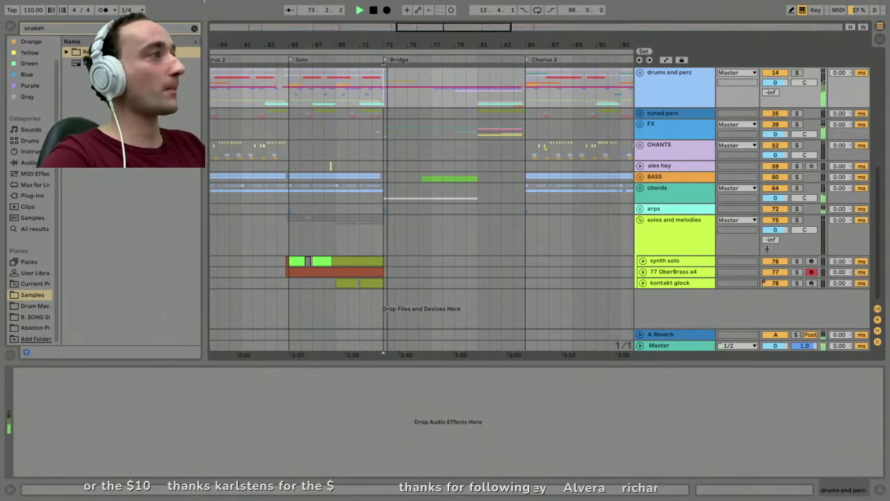
Fold the solos and melodies group and stop the Bridge playback.
left_click(640, 220)
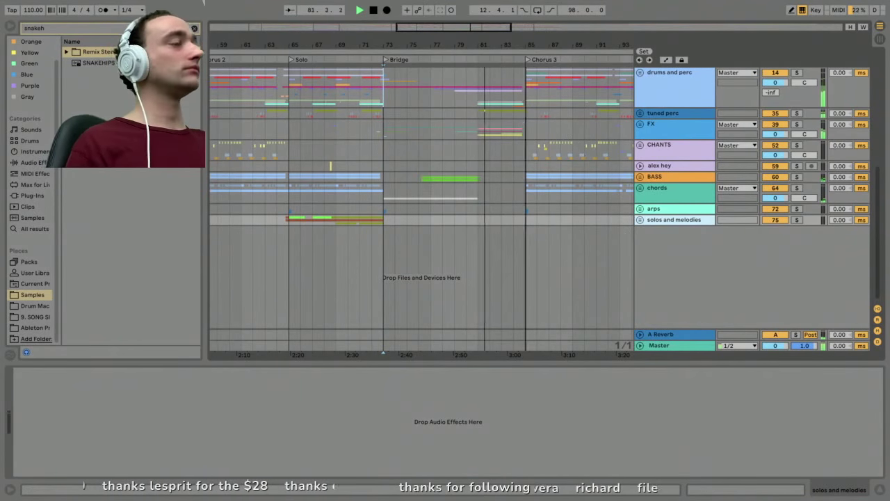
scroll(529, 141, "up", 3)
scroll(532, 142, "left", 3)
key("space")
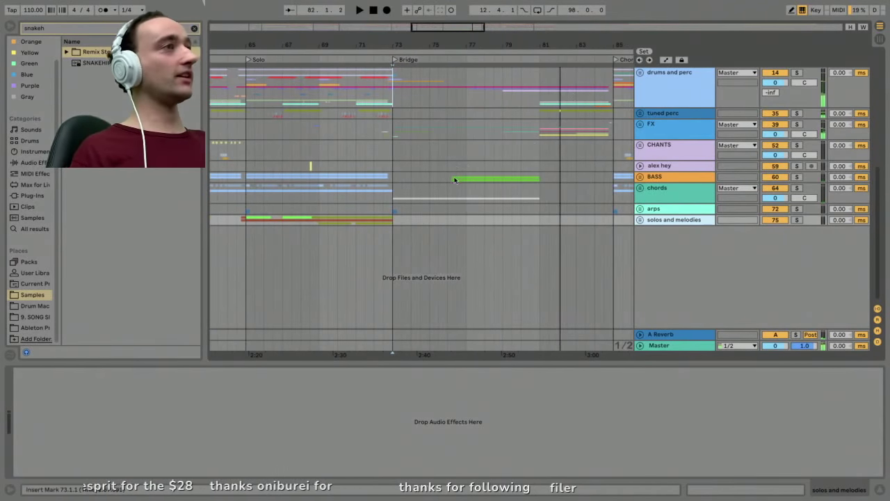
Unfold and solo the chords group for playback from bar 73, and display the serum organ track's devices.
left_click(391, 197)
left_click(674, 198)
left_click(640, 188)
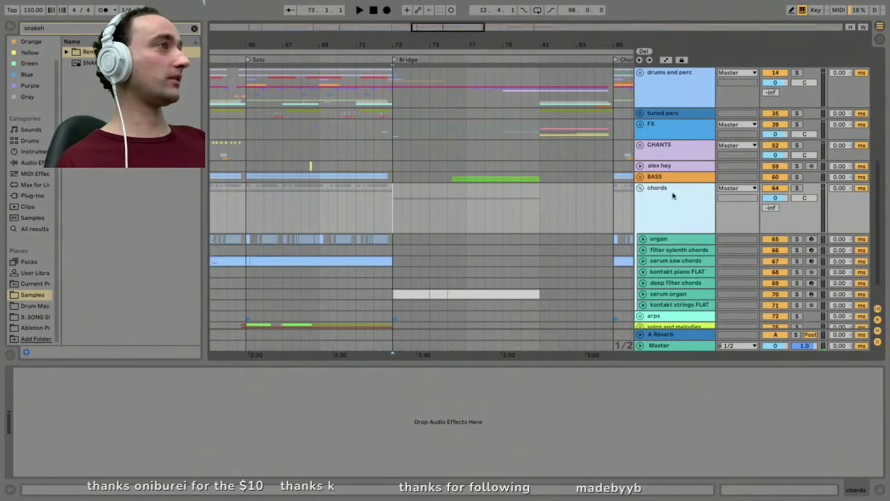
left_click(798, 188)
key("space")
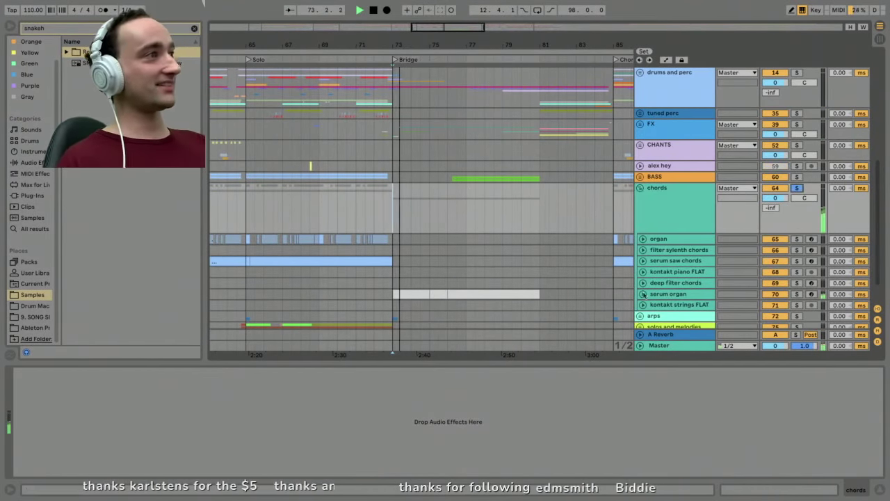
left_click(625, 300)
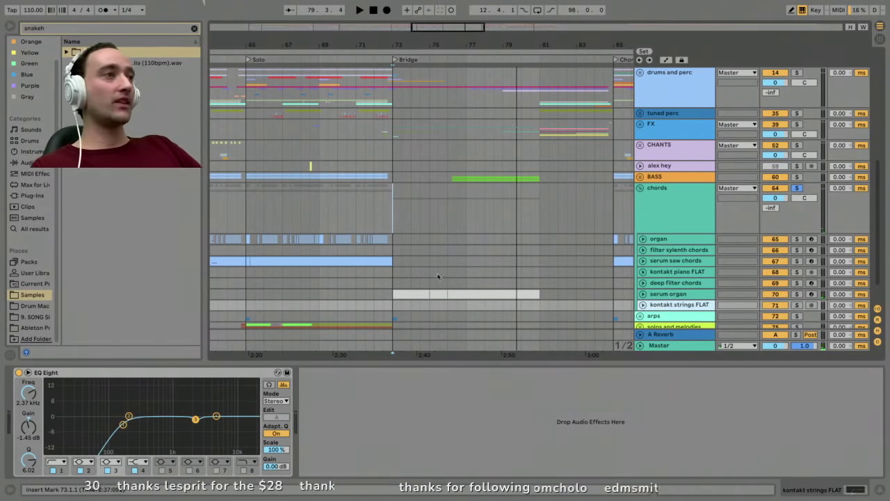
left_click(409, 297)
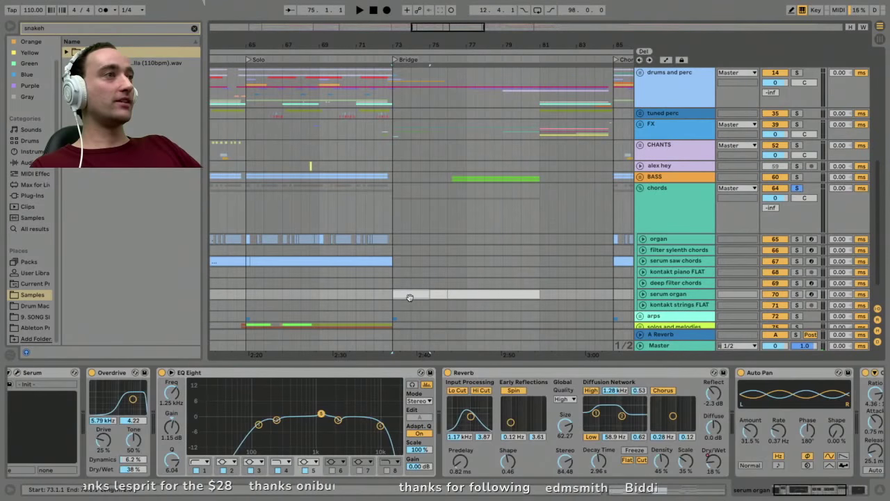
Solo the Tinashe bridge lead and Tinashe bridge BGV tracks and play them from the start of the Bridge.
left_click(457, 179)
scroll(429, 173, "right", 3)
scroll(427, 209, "up", 5)
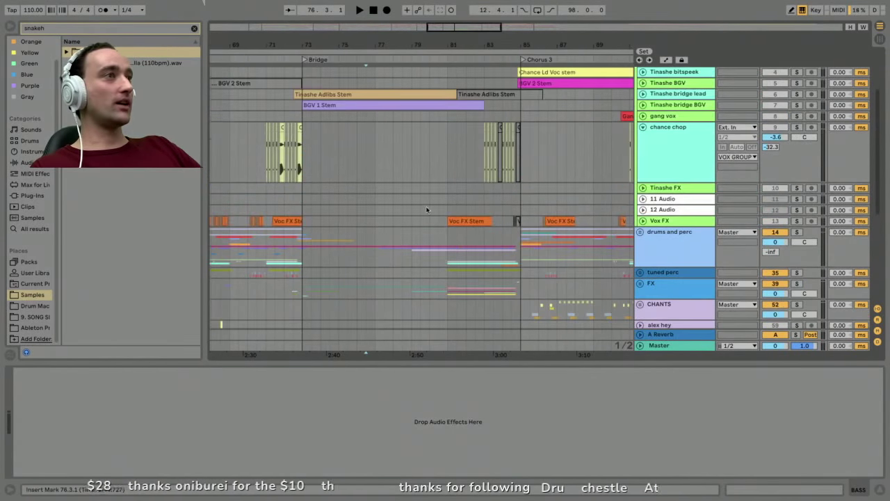
left_click(306, 105)
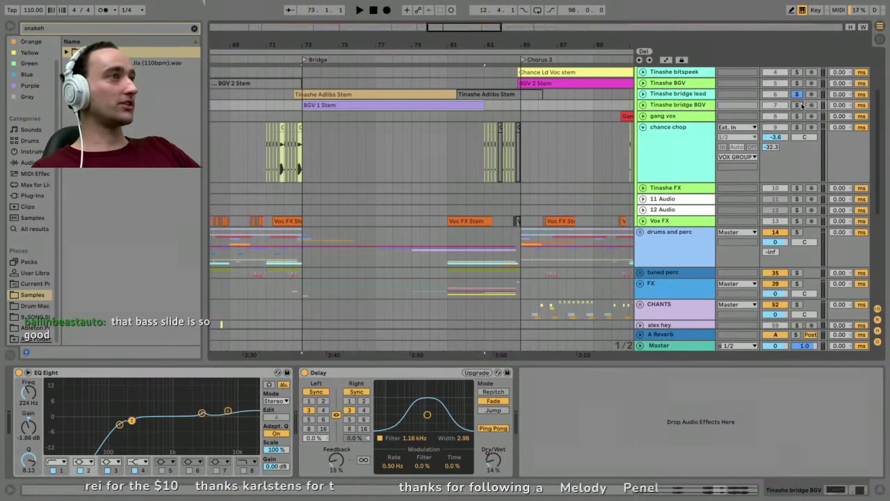
left_click(797, 105)
key("space")
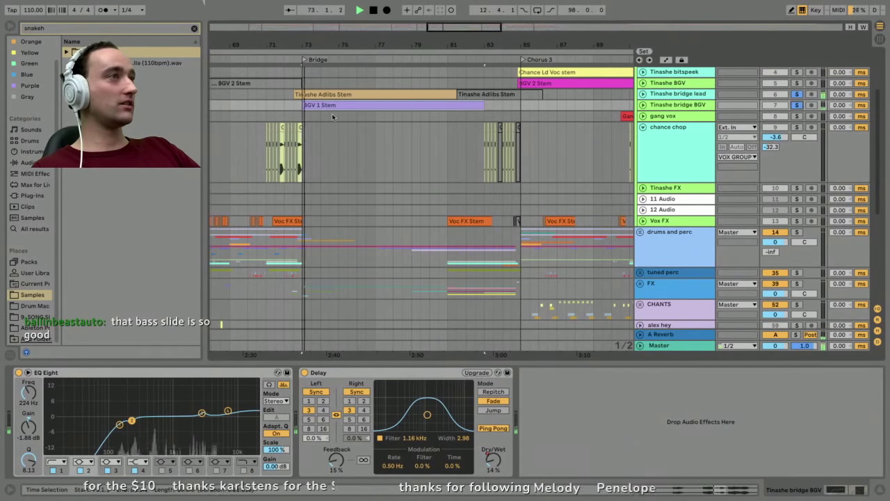
Unfold the Tinashe bridge lead and Tinashe bridge BGV tracks to show their waveforms.
left_click(644, 94)
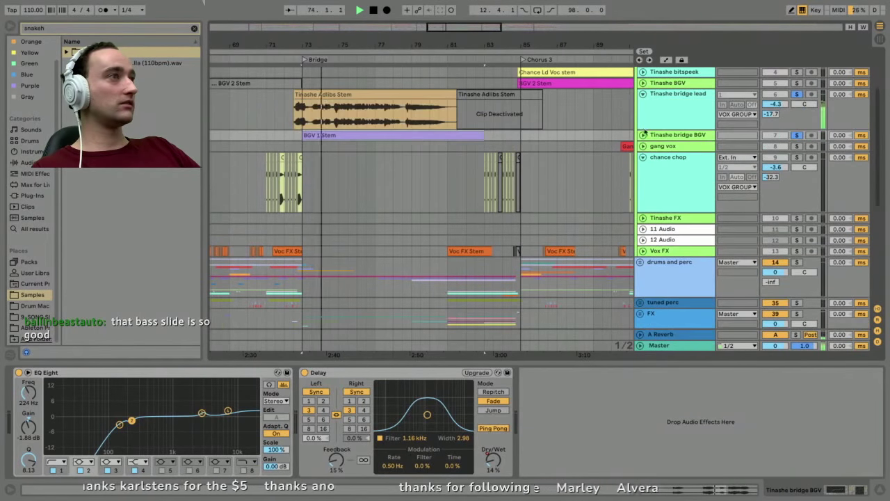
left_click(643, 135)
left_click(351, 159)
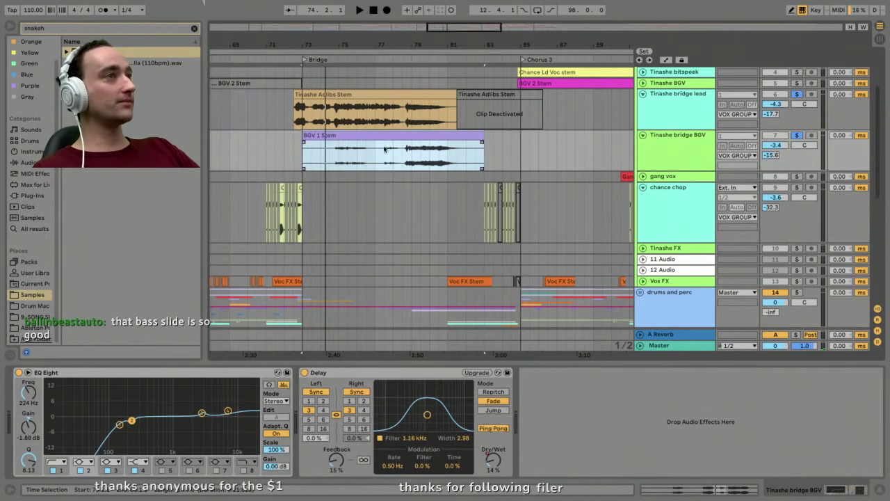
Play the two soloed Tinashe bridge vocals from about bar 76 with their waveforms enlarged.
left_click(355, 123)
key("space")
key("plus")
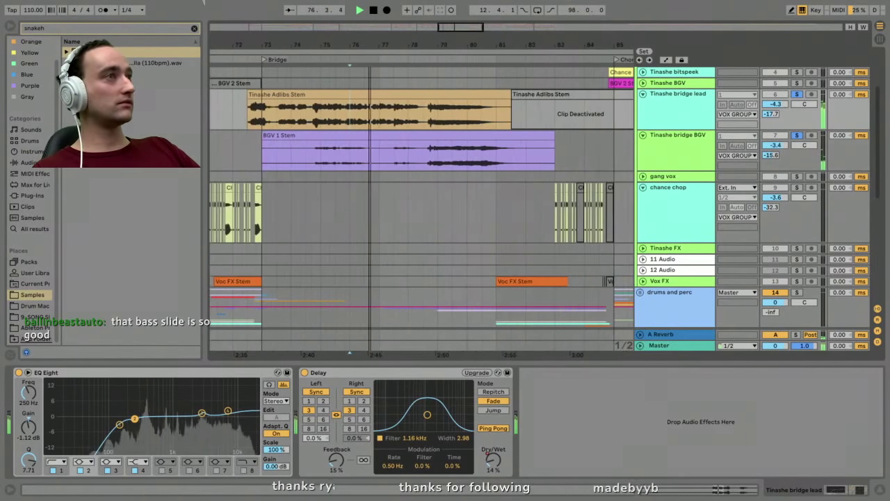
key("plus")
left_click_drag(389, 44, 388, 50)
key("space")
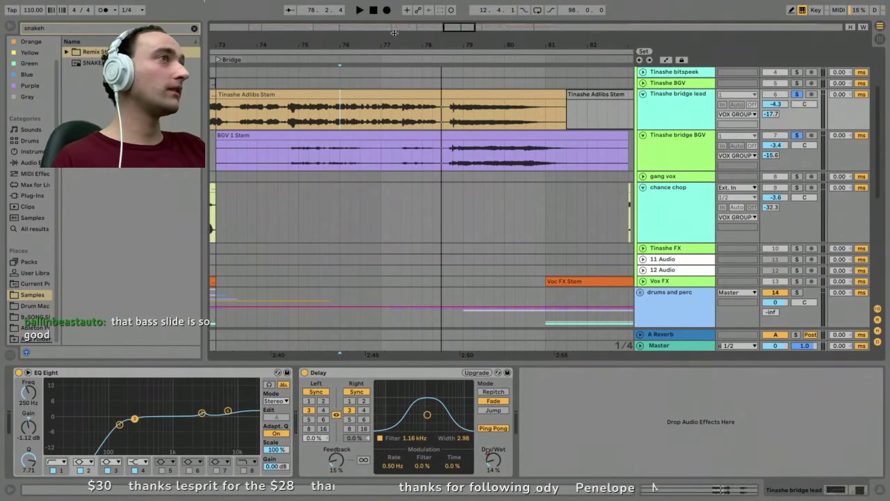
Play the Bridge from bar 79 and audition the BASS group soloed.
key("minus")
left_click(431, 205)
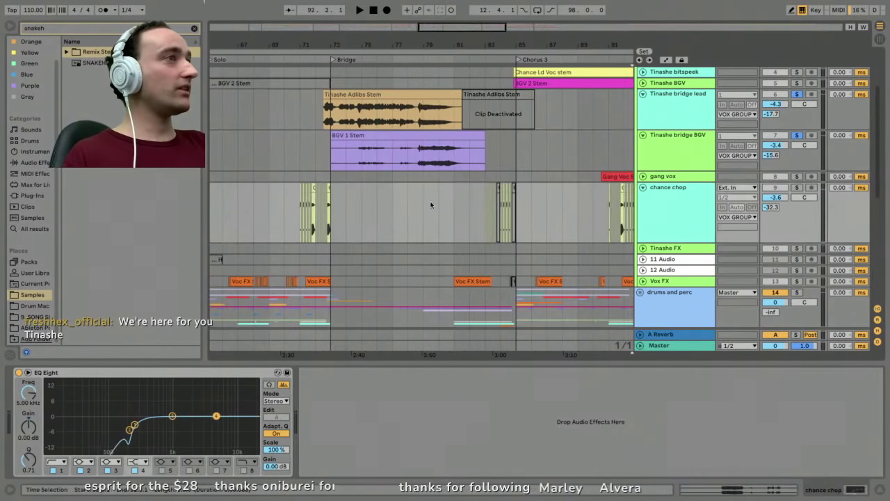
scroll(426, 208, "down", 3)
key("space")
double_click(798, 304)
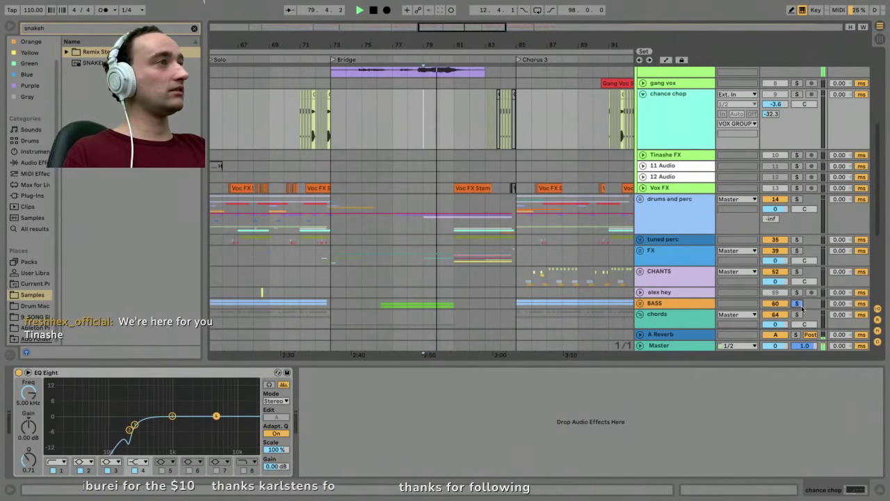
Play the full Bridge arrangement without solos from bar 77 and again from bar 76.
left_click(393, 222)
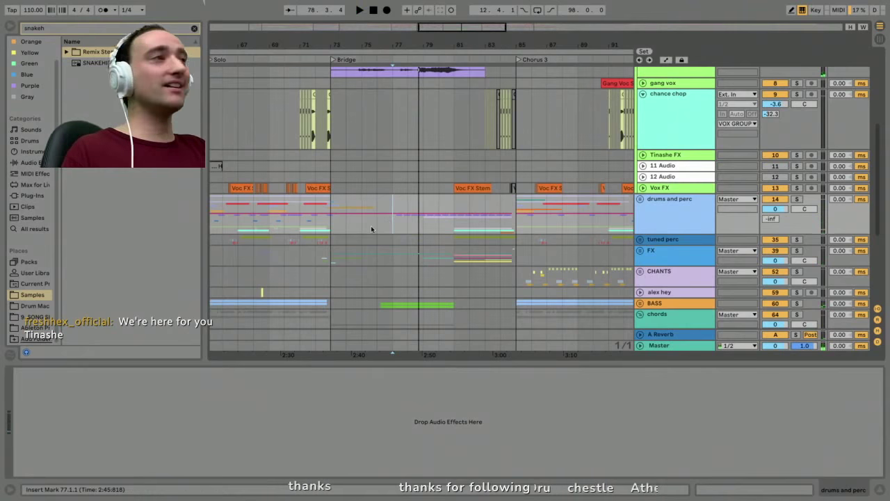
scroll(389, 230, "down", 1)
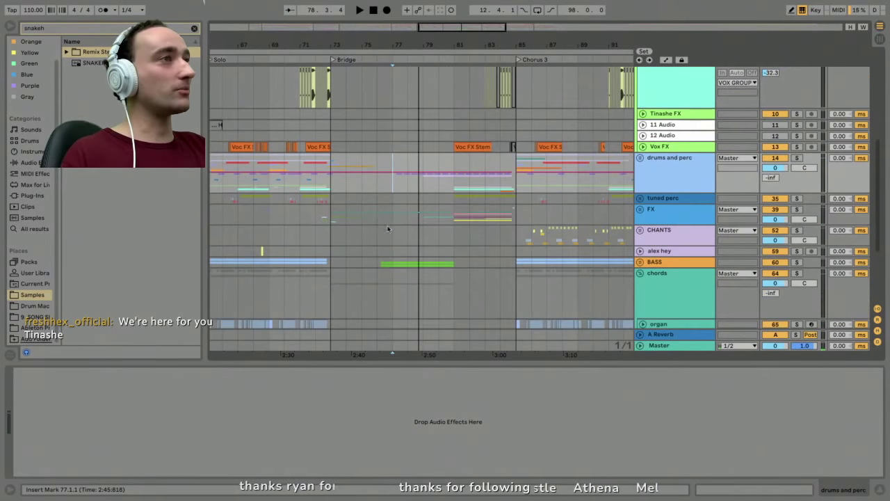
left_click(377, 262)
key("space")
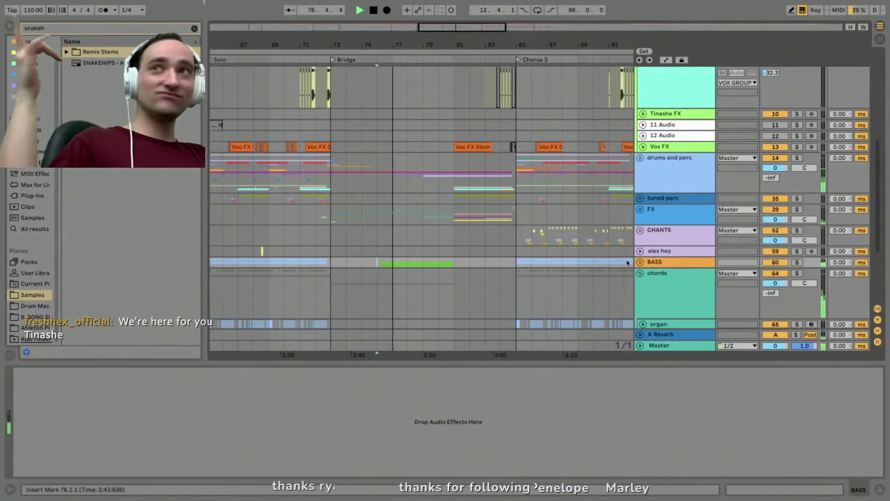
key("space")
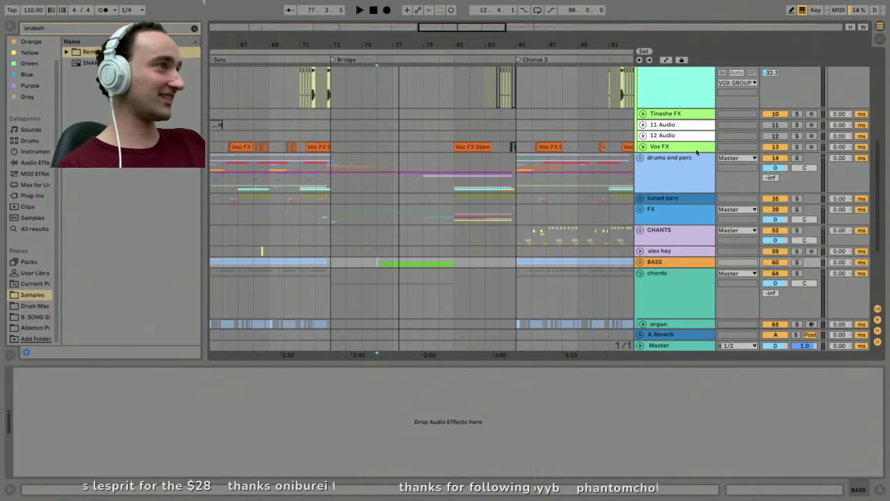
Unfold the BASS group to show the deep saw bass clip and play the arrangement from bar 76.
left_click(641, 262)
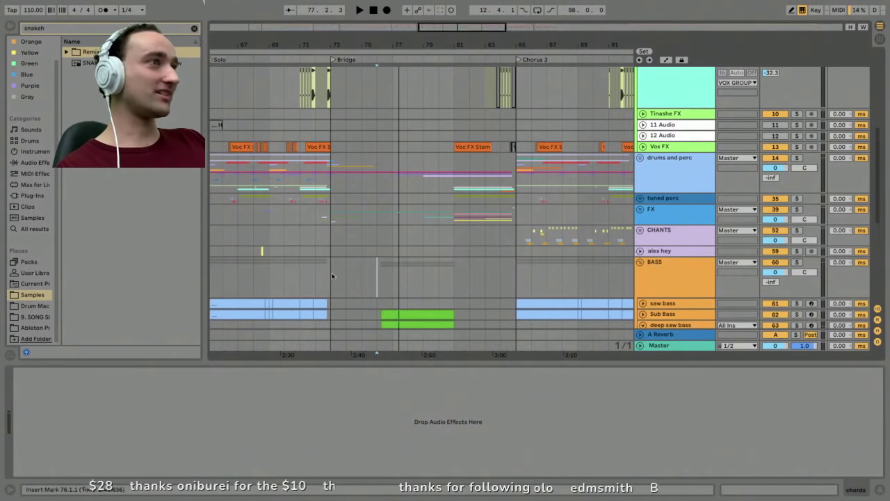
scroll(371, 273, "down", 5)
key("space")
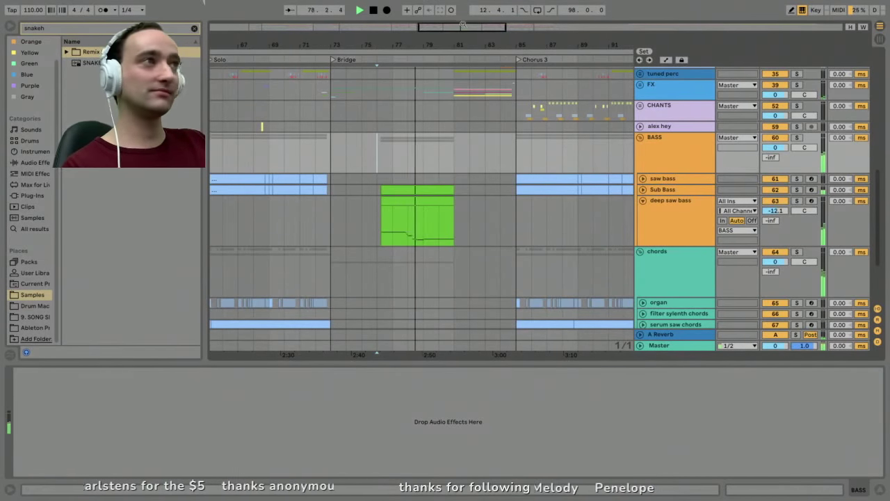
left_click_drag(451, 43, 451, 50)
scroll(440, 155, "down", 4)
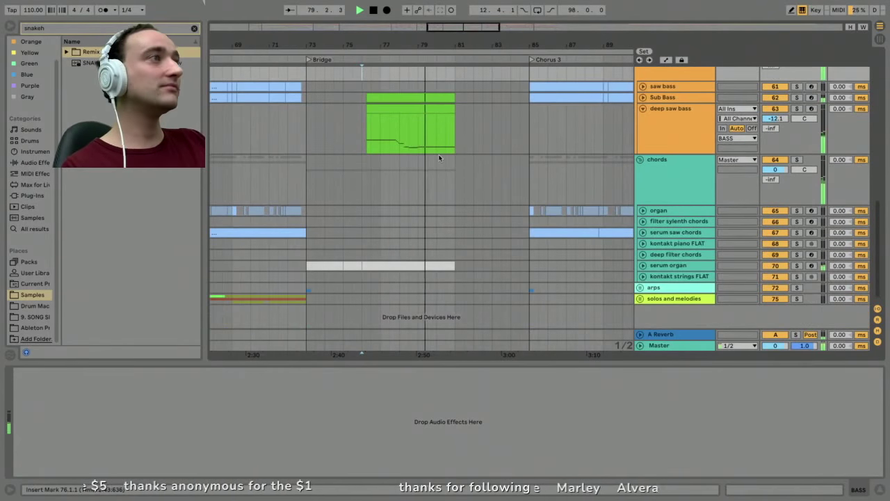
scroll(437, 153, "up", 5)
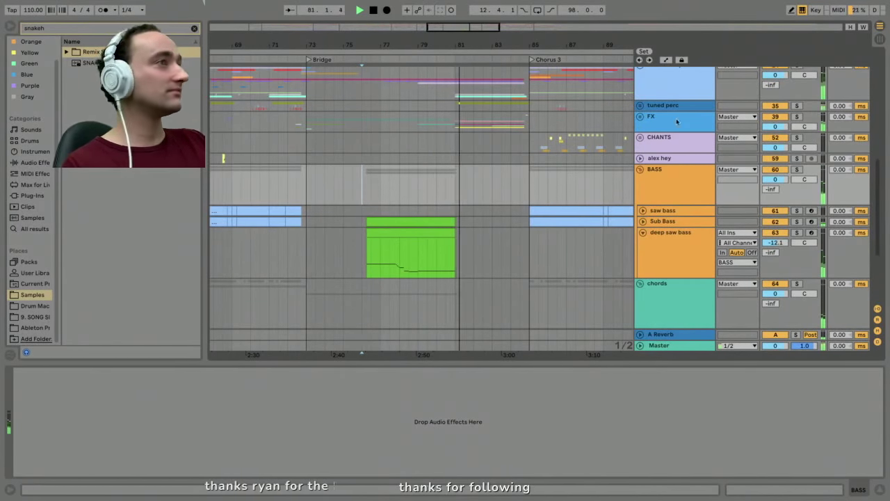
Play the full arrangement from bar 81 through the end of the Bridge into Chorus 3.
left_click(547, 128)
left_click(456, 127)
scroll(456, 127, "up", 4)
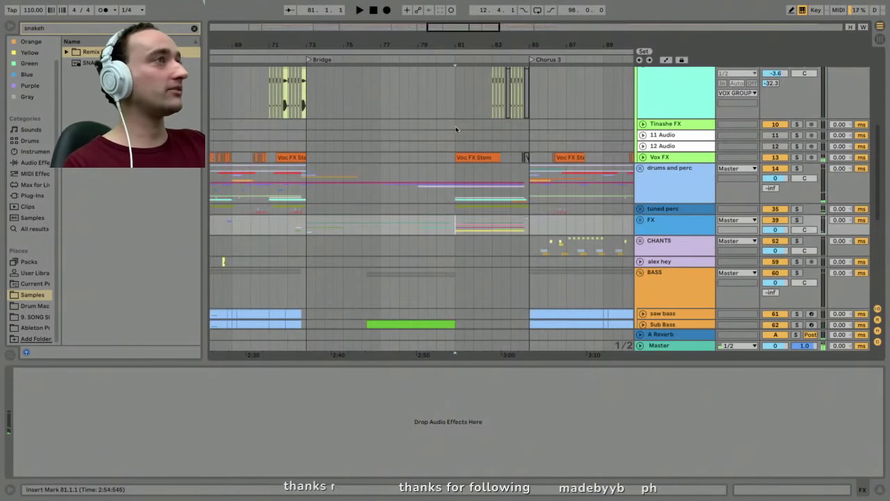
left_click(456, 109)
scroll(456, 109, "up", 8)
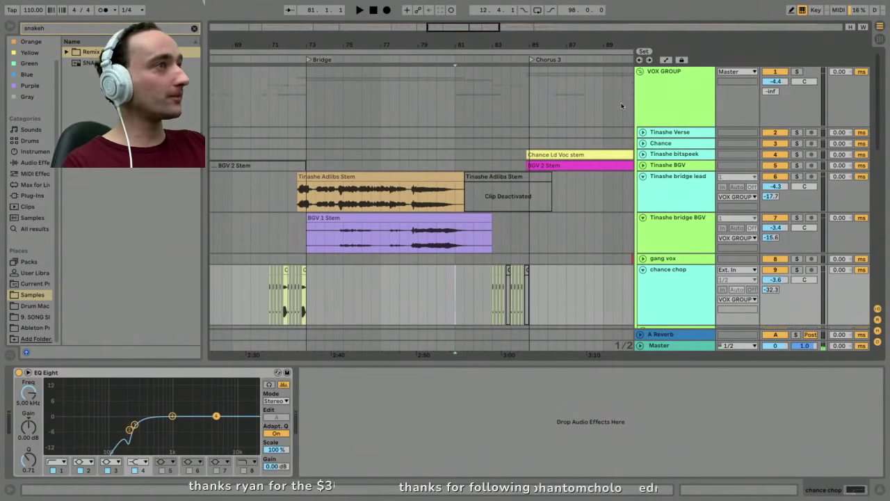
scroll(618, 137, "down", 8)
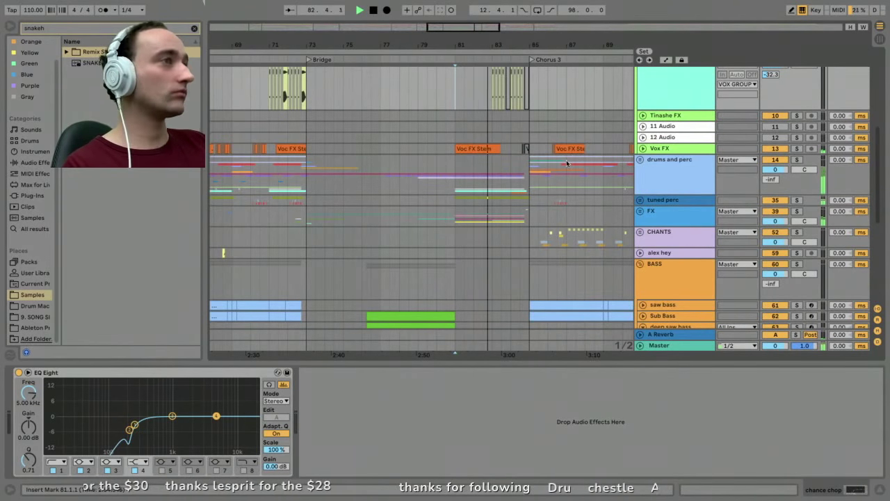
left_click(694, 224)
left_click_drag(555, 51, 554, 44)
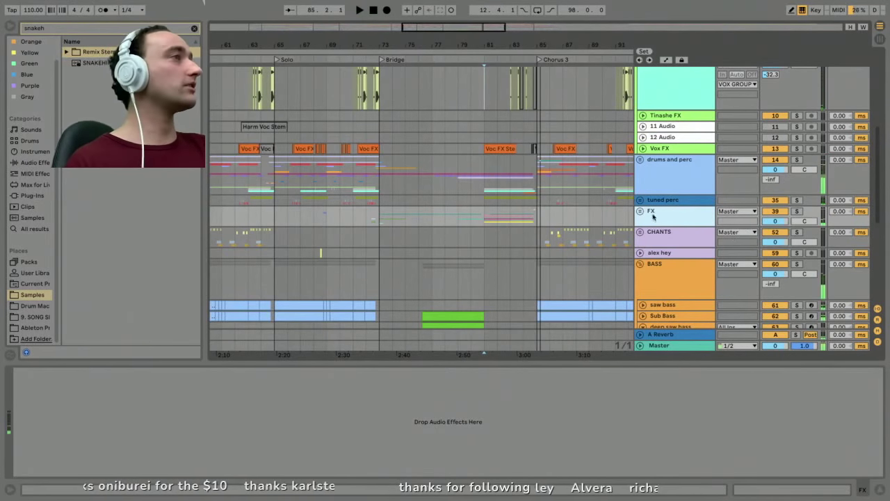
Unfold the FX group and select bars 81 to 85 across its tracks.
left_click(642, 211)
left_click(481, 227)
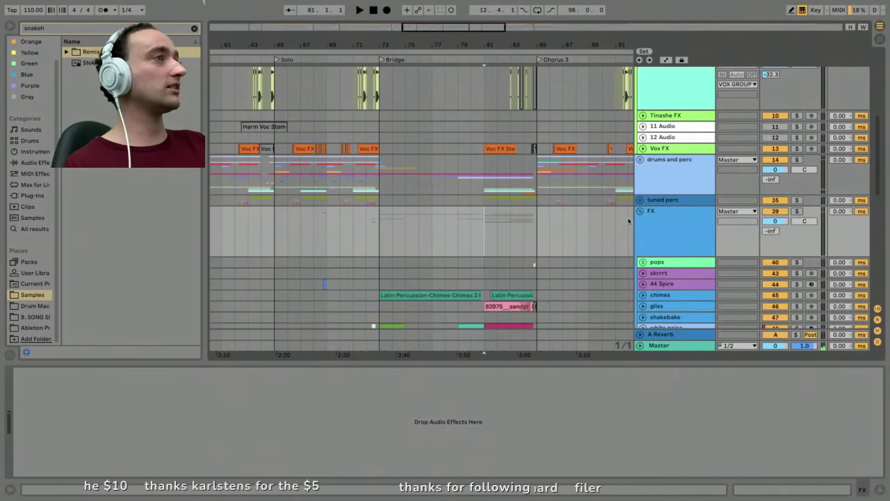
scroll(518, 214, "down", 3)
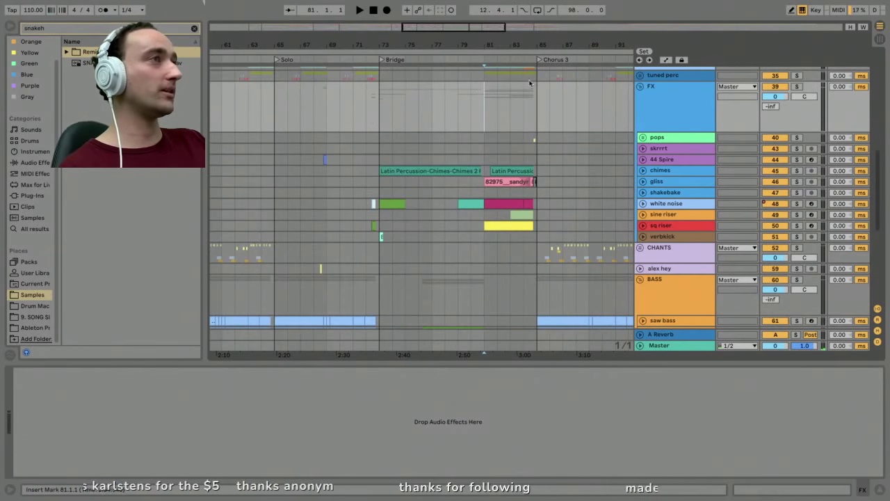
left_click_drag(379, 97, 530, 109)
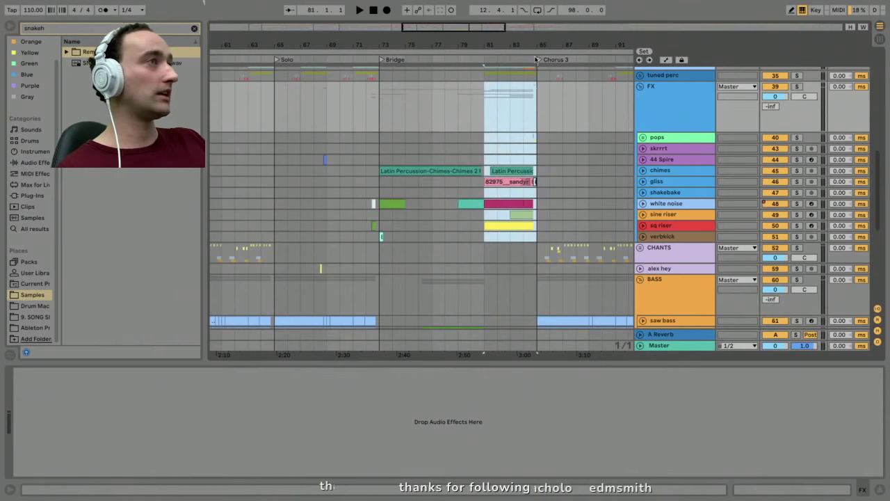
left_click_drag(509, 43, 504, 93)
left_click(422, 81)
key("minus")
key("minus")
key("minus")
left_click_drag(429, 105, 481, 99)
left_click_drag(456, 46, 457, 61)
Solo the FX group and briefly play it from bar 81.
left_click(680, 112)
left_click(796, 86)
key("space")
key("space")
Display the device chains of the pops group and the 44 Spire track inside the FX group.
left_click(671, 128)
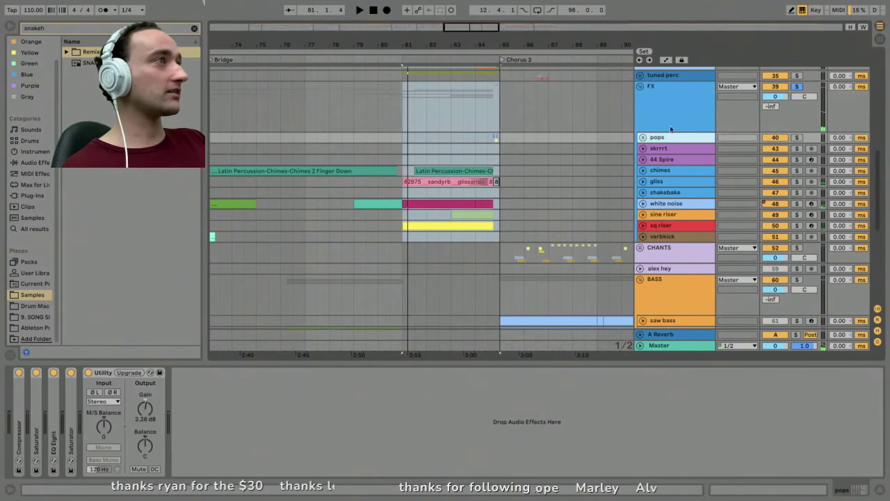
left_click(653, 89)
scroll(656, 189, "down", 6)
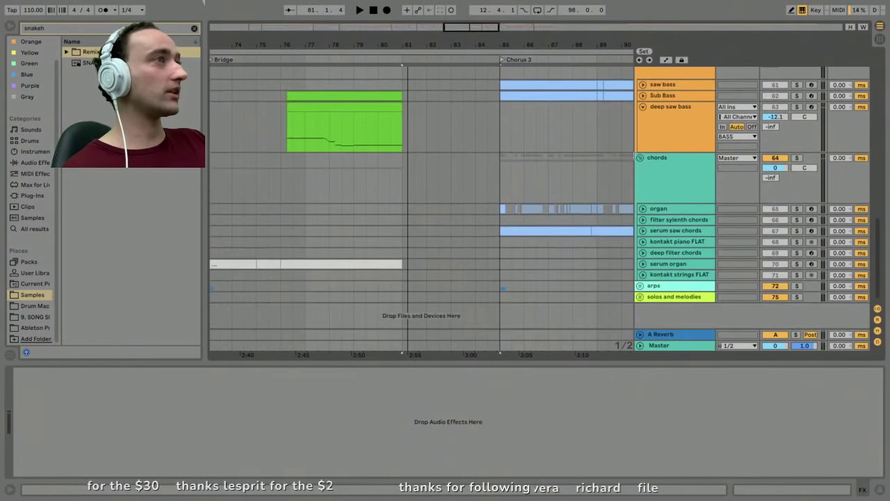
scroll(520, 169, "up", 4)
scroll(519, 168, "up", 3)
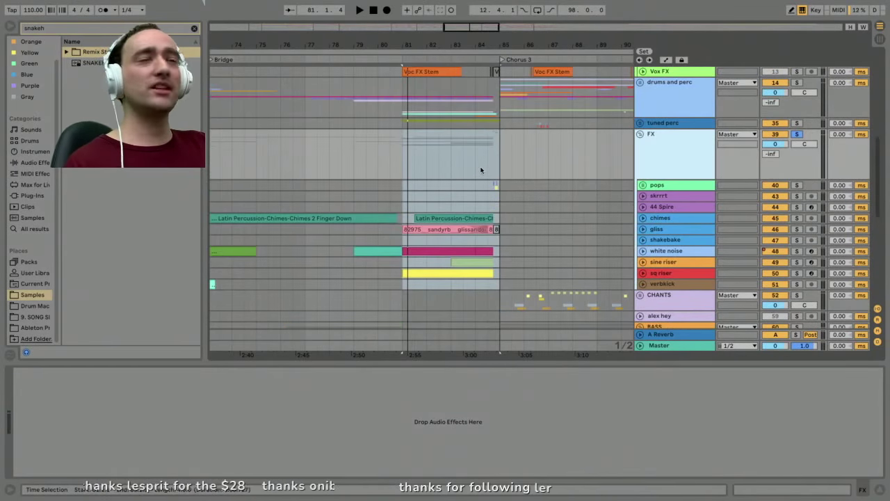
left_click(670, 207)
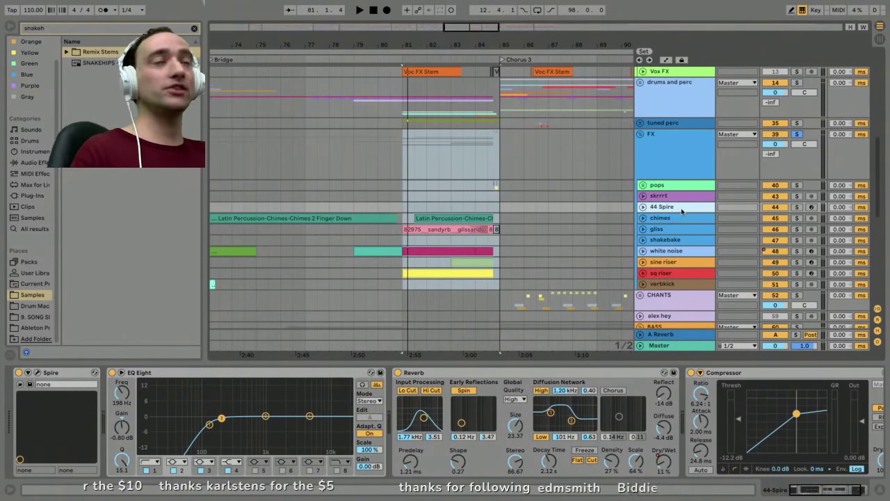
Play the soloed FX group from just before bar 81 and display the gliss track's devices.
left_click_drag(424, 36, 425, 54)
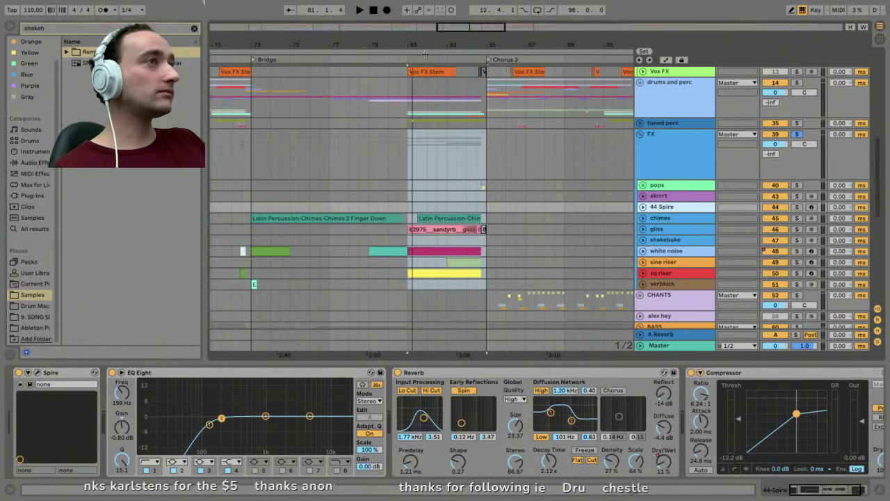
left_click(399, 153)
key("space")
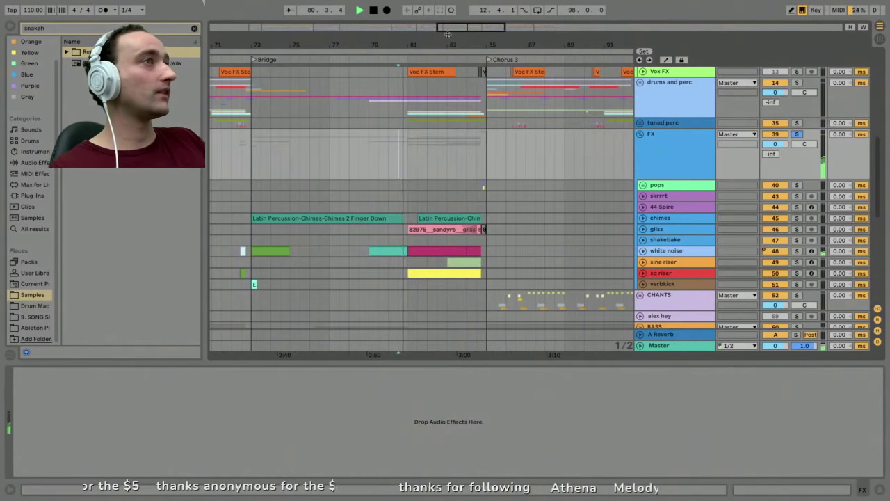
left_click_drag(437, 45, 437, 83)
left_click(663, 231)
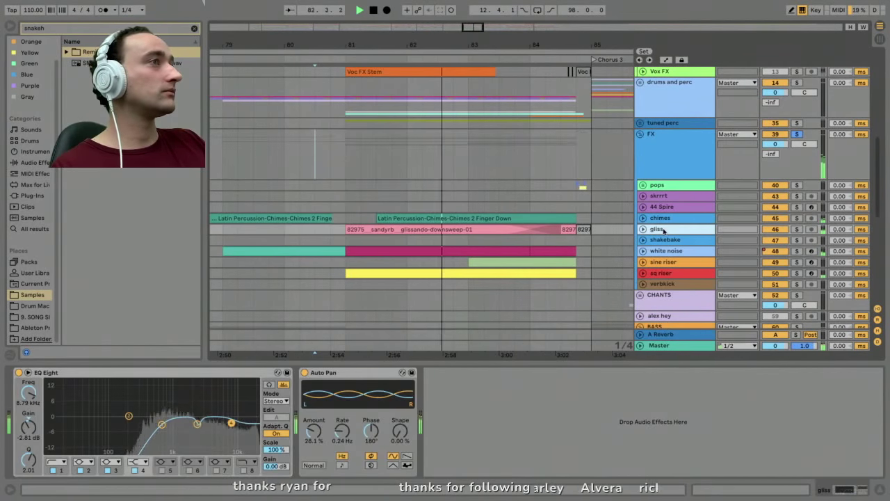
Stop playback, unfold the gliss track and open its glissando-downsweep clip at bar 81.
left_click(451, 169)
scroll(451, 169, "down", 3)
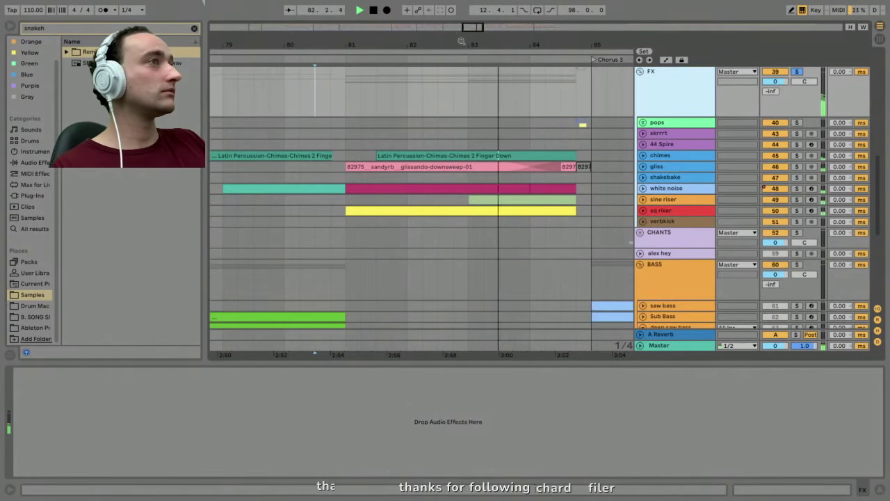
key("minus")
key("space")
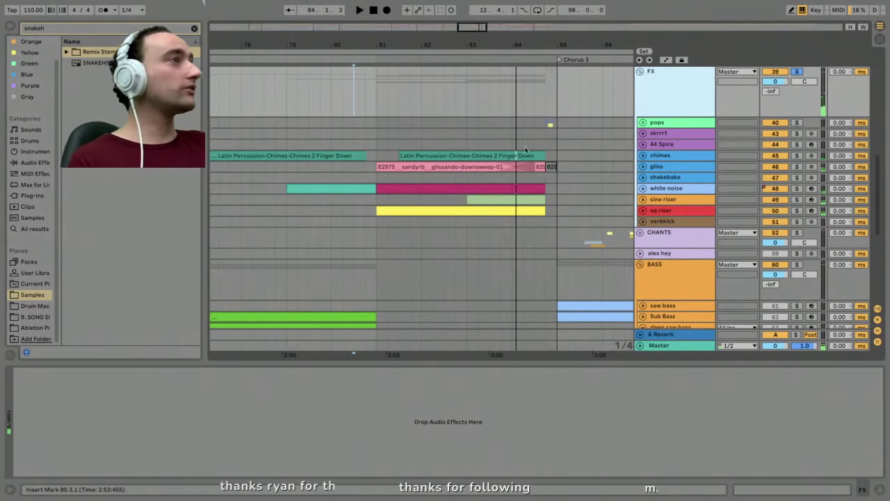
left_click(658, 167)
left_click(642, 167)
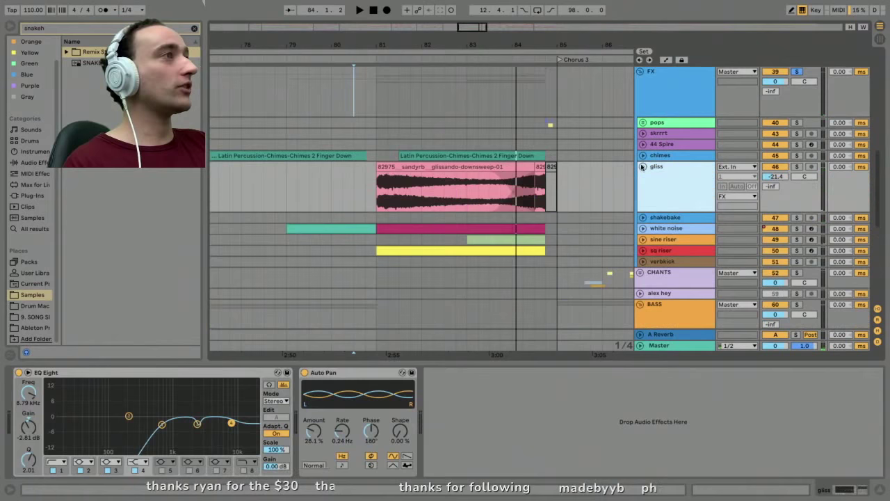
left_click(475, 167)
double_click(456, 168)
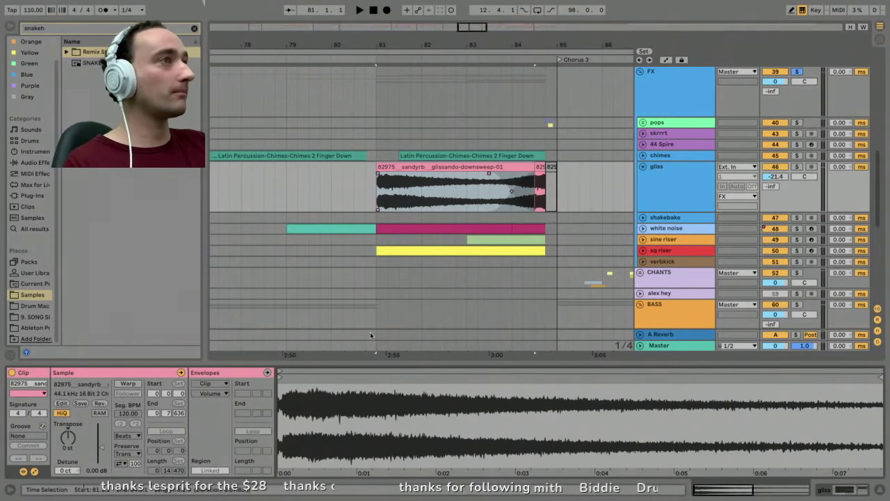
Solo the gliss track and play its downsweep clip from bar 81.
key("space")
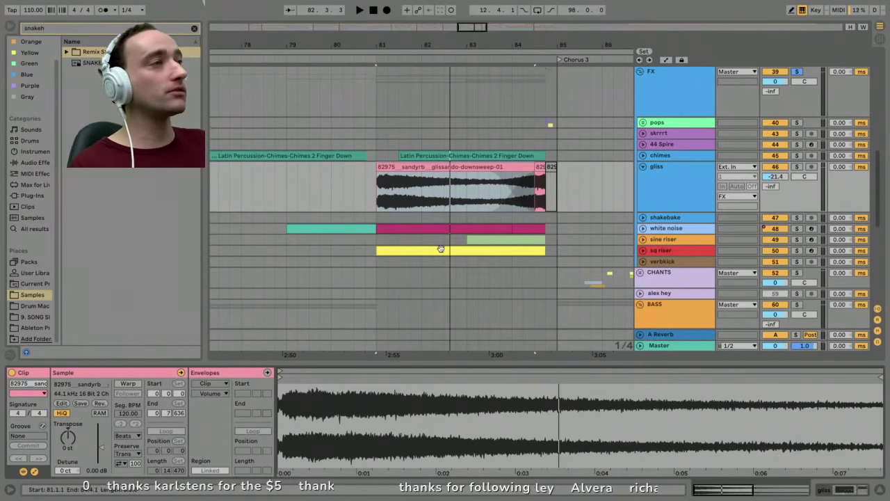
left_click(796, 167)
key("space")
Play the soloed gliss track's downsweep clip at the start of Chorus 1.
left_click_drag(541, 49, 404, 16)
key("space")
left_click(290, 167)
key("space")
left_click_drag(285, 46, 344, 46)
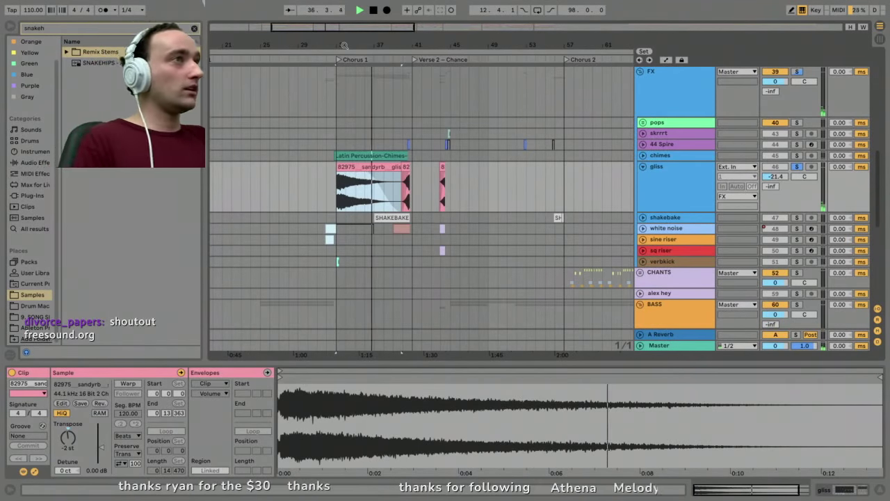
left_click_drag(345, 45, 346, 38)
key("space")
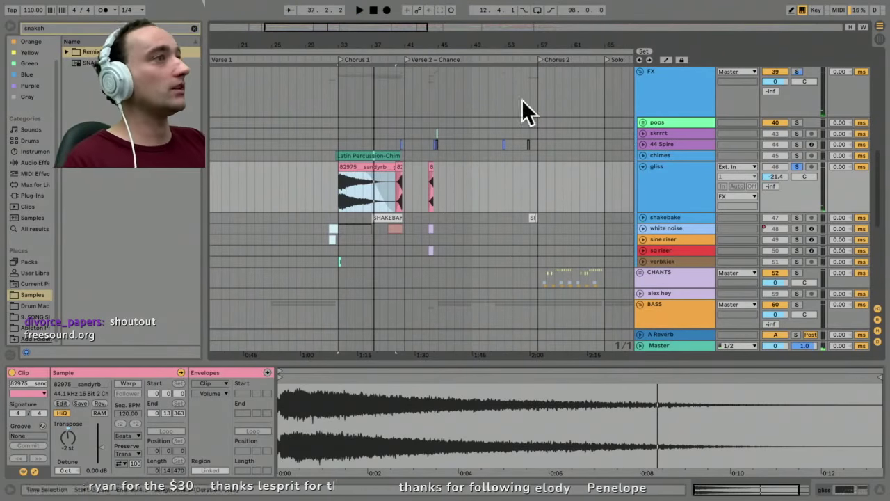
Solo and unfold the chimes track and play its Latin Percussion clip at Chorus 1.
left_click(664, 156)
left_click(797, 155)
left_click(643, 155)
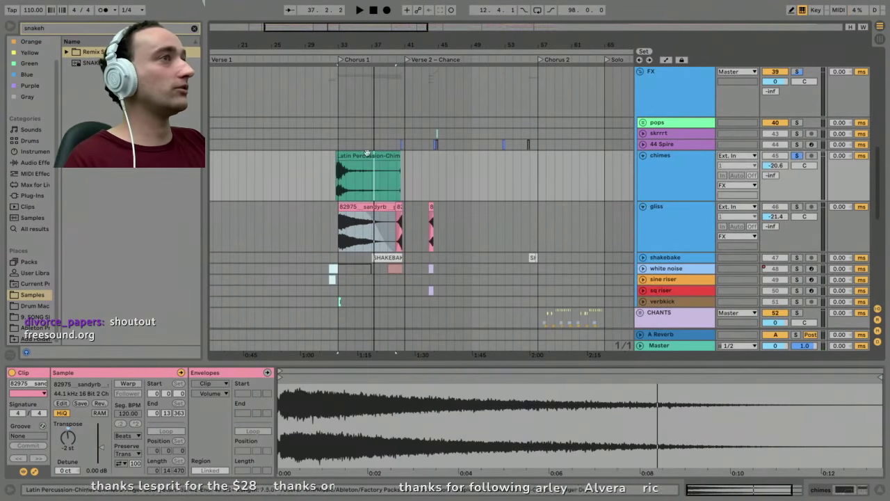
left_click_drag(347, 47, 317, 19)
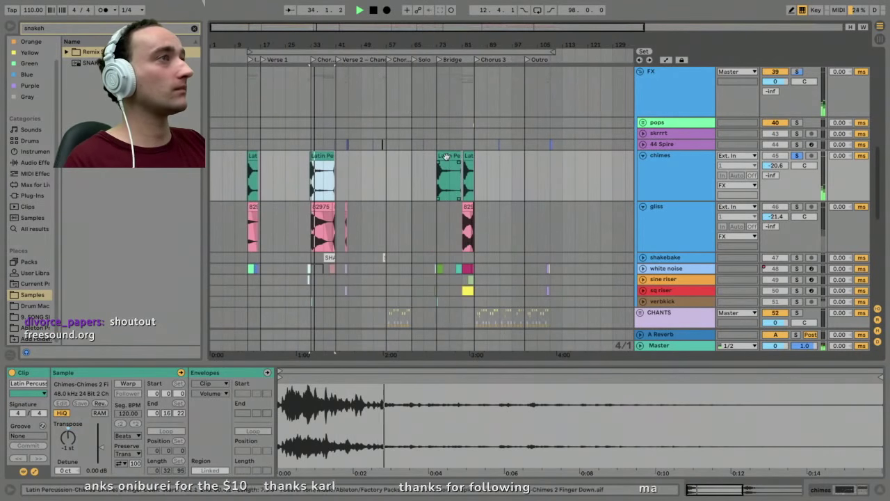
Play the chimes clip at the start of the Bridge, bar 73.
left_click(448, 157)
key("space")
key("space")
left_click_drag(440, 46, 440, 104)
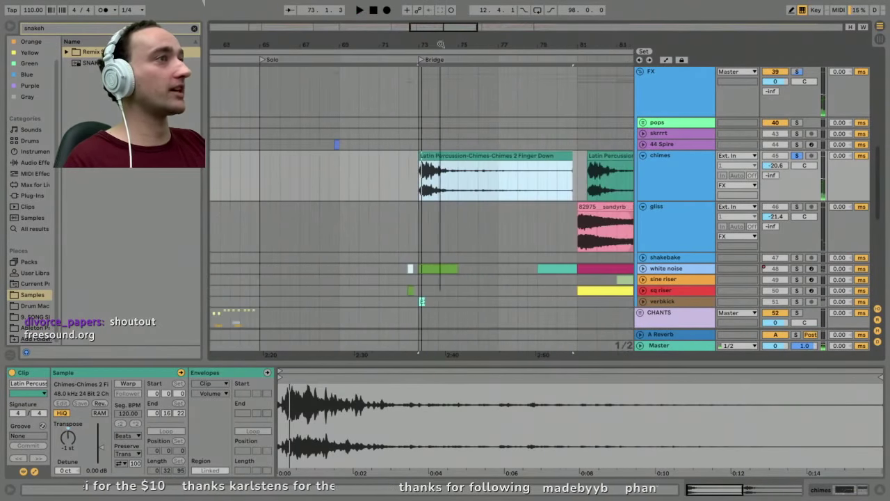
Solo and unfold the white noise track, play its clip at bar 73 and display its device chain.
left_click(437, 267)
left_click(798, 269)
key("space")
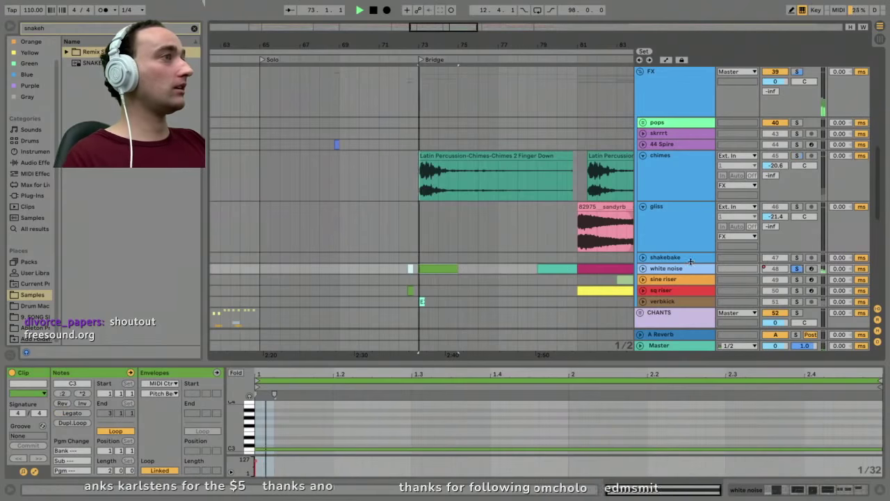
left_click(643, 269)
left_click(673, 276)
left_click(672, 277)
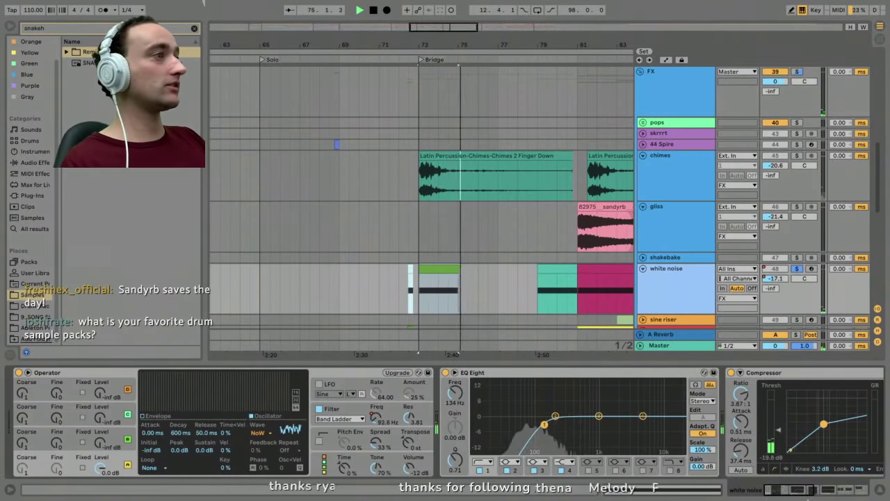
left_click(807, 493)
left_click_drag(807, 493, 833, 496)
Play the white noise clip at bar 79 and look through the track's Operator, EQ Eight, Compressor and Reverb devices.
left_click(562, 267)
key("space")
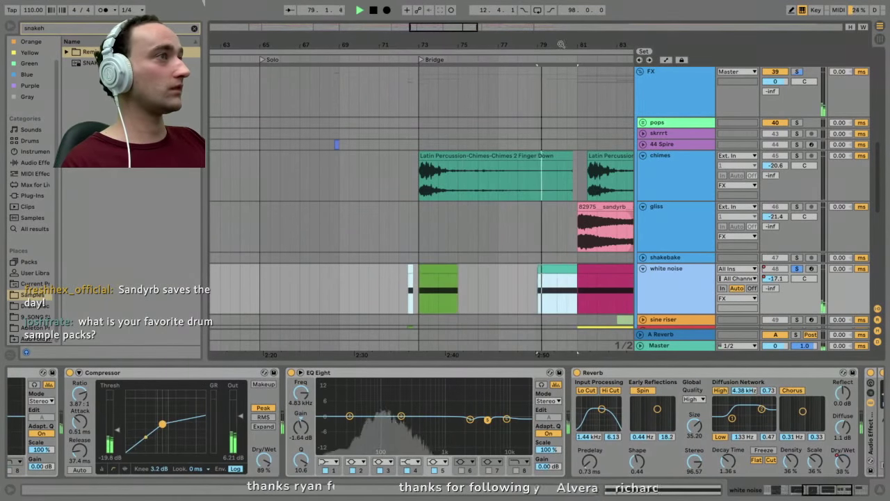
key("minus")
key("minus")
left_click_drag(818, 492, 775, 491)
key("space")
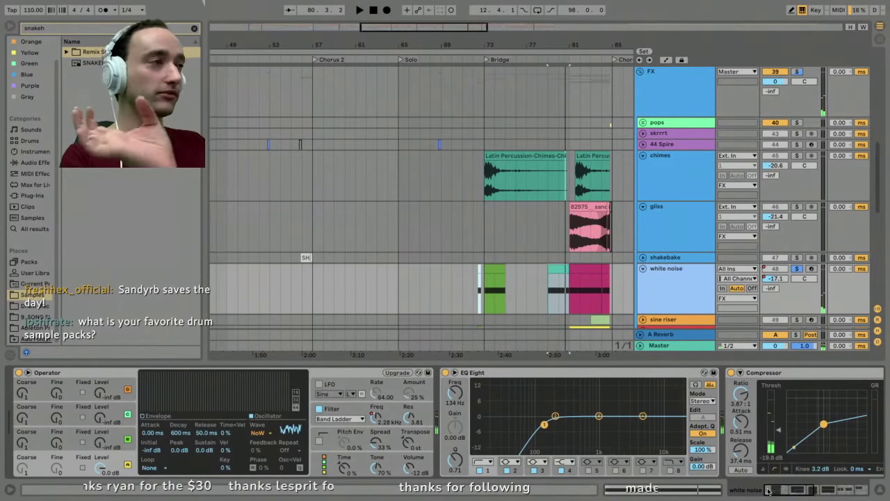
Play the white noise clip from bar 81 with the track's Reverb, Auto Pan and Utility devices displayed.
left_click_drag(798, 494, 878, 495)
left_click(592, 266)
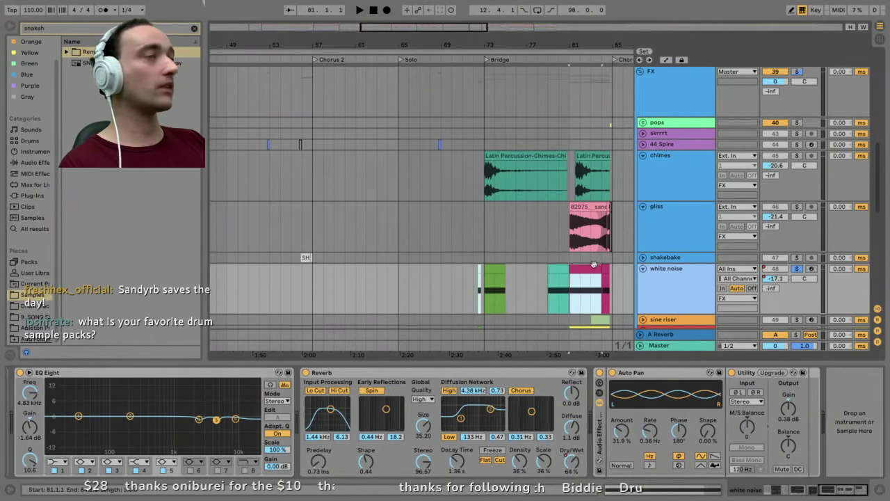
key("space")
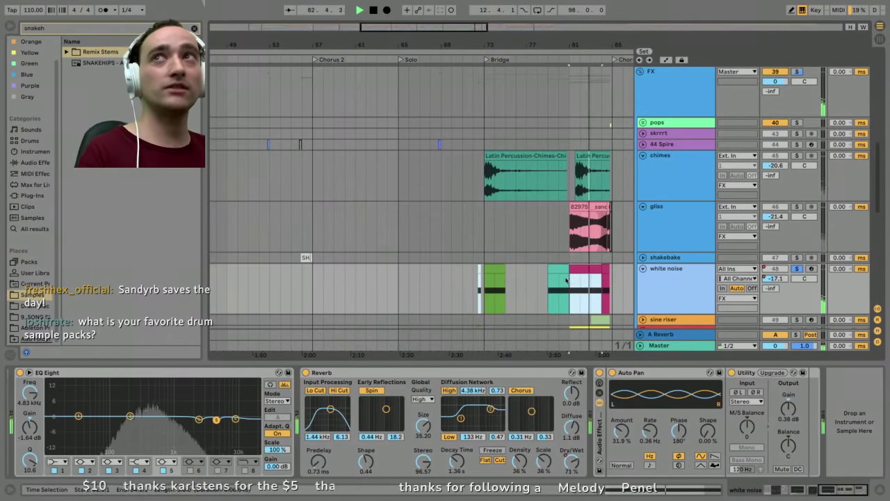
key("space")
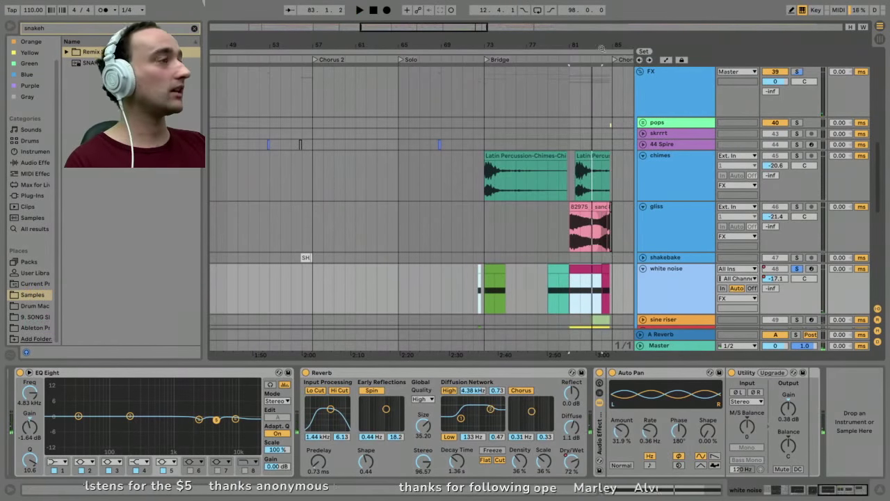
Solo and unfold the sine riser track and play its clip from bar 83 with its Operator displayed.
left_click_drag(602, 49, 556, 45)
scroll(541, 261, "down", 2)
left_click(547, 255)
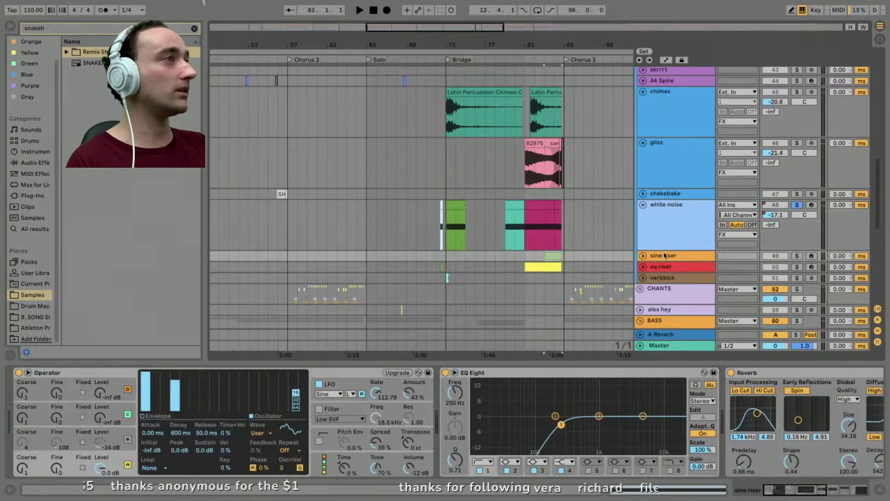
left_click(798, 255)
key("space")
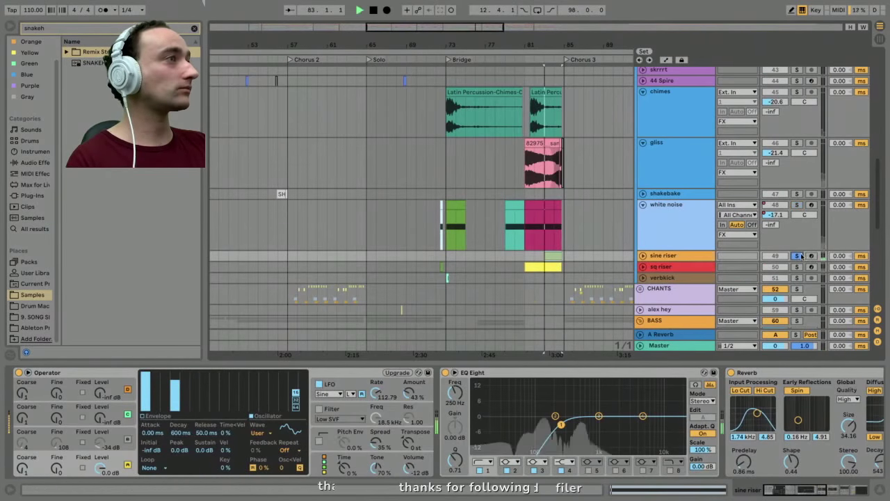
left_click(643, 255)
left_click(672, 266)
left_click(672, 266)
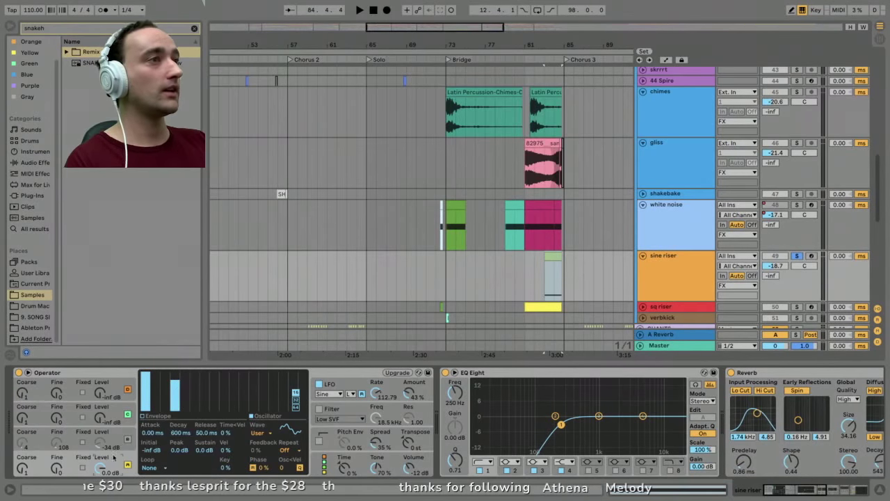
key("space")
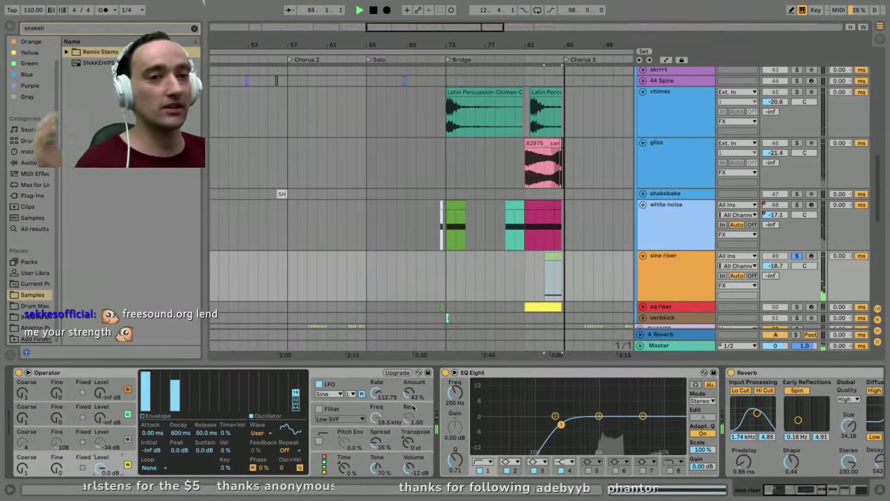
Open the sine riser clip and display its MIDI Ctrl Pitch Bend envelope.
left_click(553, 253)
double_click(554, 253)
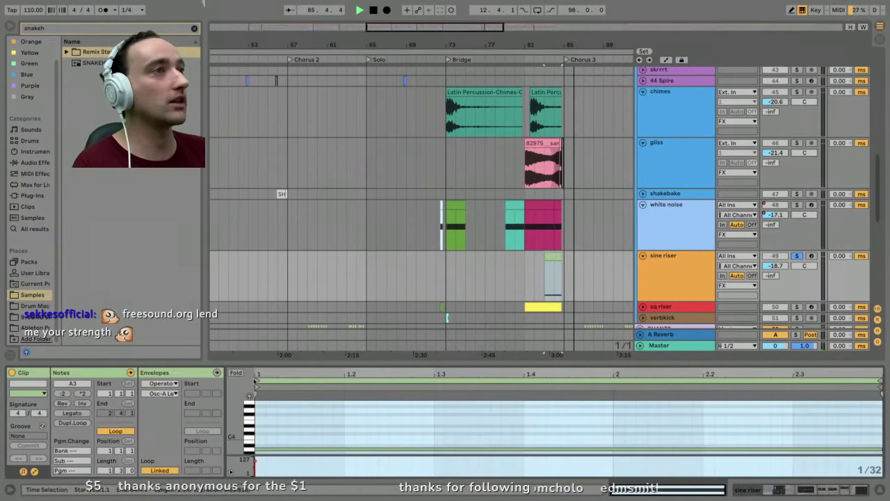
left_click(162, 393)
scroll(195, 313, "up", 8)
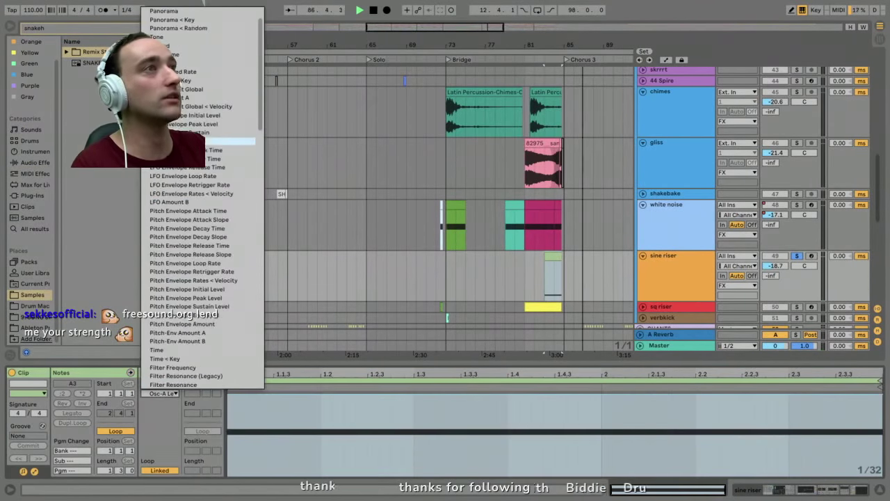
left_click(138, 379)
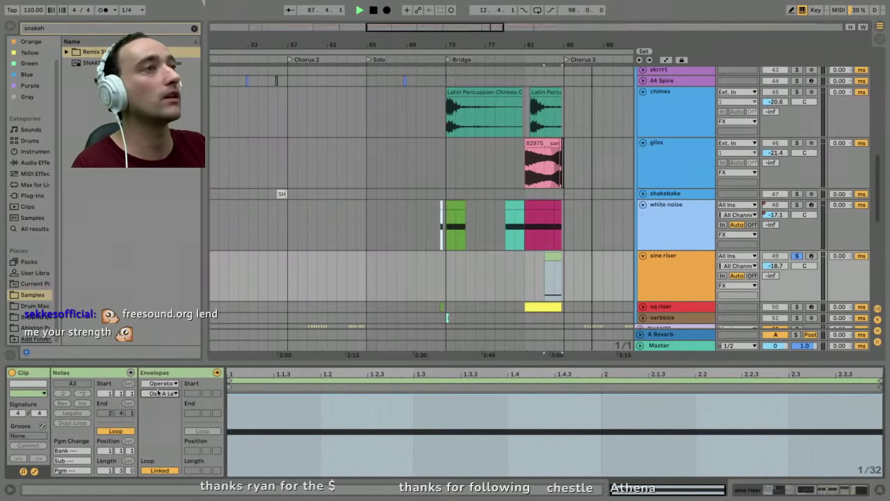
left_click(159, 384)
left_click(158, 391)
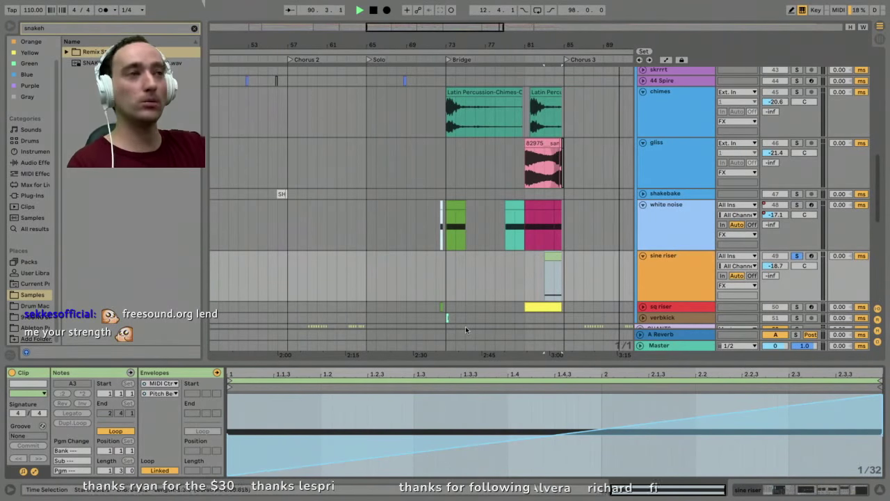
Replay the sine riser from bar 83 and view its device chain through to Auto Pan and Spectrum.
key("space")
key("space")
left_click(652, 262)
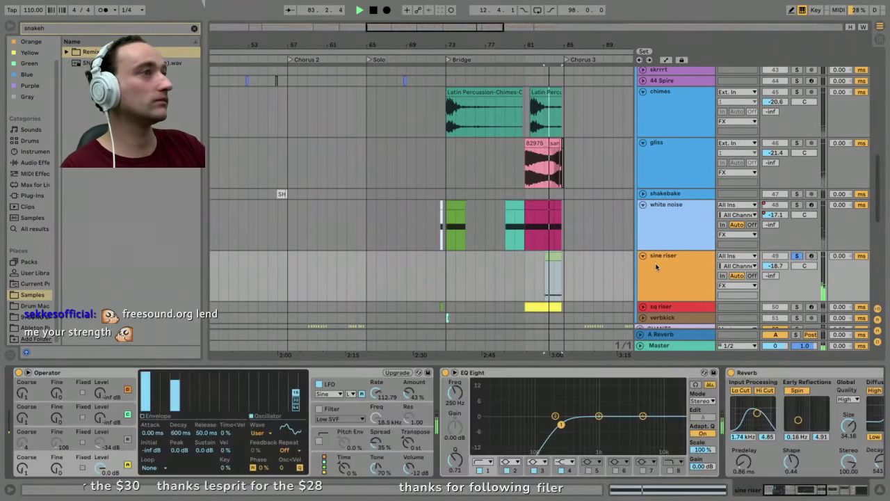
left_click(822, 493)
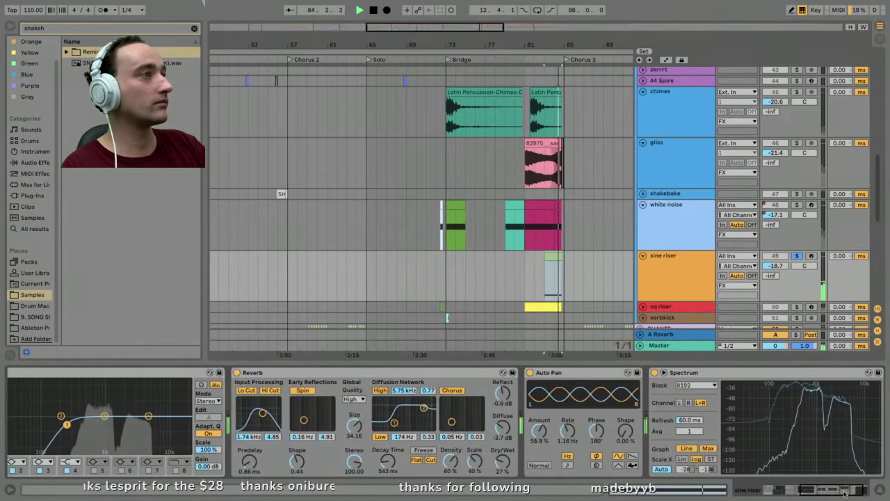
Solo the sq riser track, play its clip from bar 81 and view its Operator, EQ Eight and Reverb devices.
scroll(584, 253, "down", 2)
left_click(557, 268)
key("space")
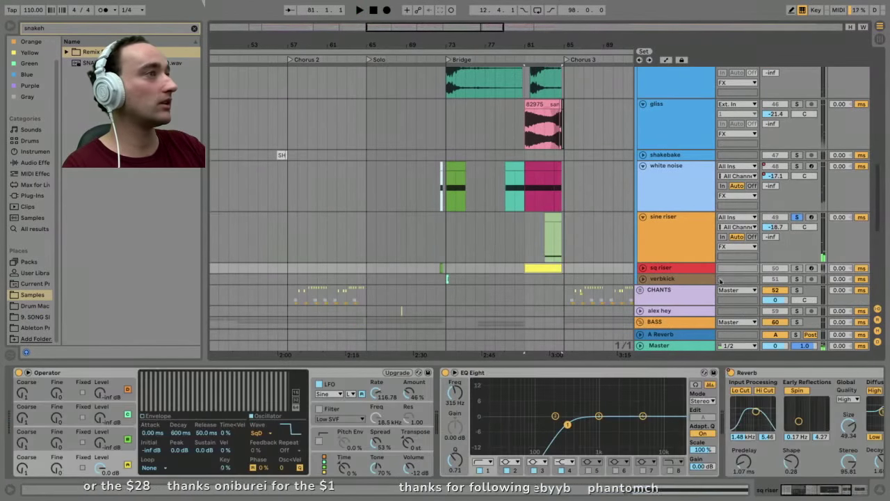
left_click(797, 268)
key("space")
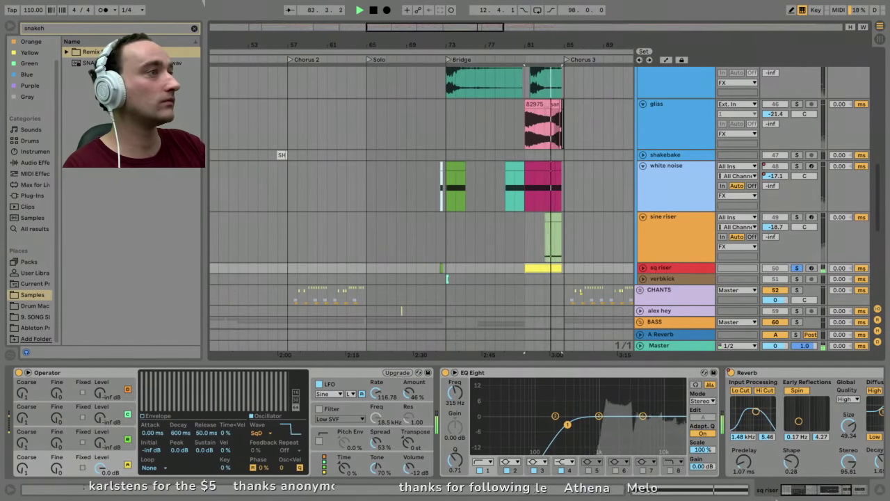
scroll(445, 422, "right", 3)
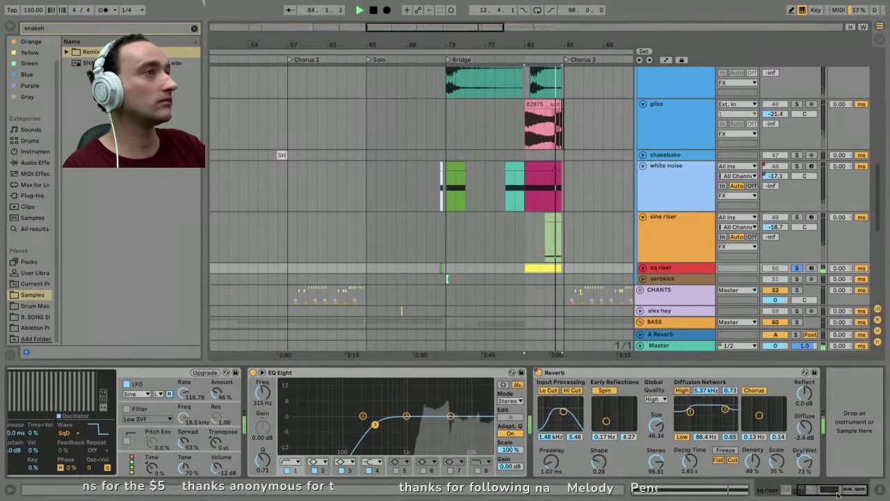
Solo and unfold the verbkick track and play its clip at the start of the Bridge with its devices displayed.
left_click(464, 282)
key("space")
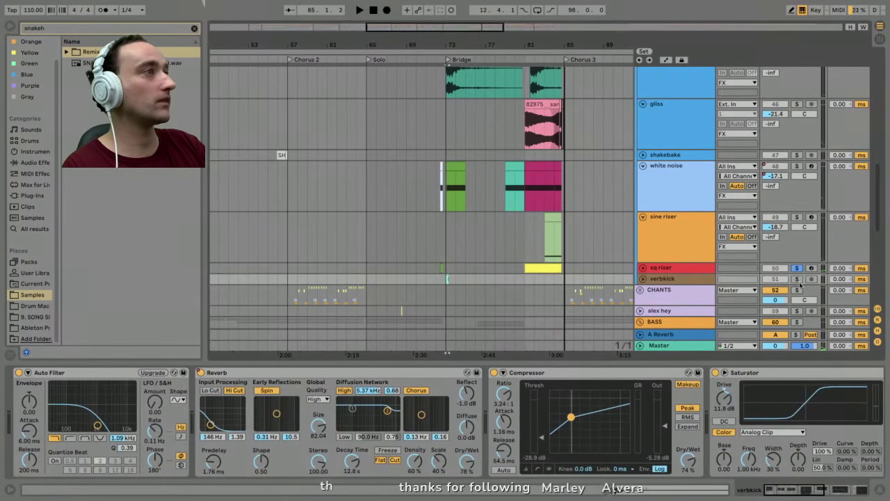
left_click(657, 279)
left_click(643, 278)
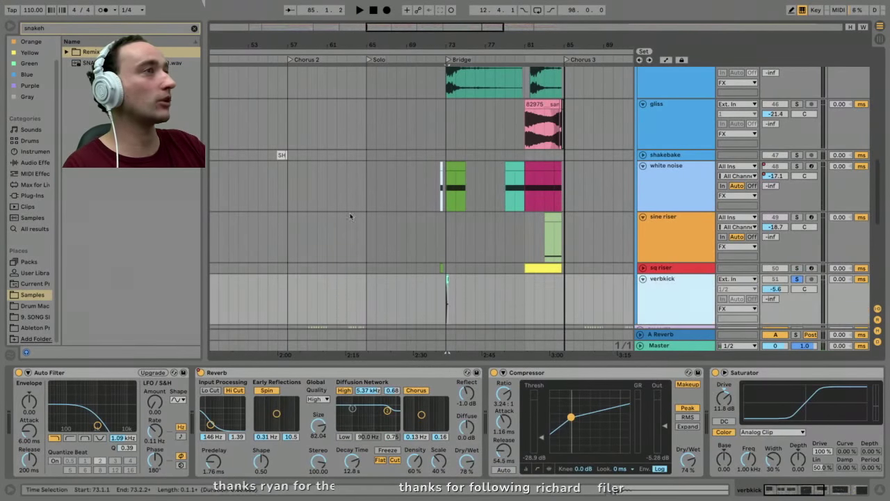
key("space")
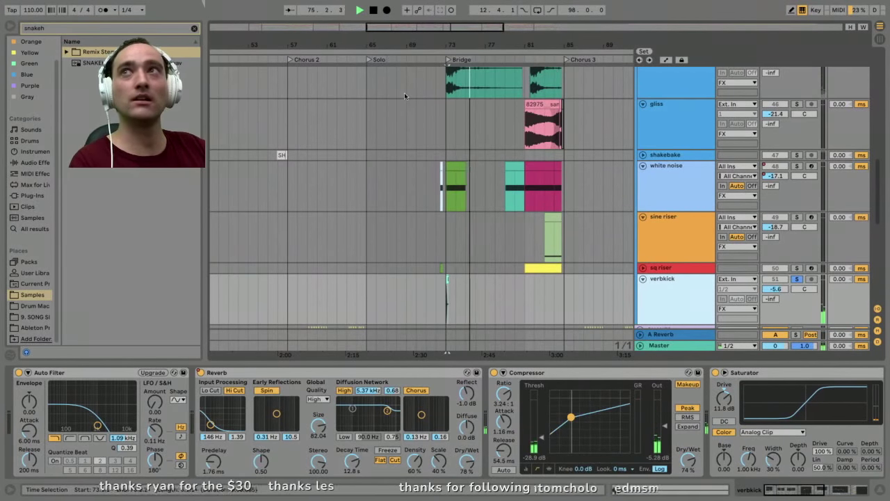
key("space")
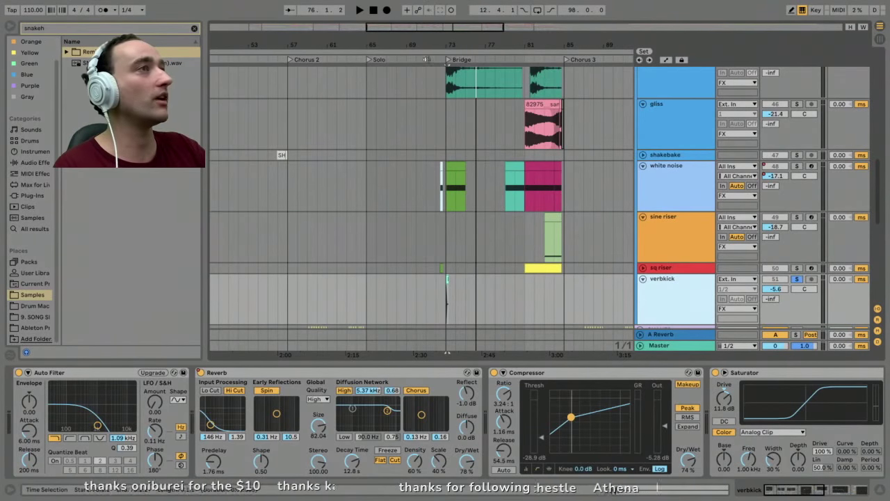
left_click_drag(457, 44, 458, 28)
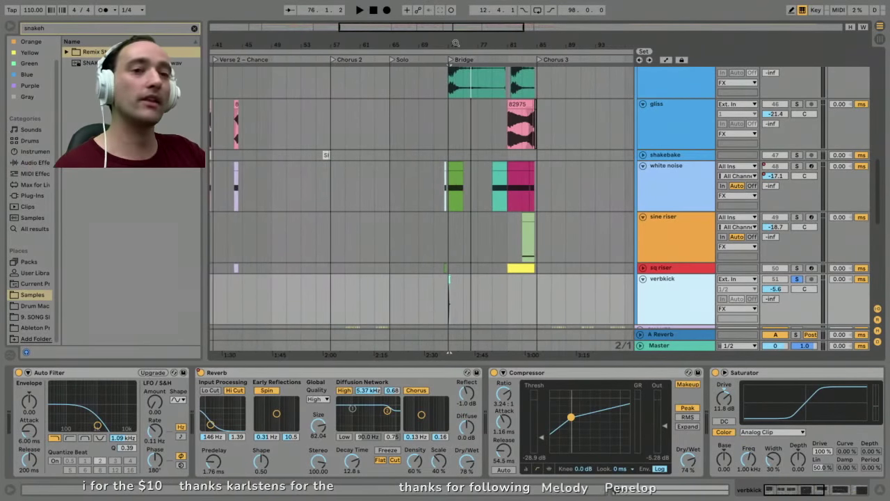
Play the verbkick clip from just before bar 73, where the Bridge starts.
key("plus")
key("plus")
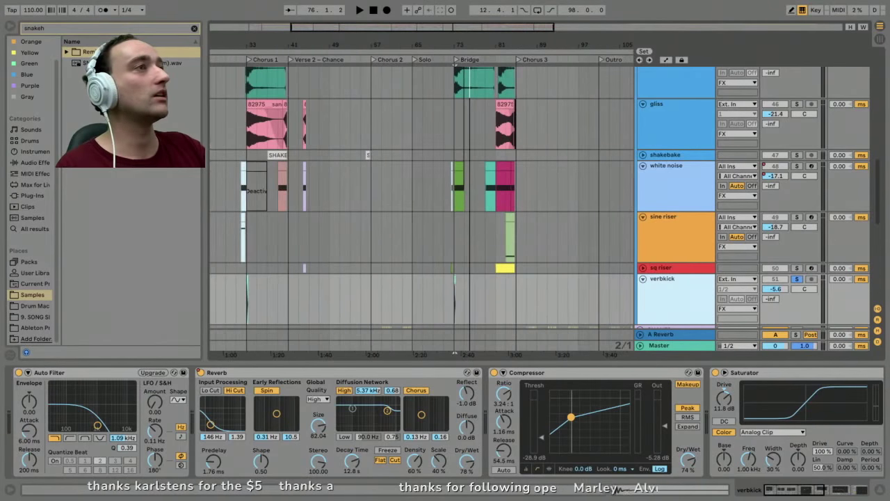
left_click_drag(429, 45, 256, 62)
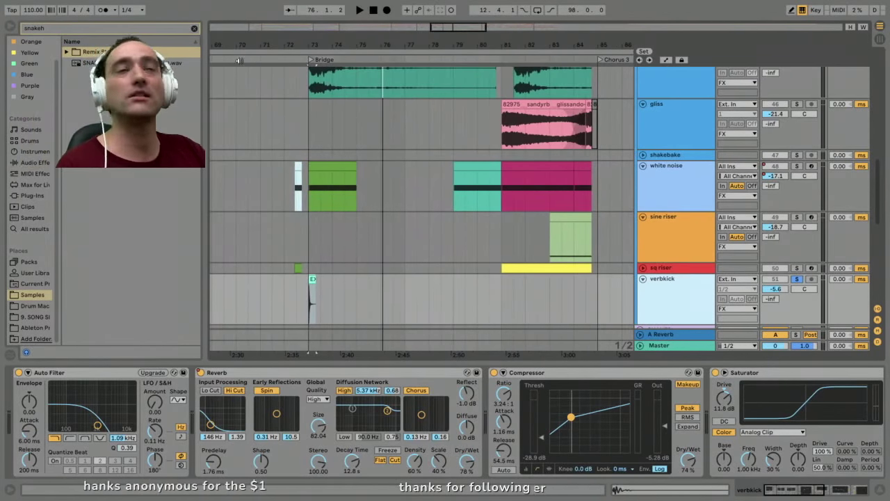
left_click(300, 283)
left_click_drag(300, 42, 301, 87)
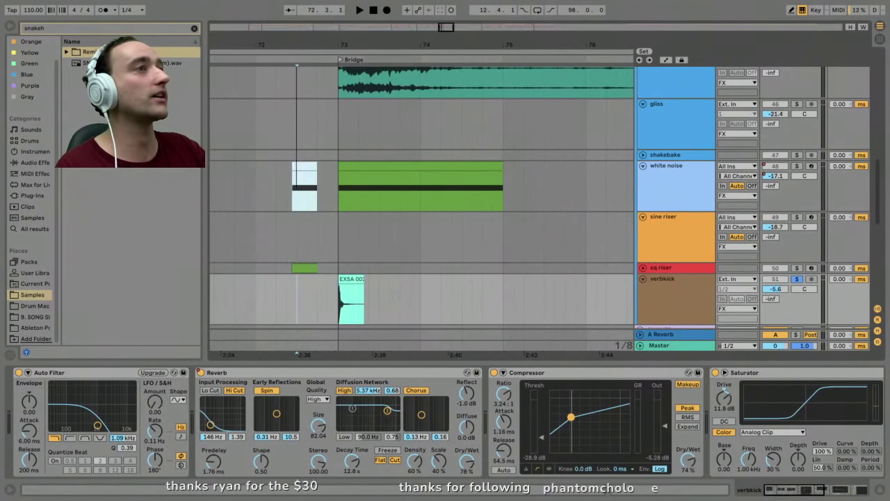
left_click(327, 288)
key("space")
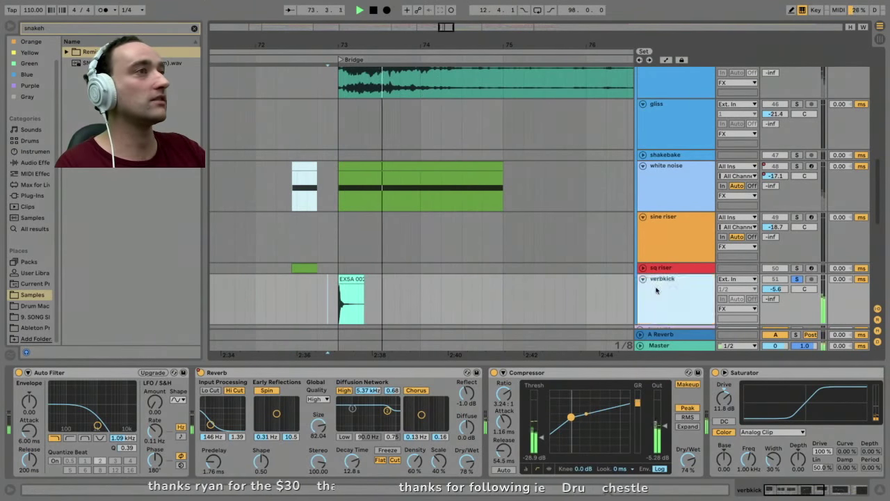
Open the verbkick track's EX5A 002 clip and examine the attack and tail of its sample waveform.
double_click(353, 279)
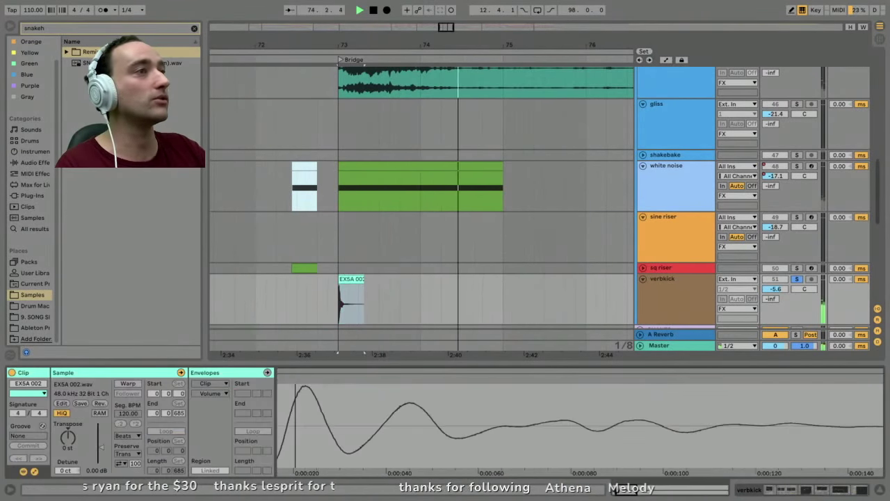
left_click_drag(371, 392, 372, 369)
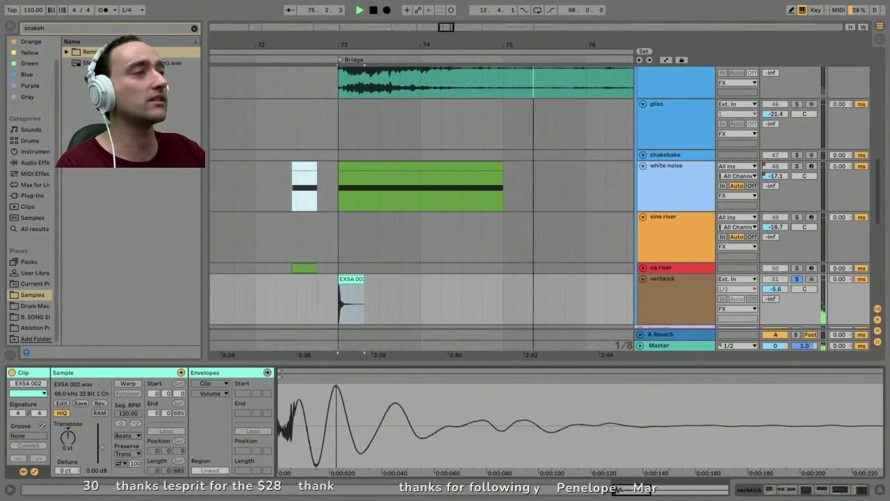
scroll(371, 392, "down", 3)
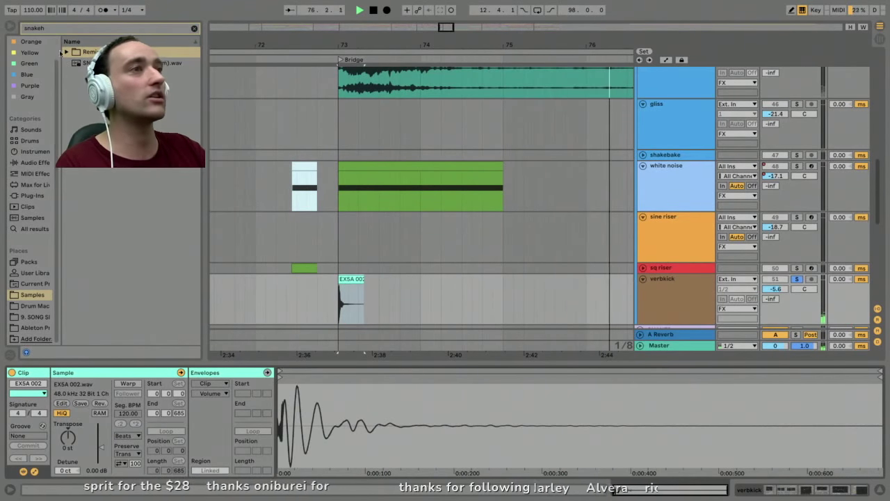
key("space")
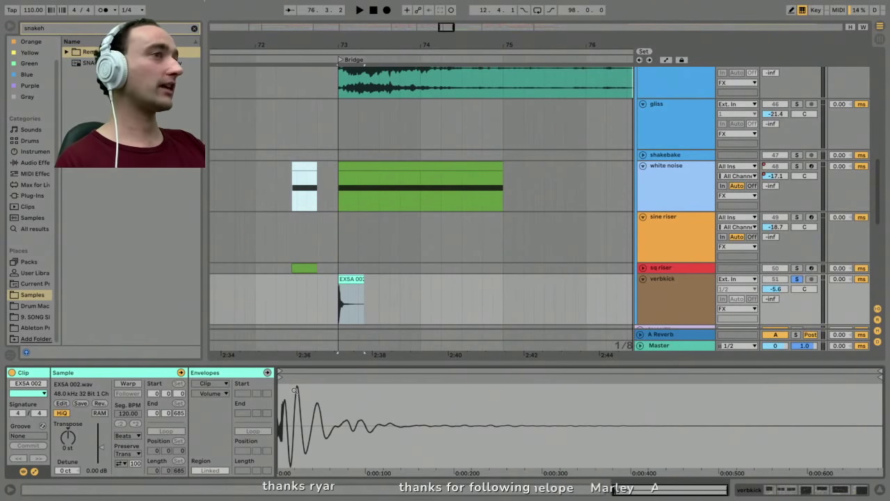
left_click_drag(294, 390, 398, 446)
key("minus")
key("minus")
key("minus")
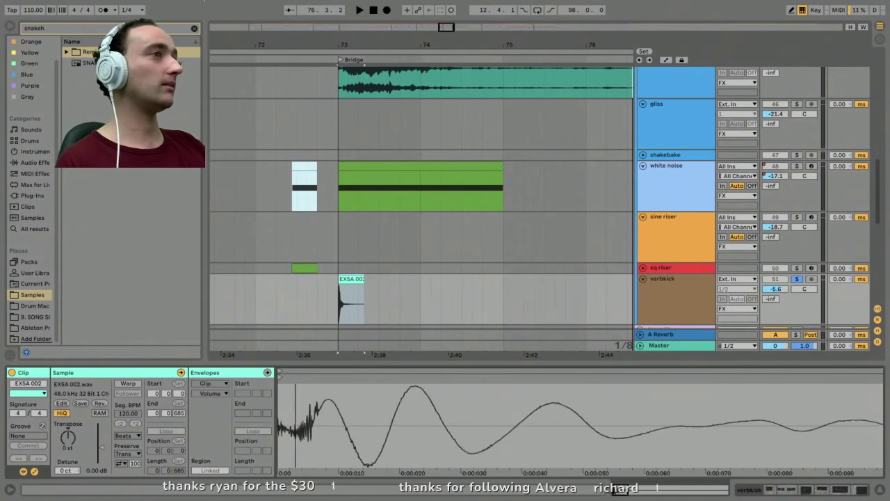
key("minus")
key("minus")
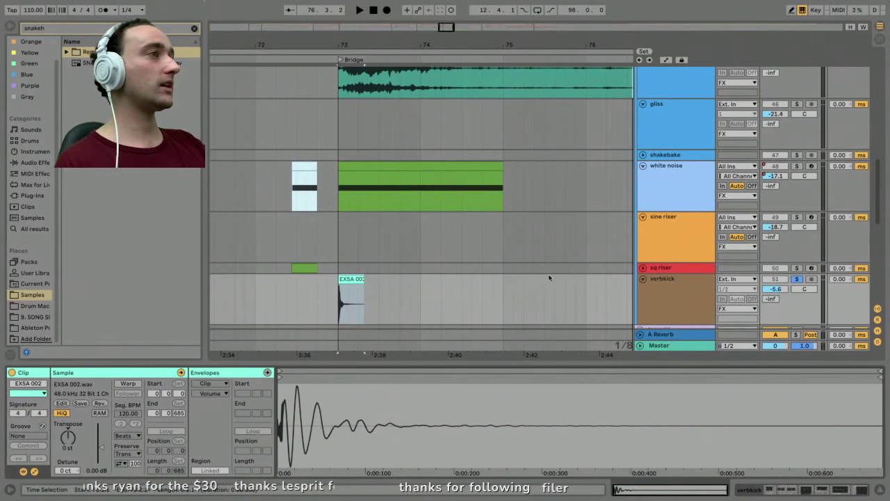
Fold all the FX tracks in the arrangement.
left_click(670, 269)
left_click(646, 227)
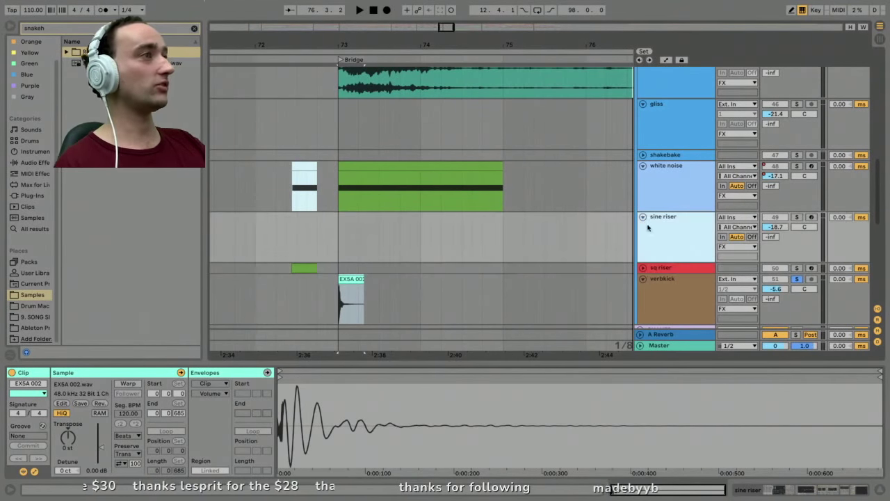
left_click(644, 217, "alt")
left_click(537, 245)
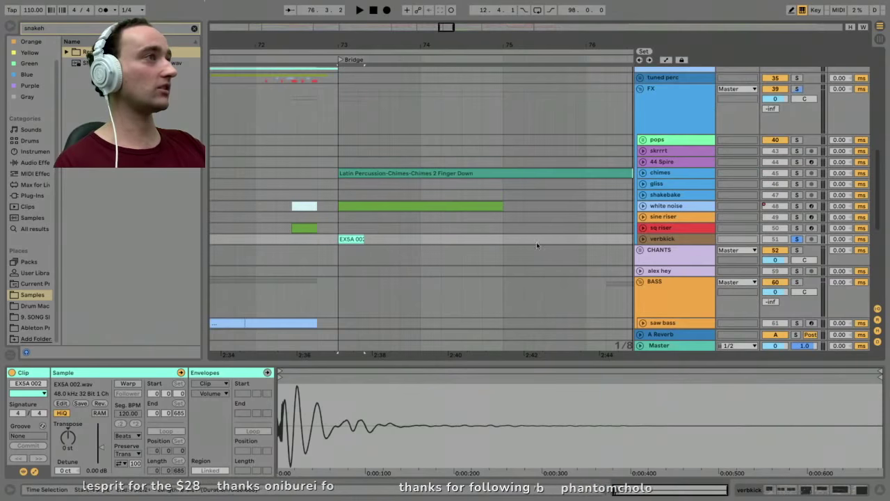
Play the verbkick from the start of the Bridge and view its device chain through to EQ Eight and Spectrum.
left_click(649, 238)
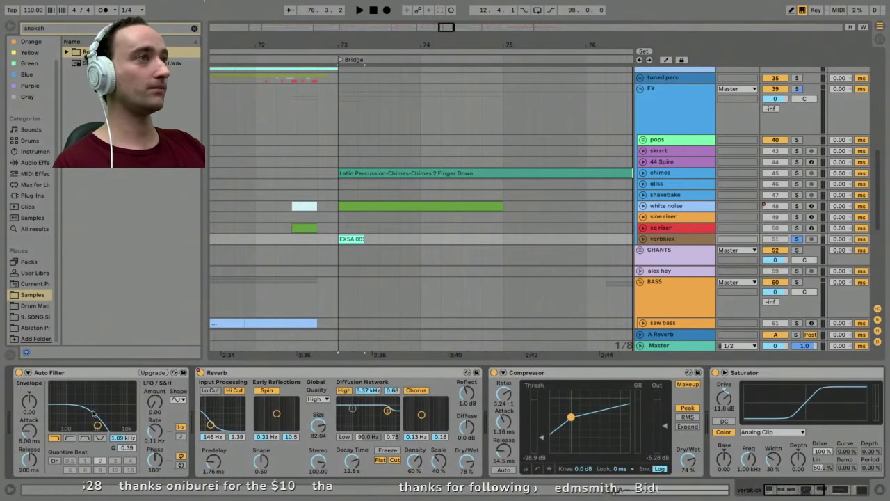
key("space")
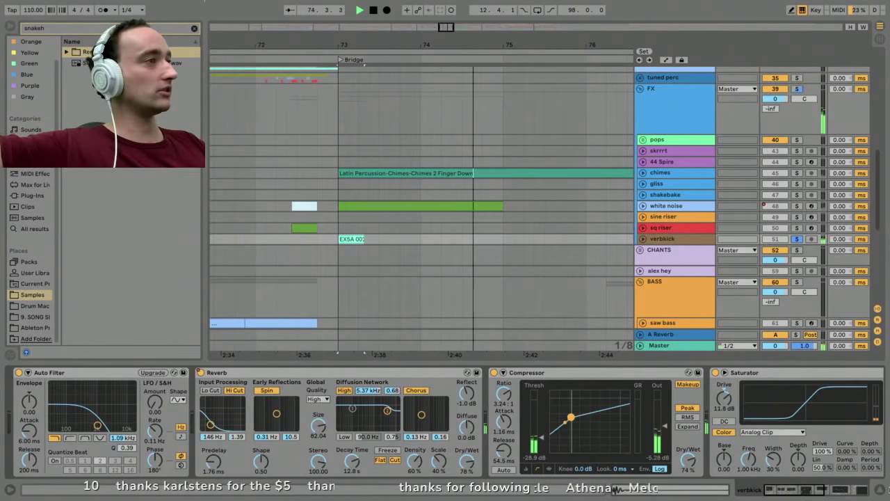
scroll(446, 423, "right", 6)
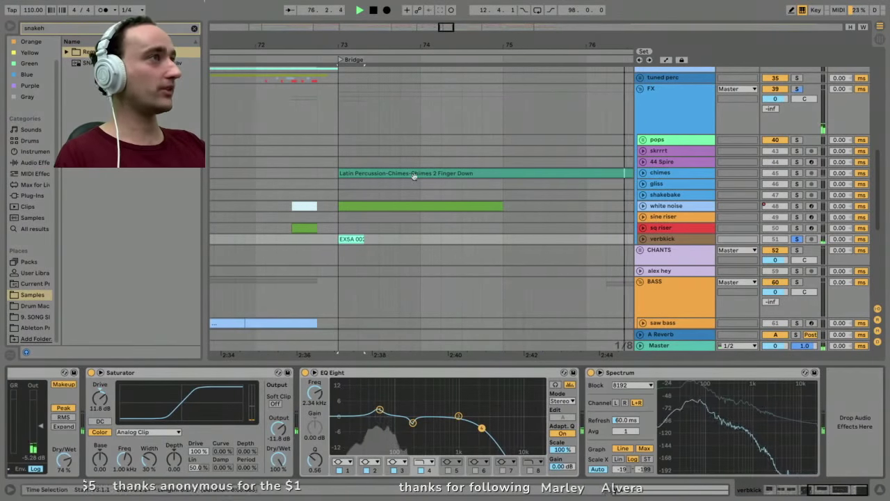
key("space")
Solo the white noise and chimes tracks together with verbkick and play the start of the Bridge.
left_click(797, 205)
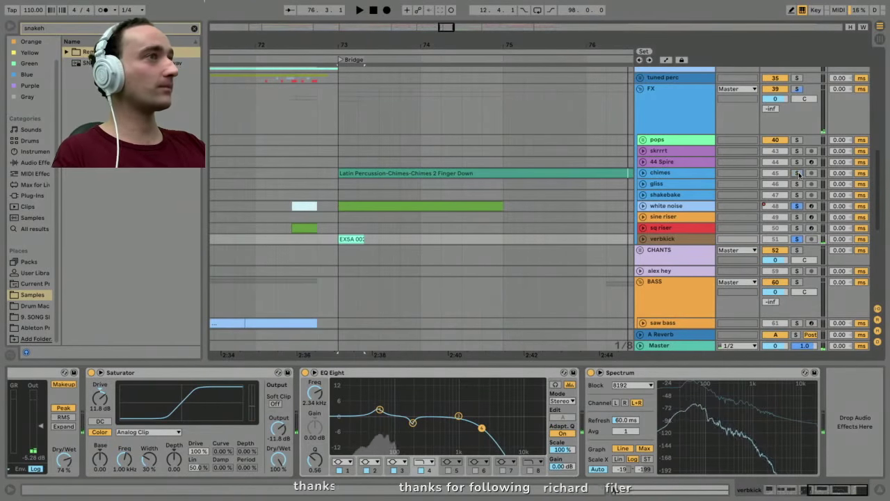
key("space")
left_click(798, 172)
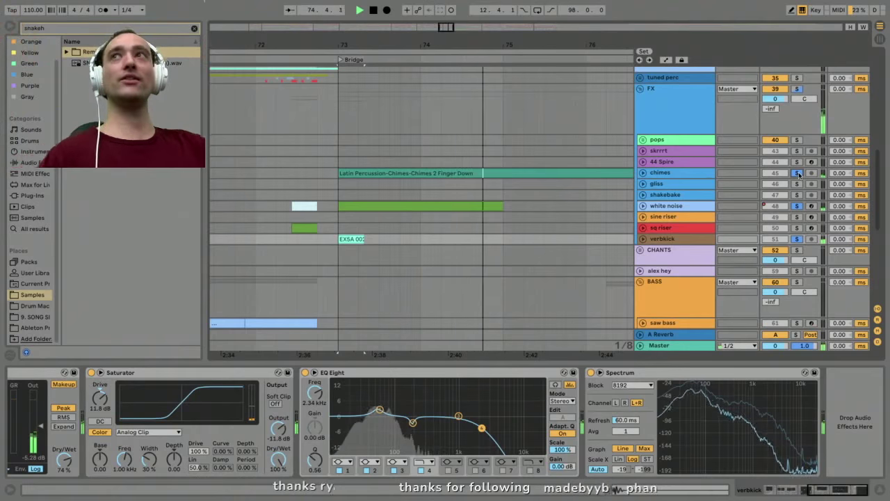
Turn off soloing on the FX tracks and play all tracks together from the start of the Bridge.
left_click_drag(579, 45, 579, 21)
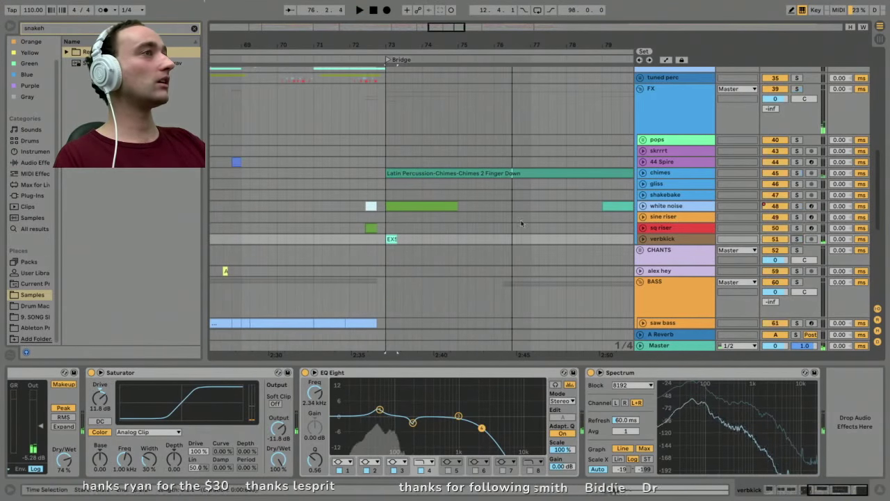
key("space")
key("minus")
key("minus")
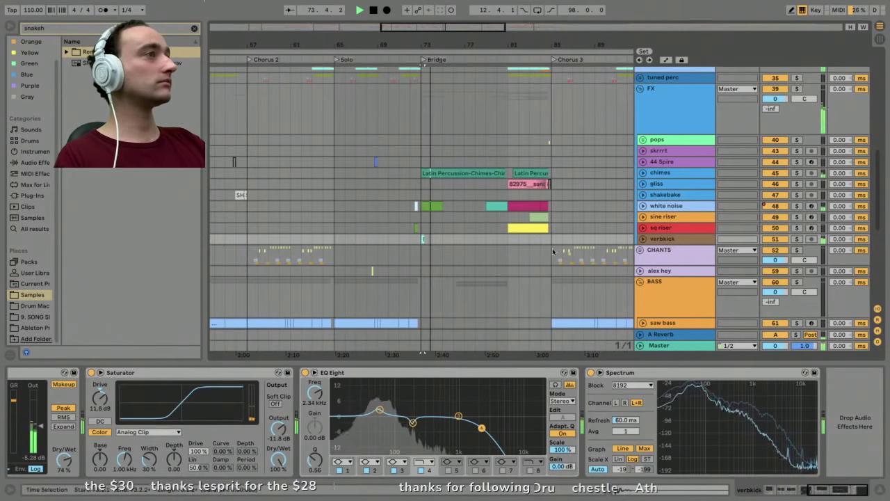
Solo the 44 Spire track and play its clip just before bar 69 with its devices displayed.
scroll(549, 252, "up", 3)
left_click(673, 252)
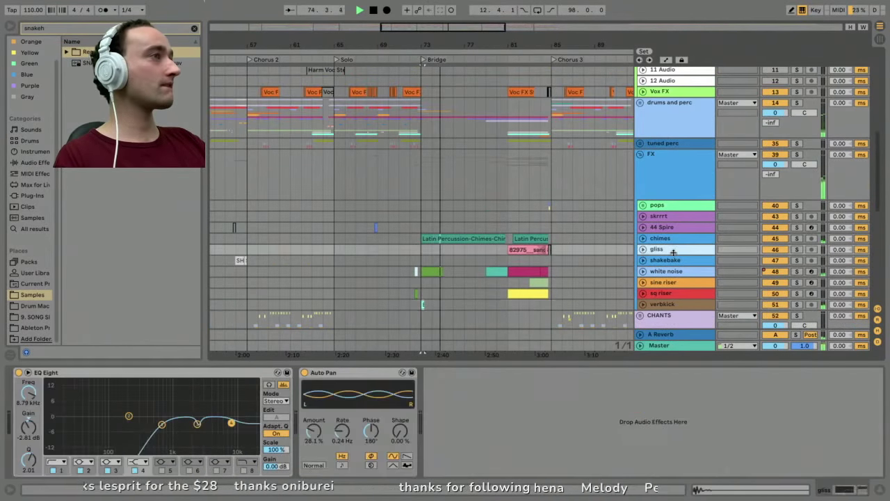
left_click(670, 228)
key("space")
left_click(375, 228)
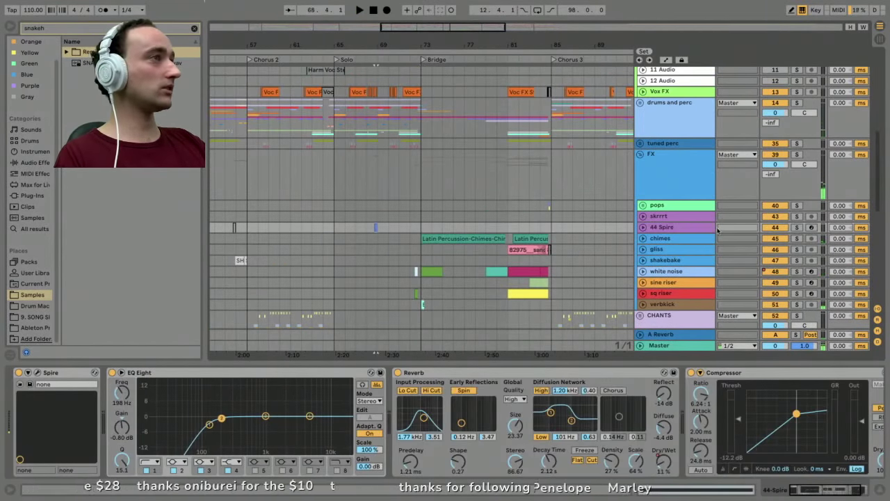
left_click(798, 228)
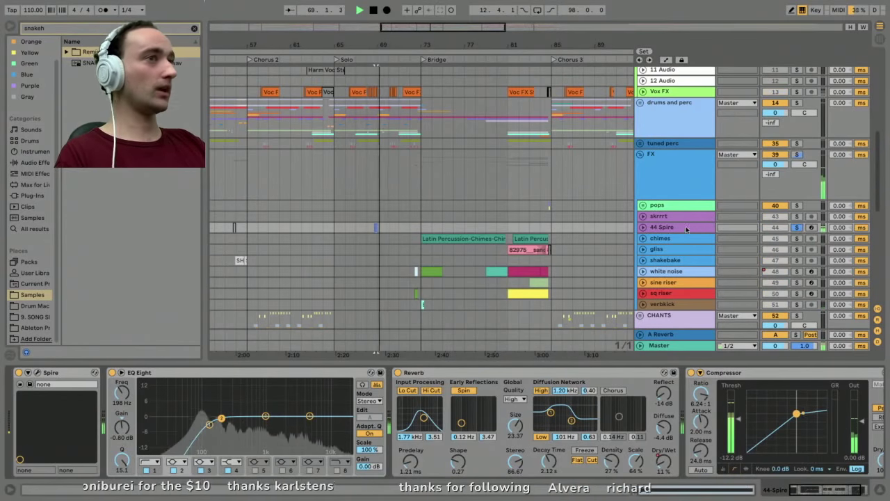
Open the Spire synth's plug-in window and move it clear of the 44 Spire clip in the arrangement.
left_click(38, 374)
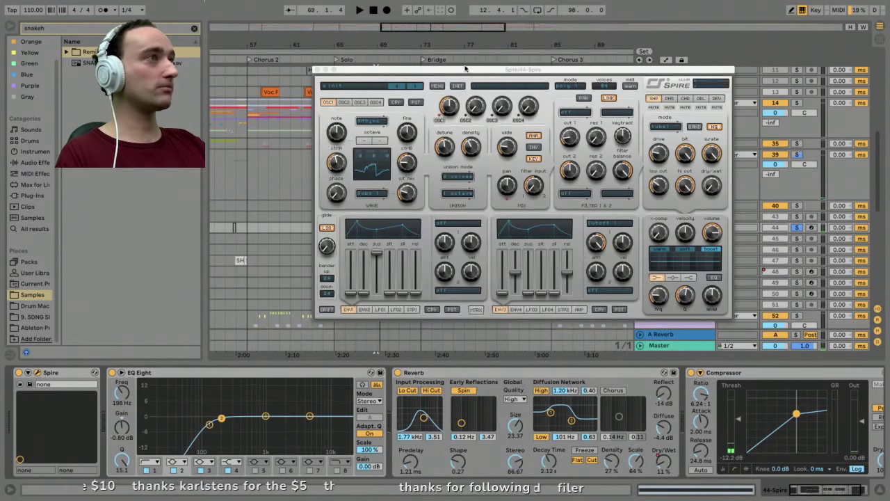
left_click_drag(465, 68, 401, 28)
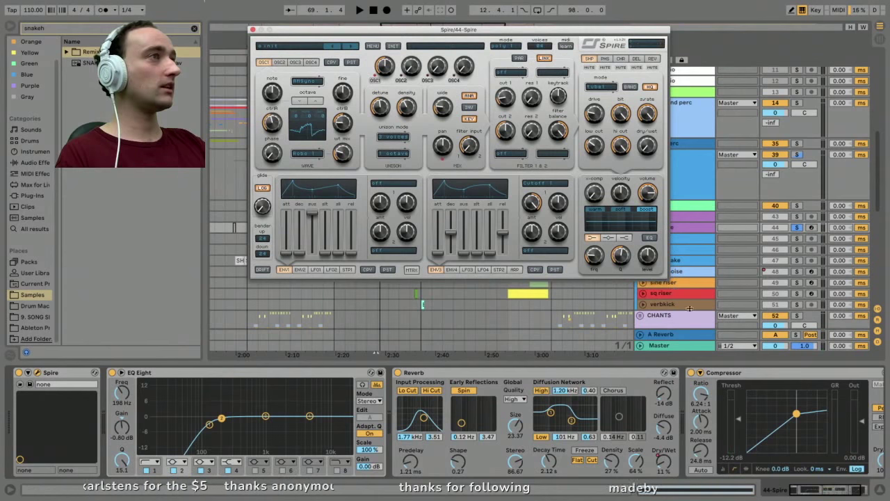
left_click_drag(452, 28, 534, 71)
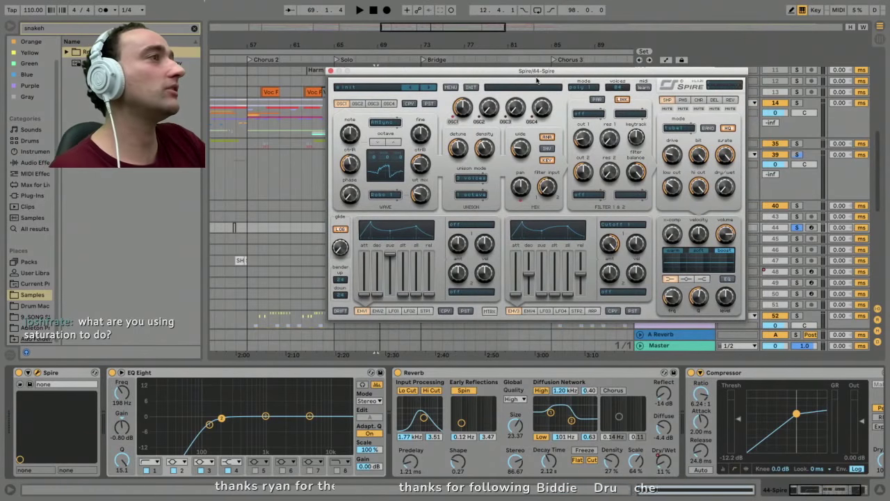
left_click_drag(533, 72, 523, 77)
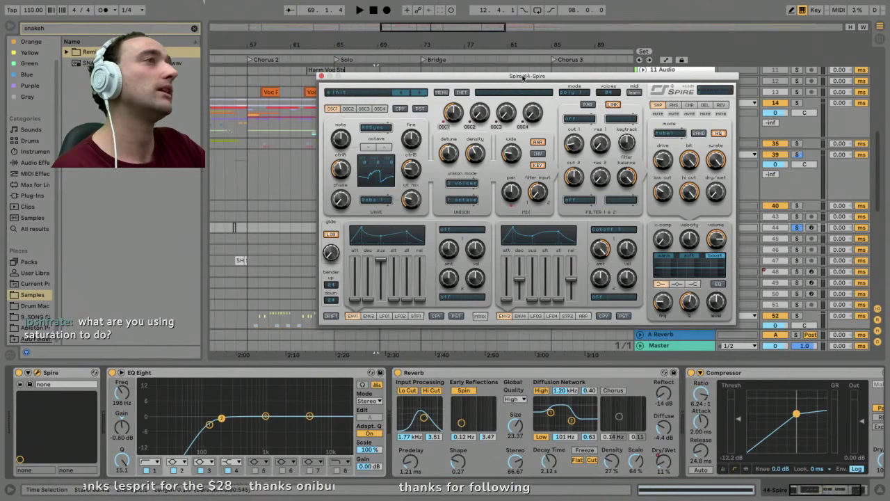
left_click_drag(523, 78, 521, 303)
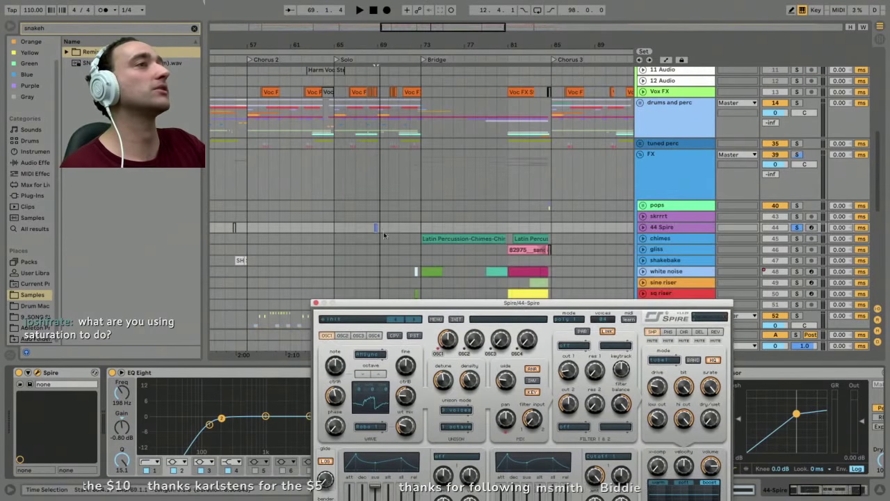
Replay the 44 Spire clip, close the Spire window and view the track's EQ Eight, Reverb and Compressor.
left_click(374, 227)
key("space")
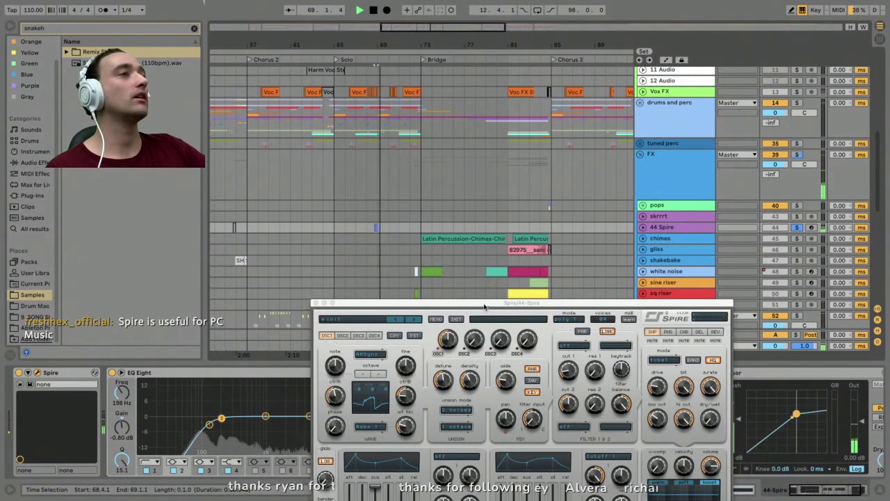
left_click_drag(483, 306, 449, 148)
left_click(278, 145)
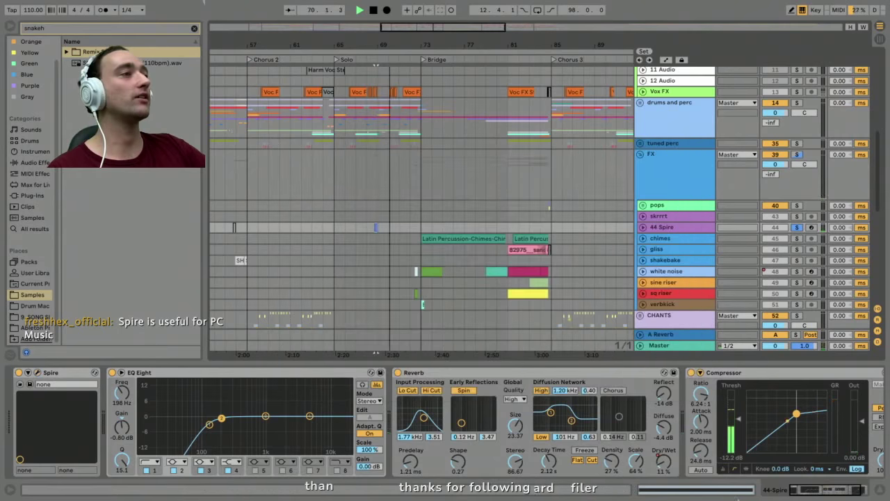
left_click(824, 493)
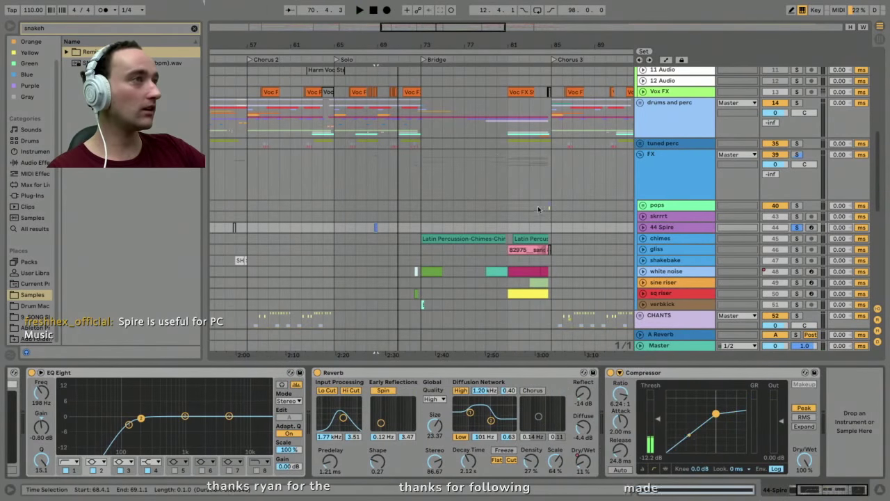
Solo the skrrrt track and play its clip just before bar 45 with its Overdrive and EQ Eight displayed.
left_click(664, 217)
left_click_drag(565, 48, 564, 14)
left_click_drag(427, 45, 367, 99)
key("minus")
key("minus")
key("minus")
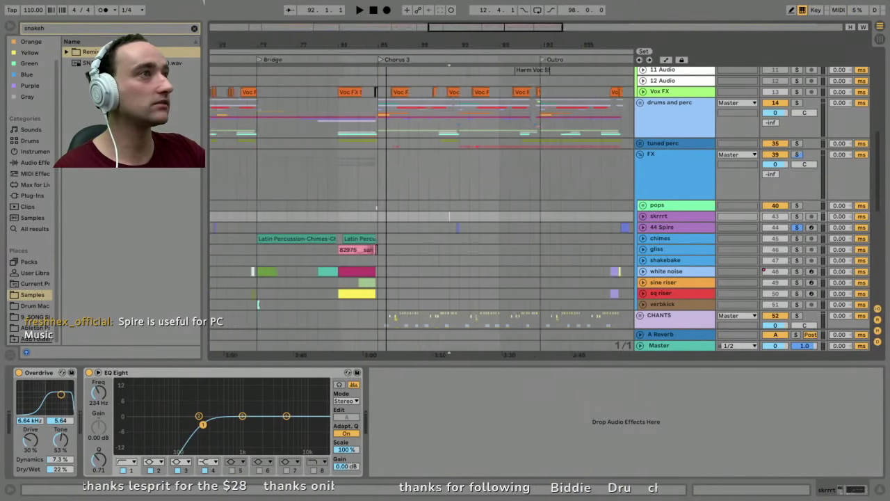
left_click_drag(314, 42, 318, 111)
left_click(371, 217)
left_click(796, 217)
key("space")
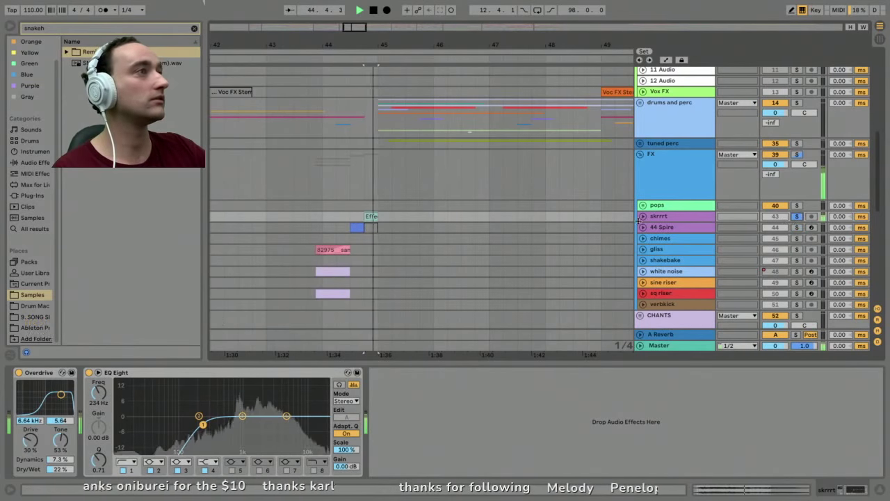
Unfold the skrrrt track and open its Effect 3 clip to replay it and examine the sample waveform.
left_click(644, 216)
key("space")
double_click(371, 217)
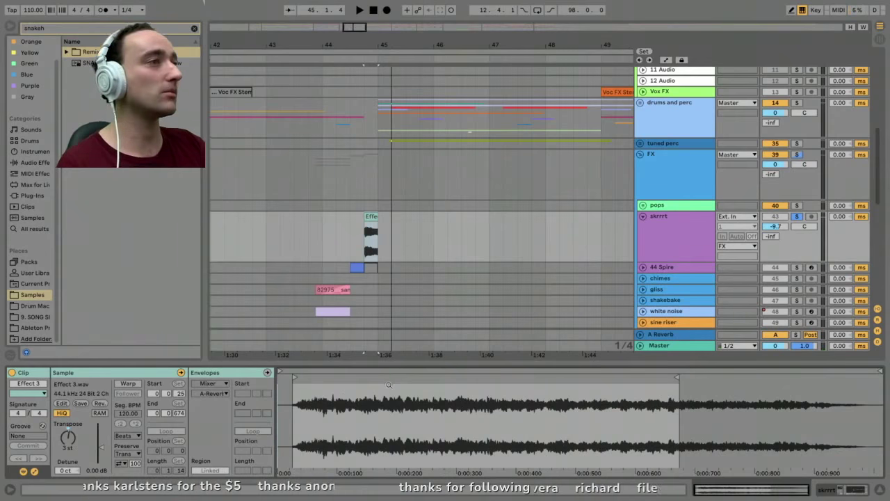
left_click_drag(389, 384, 413, 398)
key("space")
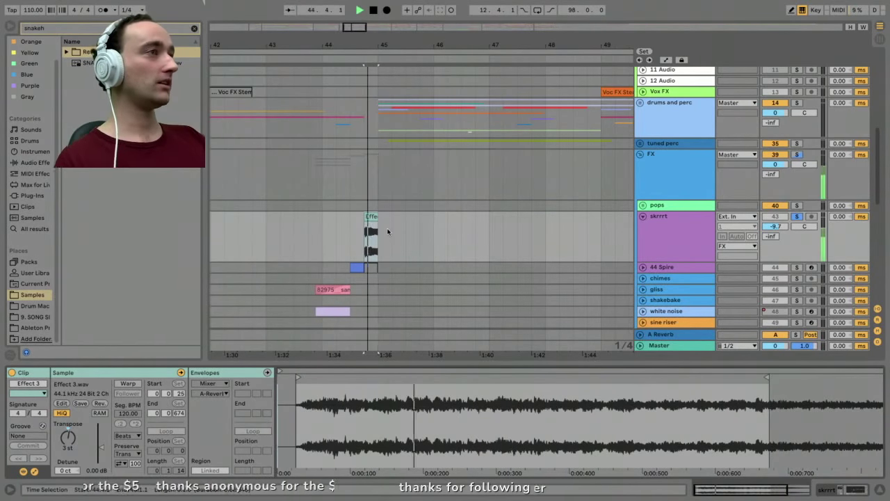
key("space")
left_click(337, 221)
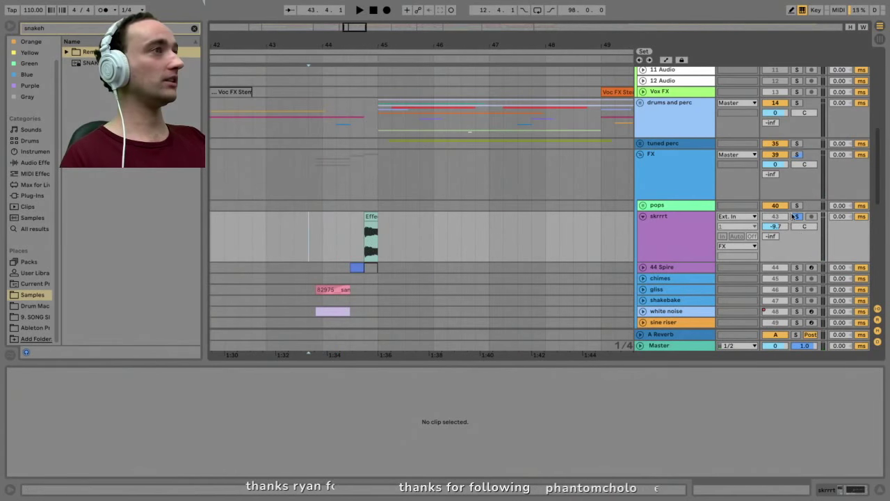
Play the transition into bar 45 with the skrrrt track unsoloed and open its Effect 3 clip.
key("space")
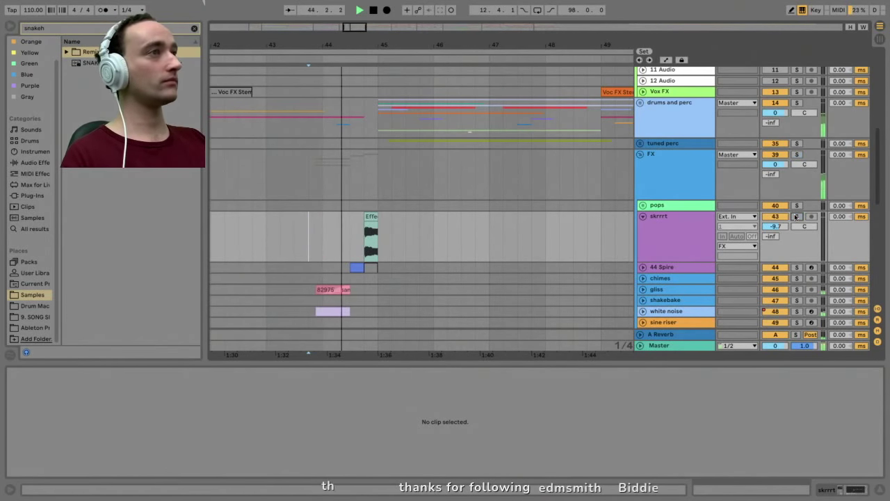
key("space")
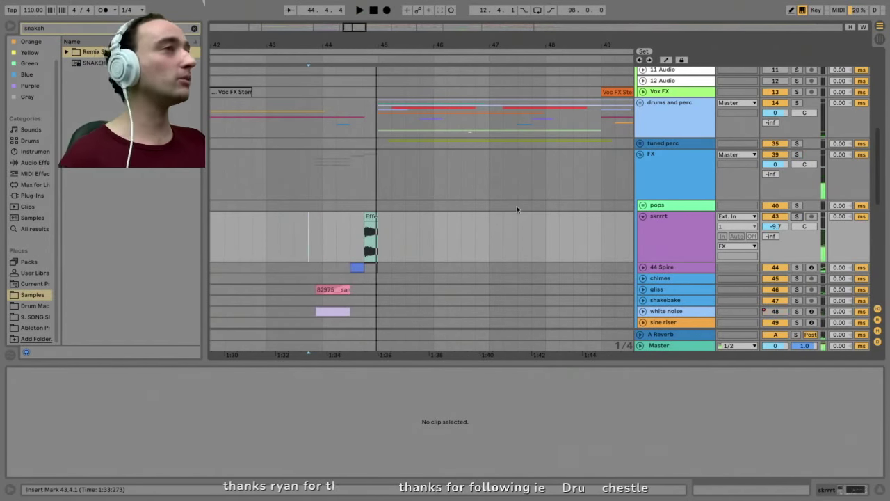
left_click(365, 219)
Unfold the pops group and its 41 Audio track to show the short clips just before Chorus 3.
left_click_drag(357, 44, 357, 10)
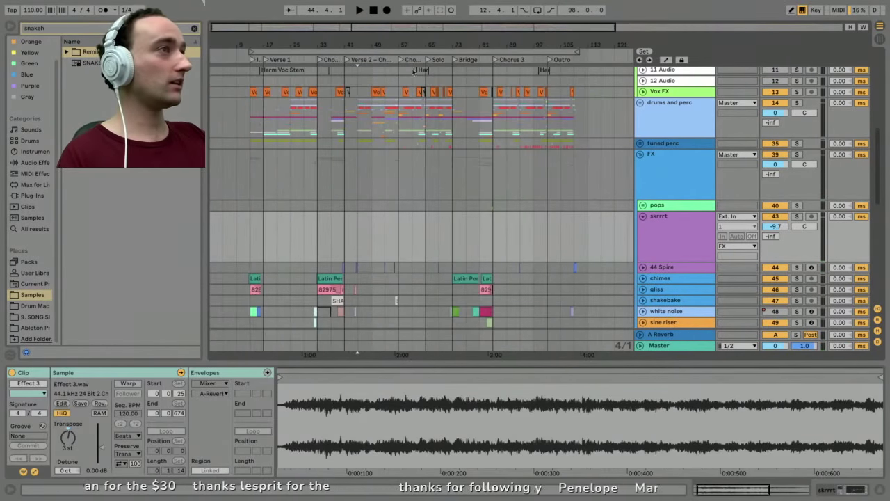
left_click(670, 206)
left_click(643, 205)
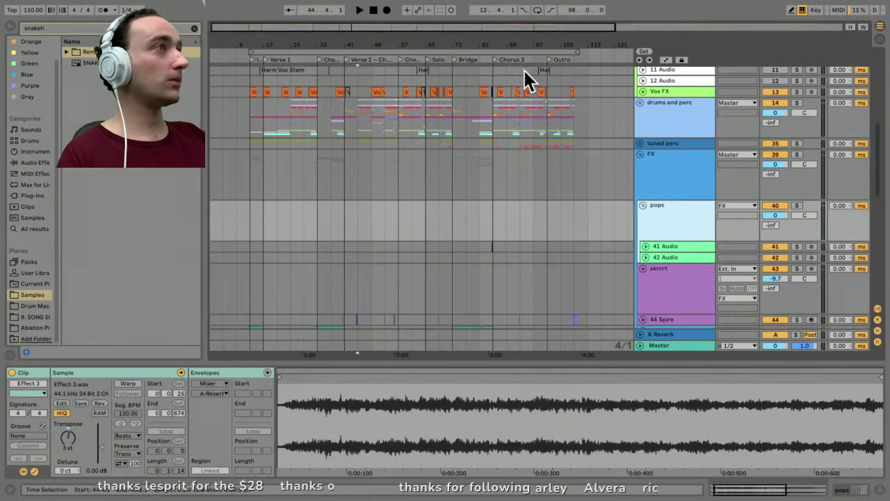
left_click_drag(494, 45, 506, 217)
left_click(494, 217)
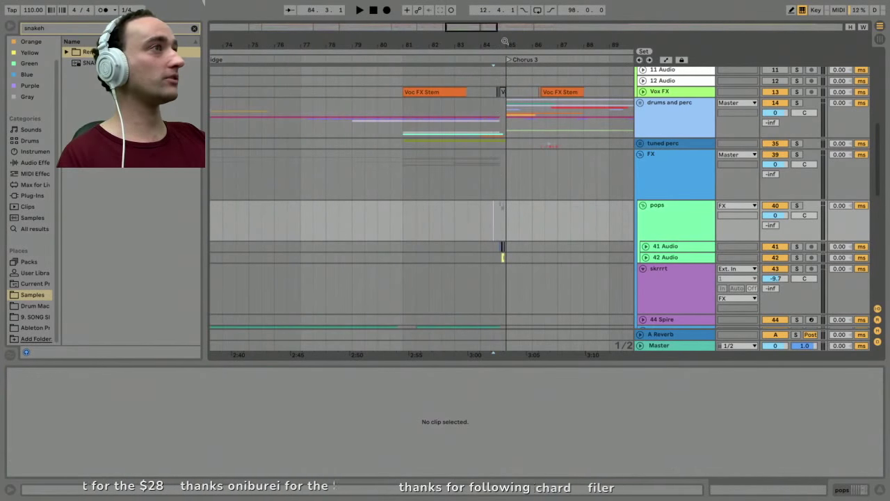
left_click_drag(505, 41, 488, 238)
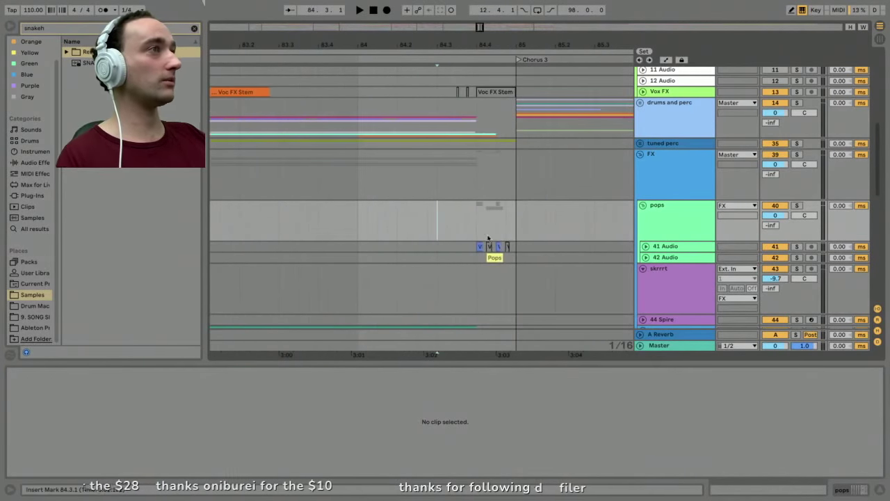
left_click(646, 247)
key("plus")
key("plus")
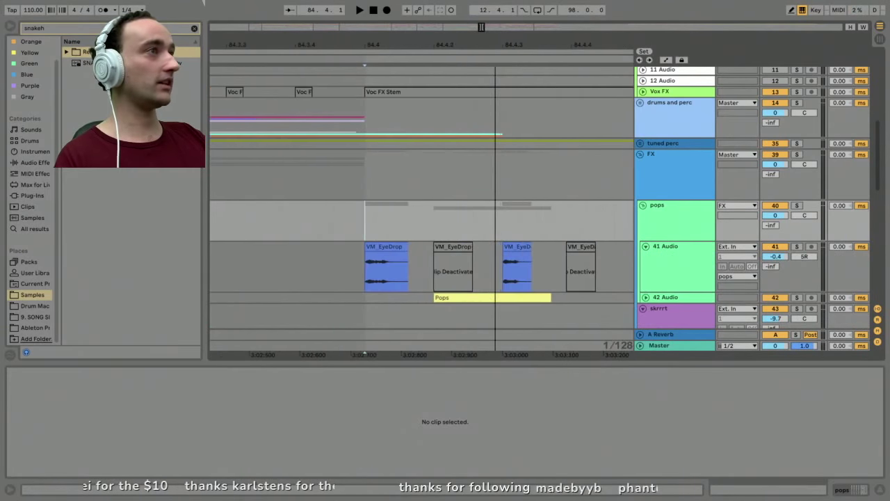
Open the Pops clip, unfold the 42 Audio track and play the clip with that track soloed.
left_click(485, 297)
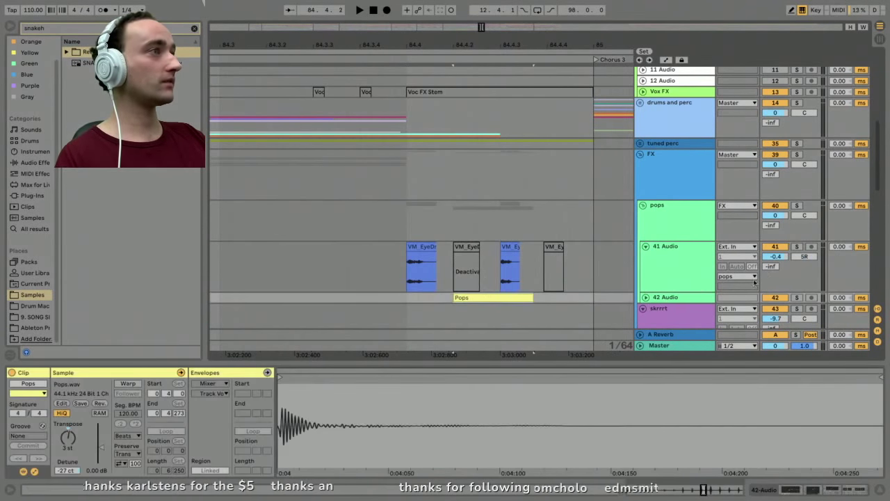
left_click(645, 298)
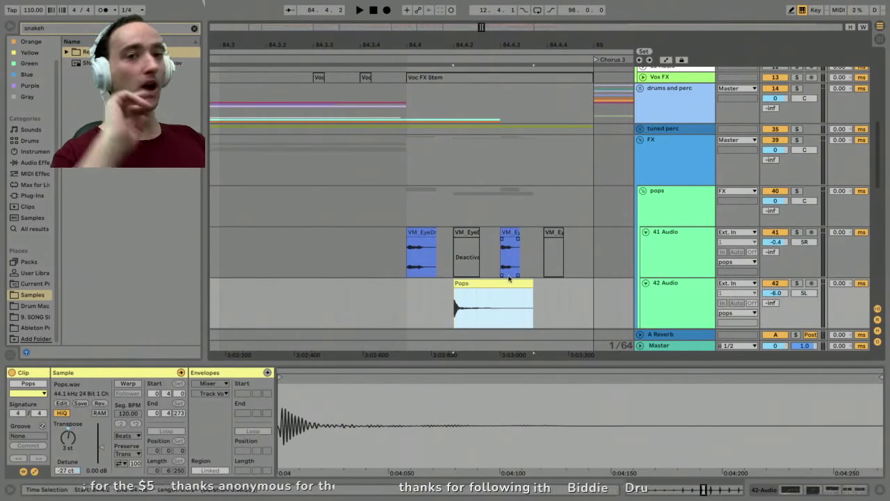
left_click(798, 284)
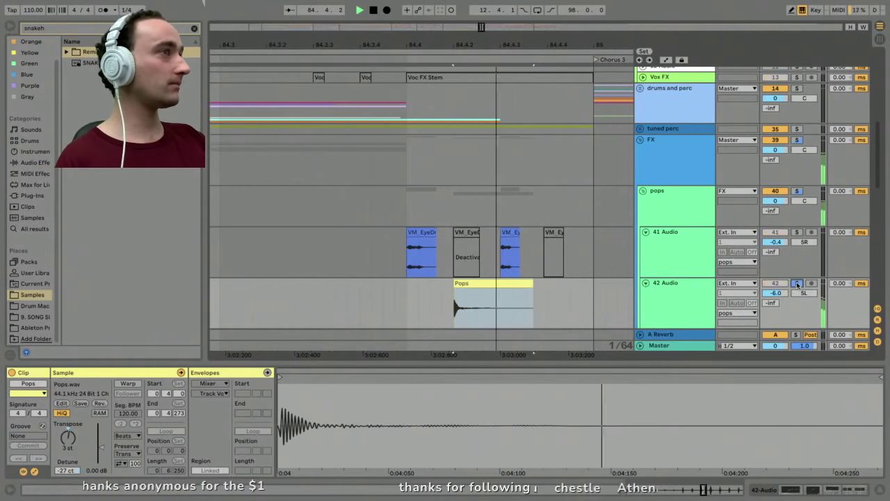
Solo the 41 Audio track and play its first VM_EyeDrop clip with the sample waveform displayed.
left_click(706, 244)
left_click(797, 233)
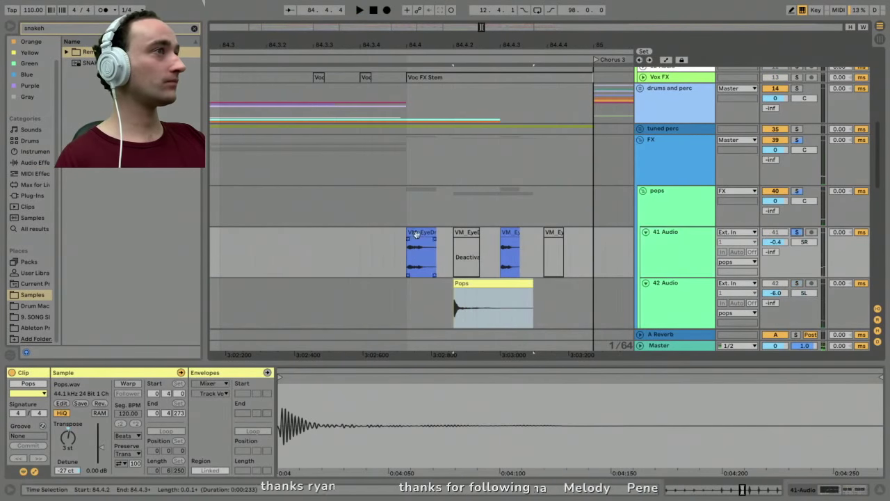
left_click(417, 236)
mouse_move(425, 60)
left_mouse_down()
mouse_move(425, 91)
mouse_move(425, 59)
left_mouse_up()
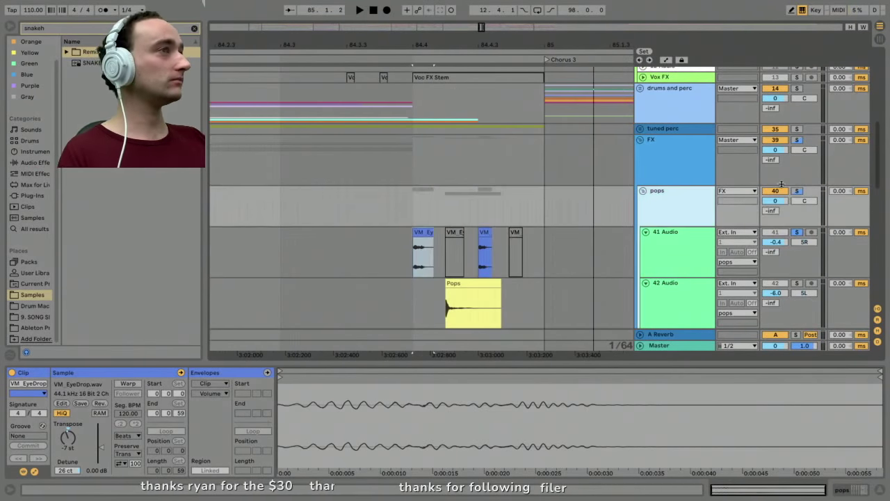
Play the pops leading into Chorus 3 from just before beat 84.4 with the whole FX group soloed.
left_click(408, 159)
key("space")
left_click(799, 140)
left_click(675, 205)
key("space")
View the pops group's effect chain, collapse its Utility and briefly expand the Compressor to examine its settings.
left_click(670, 194)
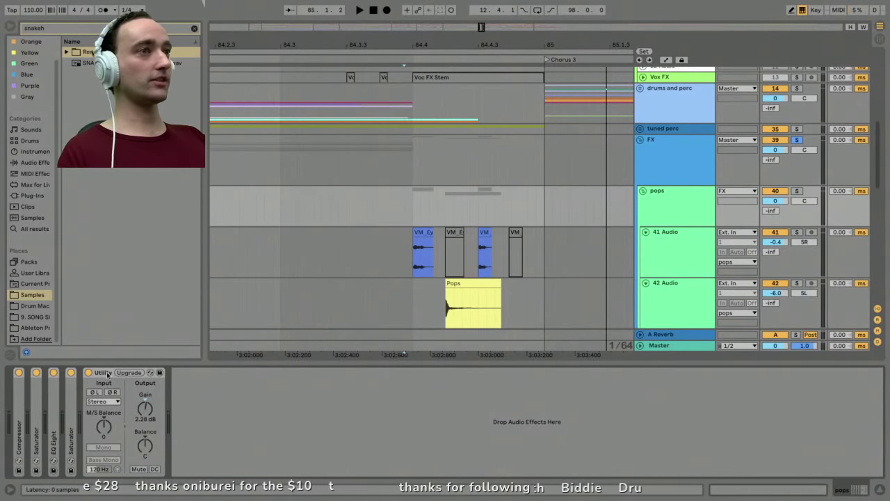
double_click(108, 374)
double_click(18, 401)
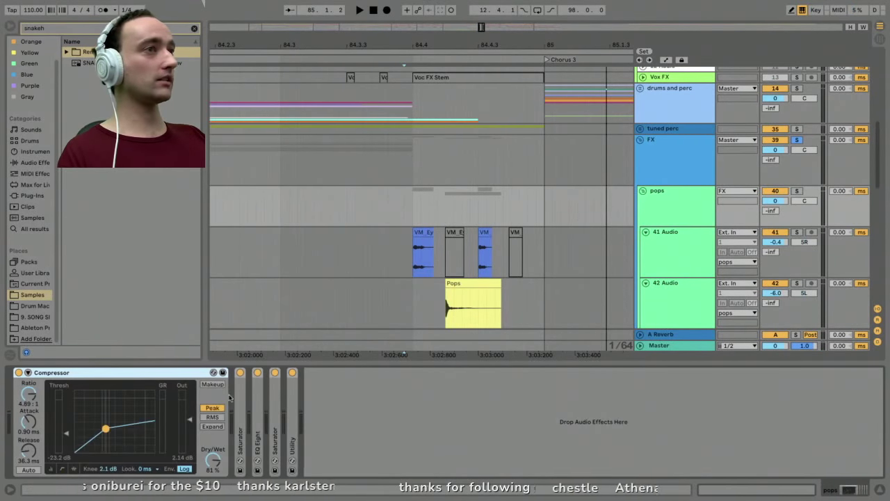
double_click(167, 374)
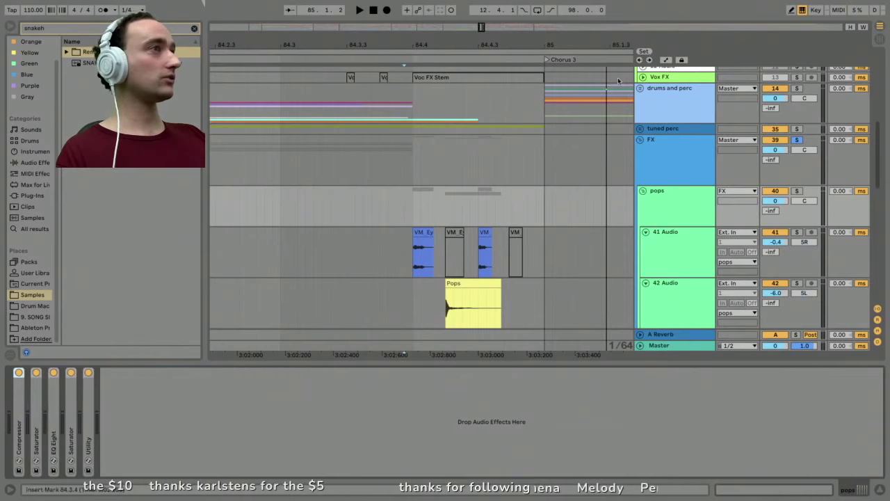
Place the insert marker at bar 84 in the FX group and fold the group.
left_click_drag(589, 43, 589, 45)
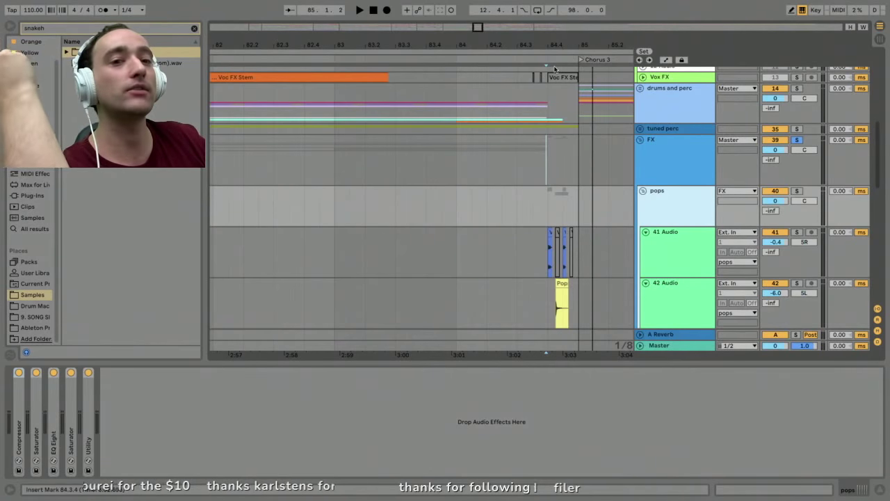
left_click_drag(456, 46, 456, 13)
scroll(475, 117, "down", 5)
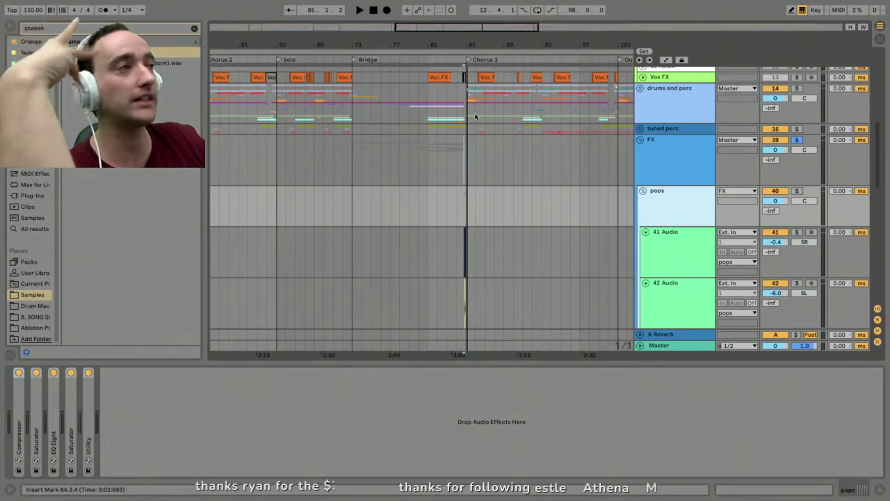
left_click(457, 162)
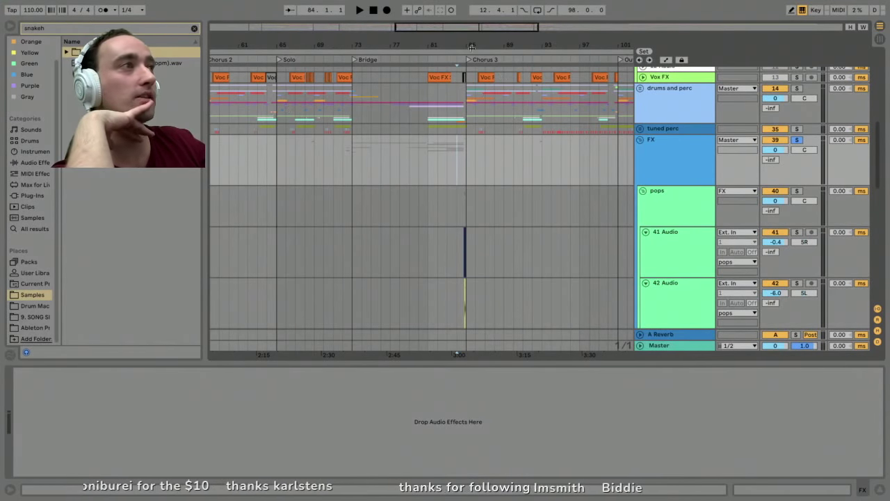
left_click(654, 151)
left_click(640, 141)
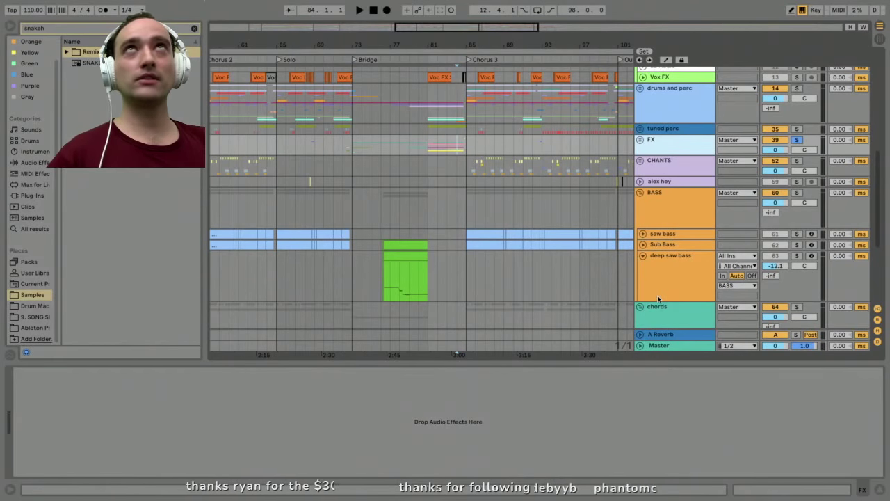
Fold the deep saw bass track and the BASS group, and select the chords group.
left_click(654, 258)
left_click(643, 256)
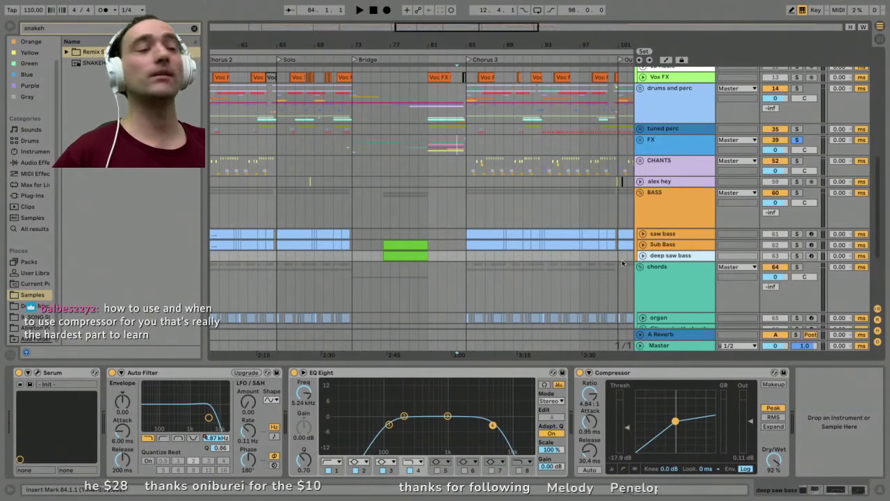
left_click(673, 281)
left_click(658, 212)
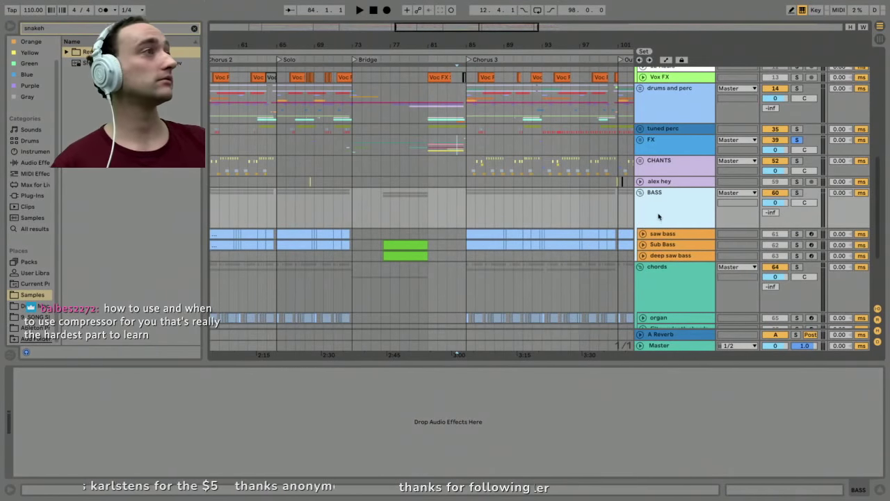
left_click(640, 193)
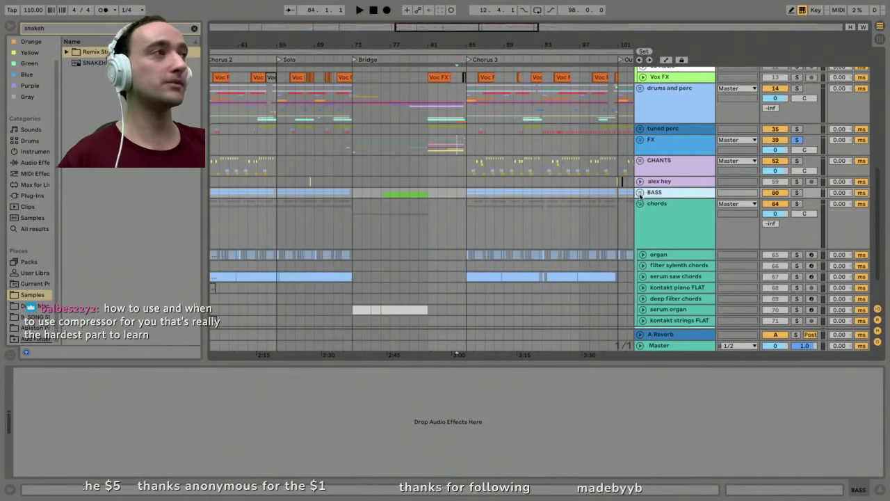
left_click(663, 167)
left_click(666, 207)
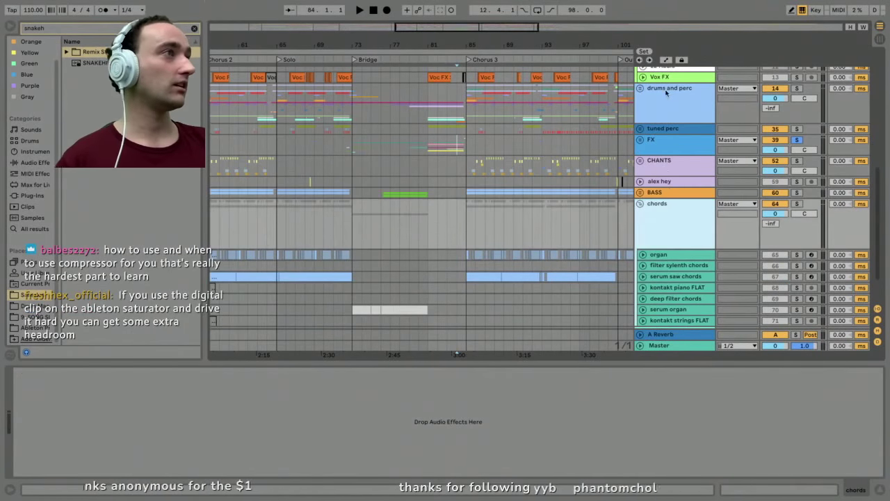
Unfold the BASS group and check the curve types of the saw bass track's Saturator, keeping Analog Clip.
left_click(665, 194)
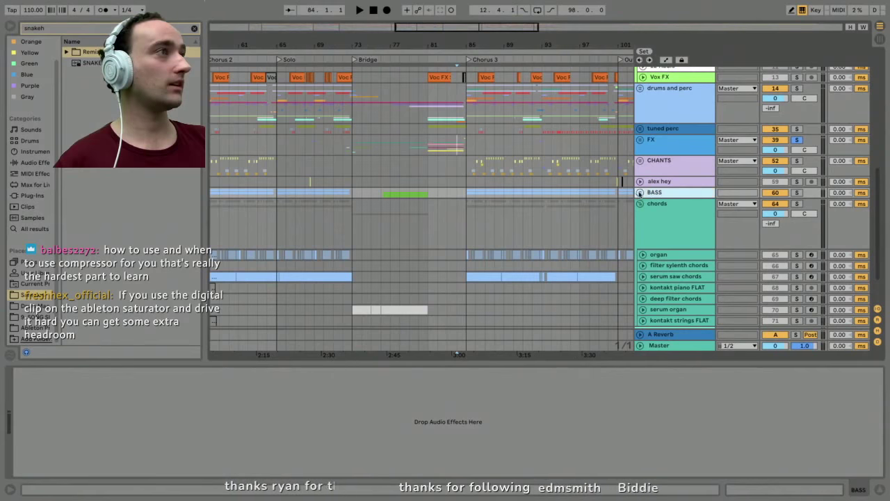
left_click(640, 193)
left_click(664, 234)
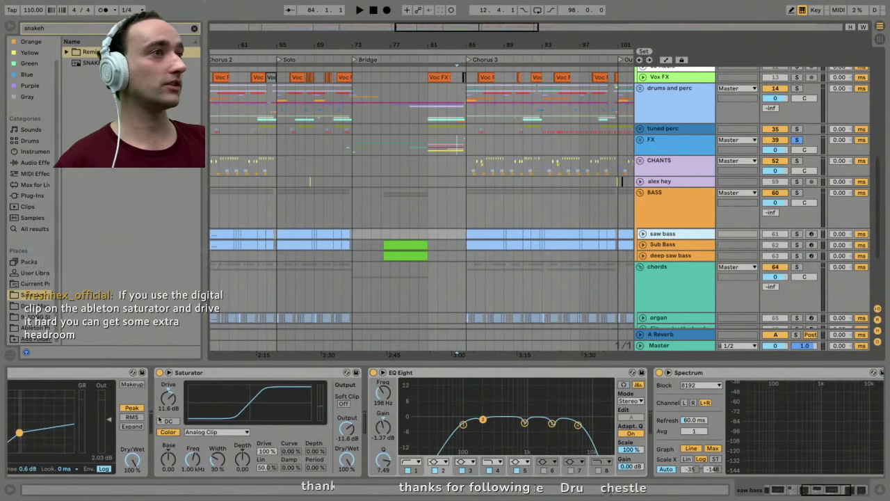
left_click(207, 433)
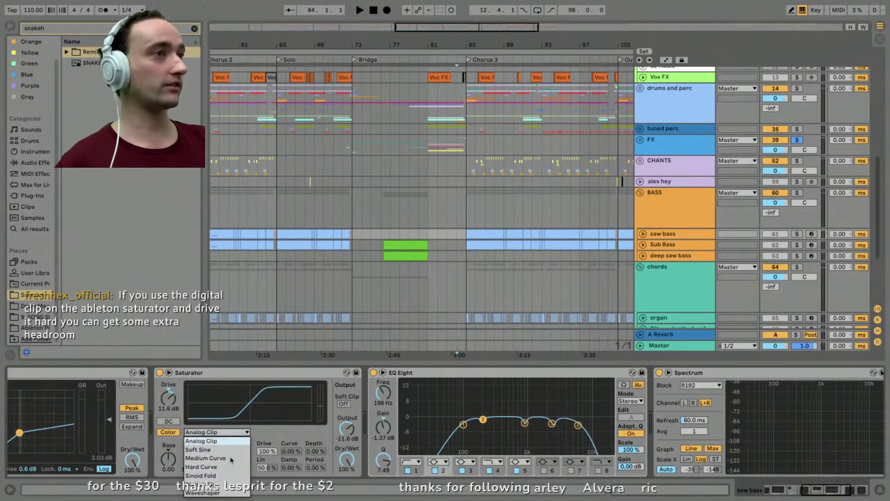
left_click(202, 440)
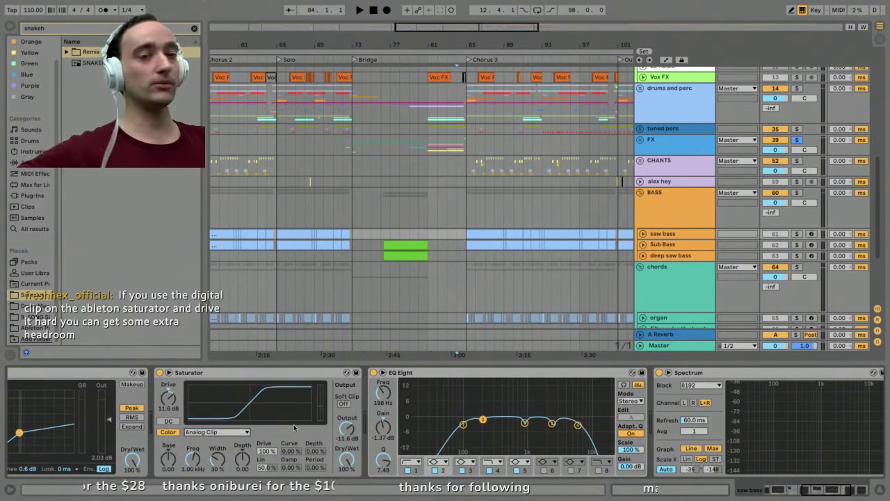
Collapse the saw bass track's Saturator and EQ Eight to show its Spectrum and last Compressor.
double_click(269, 373)
double_click(270, 373)
left_click(276, 376)
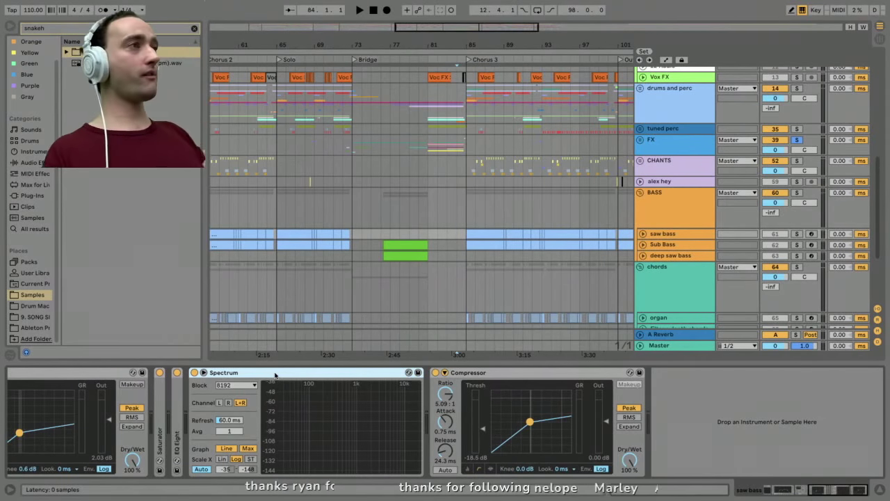
Clear the browser search and look through the devices on the FX, CHANTS, alex hey and BASS tracks.
left_click(194, 28)
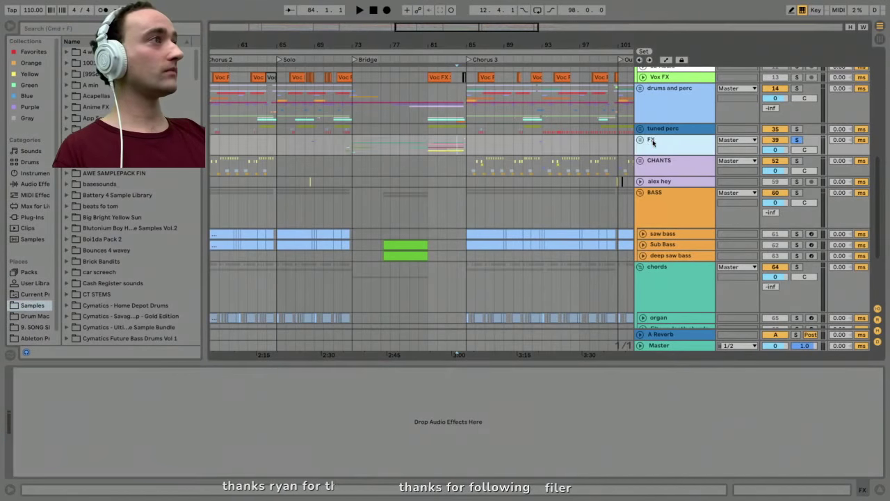
left_click(652, 144)
left_click(663, 167)
left_click(666, 182)
left_click(668, 195)
left_click(664, 181)
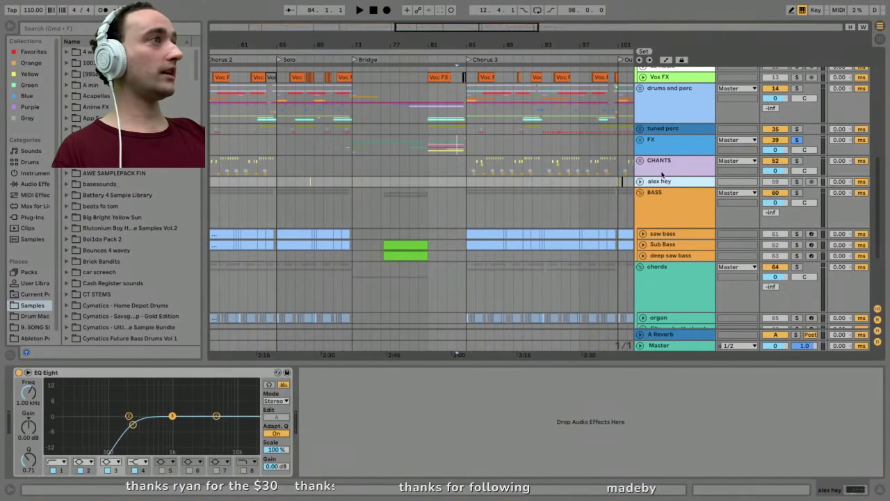
Unfold the CHANTS group and place the insert marker at the start of Chorus 3.
left_click(652, 168)
left_click(640, 161)
left_click_drag(467, 50, 466, 46)
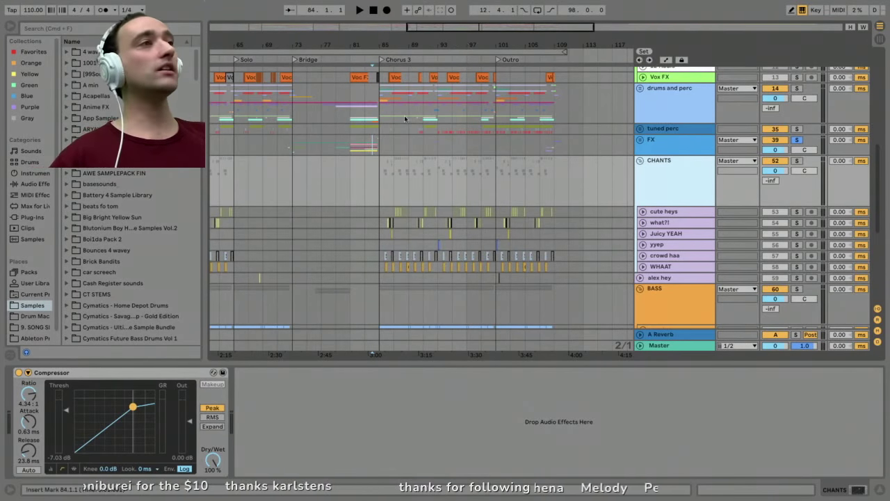
left_click(380, 172)
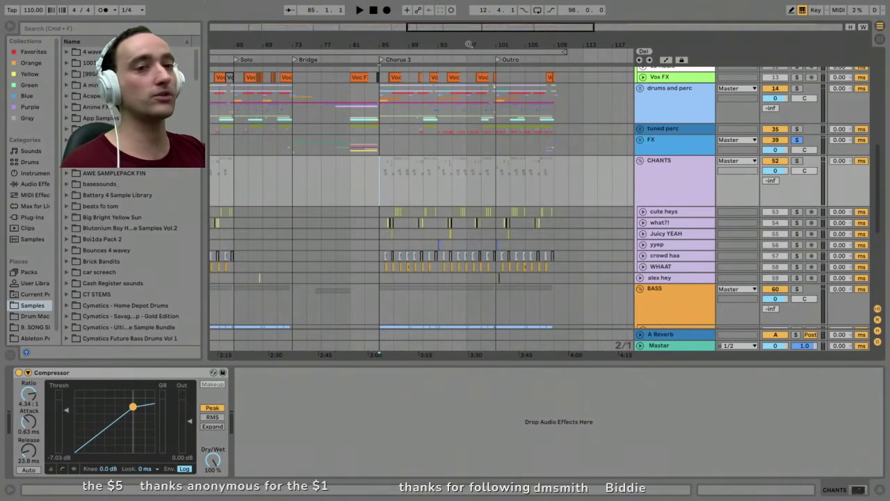
Fold the CHANTS group together with the other open track groups.
mouse_move(470, 44)
left_mouse_down()
mouse_move(470, 31)
mouse_move(470, 44)
left_mouse_up()
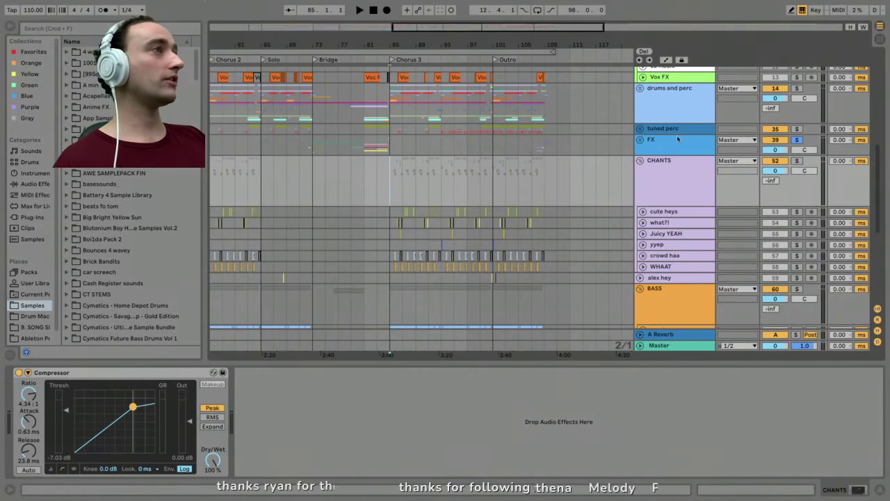
left_click(676, 170)
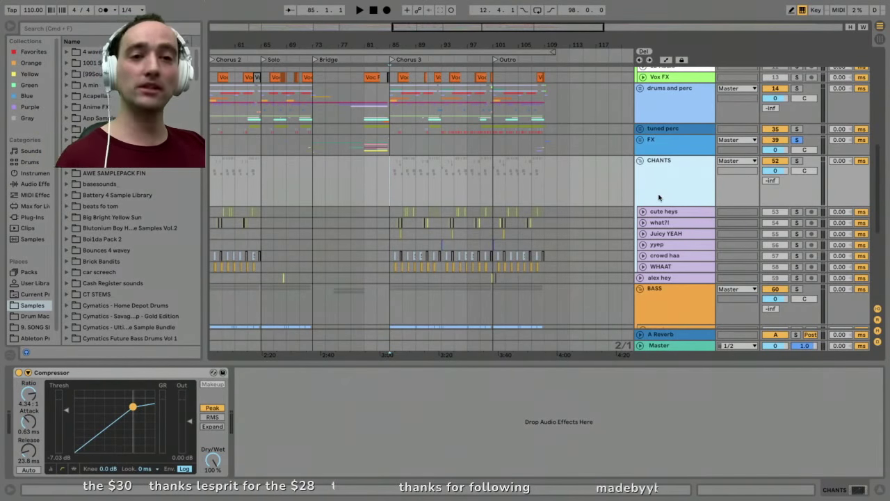
left_click(643, 161)
left_click(642, 160)
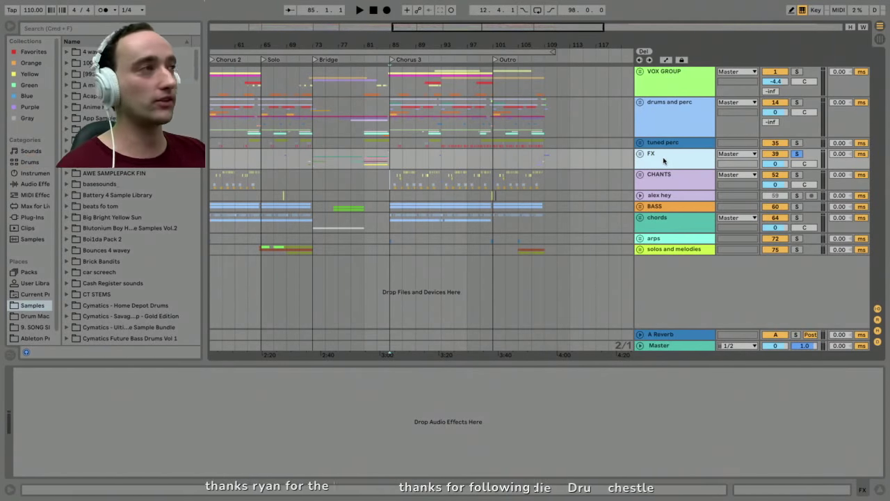
left_click(656, 177)
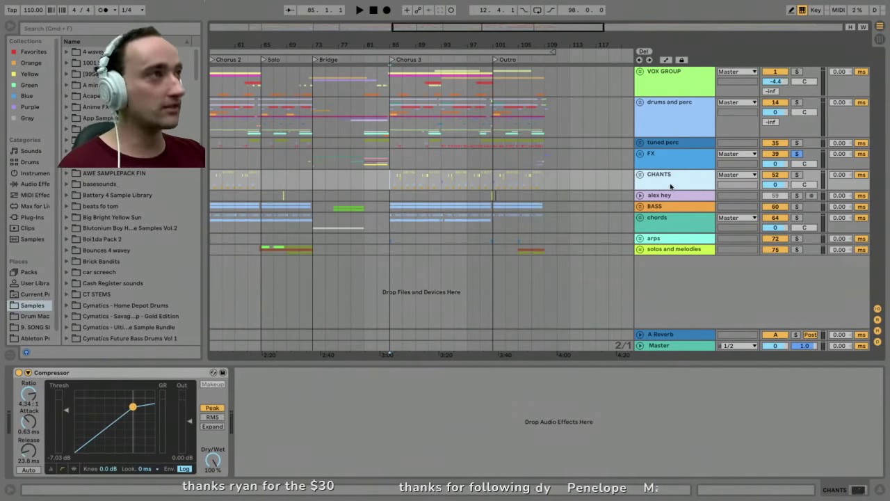
left_click(653, 164)
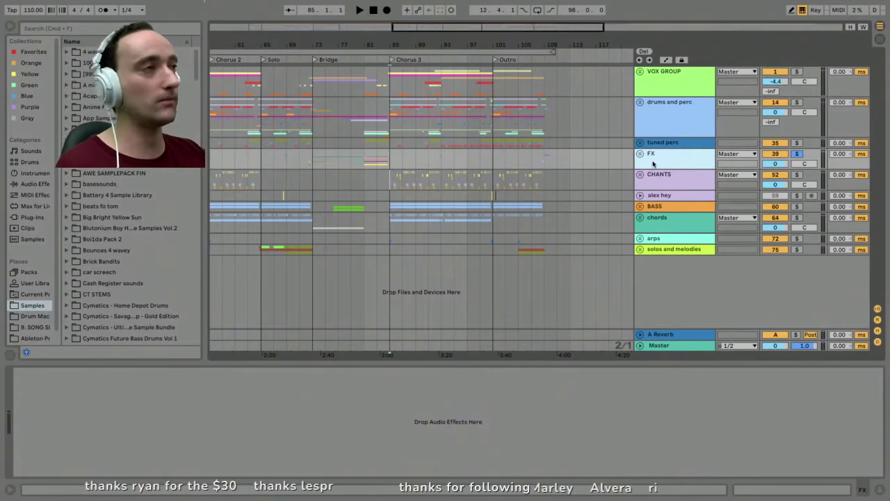
left_click(659, 176)
left_click(665, 160)
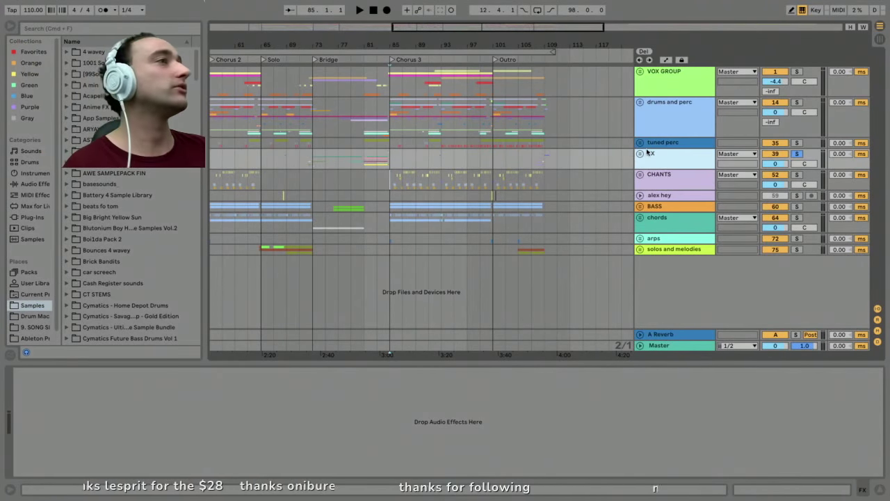
left_click(649, 144)
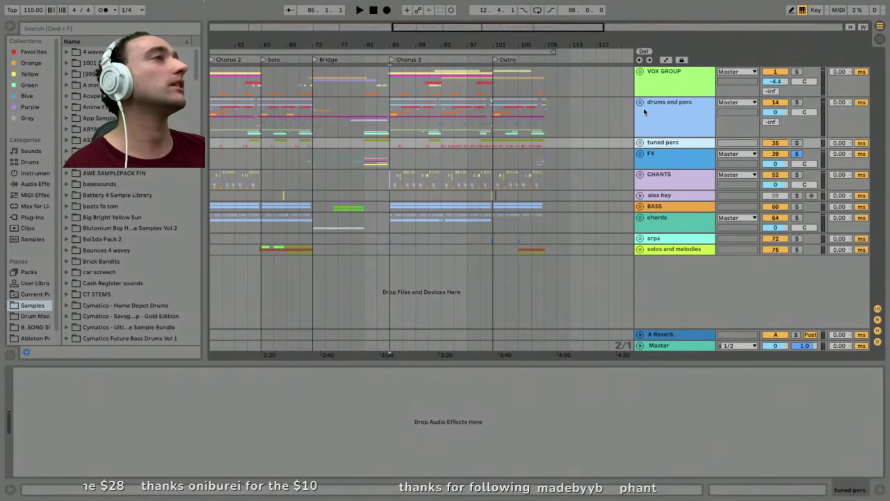
left_click_drag(409, 45, 330, 43)
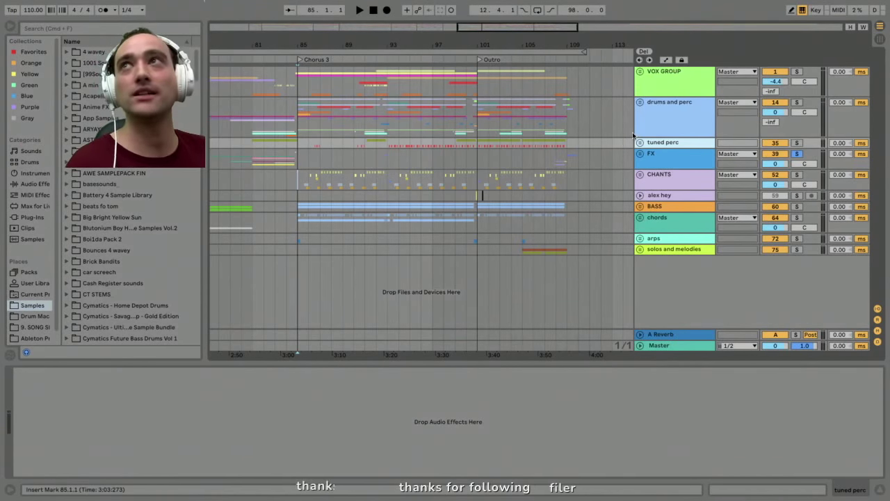
left_click_drag(412, 39, 412, 7)
left_click_drag(248, 43, 254, 66)
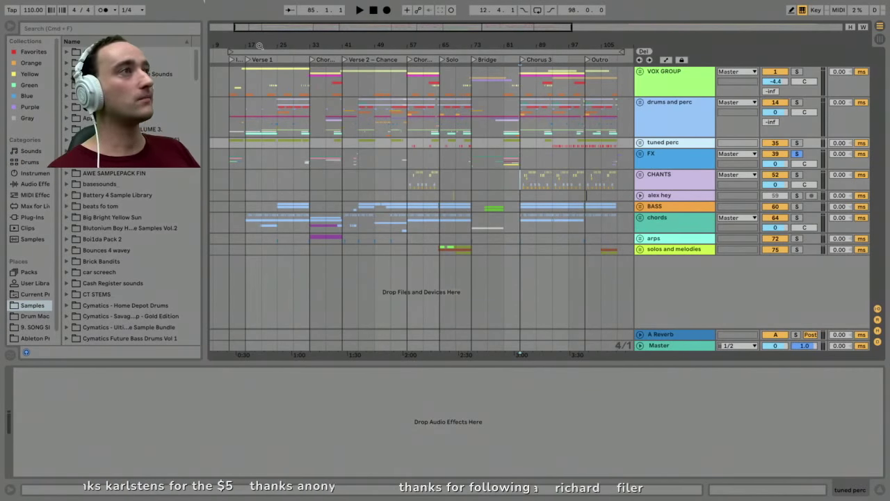
left_click(681, 135)
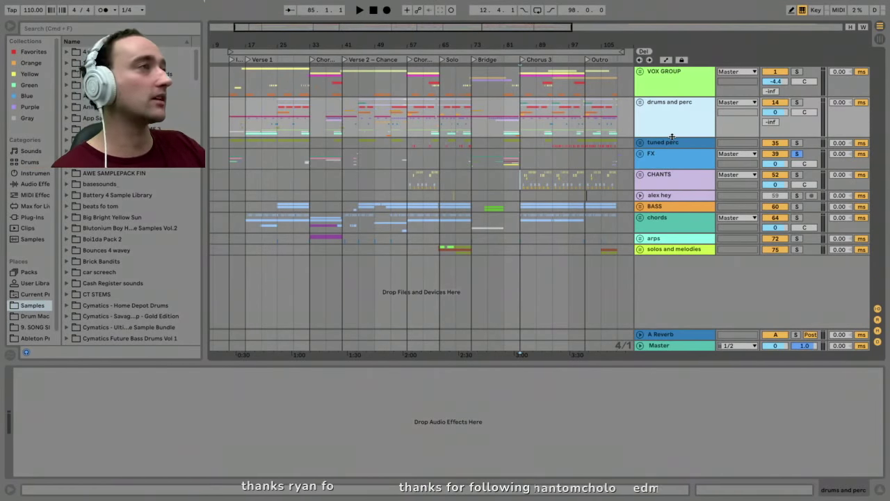
left_click(654, 157)
left_click(421, 44)
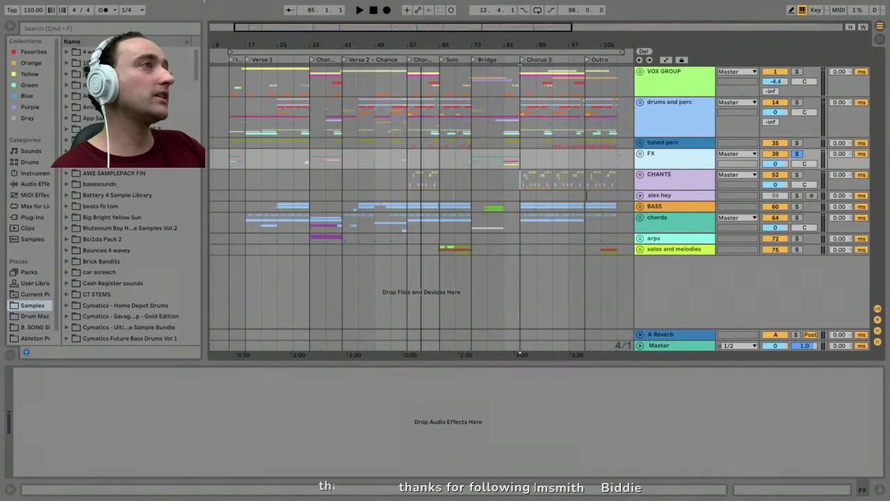
left_click_drag(422, 45, 422, 49)
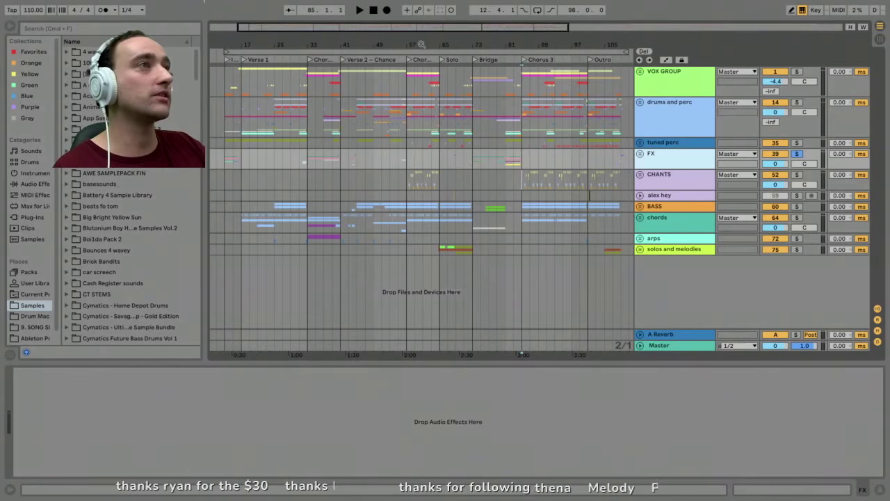
left_click_drag(422, 45, 416, 50)
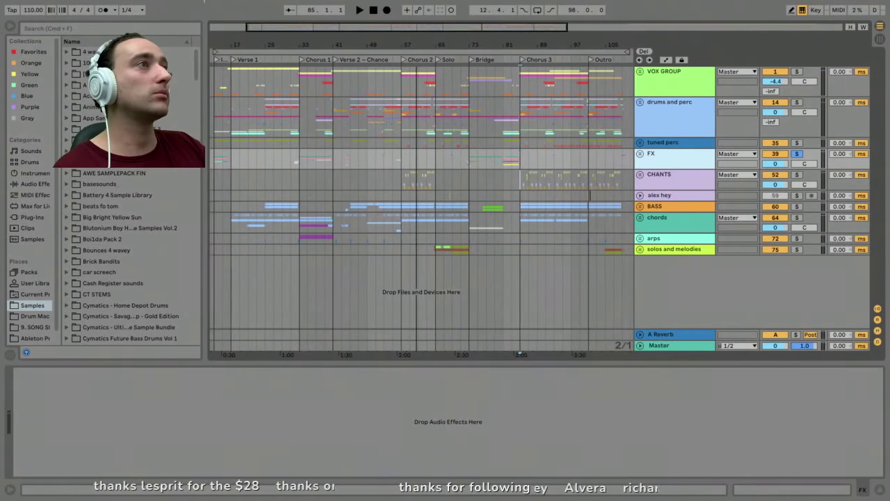
left_click_drag(222, 45, 223, 97)
mouse_move(219, 43)
left_mouse_down()
mouse_move(219, 6)
mouse_move(213, 46)
left_mouse_up()
left_click_drag(289, 49, 295, 51)
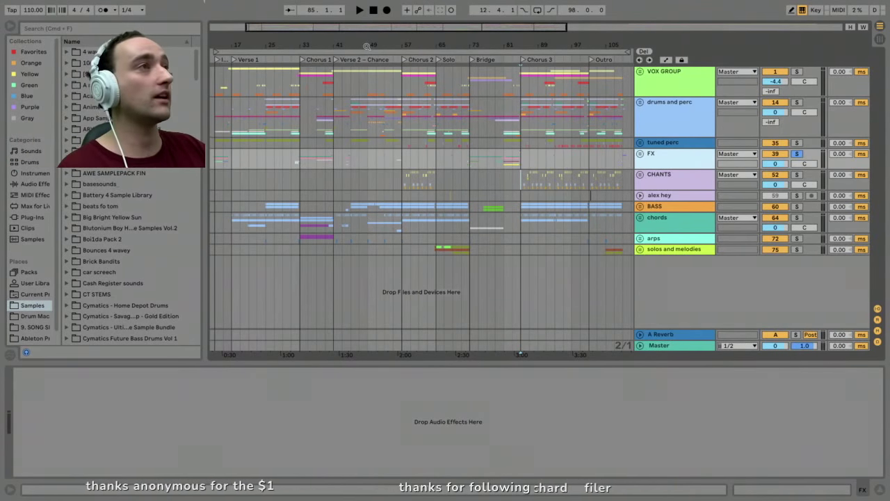
mouse_move(367, 46)
left_mouse_down()
mouse_move(367, 56)
mouse_move(357, 37)
mouse_move(367, 46)
left_mouse_up()
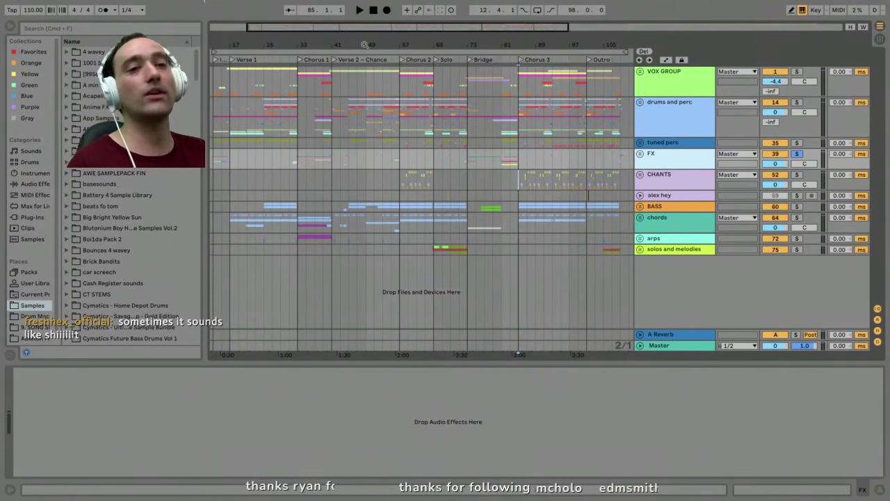
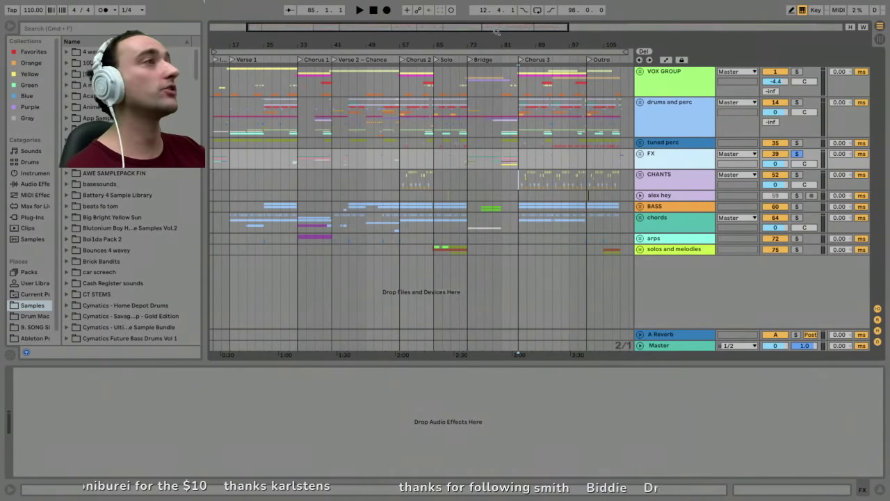
Unfold the tuned perc and drums and perc groups to view their tracks, and fold both groups again.
left_click(666, 124)
left_click(659, 144)
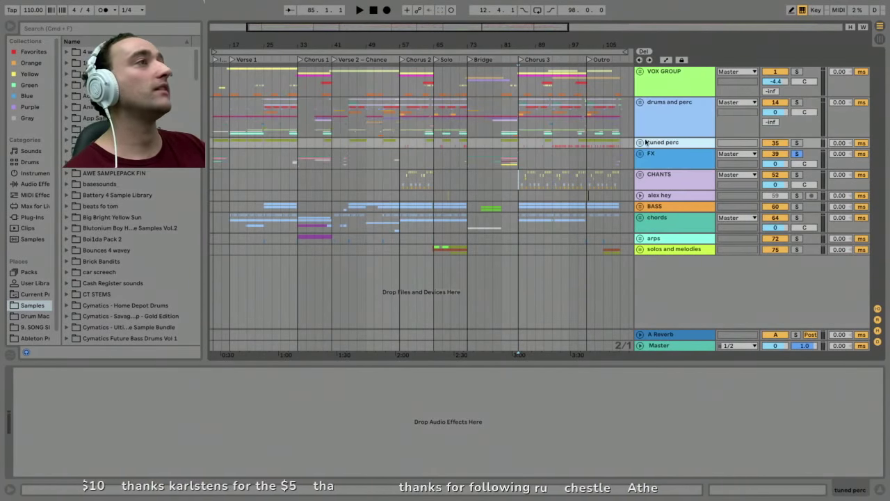
left_click(641, 142)
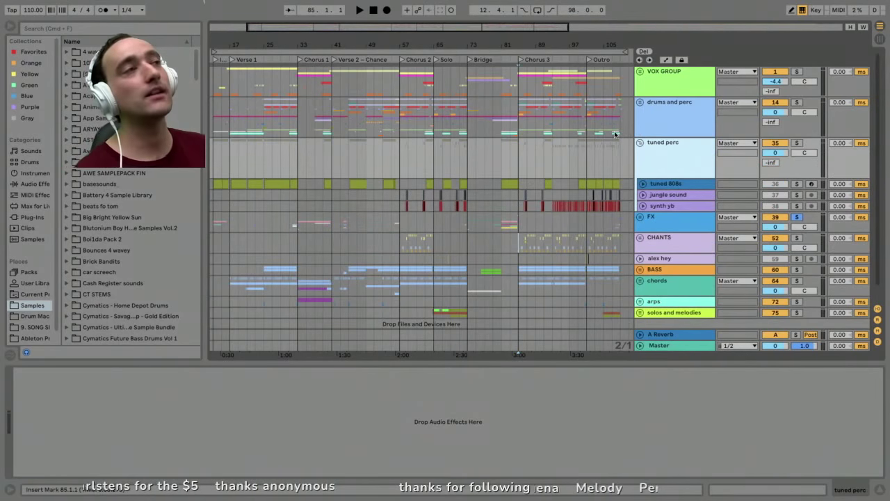
left_click(658, 116)
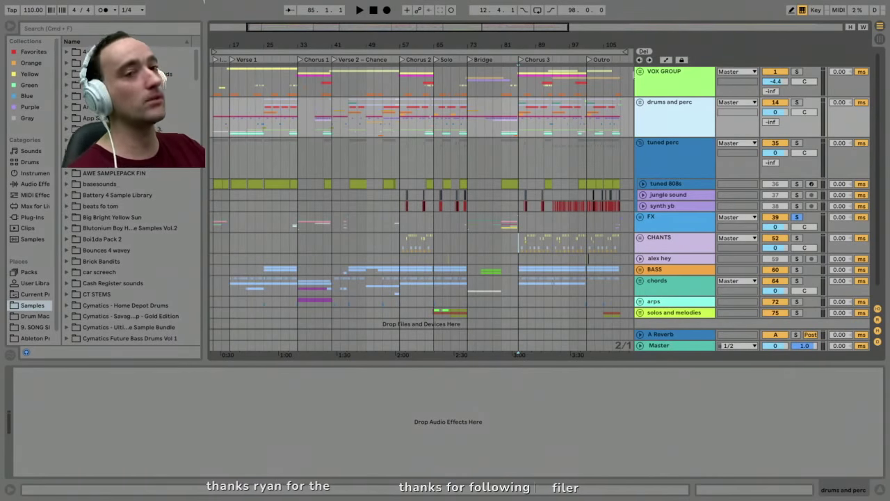
left_click(681, 143)
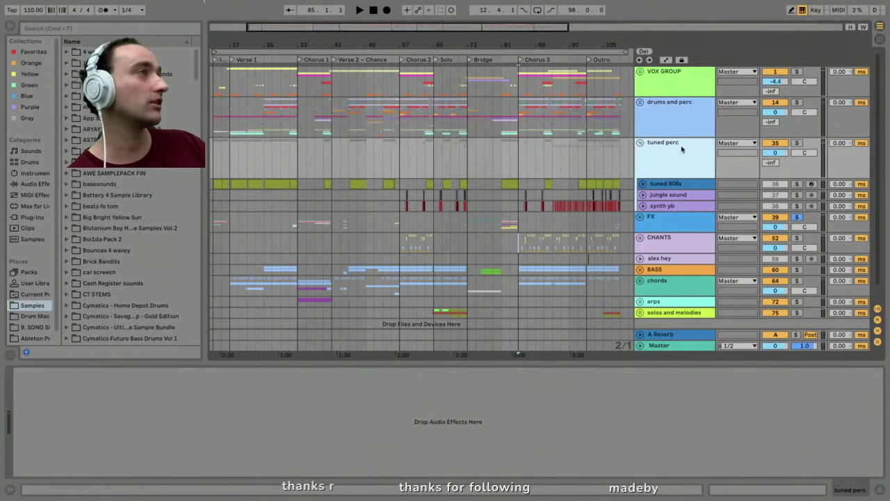
left_click(678, 120)
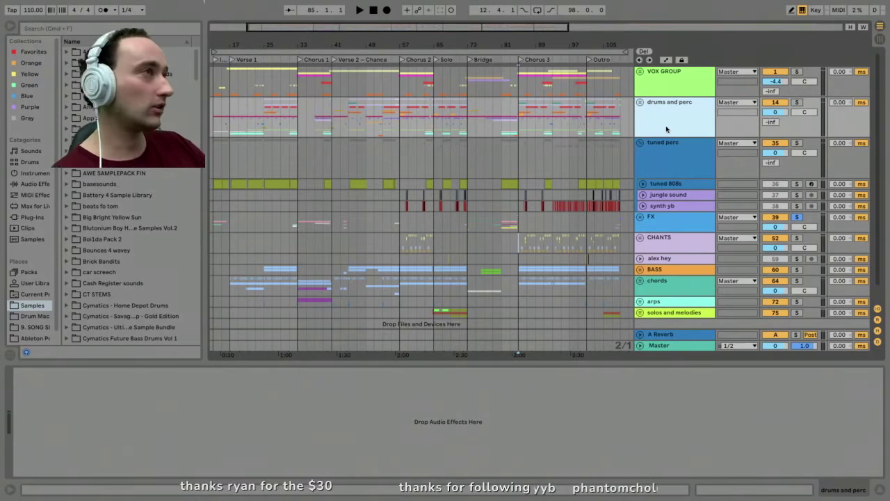
left_click(641, 103)
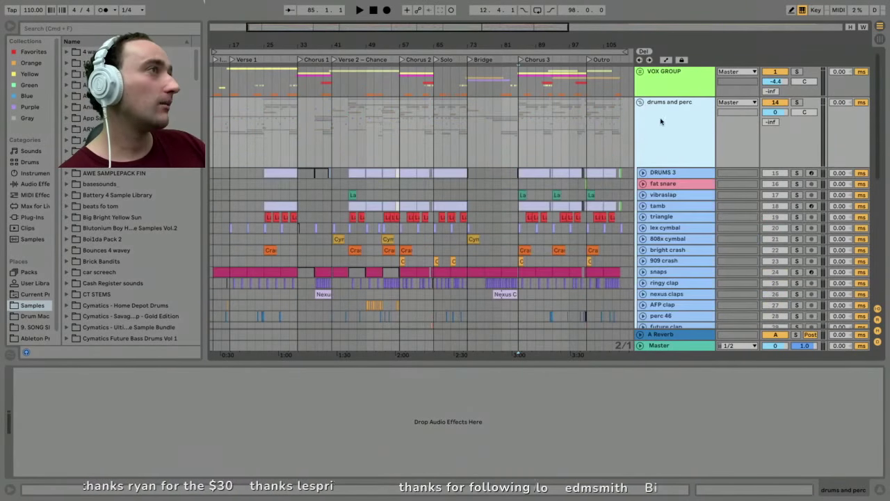
left_click(641, 102)
left_click(644, 143)
left_click(640, 143)
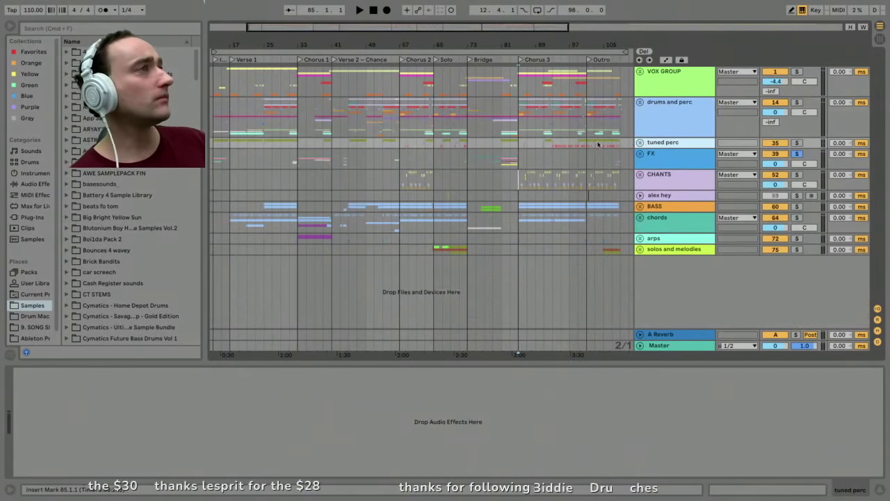
Unfold the CHANTS group and set the playback position to the start of Chorus 3.
left_click(656, 160)
left_click(657, 176)
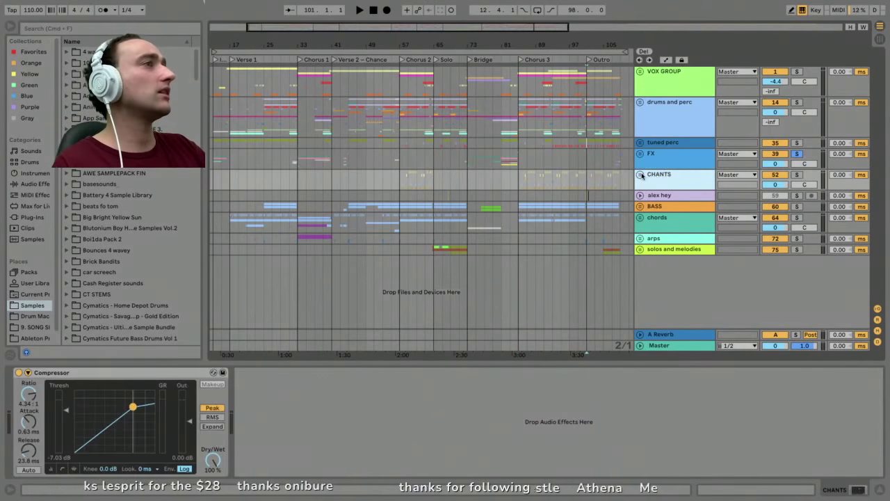
left_click(640, 175)
left_click(520, 185)
left_click_drag(551, 44, 488, 30)
left_click(677, 179)
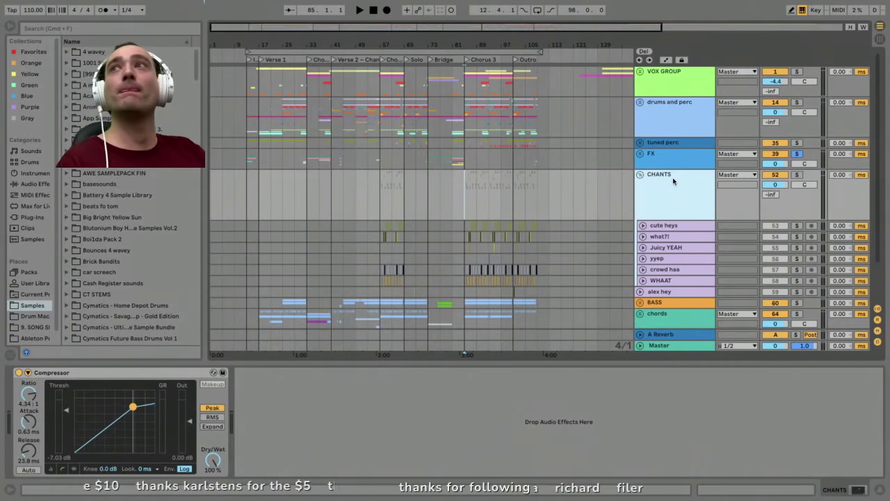
Solo the CHANTS group in place of FX and play the first bars of Chorus 3.
left_click(798, 174)
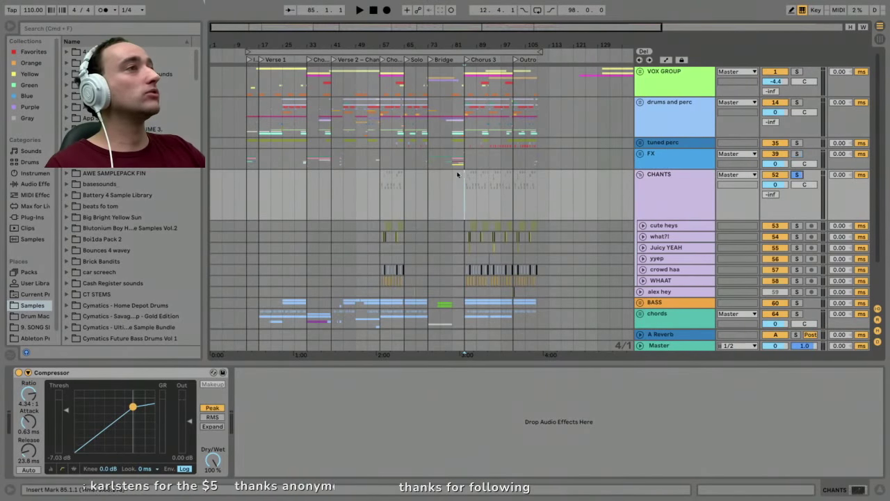
scroll(457, 174, "down", 2)
key("space")
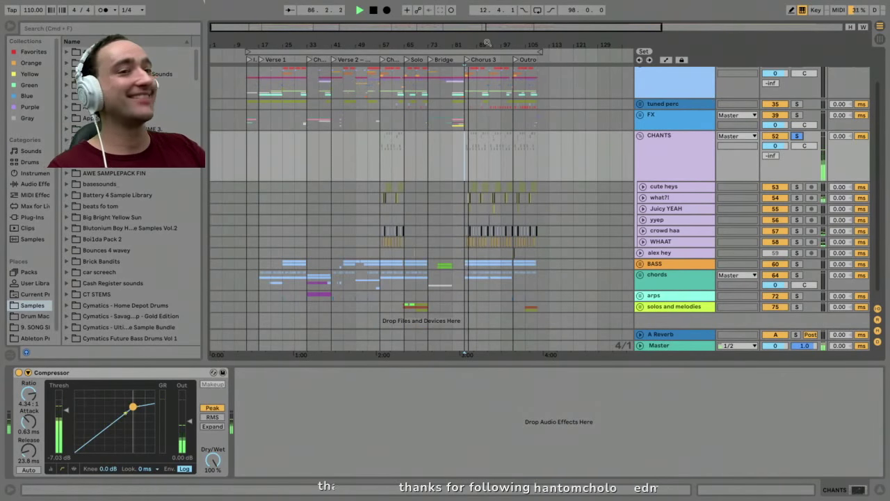
left_click_drag(487, 42, 345, 112)
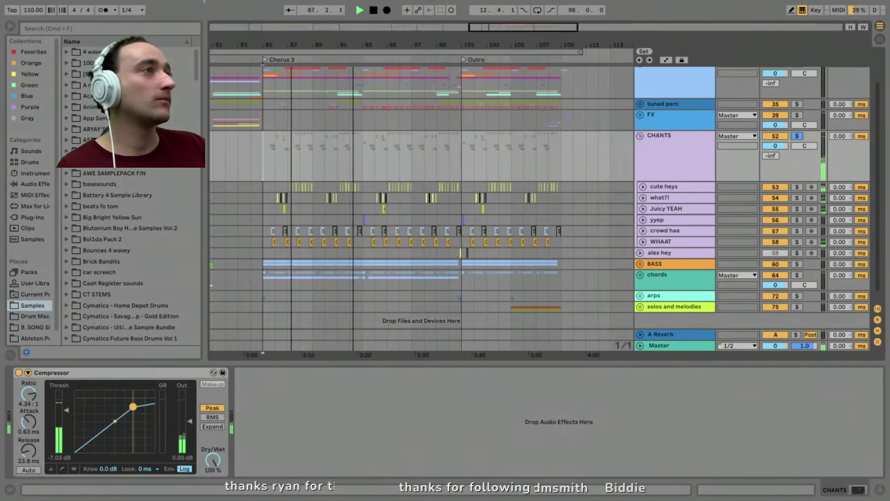
left_click_drag(347, 49, 347, 54)
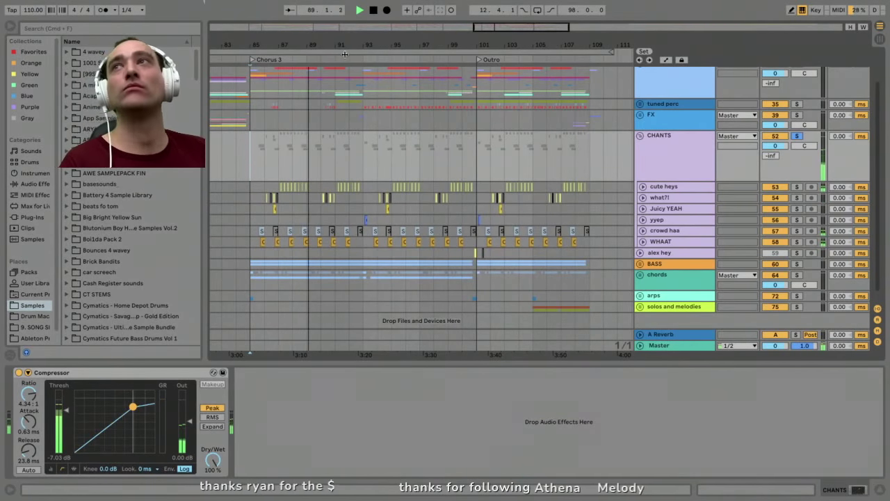
key("space")
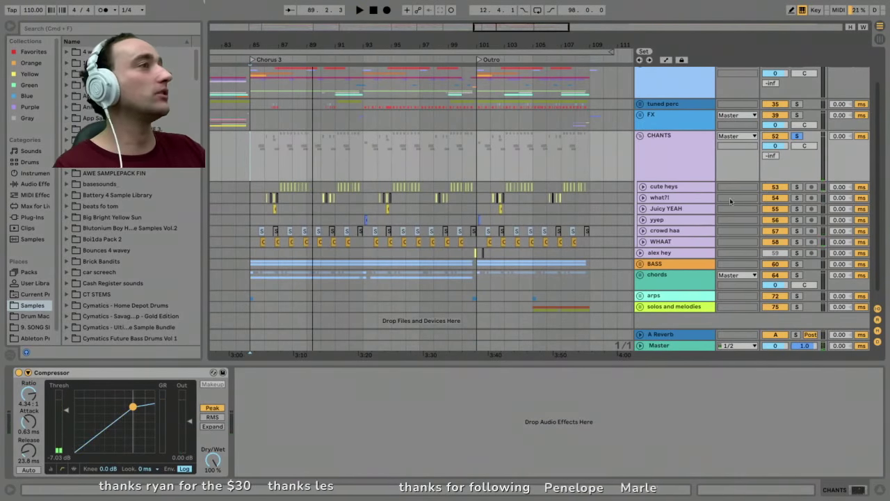
Look through the devices on the individual chant tracks from cute heys down to alex hey.
left_click(711, 187)
key("Down")
key("Down")
key("Down")
key("Down")
key("Down")
key("Down")
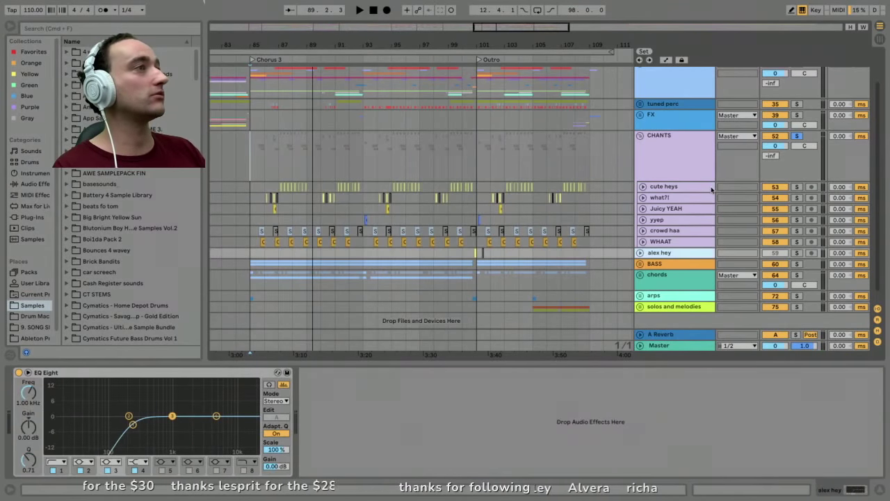
key("Up")
key("Up")
key("Up")
key("Up")
key("Down")
key("Down")
key("Down")
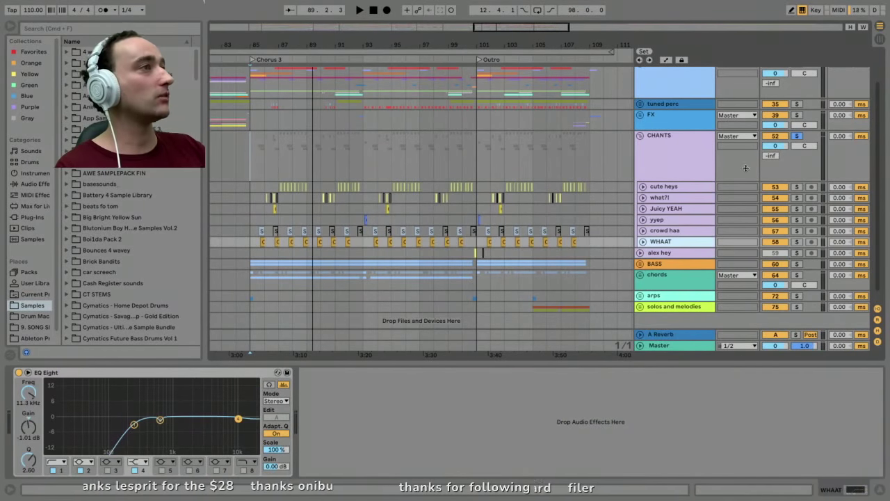
Expand the cute heys and what?! tracks to show their clip waveforms around bar 87.
left_click(643, 186)
double_click(657, 237)
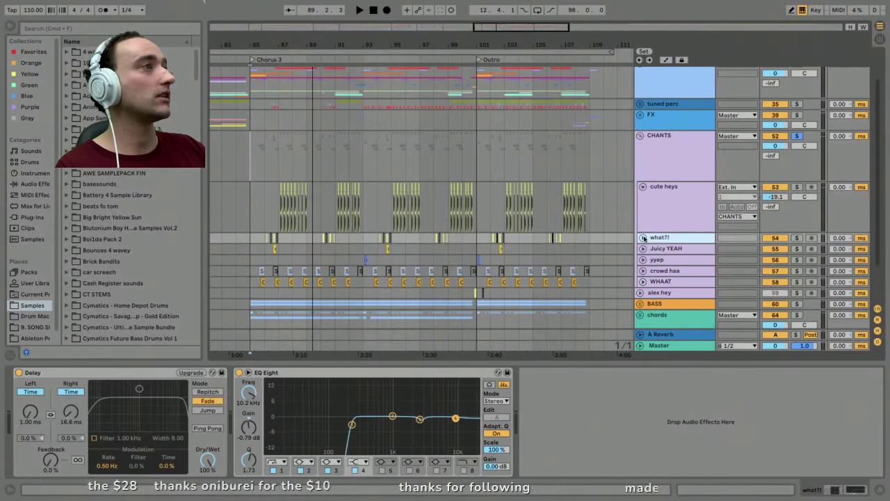
left_click_drag(285, 39, 300, 175)
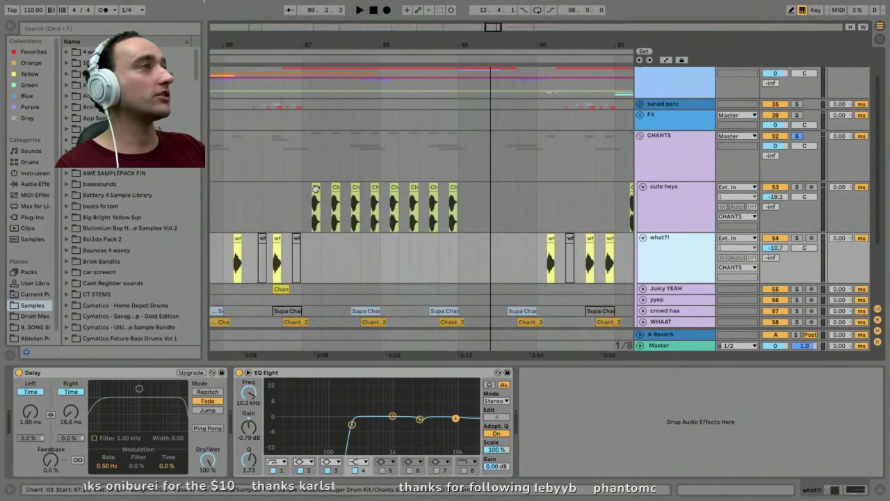
Solo the cute heys track and play it from its first clip in Chorus 3.
left_click(315, 187)
left_click(643, 187)
left_click(798, 187)
key("space")
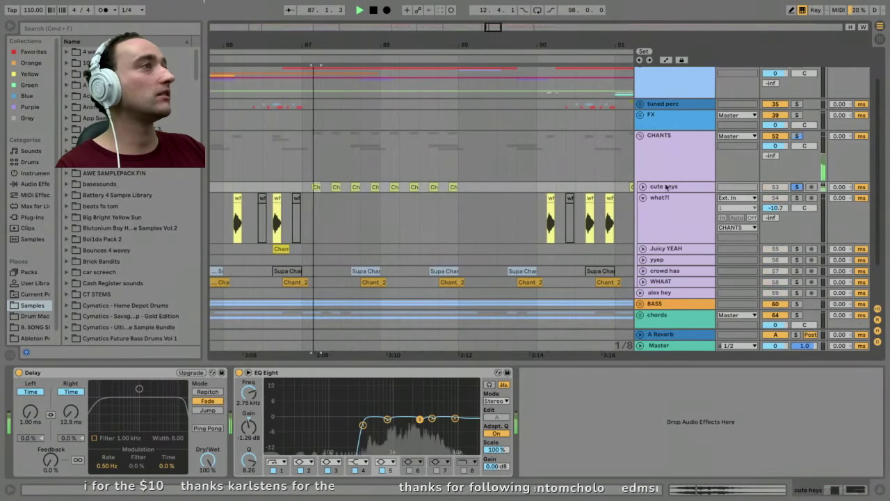
Open the first cute heys clip, audition it at 0 st transposition, and restore the transposition to 6 st.
left_click(643, 186)
left_click(322, 187)
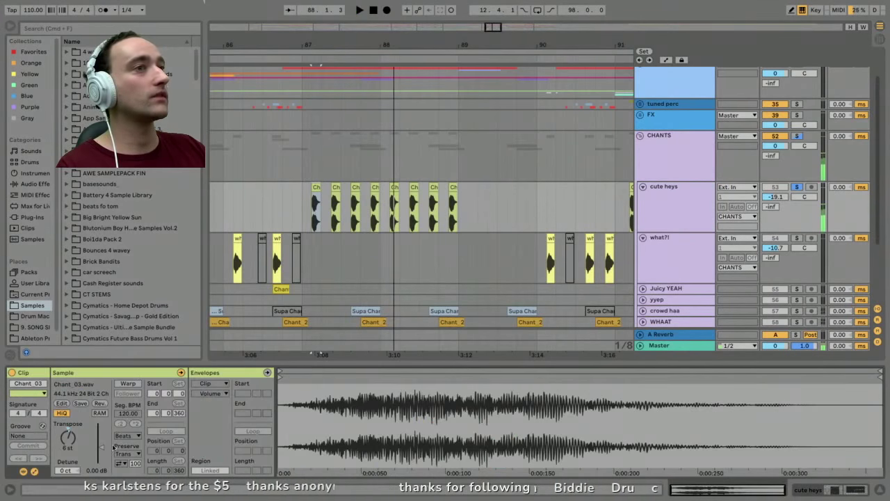
key("space")
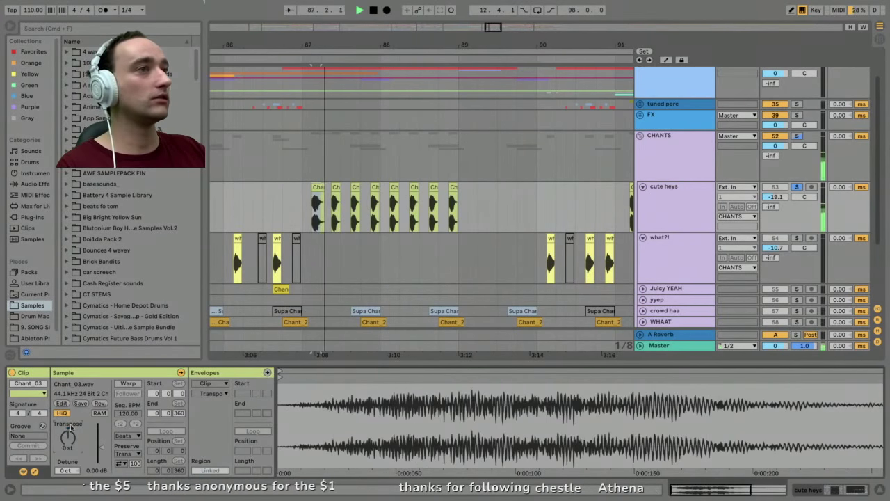
key("space")
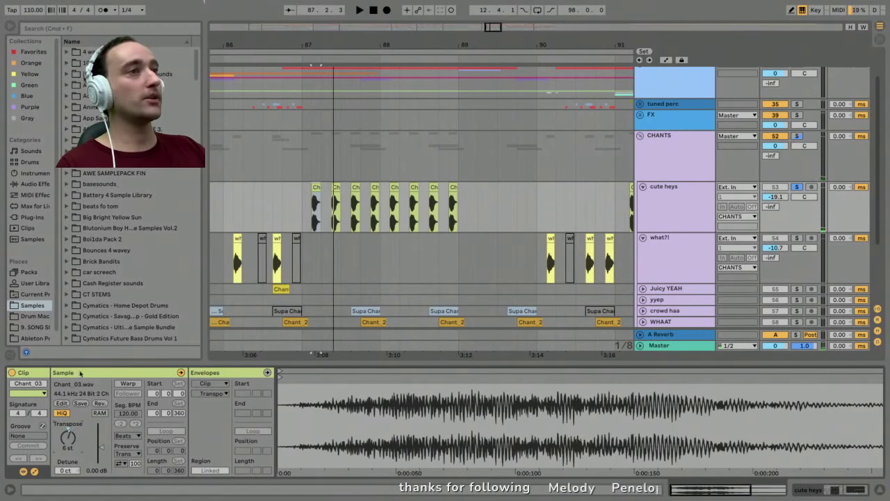
Play the cute heys track from bar 87 and show its Delay and EQ Eight devices.
left_click(300, 190)
key("space")
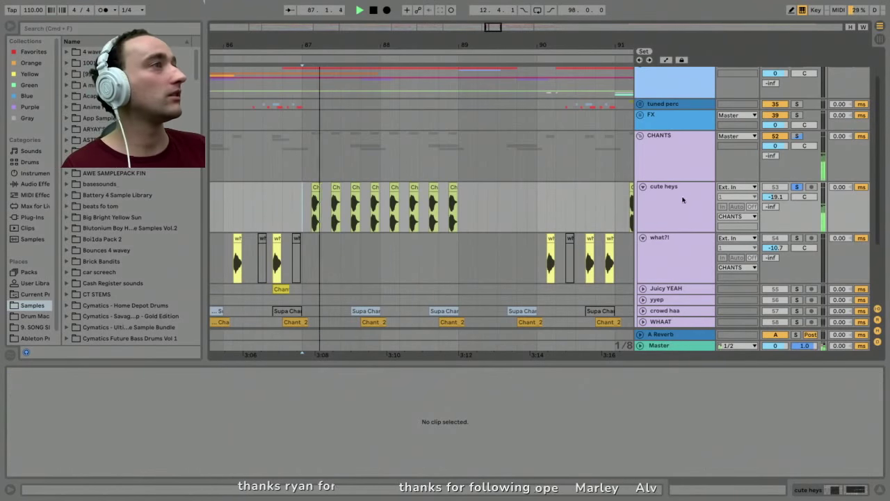
double_click(660, 200)
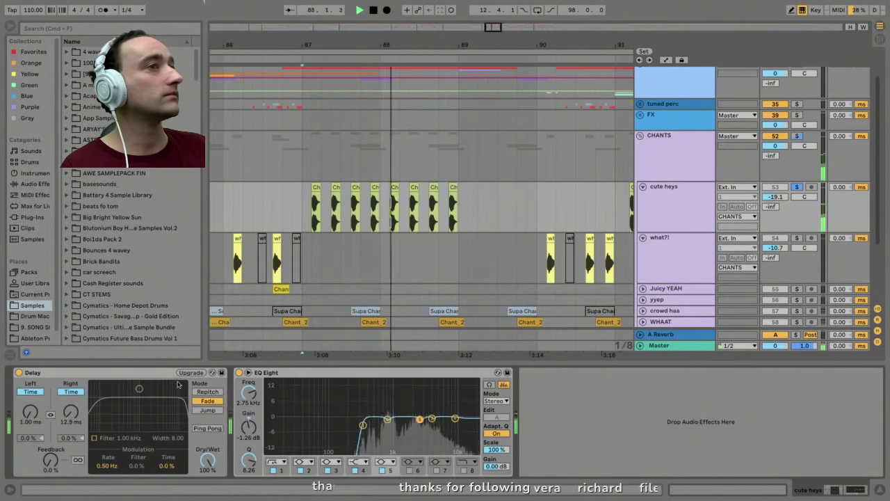
Compare the cute heys sound with its Delay device turned off and back on.
left_click(36, 374)
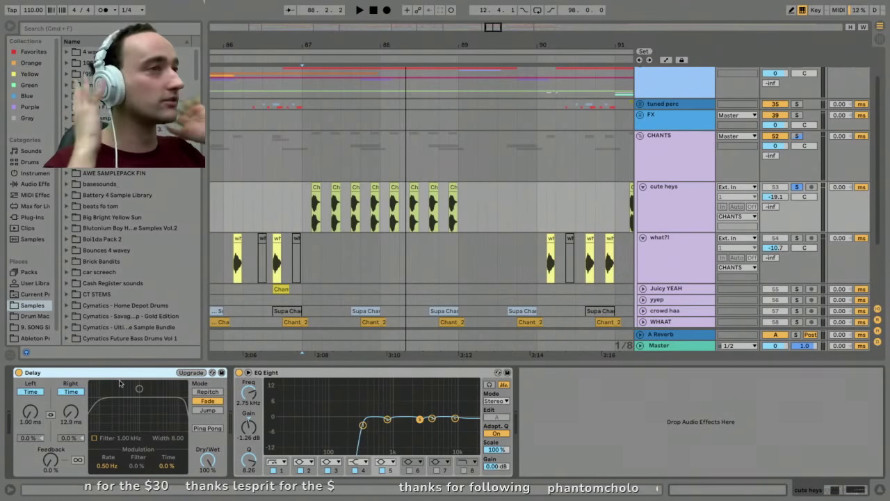
left_click(19, 373)
key("space")
left_click(18, 373)
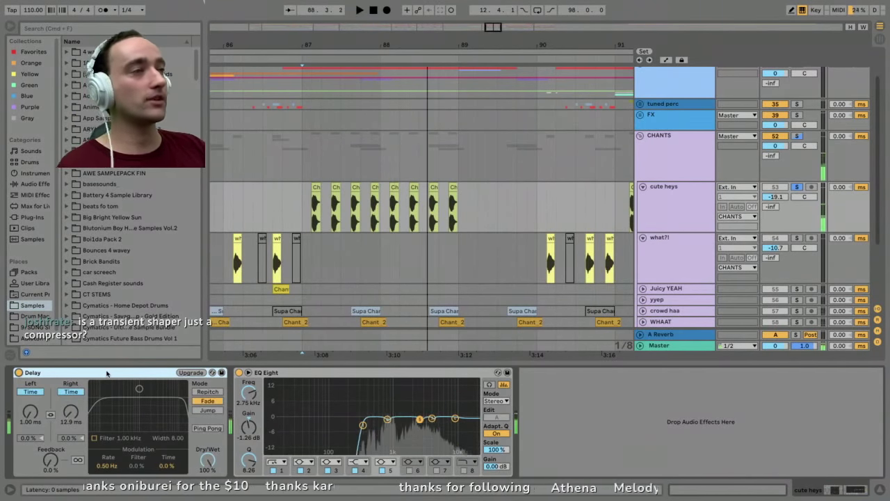
key("space")
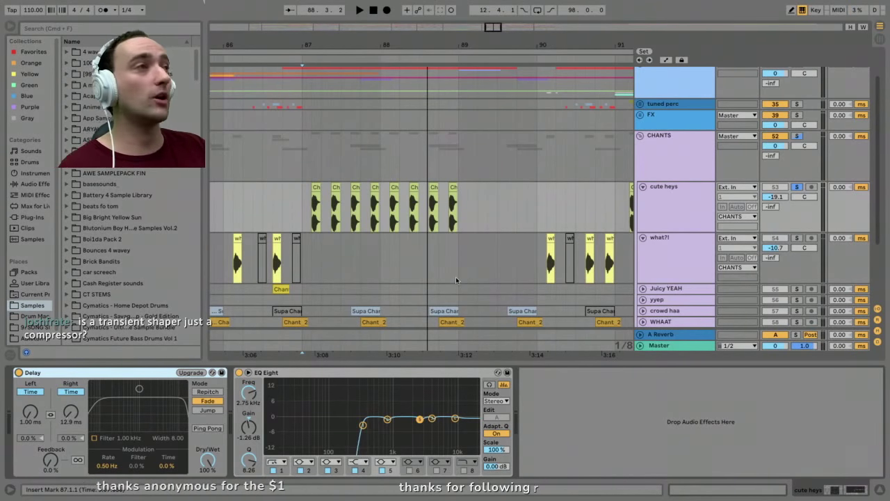
Collapse the expanded cute heys and what?! tracks in the CHANTS group.
left_click(373, 45)
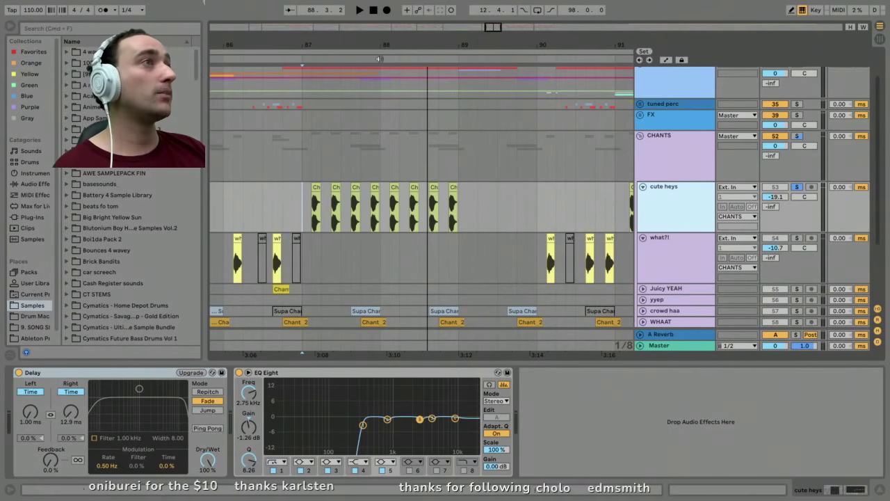
left_click_drag(380, 44, 383, 11)
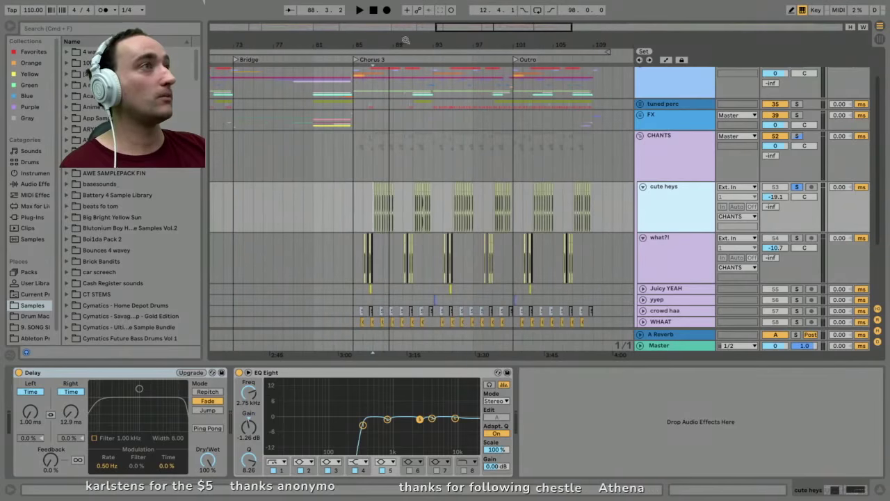
left_click_drag(407, 40, 332, 43)
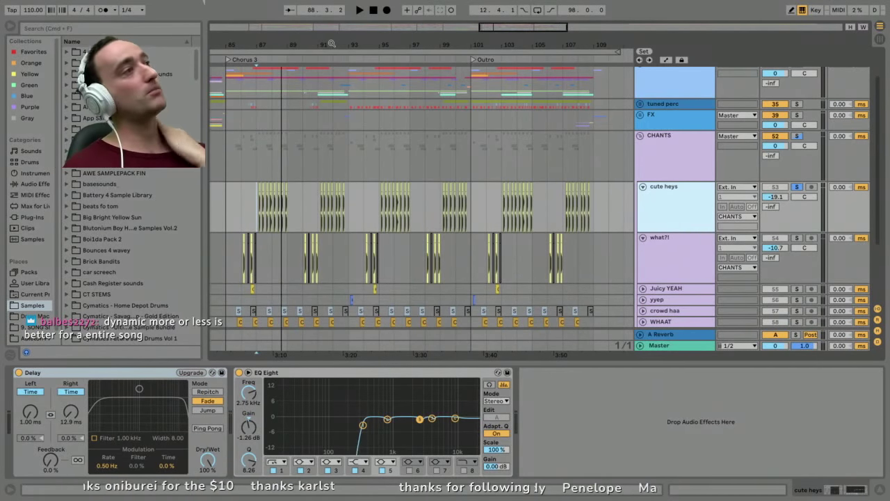
left_click(645, 243)
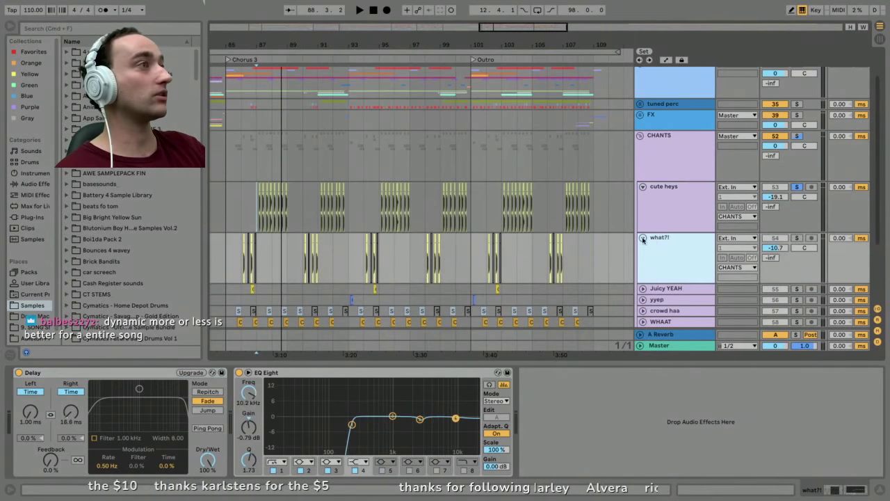
left_click(642, 240, "alt")
Solo the what?! track and play its third clip in bar 86 of Chorus 3.
left_click(563, 196)
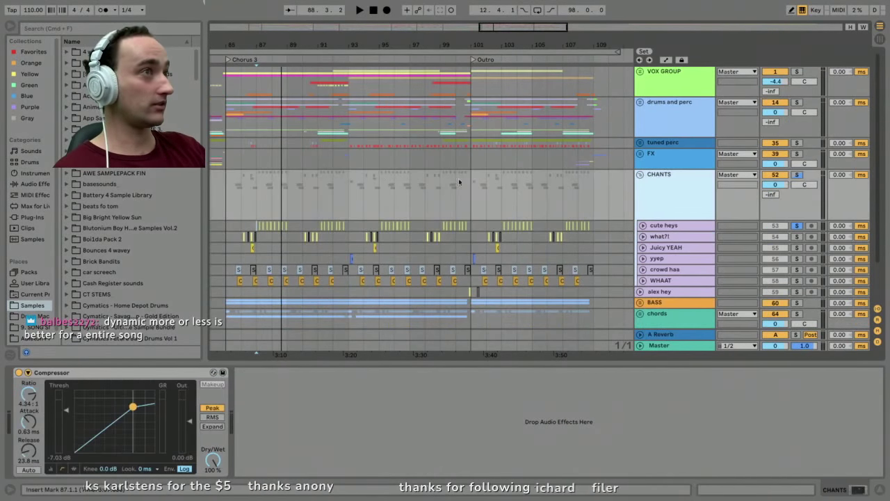
left_click(246, 183)
left_click_drag(243, 42, 243, 114)
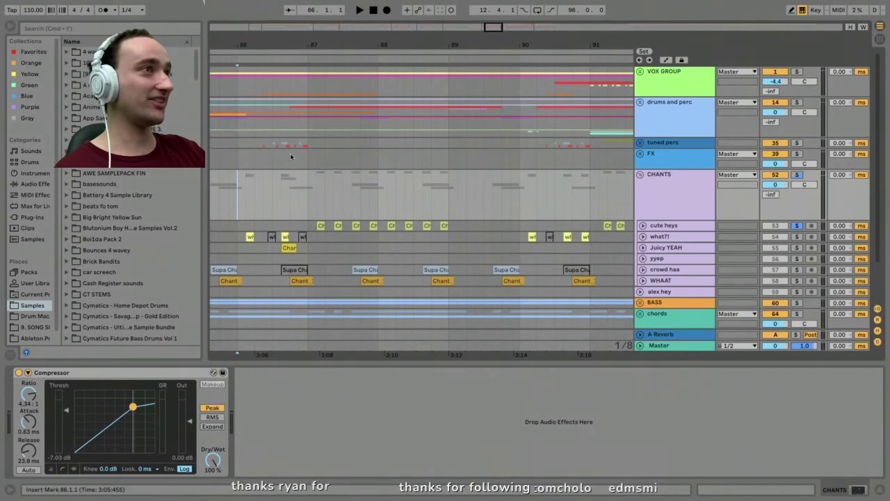
left_click(304, 181)
left_click(285, 234)
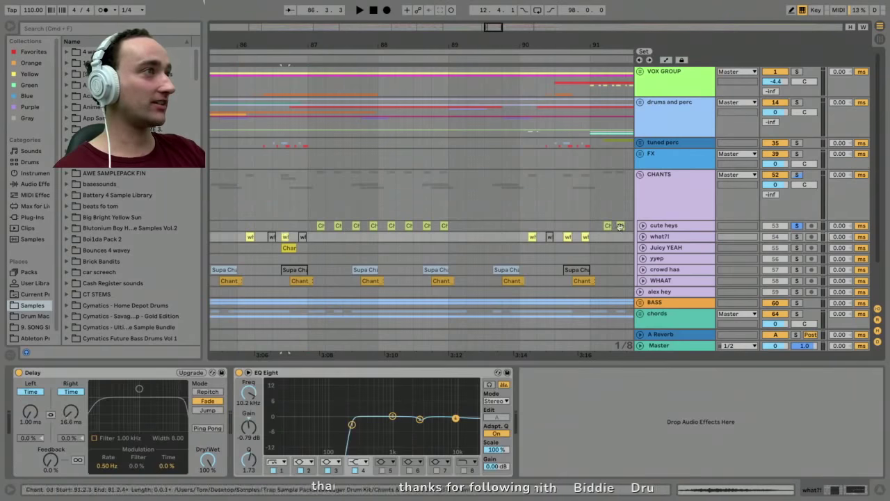
left_click(798, 238)
key("space")
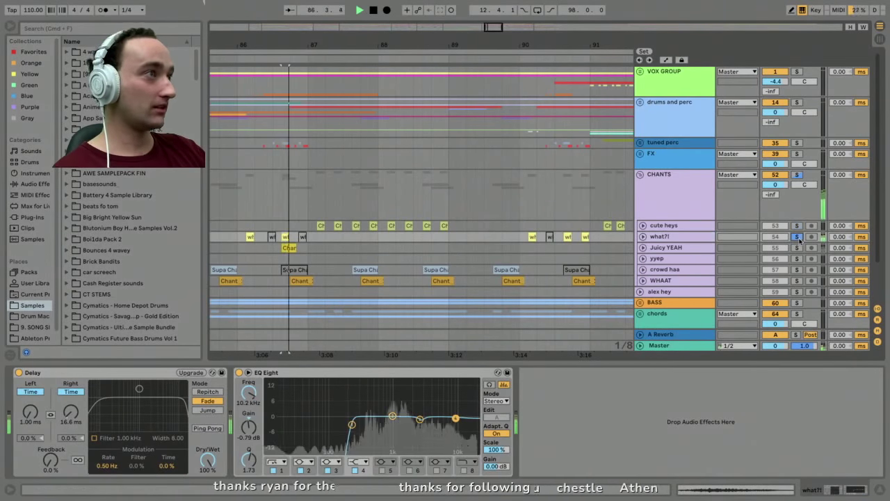
key("space")
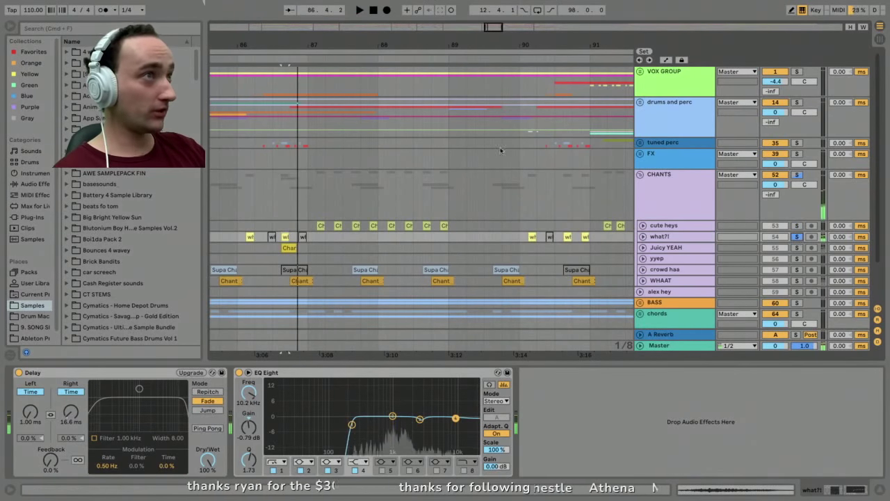
Show the sample properties of the what?! clip in bar 86 and audition it again.
double_click(289, 245)
key("space")
key("space")
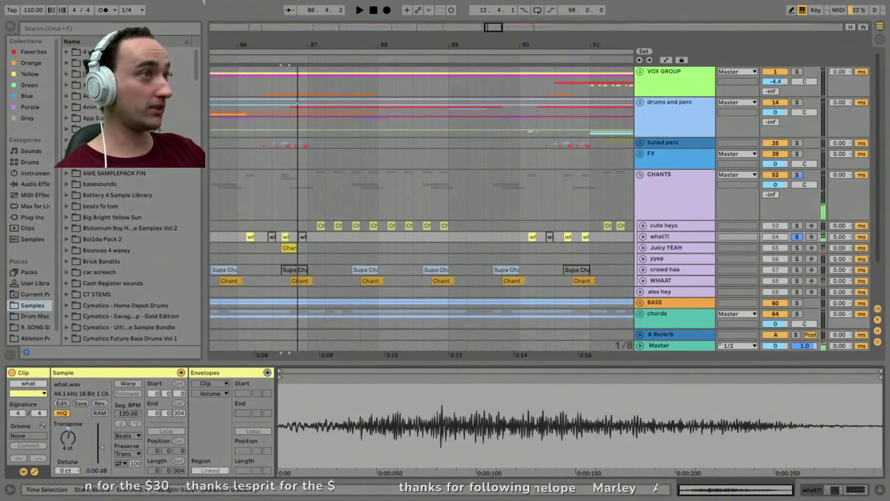
key("space")
key("space")
Solo the Juicy YEAH track and play its Chant_17 clip in bar 94.
left_click(798, 247)
key("space")
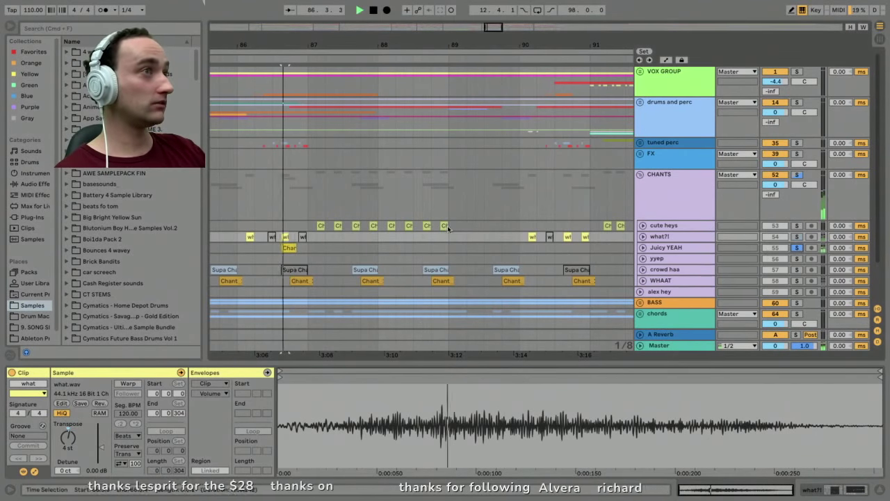
left_click_drag(340, 34, 340, 21)
left_click(544, 246)
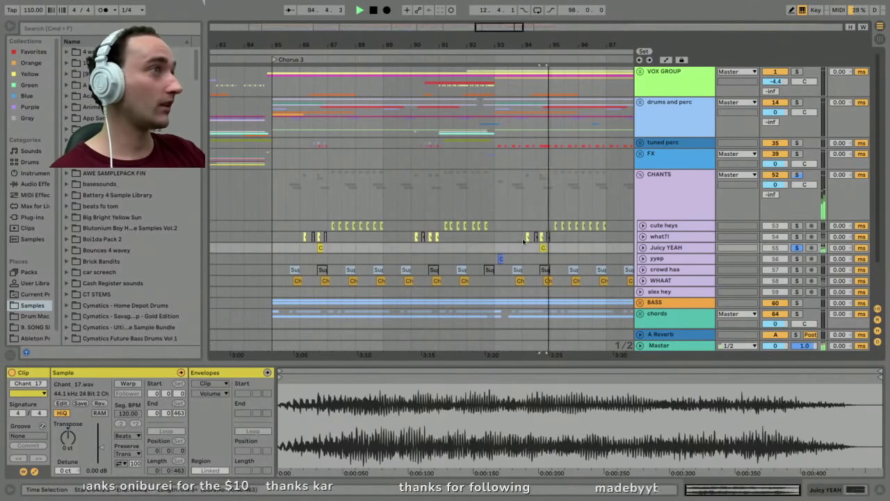
key("space")
Solo the yyep track and play its Chant_19 clip at bar 93.
left_click(500, 258)
left_click(798, 258)
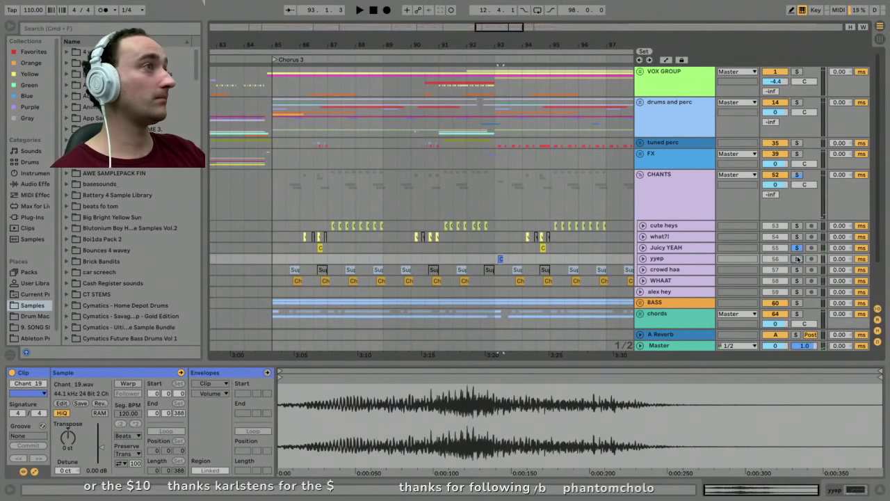
key("space")
Solo the crowd haa track and play its Supa Chant2 clip in bar 91.
left_click(458, 269)
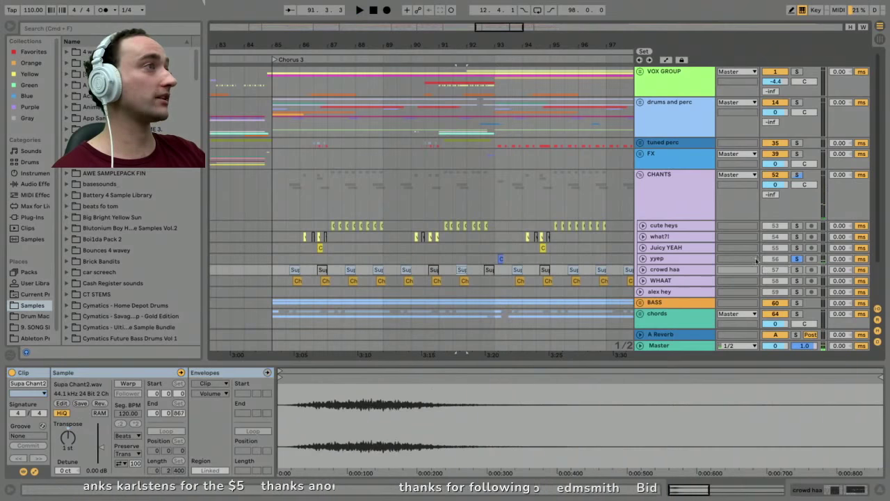
left_click_drag(582, 46, 509, 37)
key("plus")
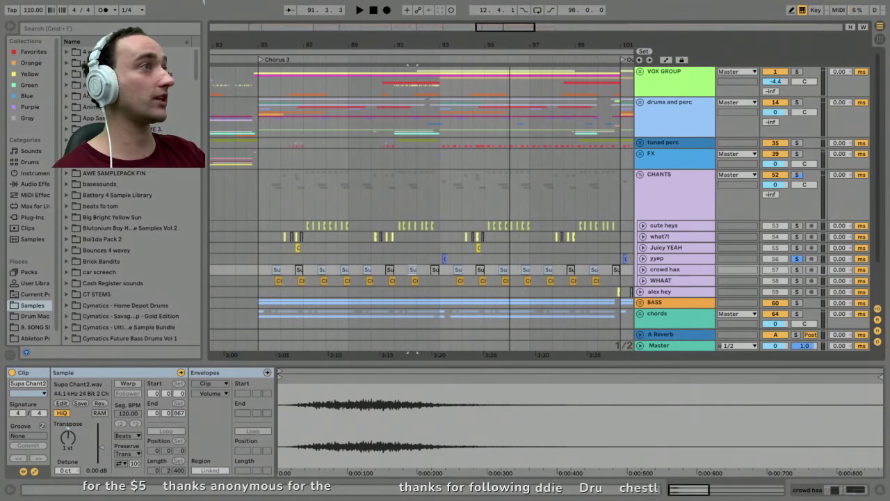
key("space")
left_click(798, 270)
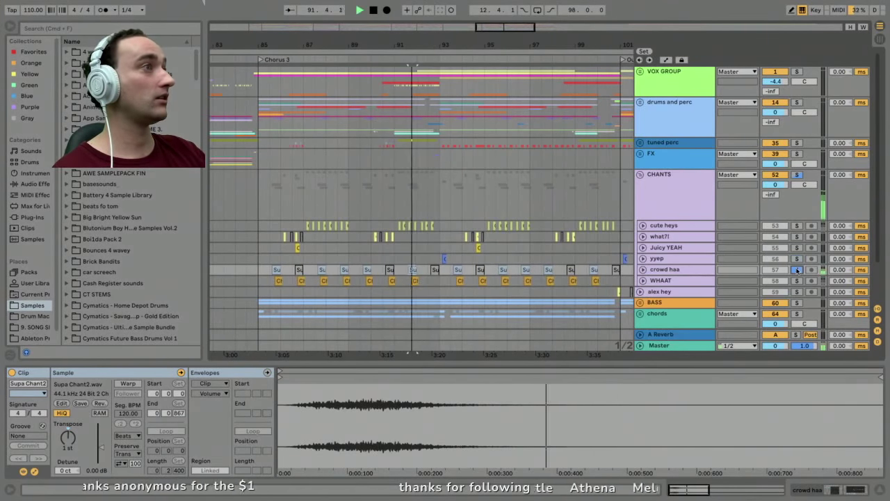
Solo the WHAAT track and play its chant clips around bar 92 in Chorus 3.
left_click(663, 186)
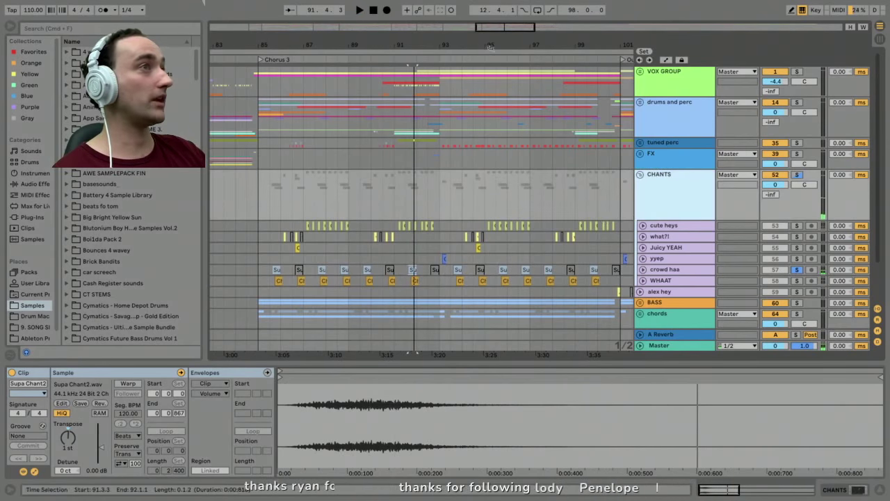
key("minus")
key("minus")
key("minus")
key("plus")
key("plus")
key("plus")
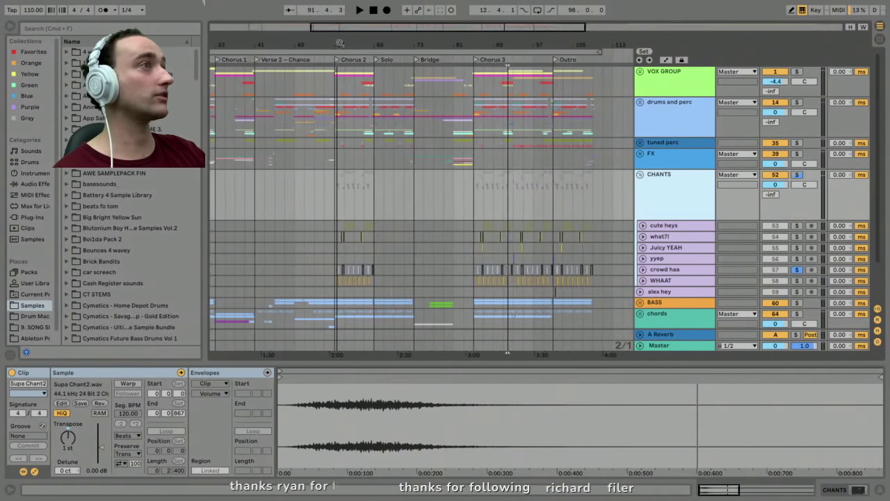
left_click(797, 280)
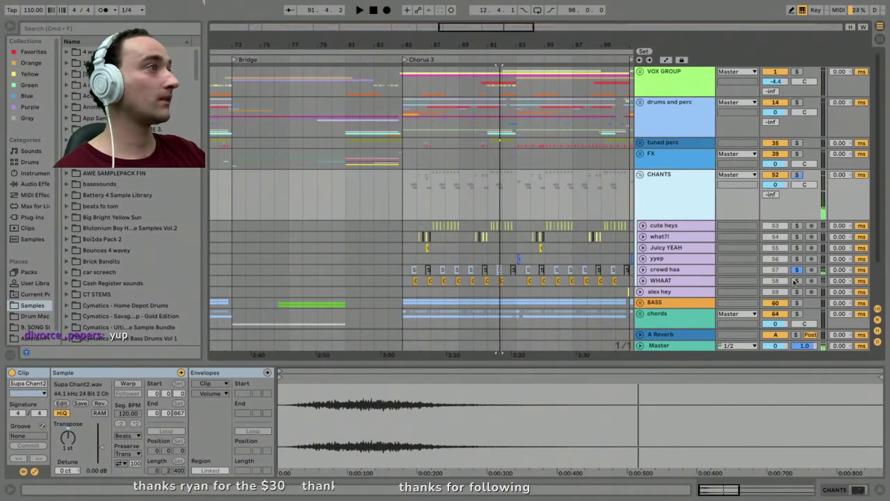
left_click(654, 281)
key("space")
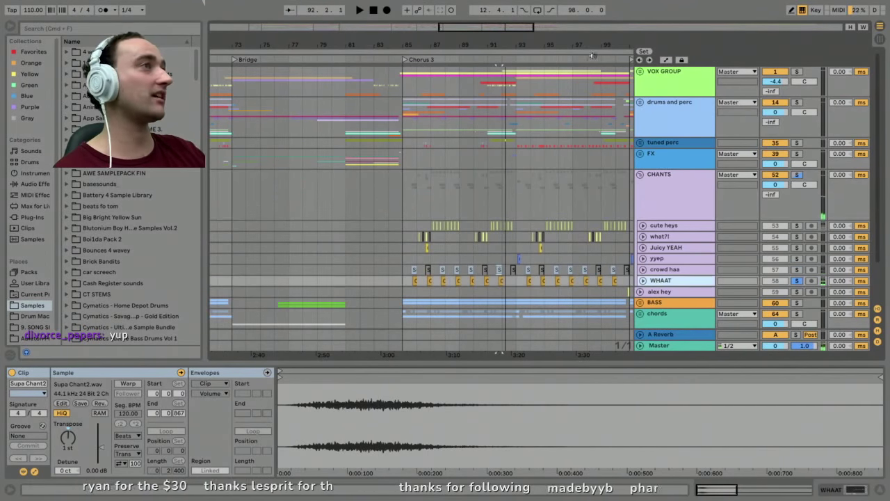
left_click_drag(574, 47, 539, 49)
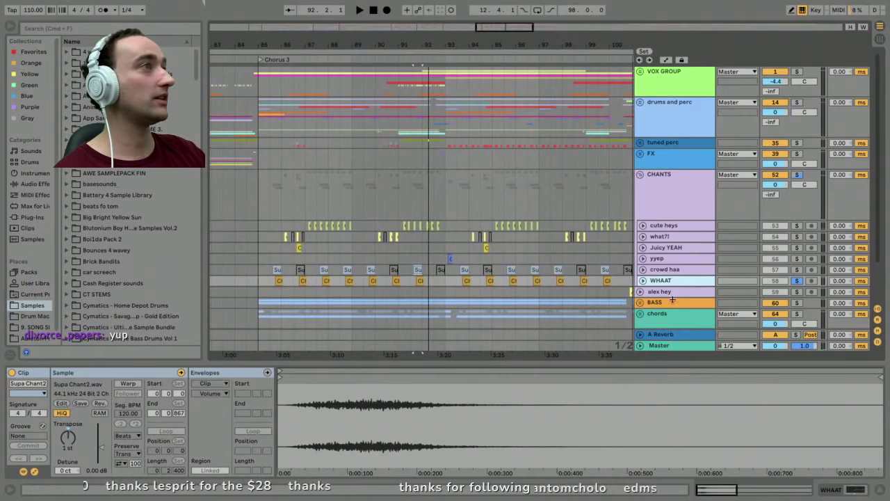
key("space")
Solo the CHANTS, drums and perc, and BASS groups together and play them through Chorus 3 from bar 95.
left_click(799, 176)
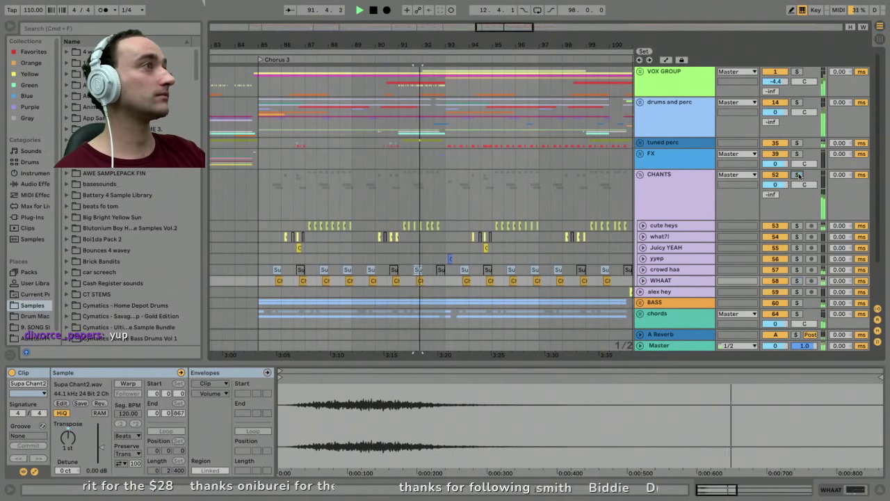
left_click(797, 102, "super")
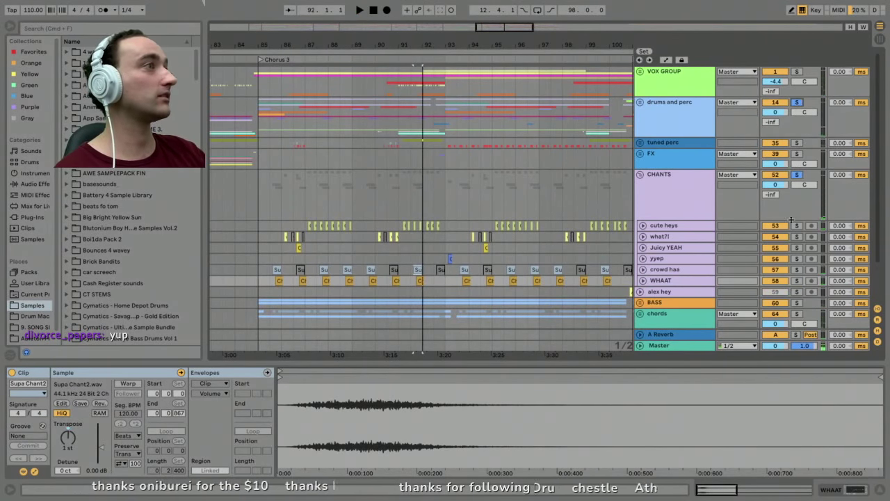
scroll(798, 209, "down", 1)
left_click(797, 298, "super")
key("space")
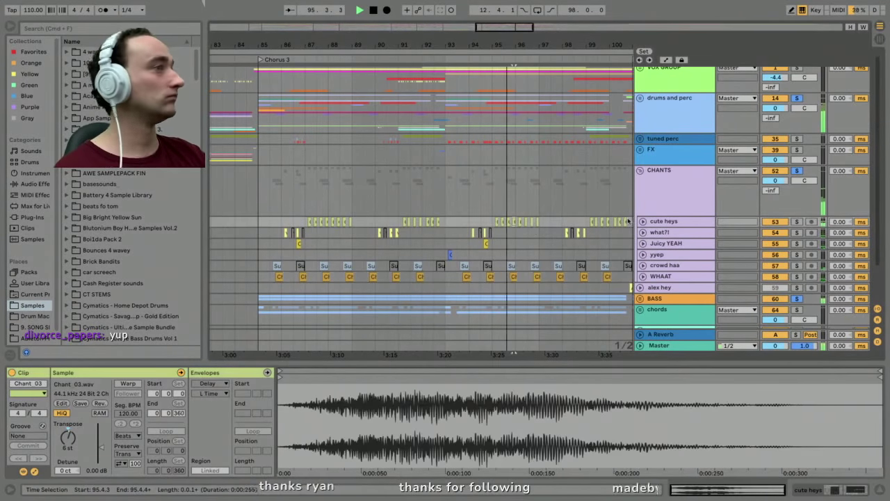
left_click(514, 222)
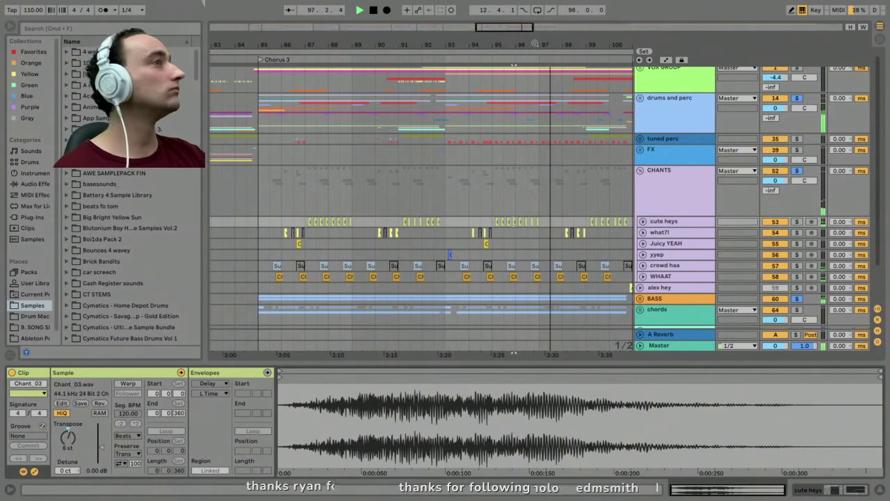
left_click_drag(536, 43, 416, 41)
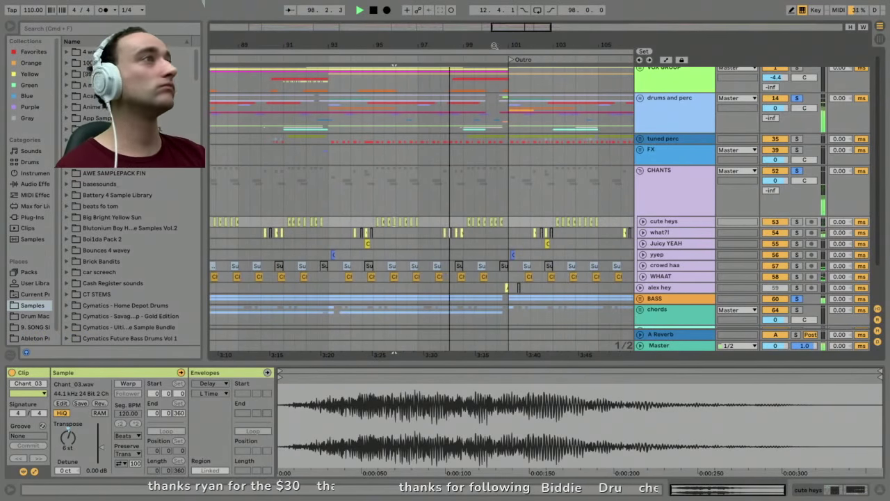
left_click_drag(493, 46, 490, 19)
key("space")
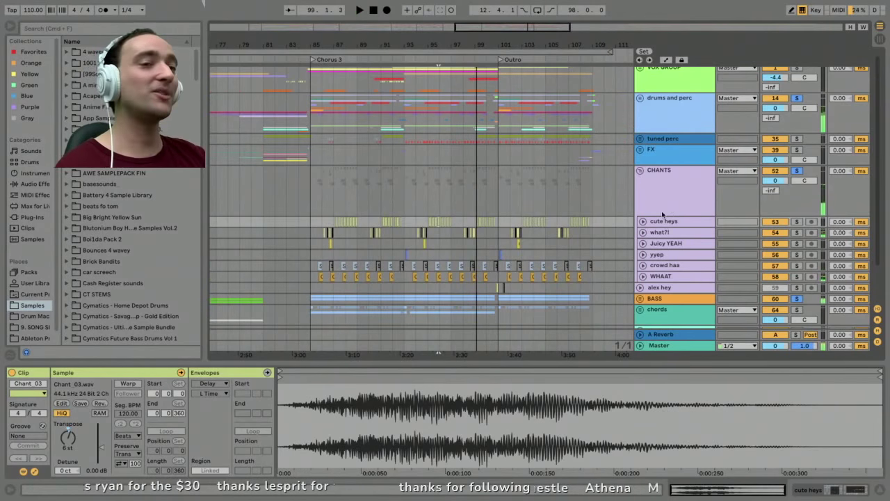
left_click(668, 210)
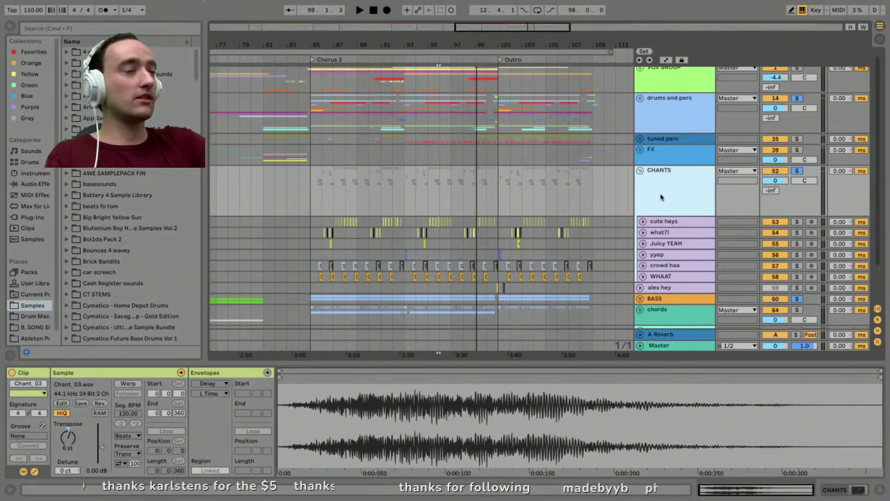
scroll(649, 205, "down", 2)
left_click(654, 249)
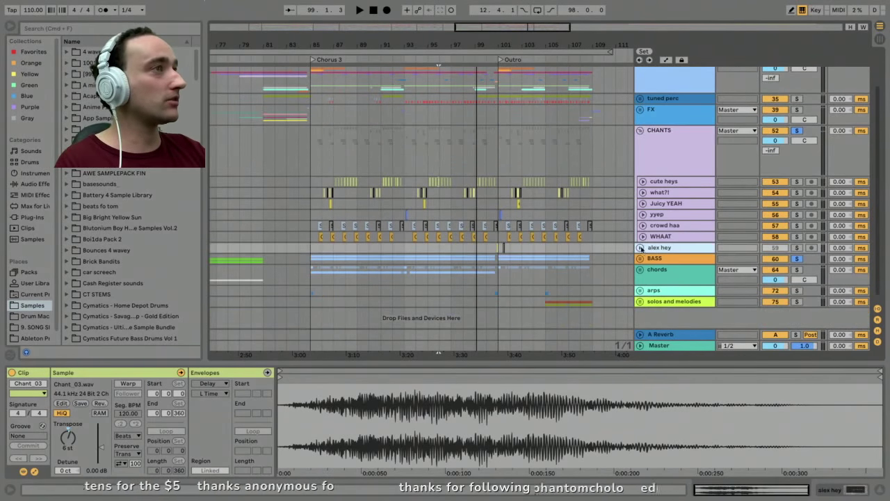
left_click(640, 248)
left_click_drag(503, 45, 510, 191)
left_click(499, 247)
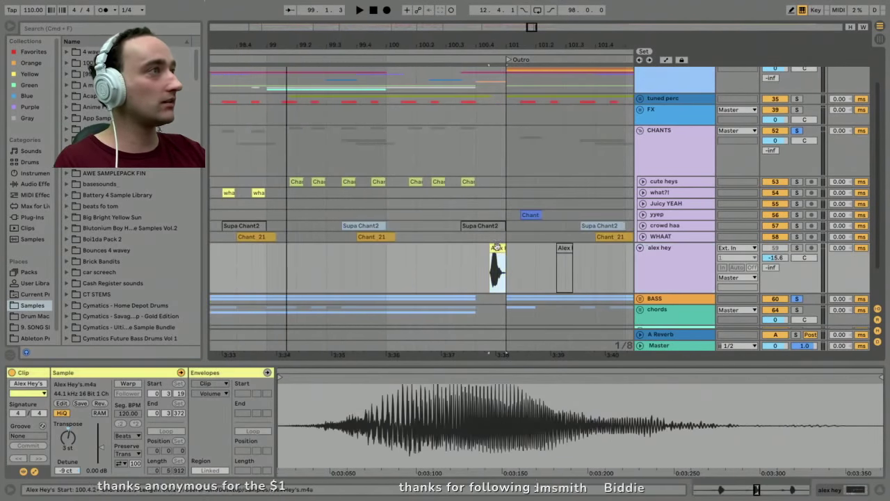
Solo the alex hey track and play its clips just before the Outro and around bar 68 in the Solo section.
left_click(797, 247)
key("space")
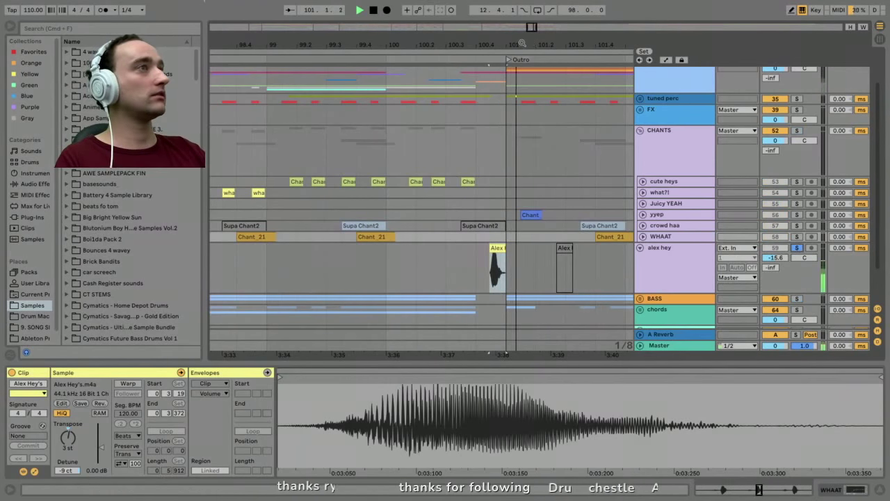
key("minus")
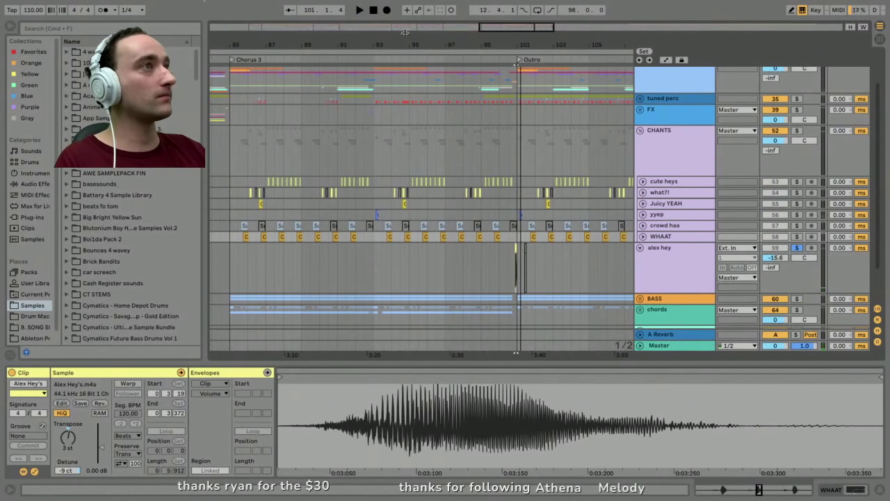
key("minus")
left_click_drag(400, 47, 451, 239)
left_click(424, 248)
key("space")
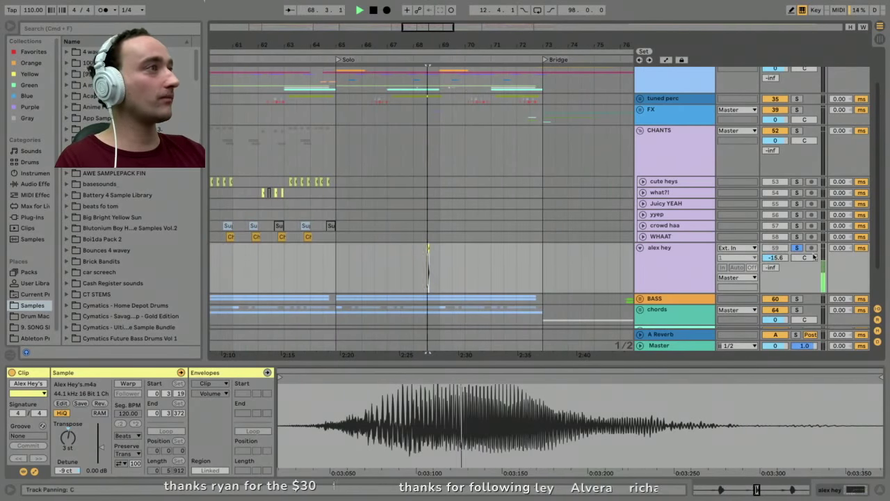
Play the full mix from bar 68 with alex hey unsoloed, and collapse the alex hey track and CHANTS group.
left_click(412, 256)
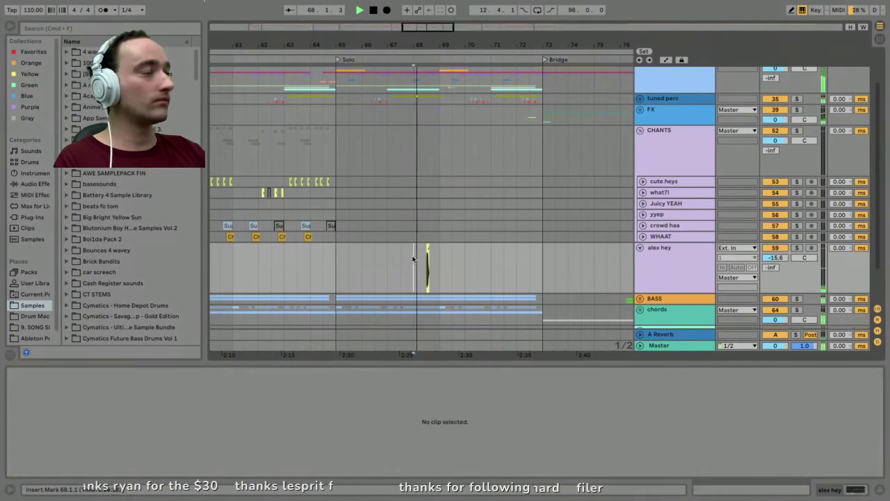
left_click(642, 250)
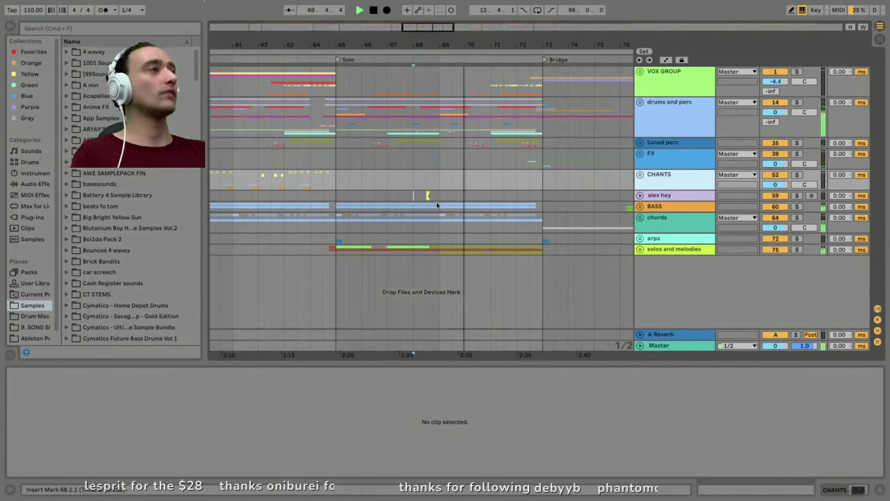
key("space")
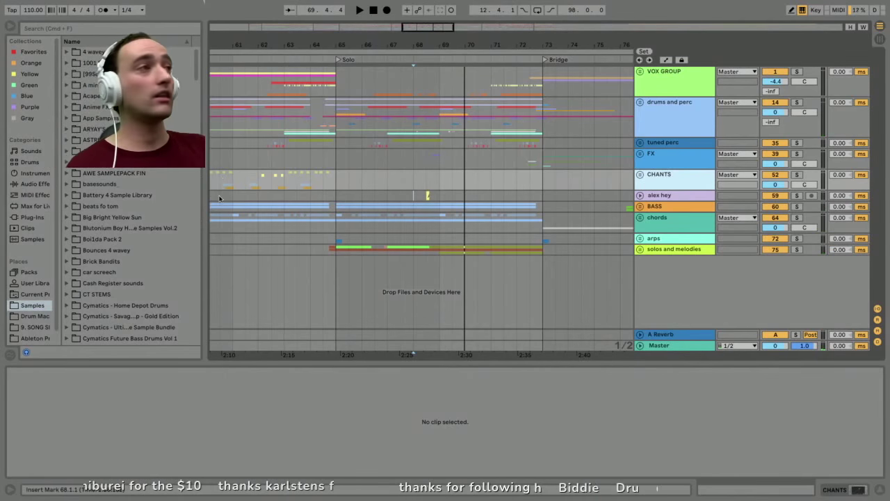
Expand the A Reverb return track and unfold the VOX GROUP to show its vocal tracks.
left_click(685, 116)
left_click(675, 337)
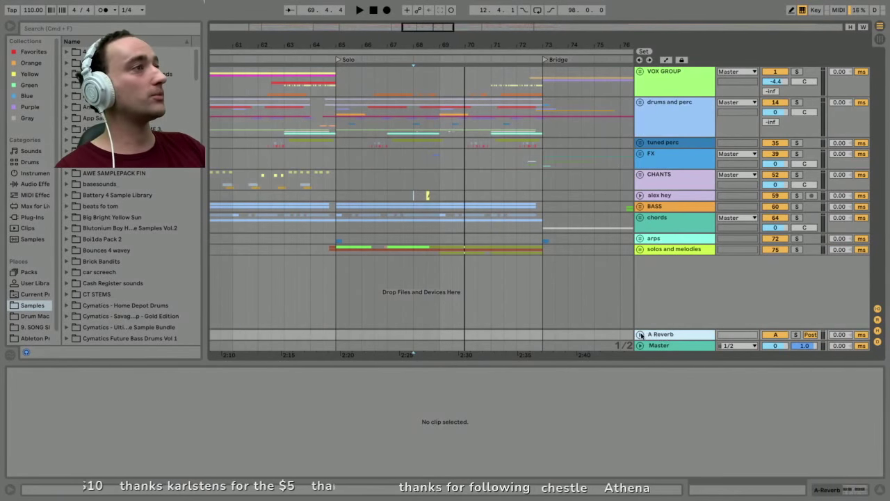
left_click(641, 334)
left_click(653, 90)
left_click(640, 72)
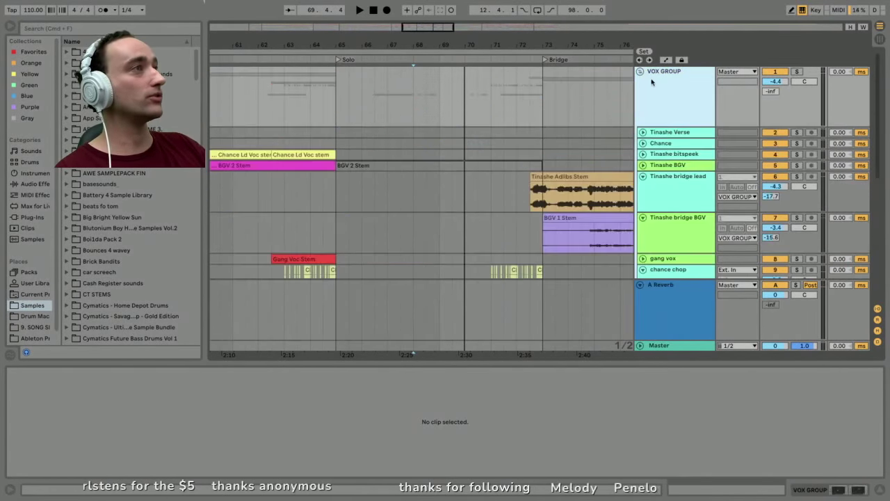
Open the Tinashe Adlibs Stem clip at bar 74 and play the Bridge with the A Reverb return soloed.
left_click(565, 197)
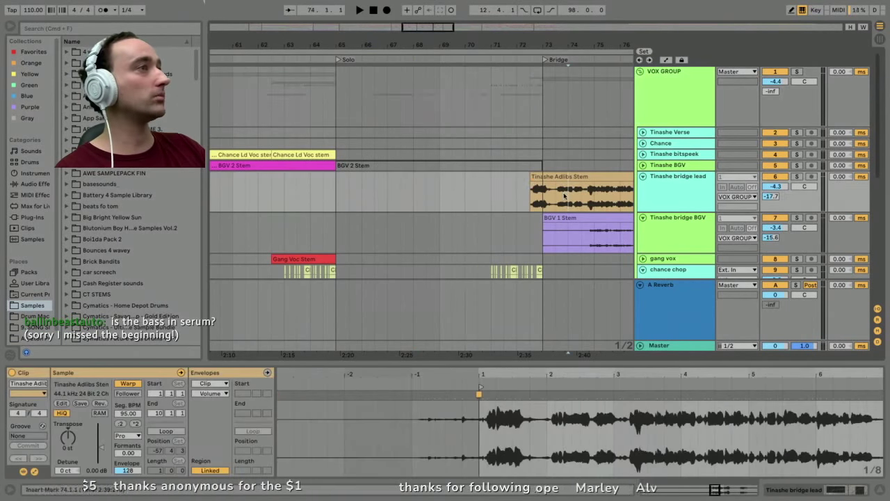
left_click(797, 177)
key("space")
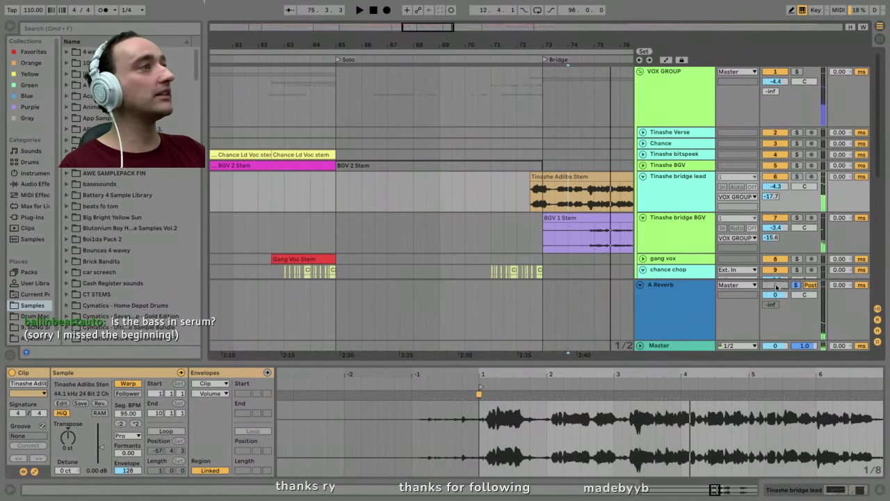
left_click(669, 288)
Solo the VOX GROUP instead of the reverb return and play the Bridge from bar 74, switching A Reverb off.
left_click_drag(612, 44, 424, 37)
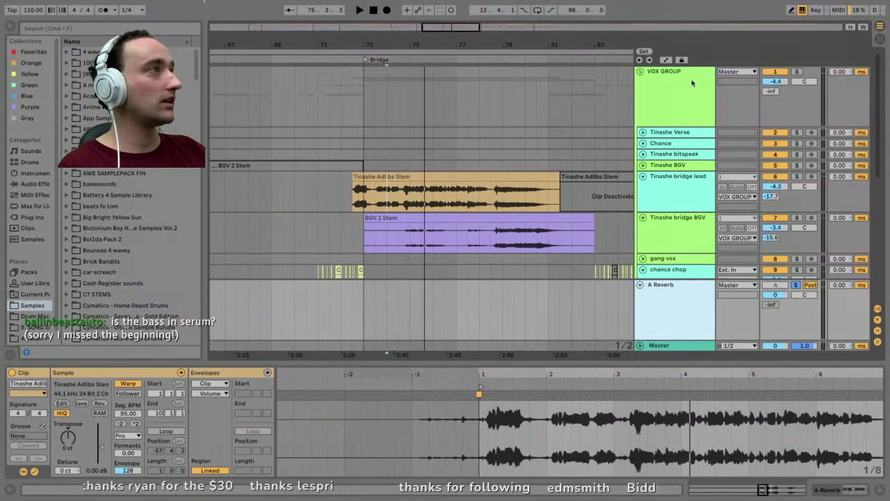
left_click(798, 71)
key("space")
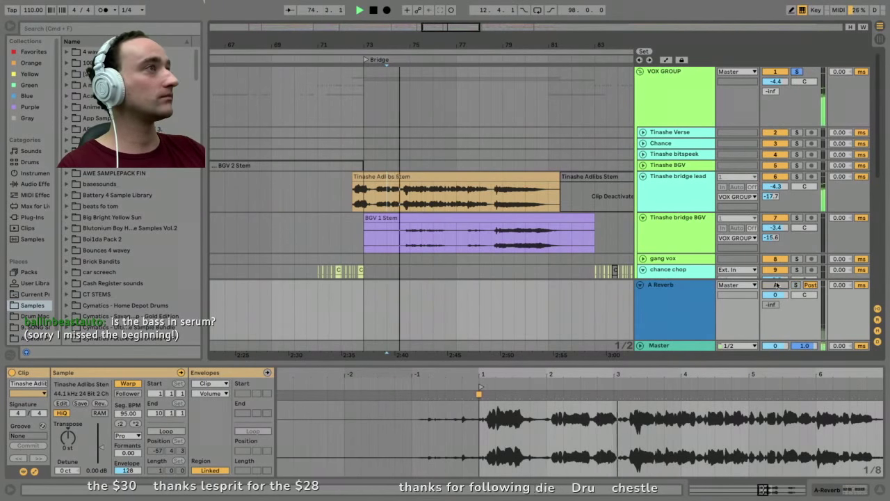
Play the soloed VOX GROUP from bar 43 in Verse 2, switch A Reverb back on and select the return track.
left_click_drag(562, 30, 563, 7)
left_click(345, 95)
key("space")
key("space")
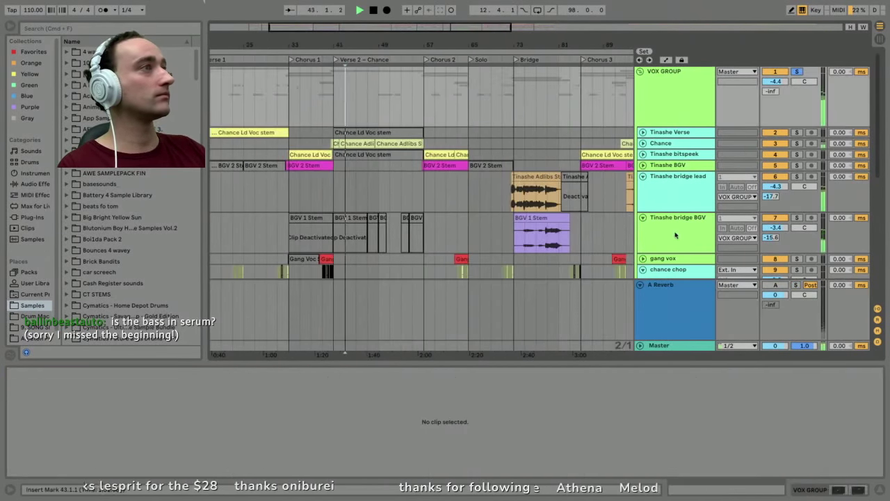
left_click(775, 284)
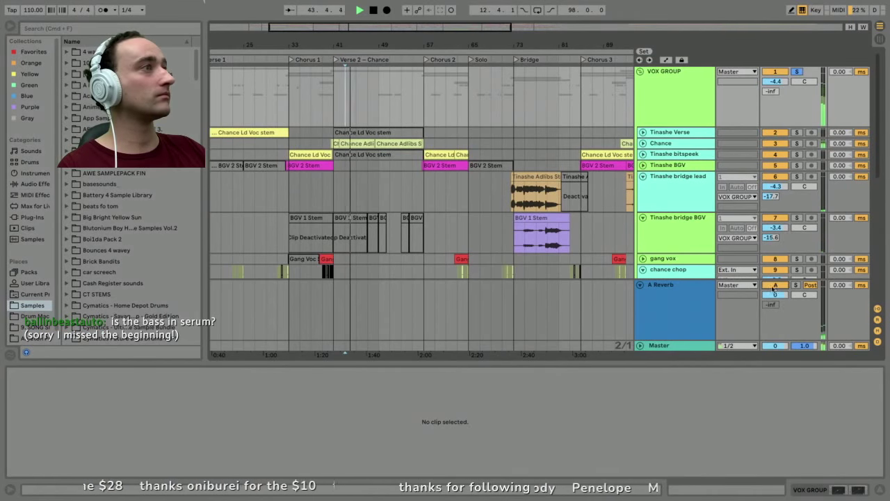
left_click(678, 295)
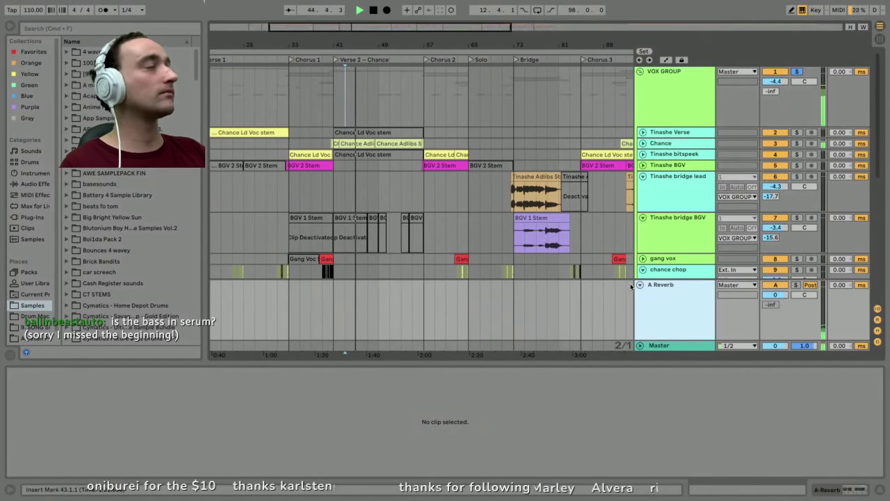
key("space")
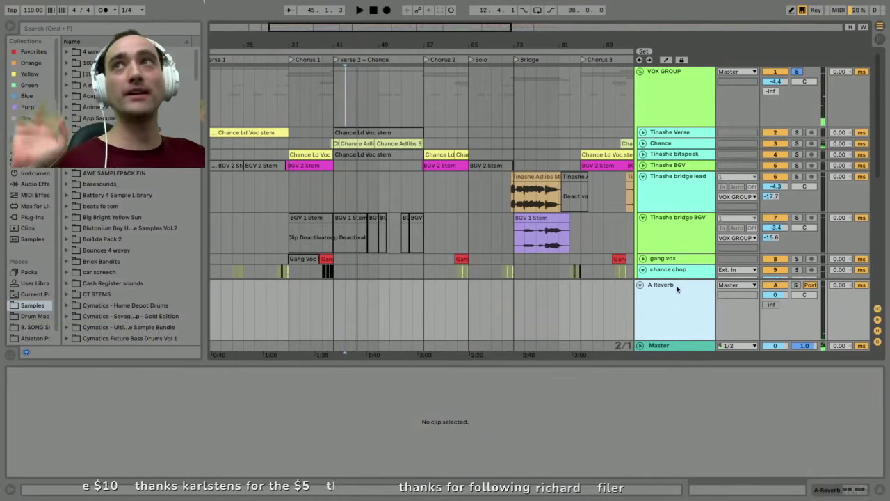
Expand the Compressor and Multiband Dynamics on the Master track and play the full mix from bar 45.
left_click(661, 346)
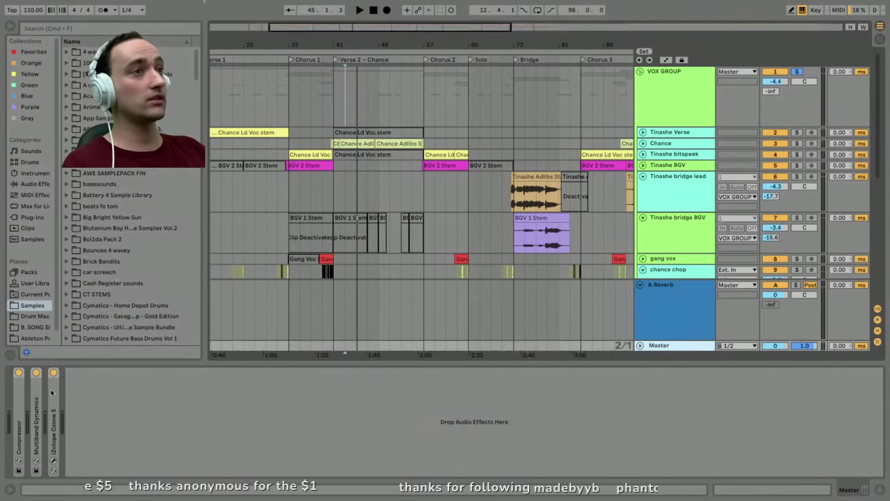
double_click(17, 389)
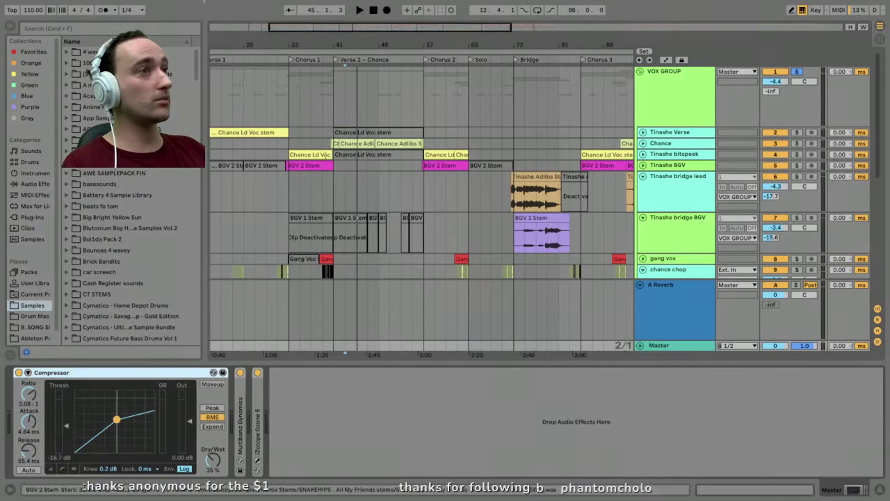
double_click(242, 394)
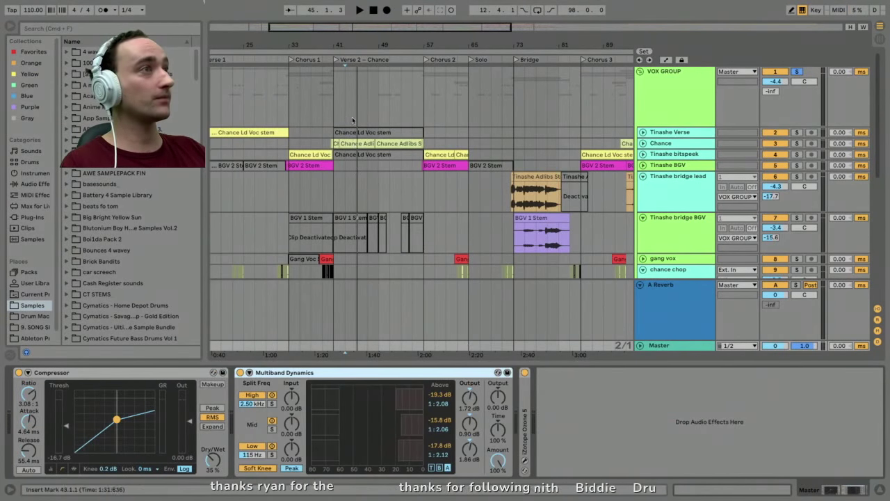
key("space")
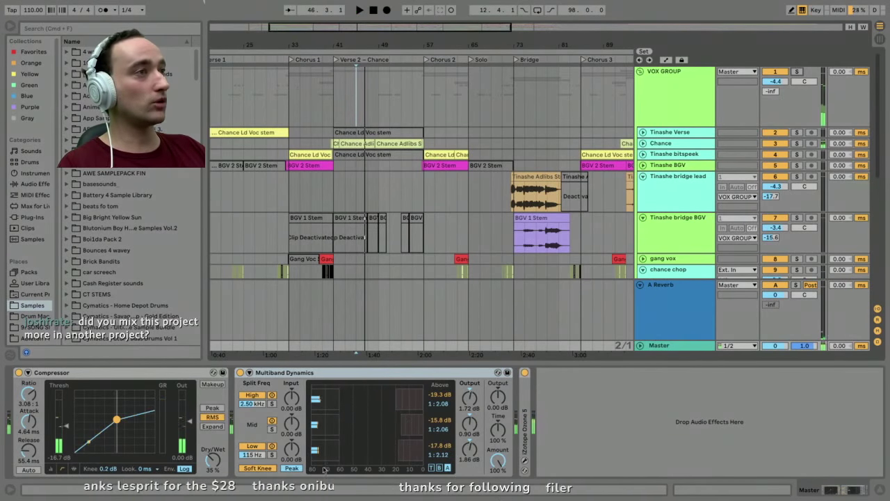
Expand iZotope Ozone 5 on the Master track, open its plug-in window and move it up above the device chain.
key("space")
double_click(523, 403)
key("space")
left_click(543, 373)
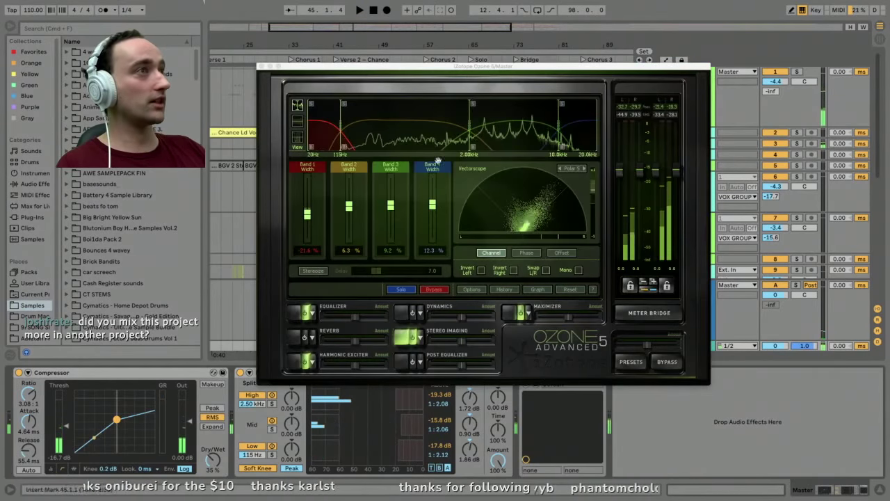
left_click_drag(451, 66, 446, 37)
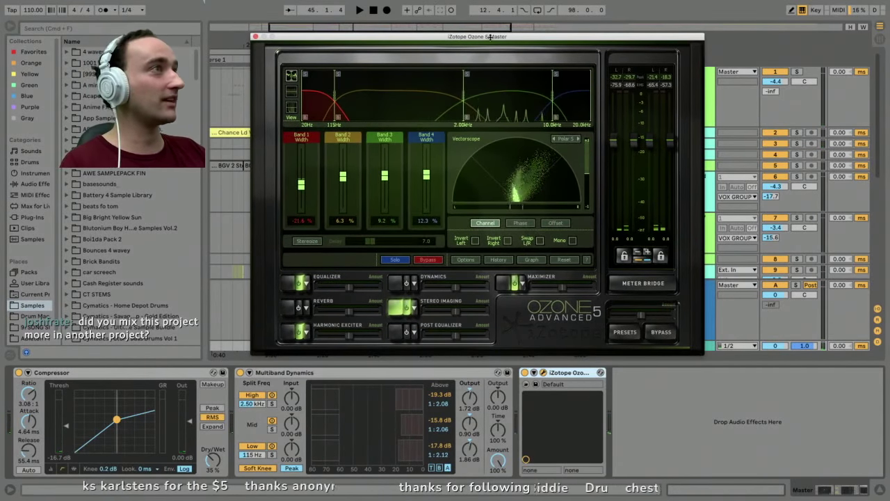
left_click_drag(491, 36, 491, 41)
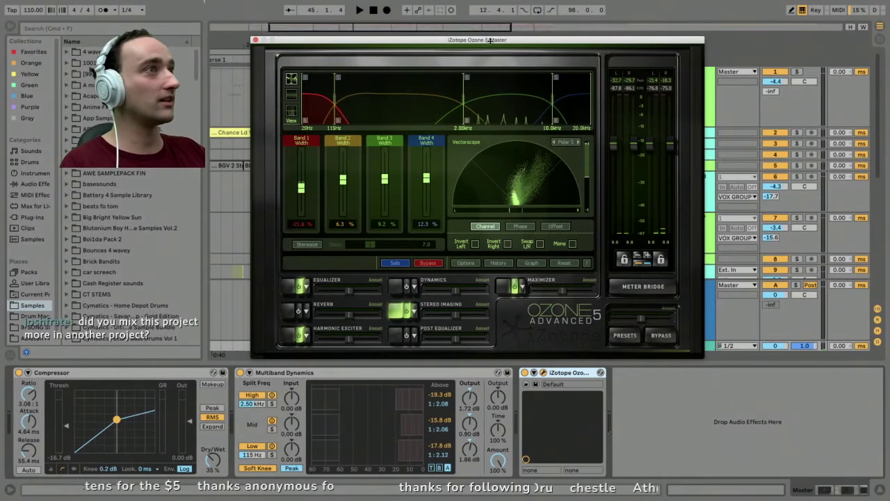
Examine Ozone's Equalizer curve and Harmonic Exciter settings while playing the song from bar 45.
left_click(293, 286)
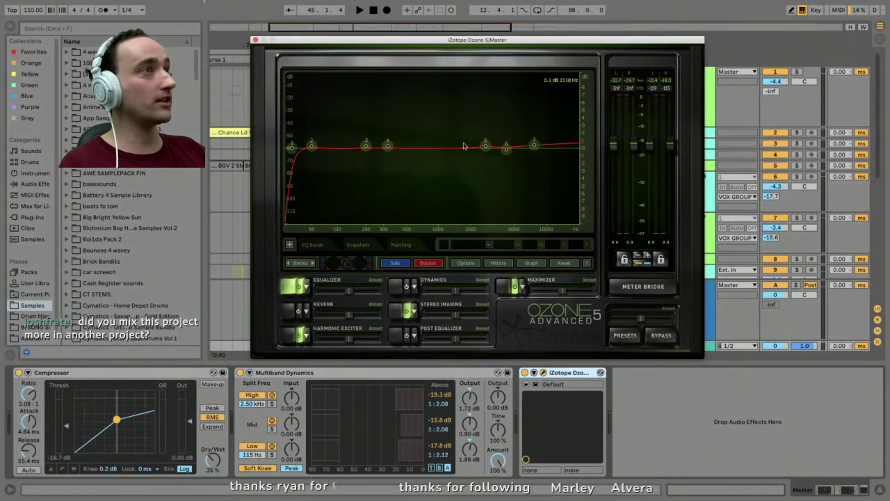
key("space")
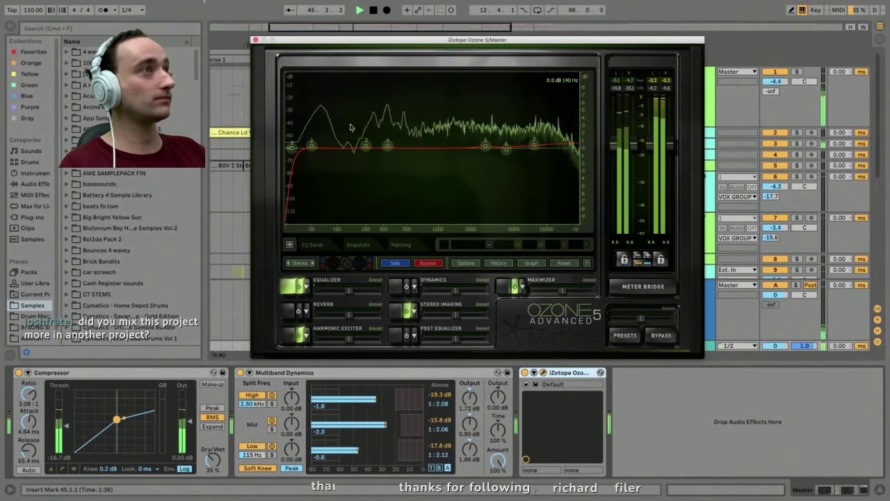
left_click(294, 335)
key("space")
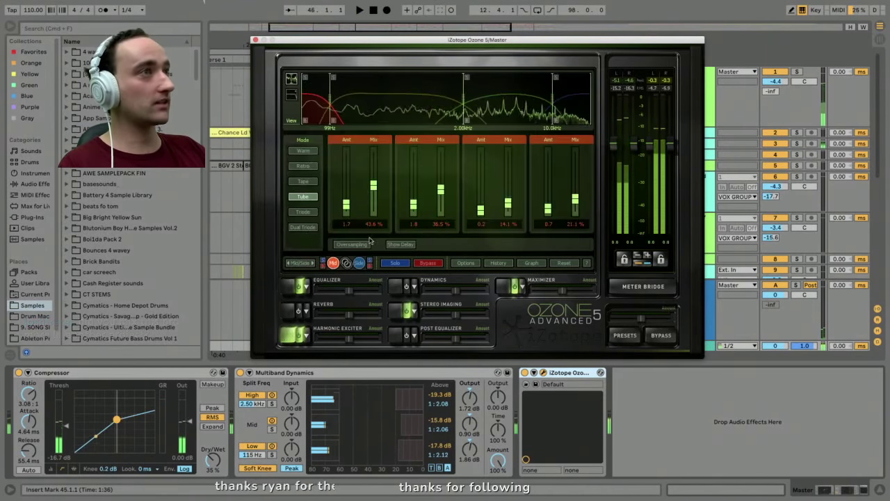
left_click_drag(387, 41, 387, 39)
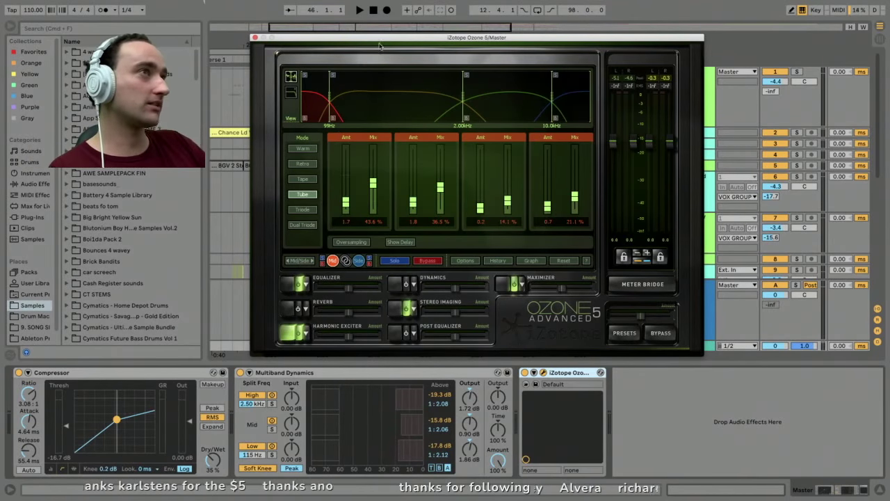
left_click_drag(382, 40, 380, 46)
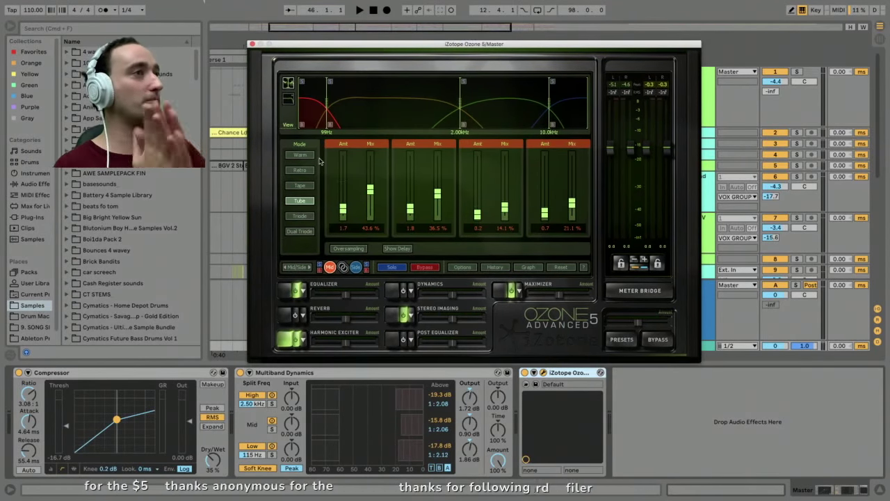
Compare the Harmonic Exciter's Side and Mid settings, playing the song from bar 45 before and after.
key("space")
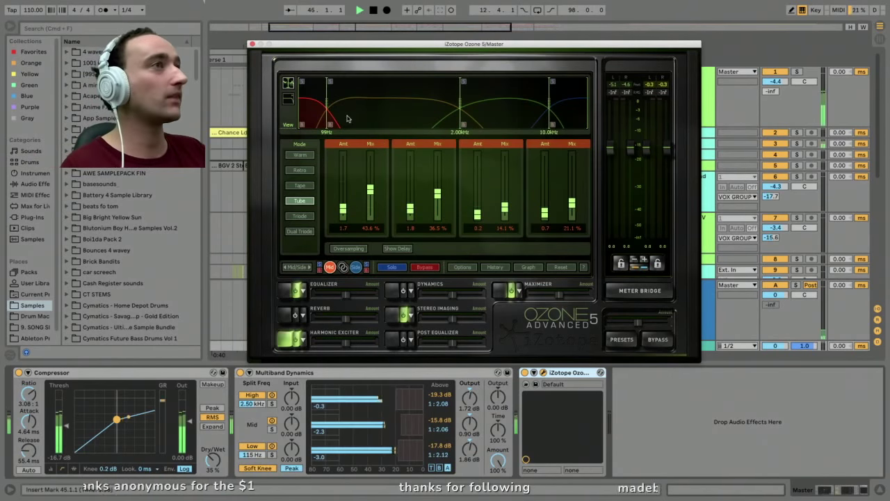
key("space")
left_click(356, 267)
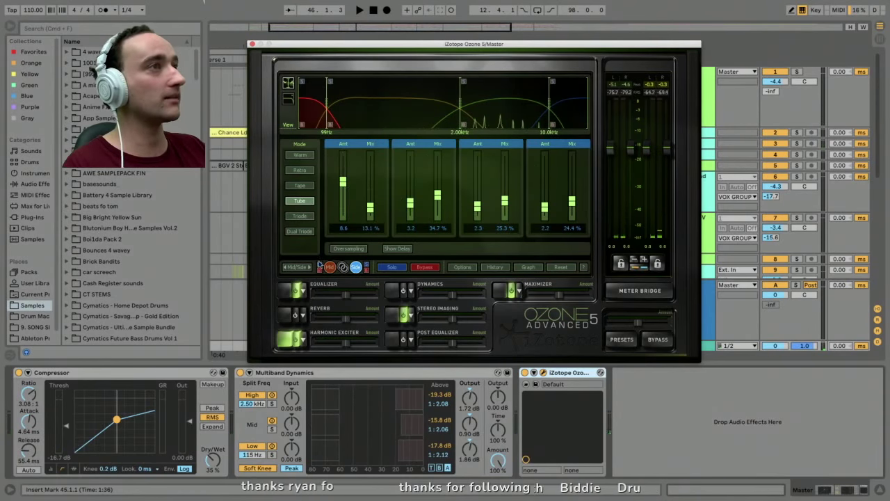
left_click(330, 267)
key("space")
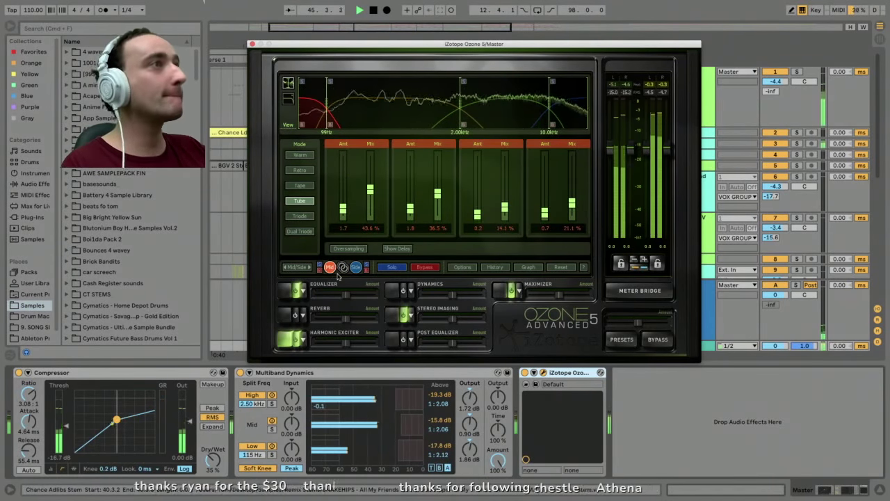
key("space")
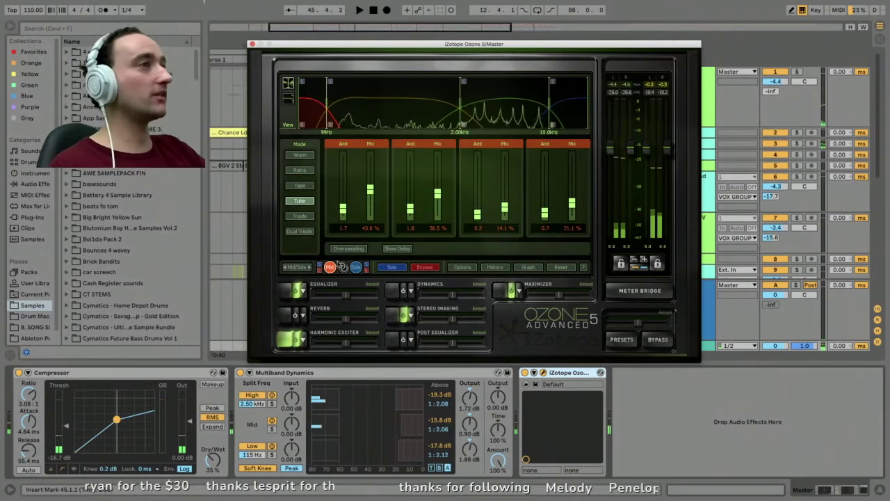
Bypass the Harmonic Exciter and re-enable it during playback from bar 45 to compare the sound.
key("space")
left_click(296, 339)
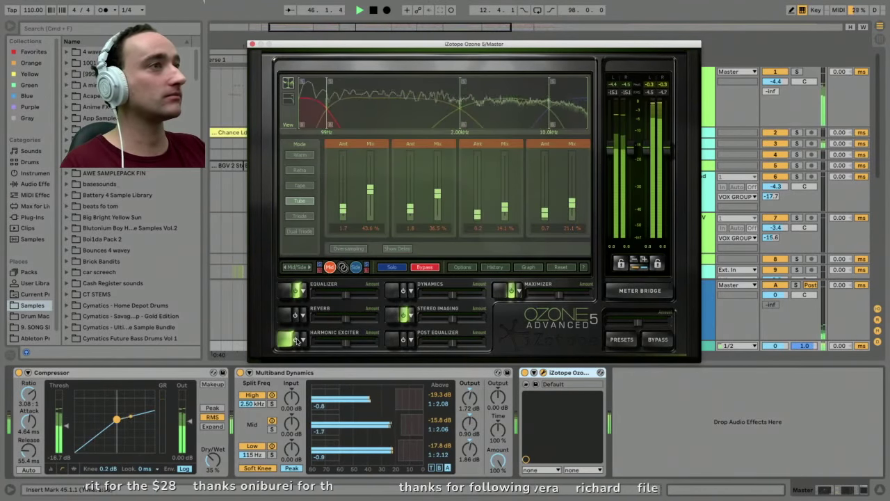
left_click(297, 339)
key("space")
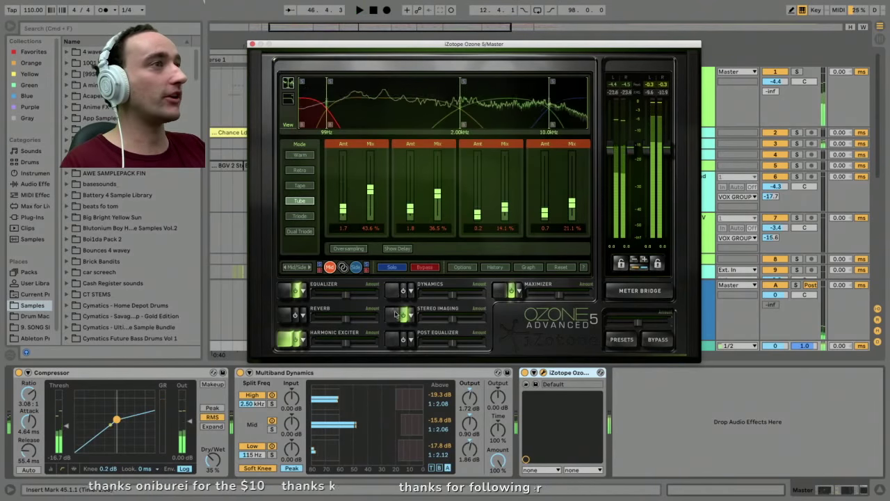
Show Ozone's Stereo Imaging module and examine its band widths while playing the song from bar 45.
left_click(388, 321)
key("space")
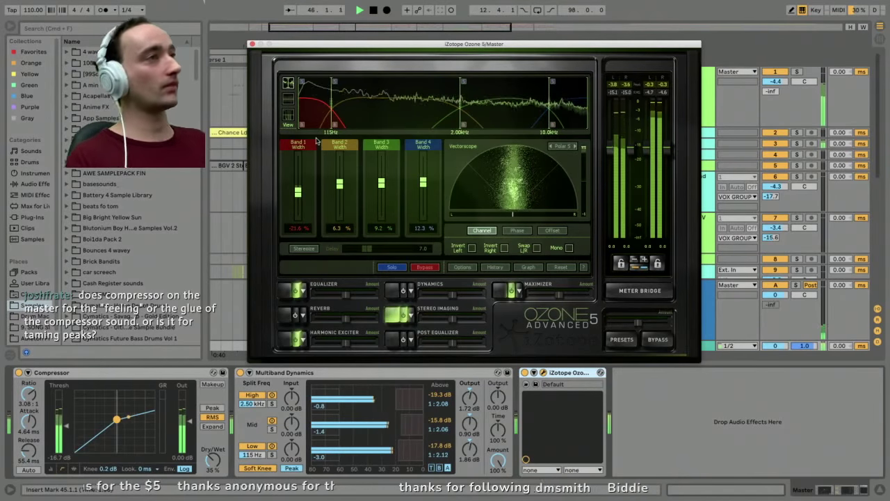
Play the song from bar 45 with Stereo Imaging shown, inspect Ozone's Maximizer settings, and close the Ozone window.
key("space")
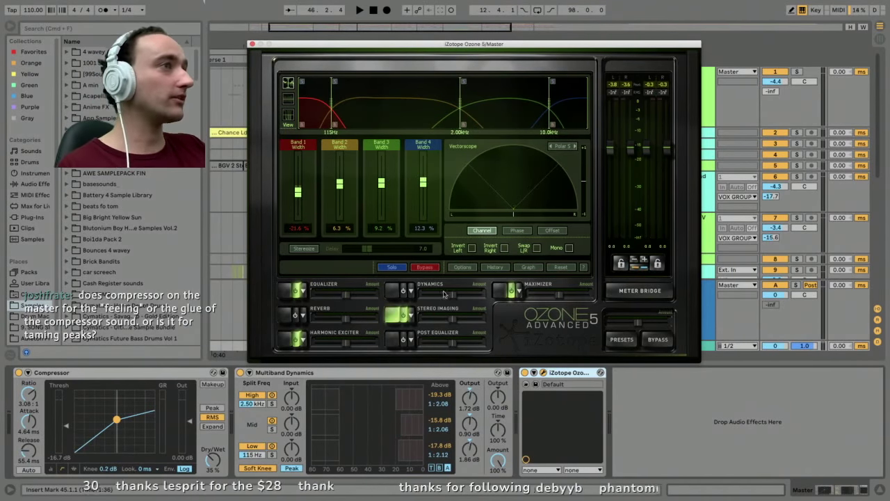
key("space")
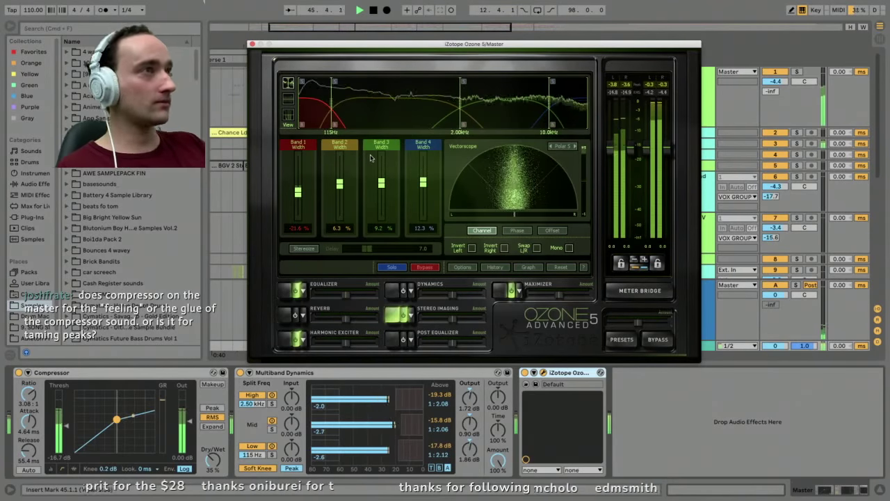
left_click(502, 291)
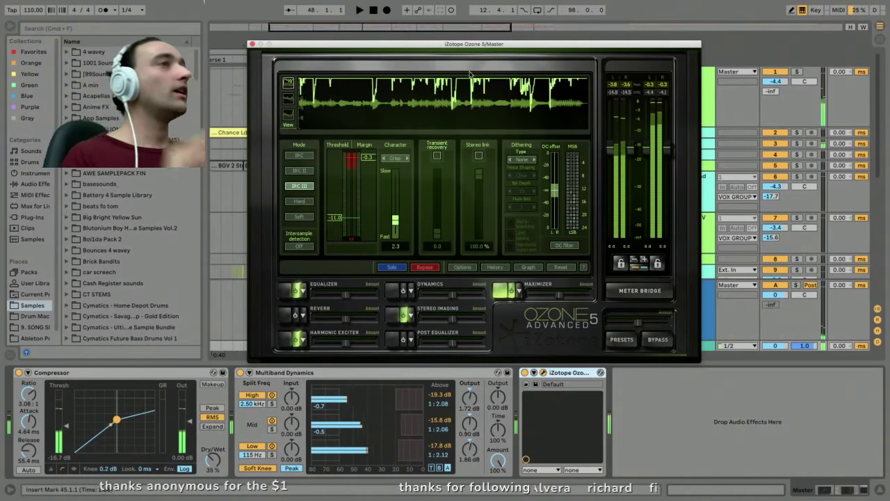
left_click(252, 44)
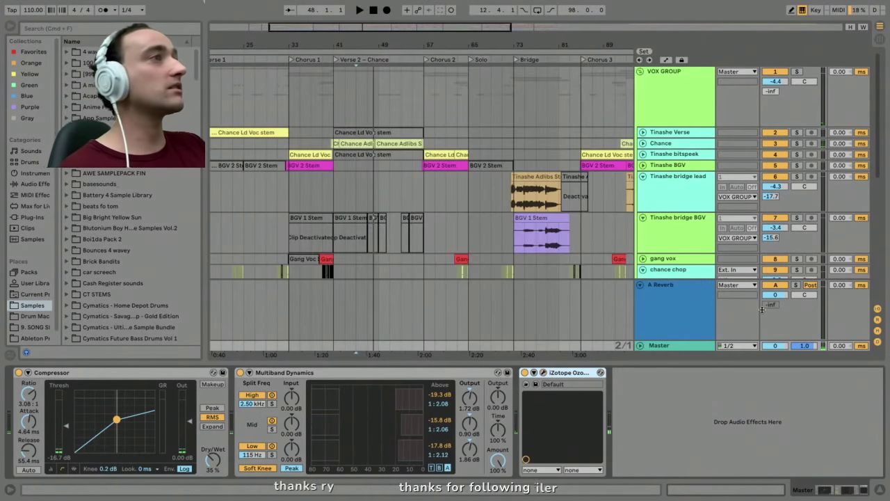
Fold the A Reverb return track and all unfolded vocal tracks in the arrangement.
left_click(672, 292)
left_click(641, 285)
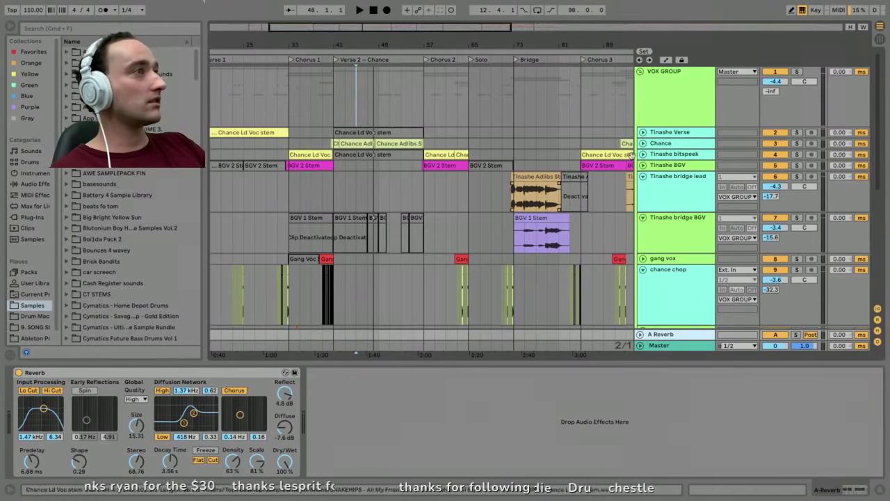
left_click(647, 183)
left_click(643, 177, "alt")
scroll(637, 177, "down", 3)
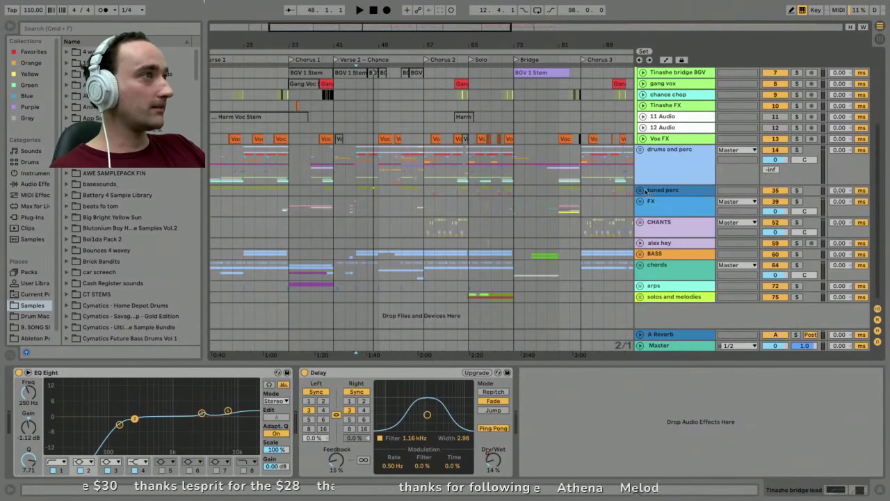
Unfold the BASS group, solo it and play the song from bar 57.
left_click(641, 254)
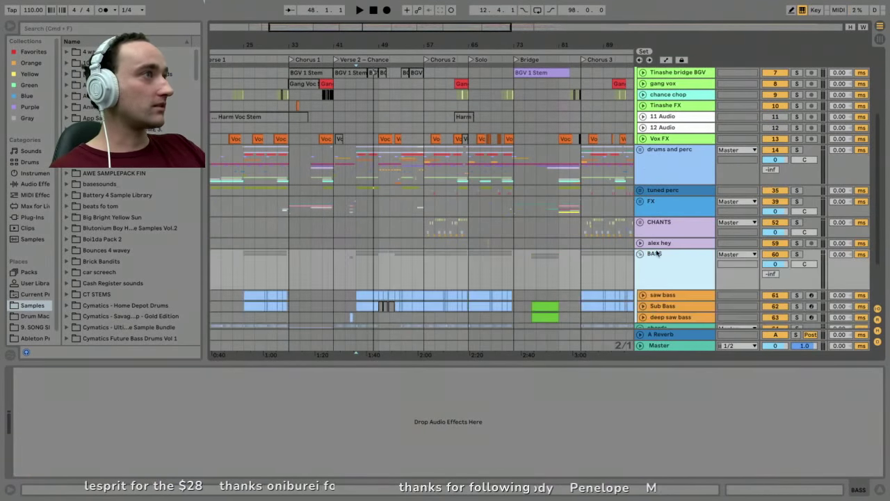
left_click(796, 255)
left_click(426, 262)
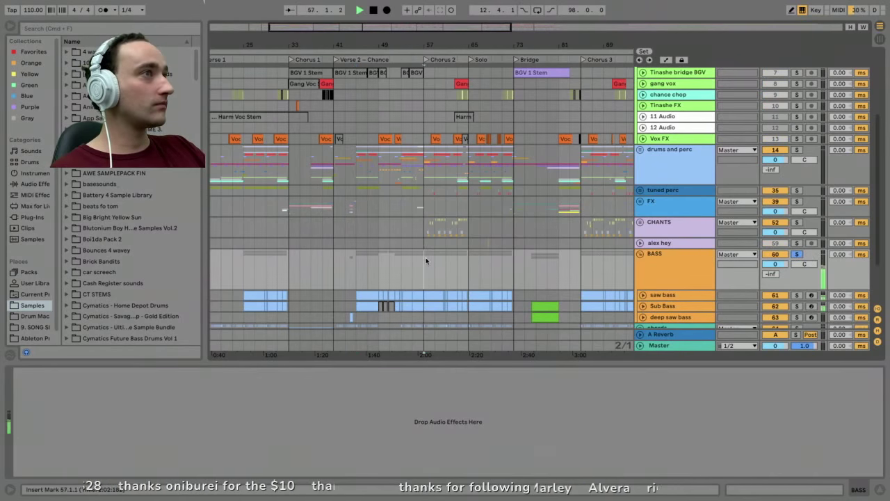
scroll(426, 261, "down", 3)
Show the Sub Bass track's devices, inspect its Serum oscillator settings, and close the Serum window.
left_click(718, 245)
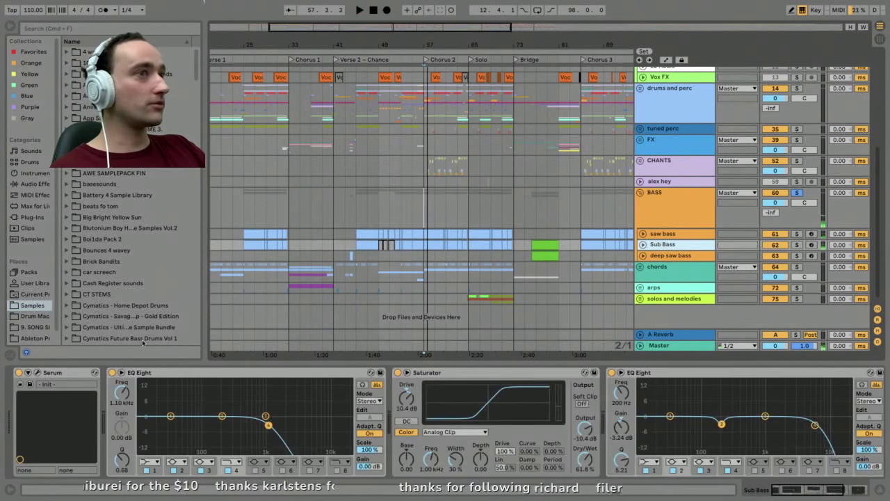
left_click(38, 372)
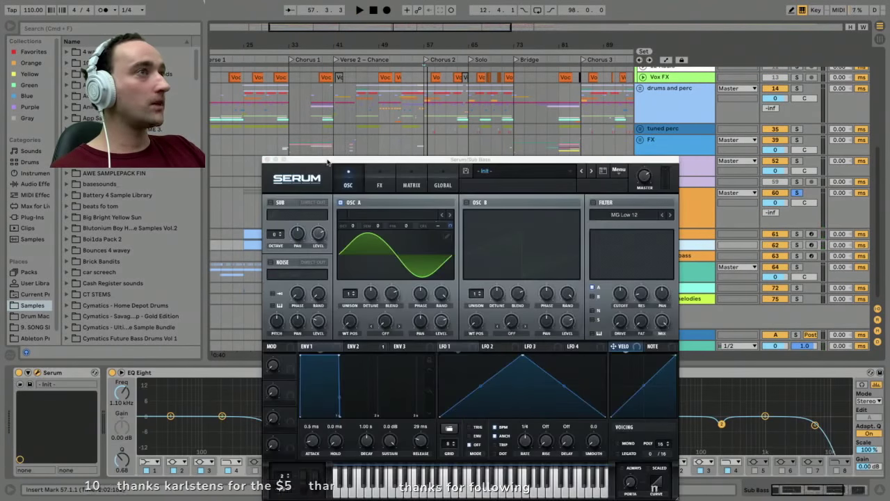
left_click_drag(327, 162, 325, 111)
left_click(264, 110)
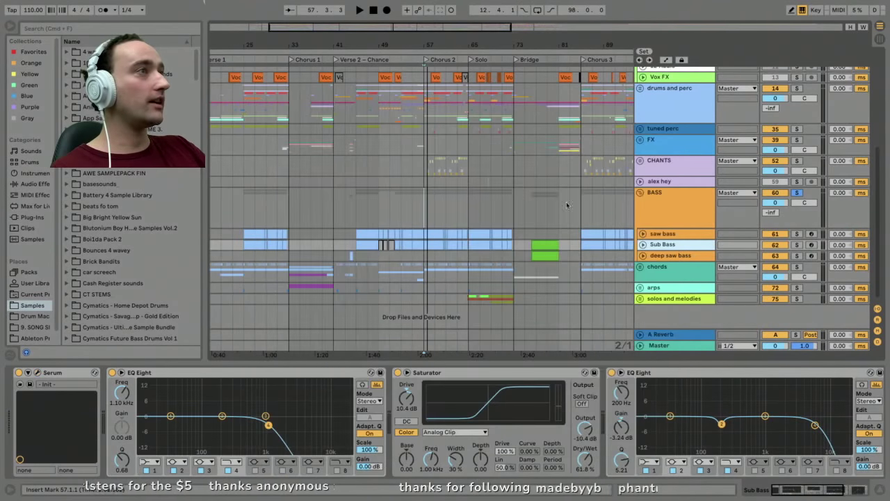
Solo the saw bass track, play it from bar 57, and inspect its Serum synth and effect chain.
left_click(767, 237)
left_click(798, 233)
key("space")
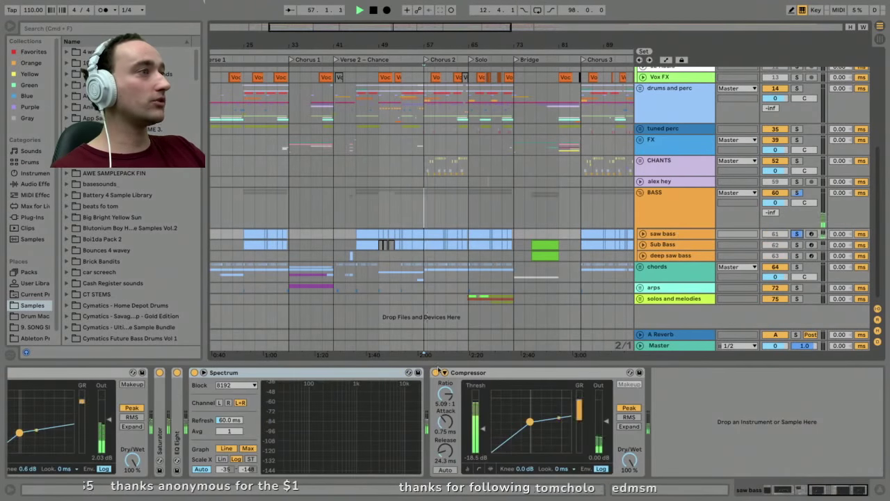
key("space")
scroll(83, 389, "left", 5)
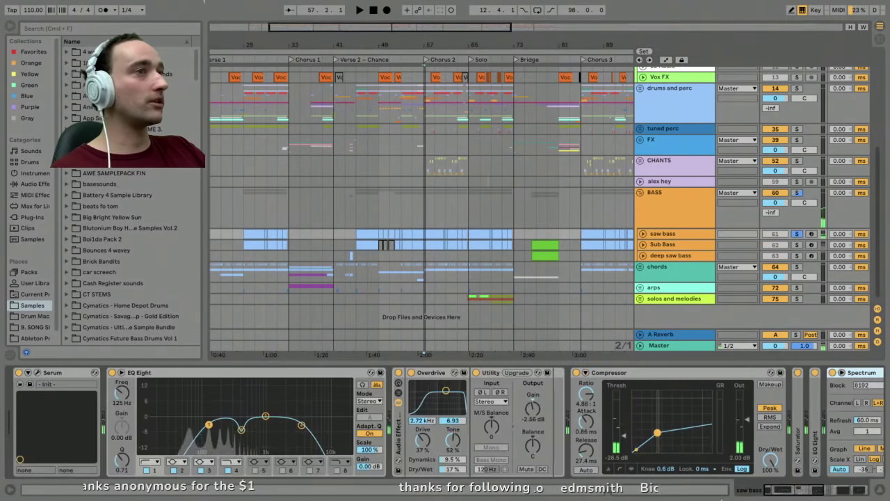
left_click(37, 374)
left_click(209, 19)
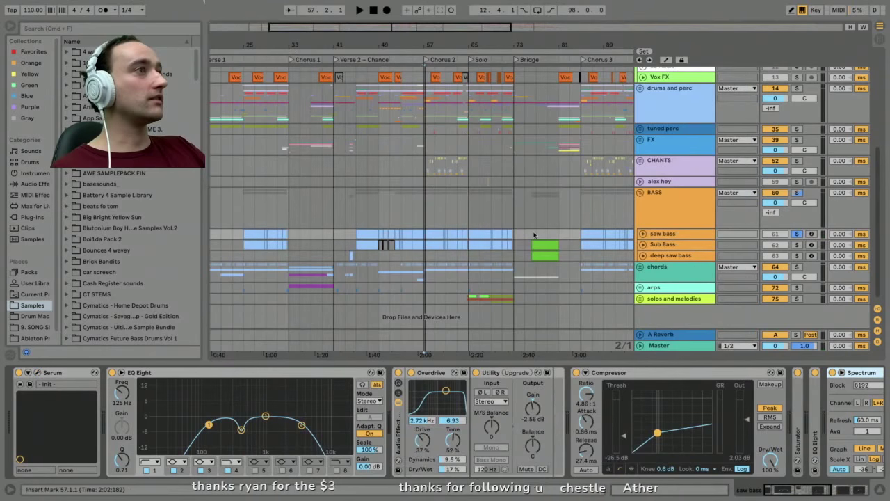
Solo the deep saw bass track and play its clip in the Bridge section.
left_click(661, 256)
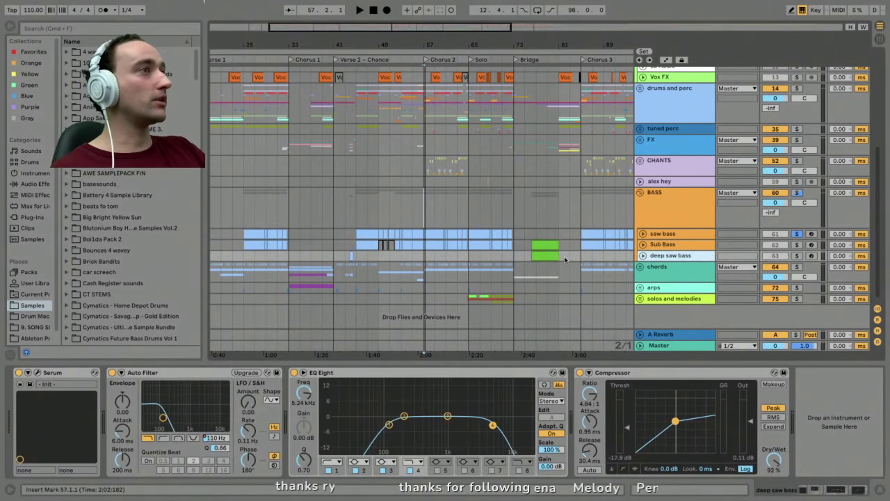
left_click(545, 253)
left_click(797, 256)
key("space")
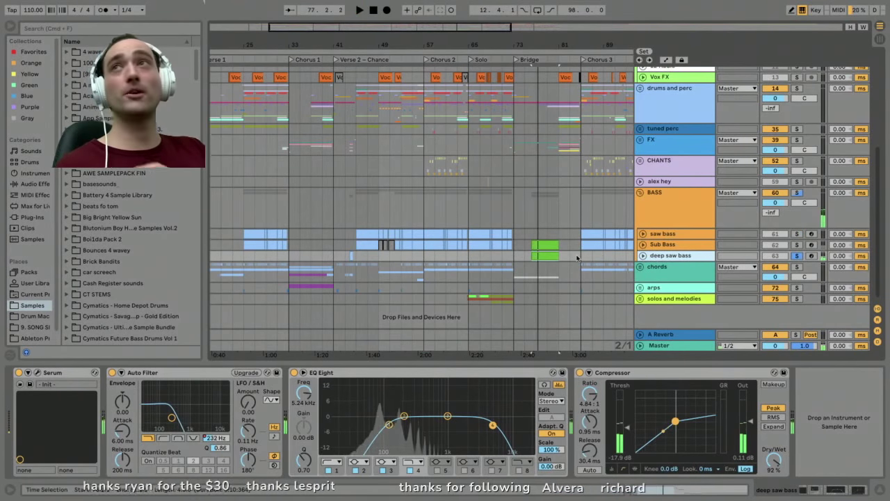
key("space")
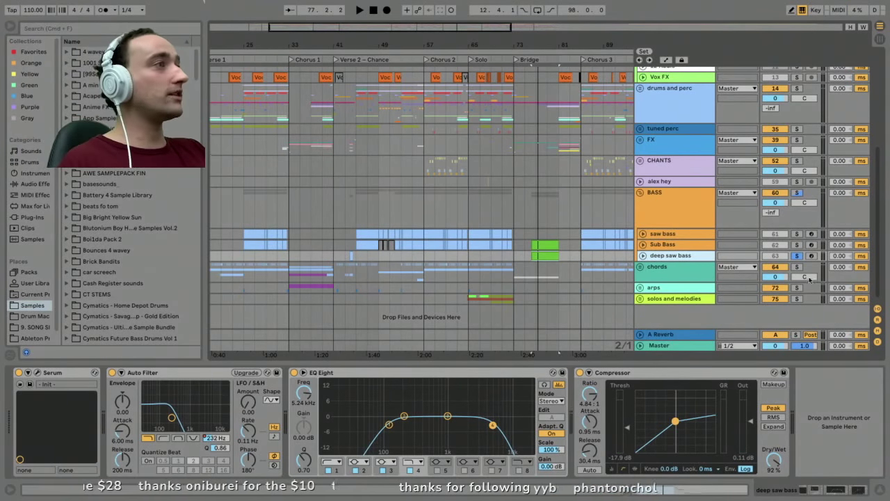
Clear the bass solos, fold all track groups, and bring the whole arrangement into view with CHANTS selected.
left_click(650, 214)
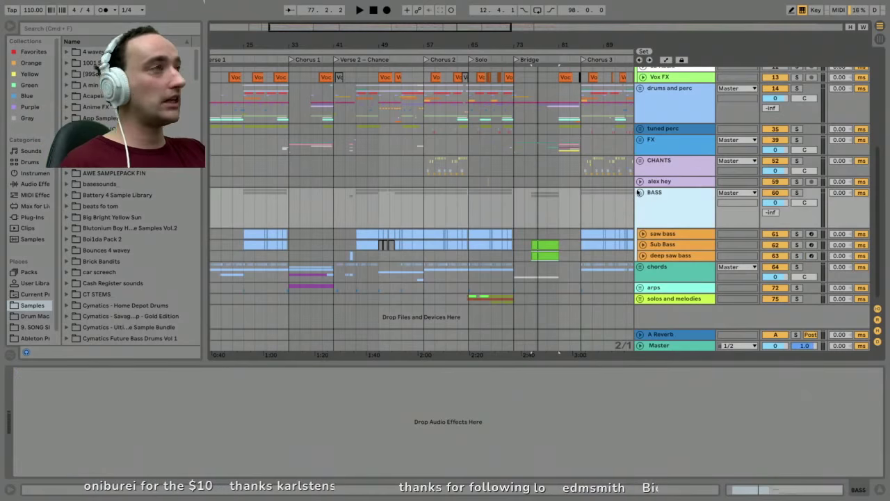
left_click(640, 192, "alt")
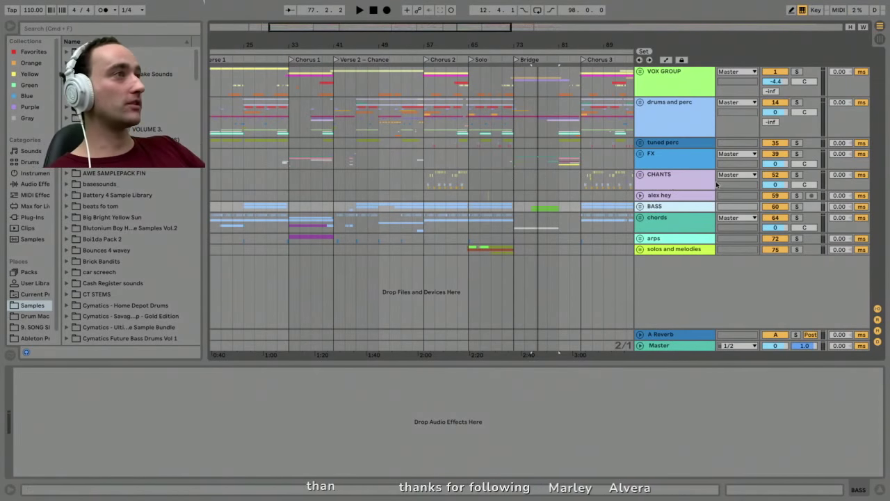
left_click(660, 183)
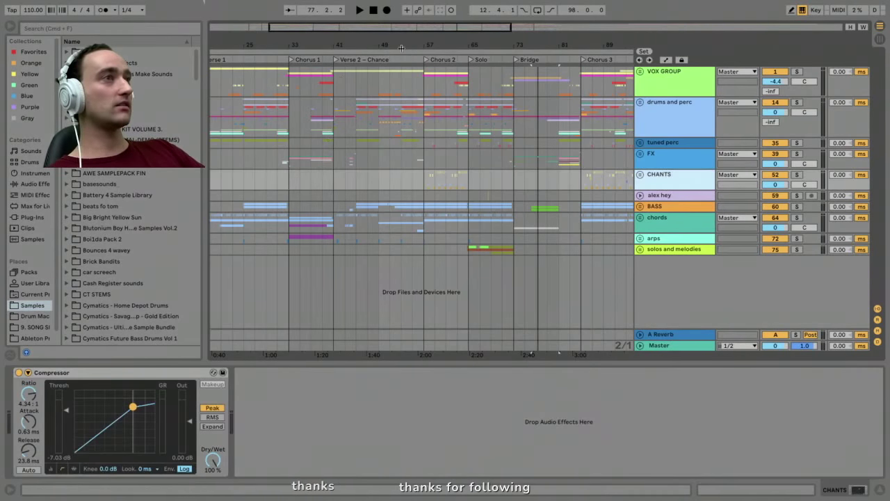
left_click_drag(402, 47, 384, 45)
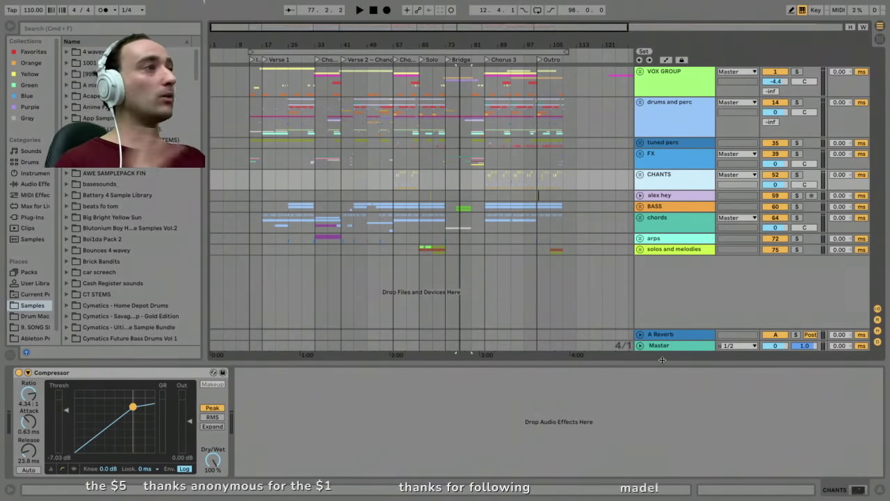
Show the Master track's effects, collapse its Compressor, and select Multiband Dynamics.
left_click(666, 347)
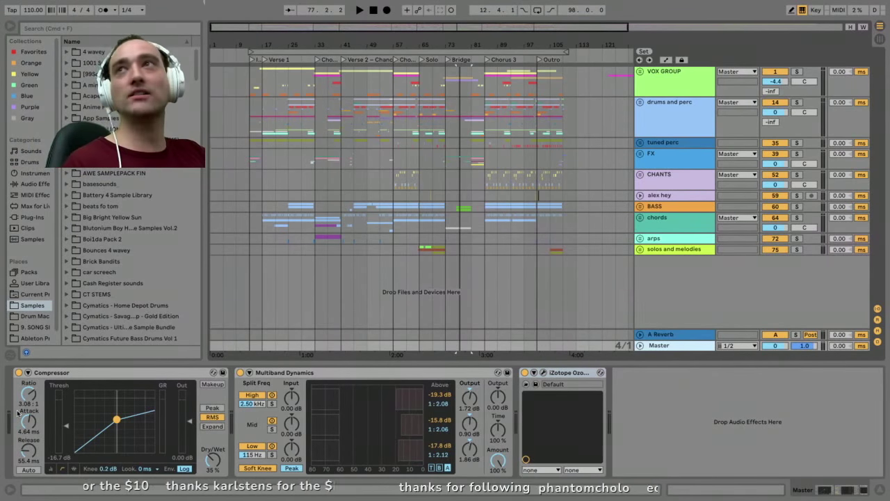
left_click(73, 375)
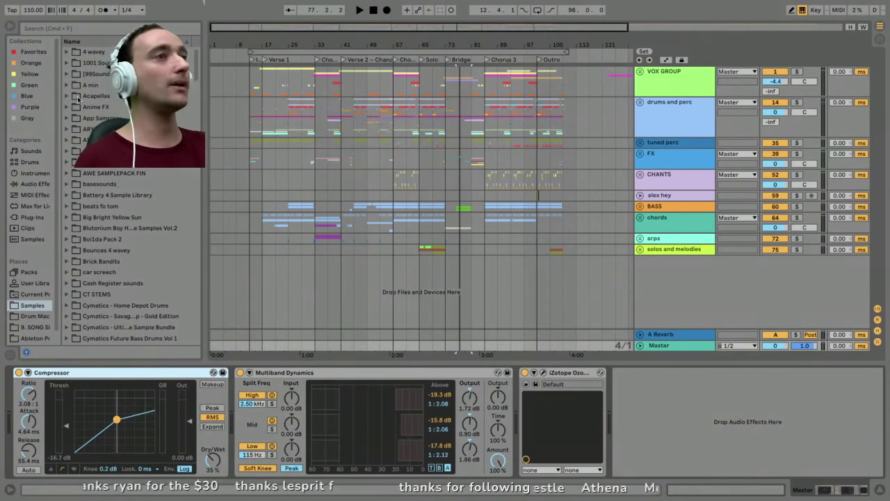
double_click(123, 378)
left_click(129, 374)
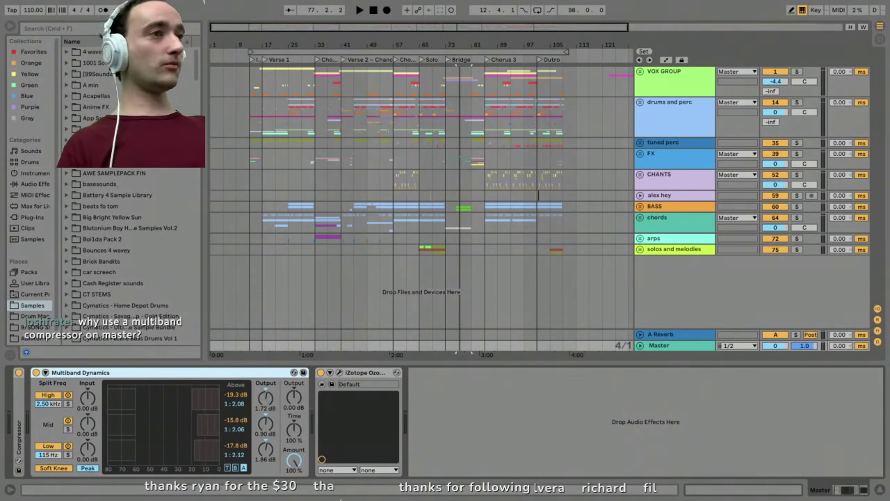
Solo the Low band of Multiband Dynamics and play the song from Chorus 1 at bar 33.
left_click(67, 455)
key("space")
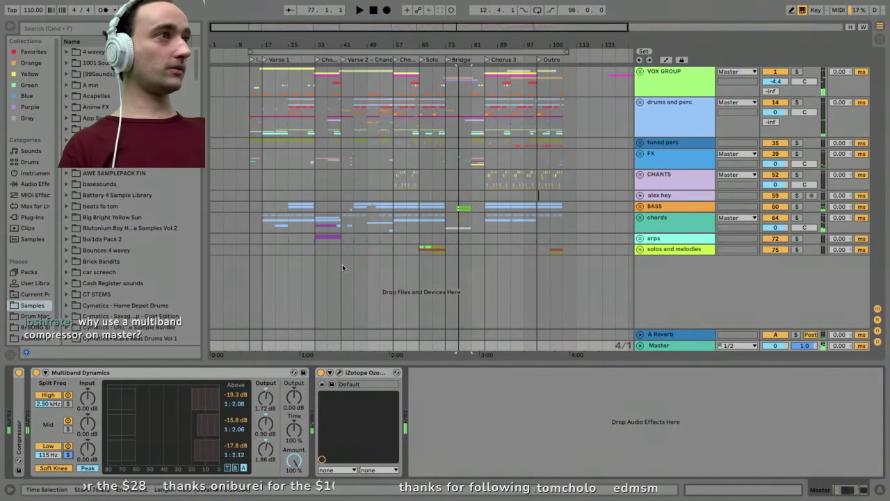
left_click(340, 249)
key("space")
left_click(317, 251)
key("space")
left_click(664, 345)
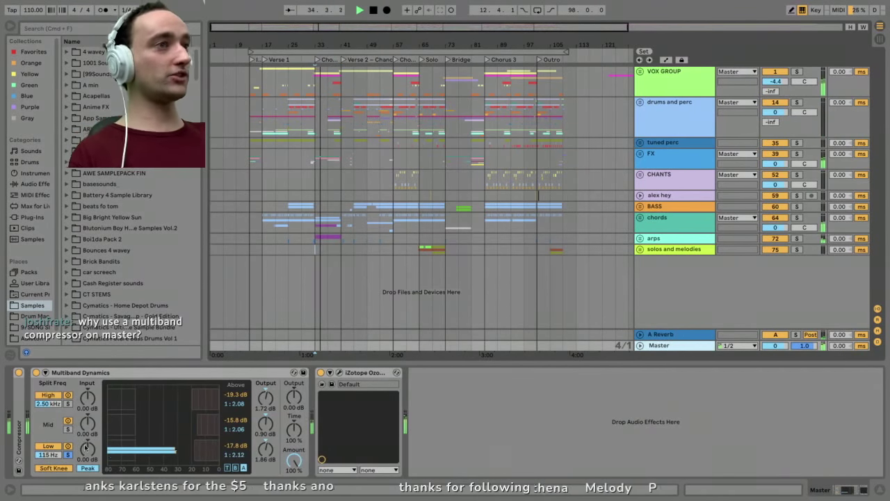
Audition the High and Mid bands of Multiband Dynamics in turn, and clear the band solo.
left_click(68, 403)
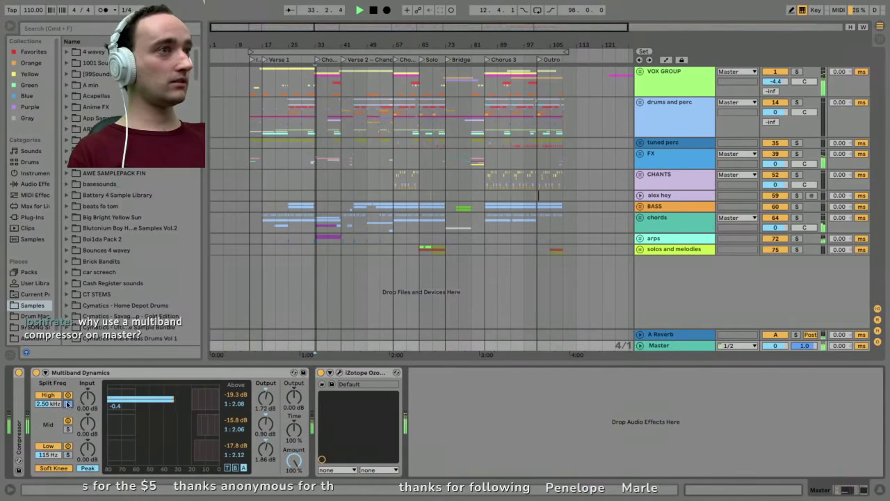
left_click(67, 429)
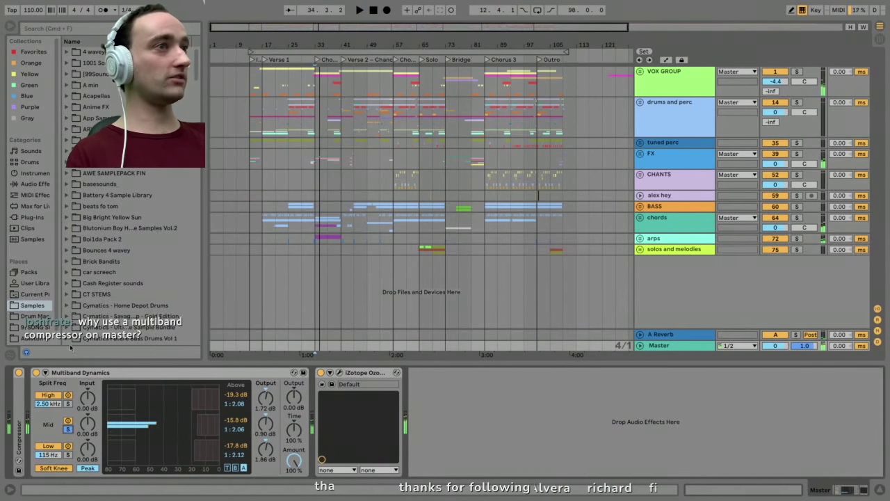
left_click(68, 430)
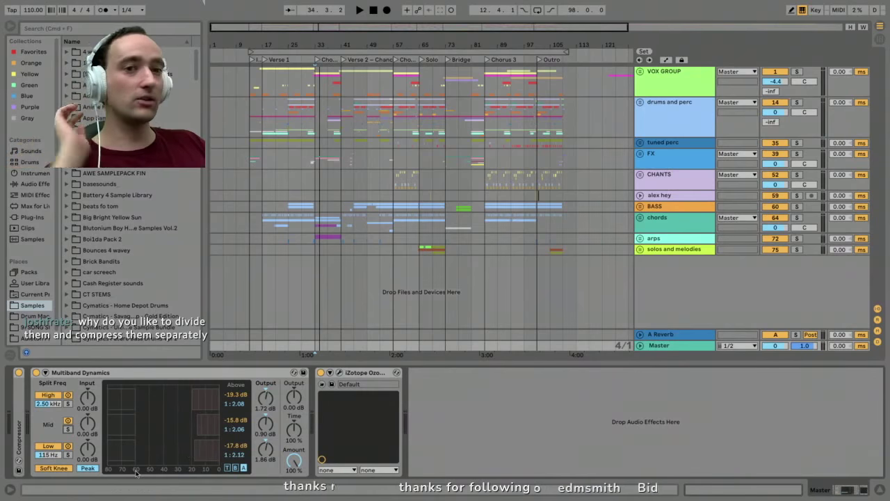
Compare the Master sound with Multiband Dynamics bypassed and re-enabled, playing the song from bar 33 and bar 57.
left_click(141, 373)
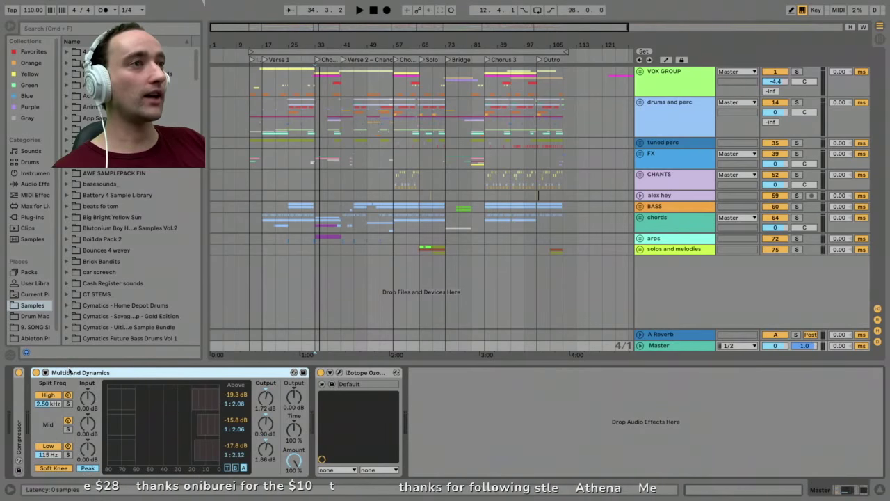
key("space")
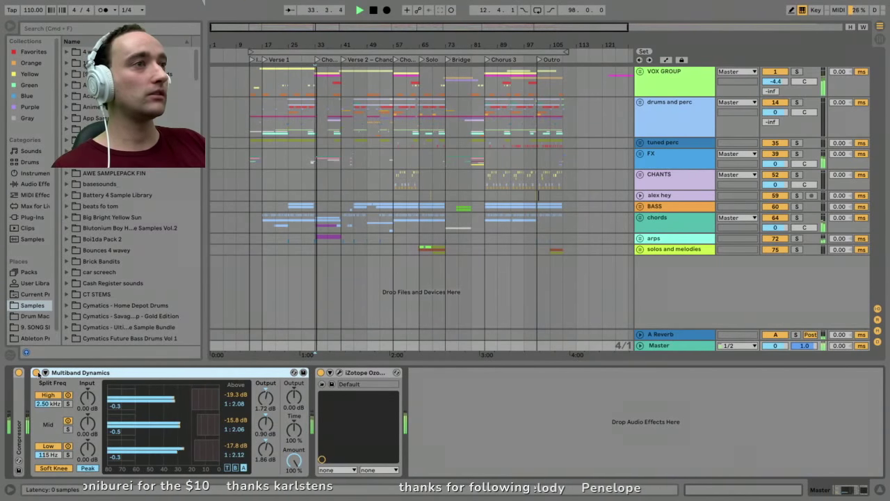
key("space")
left_click(264, 236)
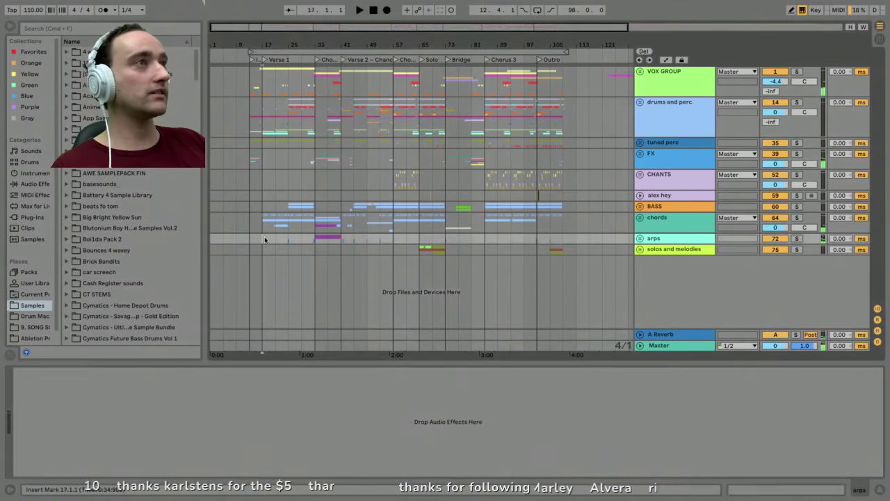
left_click(393, 252)
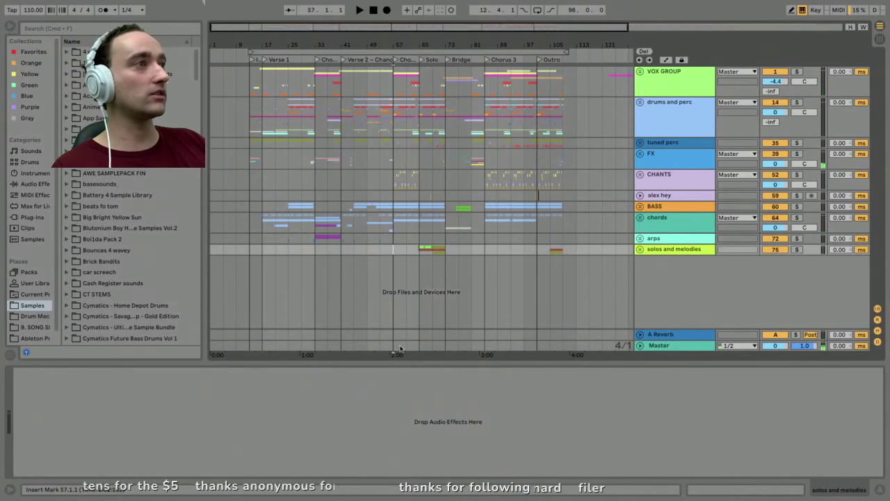
left_click(400, 347)
key("space")
left_click(74, 374)
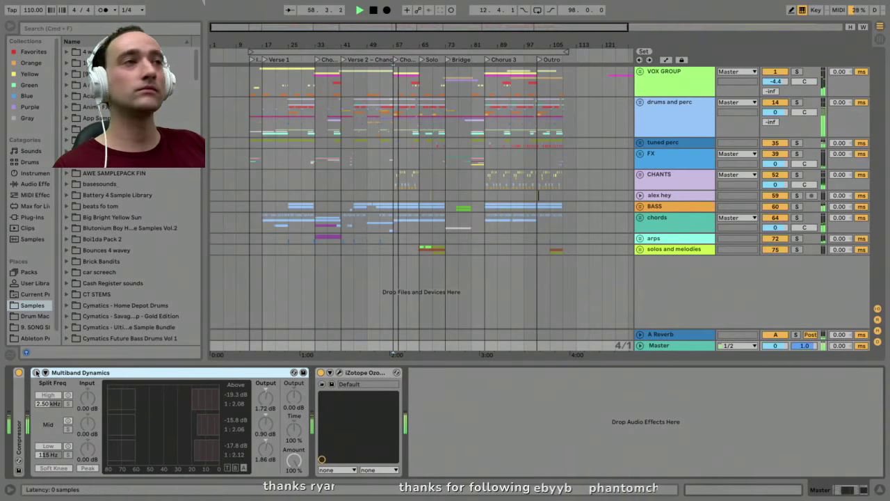
left_click(36, 373)
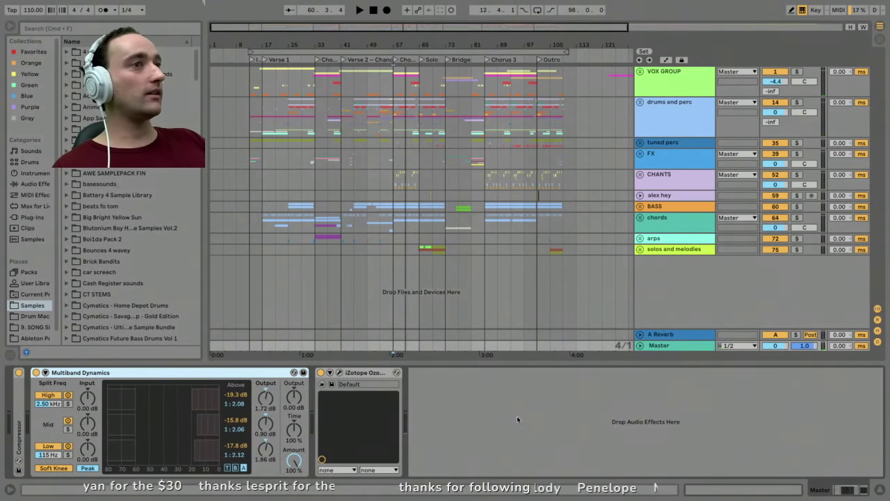
Expand the Master's Compressor to show its settings, and fold it back up.
double_click(20, 387)
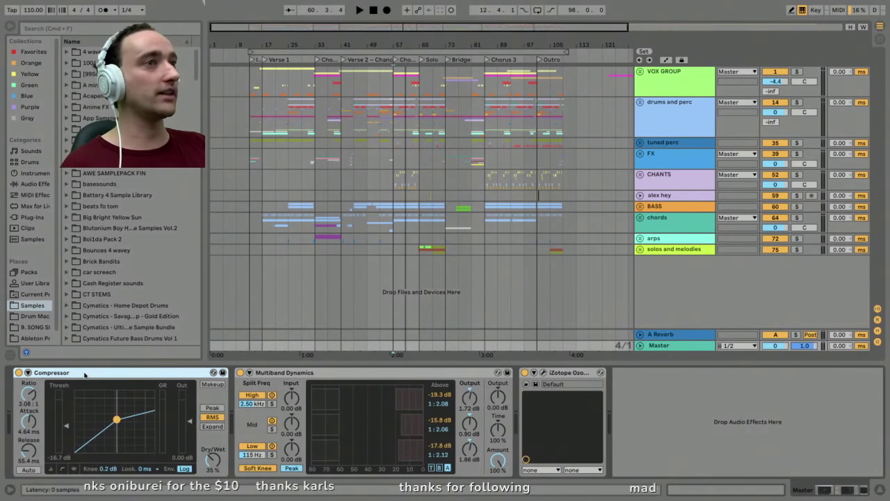
double_click(85, 374)
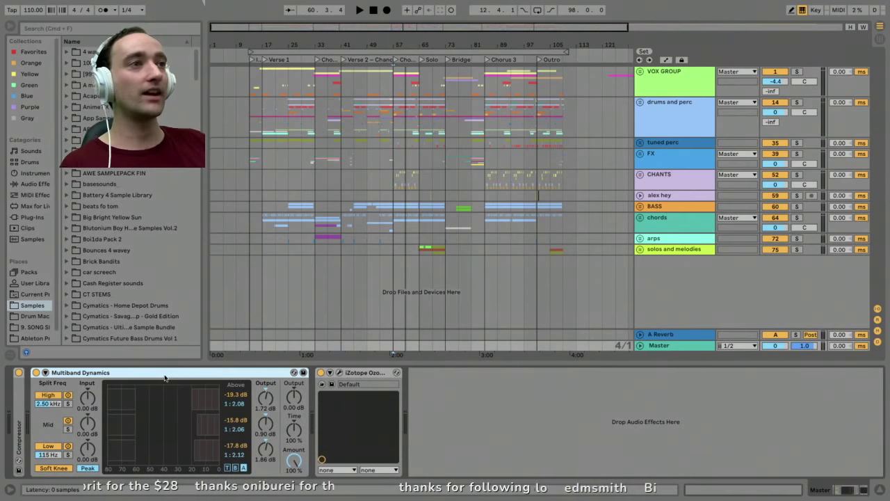
Solo the High and Mid bands of Multiband Dynamics in turn, and clear the band solo.
left_click(68, 403)
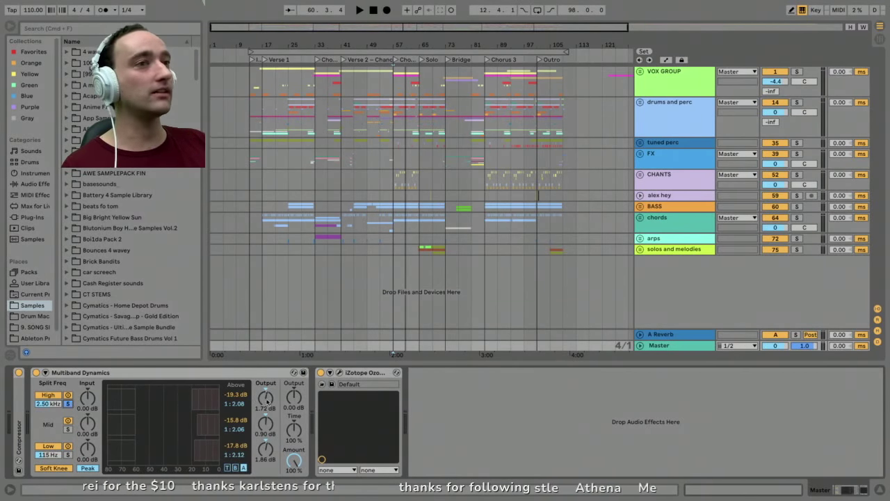
left_click(68, 429)
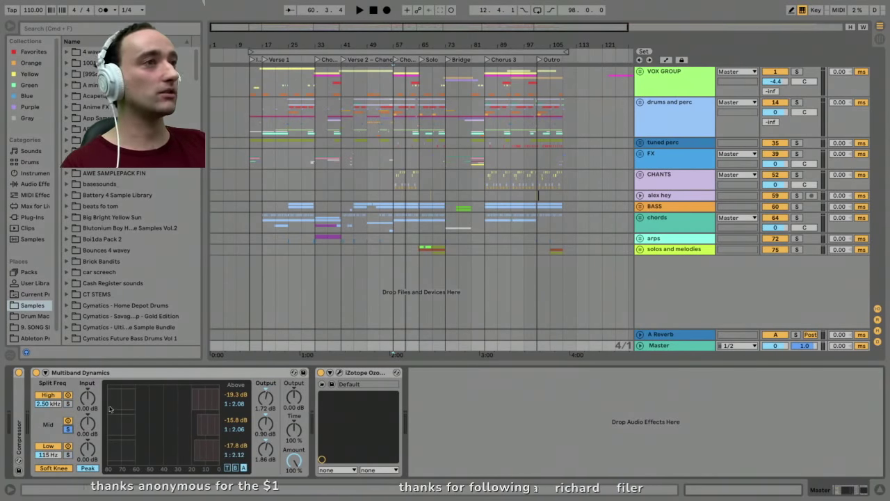
left_click(69, 430)
Collapse Multiband Dynamics and iZotope Ozone 5 in the Master's effect chain.
left_click(86, 374)
double_click(85, 374)
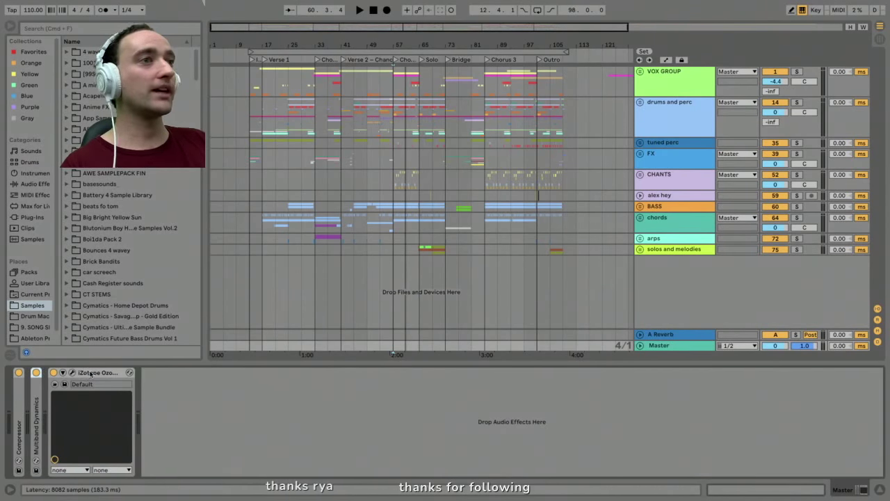
double_click(85, 374)
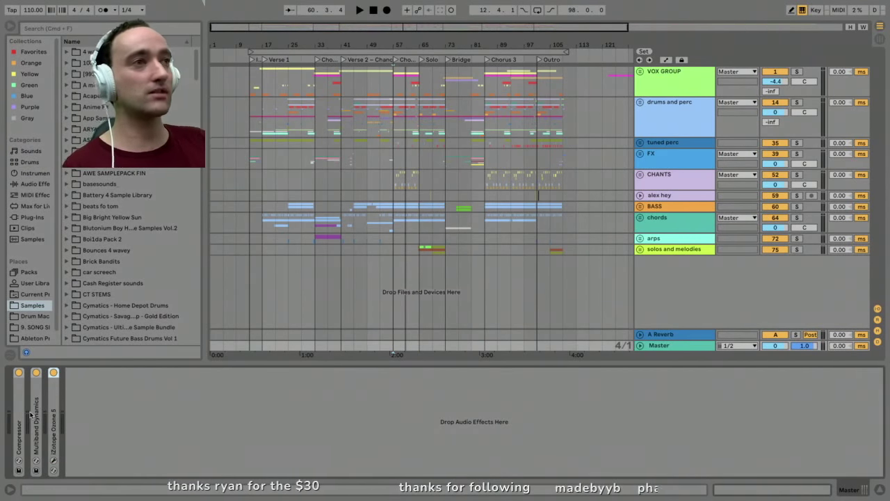
Expand the collapsed Multiband Dynamics twice to show its band settings, folding it up each time.
double_click(36, 379)
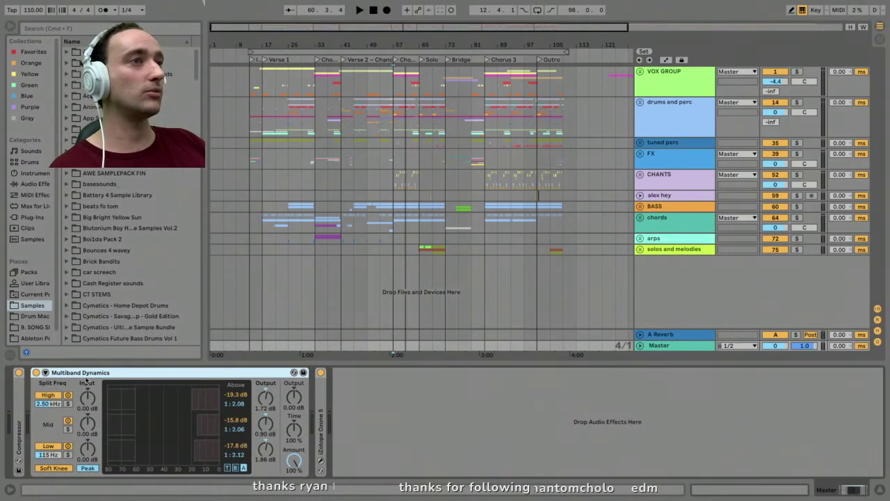
double_click(86, 373)
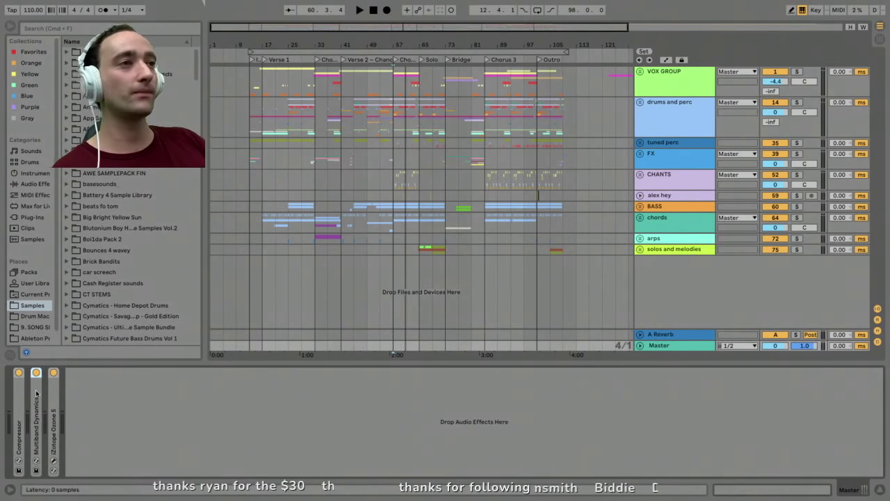
double_click(36, 389)
double_click(85, 374)
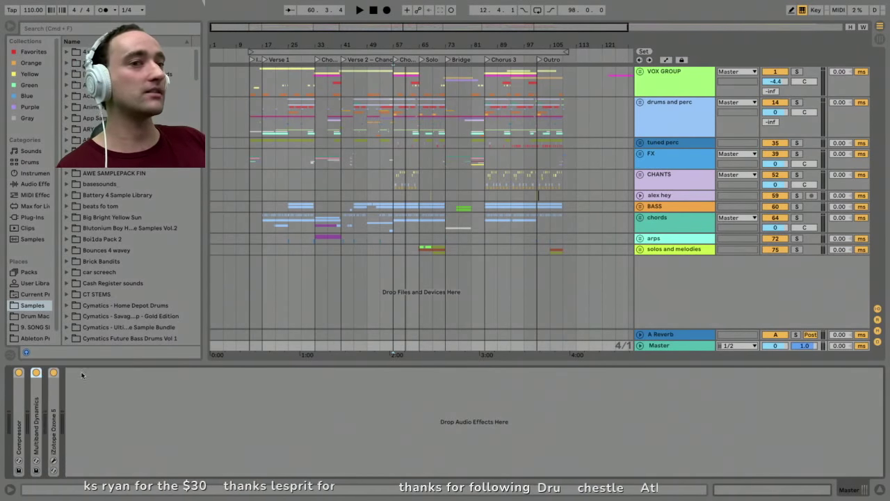